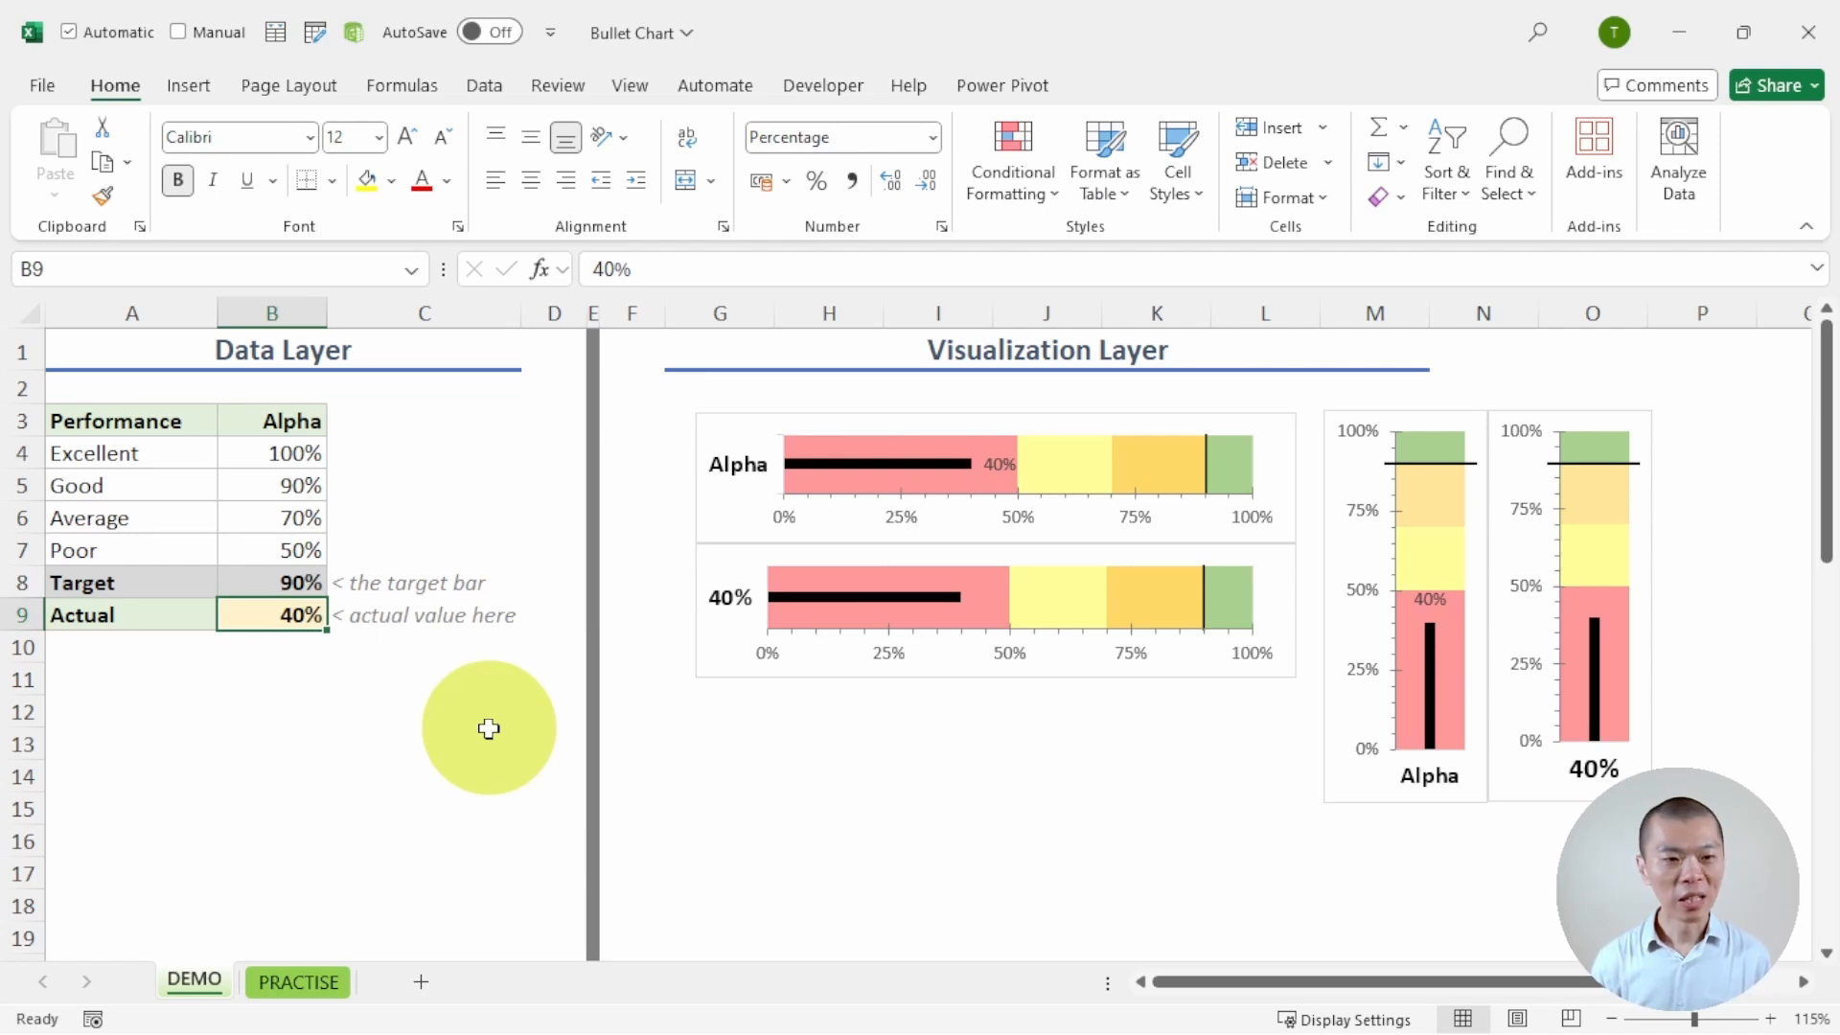
Step: Set the Actual value in B9 to 80% and the Target value in B8 to 70% on the DEMO sheet
type("80")
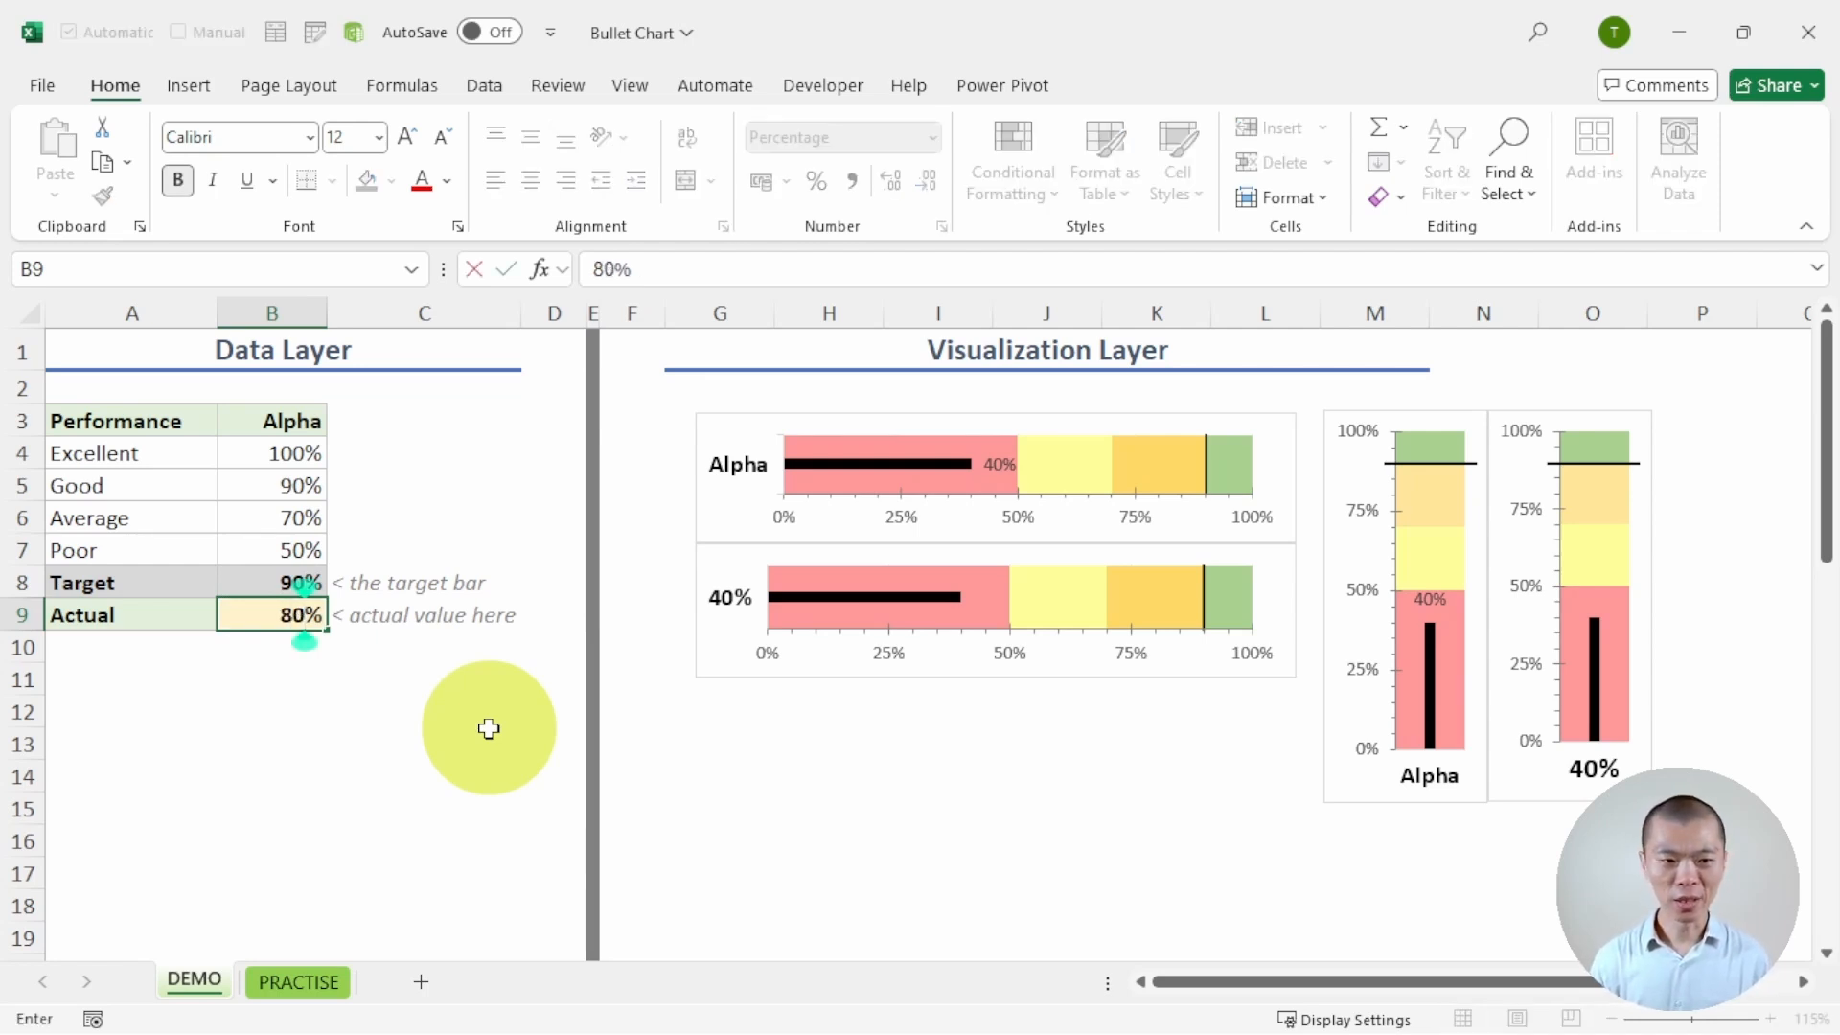
key("Return")
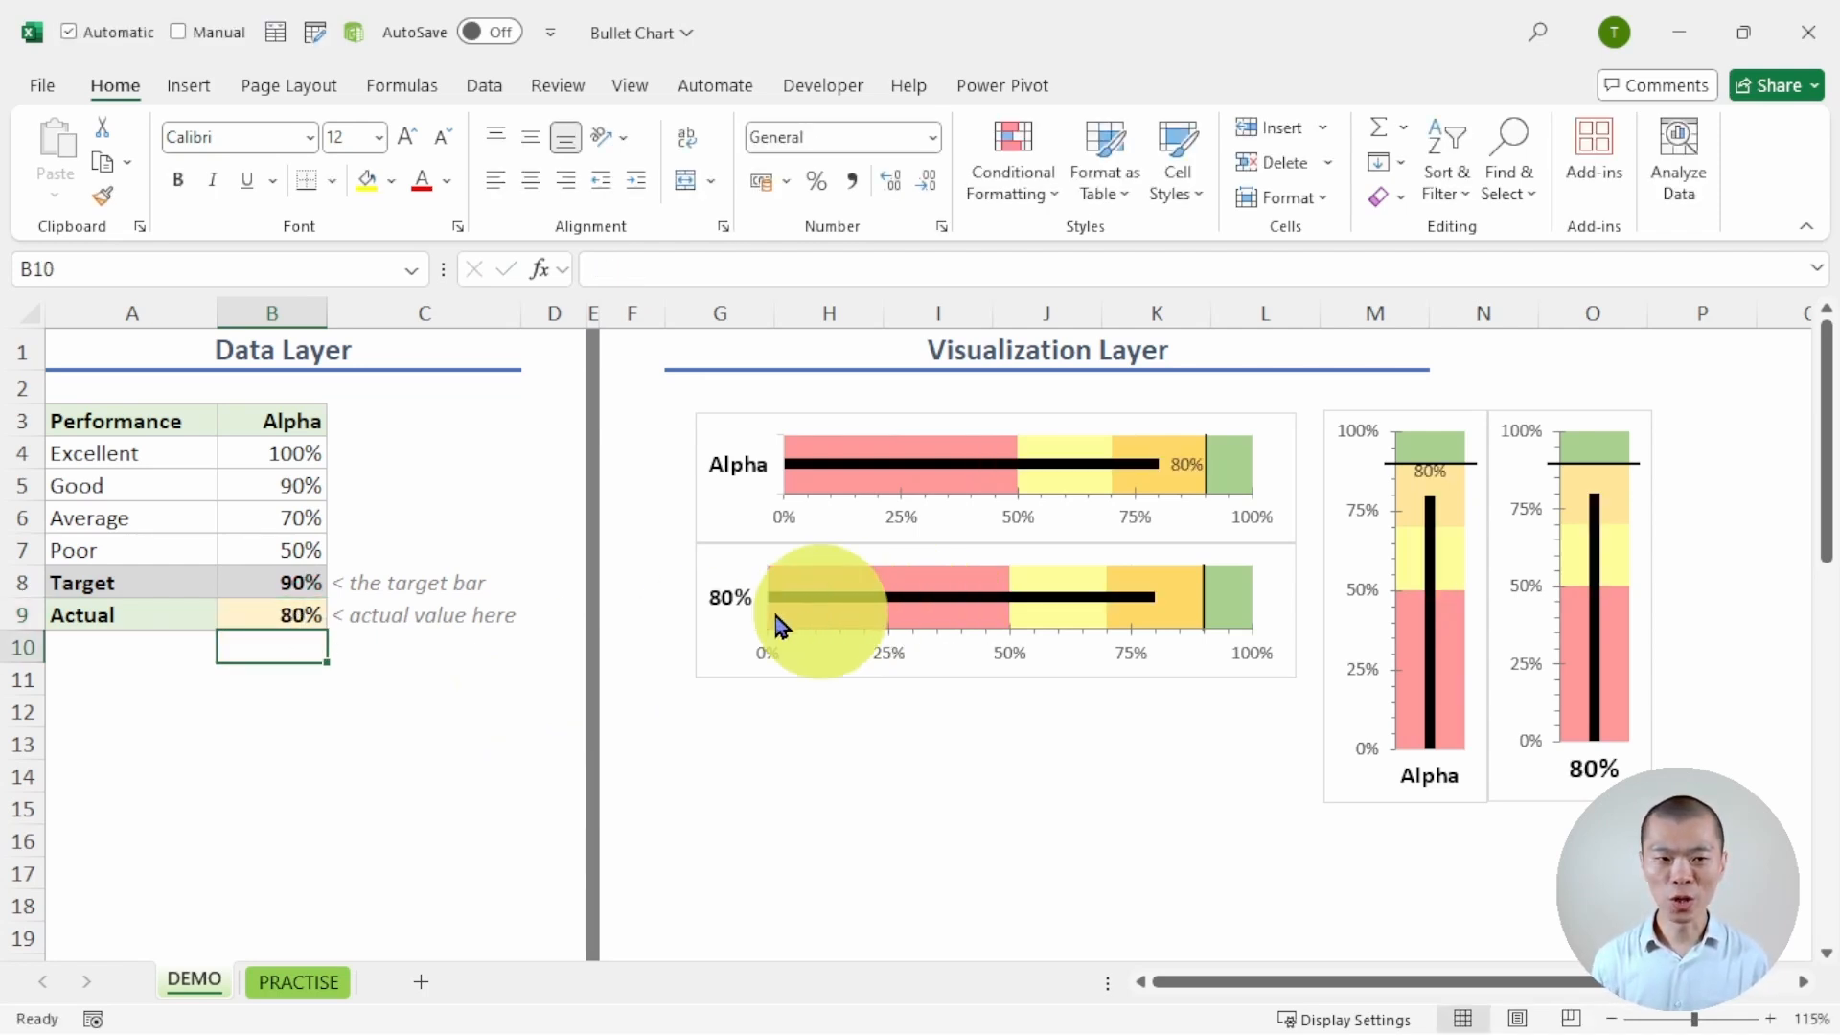
left_click(246, 595)
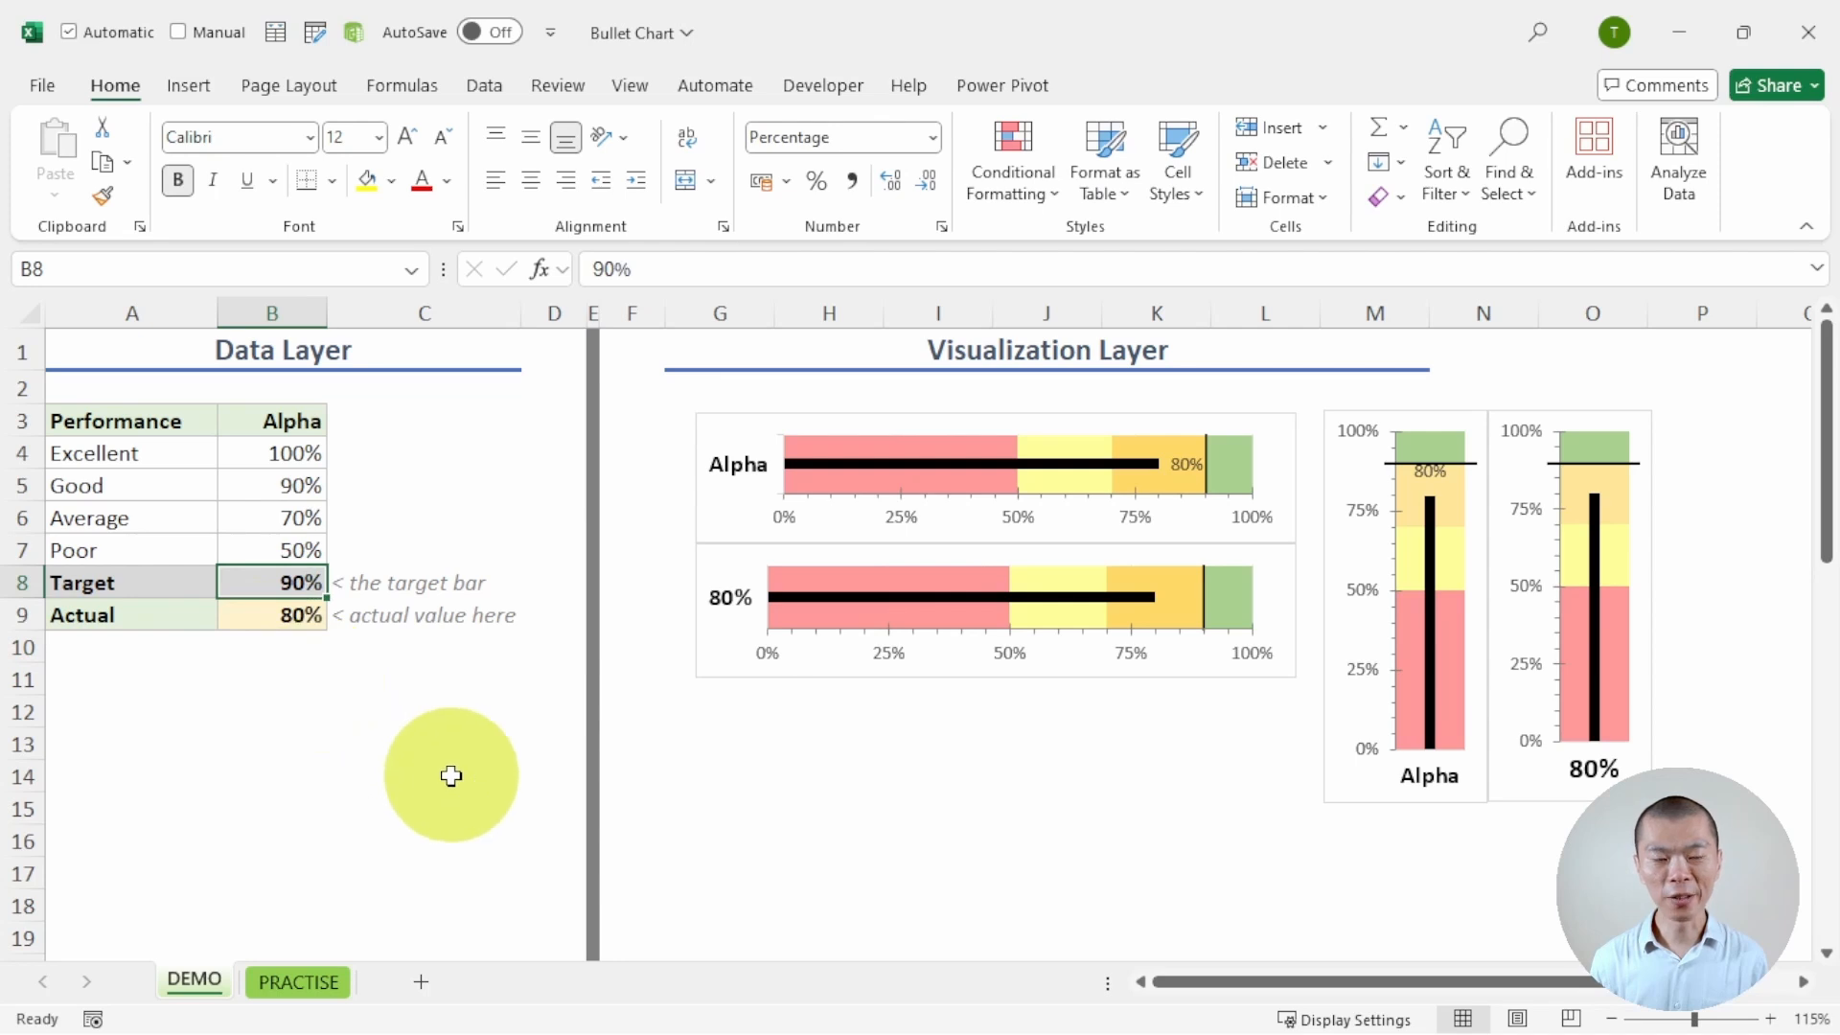
key("BackSpace")
key("BackSpace")
type("70")
key("Return")
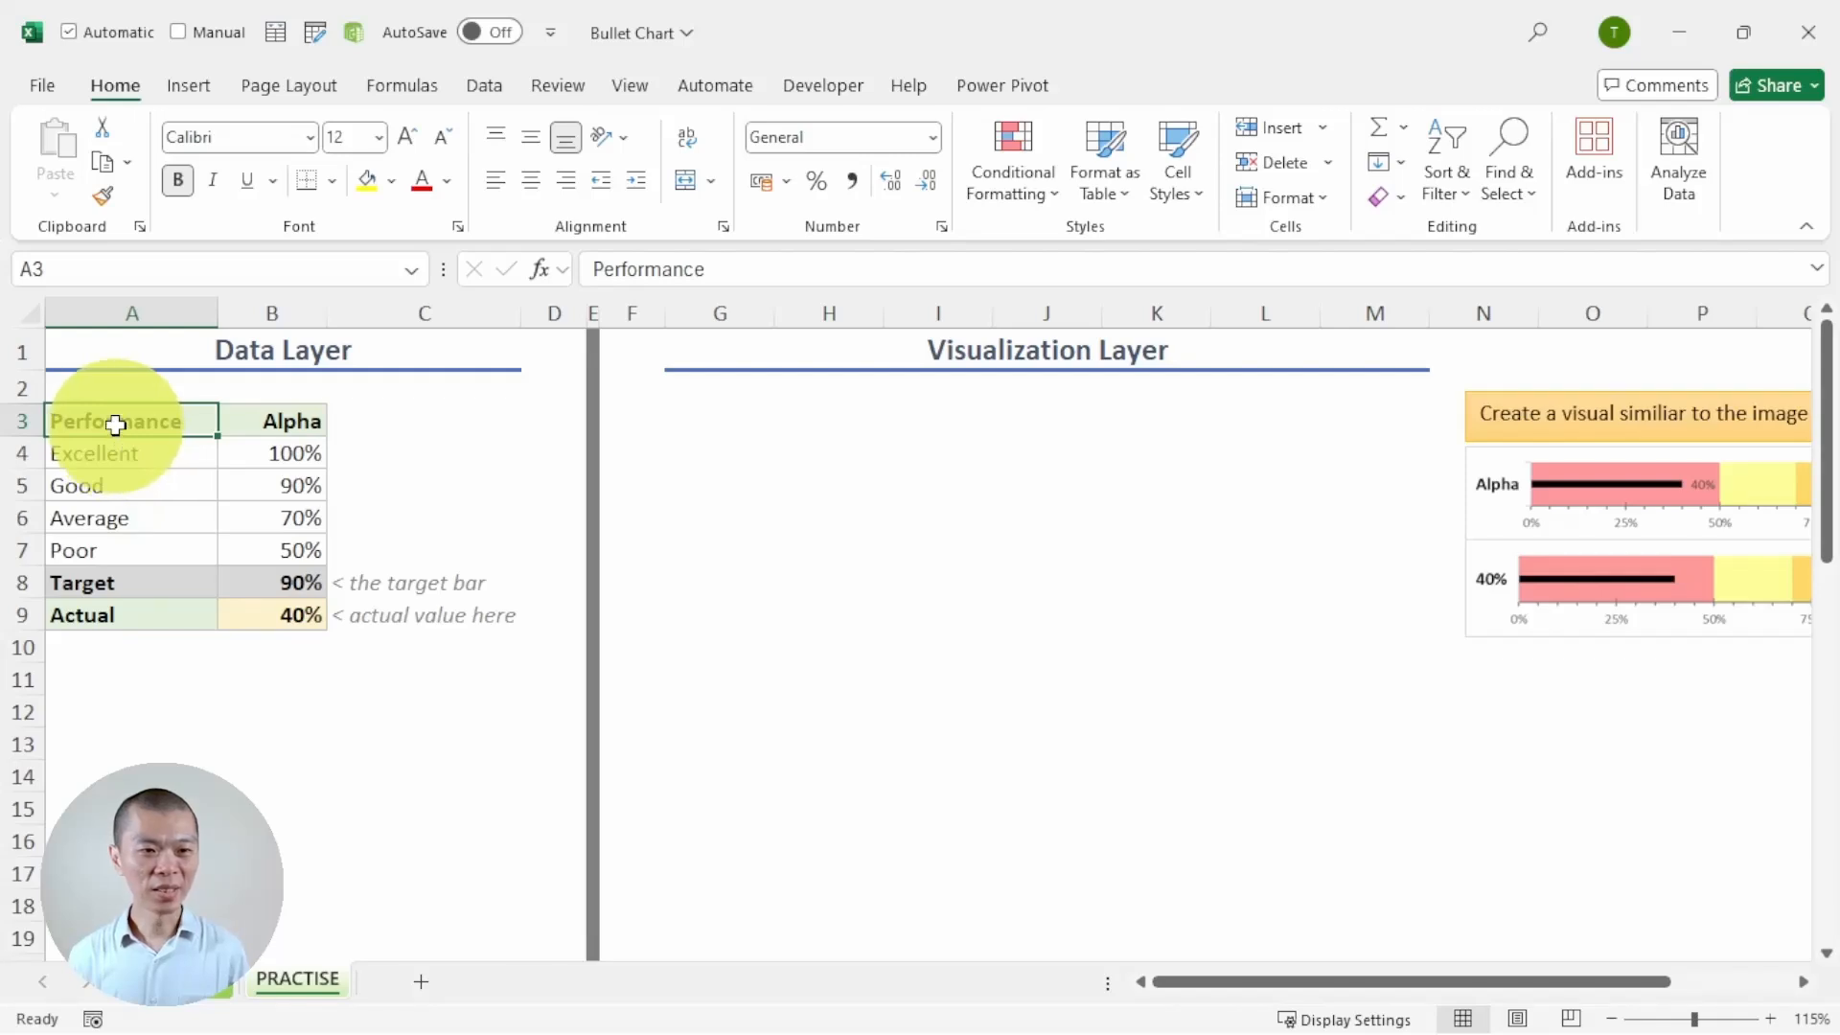
Step: Insert a 2-D clustered bar chart from the performance table A3:B9 on the PRACTISE sheet
left_click_drag(115, 424, 283, 635)
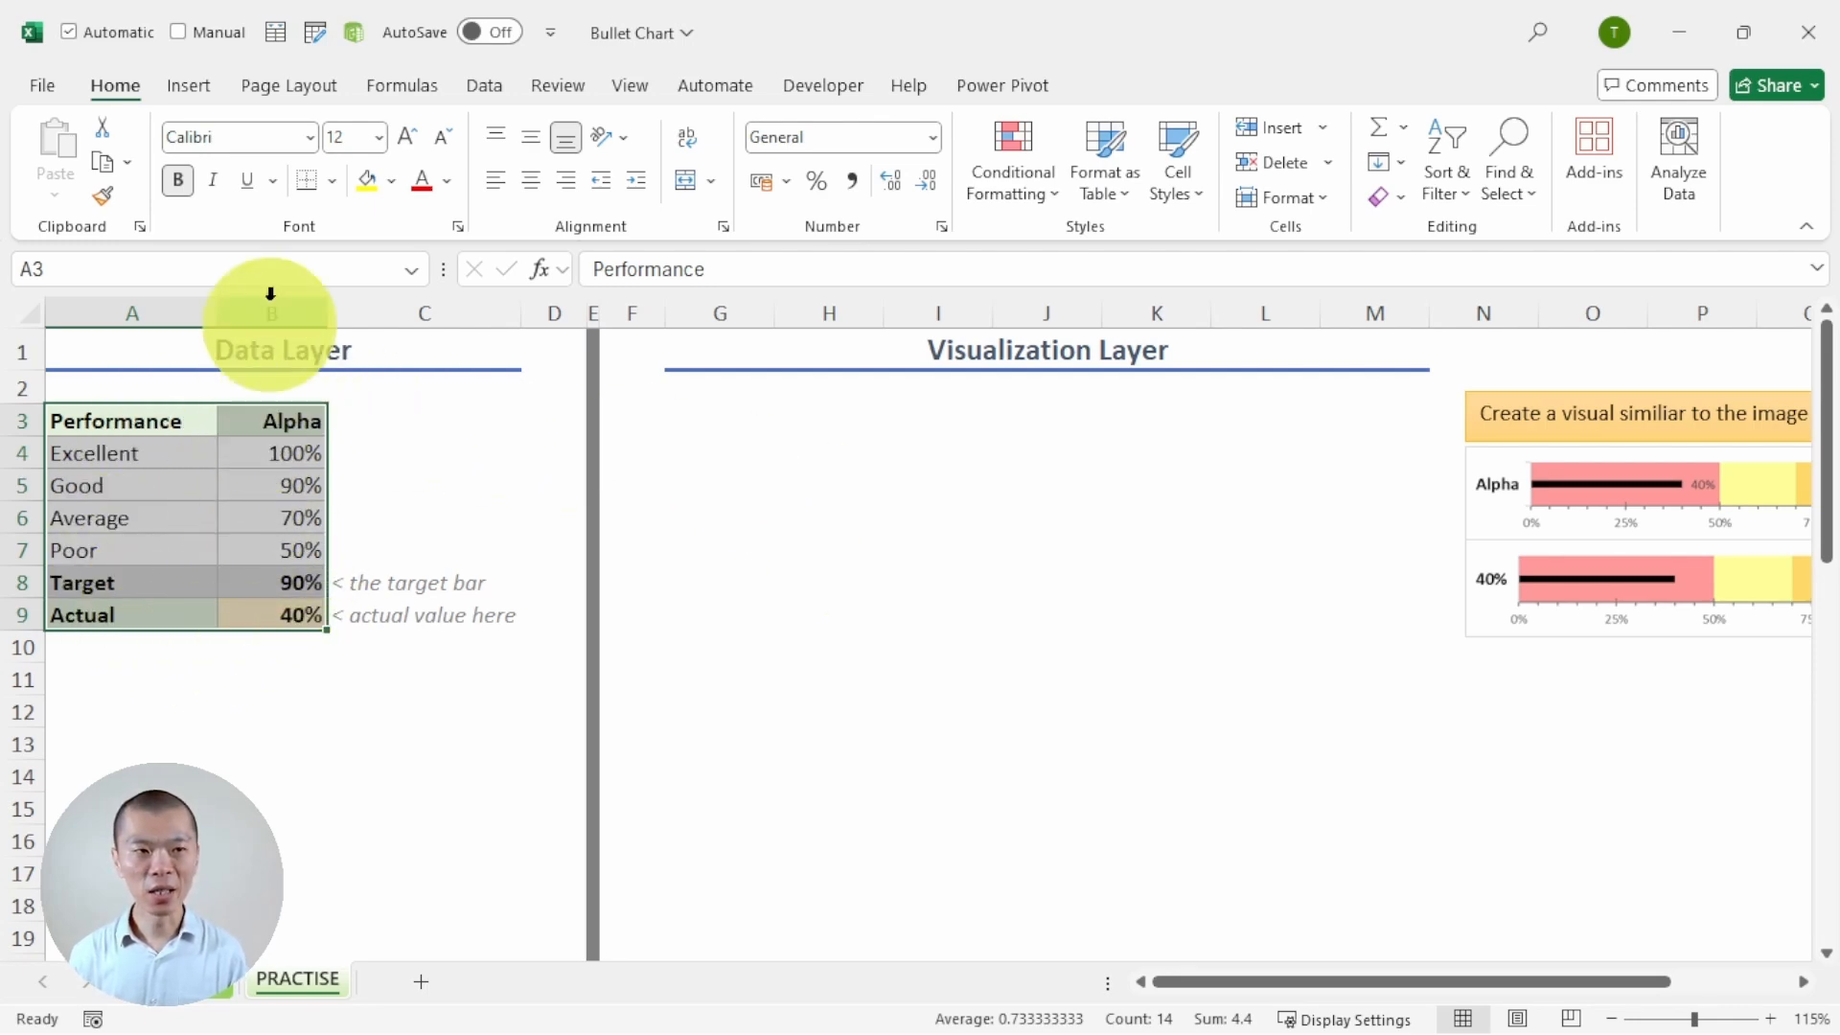
left_click(196, 93)
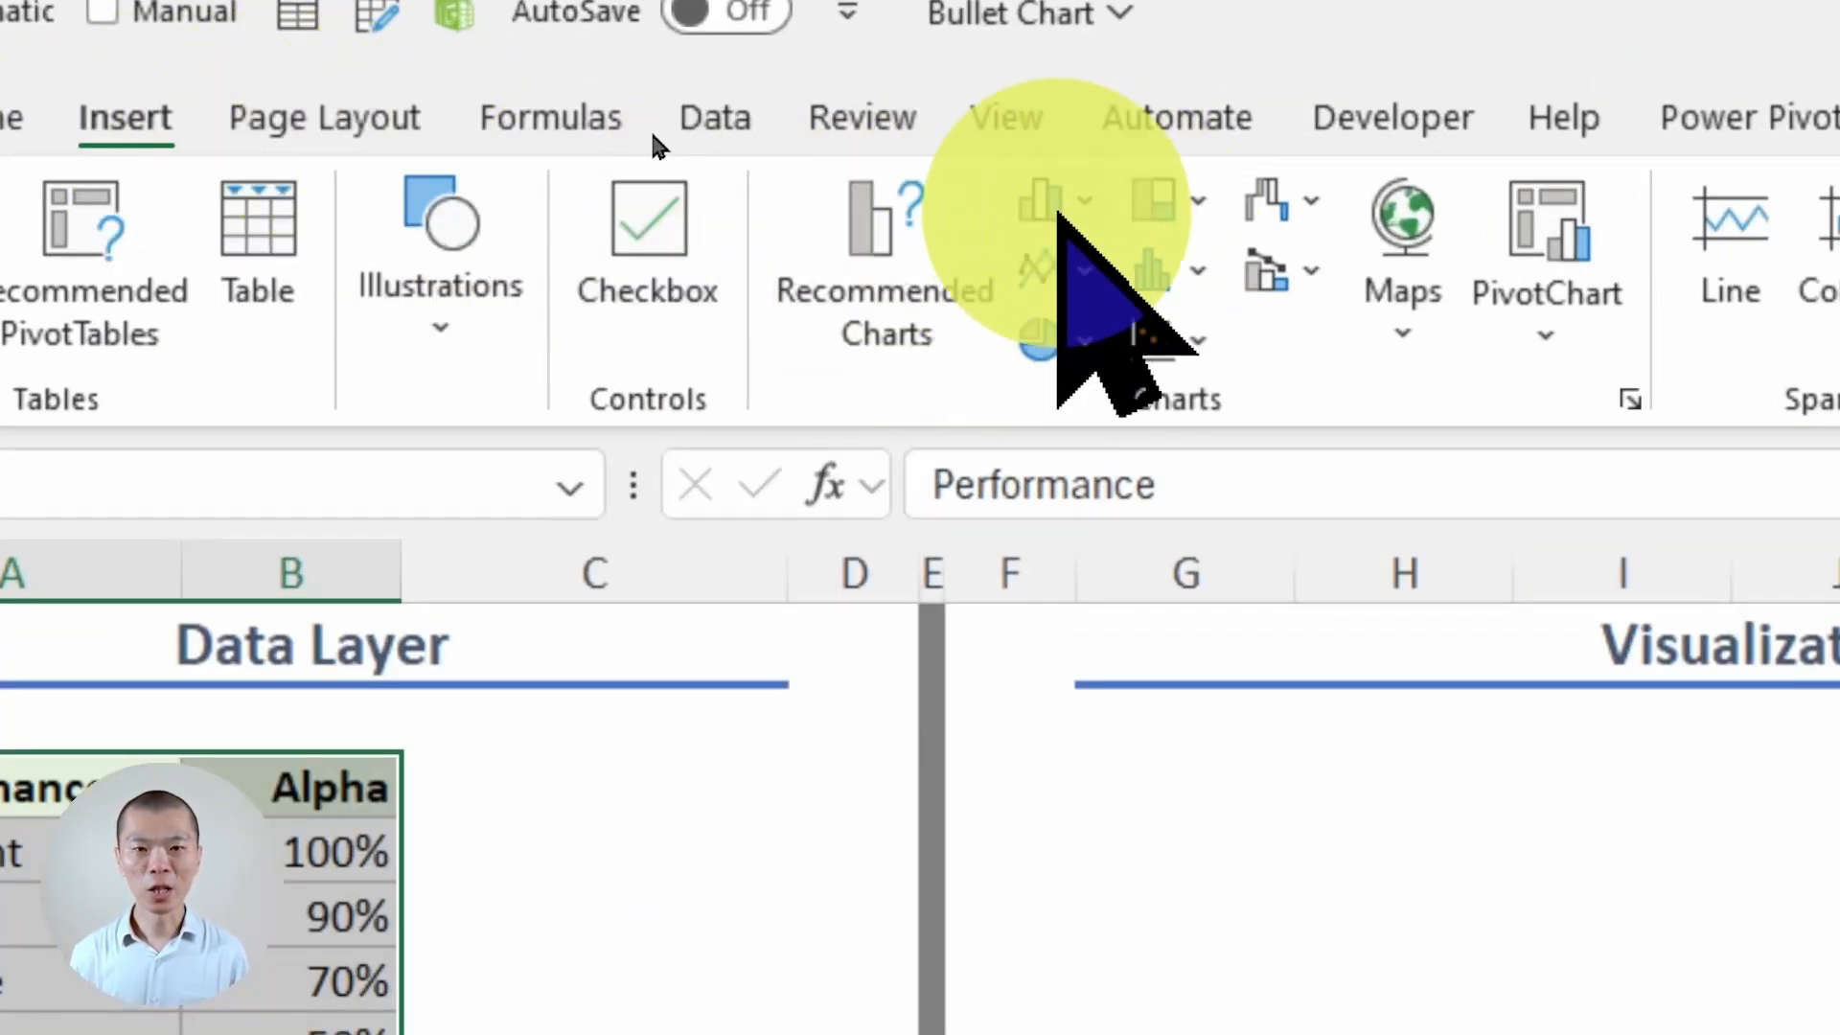
left_click(649, 128)
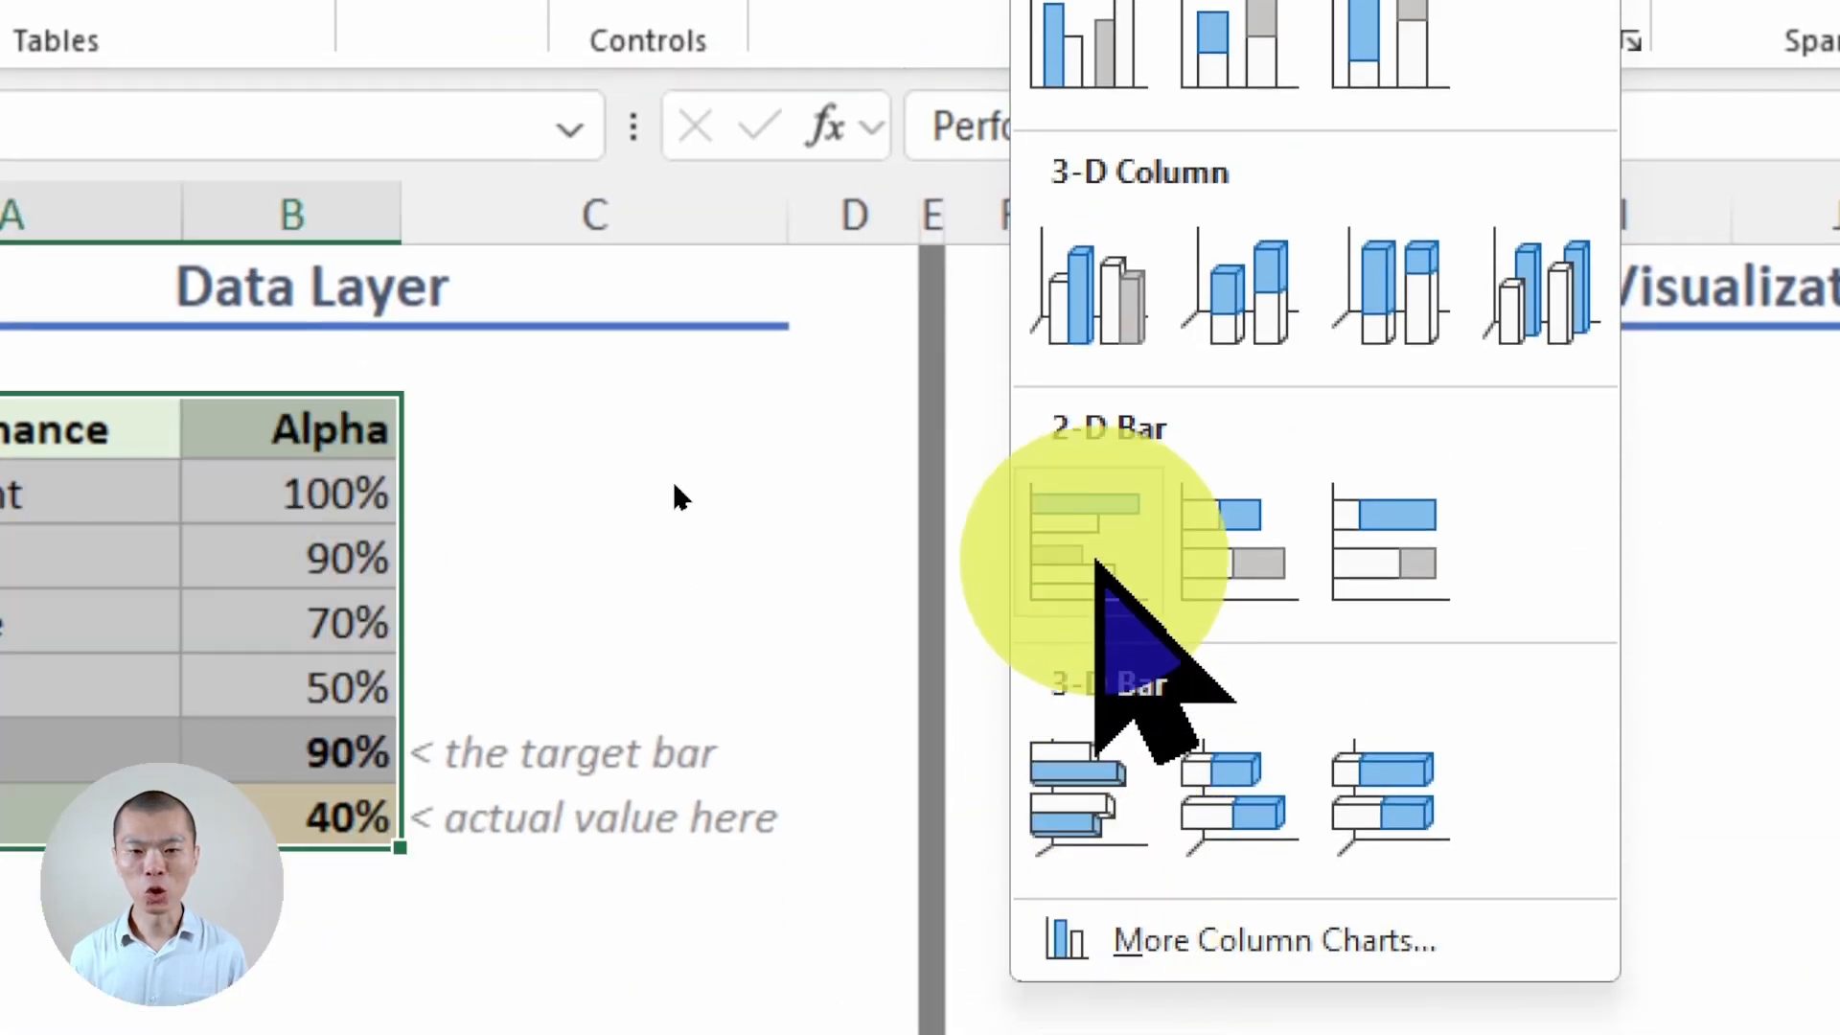
left_click(1096, 554)
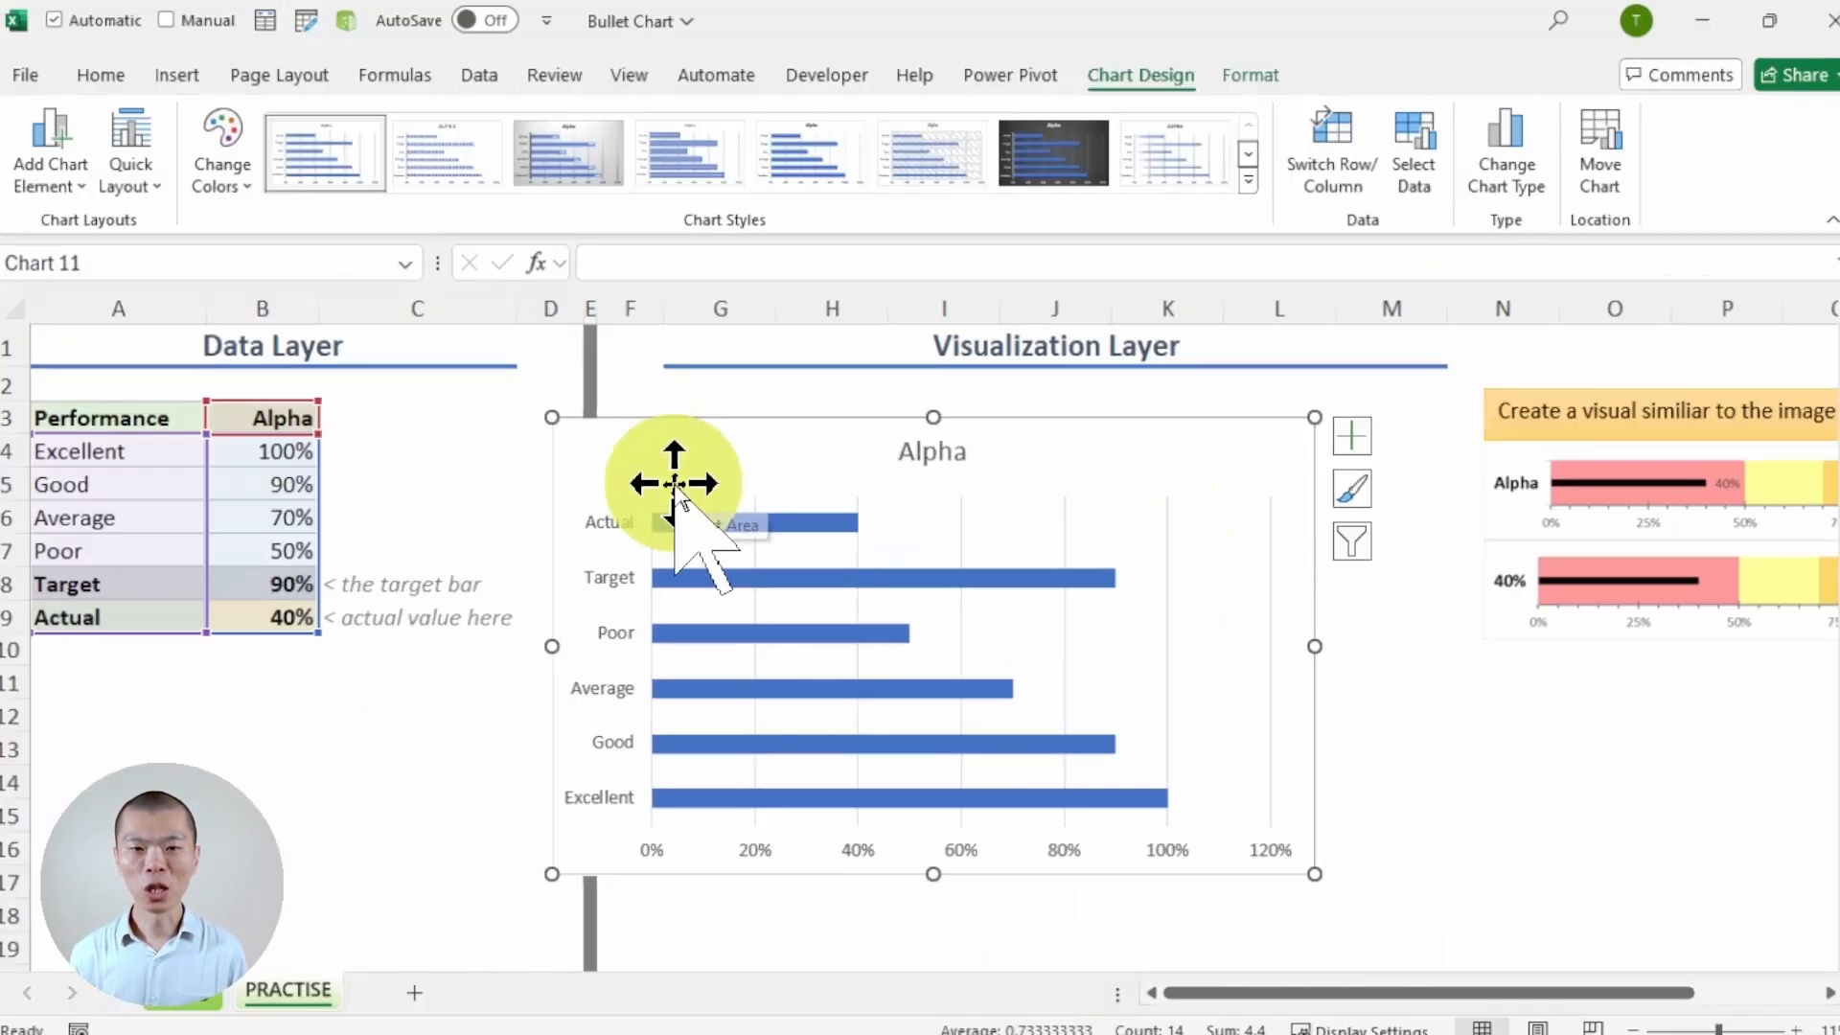
Step: Move the chart fully below the Visualization Layer heading and switch its rows and columns so each performance level is a series
left_click_drag(669, 467, 767, 446)
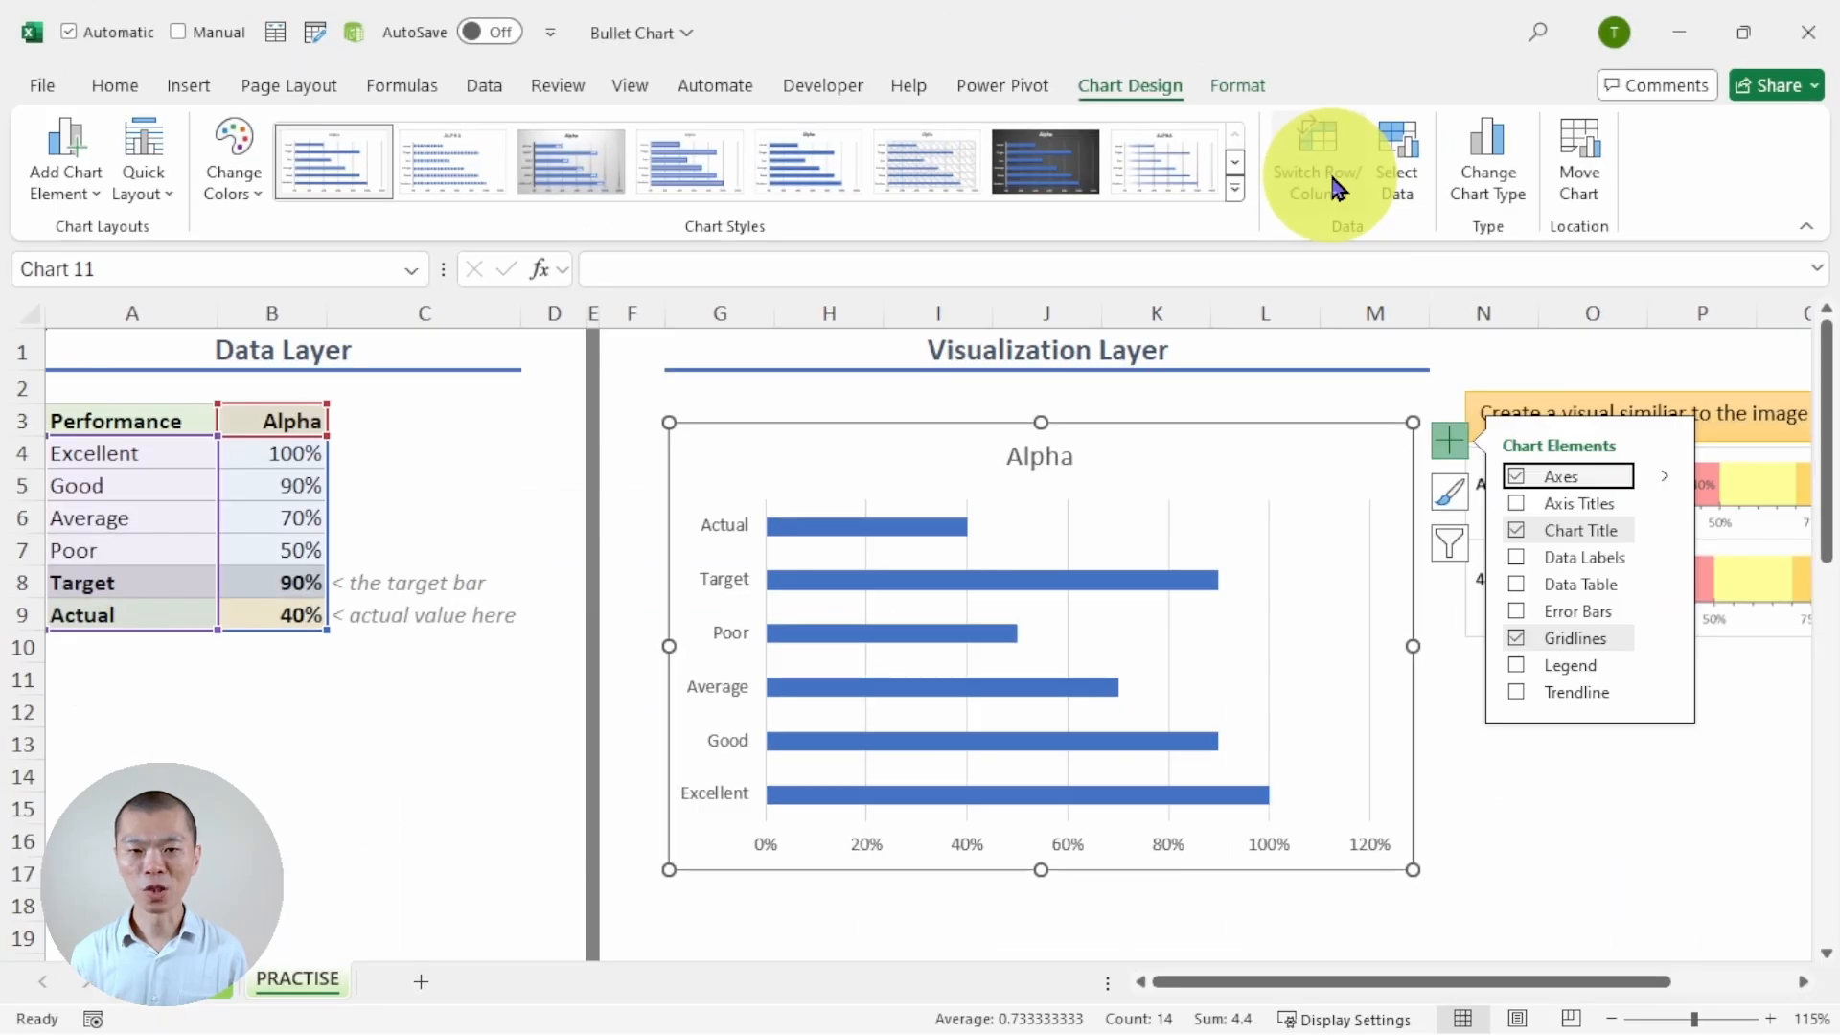
left_click(1332, 178)
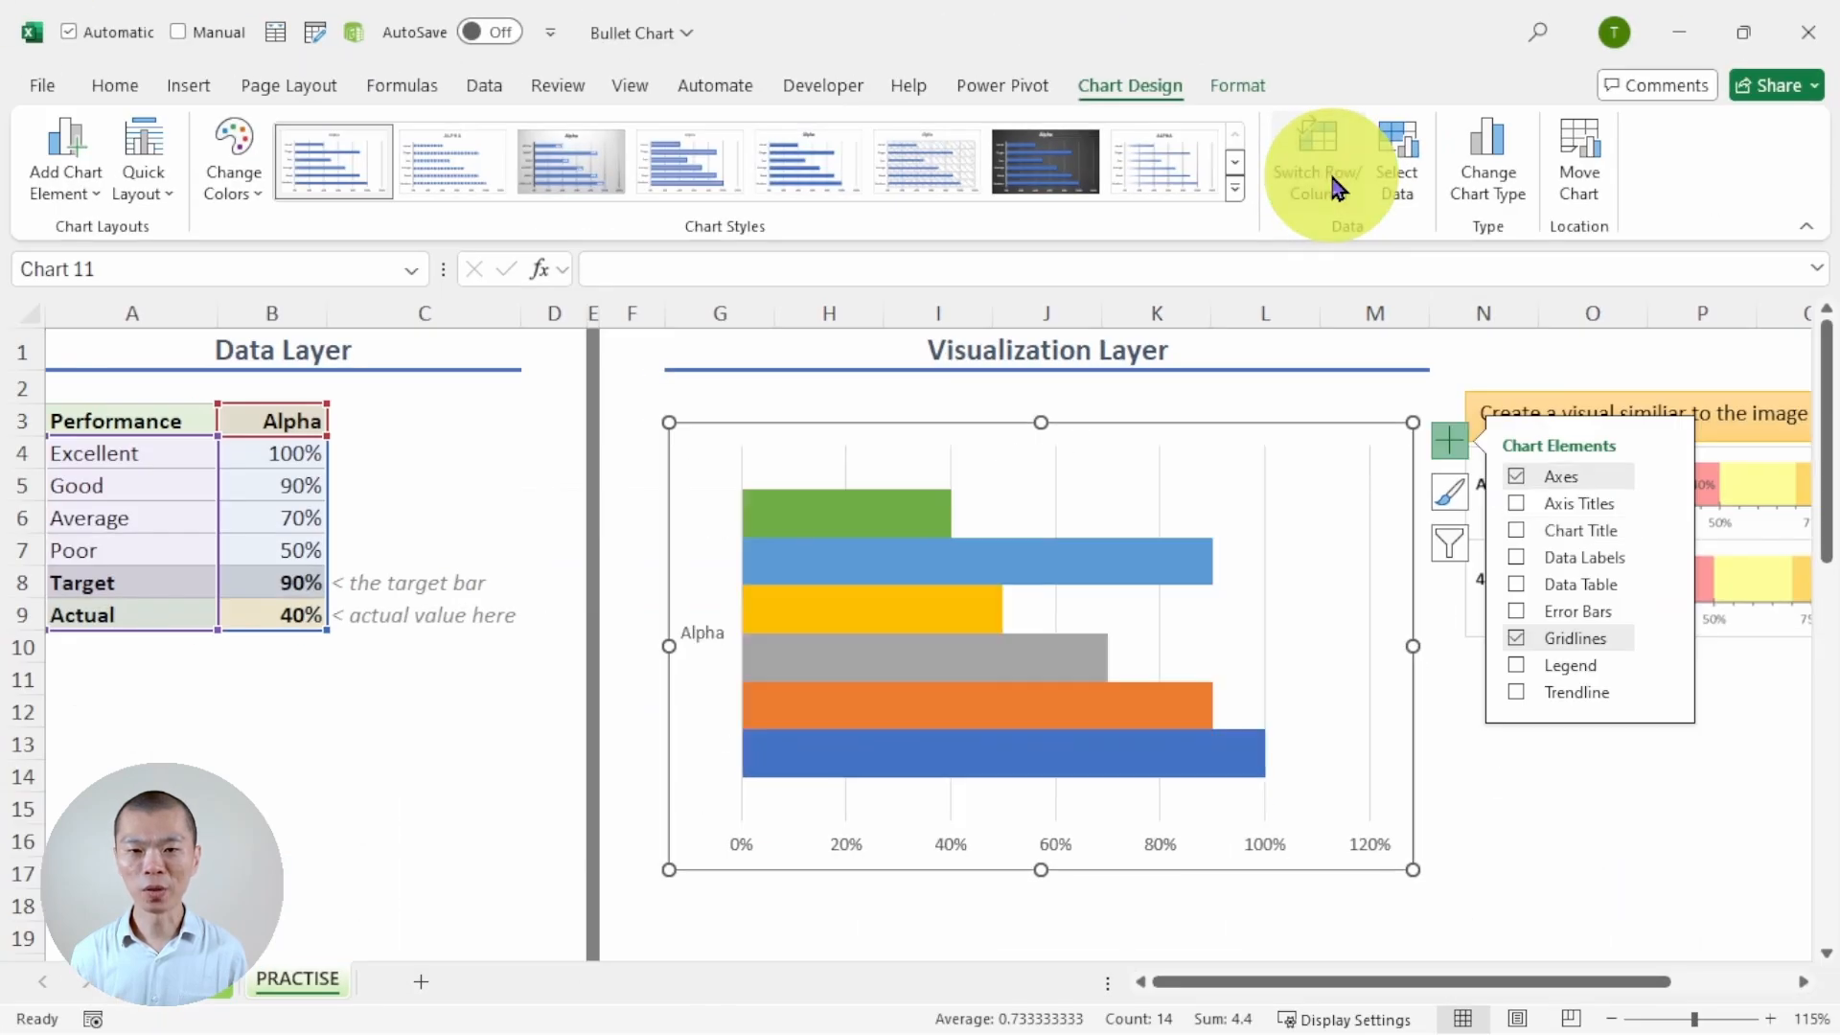
left_click(1448, 442)
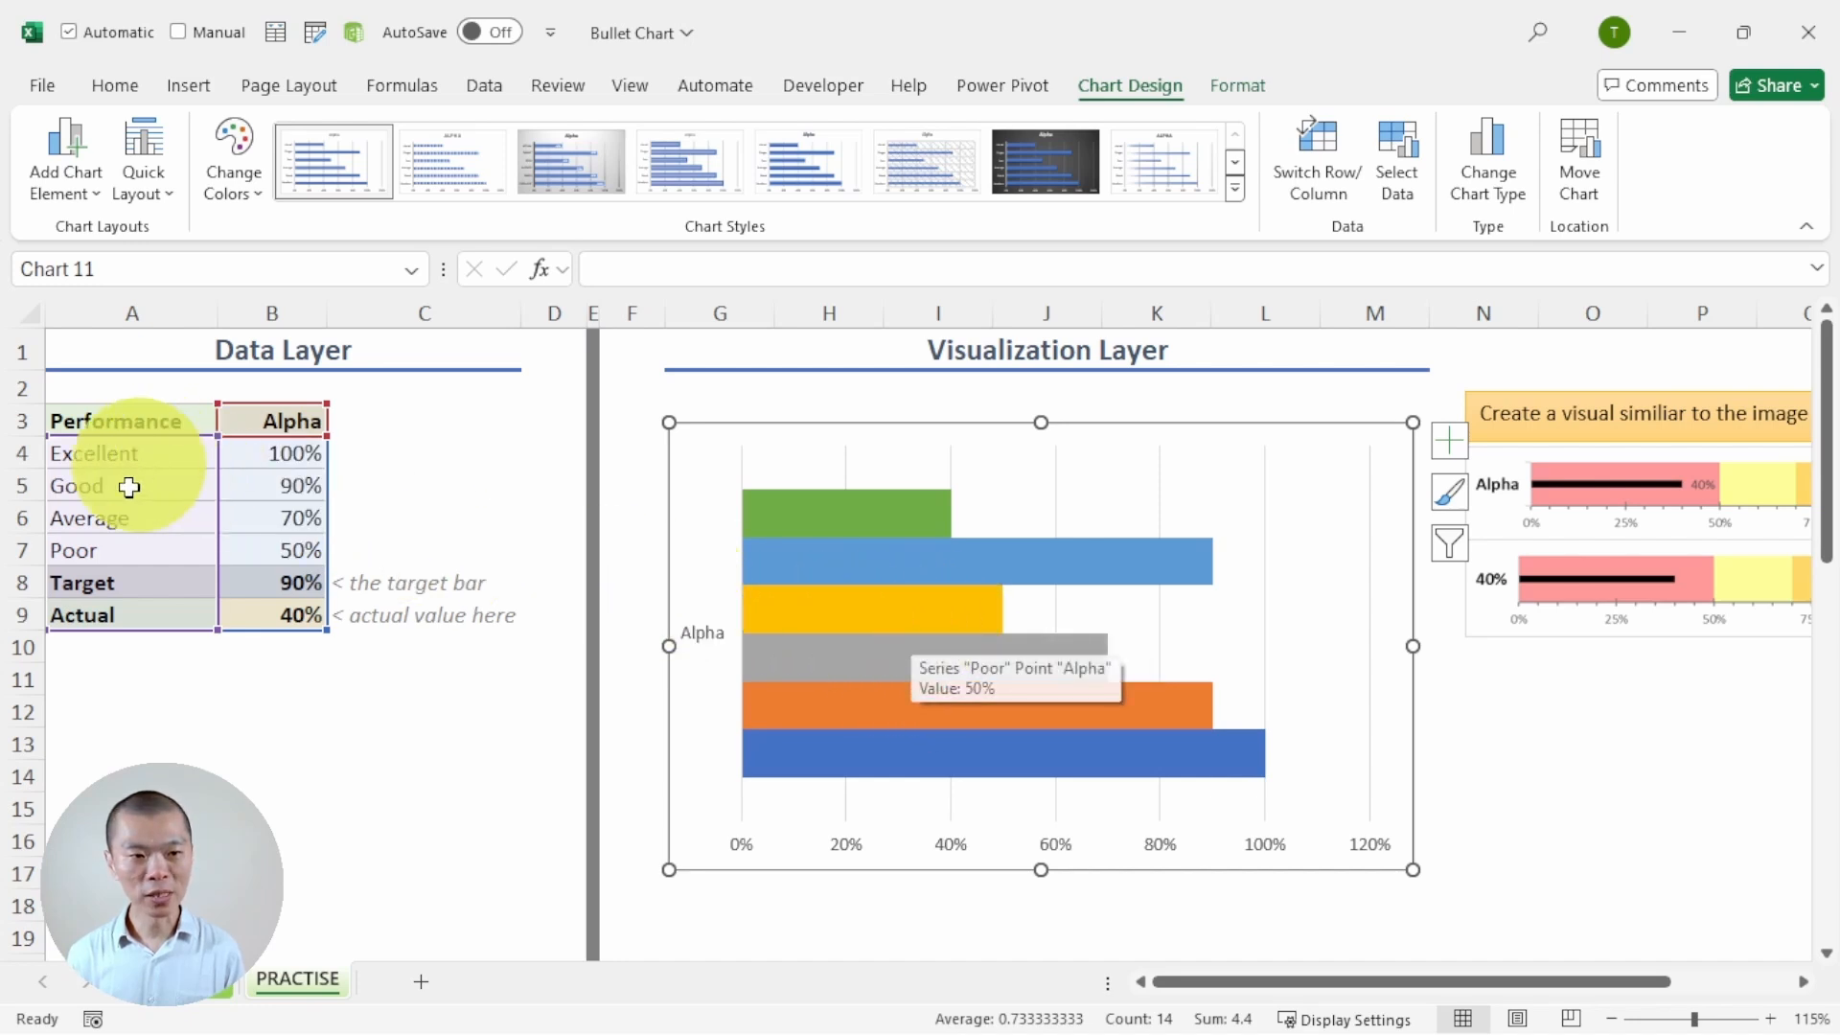
Step: Check which table row feeds each bar by selecting the Poor, Average, Good, Excellent, Target and Actual series in turn
left_click(859, 623)
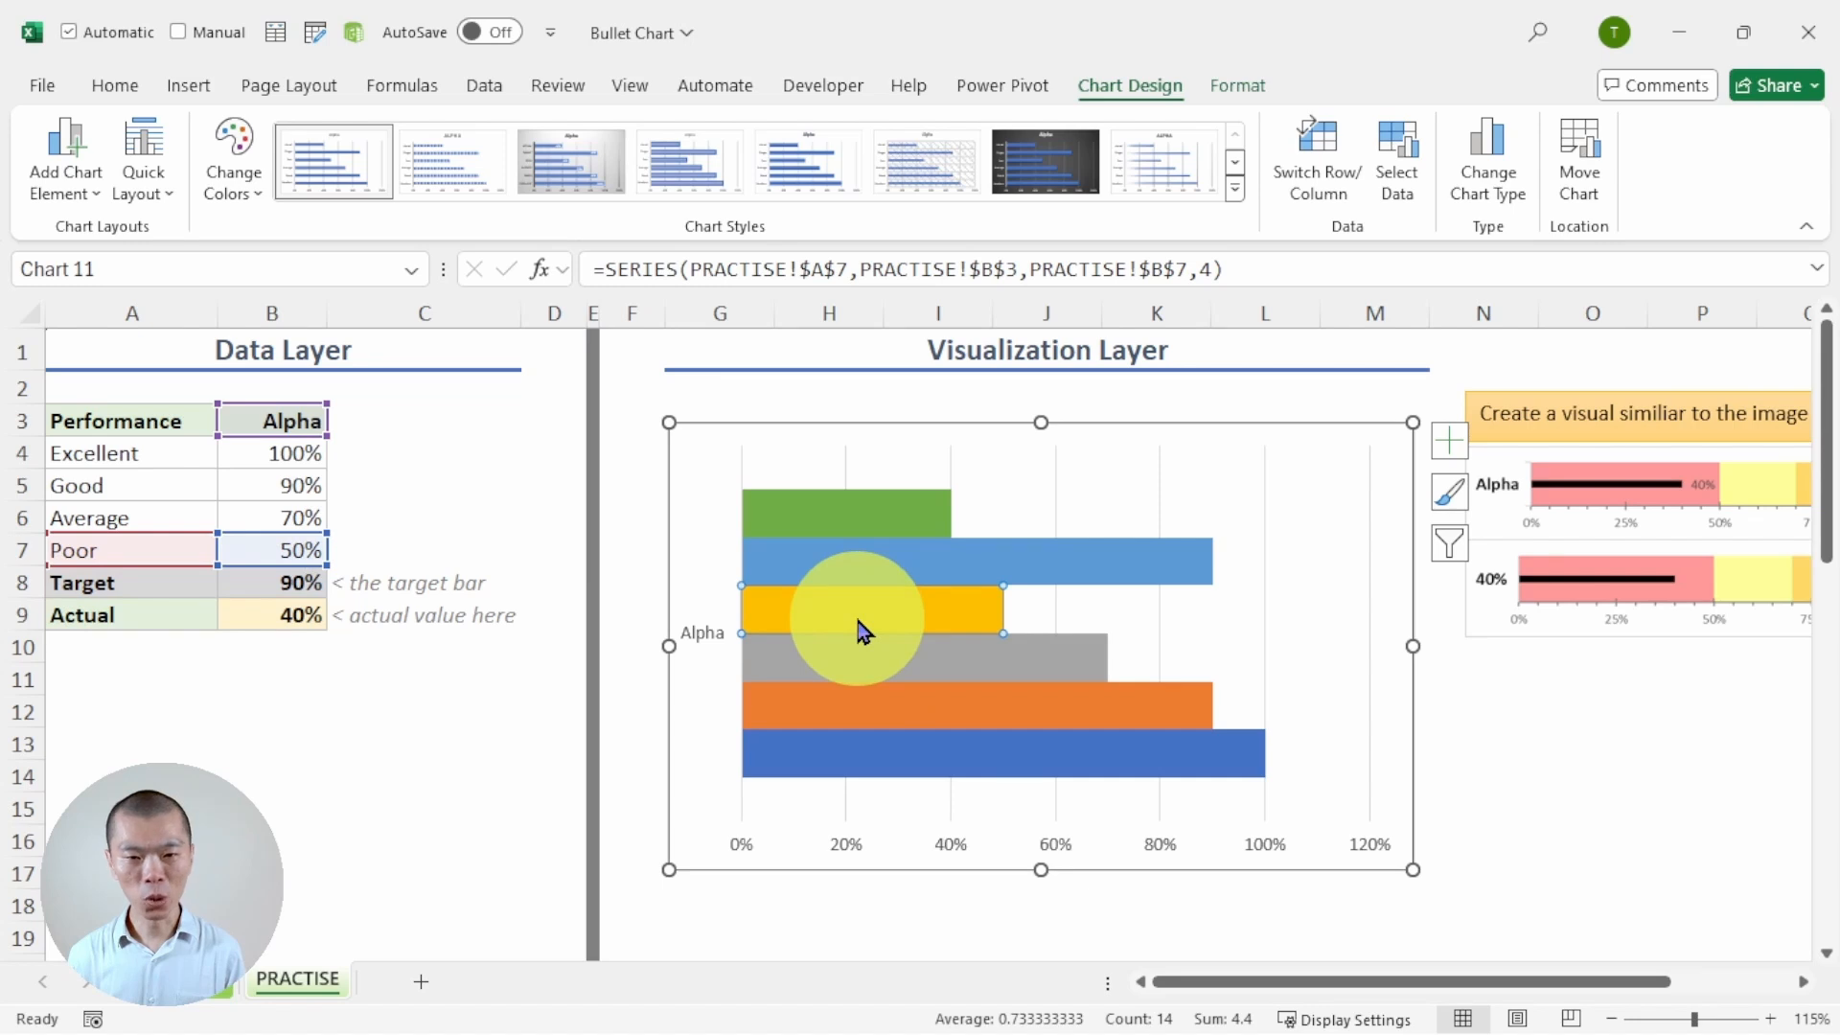
left_click(865, 674)
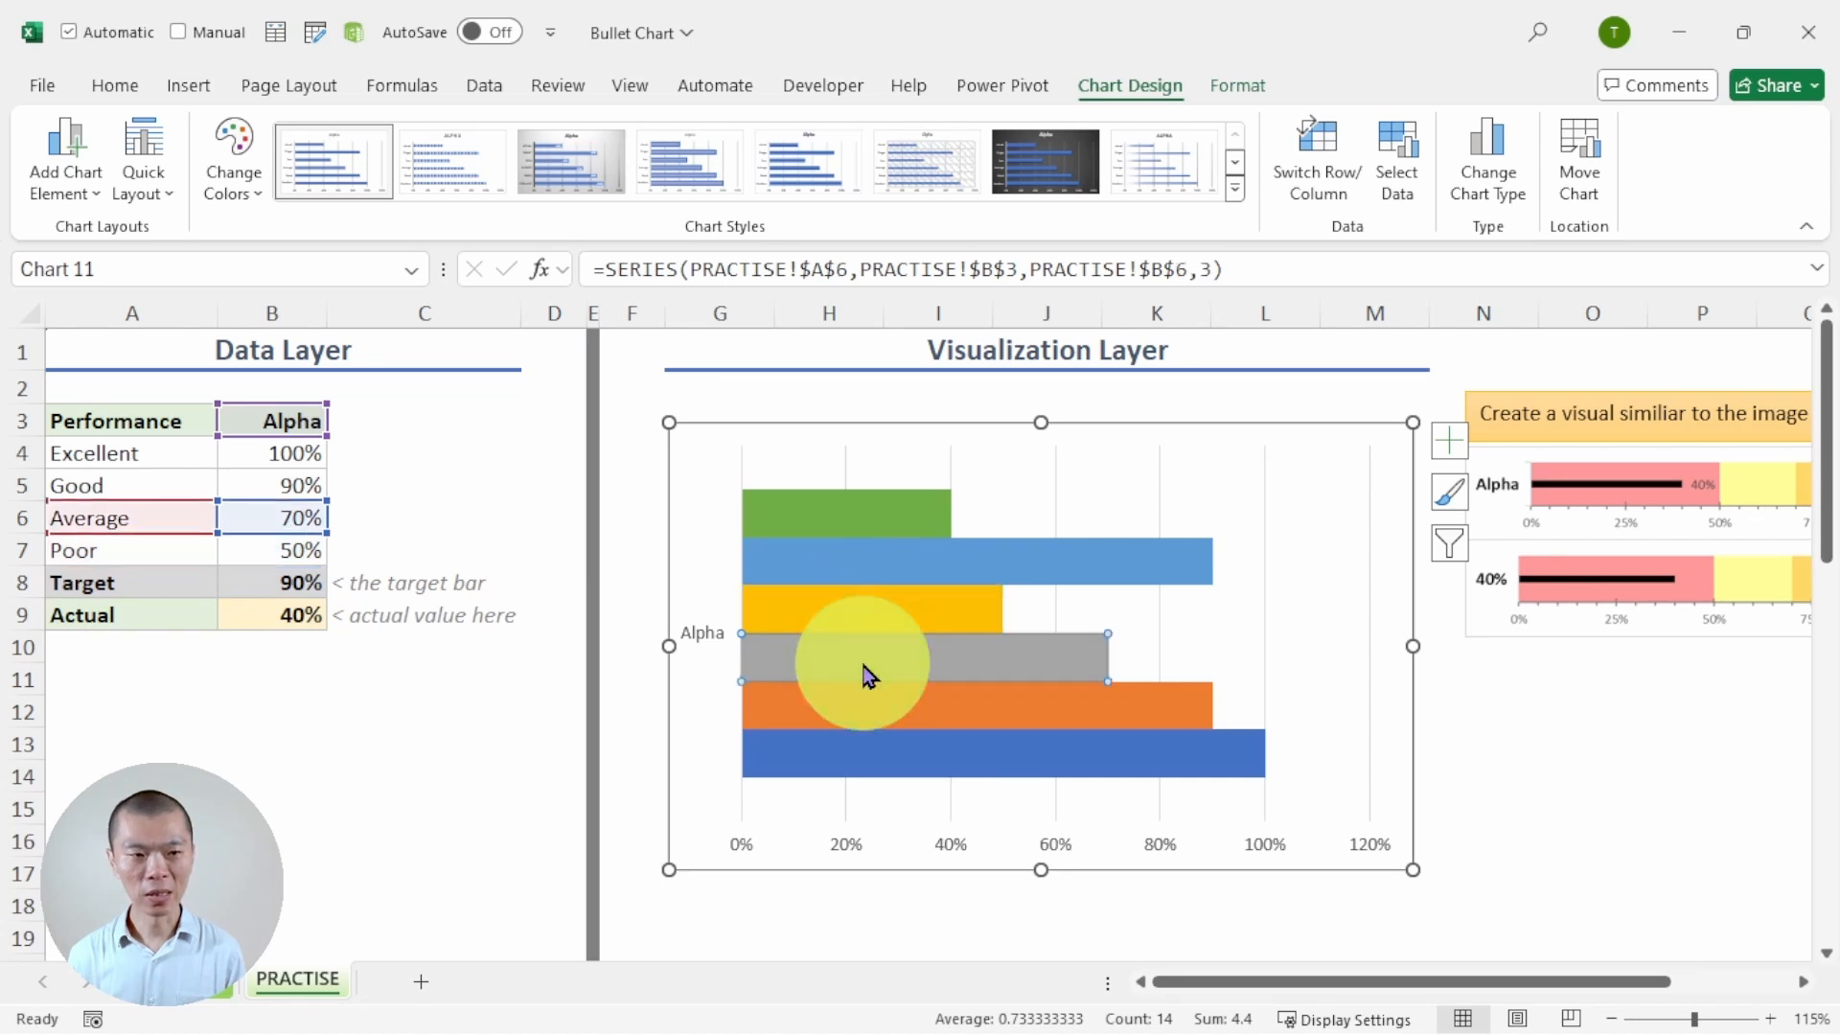
left_click(882, 719)
left_click(894, 778)
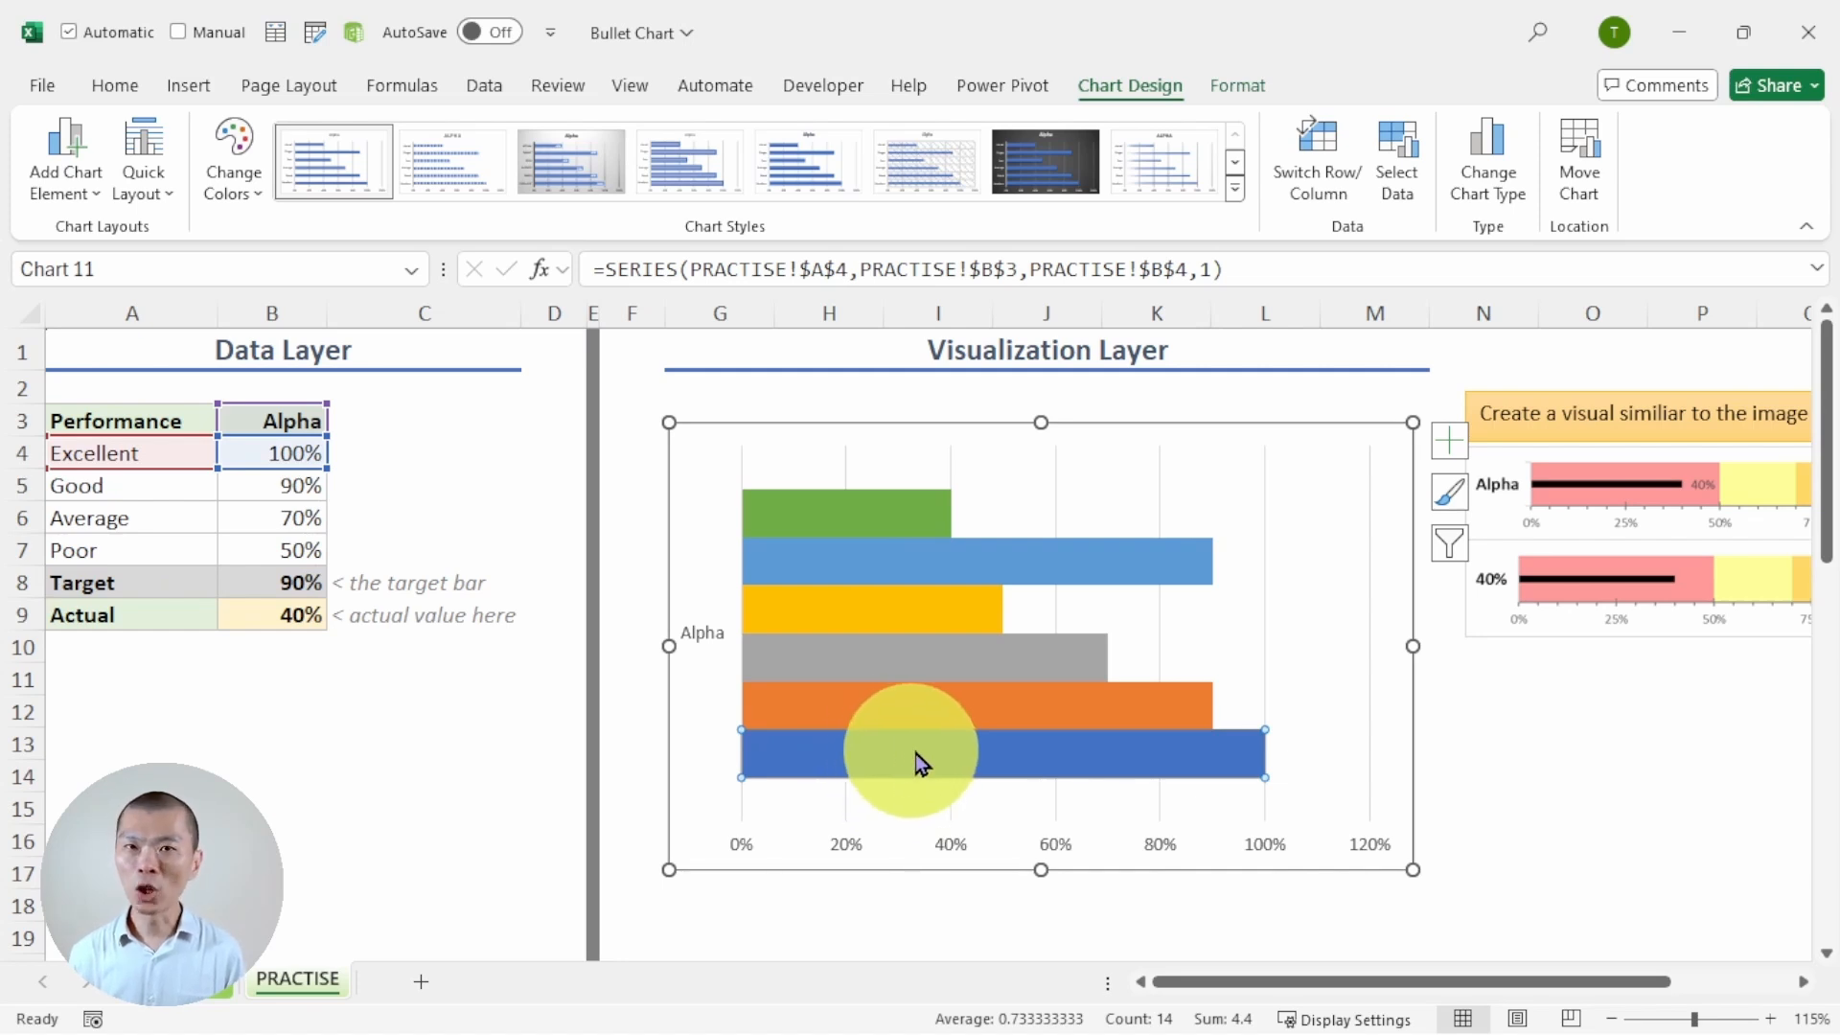
left_click(904, 568)
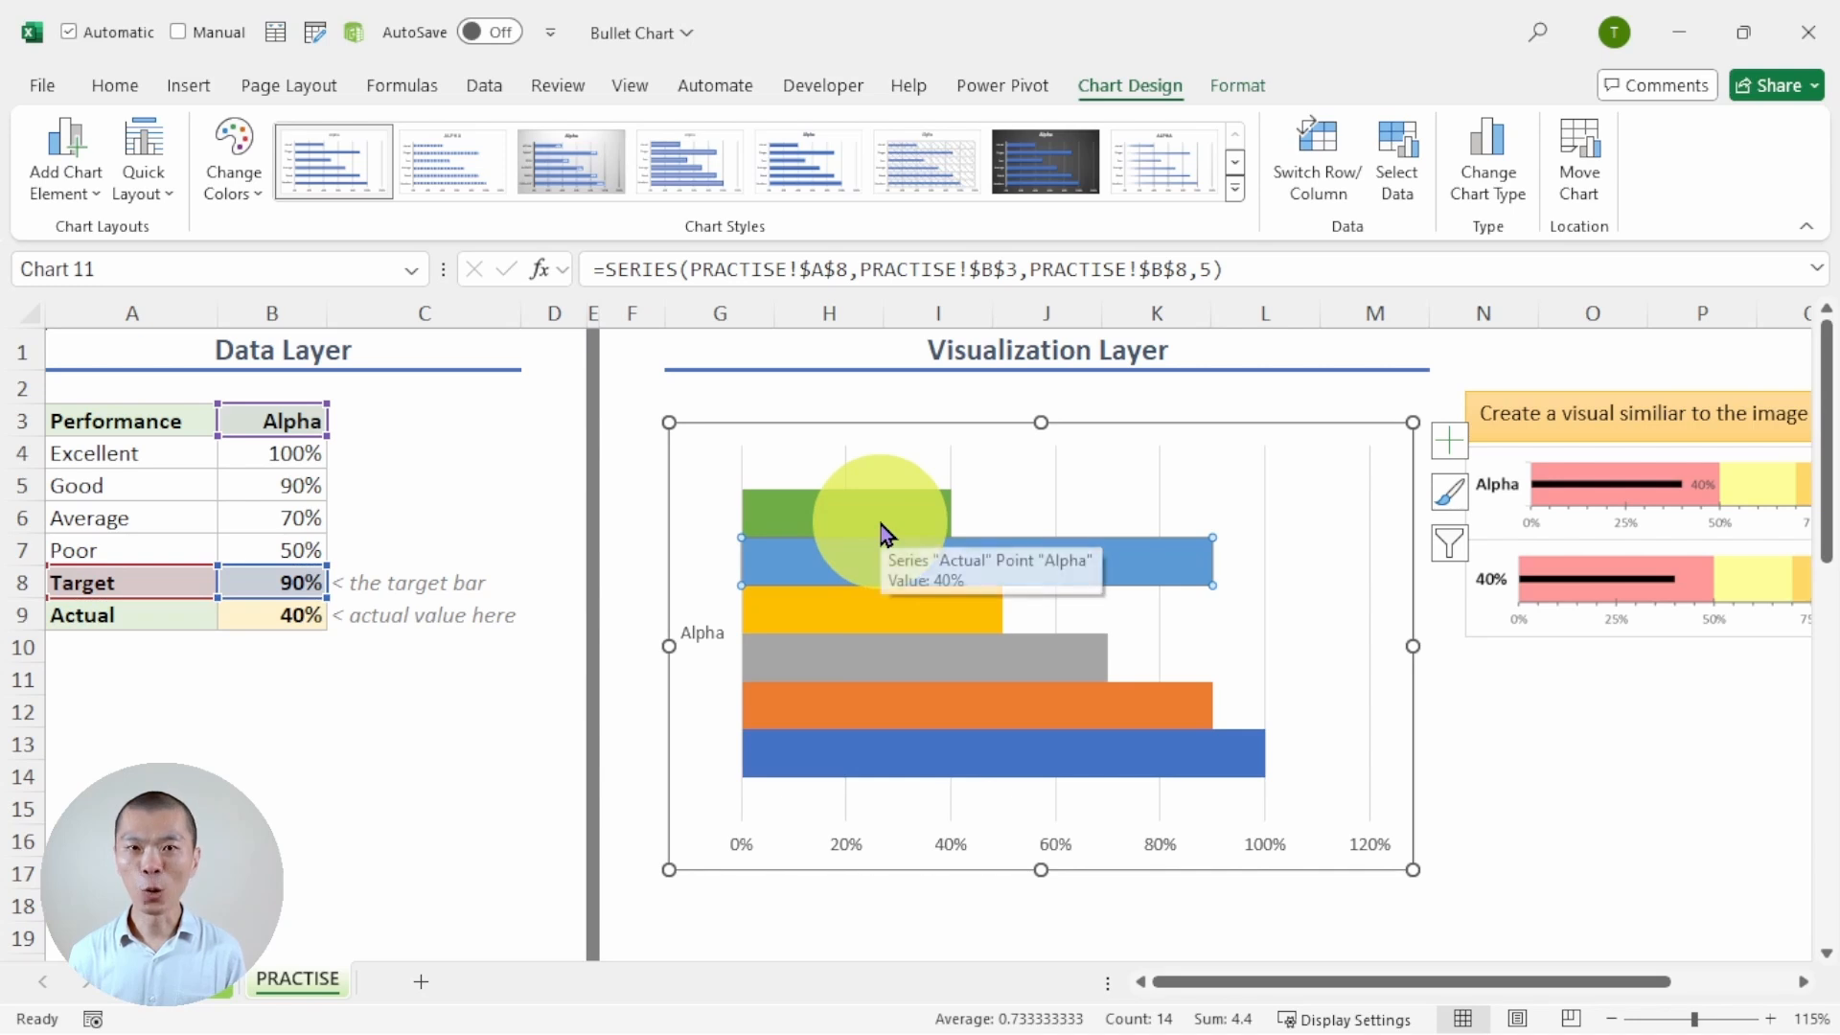
left_click(880, 530)
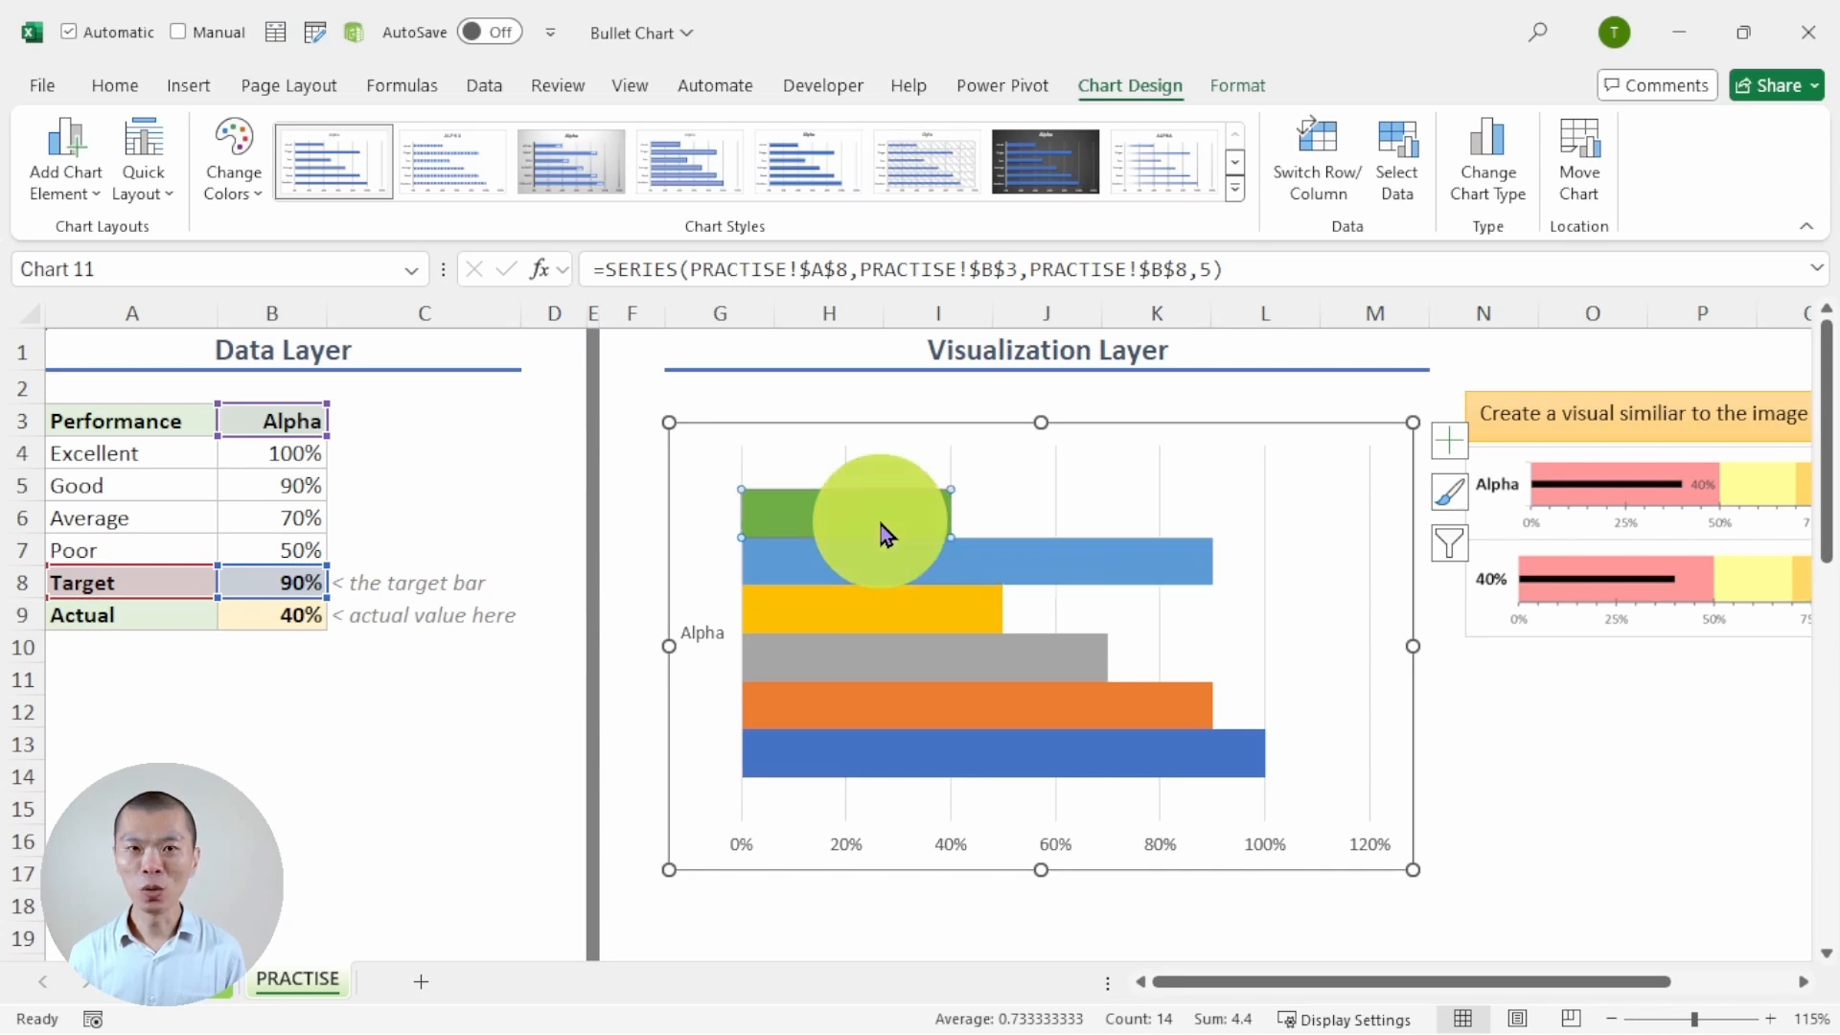
left_click(874, 610)
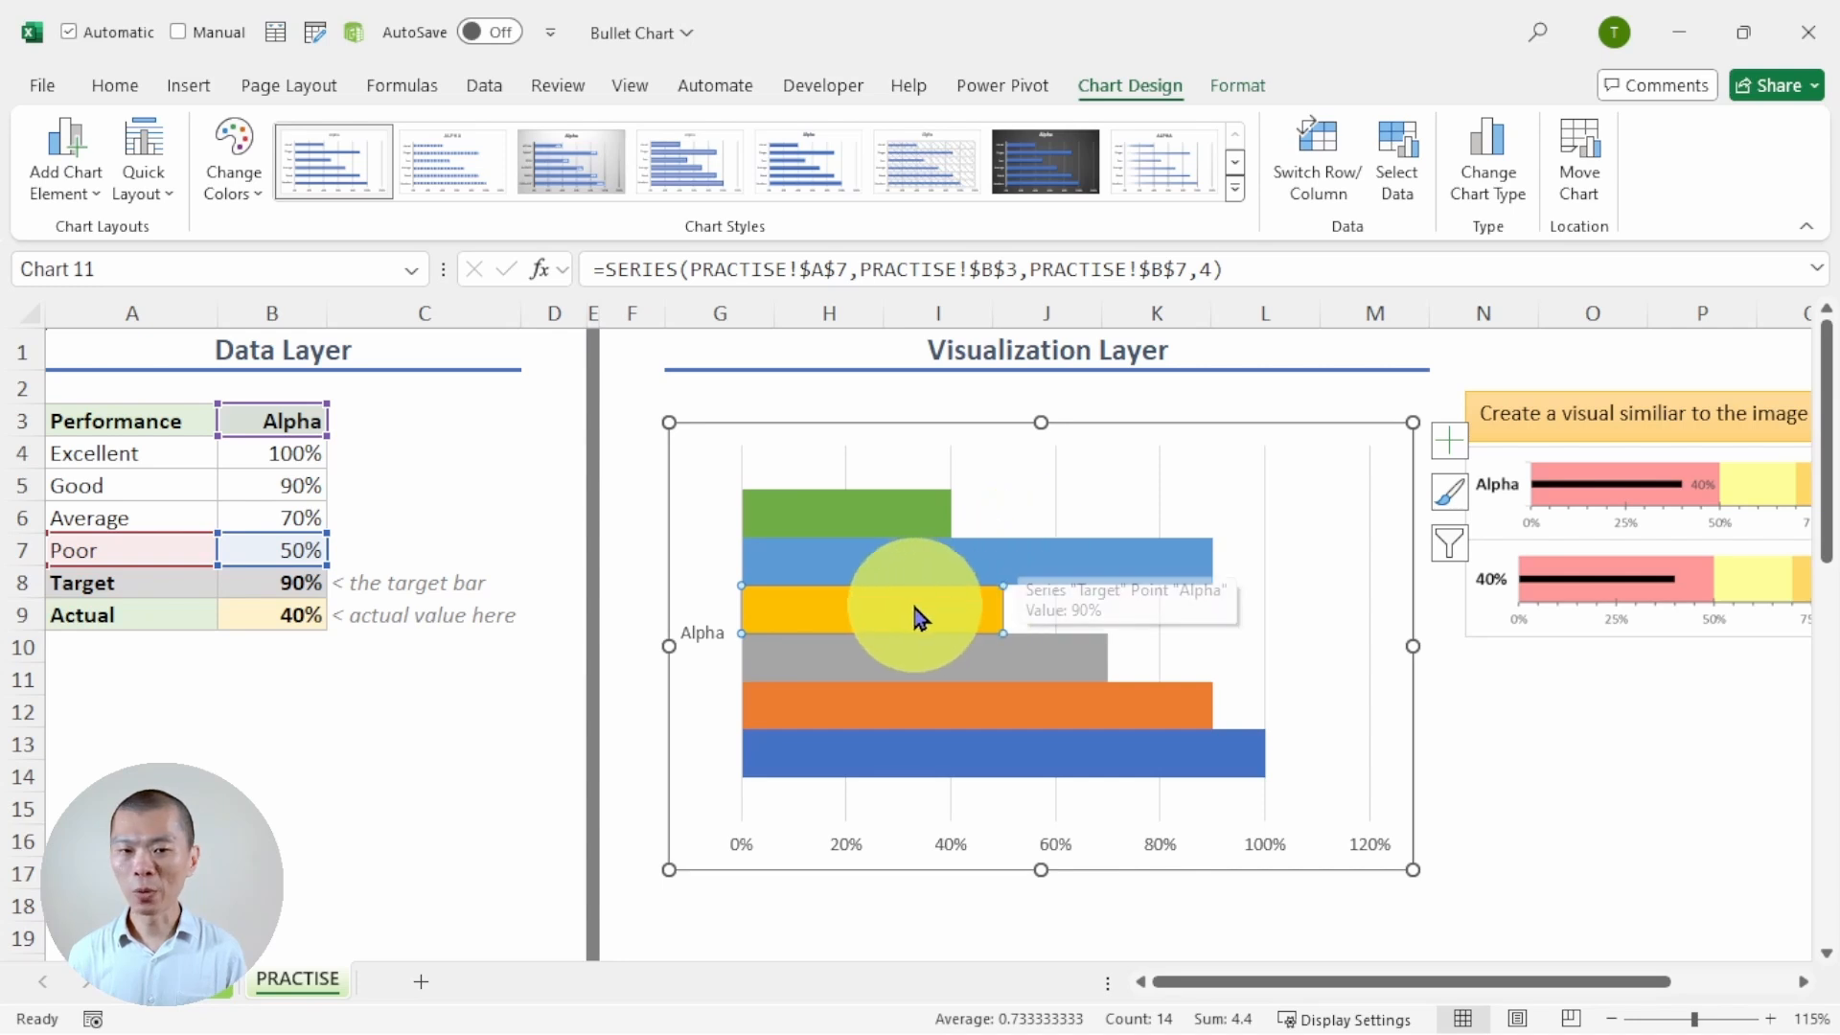
right_click(910, 611)
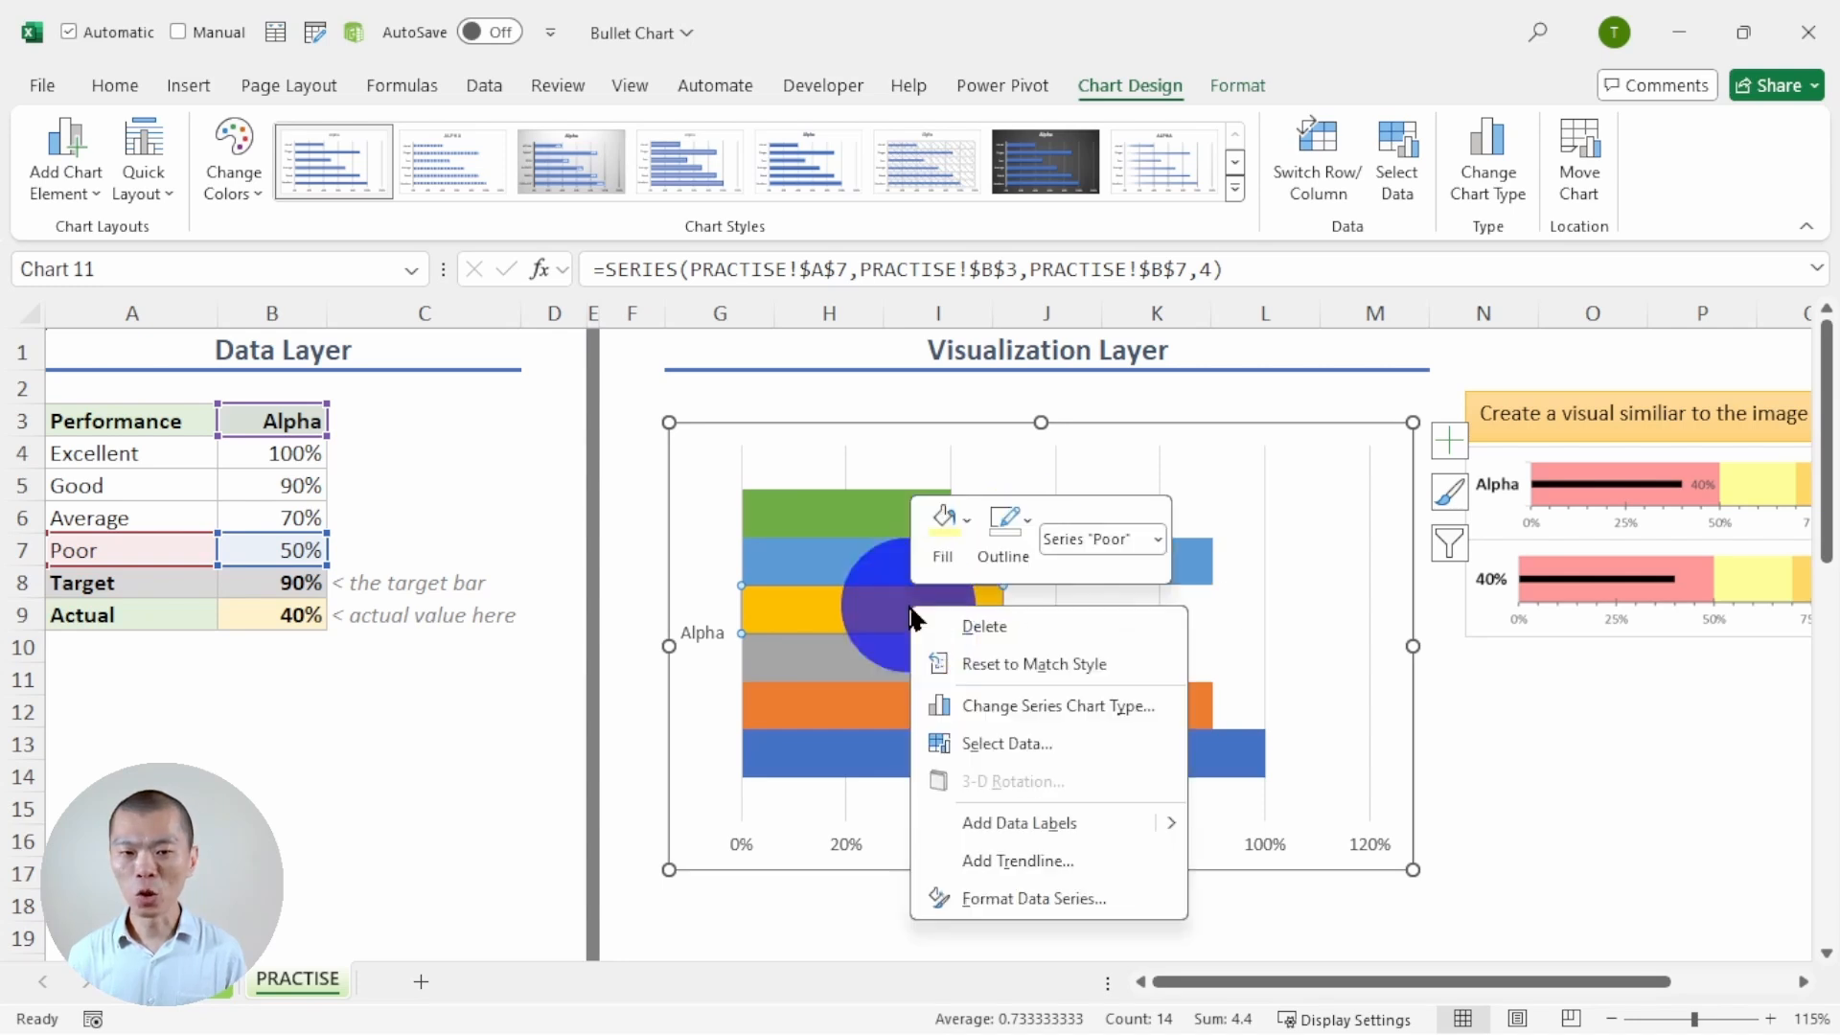
left_click(943, 535)
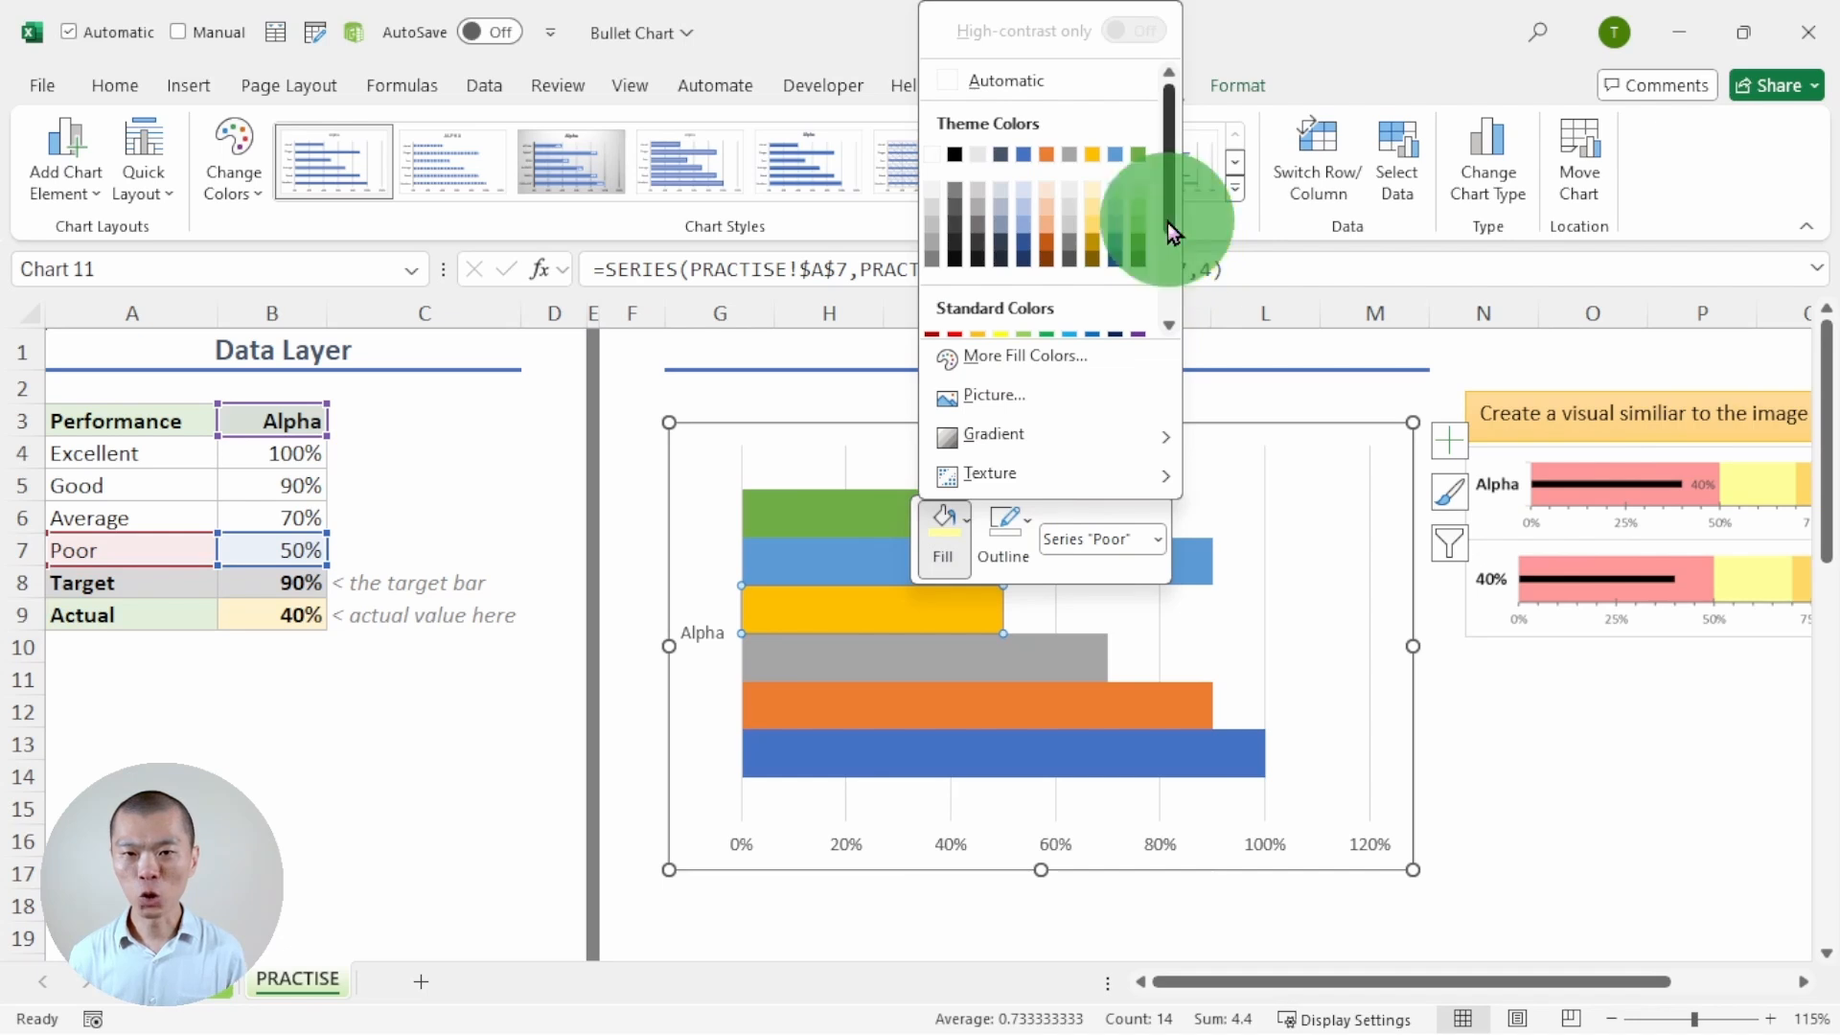
left_click_drag(1168, 223, 1178, 315)
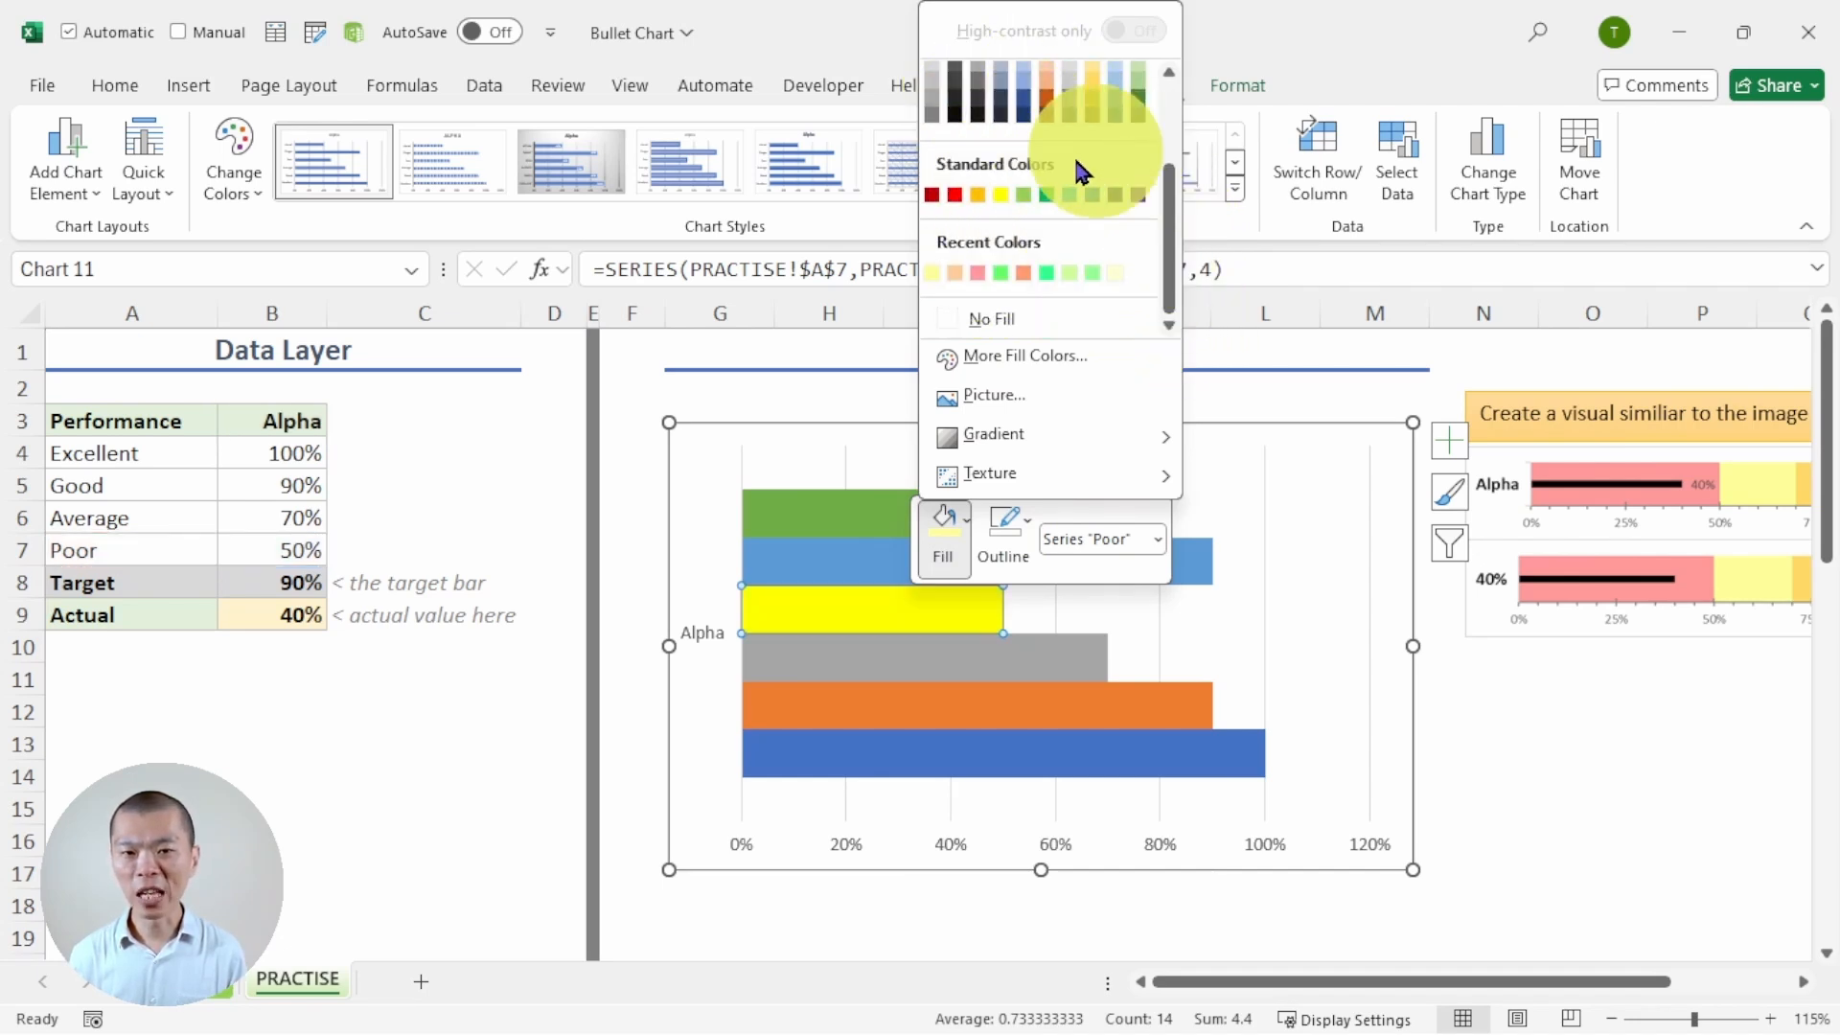
left_click(1003, 362)
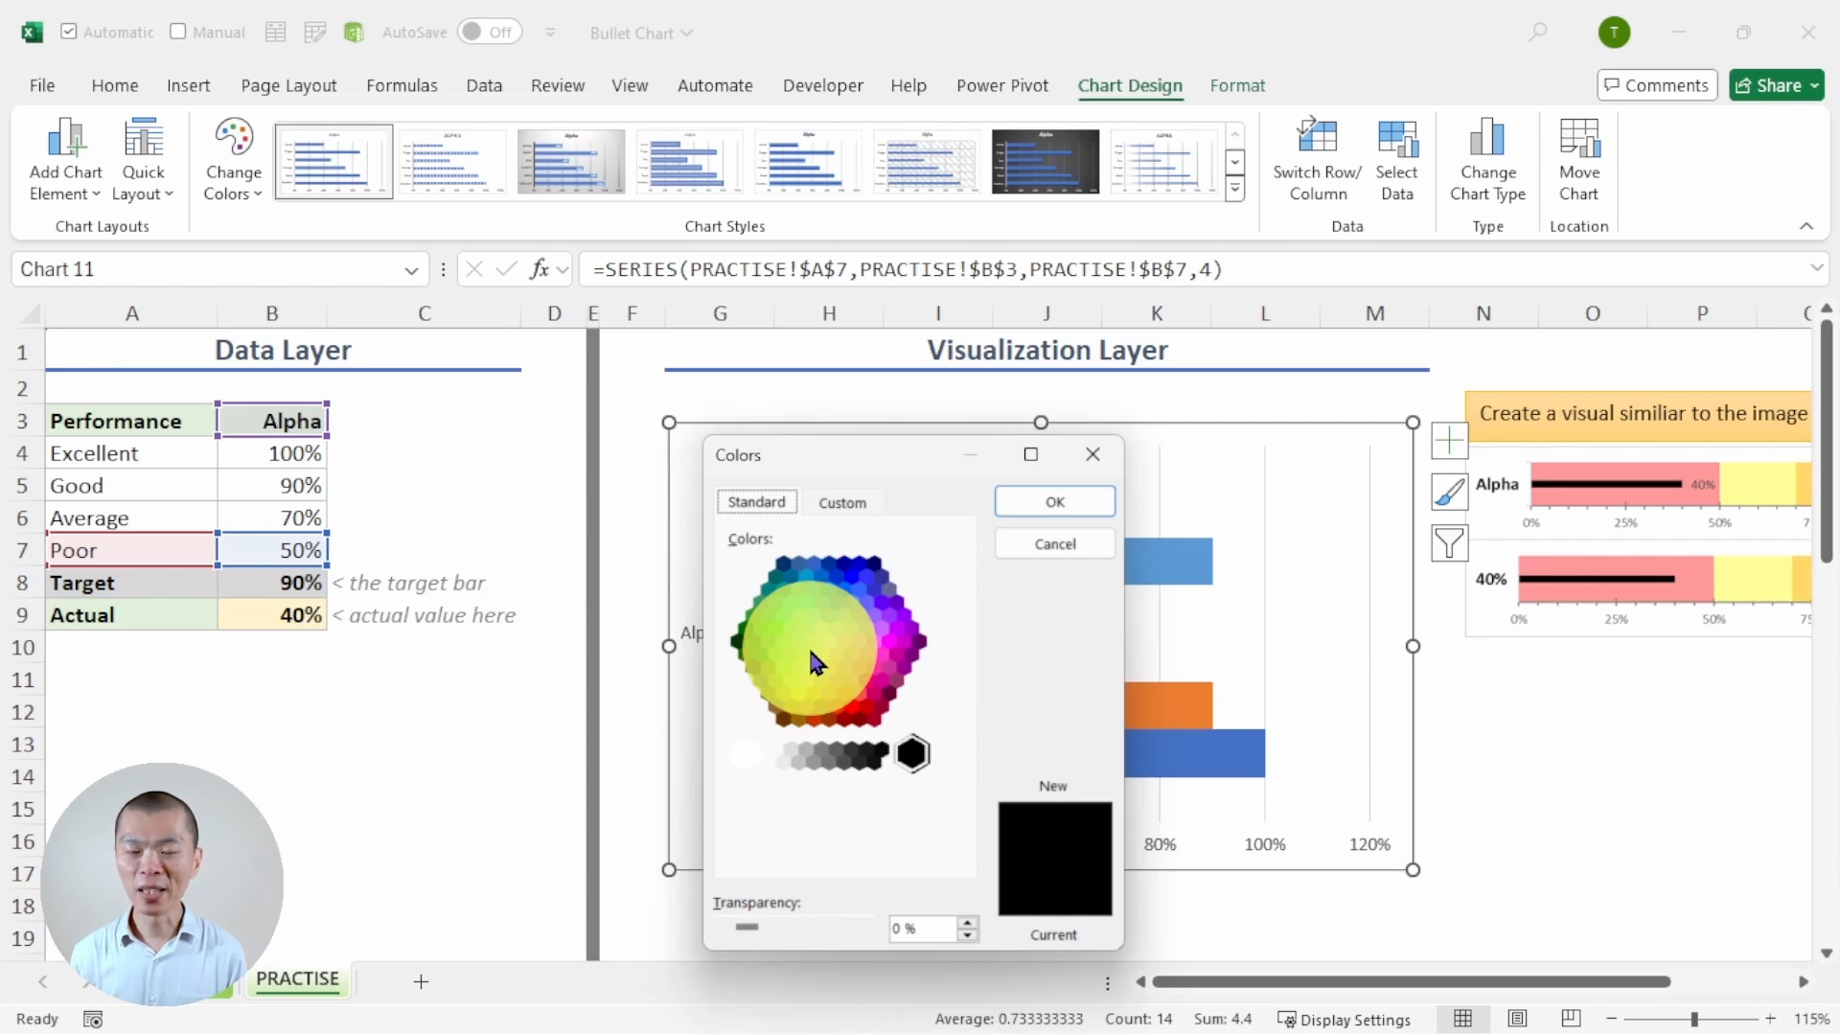
left_click(844, 504)
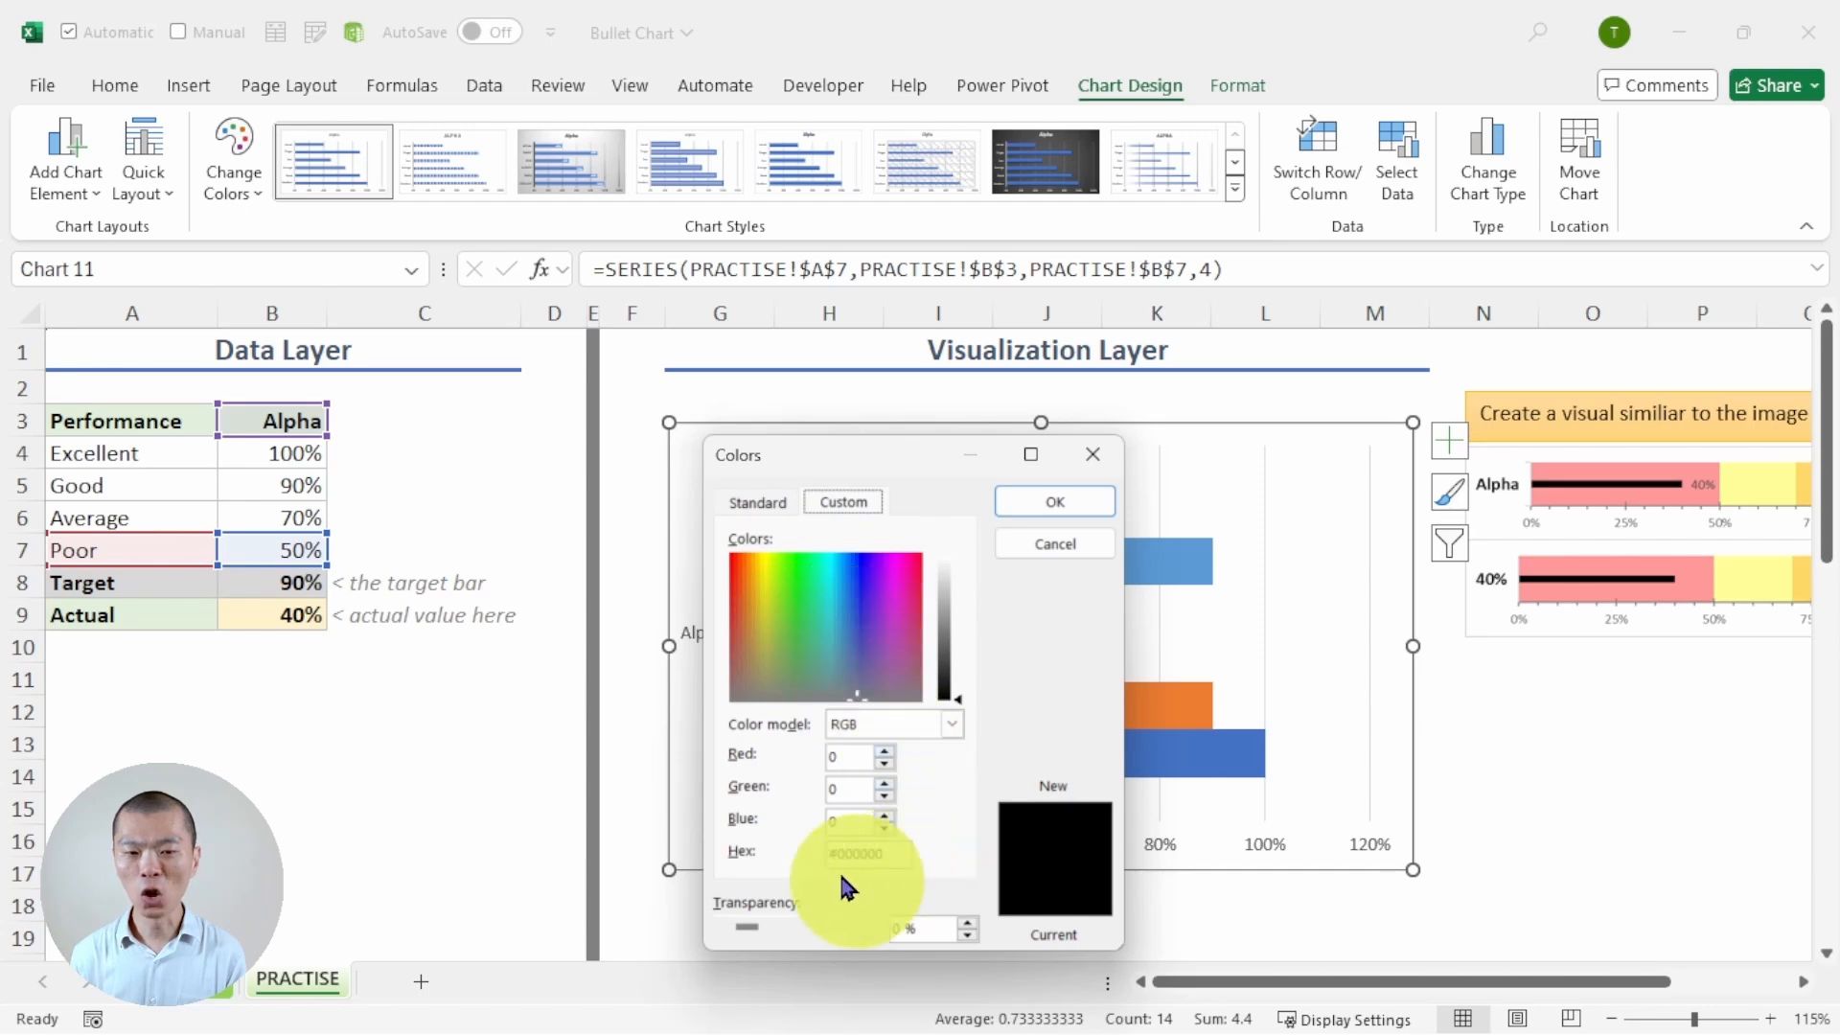
left_click(1032, 541)
Step: Fill the Poor series bar with the light red recent color
right_click(923, 625)
left_click(940, 525)
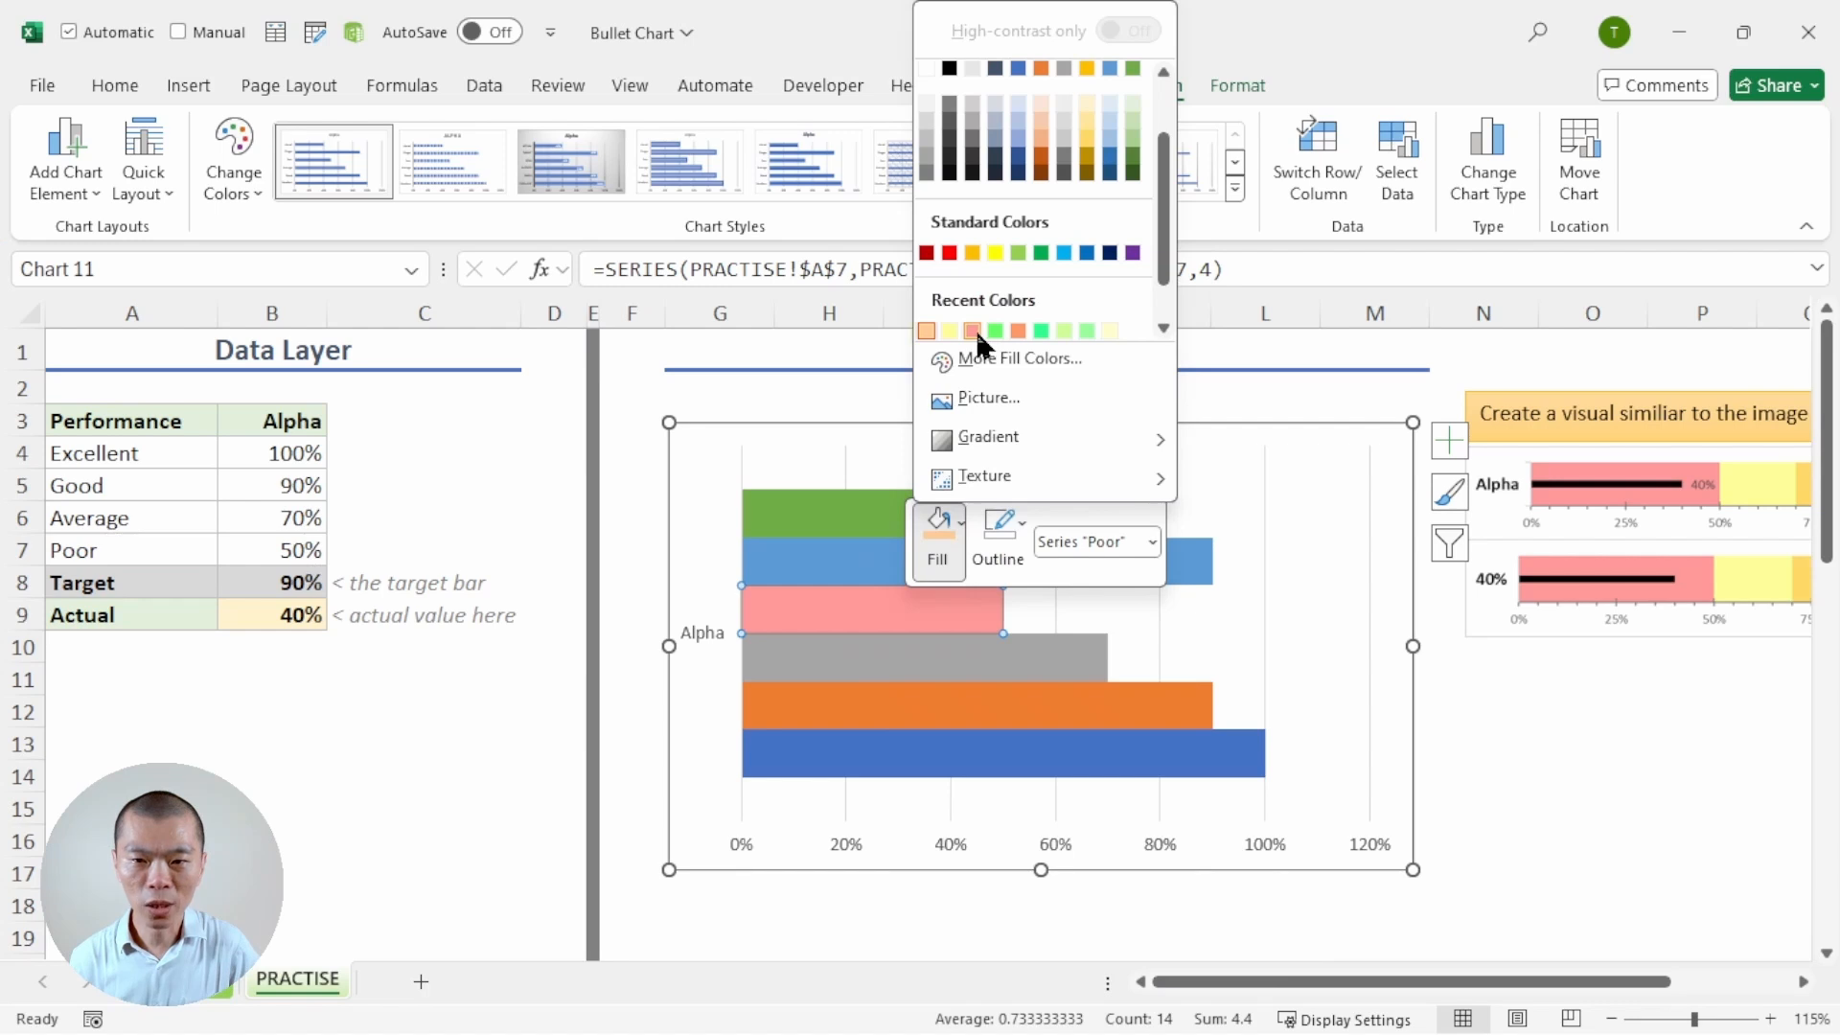
left_click(976, 330)
Step: Fill the Average series bar with the light yellow recent color
left_click(913, 680)
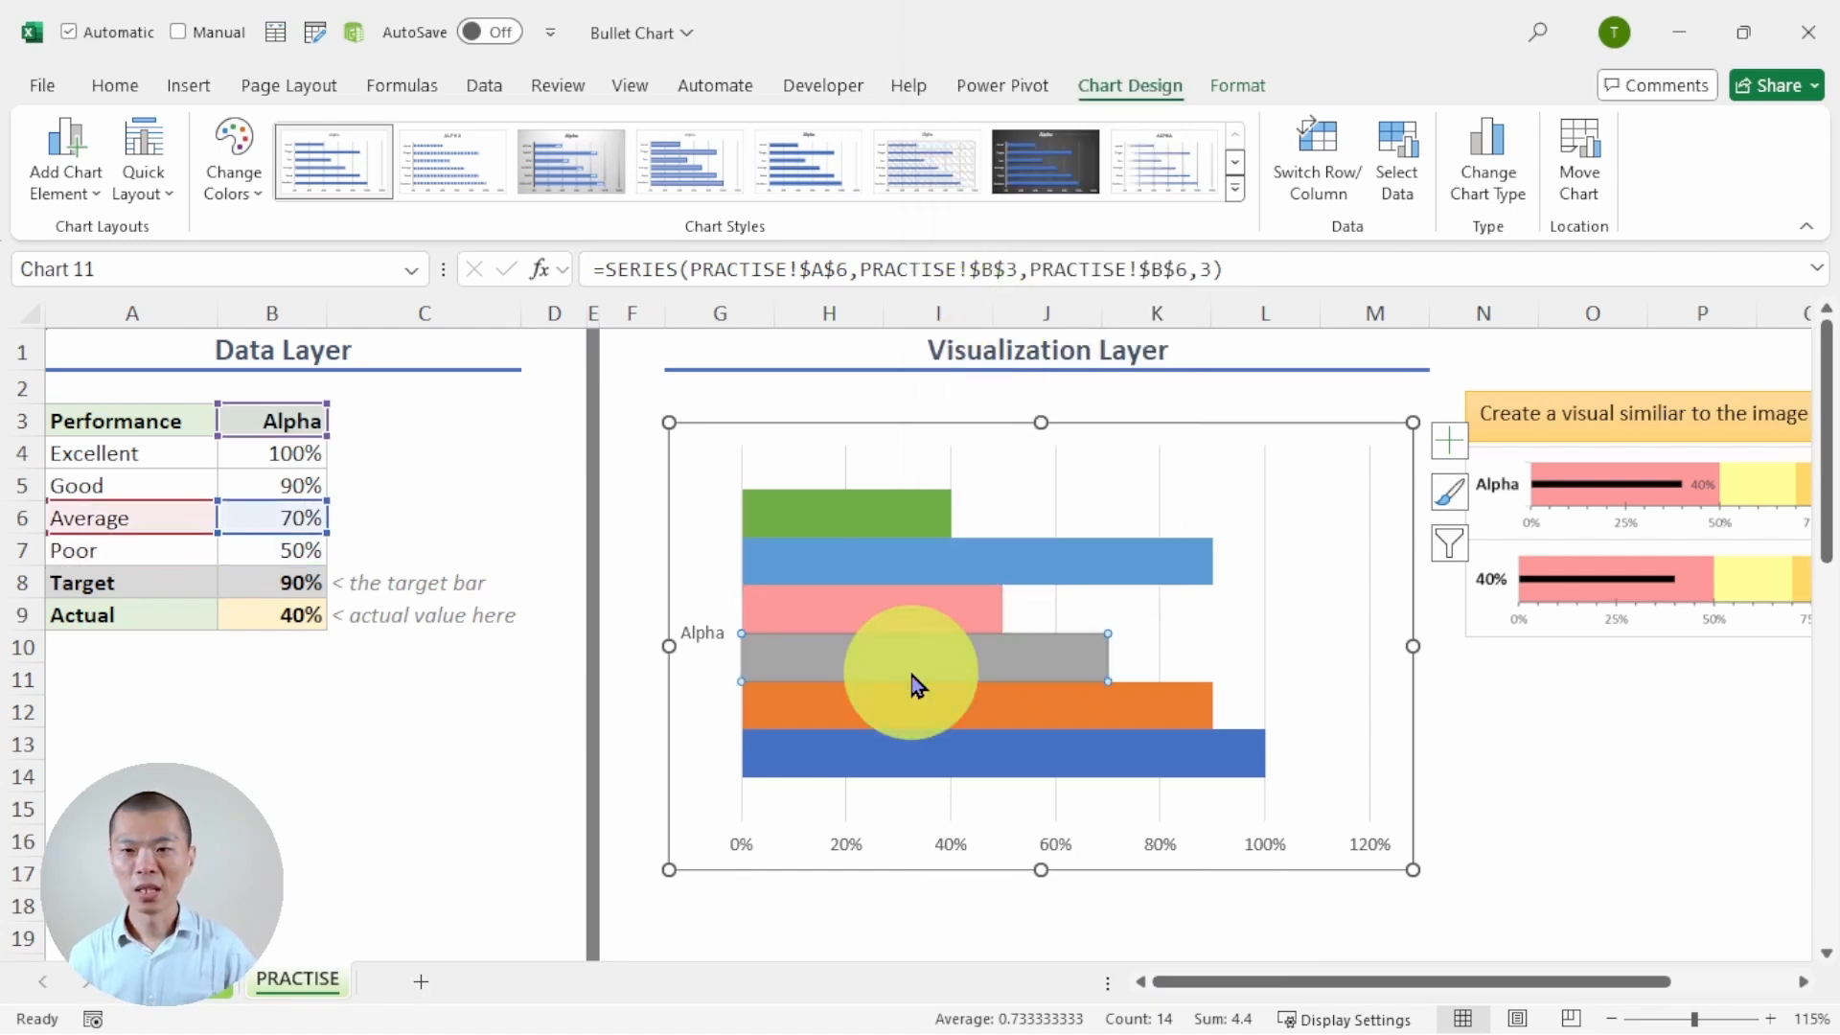
right_click(912, 681)
left_click(945, 614)
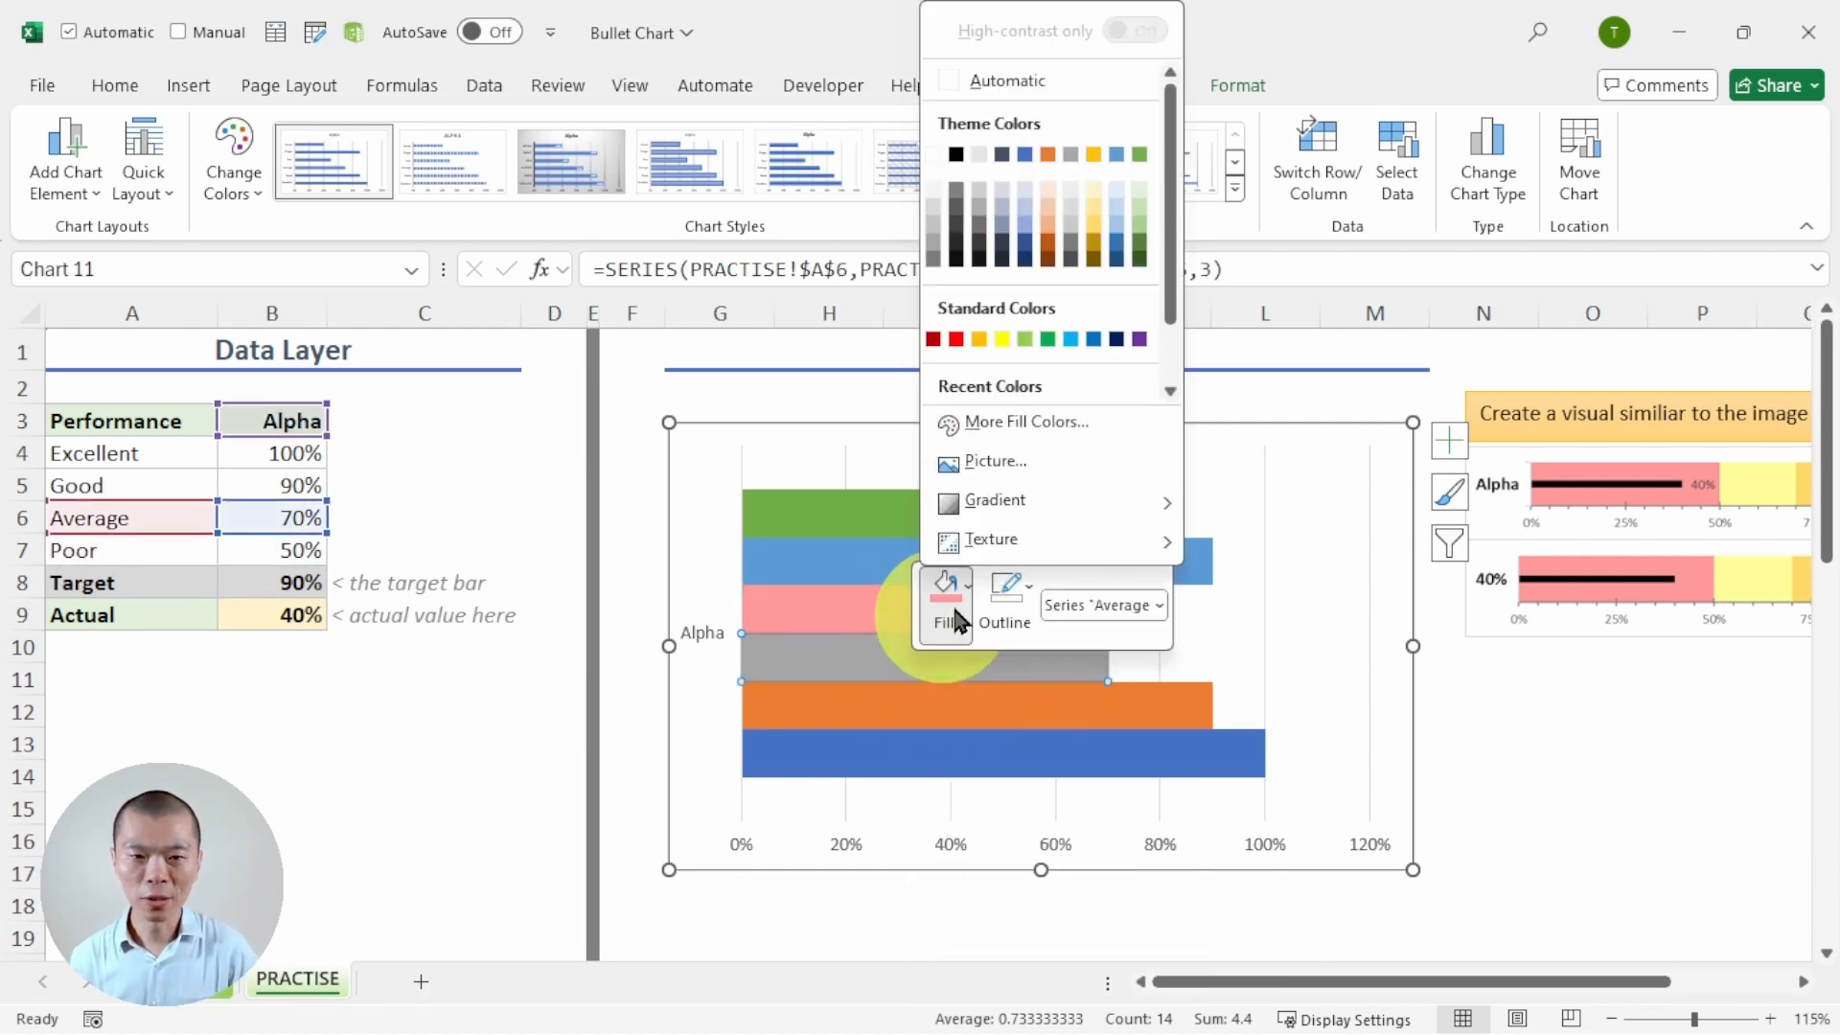
scroll(1170, 348, "down", 2)
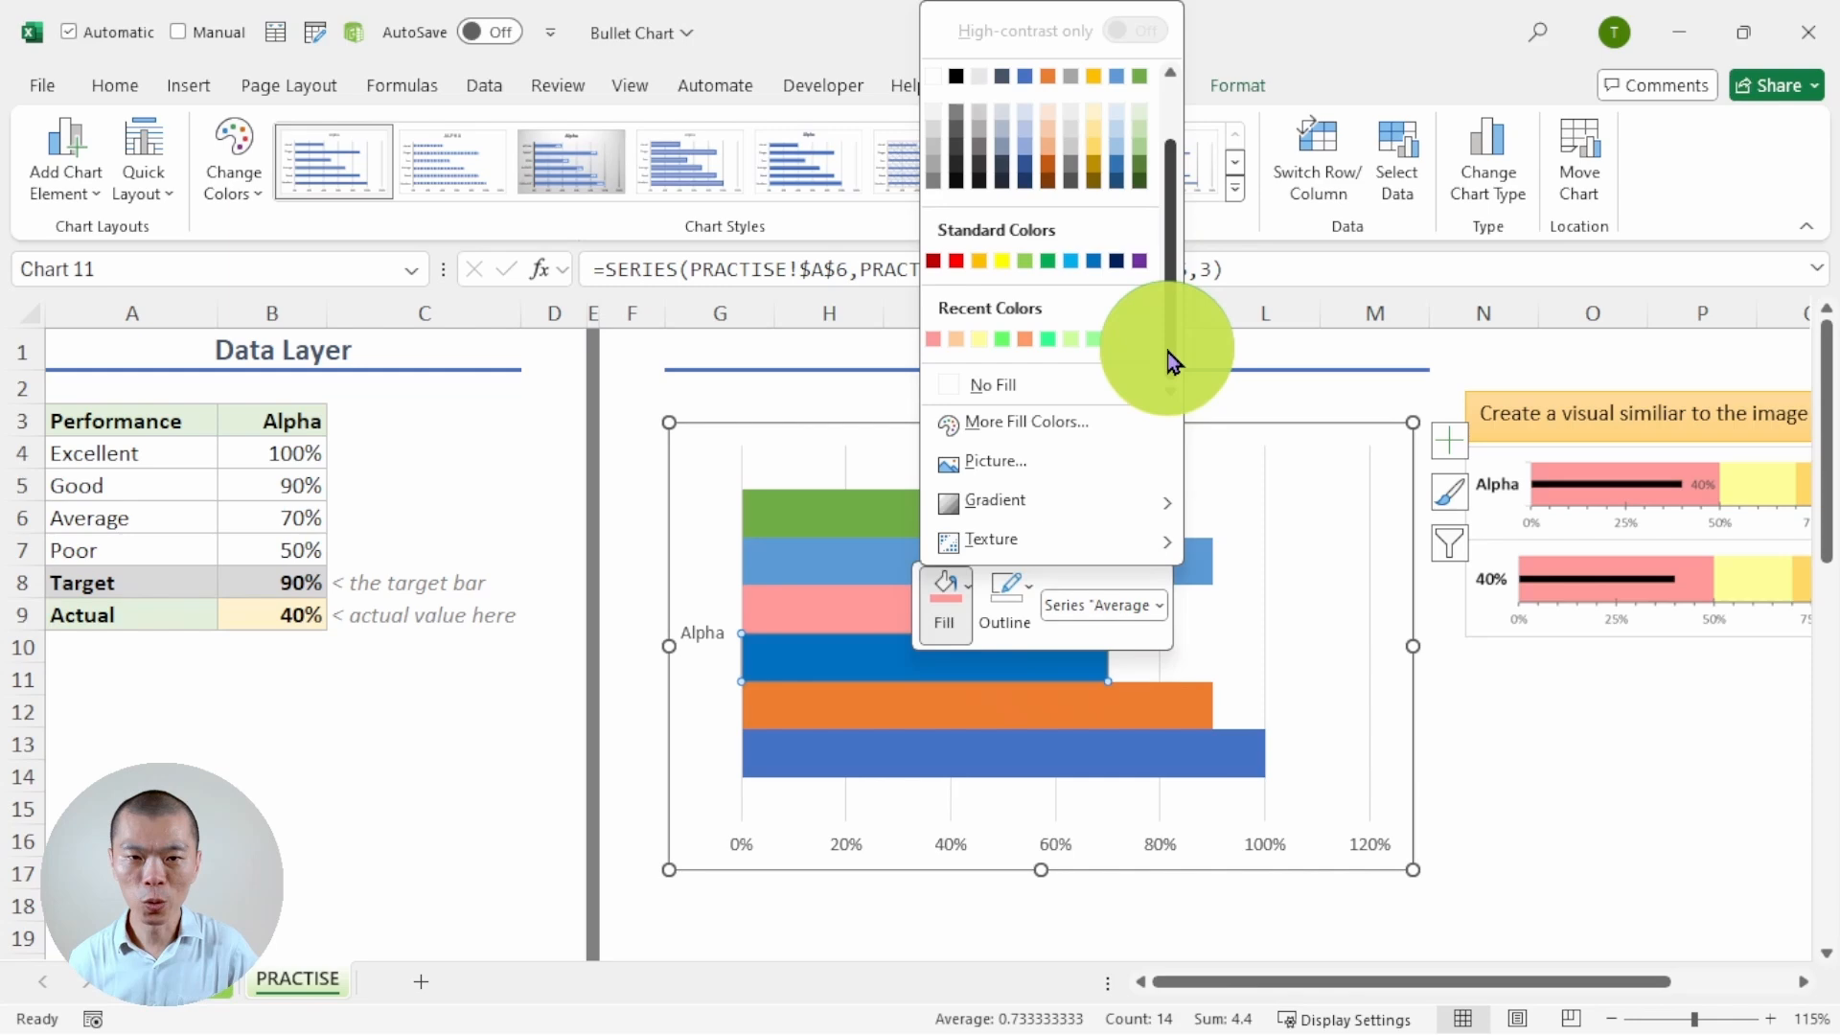
left_click(976, 337)
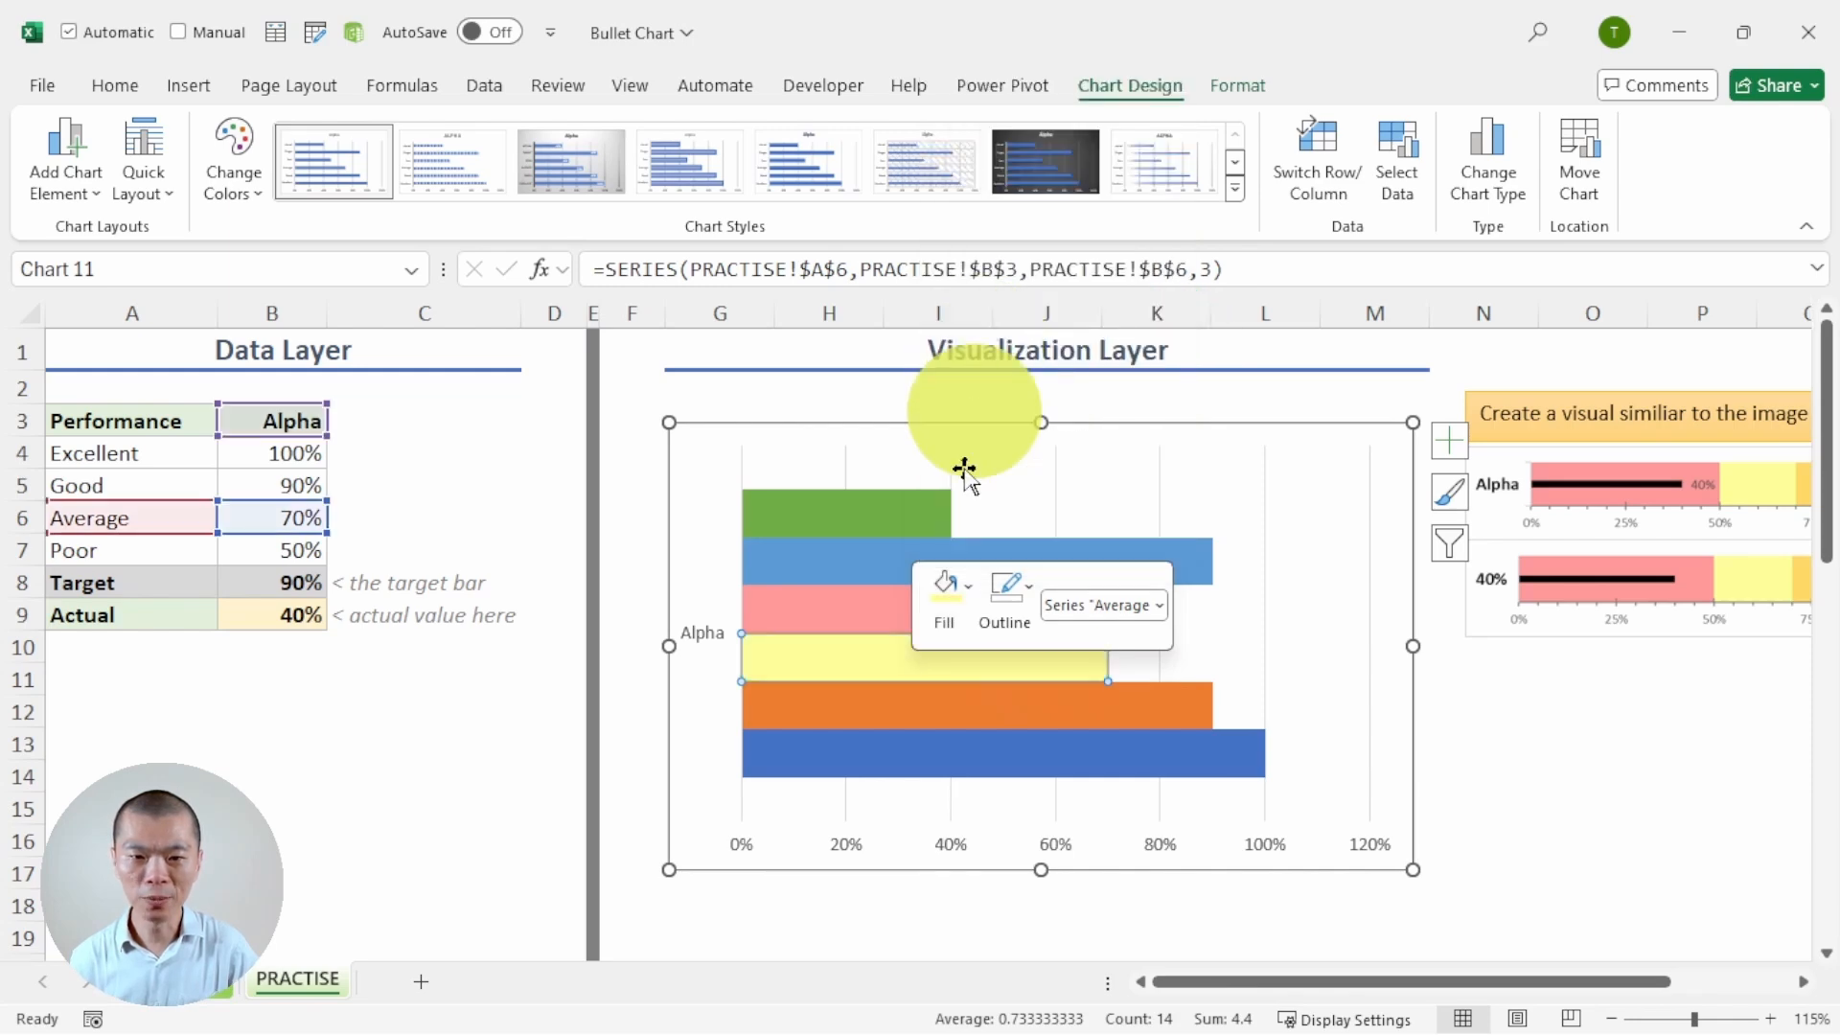
Step: Fill the Good series bar with a light gold theme color
right_click(883, 722)
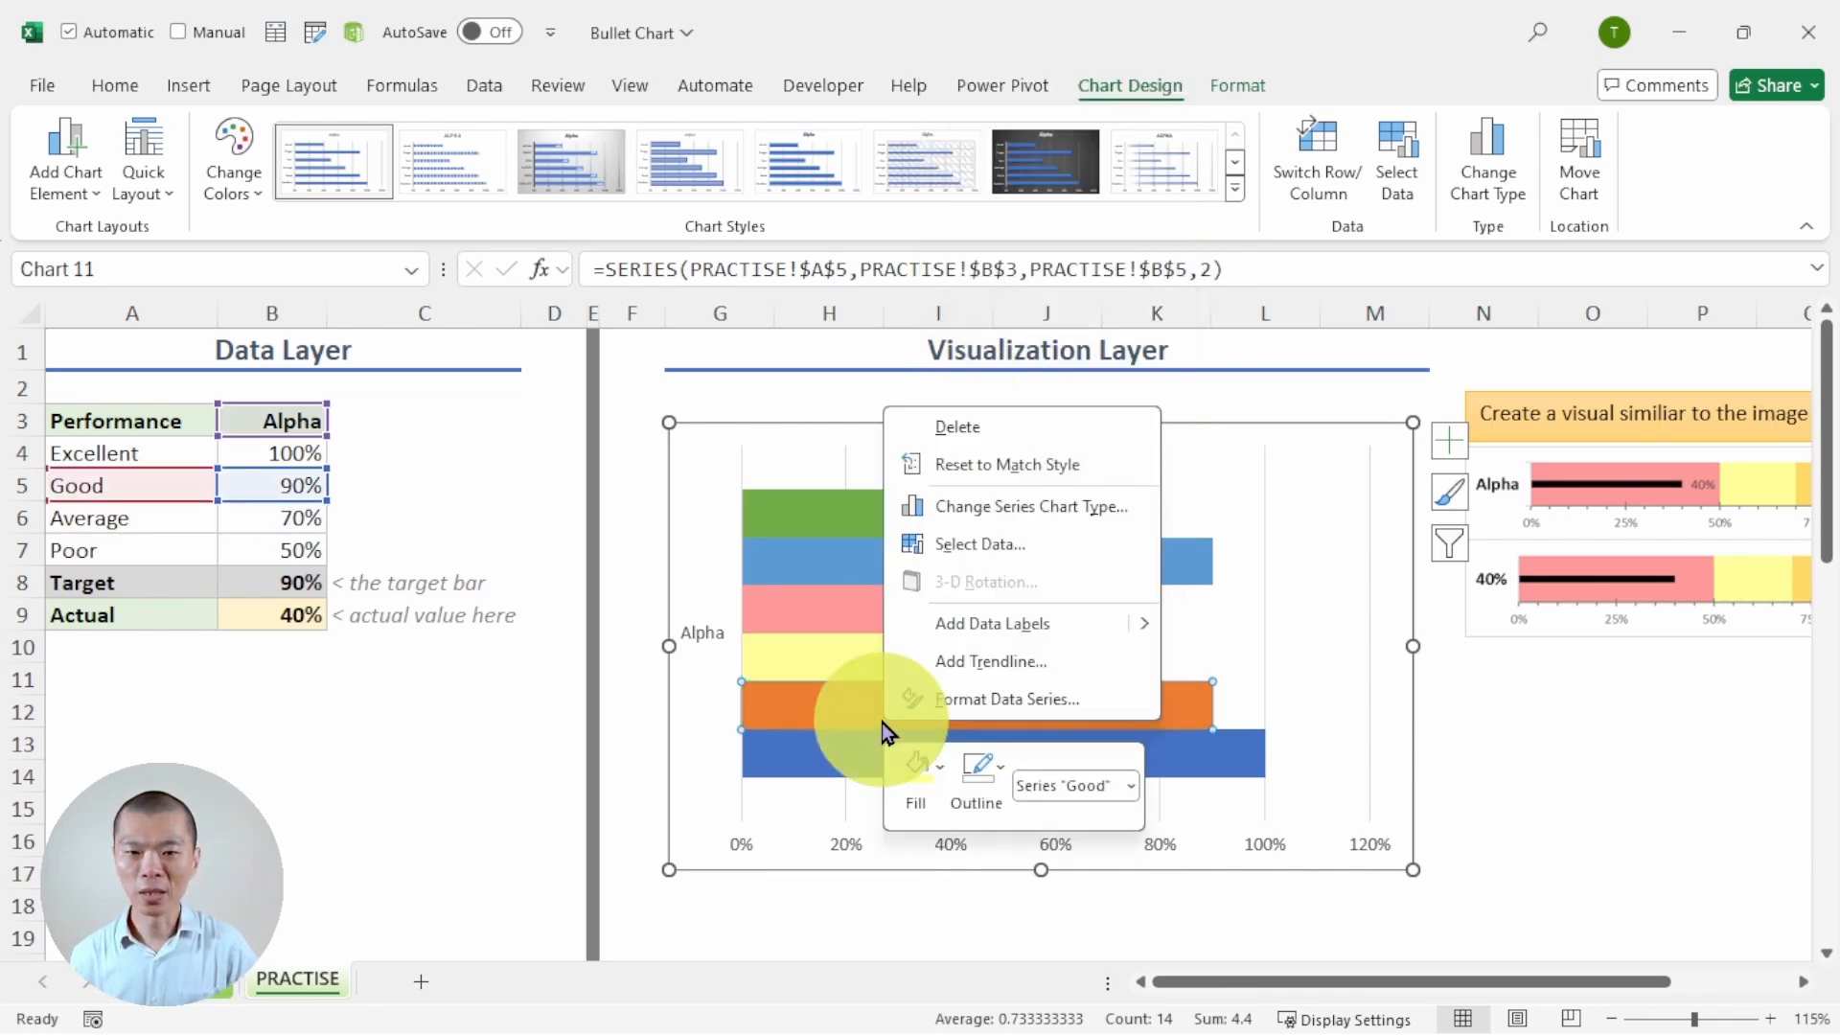
left_click(934, 781)
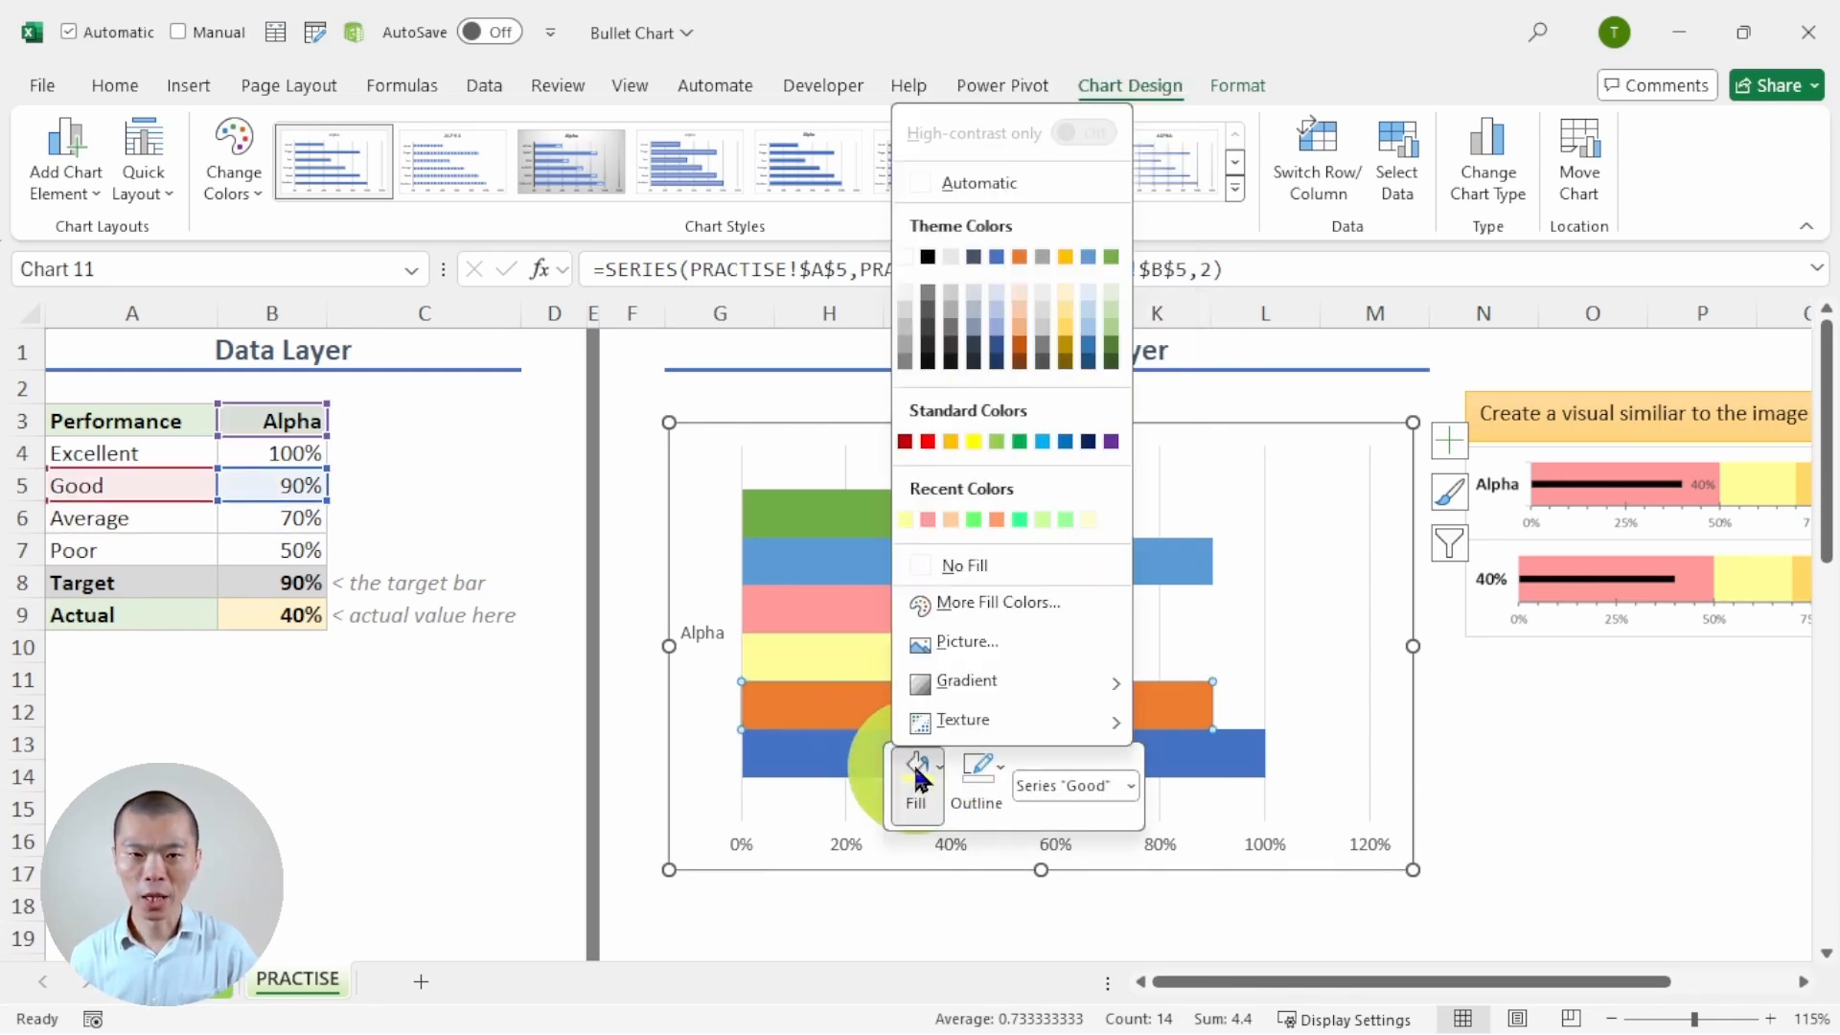
left_click(1066, 327)
Step: Fill the Excellent series bar with a light green theme color
left_click(853, 757)
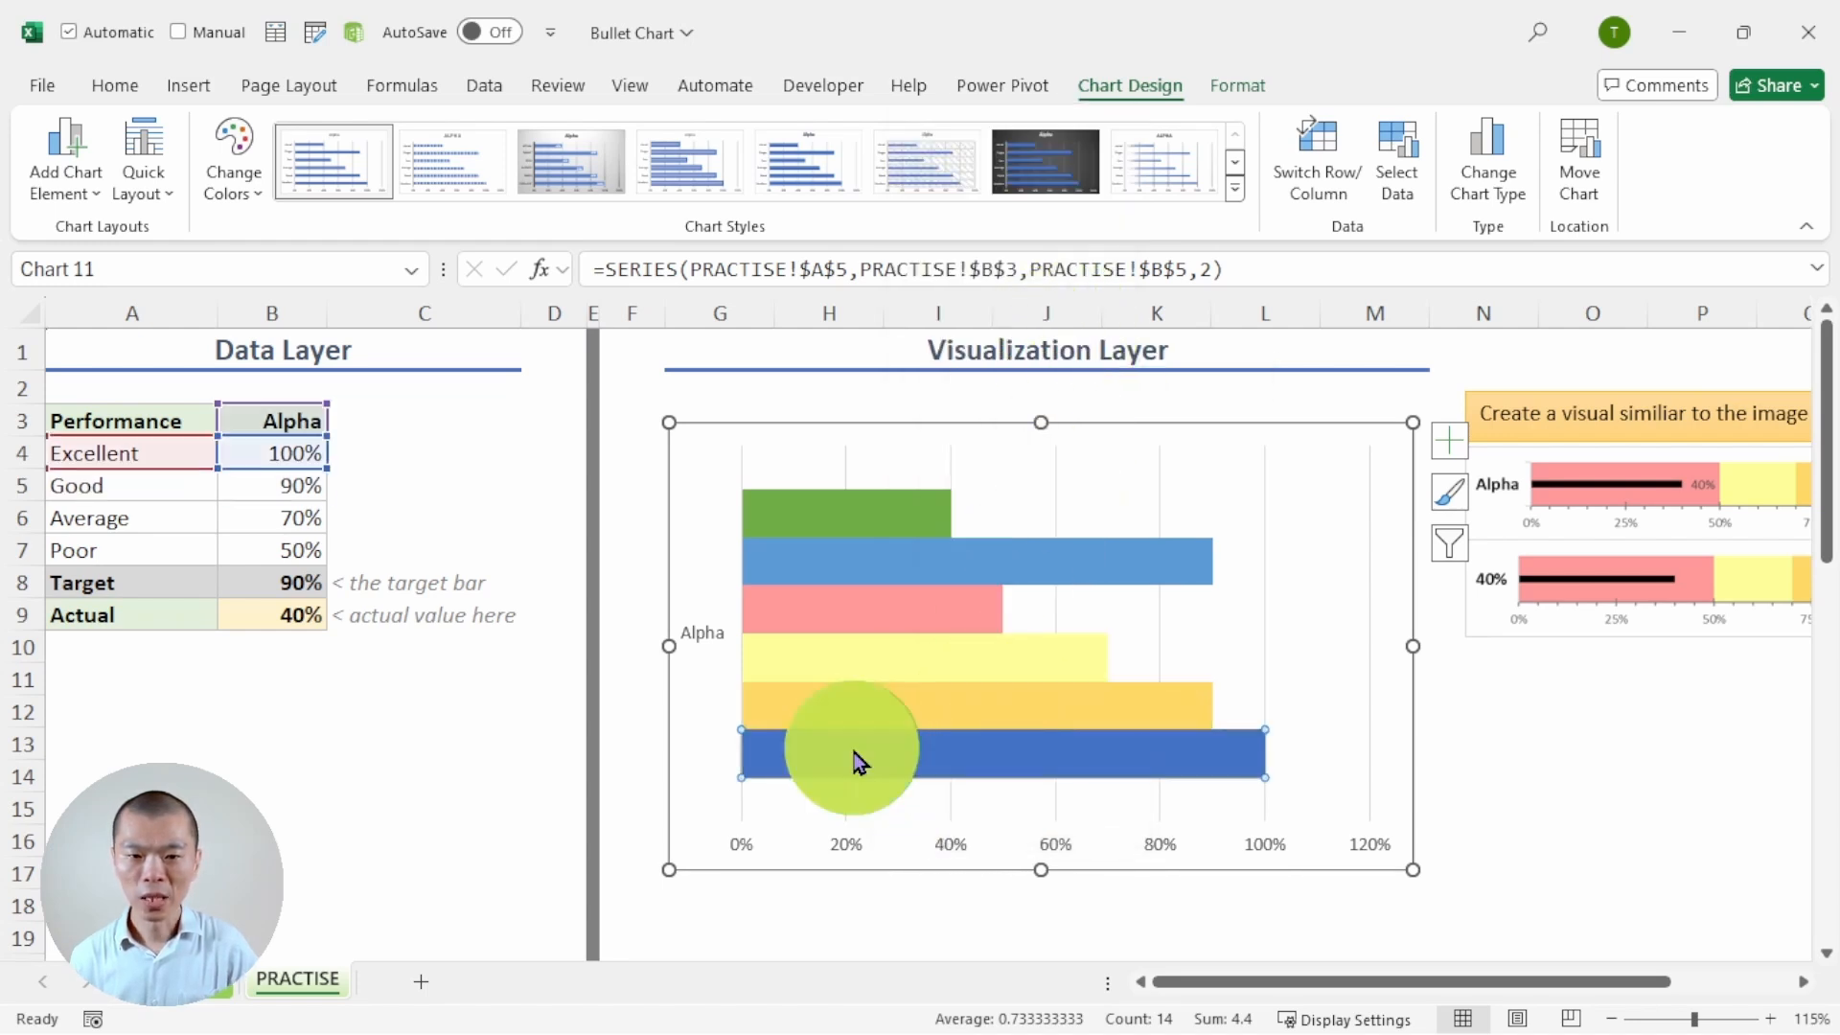
right_click(854, 757)
left_click(889, 803)
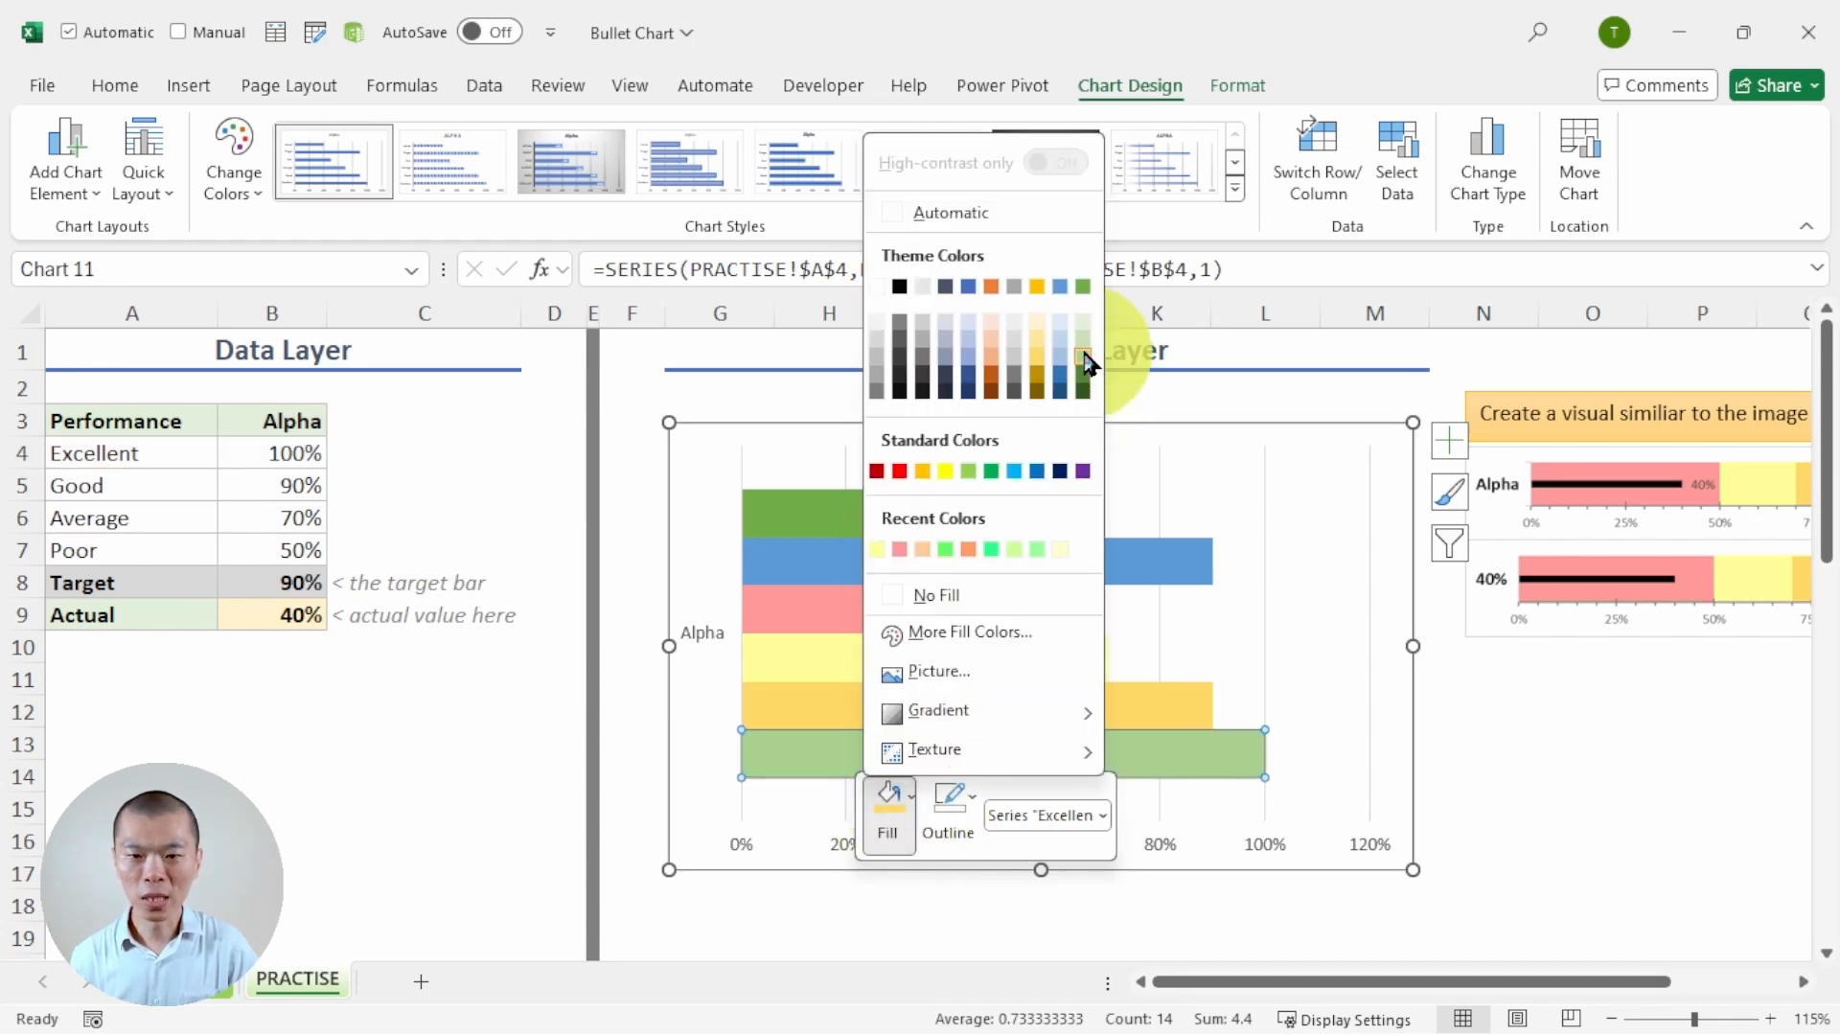
left_click(1084, 353)
mouse_move(1245, 987)
left_mouse_down()
mouse_move(1387, 985)
mouse_move(1236, 983)
left_mouse_up()
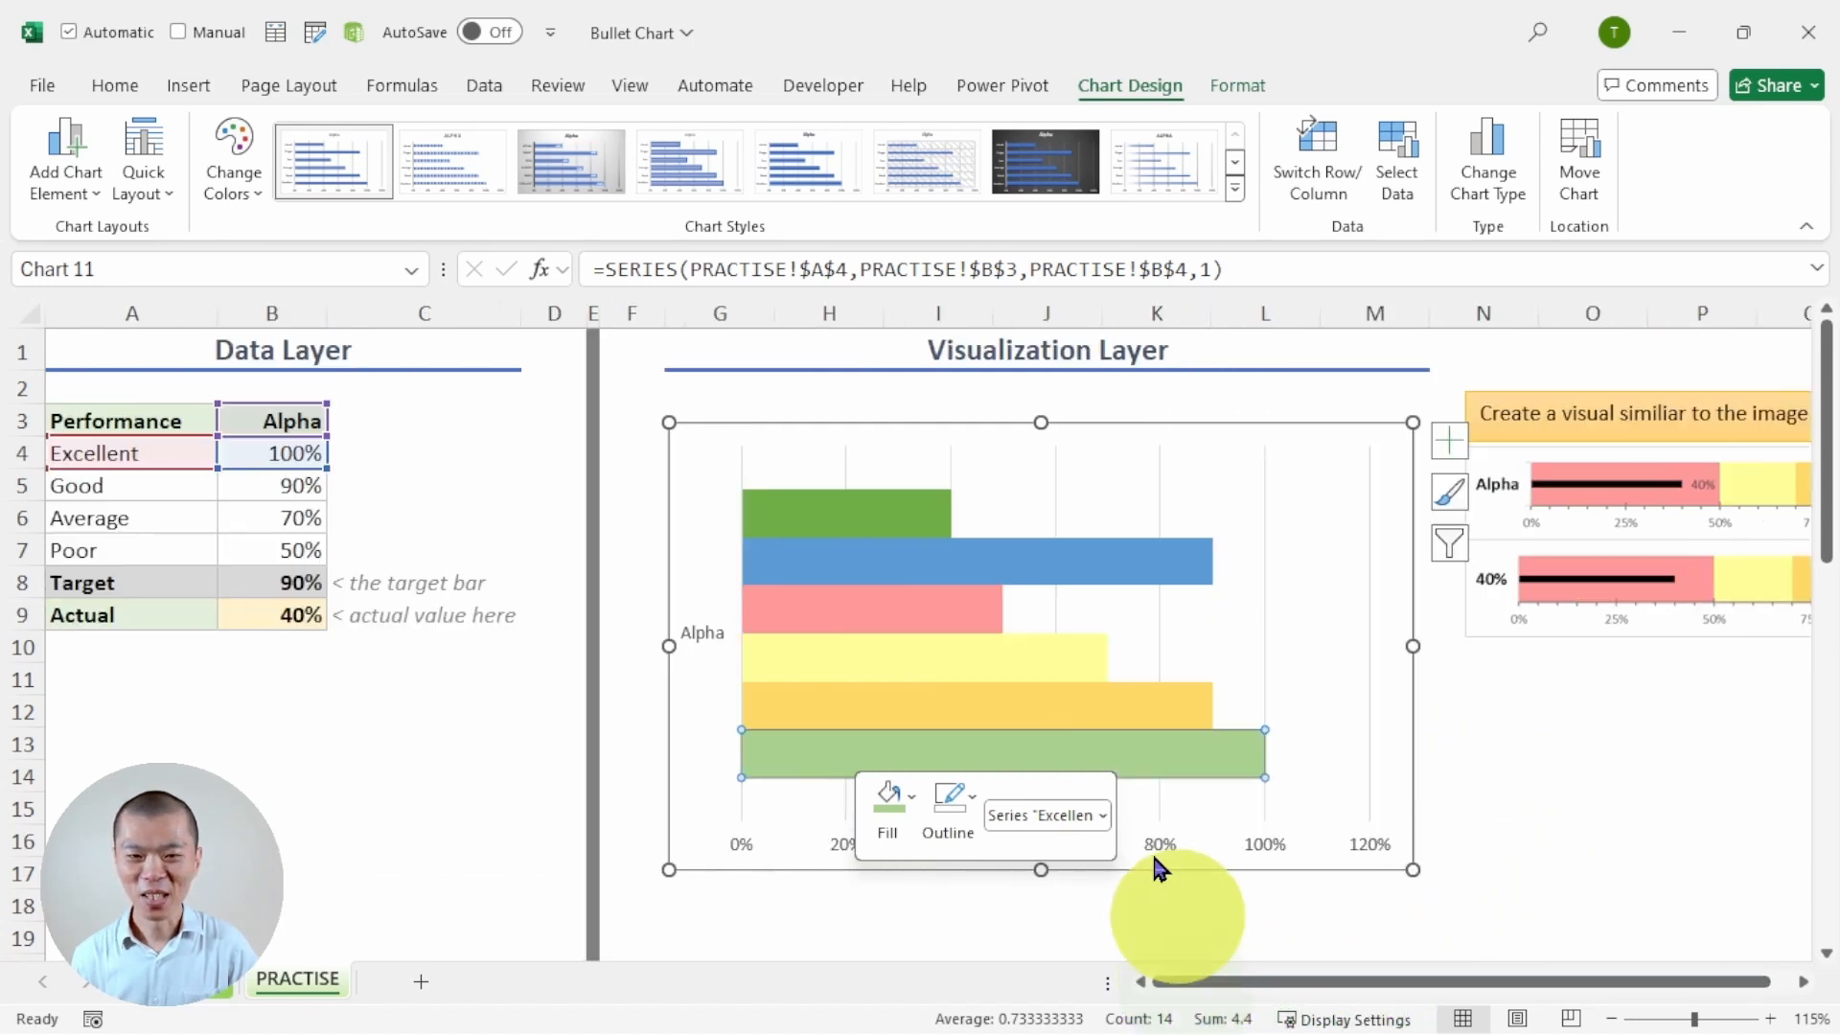
Step: Add percentage error bars to the Target series bar
left_click(1035, 563)
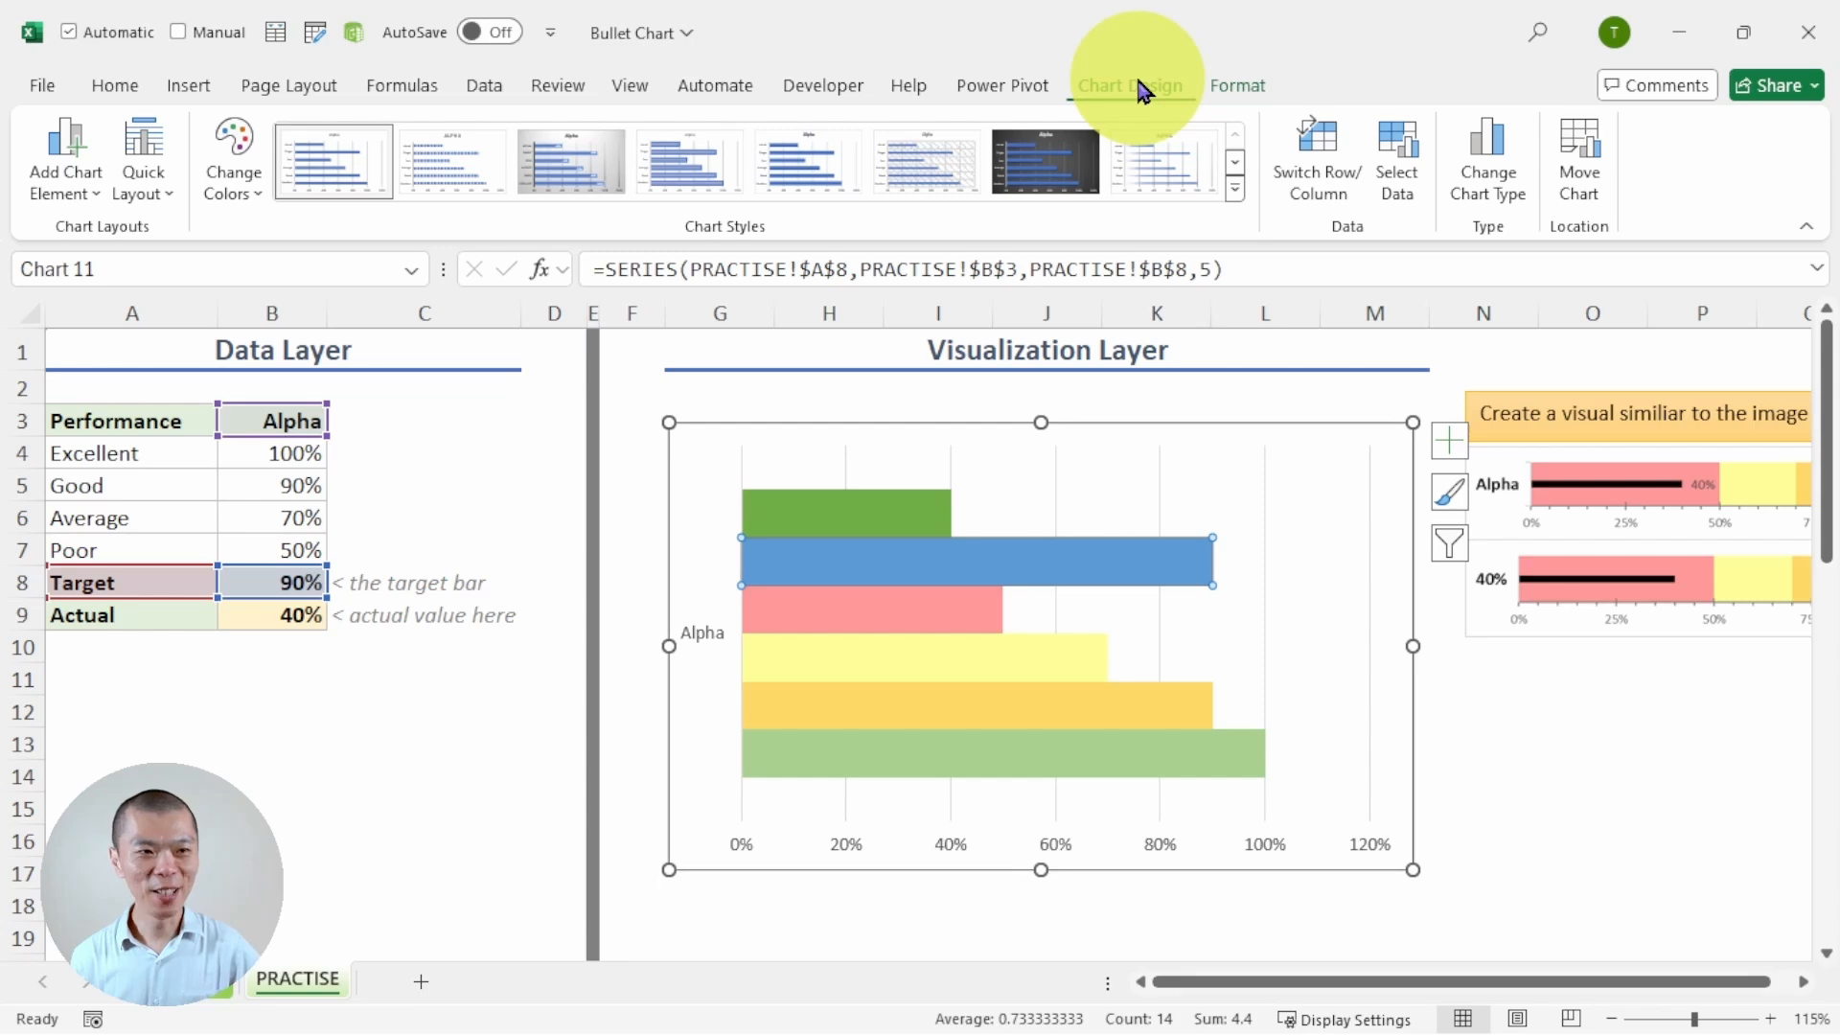
left_click(63, 197)
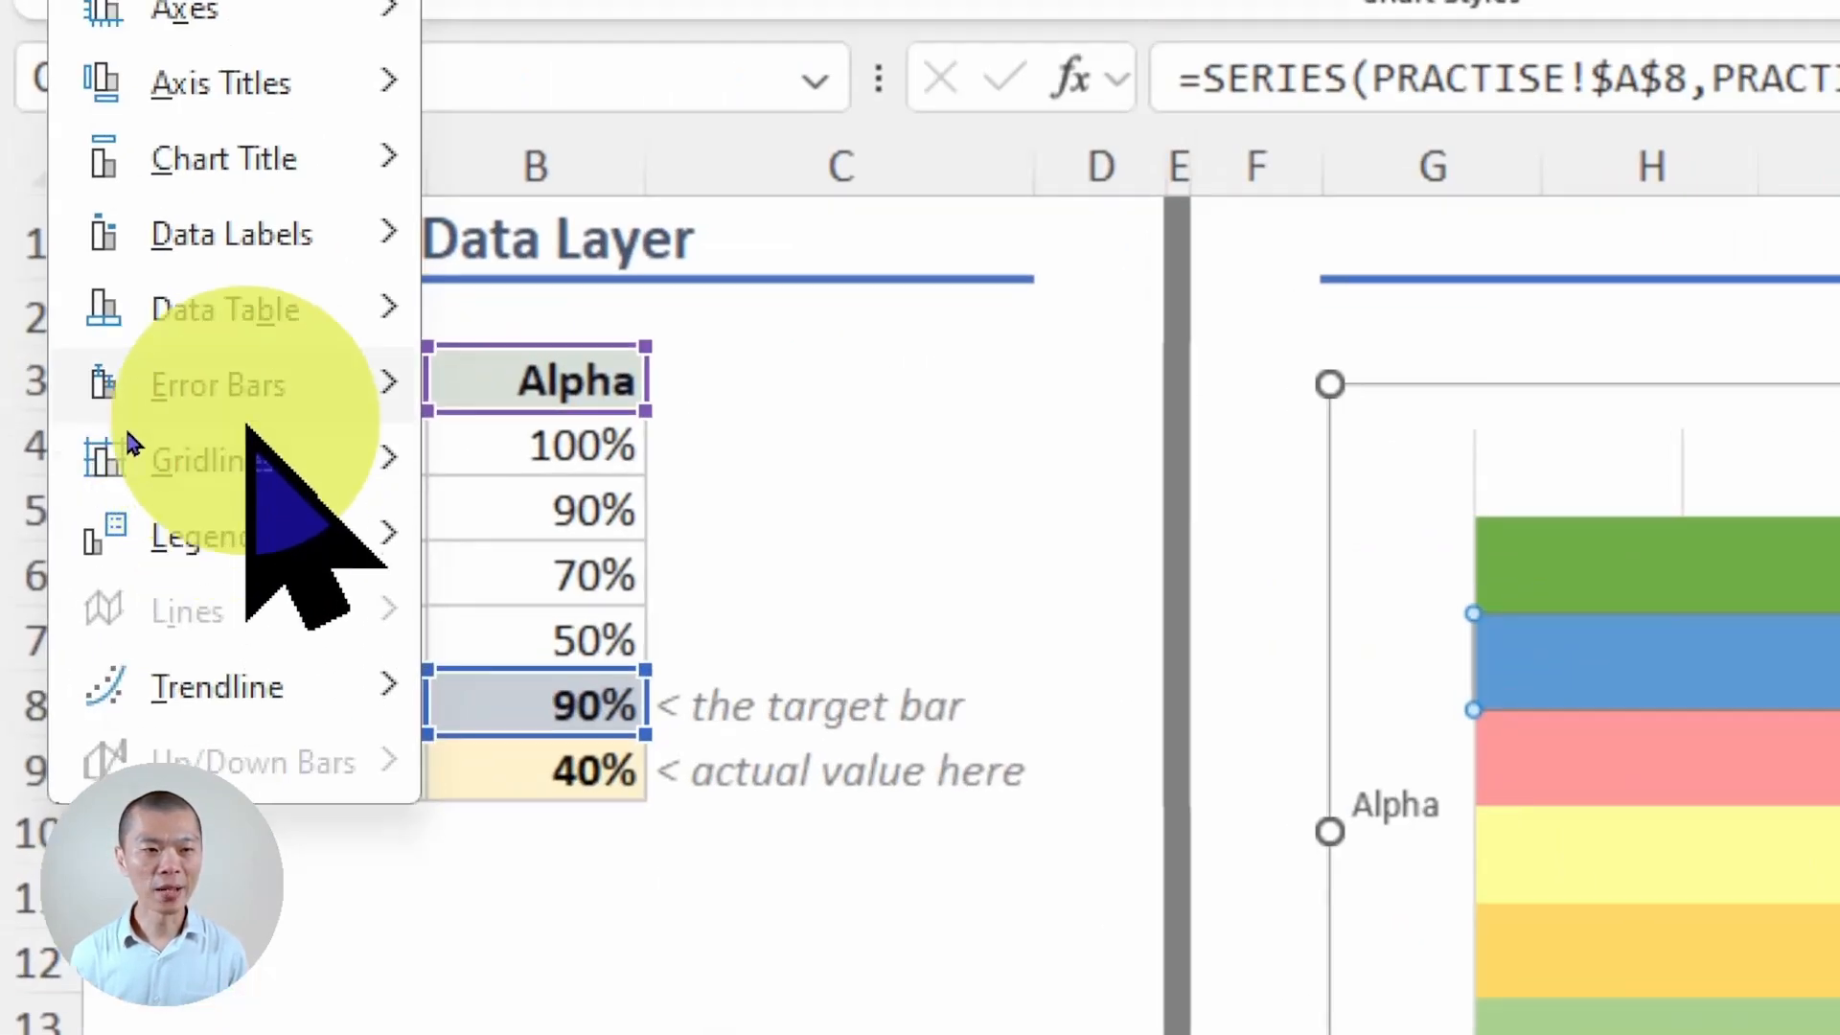
mouse_move(69, 433)
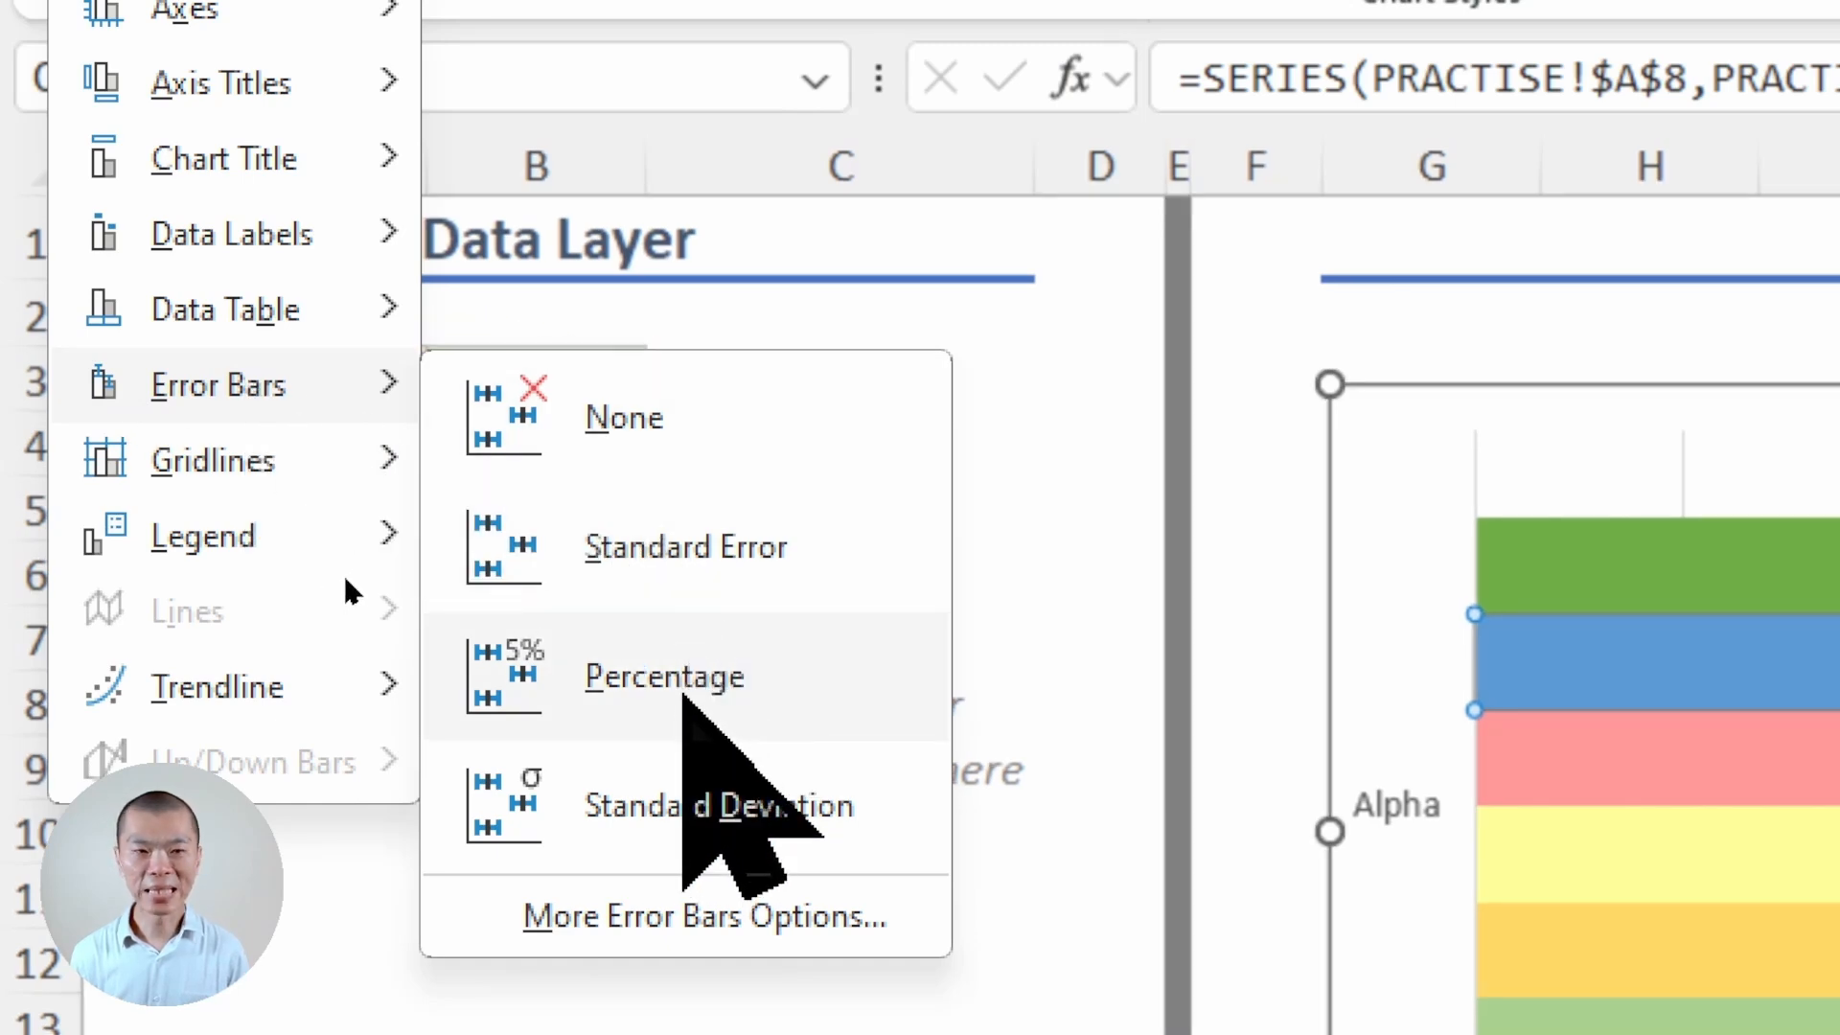
left_click(683, 697)
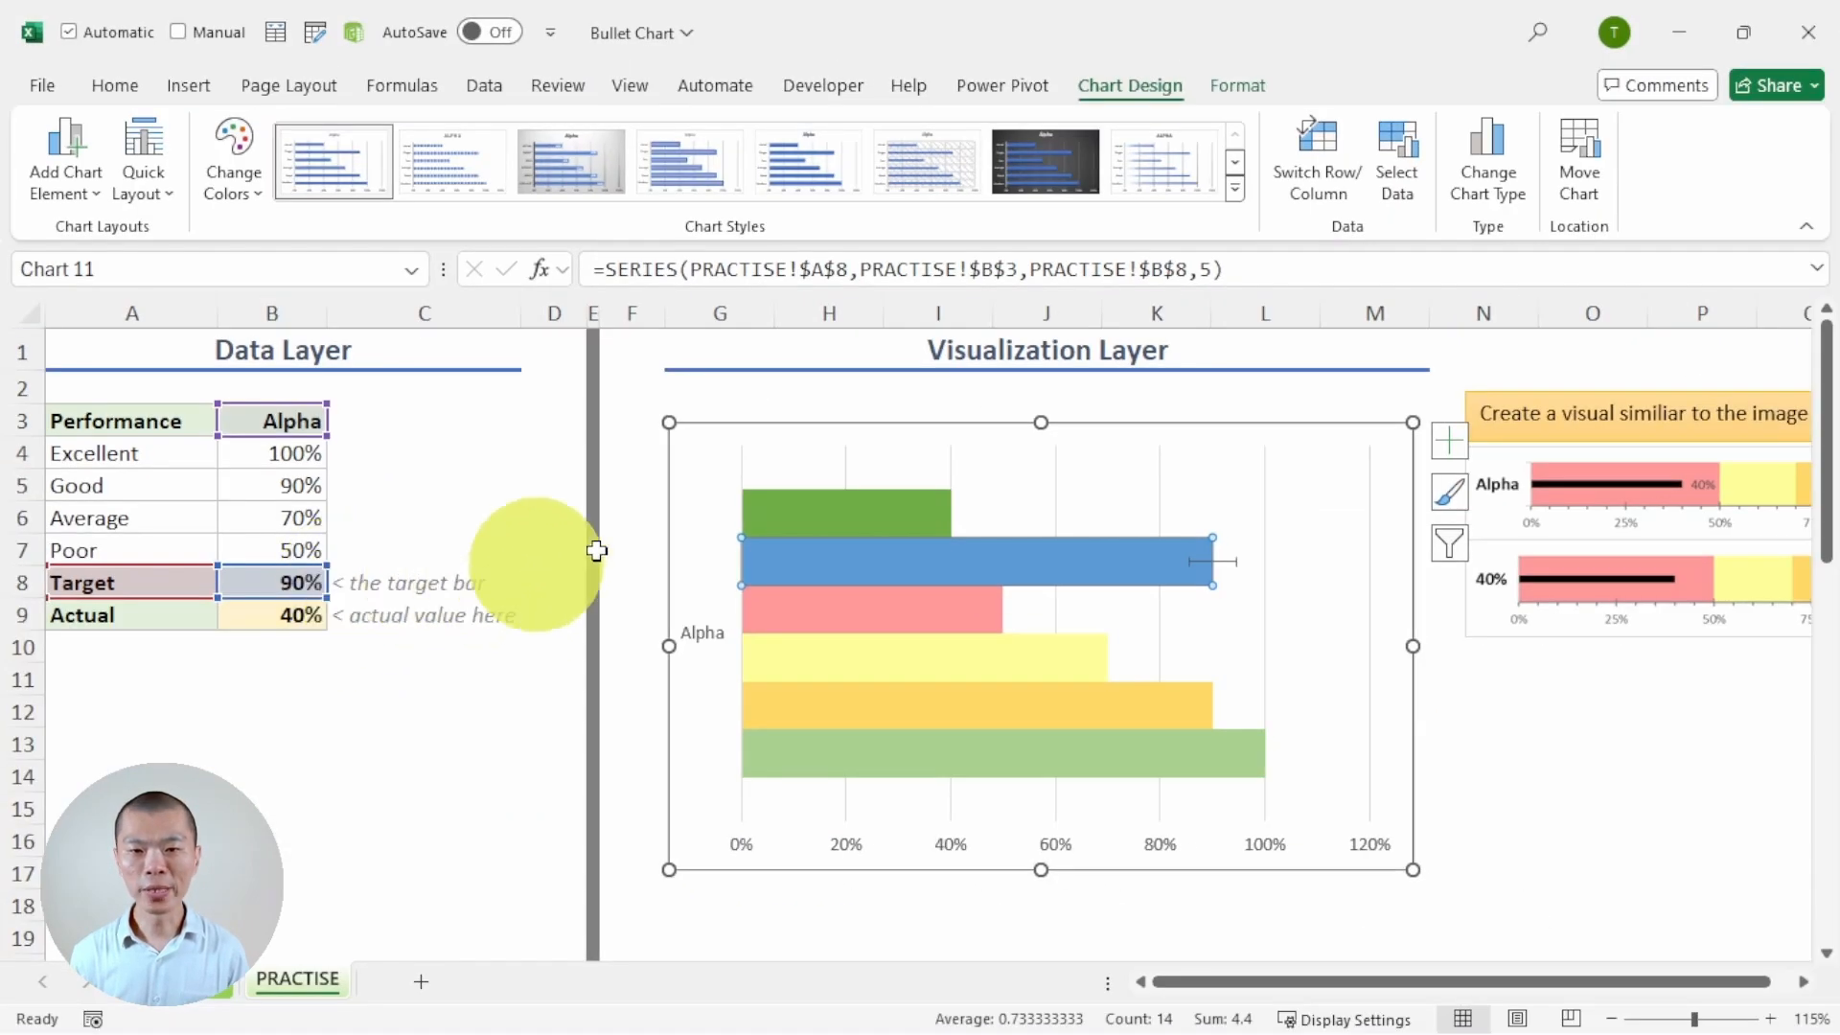
Step: Add percentage error bars to the Actual series bar
left_click(865, 522)
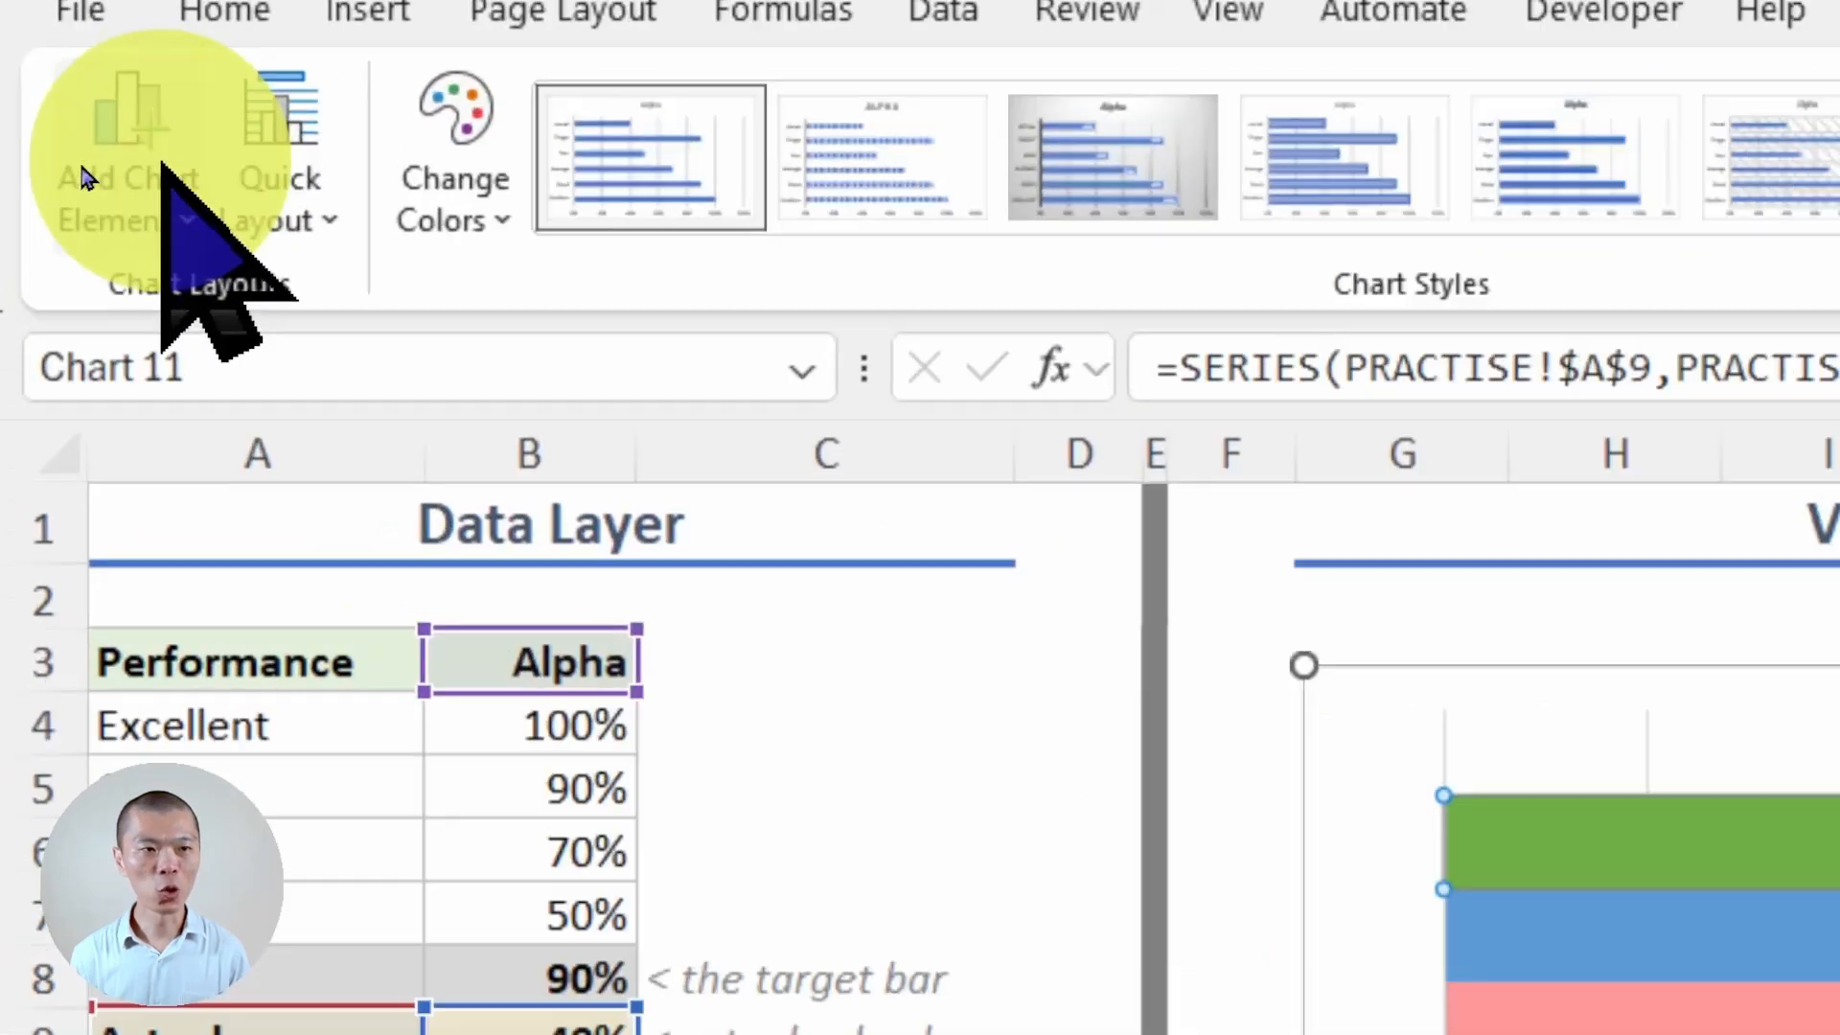
left_click(82, 166)
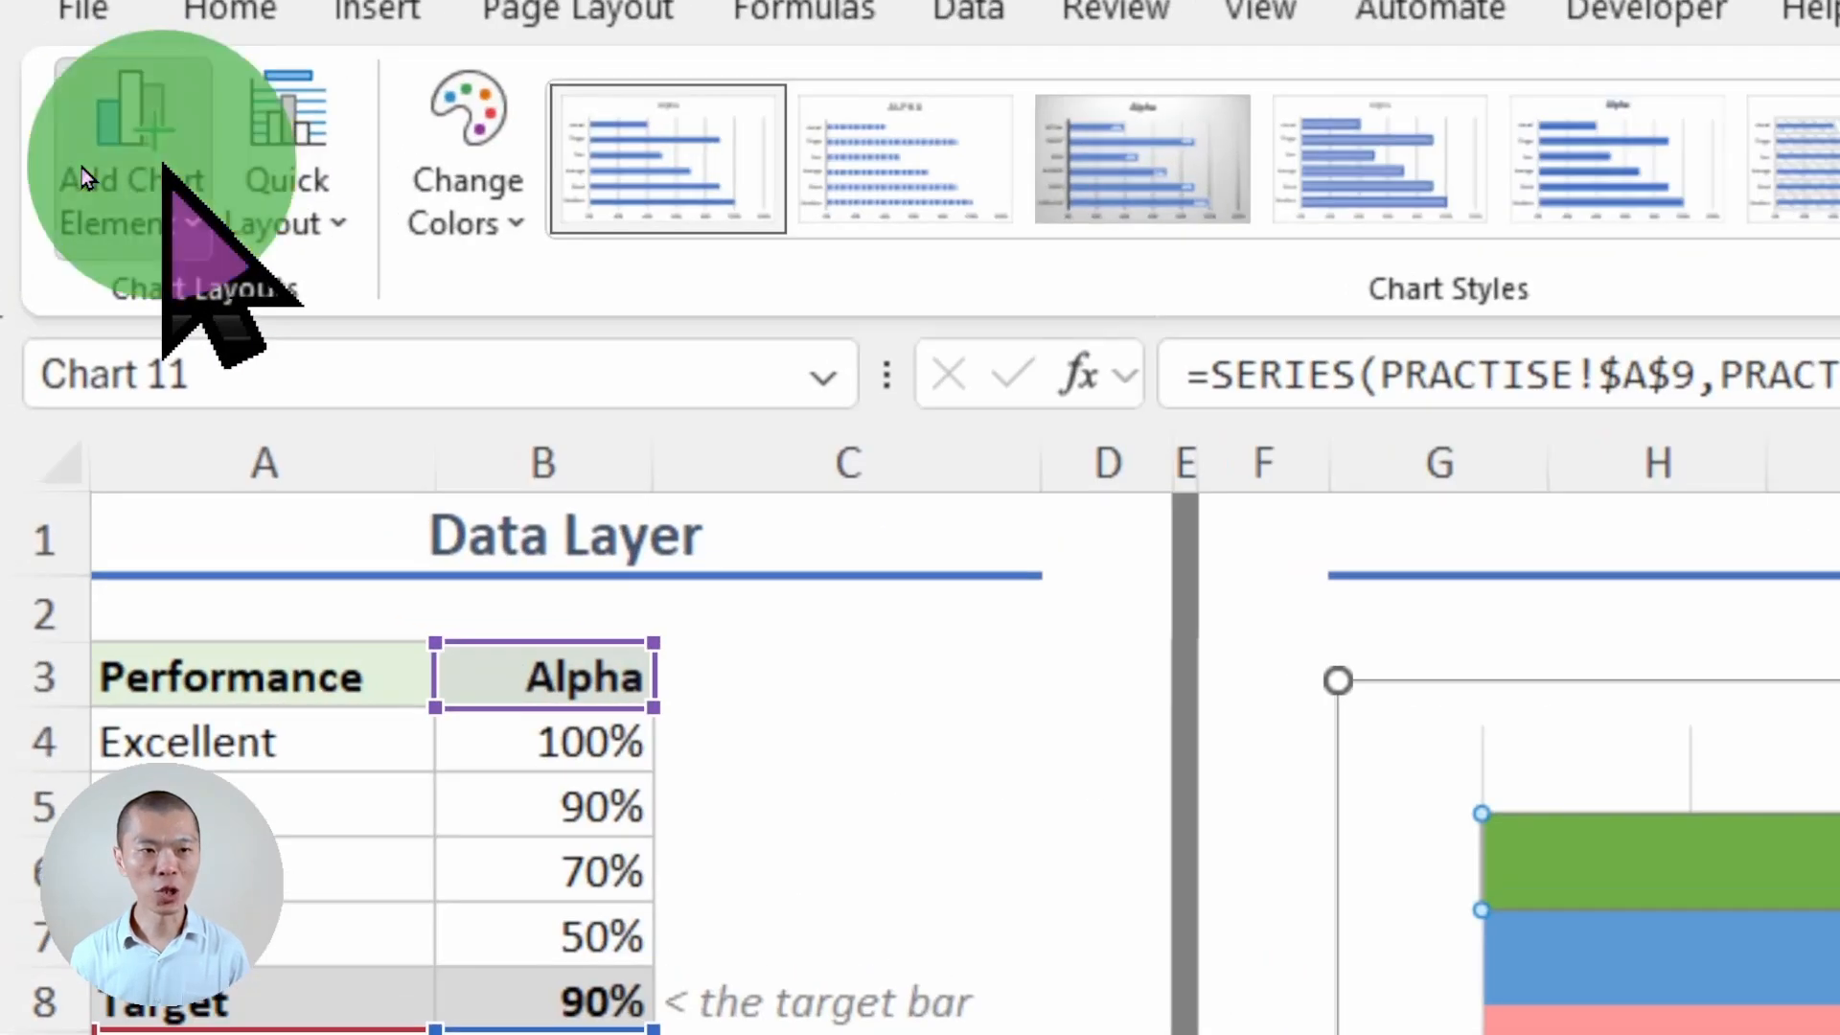
mouse_move(273, 614)
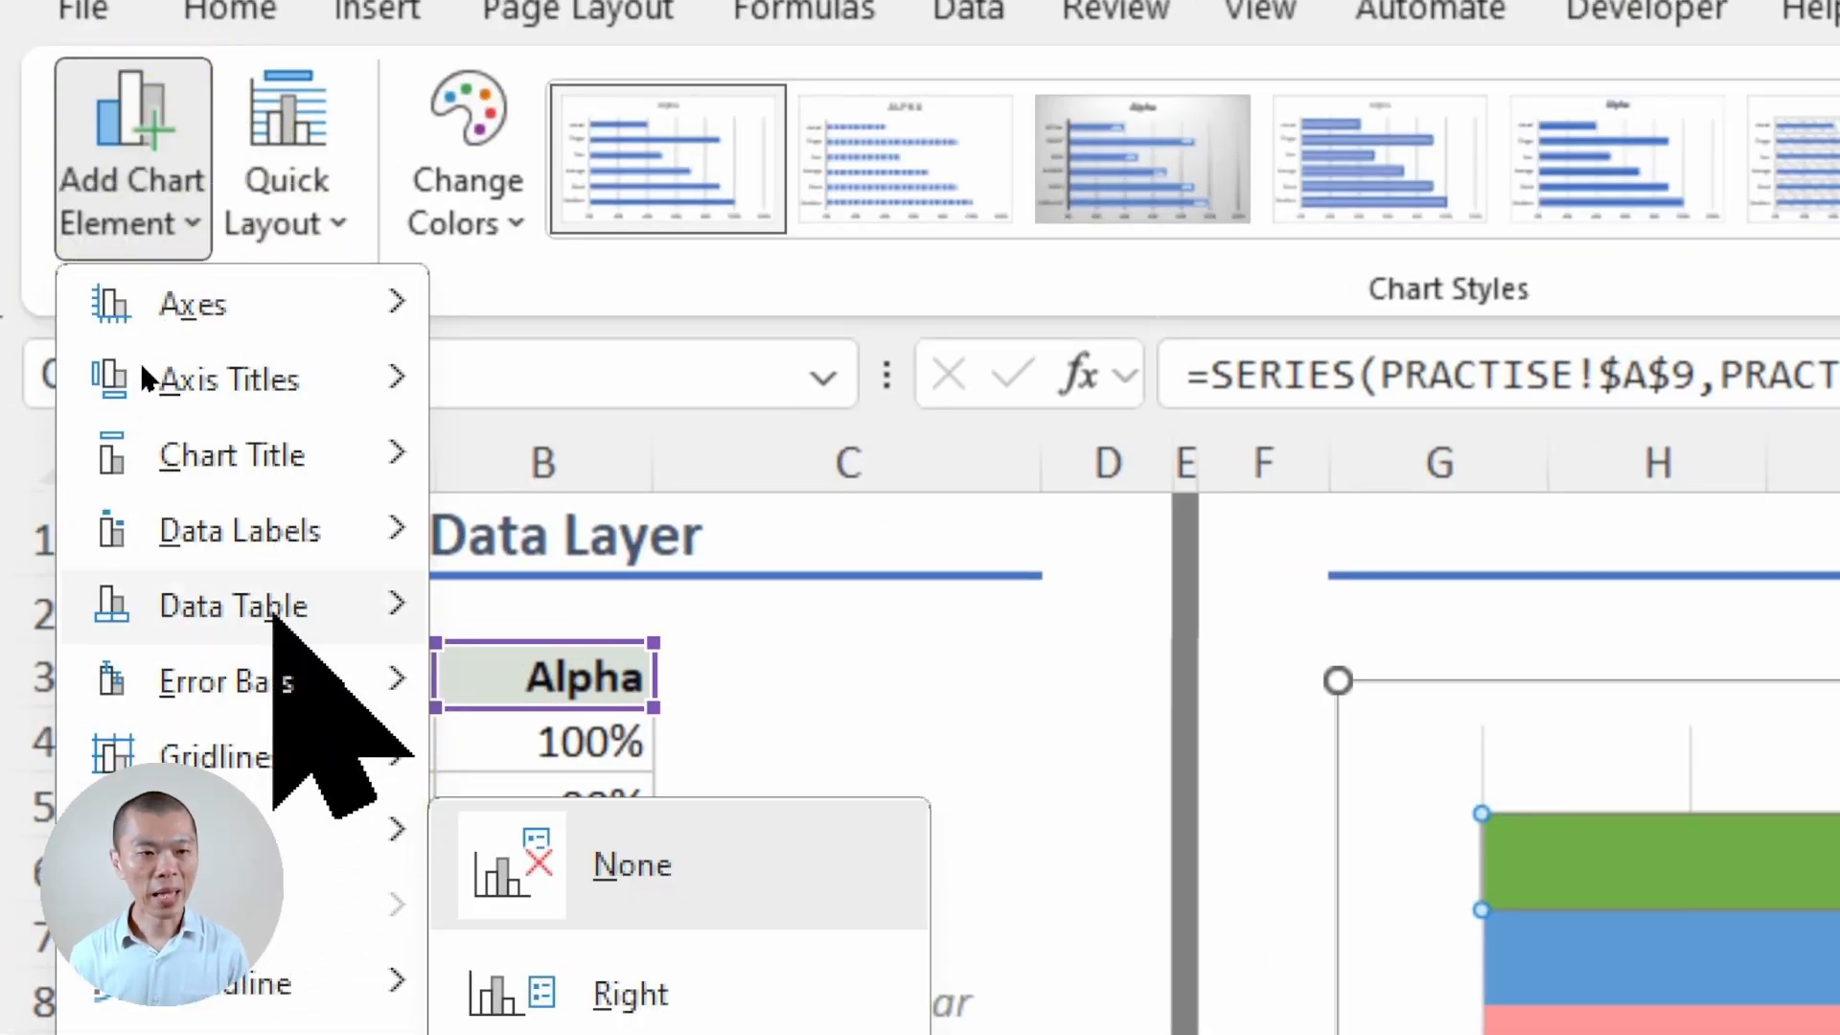
mouse_move(287, 675)
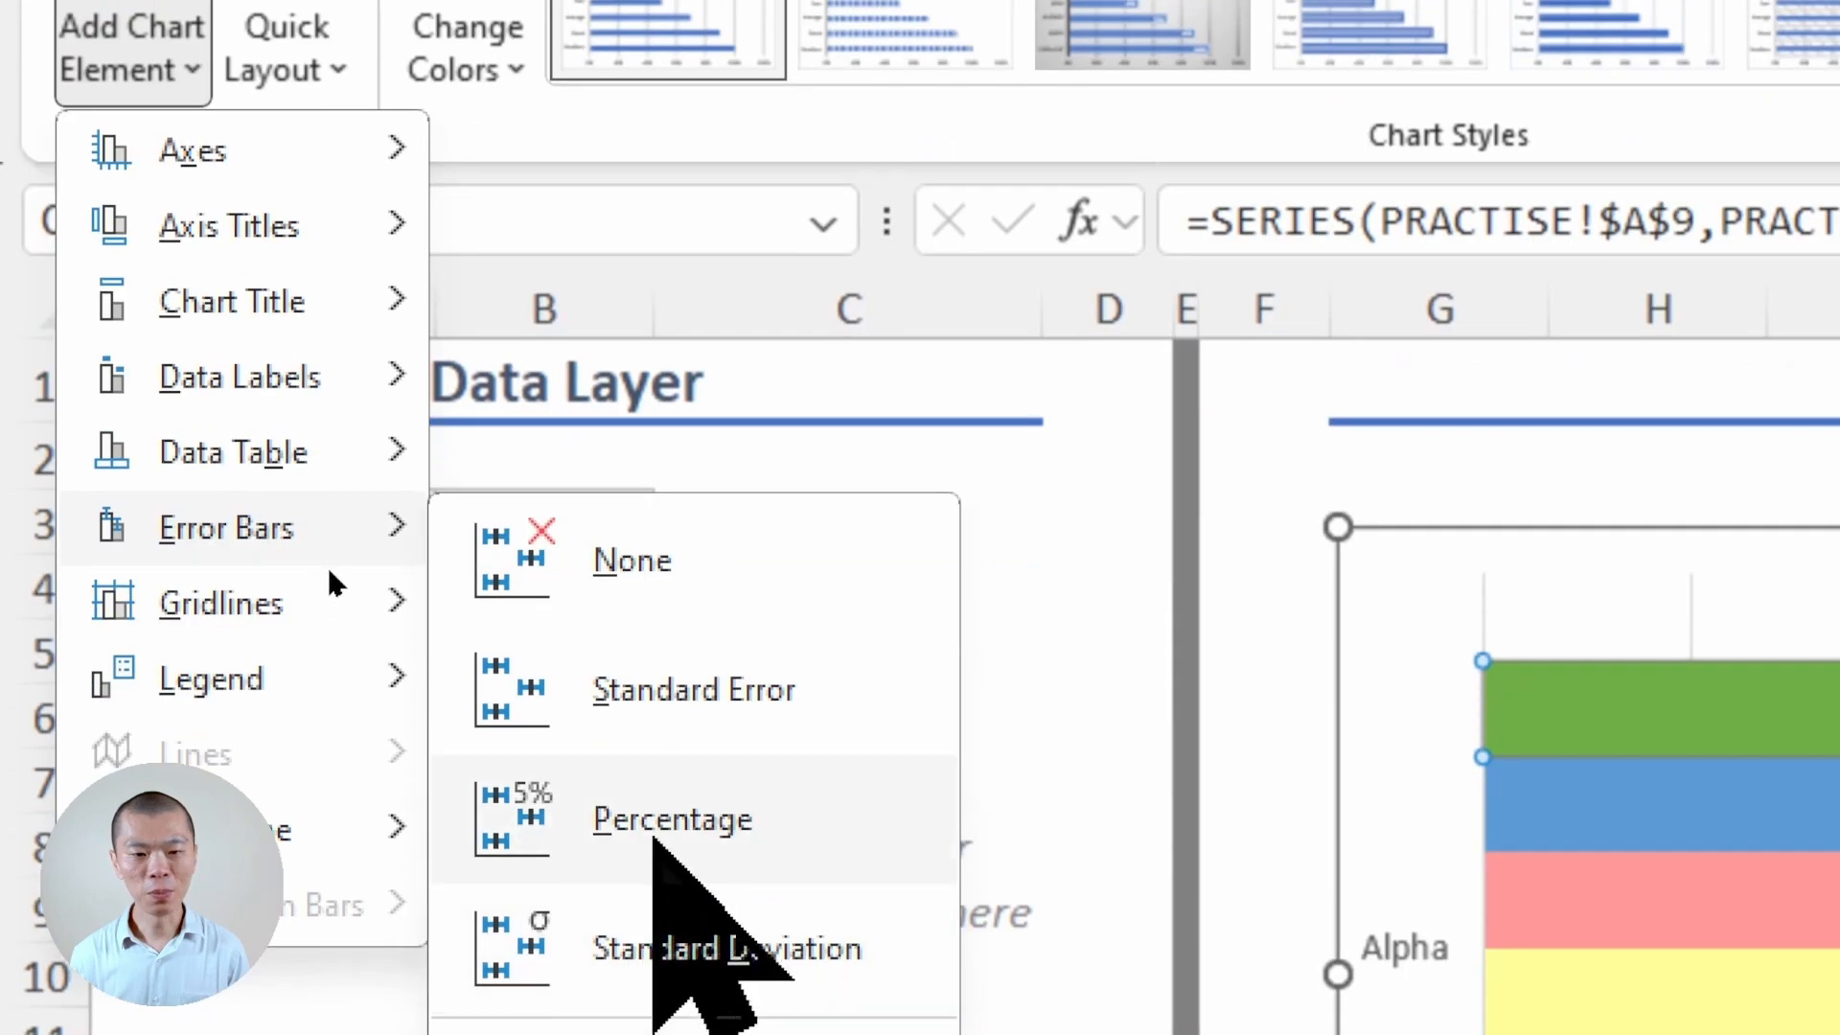
left_click(661, 826)
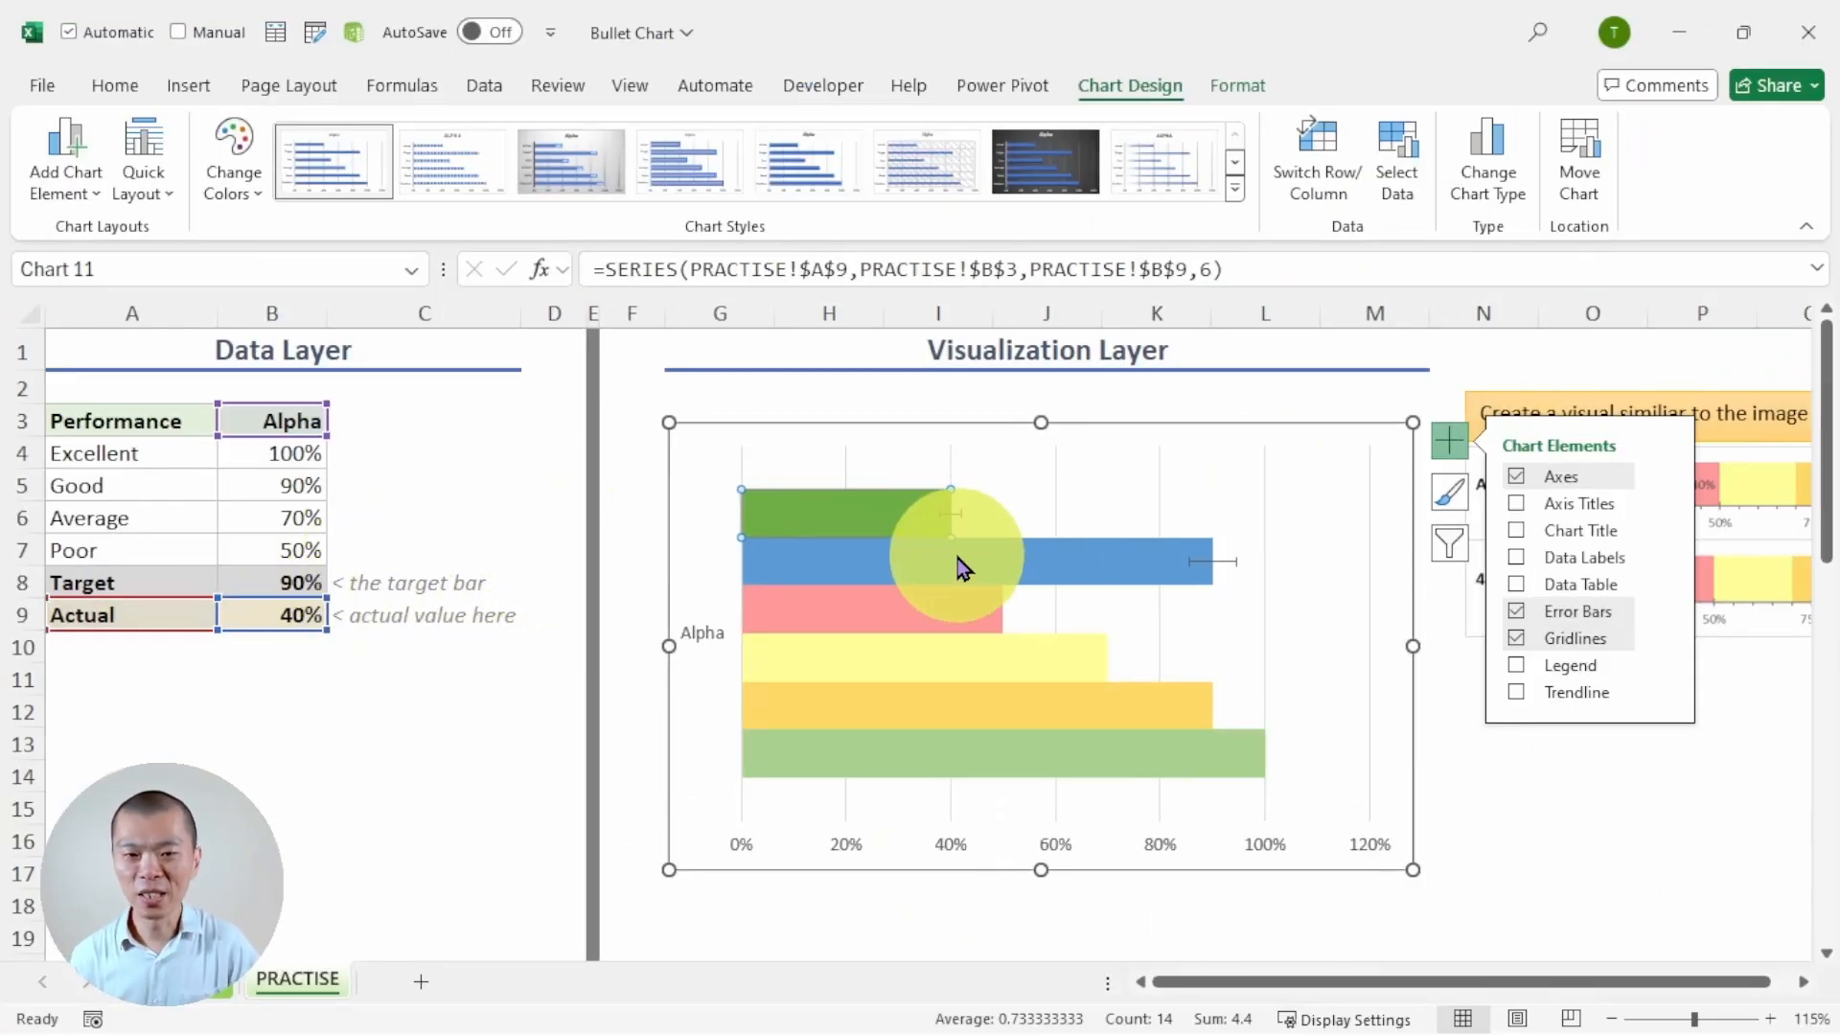
Step: Format the Target series bar with no fill and no outline, keeping only its error bar
left_click(959, 566)
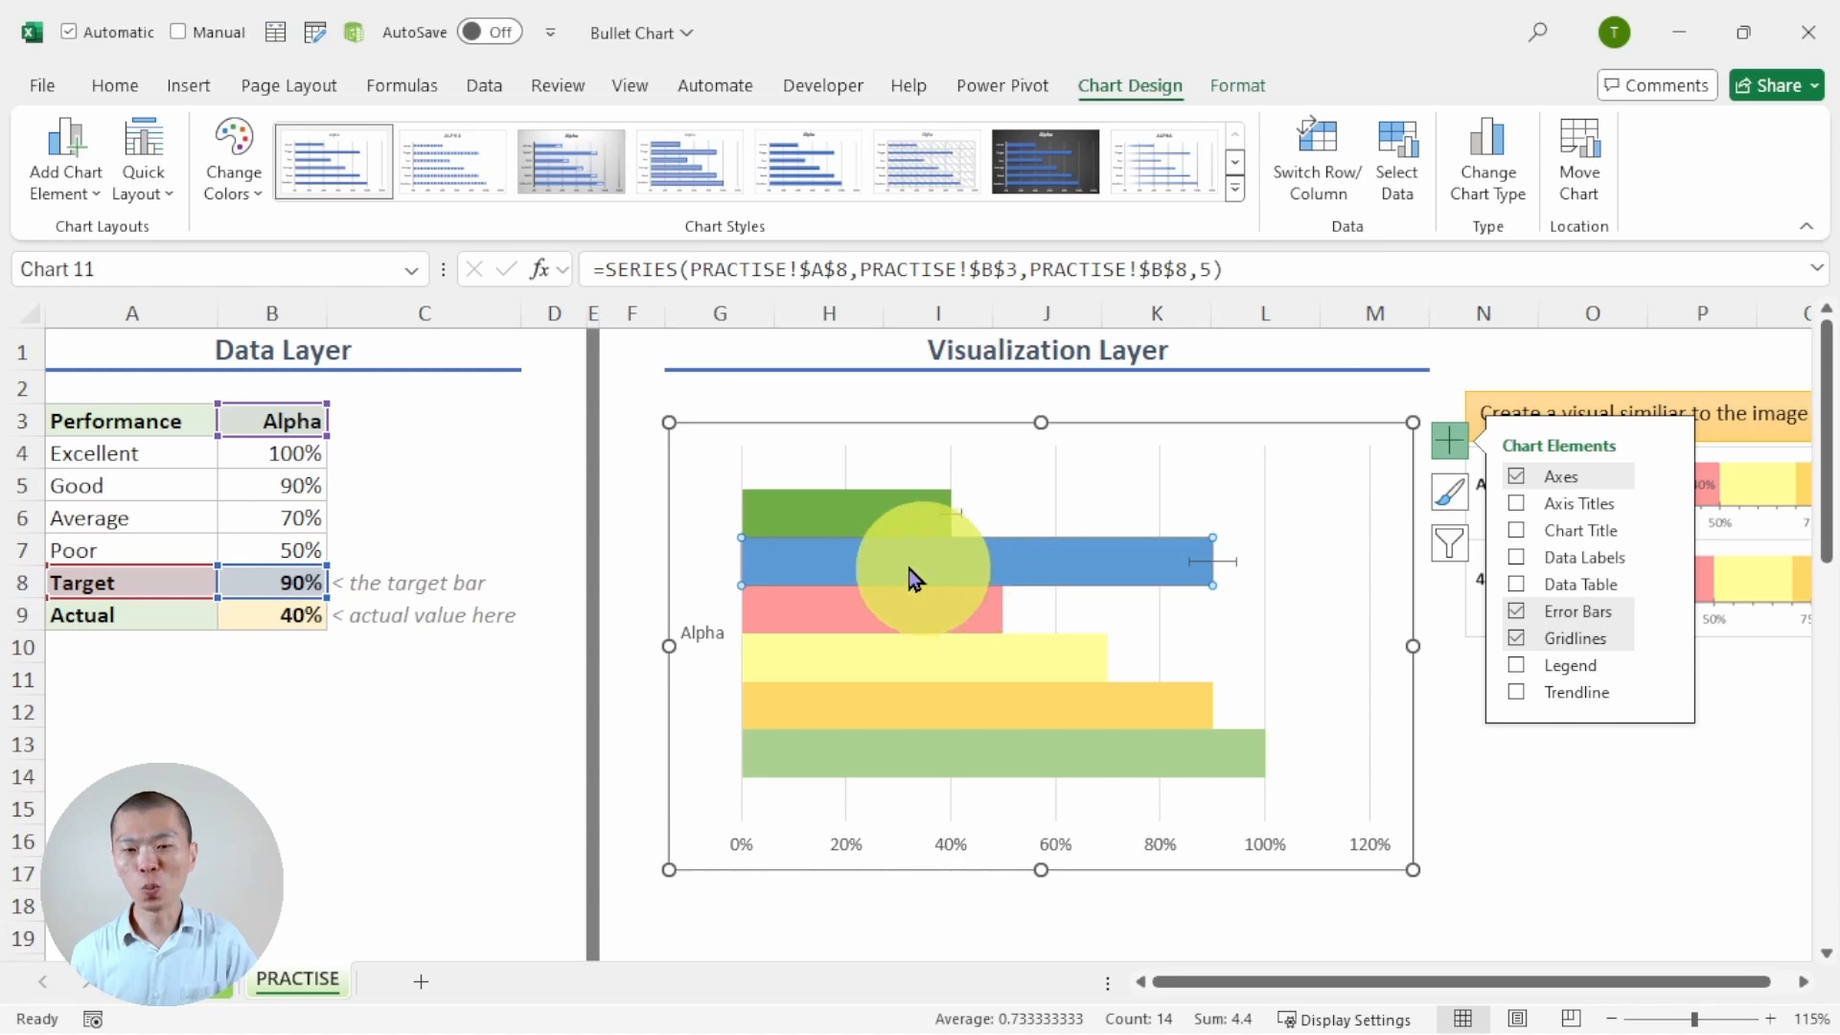
left_click(1449, 441)
right_click(959, 575)
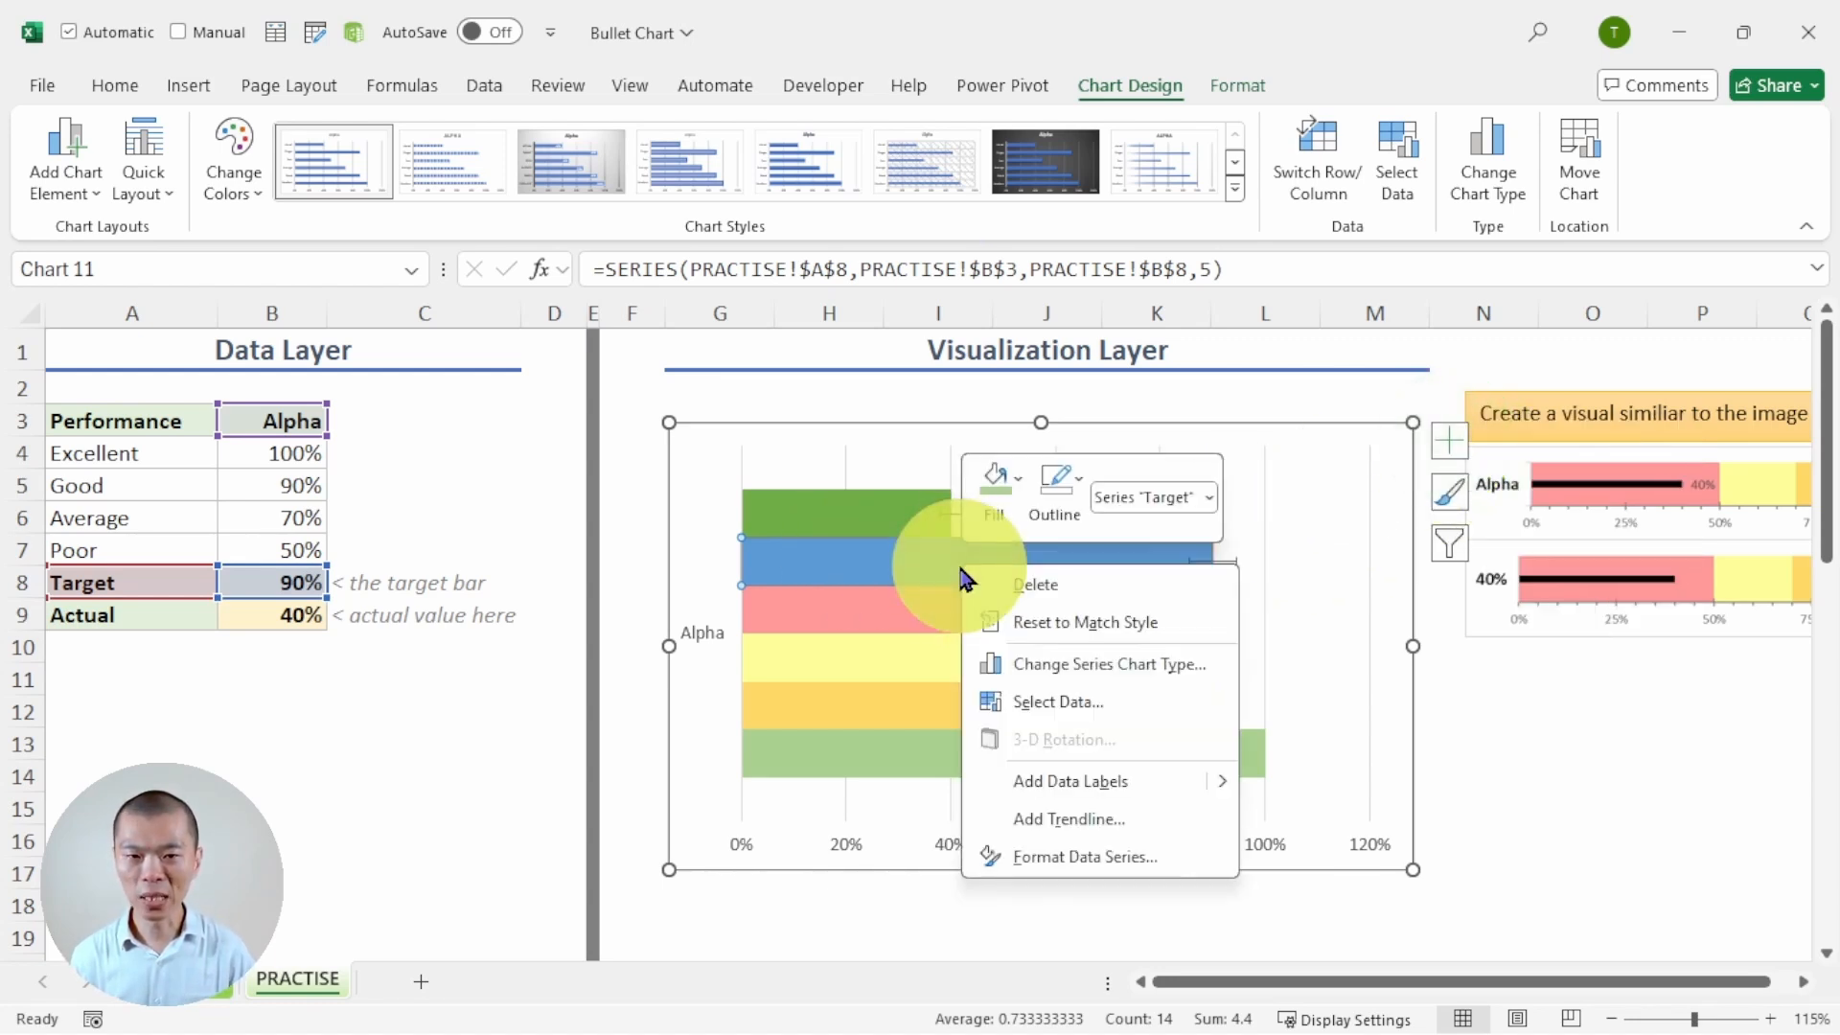
left_click(994, 494)
left_click_drag(1218, 734, 1219, 773)
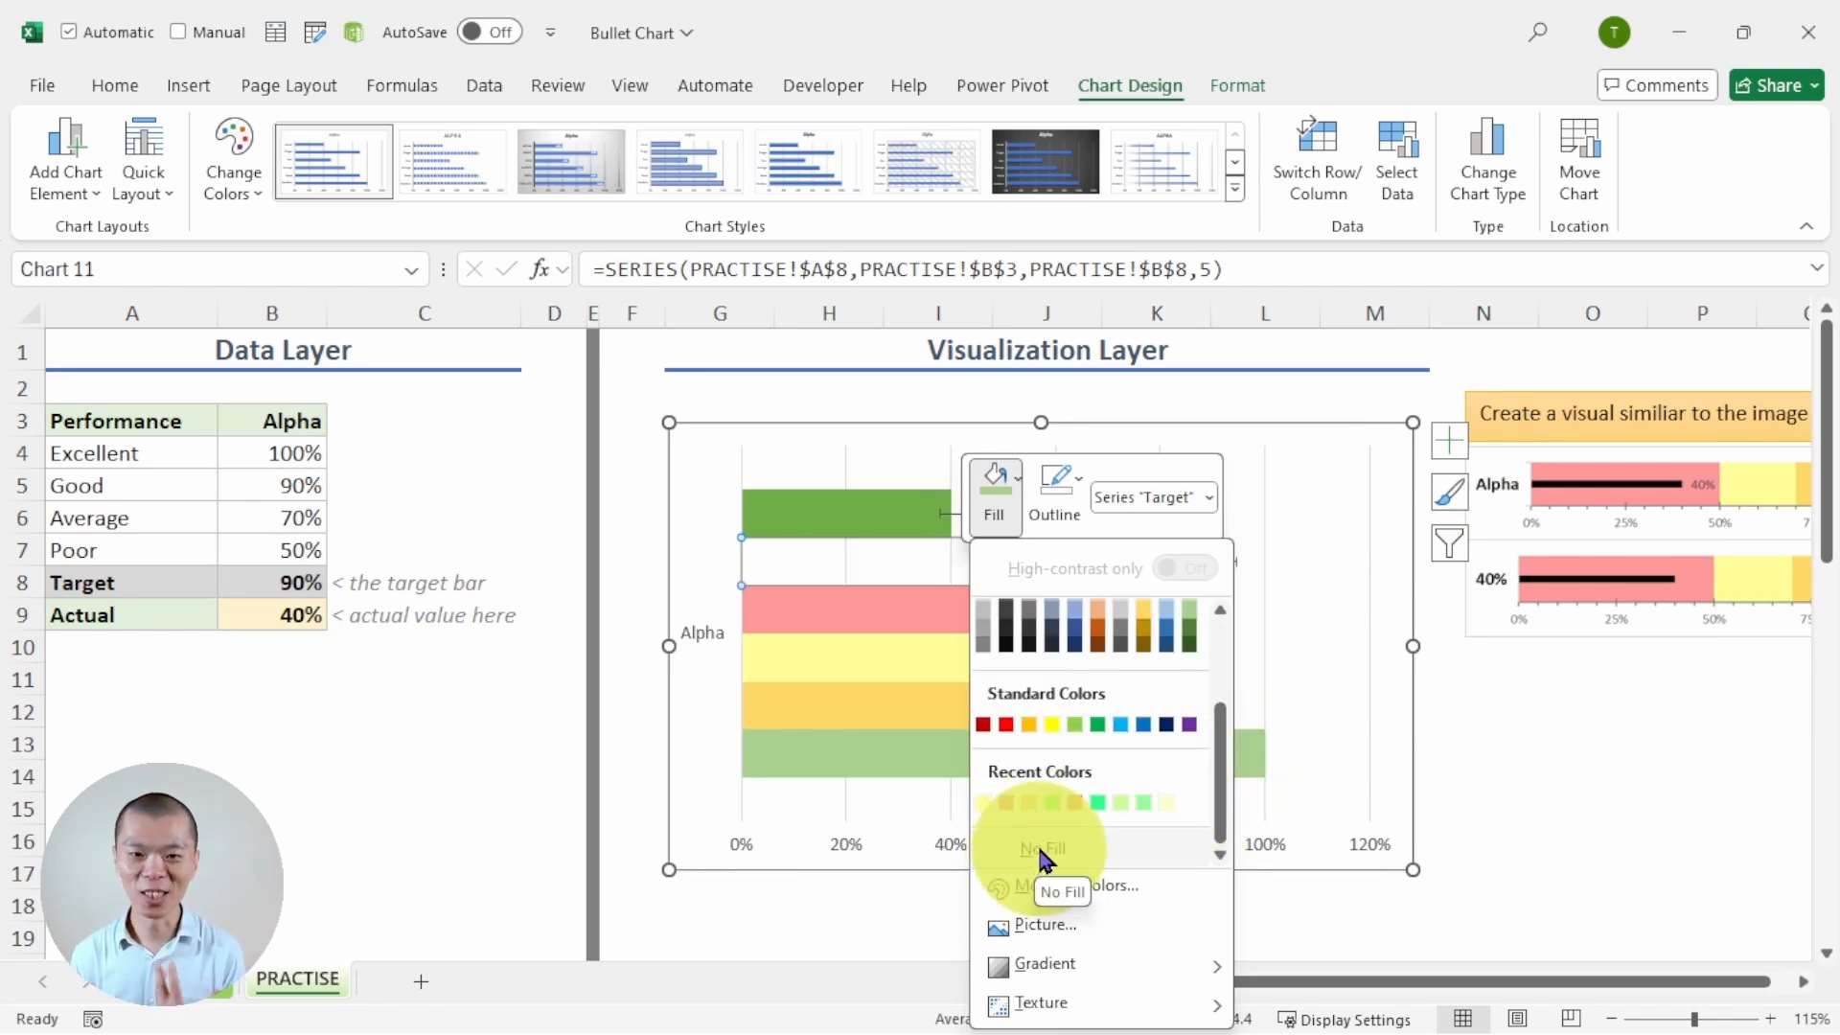
left_click(1043, 850)
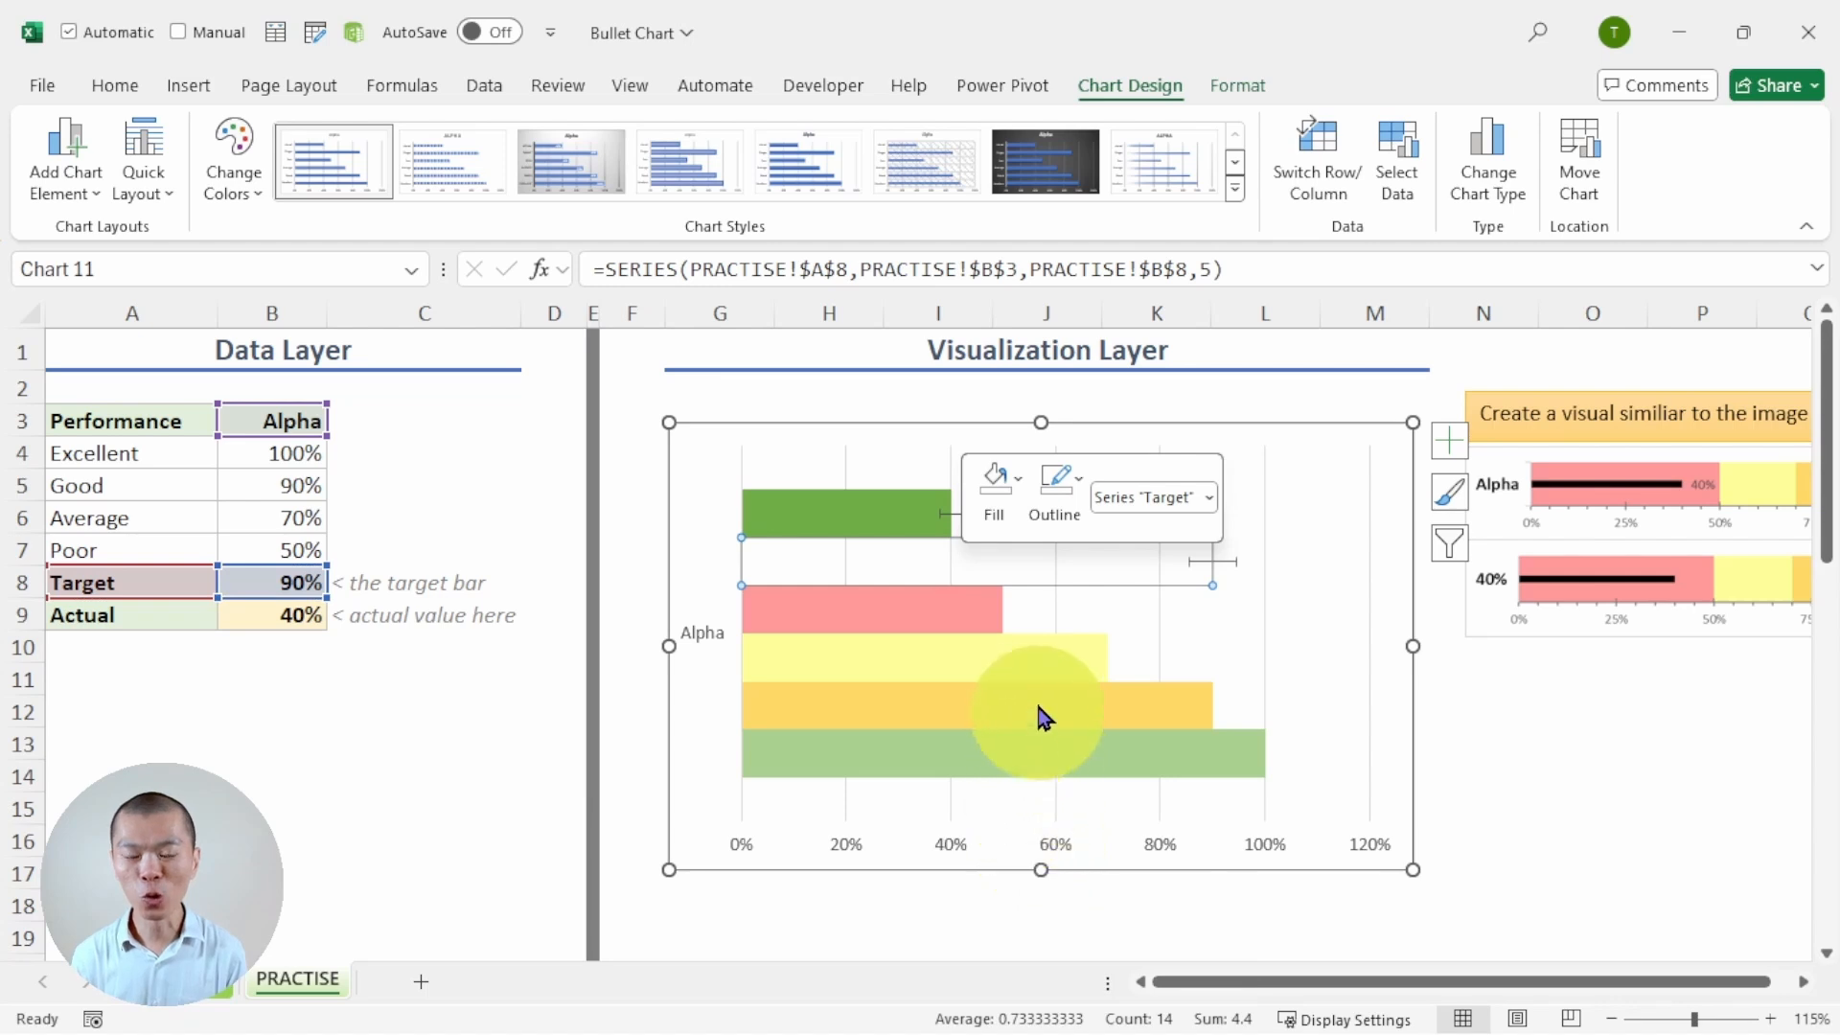
left_click(1056, 487)
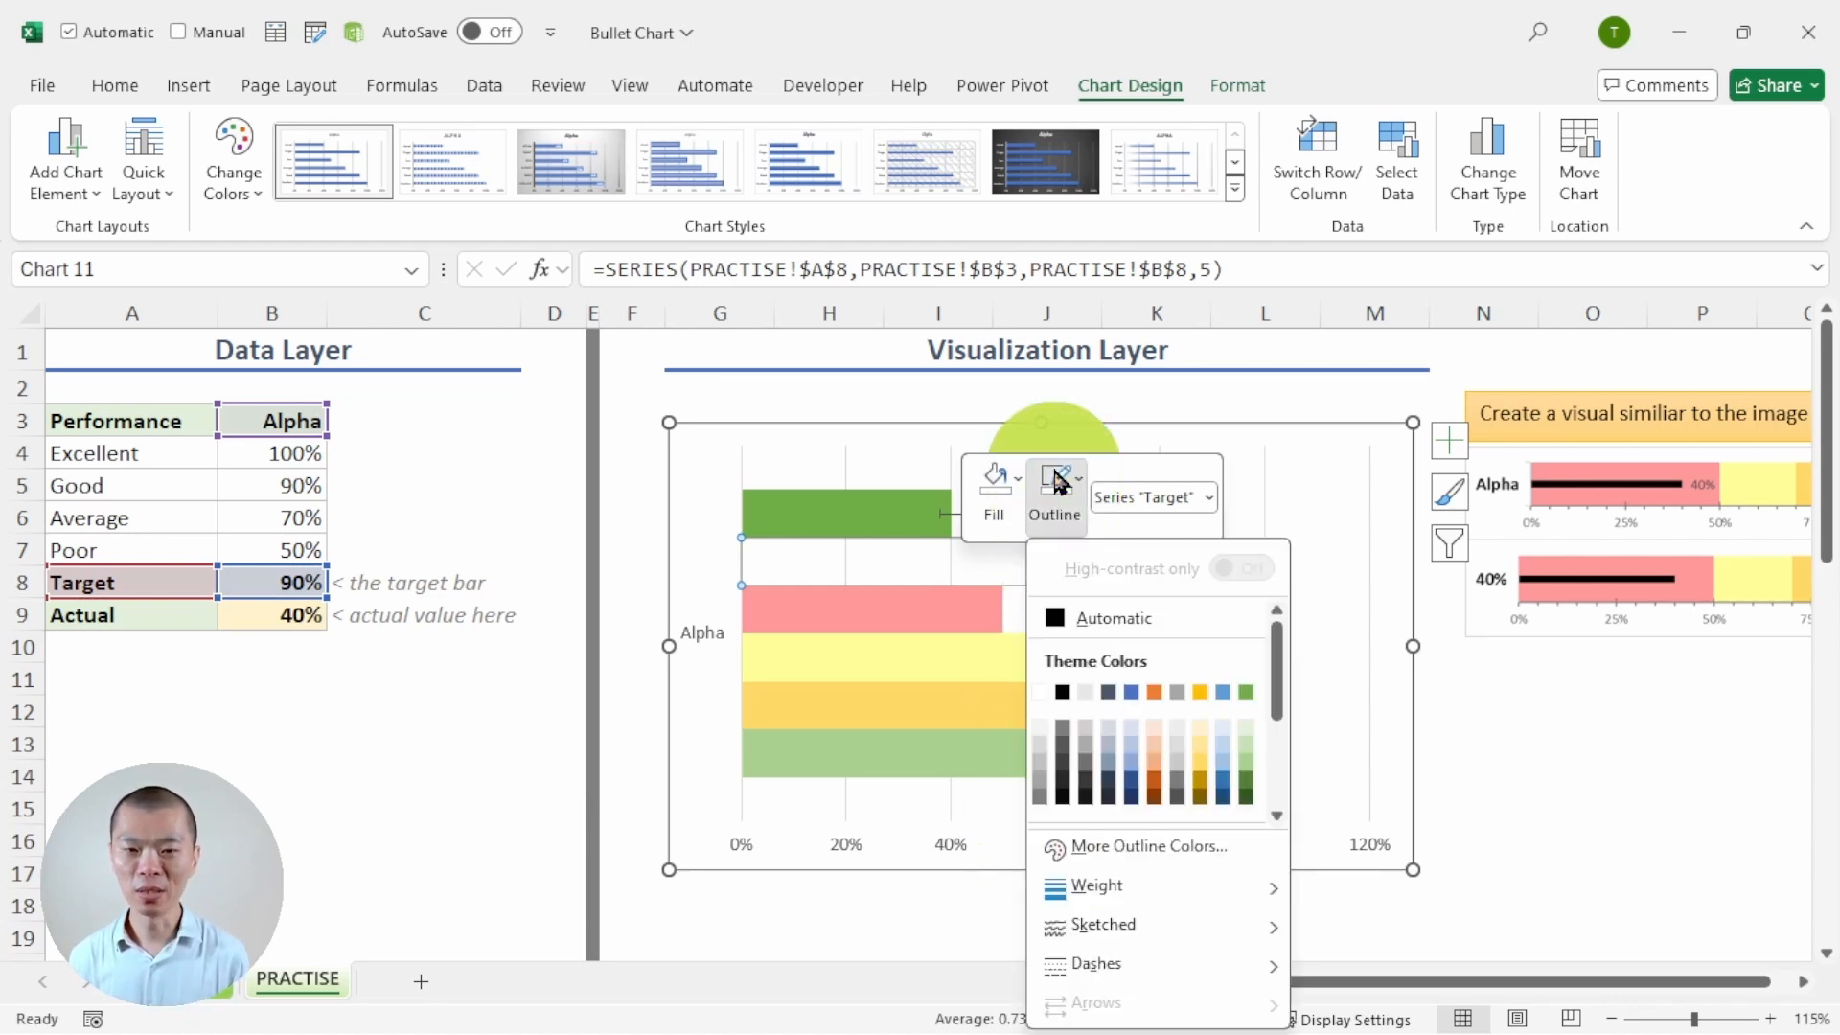
left_click(1278, 790)
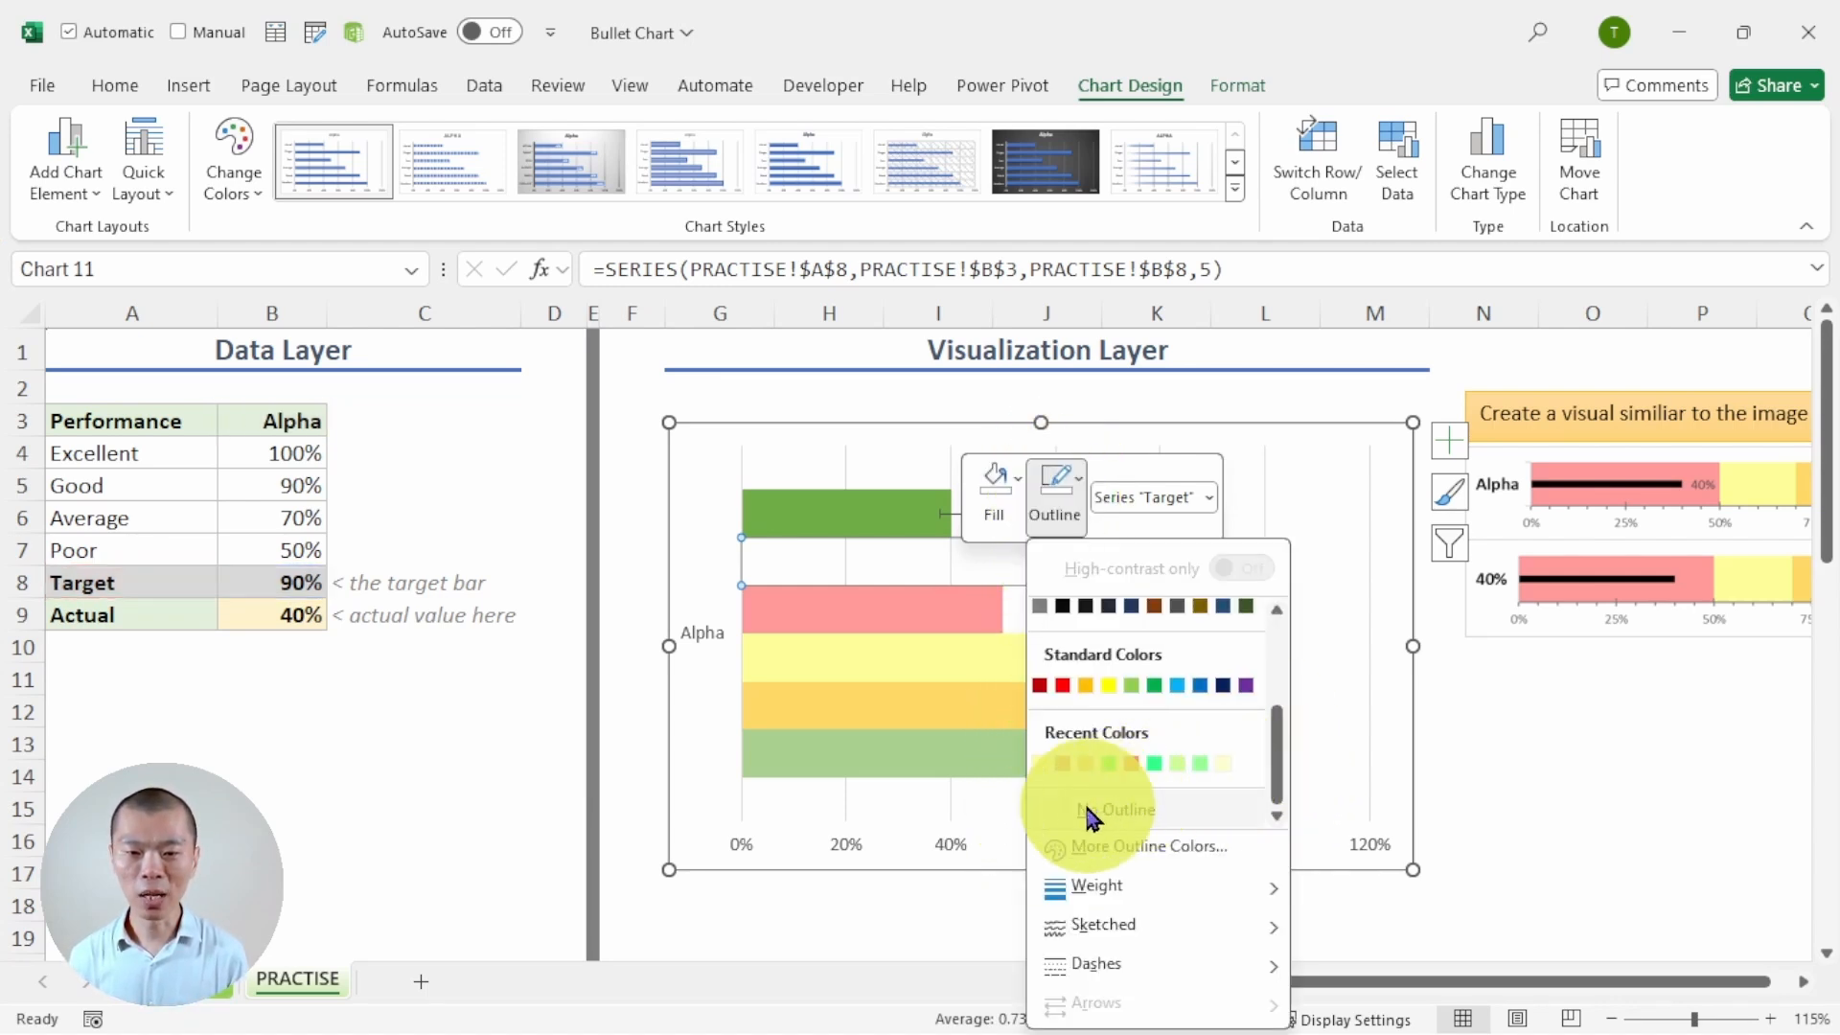
left_click(1076, 766)
Step: Format the Actual series bar with no fill and no outline, keeping only its error bar
left_click(883, 522)
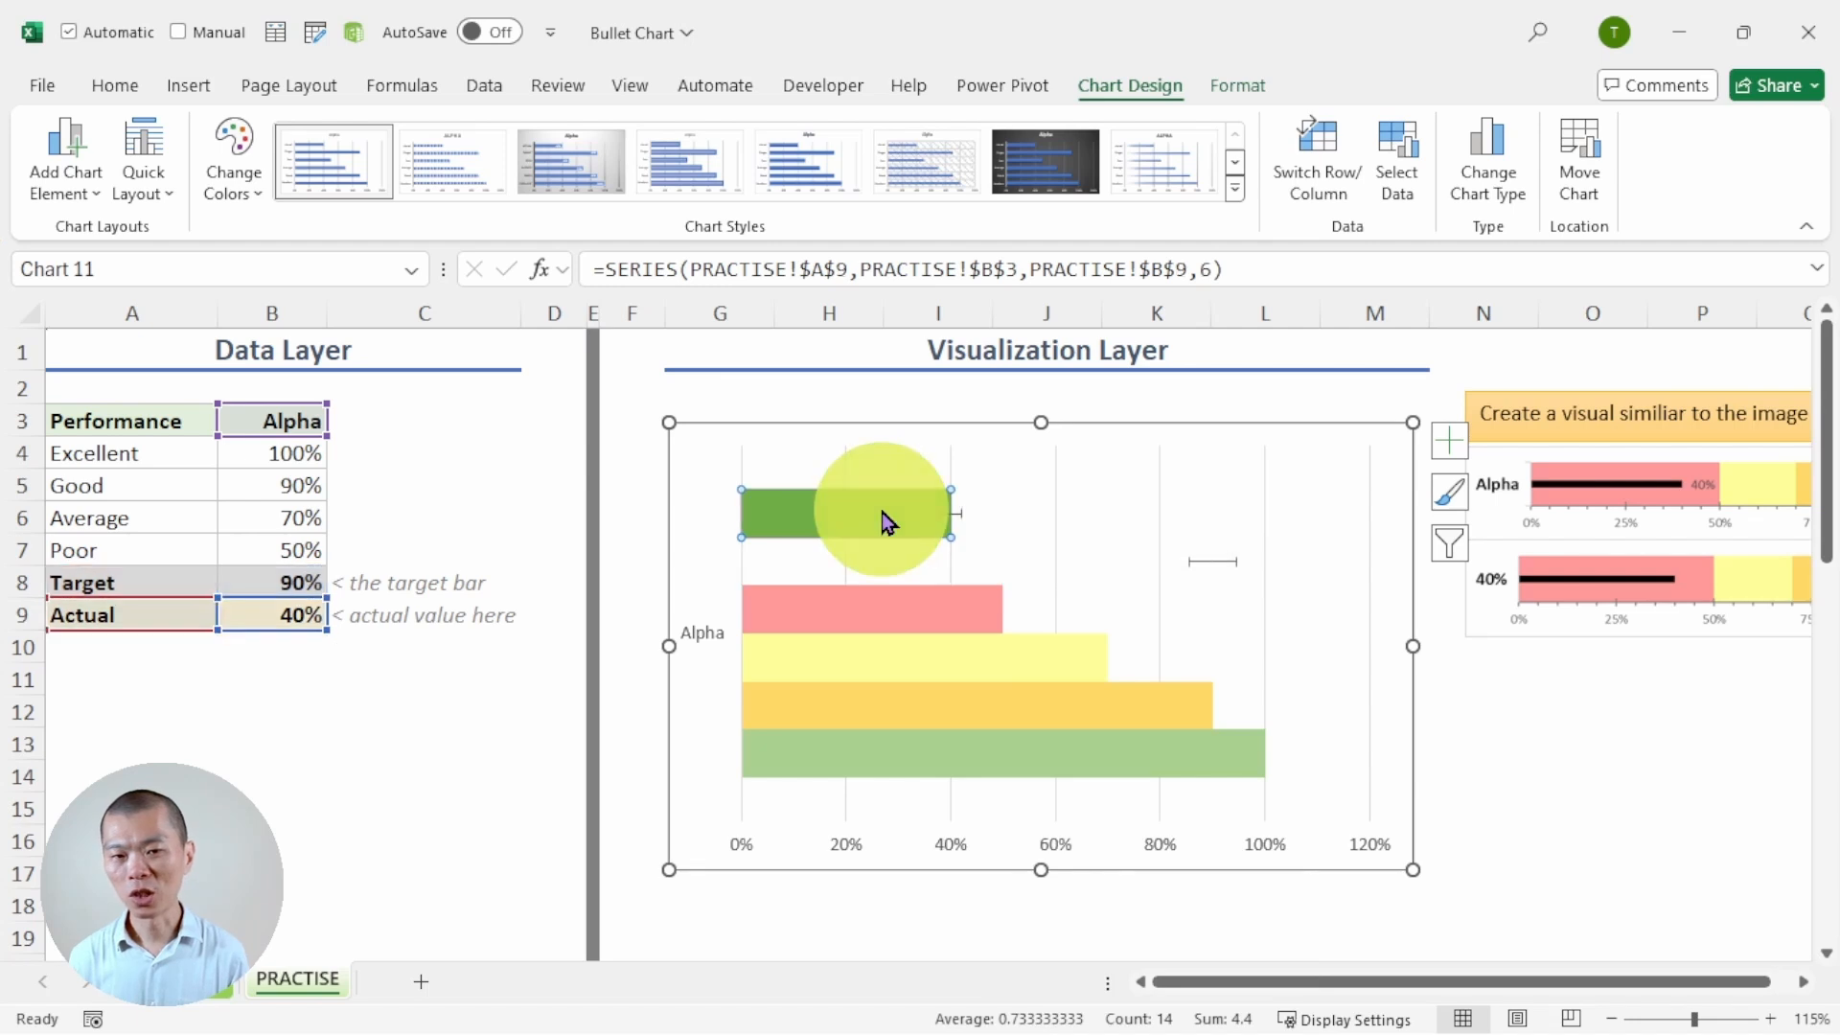
right_click(883, 523)
left_click(920, 462)
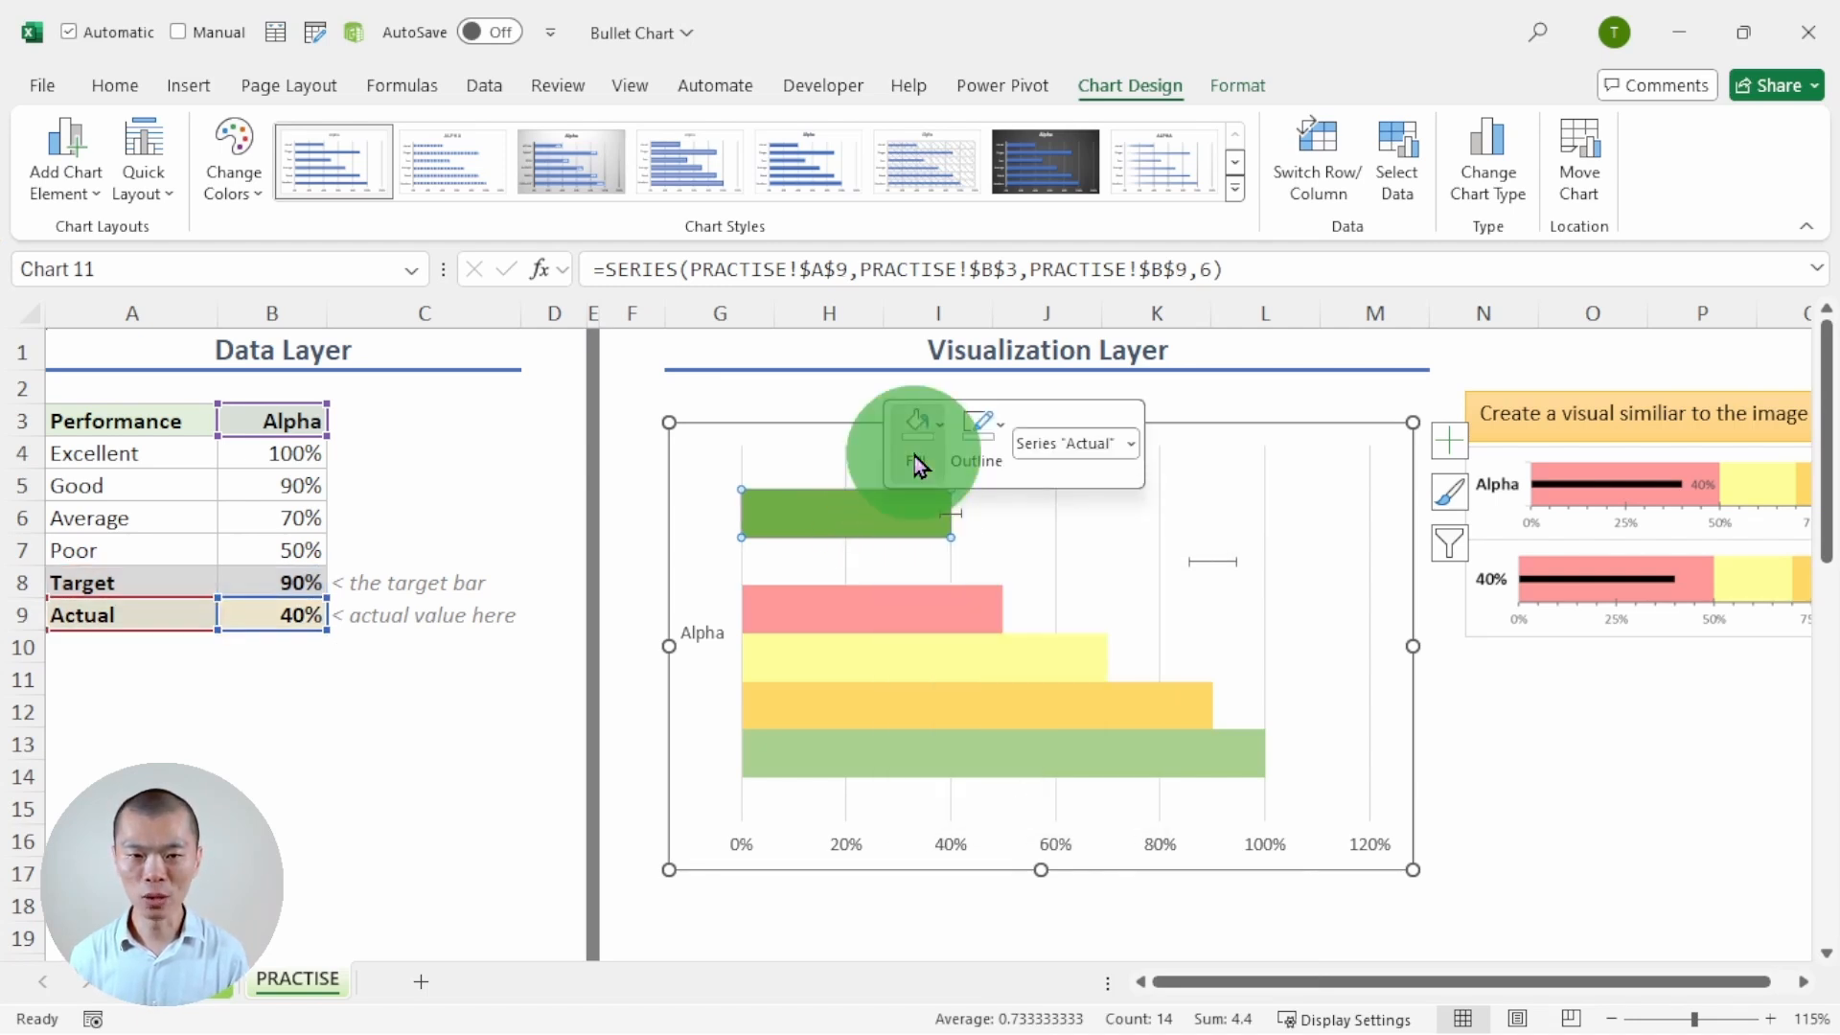
left_click_drag(1142, 738, 1140, 806)
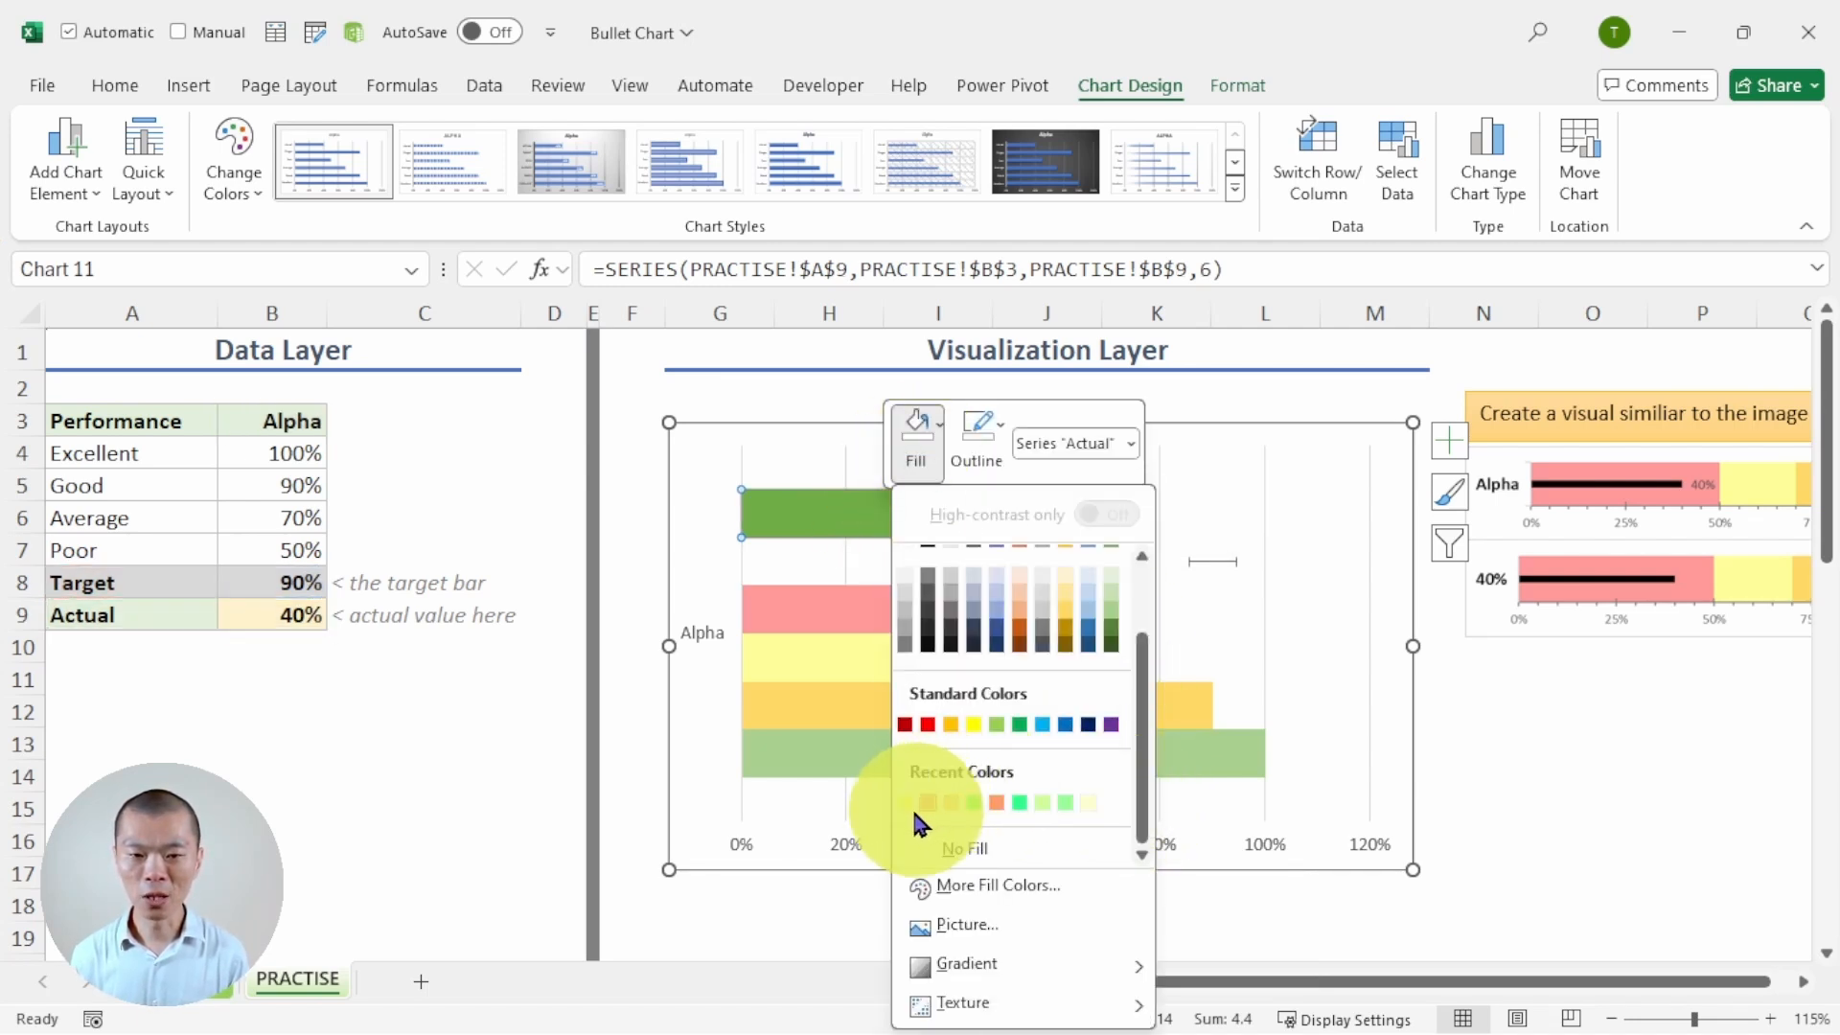
left_click(969, 847)
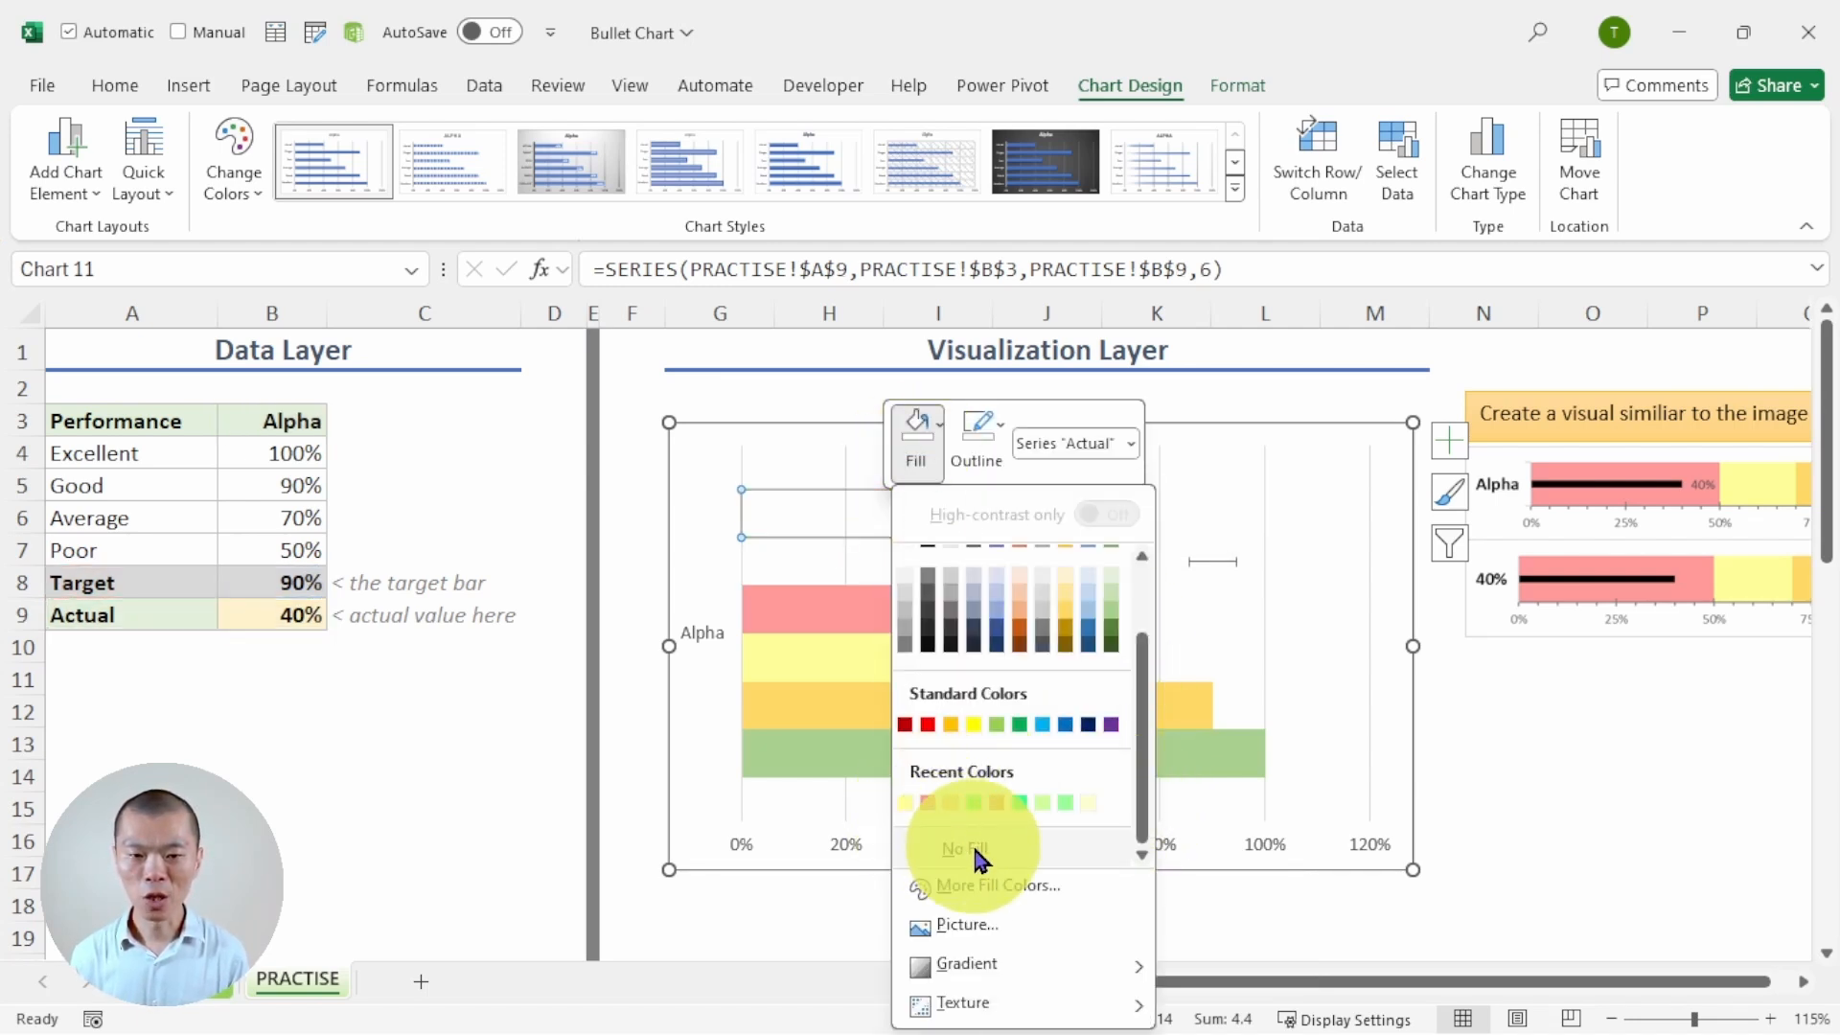
left_click(978, 446)
scroll(1198, 762, "down", 3)
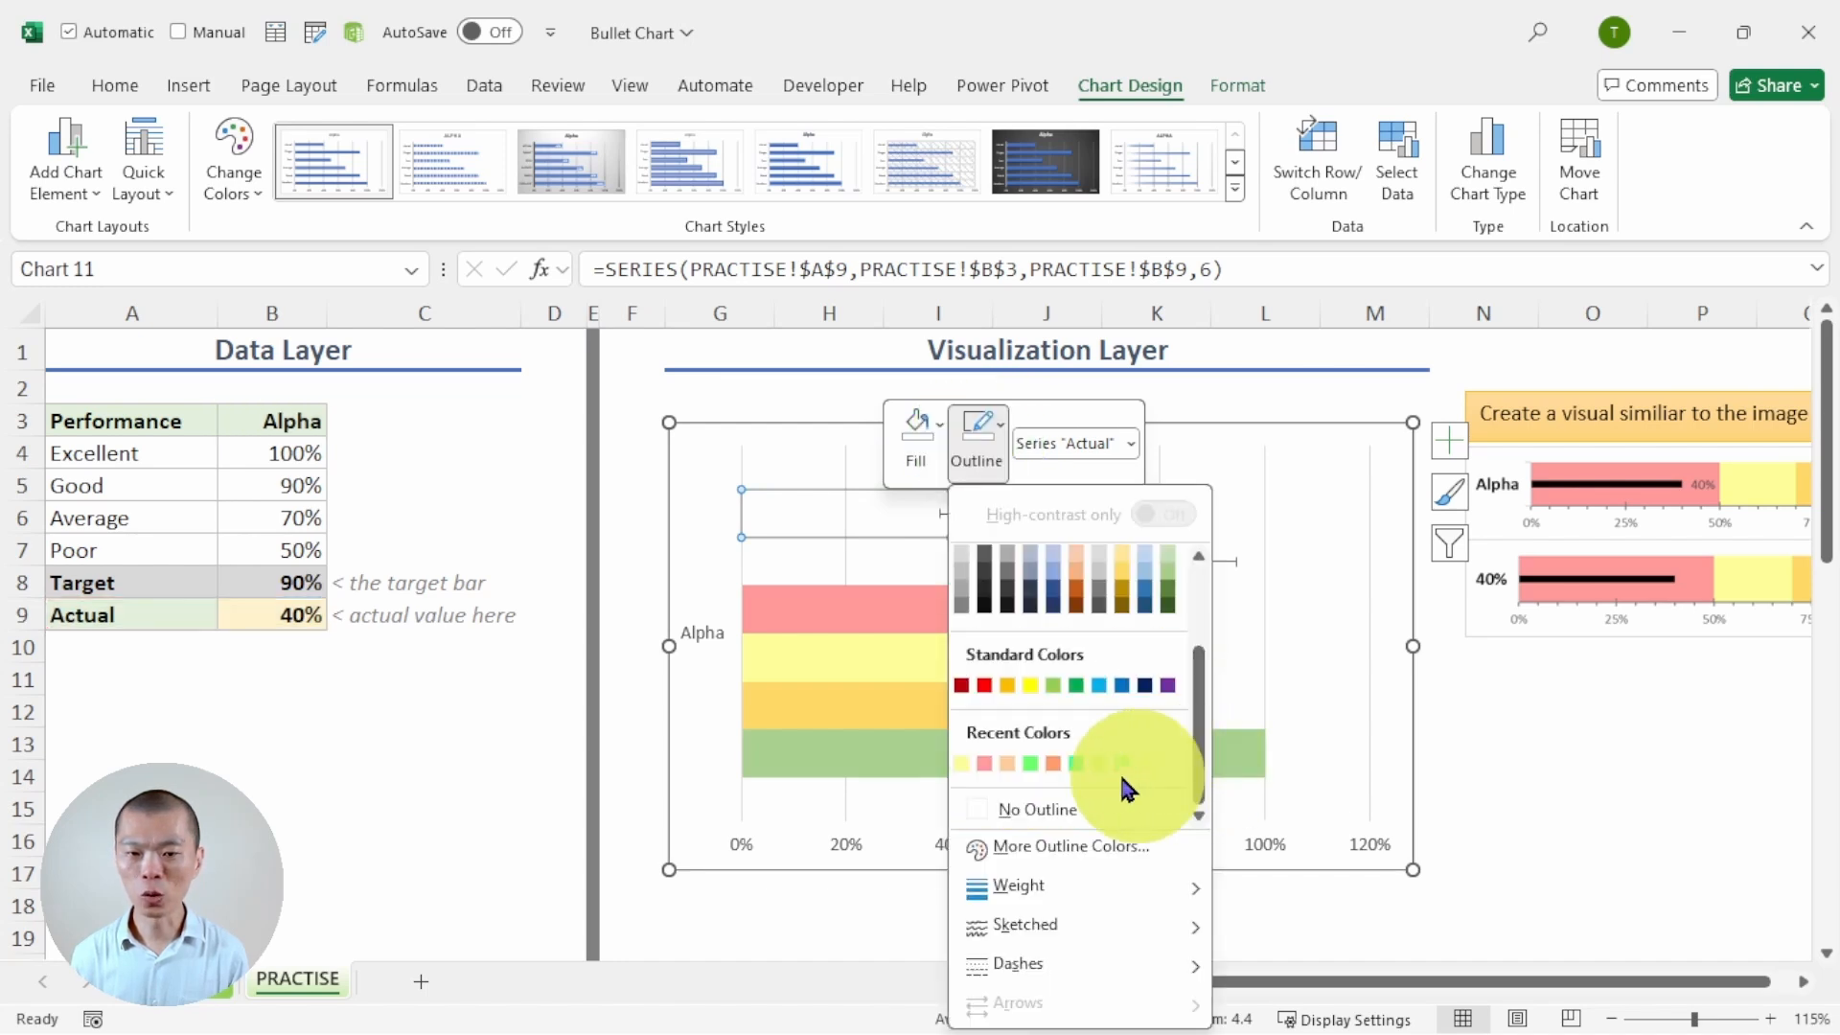
left_click(1041, 813)
left_click(1276, 509)
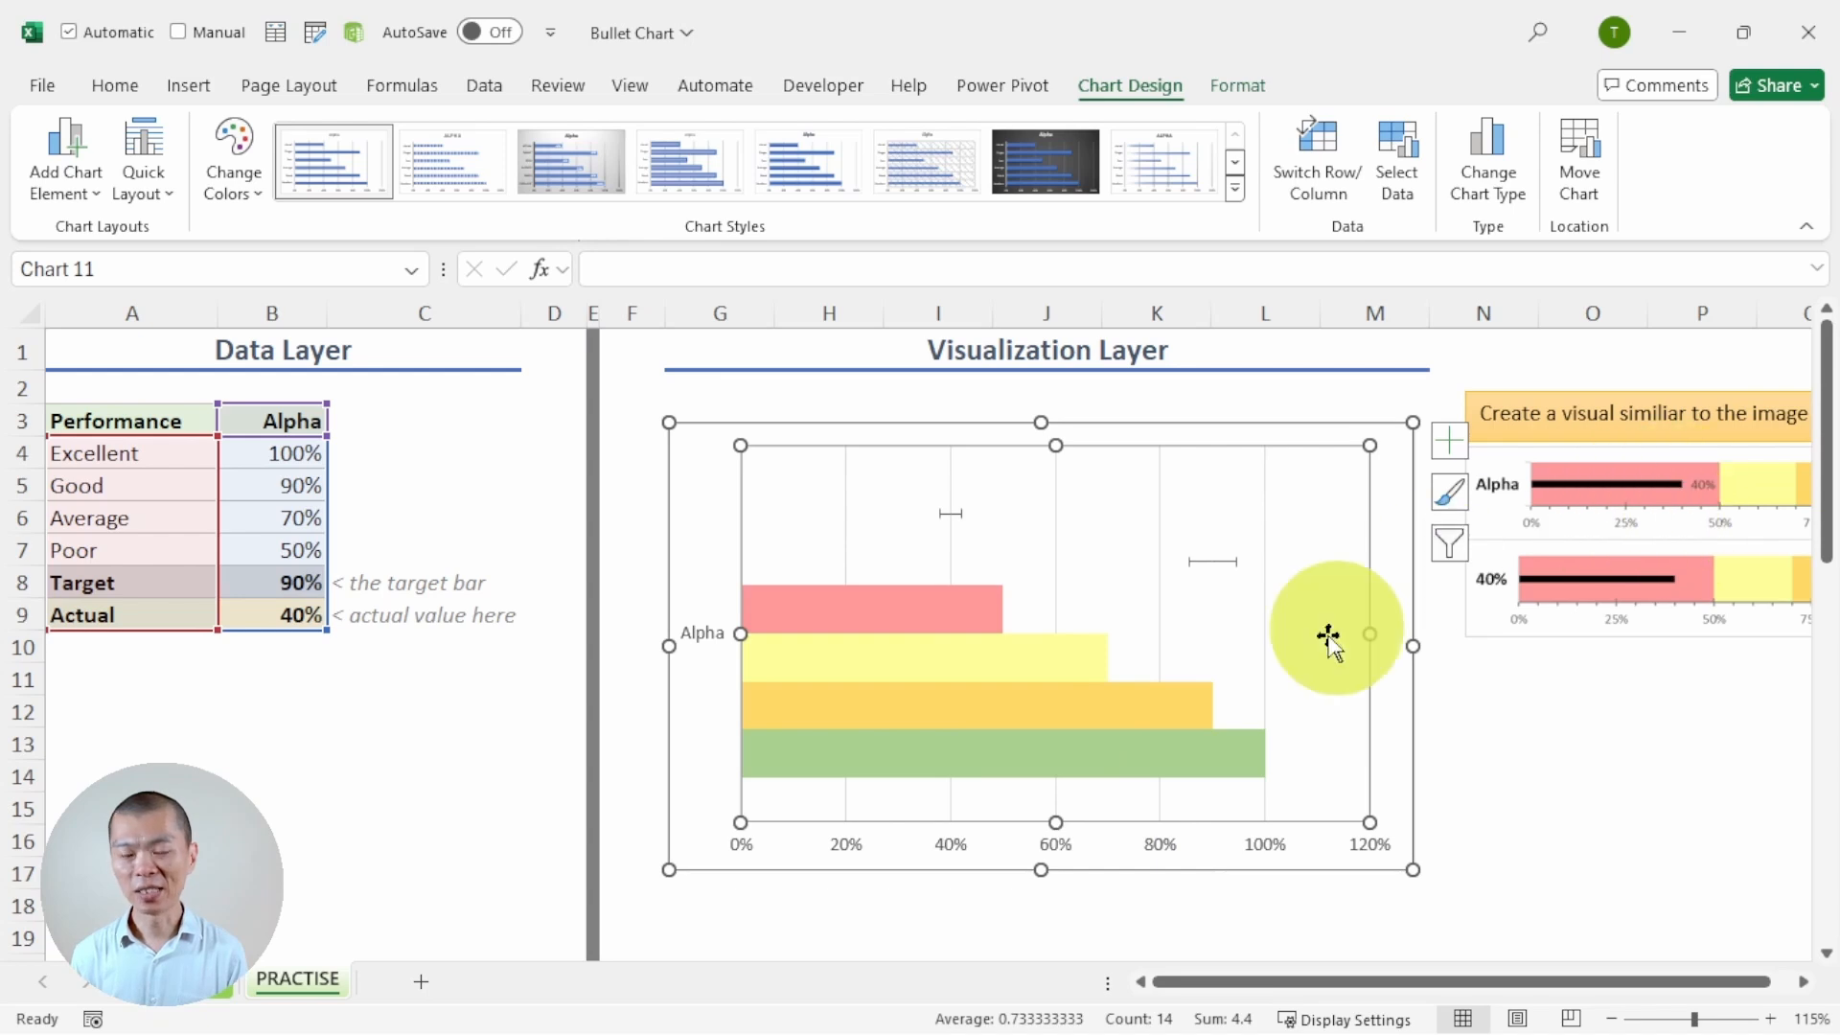
Step: Open the formatting options of the Poor series and set the series overlap to 100%
left_click(920, 621)
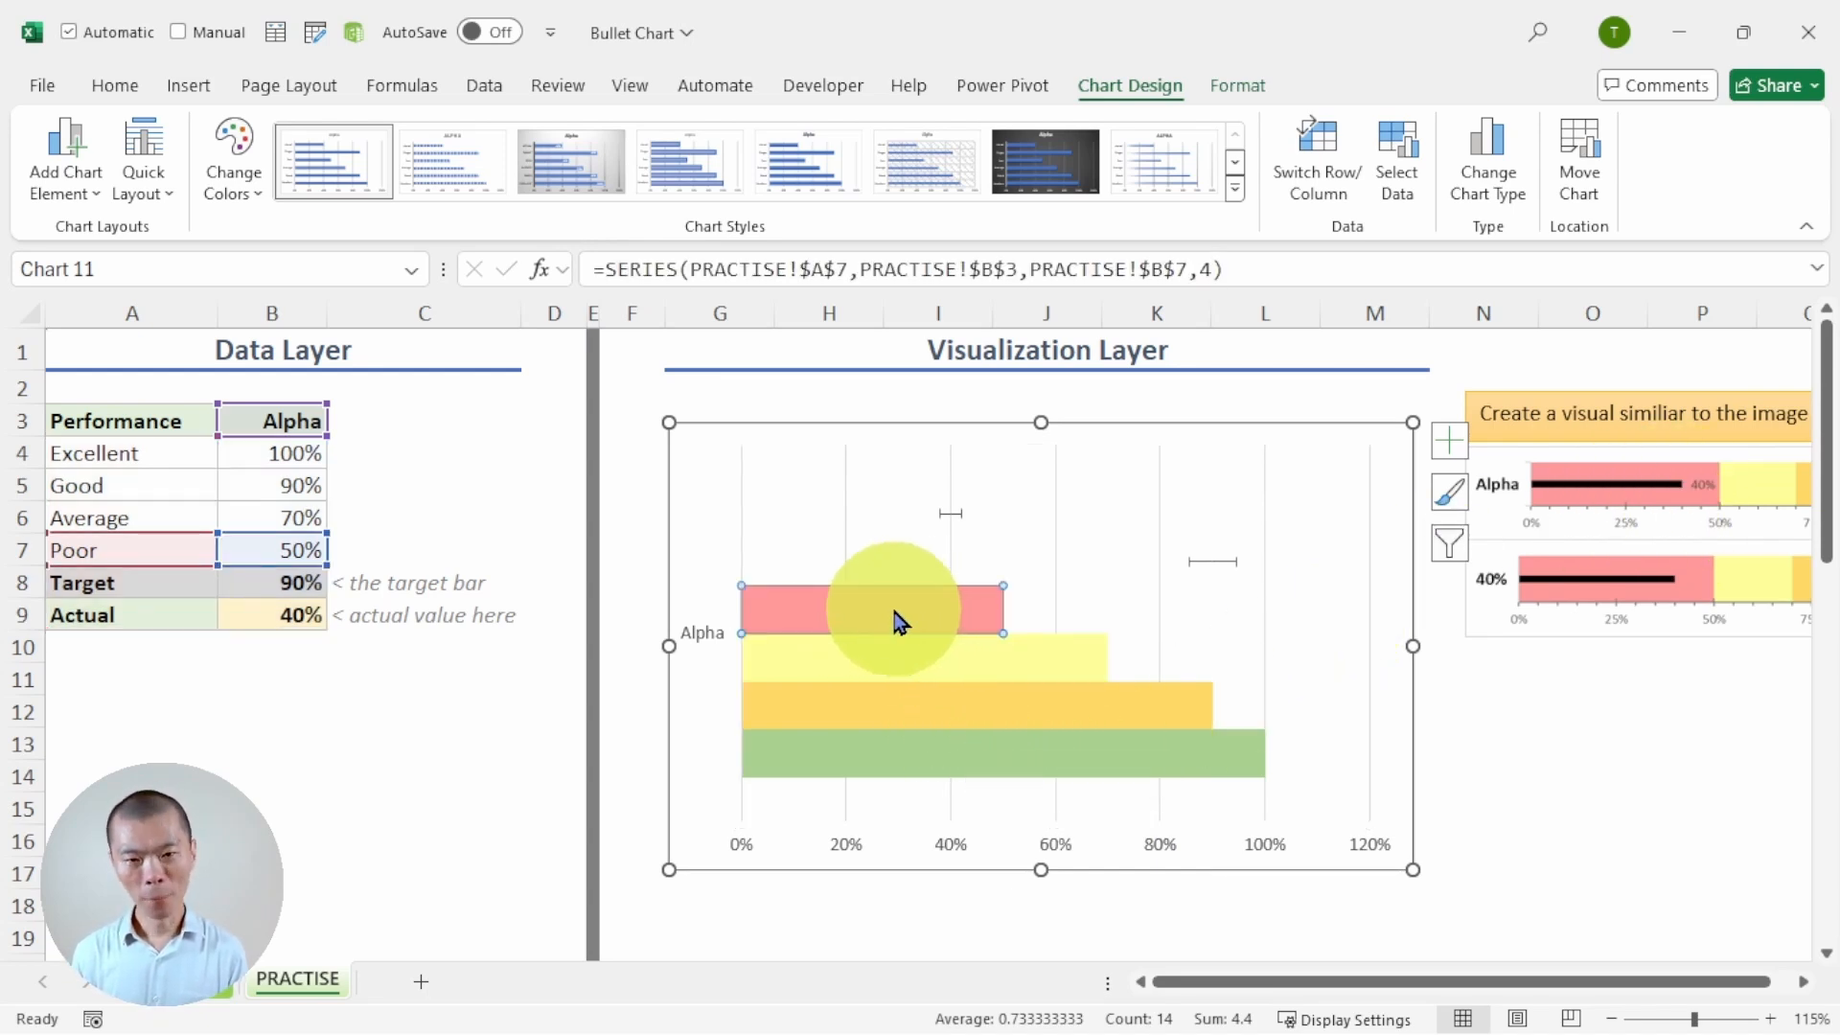
right_click(898, 621)
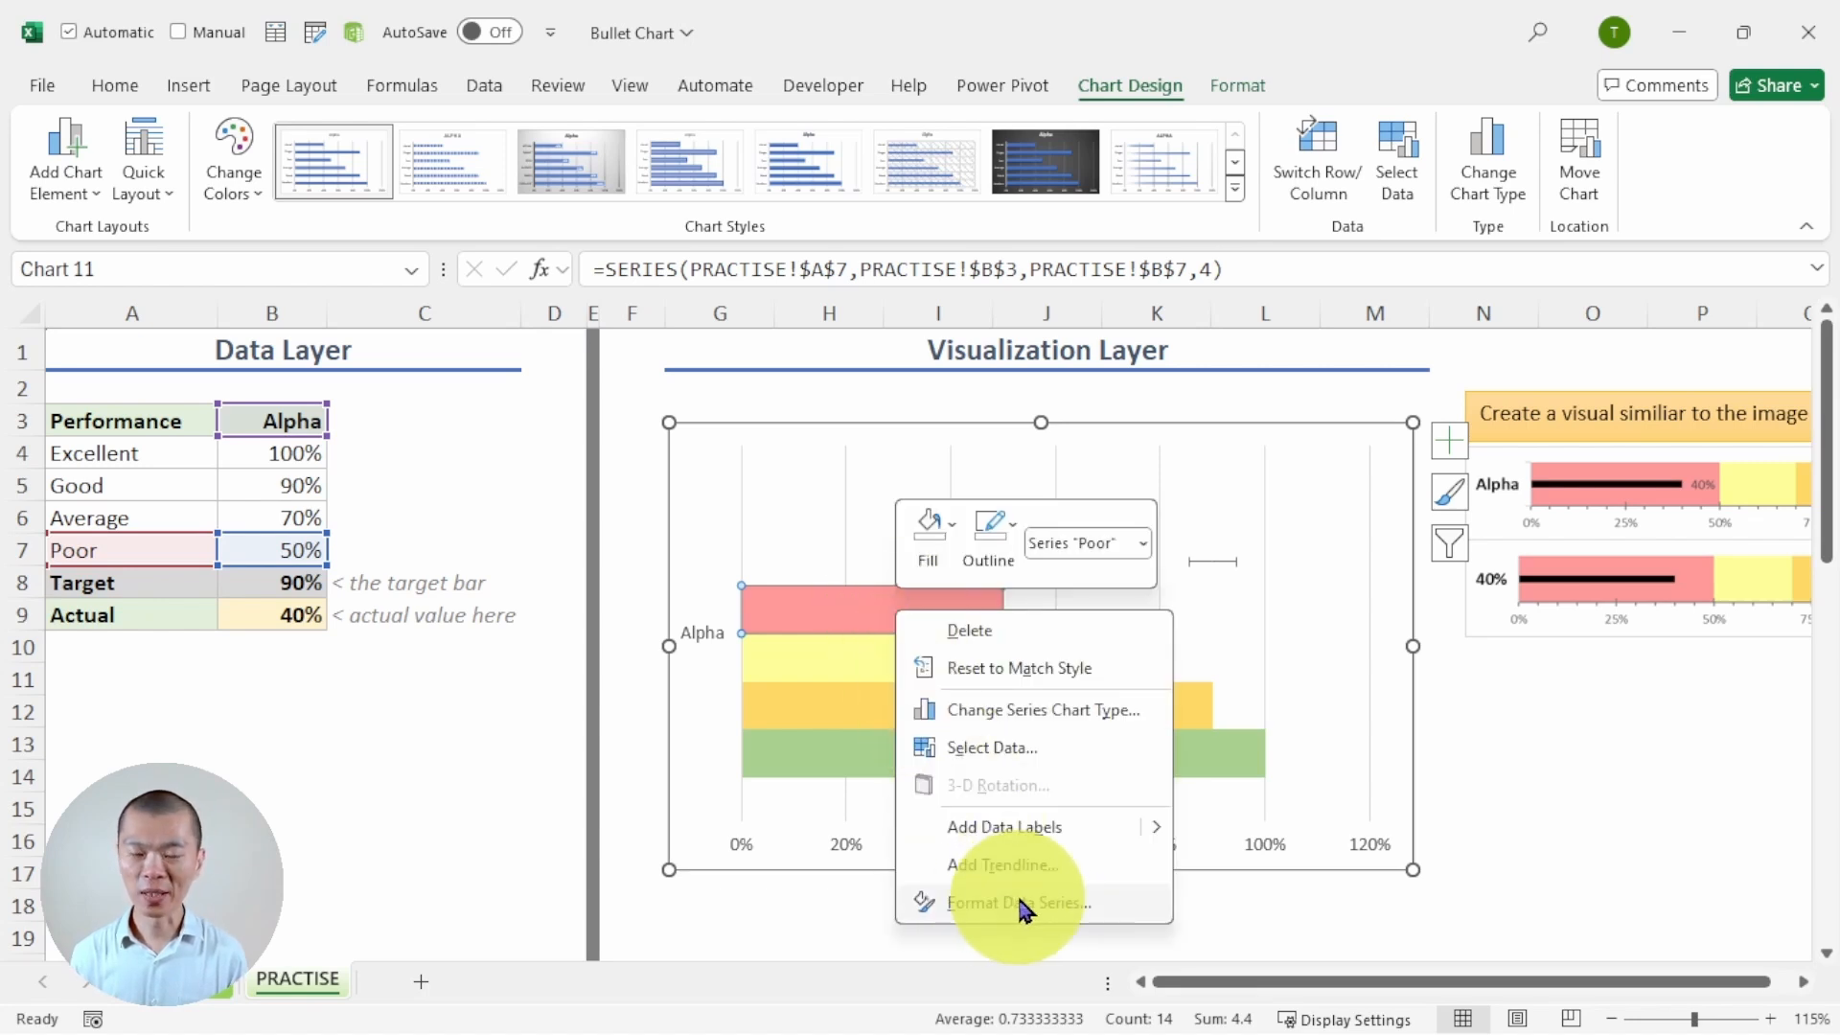
left_click(841, 624)
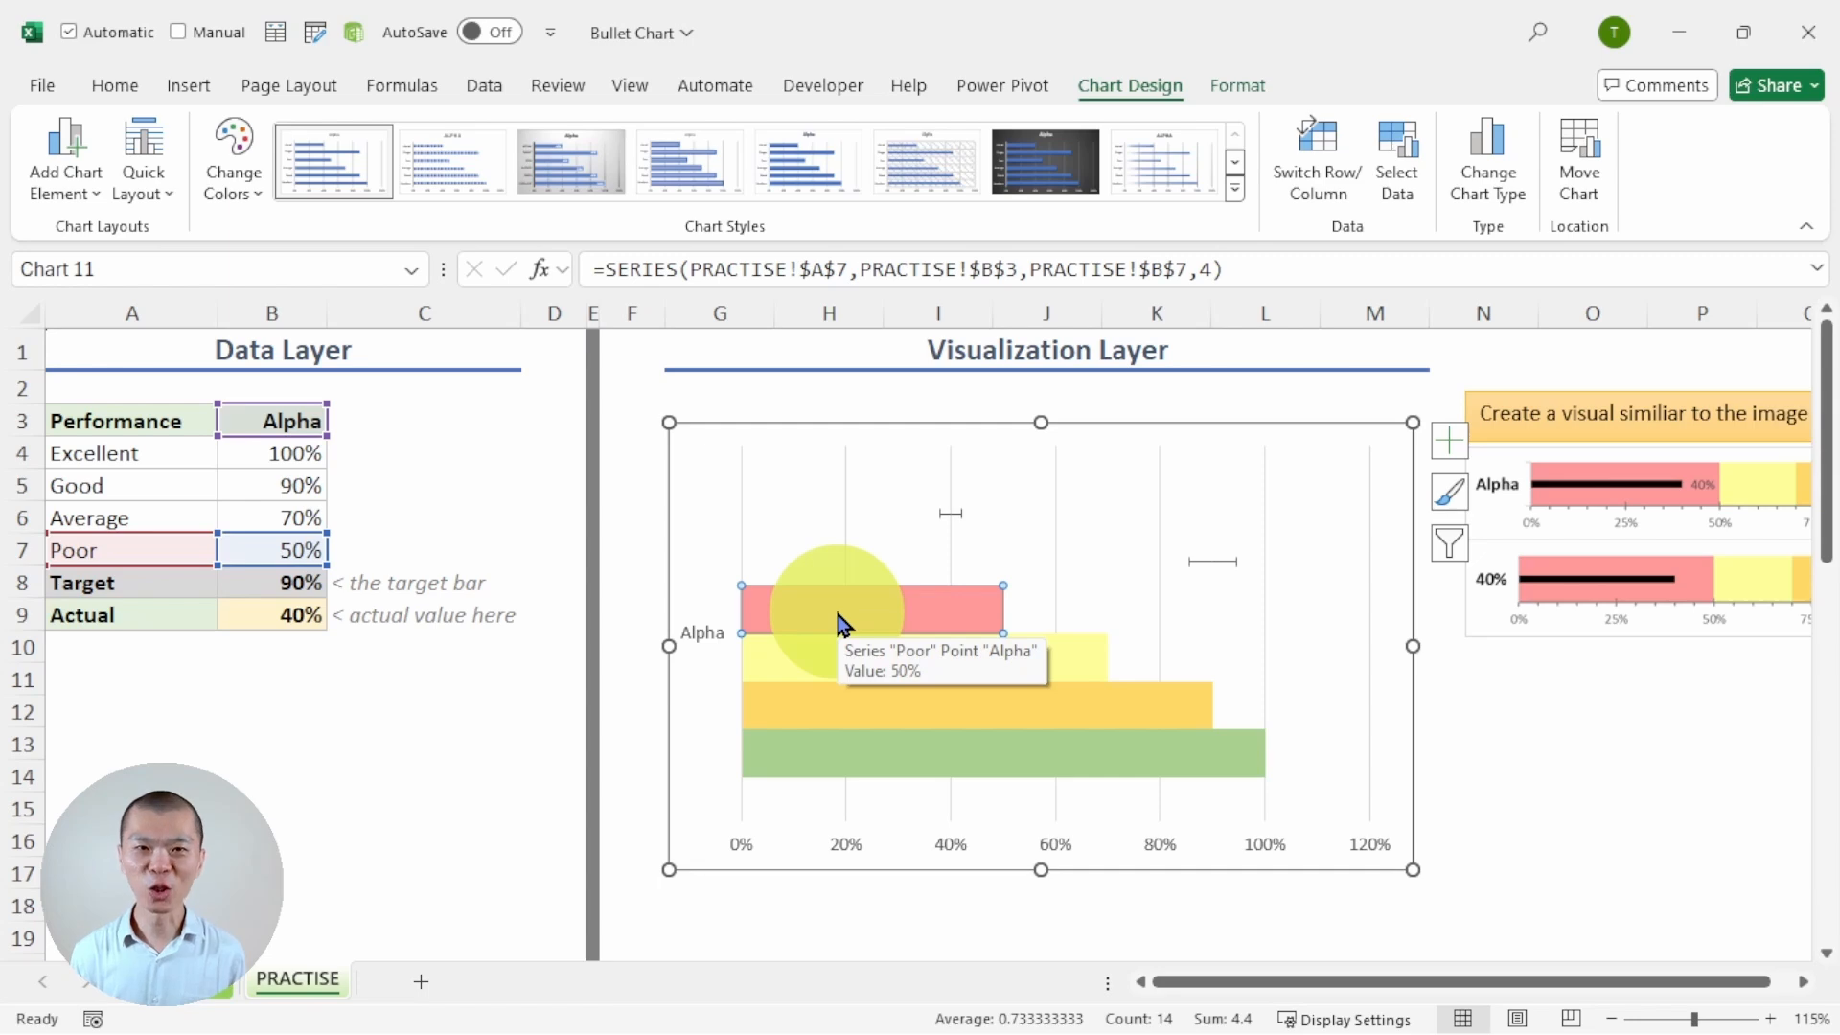
key("ctrl+1")
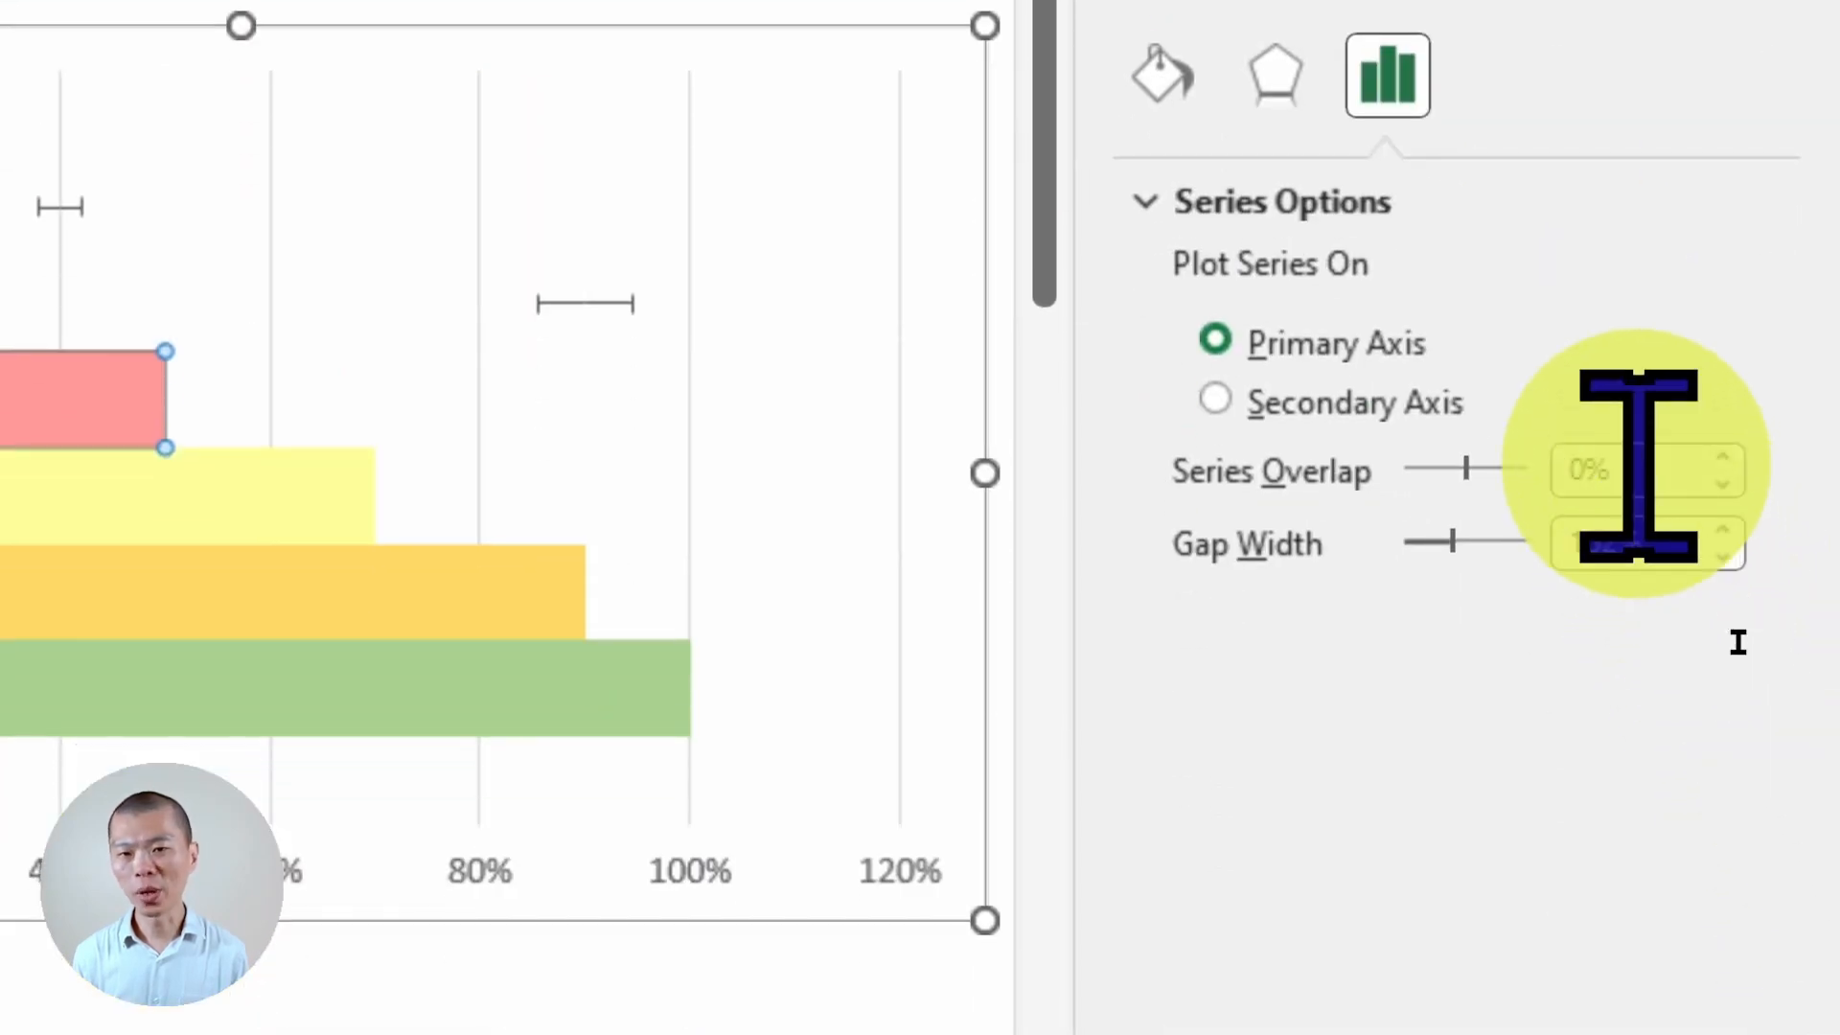
left_click(1634, 470)
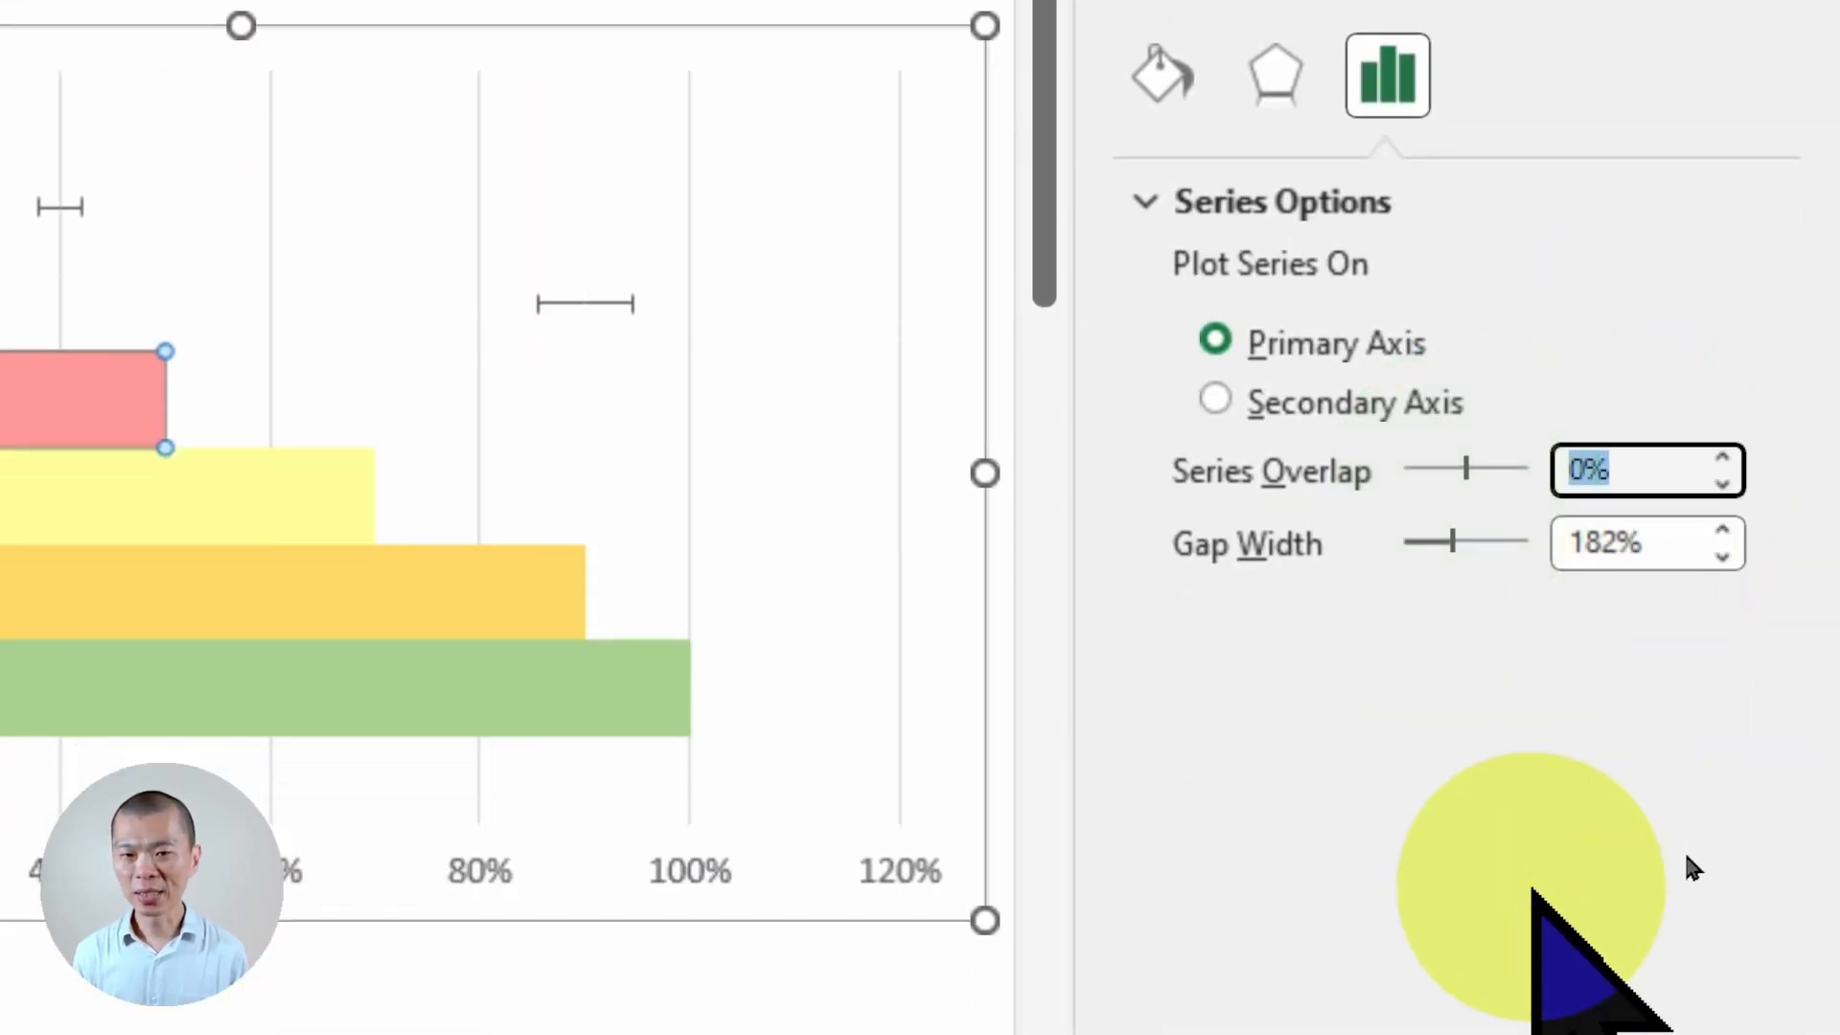
type("100")
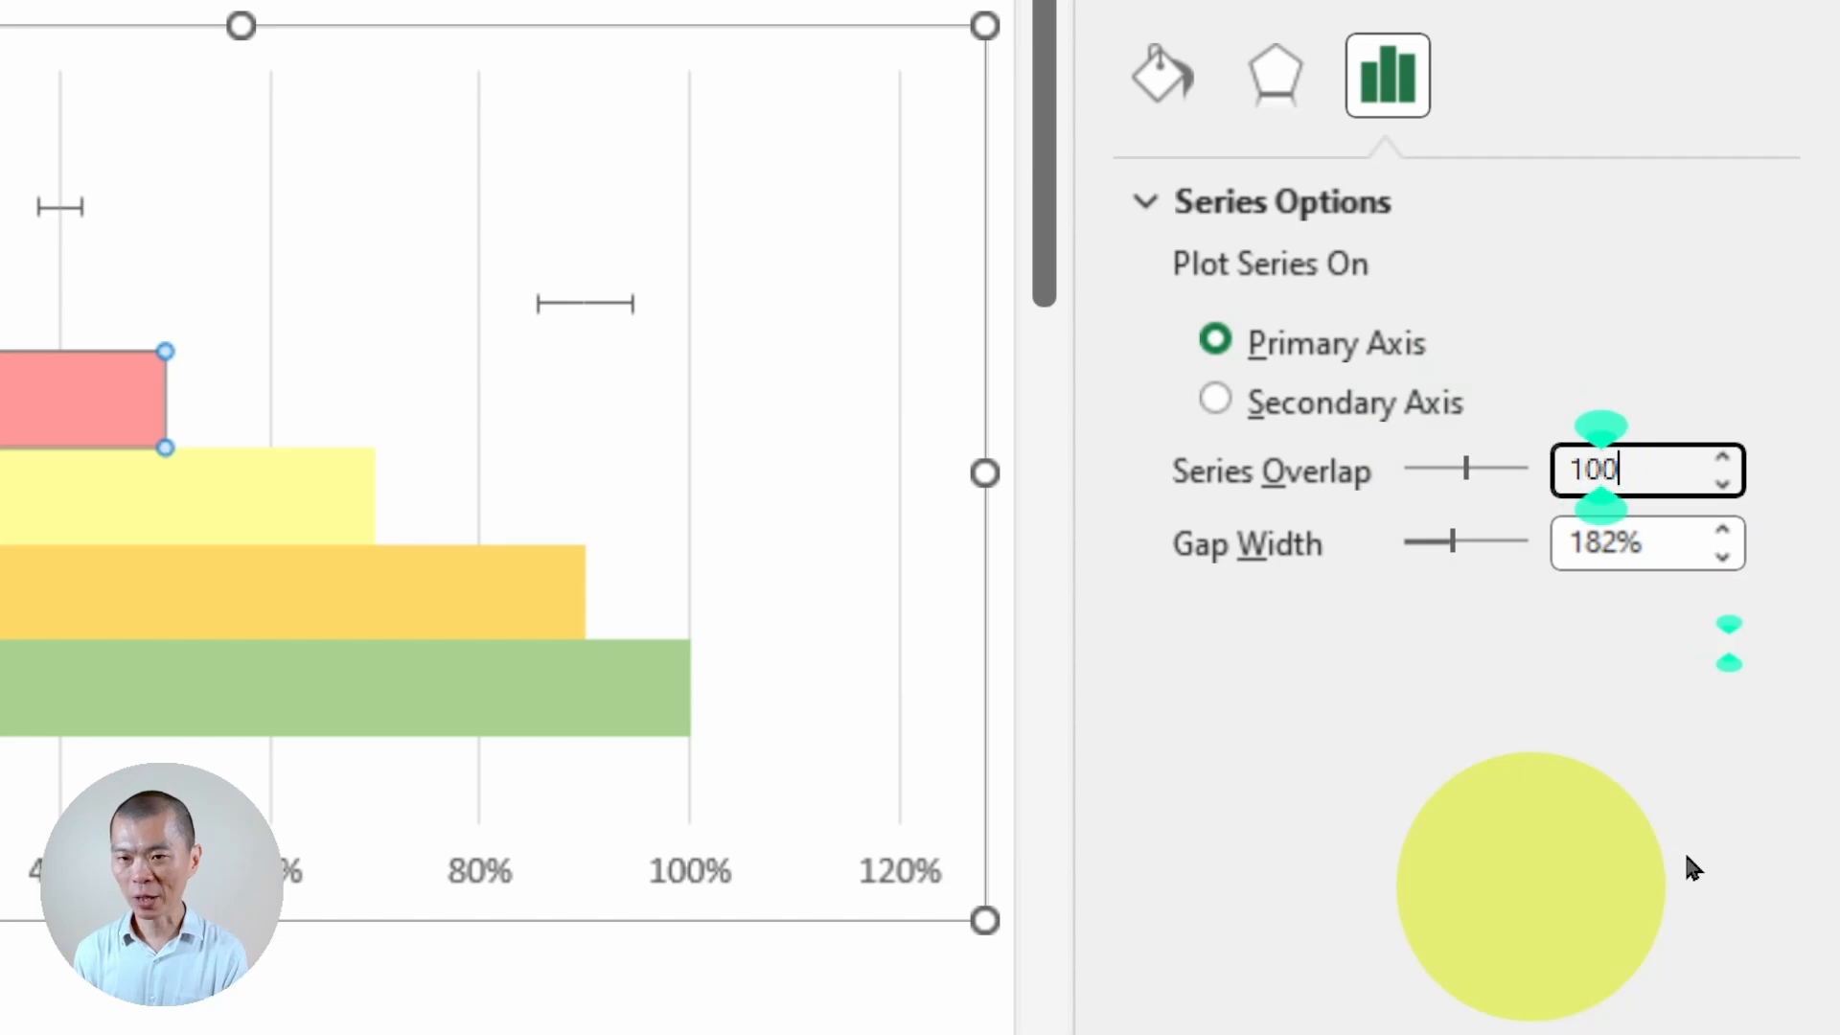
key("Tab")
Step: Set the gap width to 0% and reduce the chart's height so its lower edge ends at row 7
key("Tab")
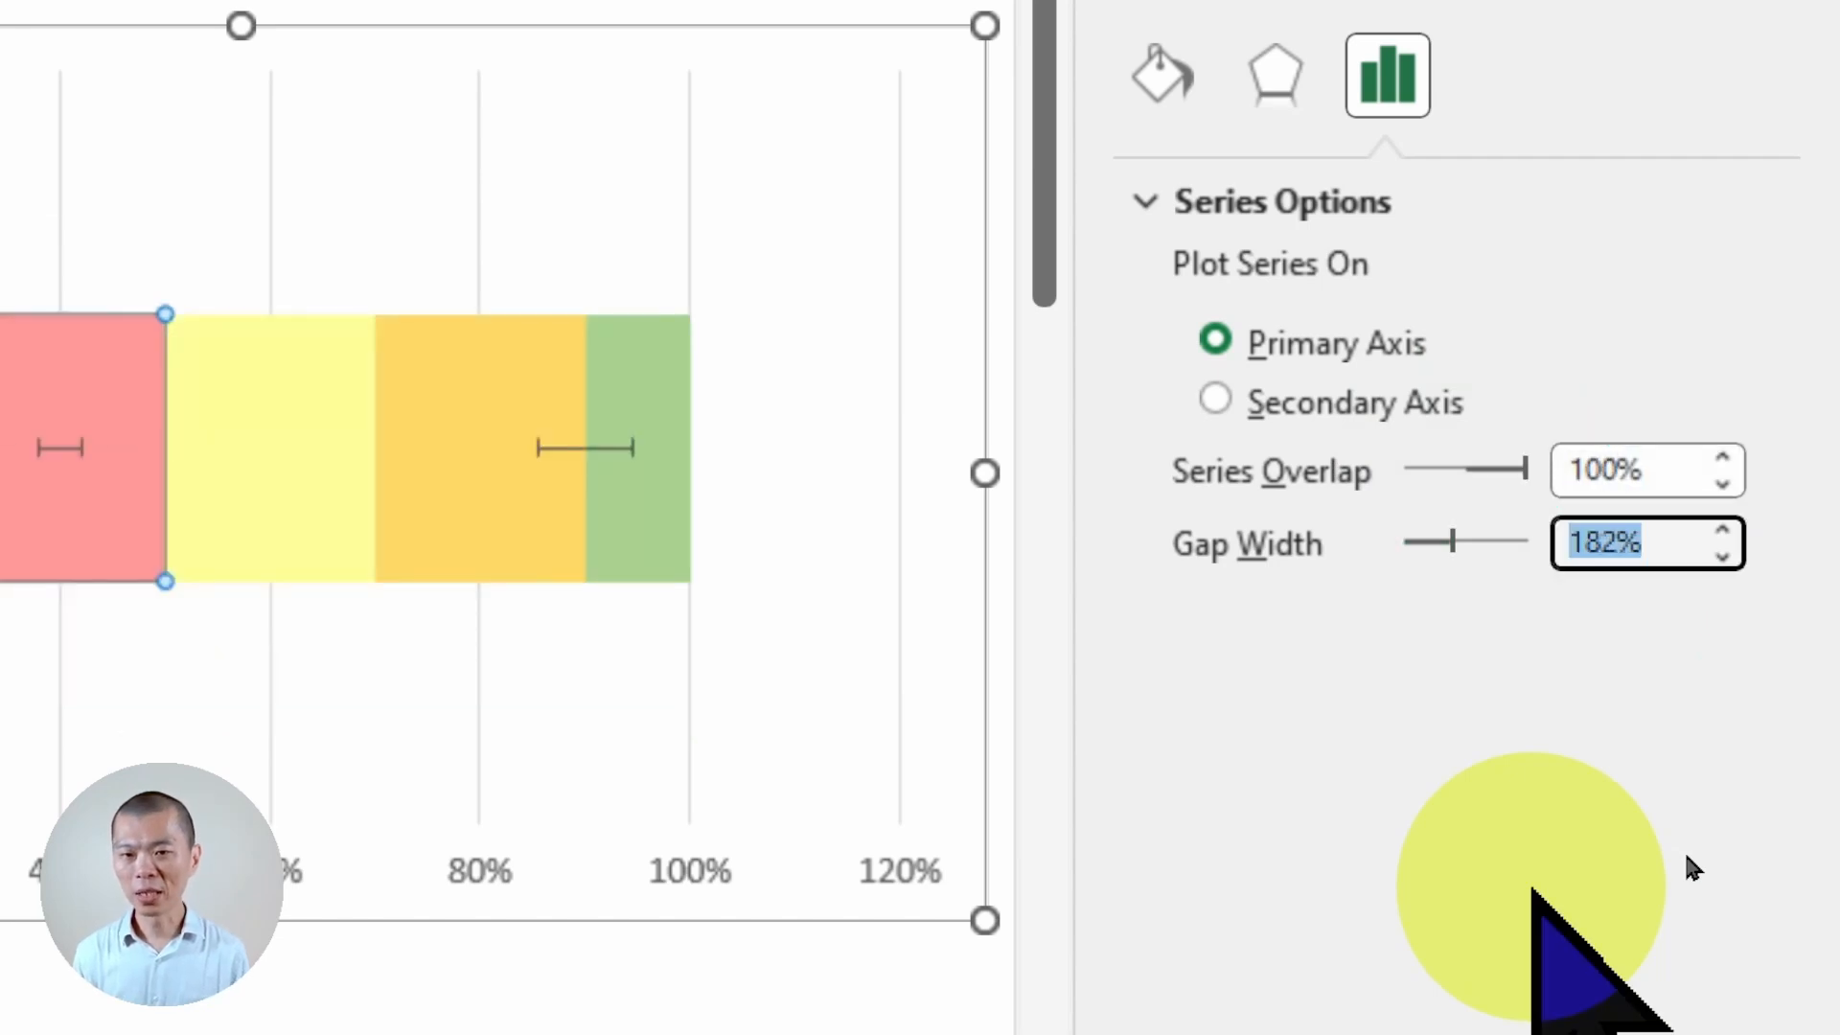
type("0")
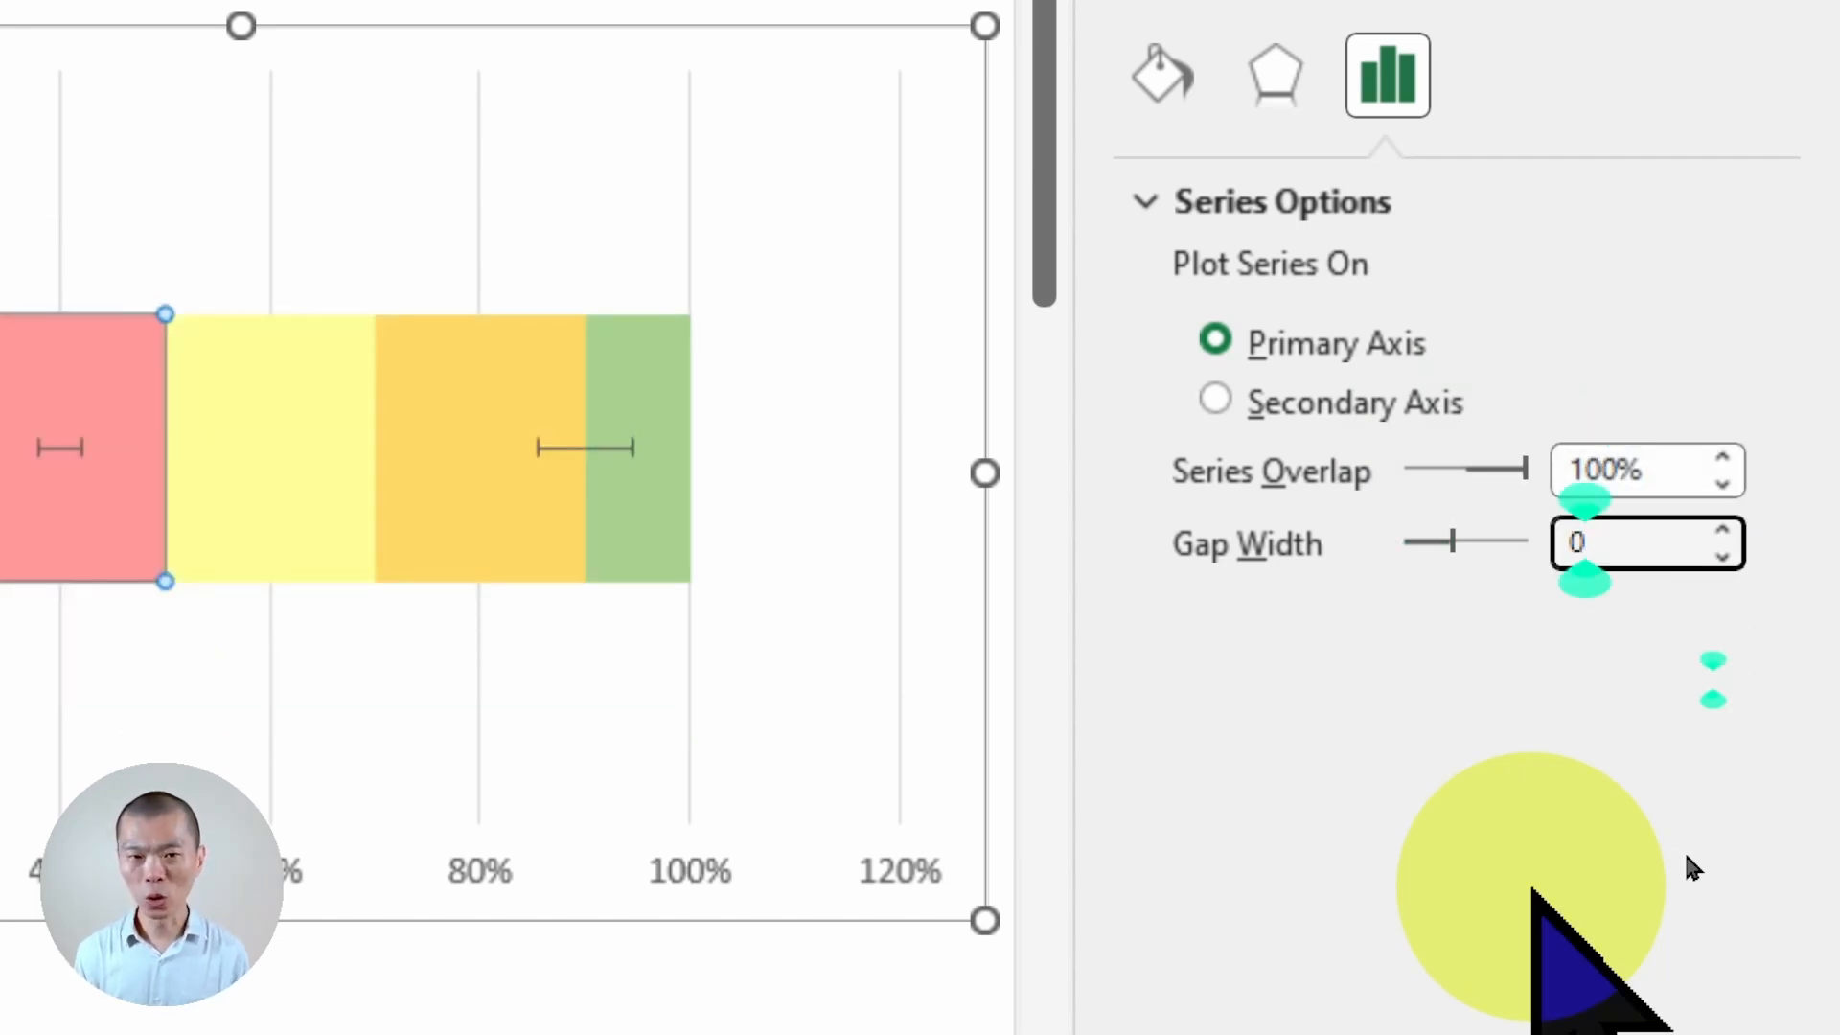
key("Tab")
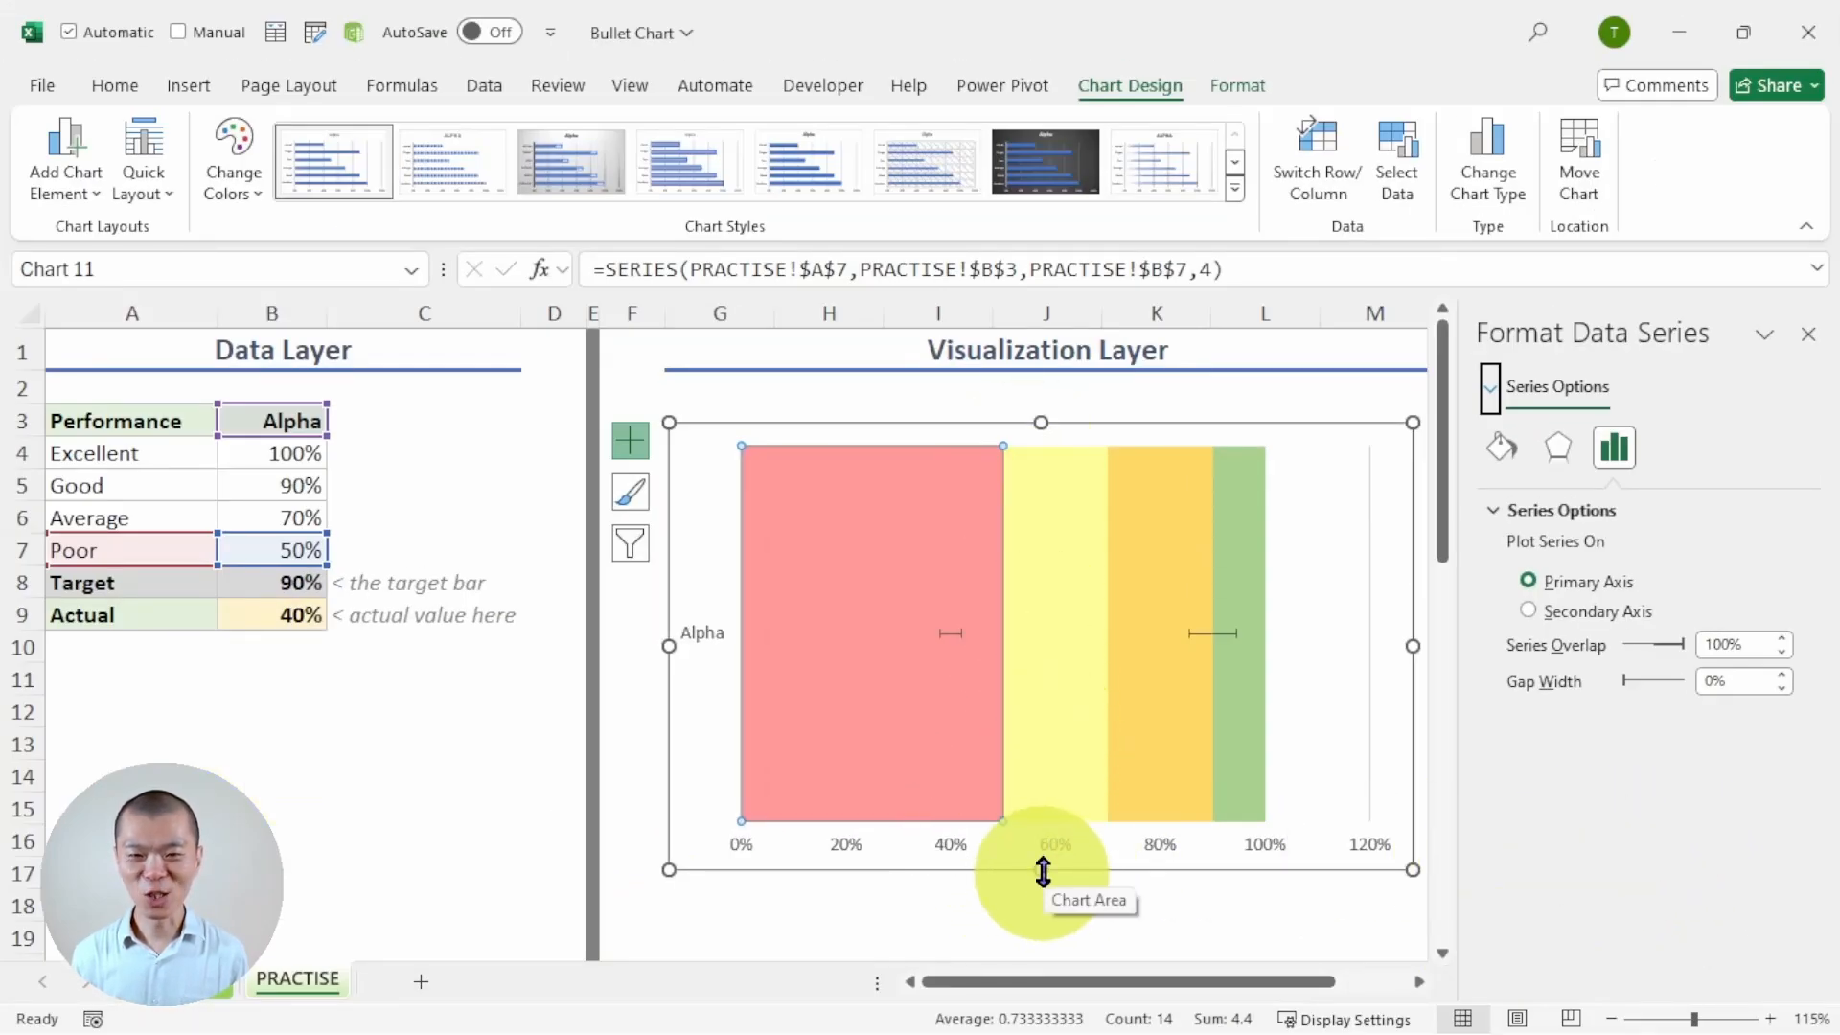
left_click_drag(1043, 871, 1049, 561)
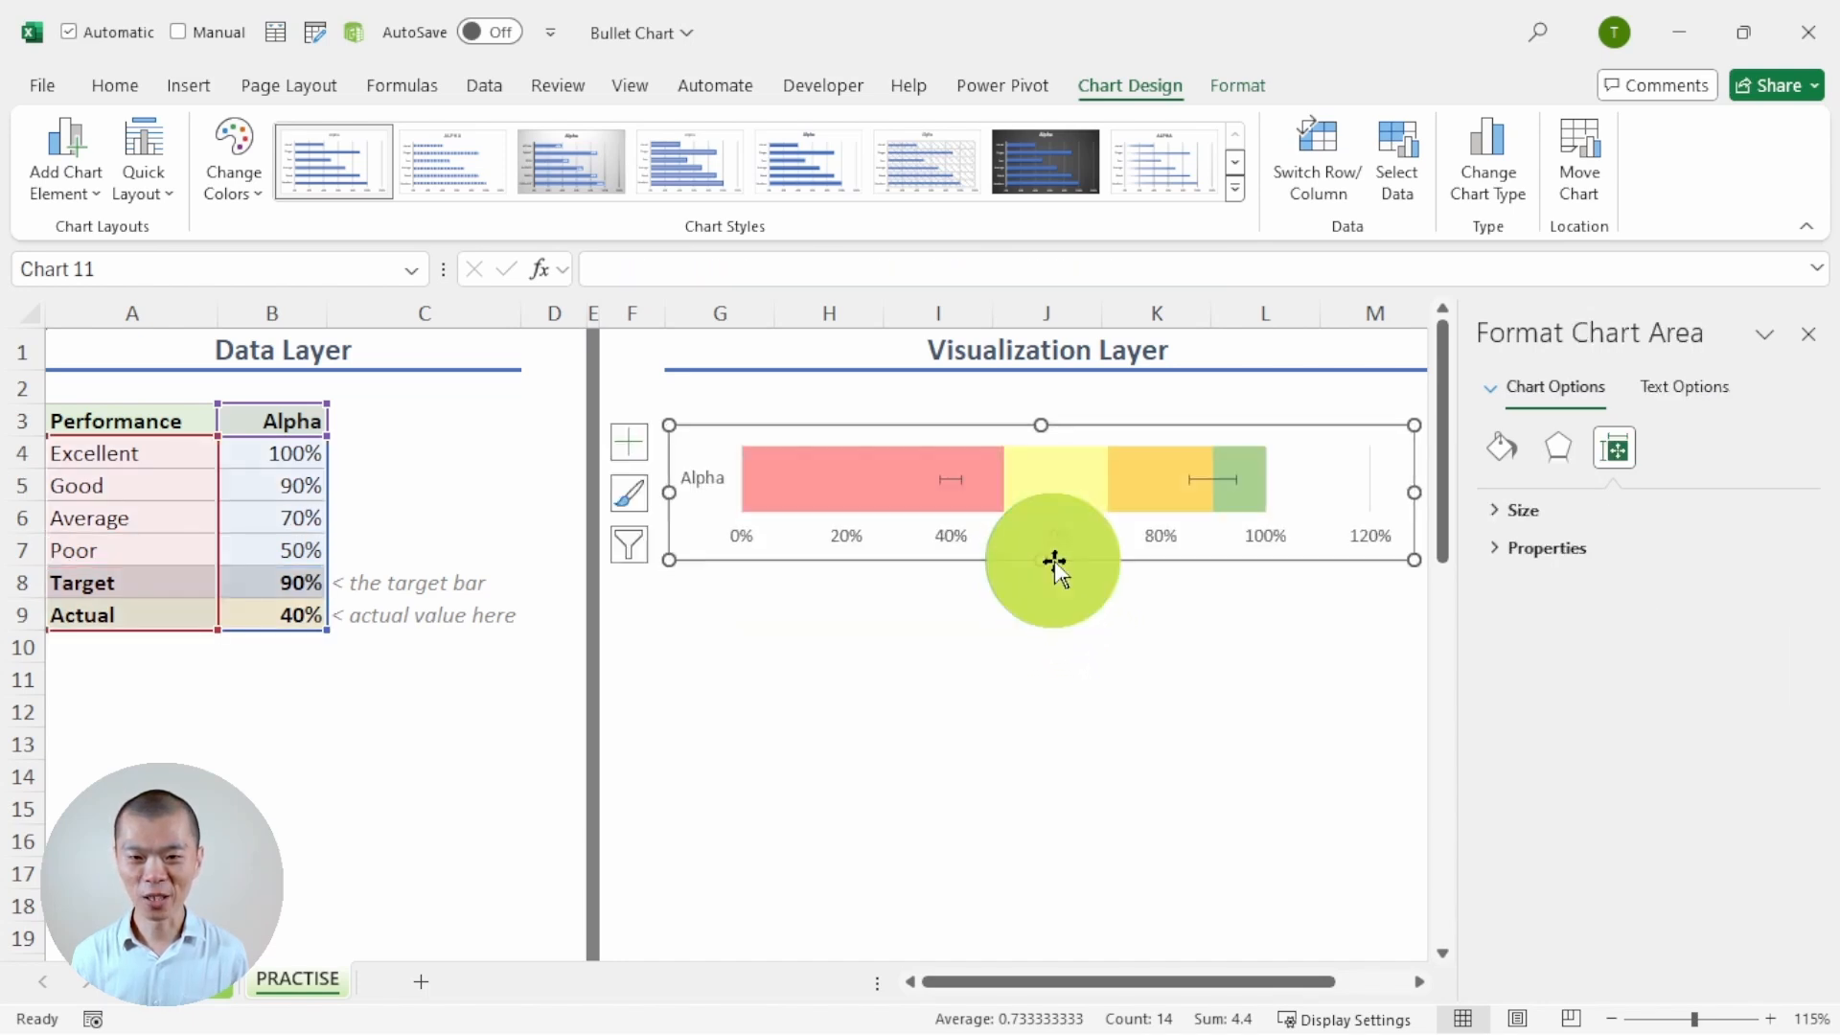
Step: Set the Actual series error bar to the Minus direction with a percentage error amount of 100
left_click(955, 482)
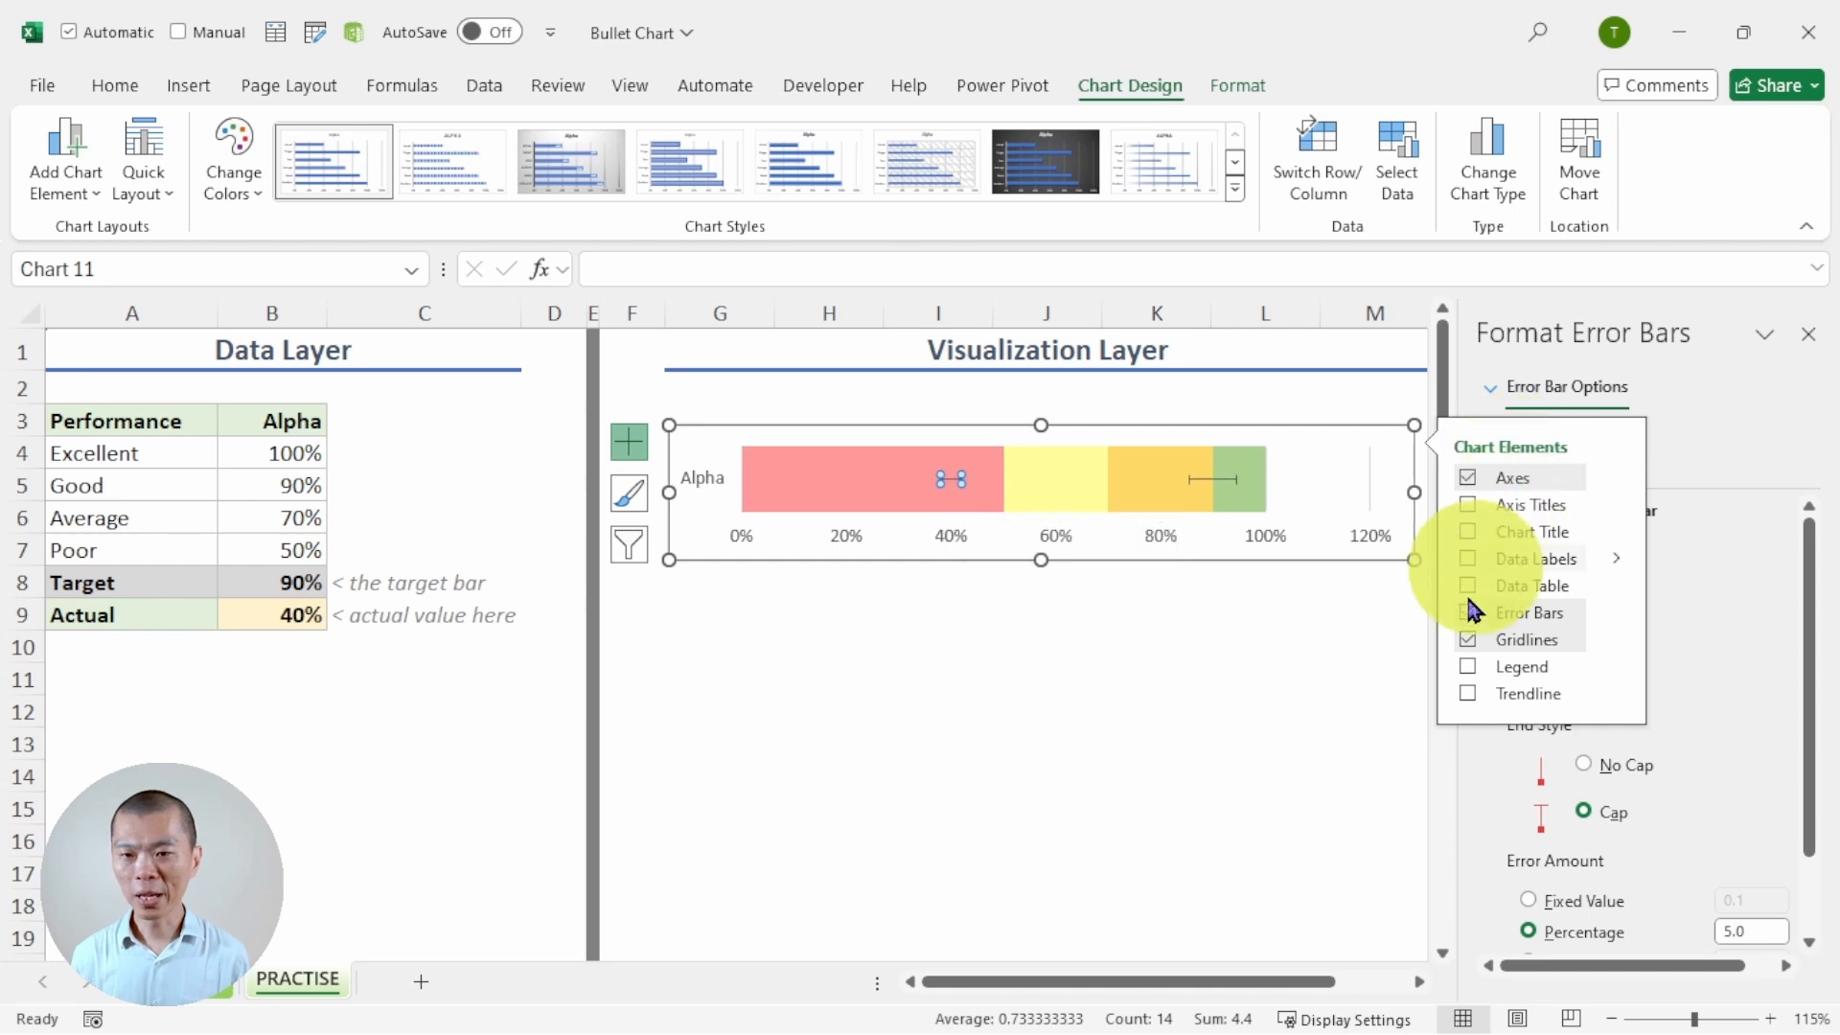
left_click(1495, 749)
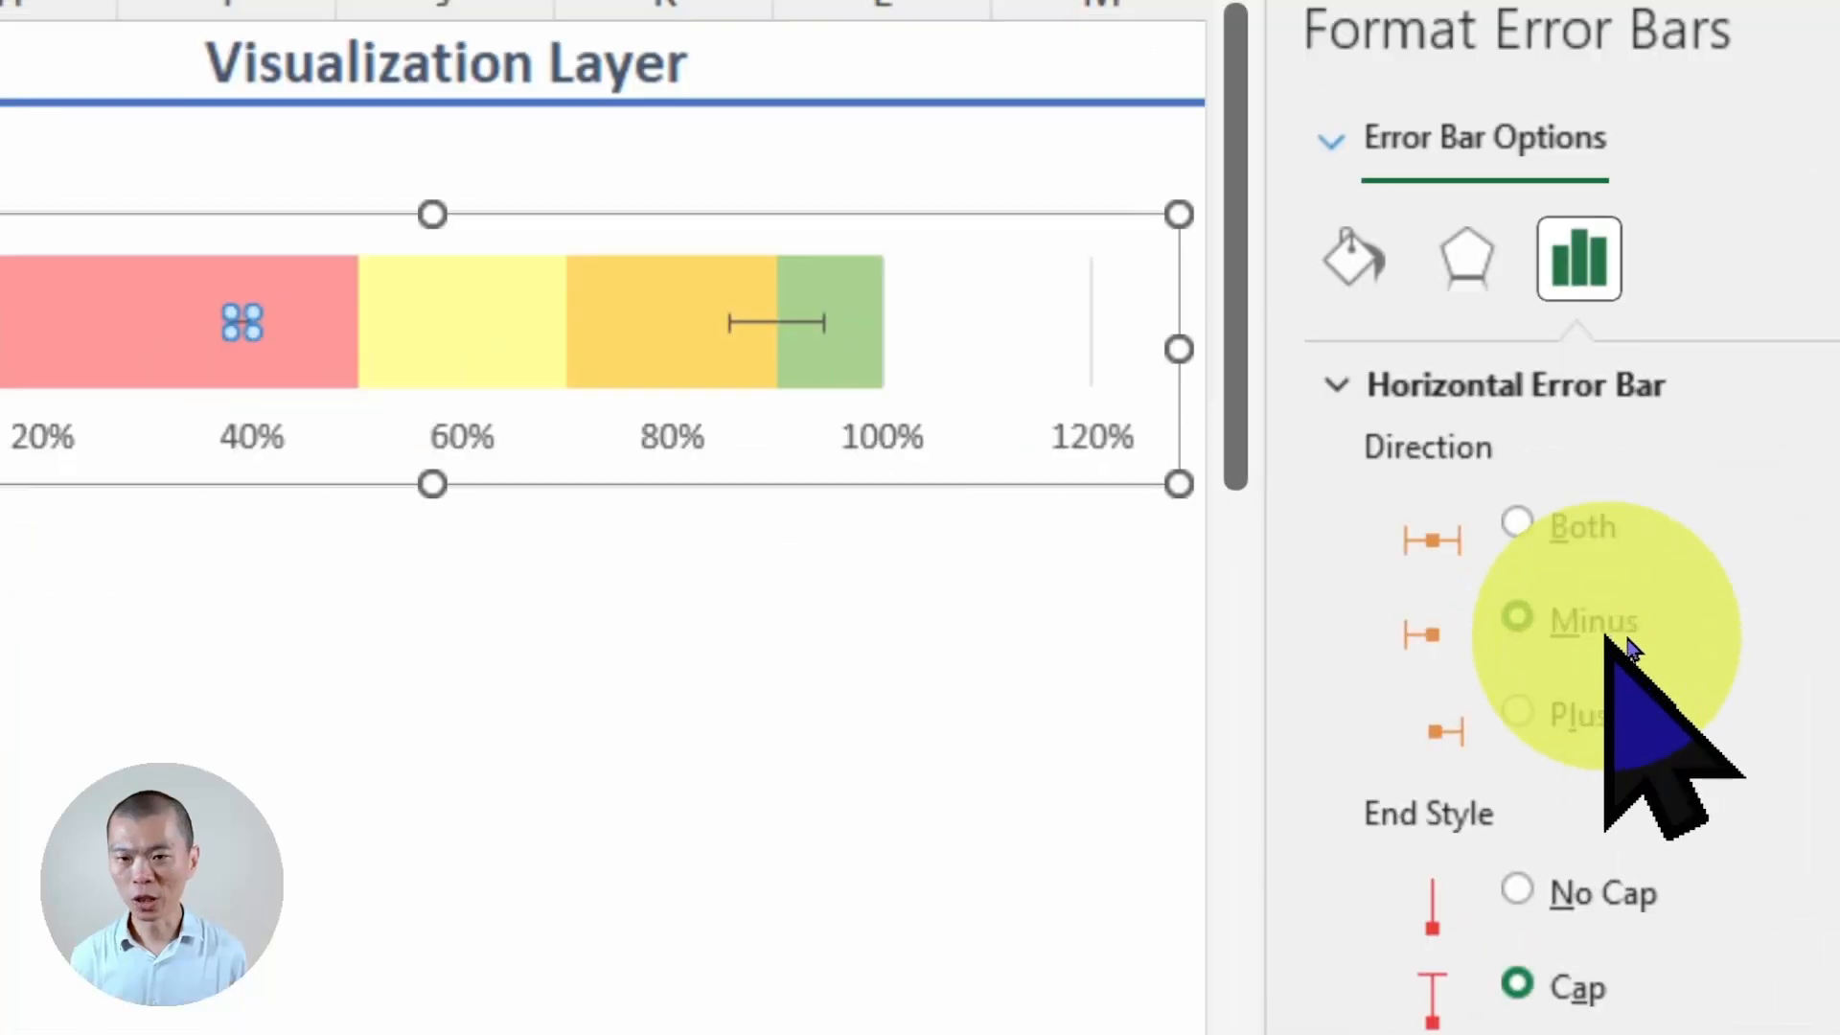
left_click_drag(1803, 653, 1814, 934)
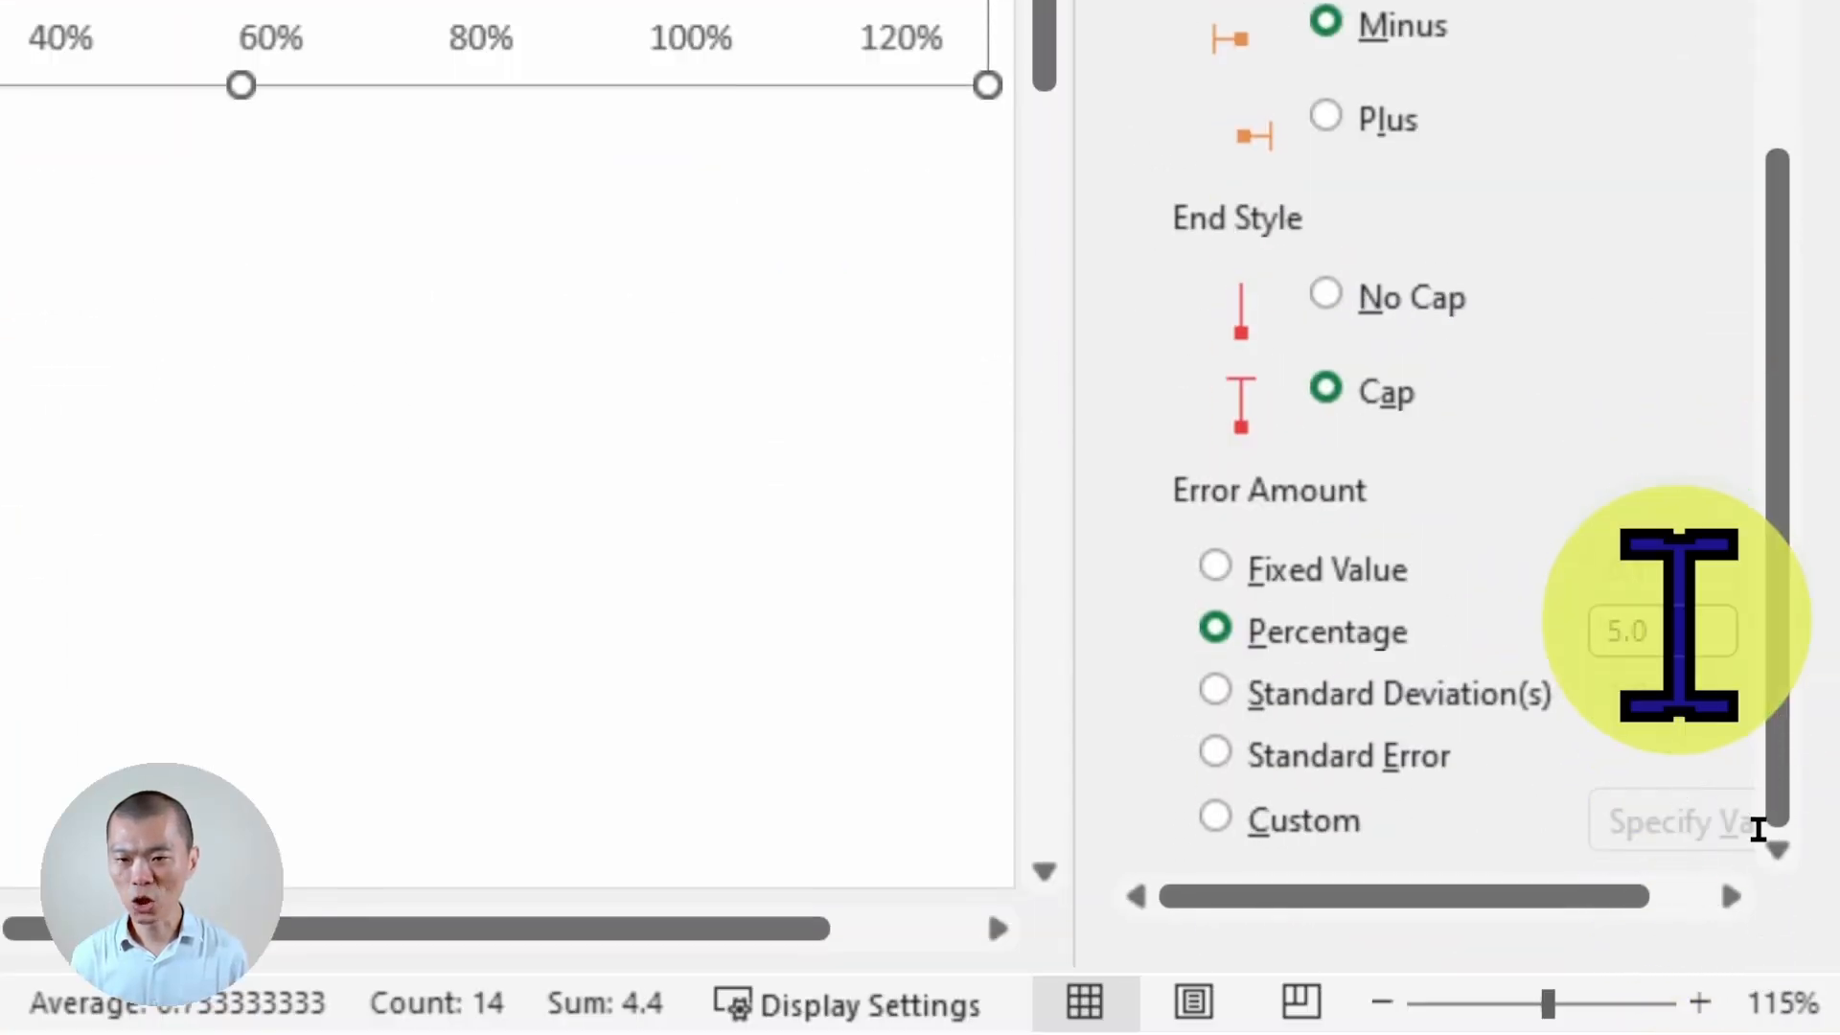
double_click(1642, 631)
type("100")
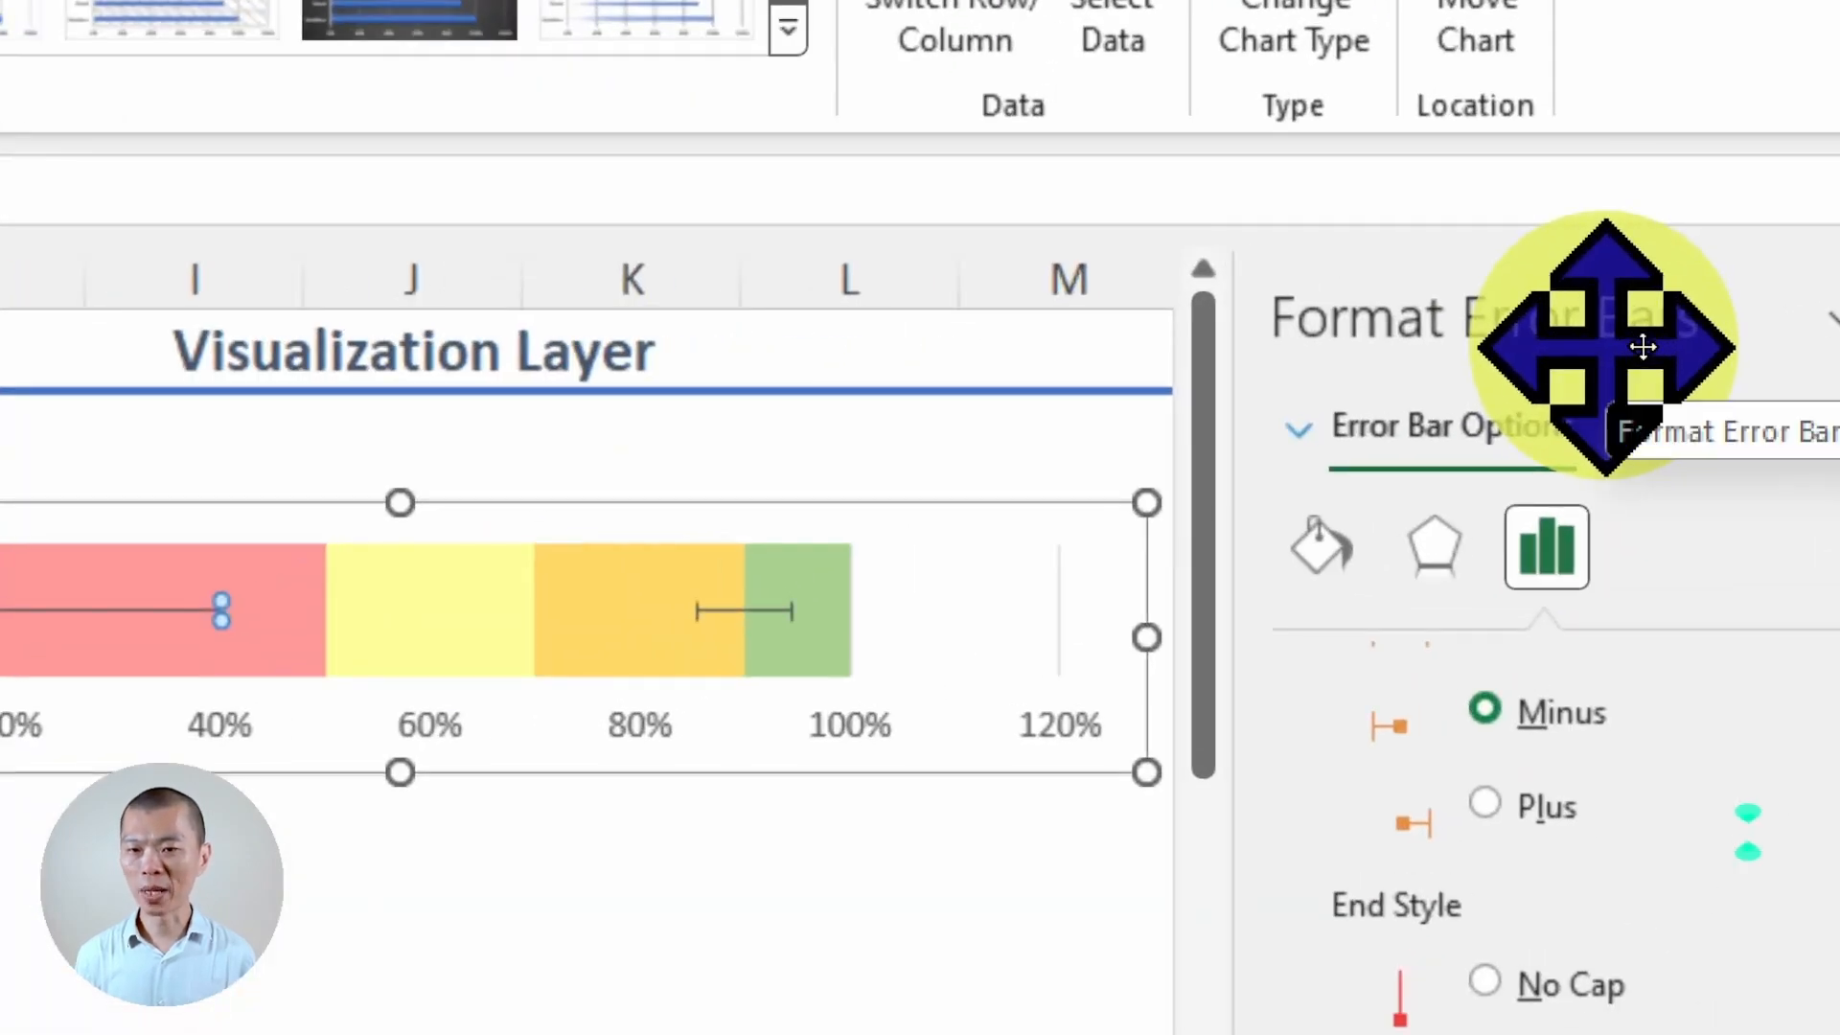
Step: Format the Actual series error bar as a black line with a width of 10 pt
left_click(1328, 561)
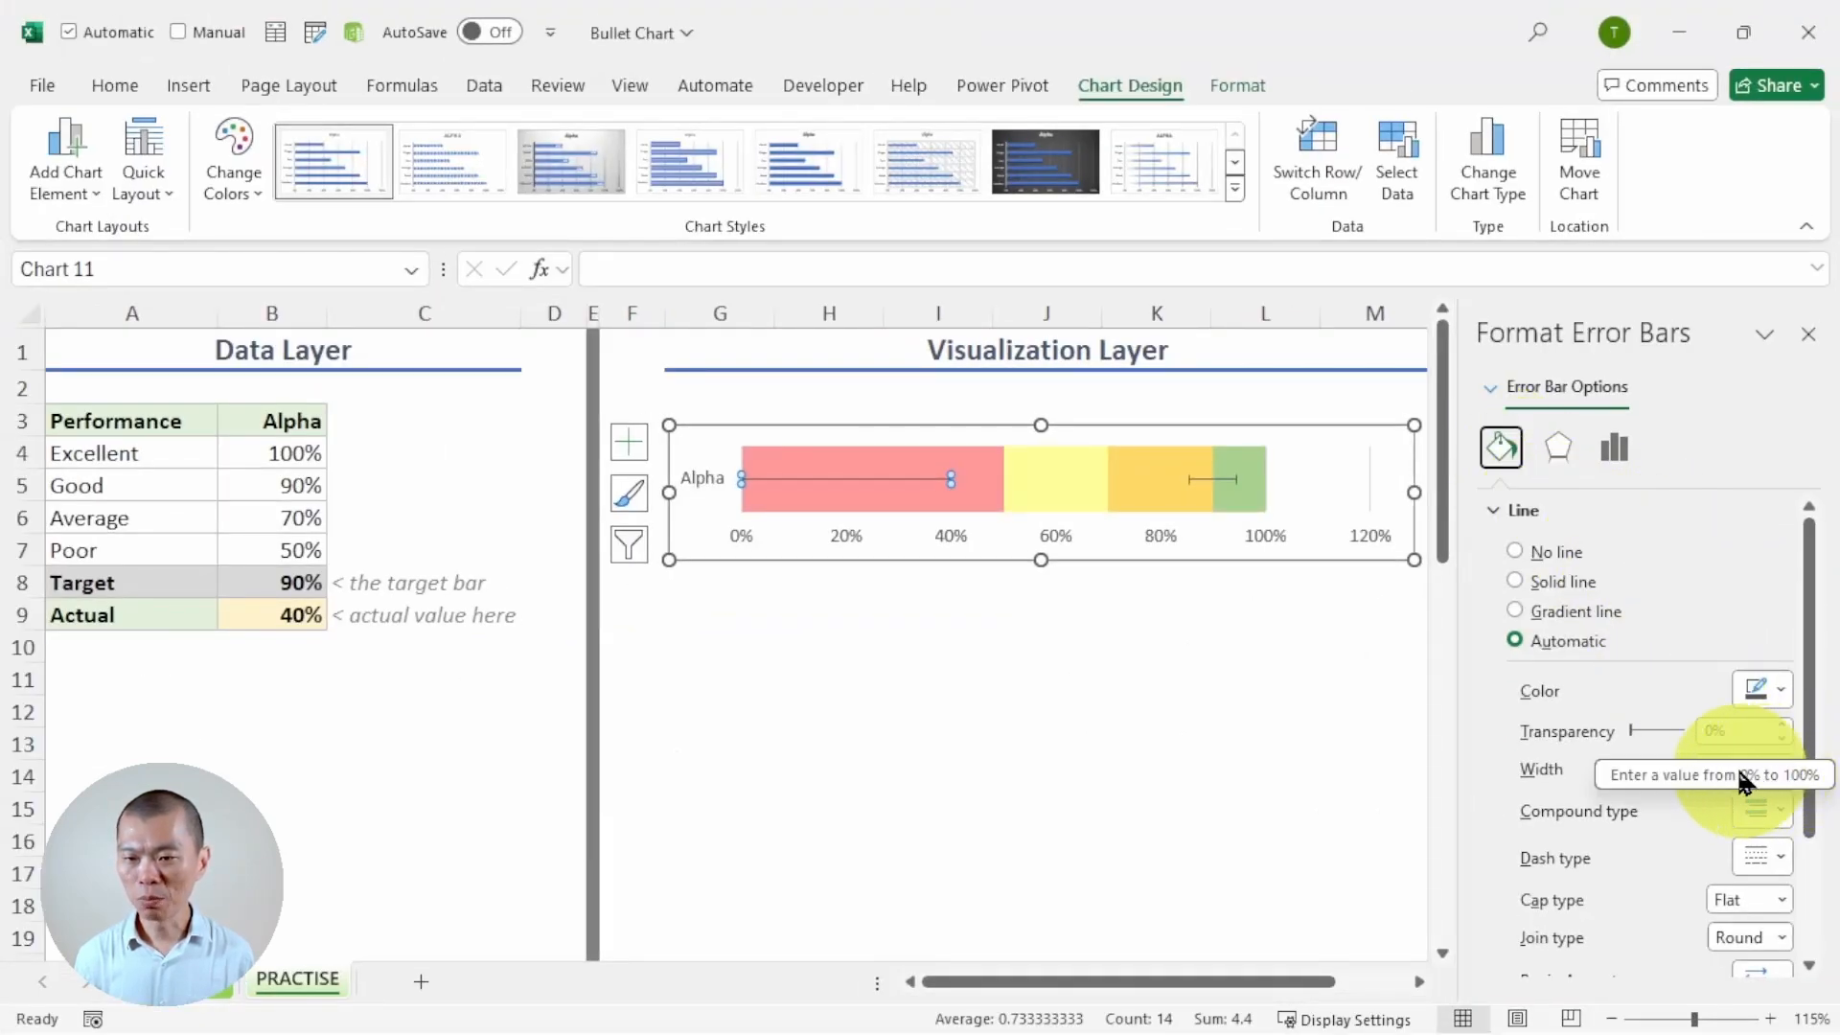
left_click(1704, 767)
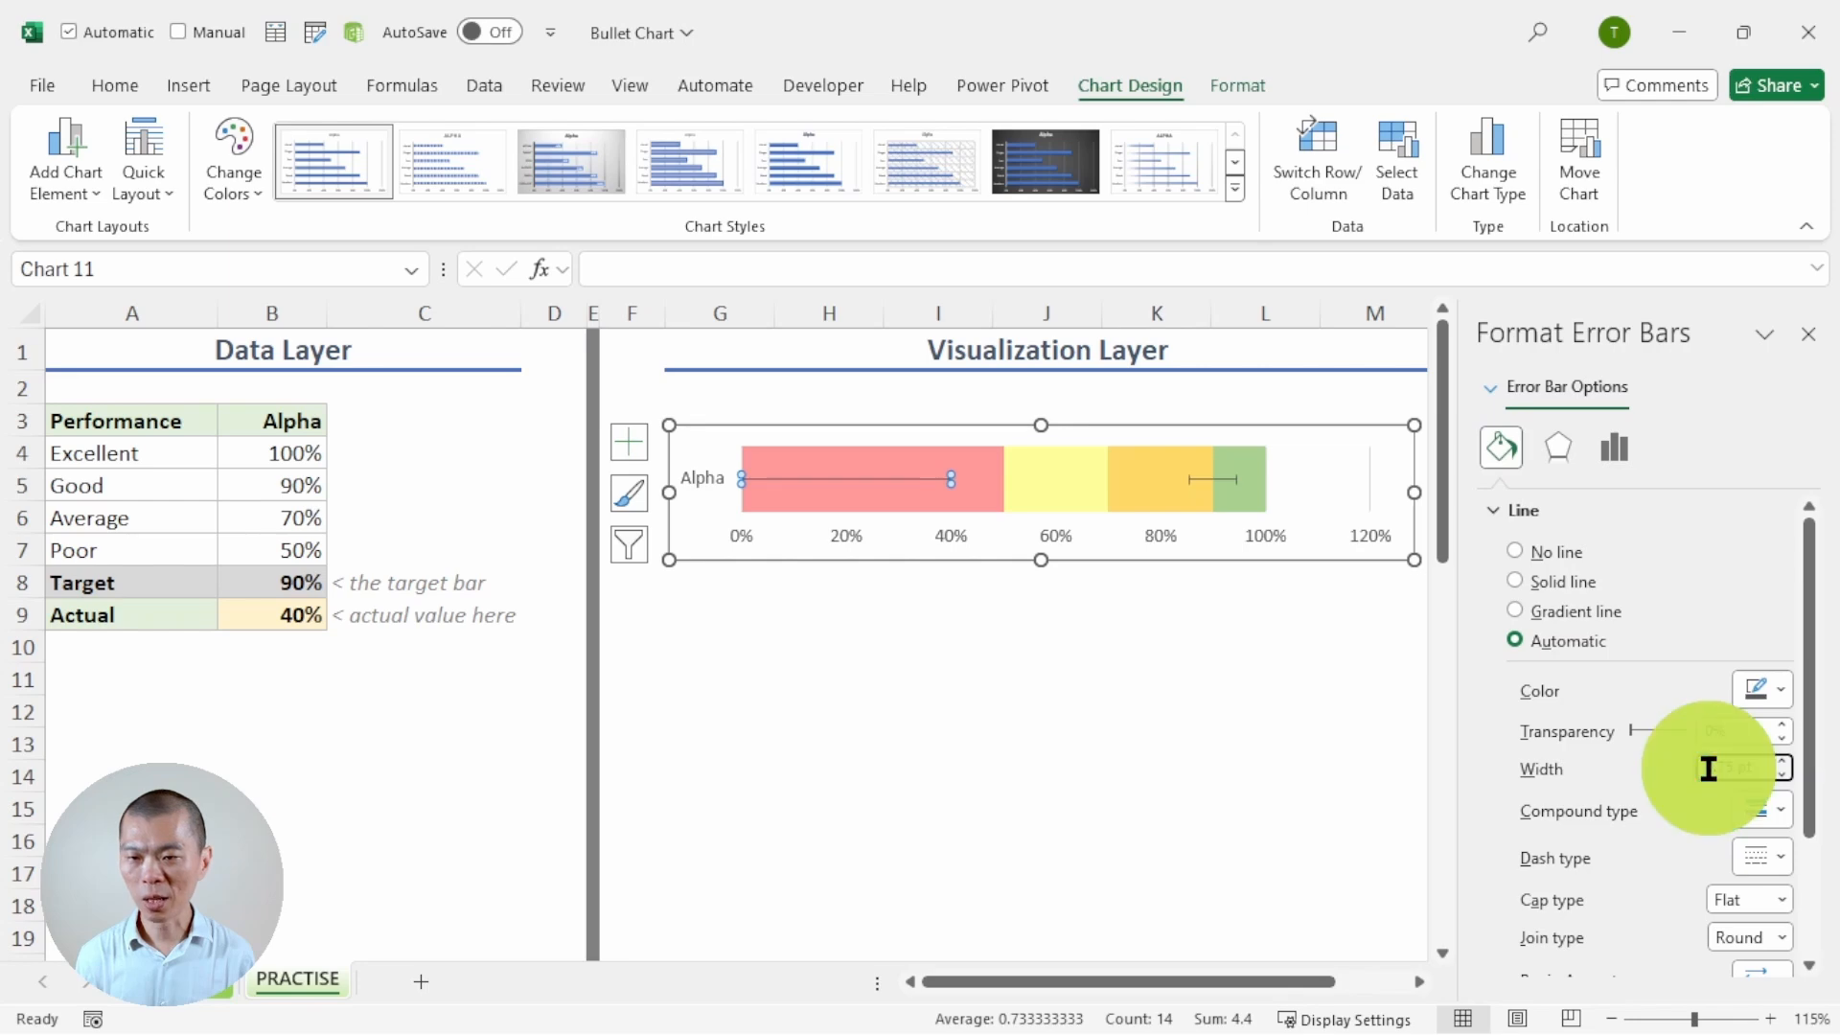
type("10")
key("Return")
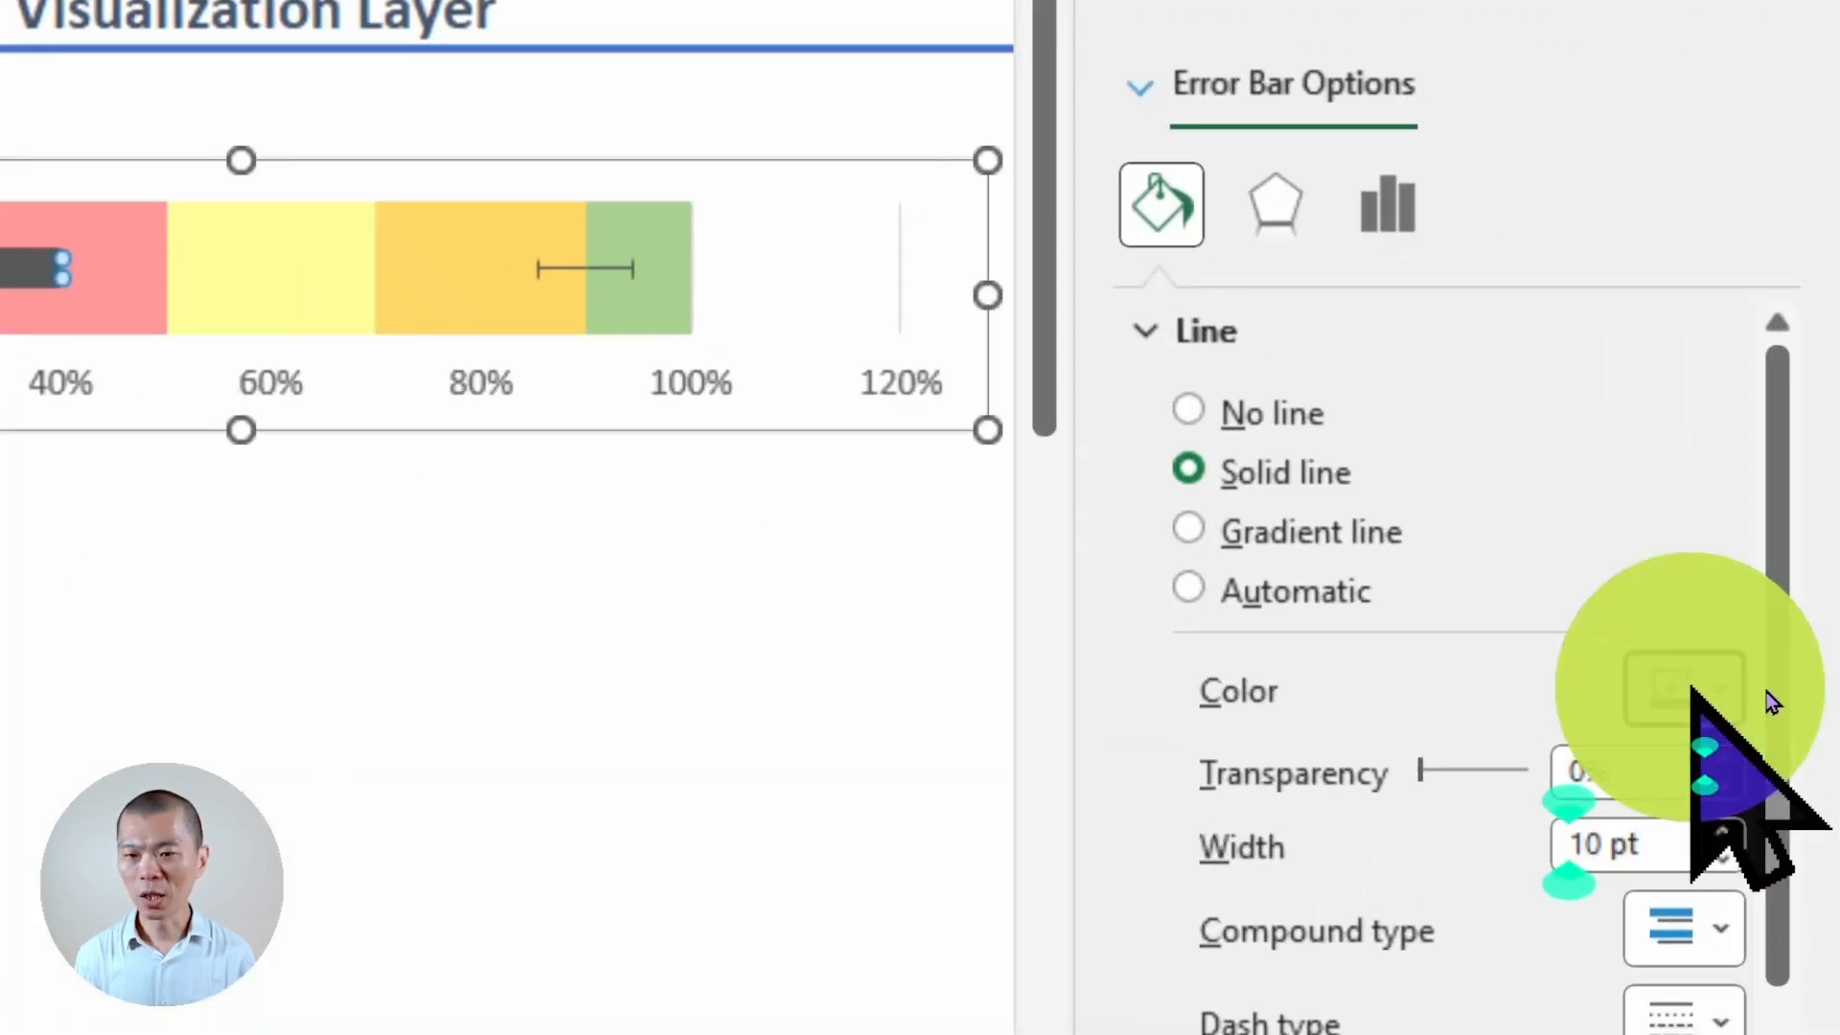
left_click(1764, 689)
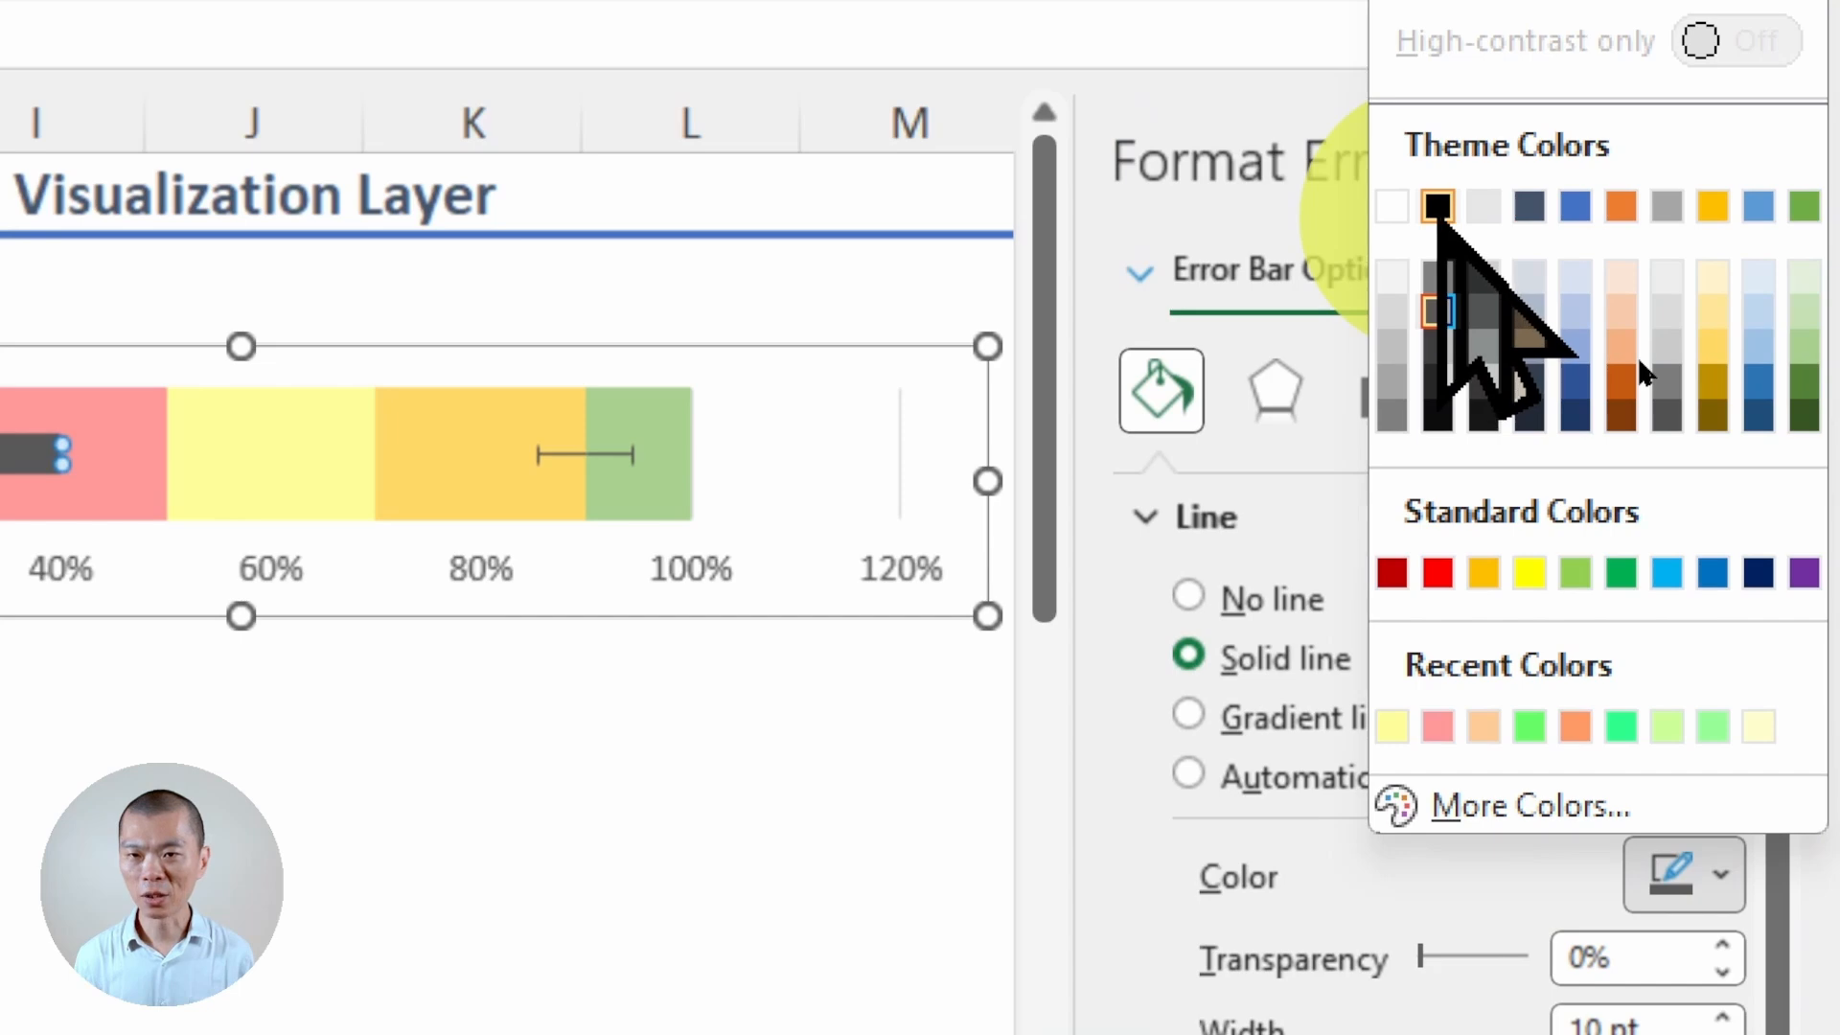
left_click(1438, 206)
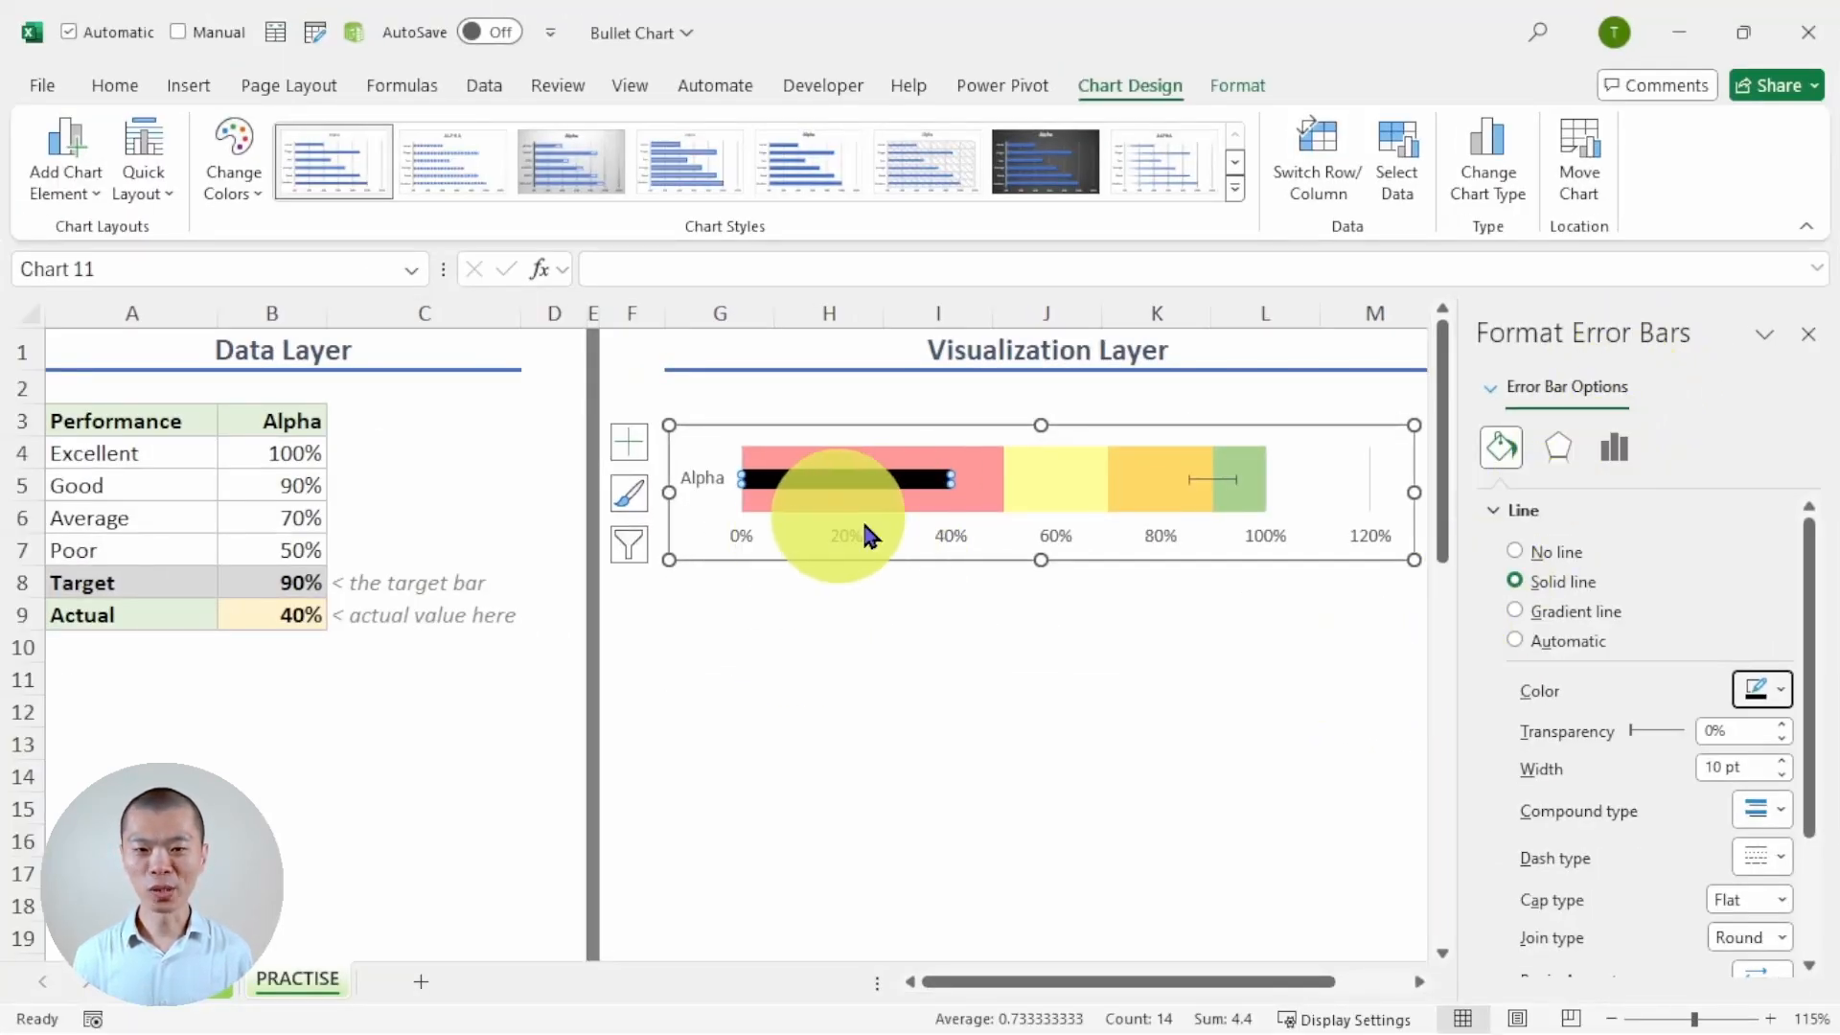
Step: Set the line width of the Target series error bar to 50 pt
left_click(1229, 482)
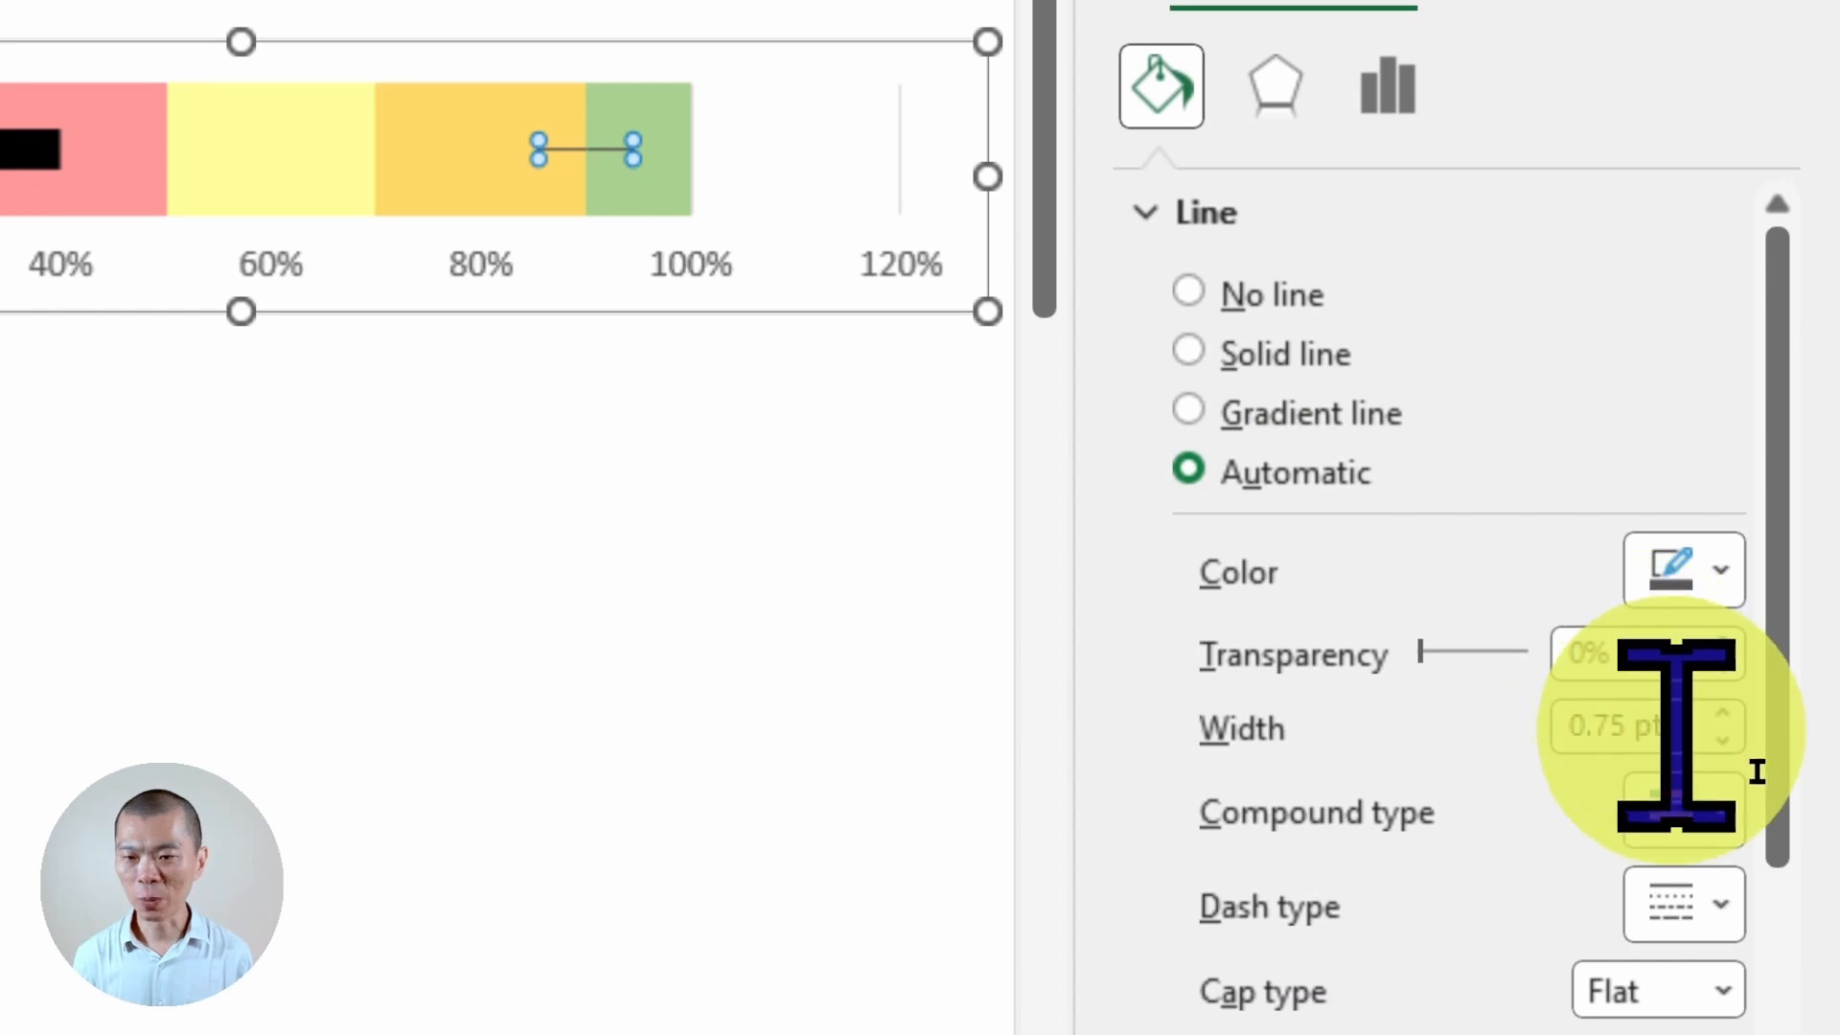
left_click(1676, 729)
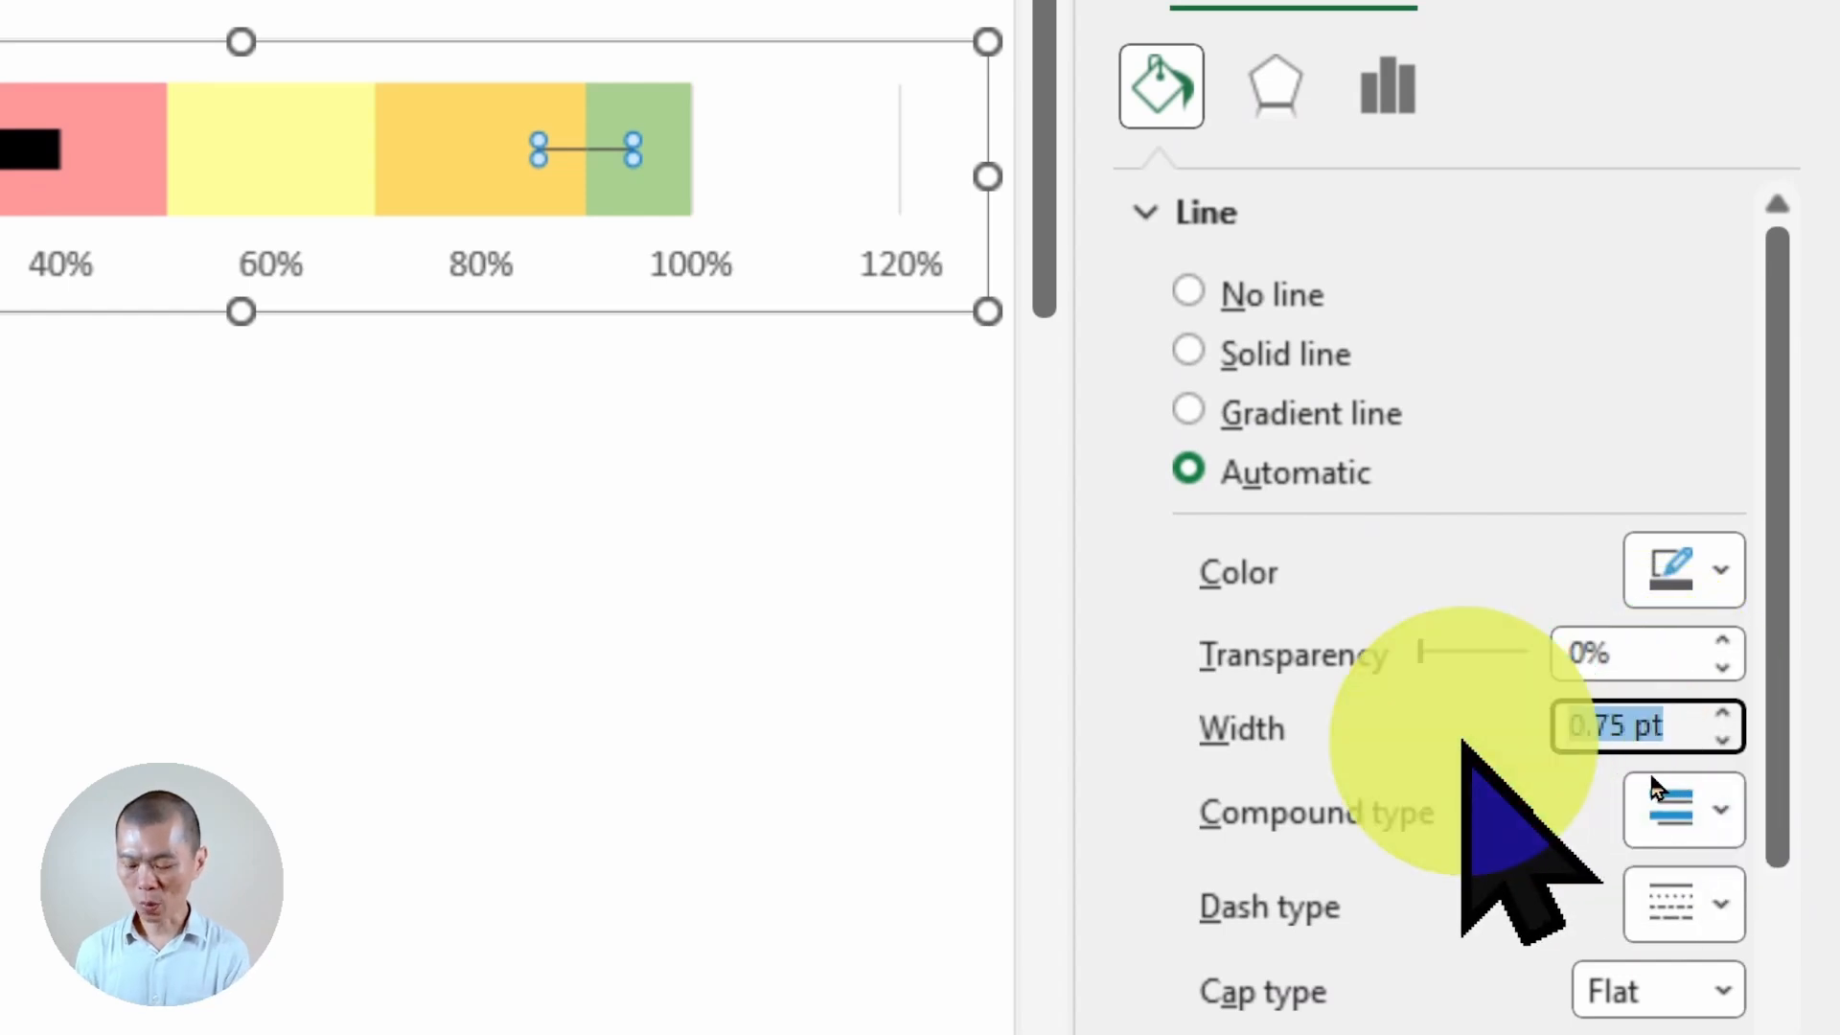
type("50")
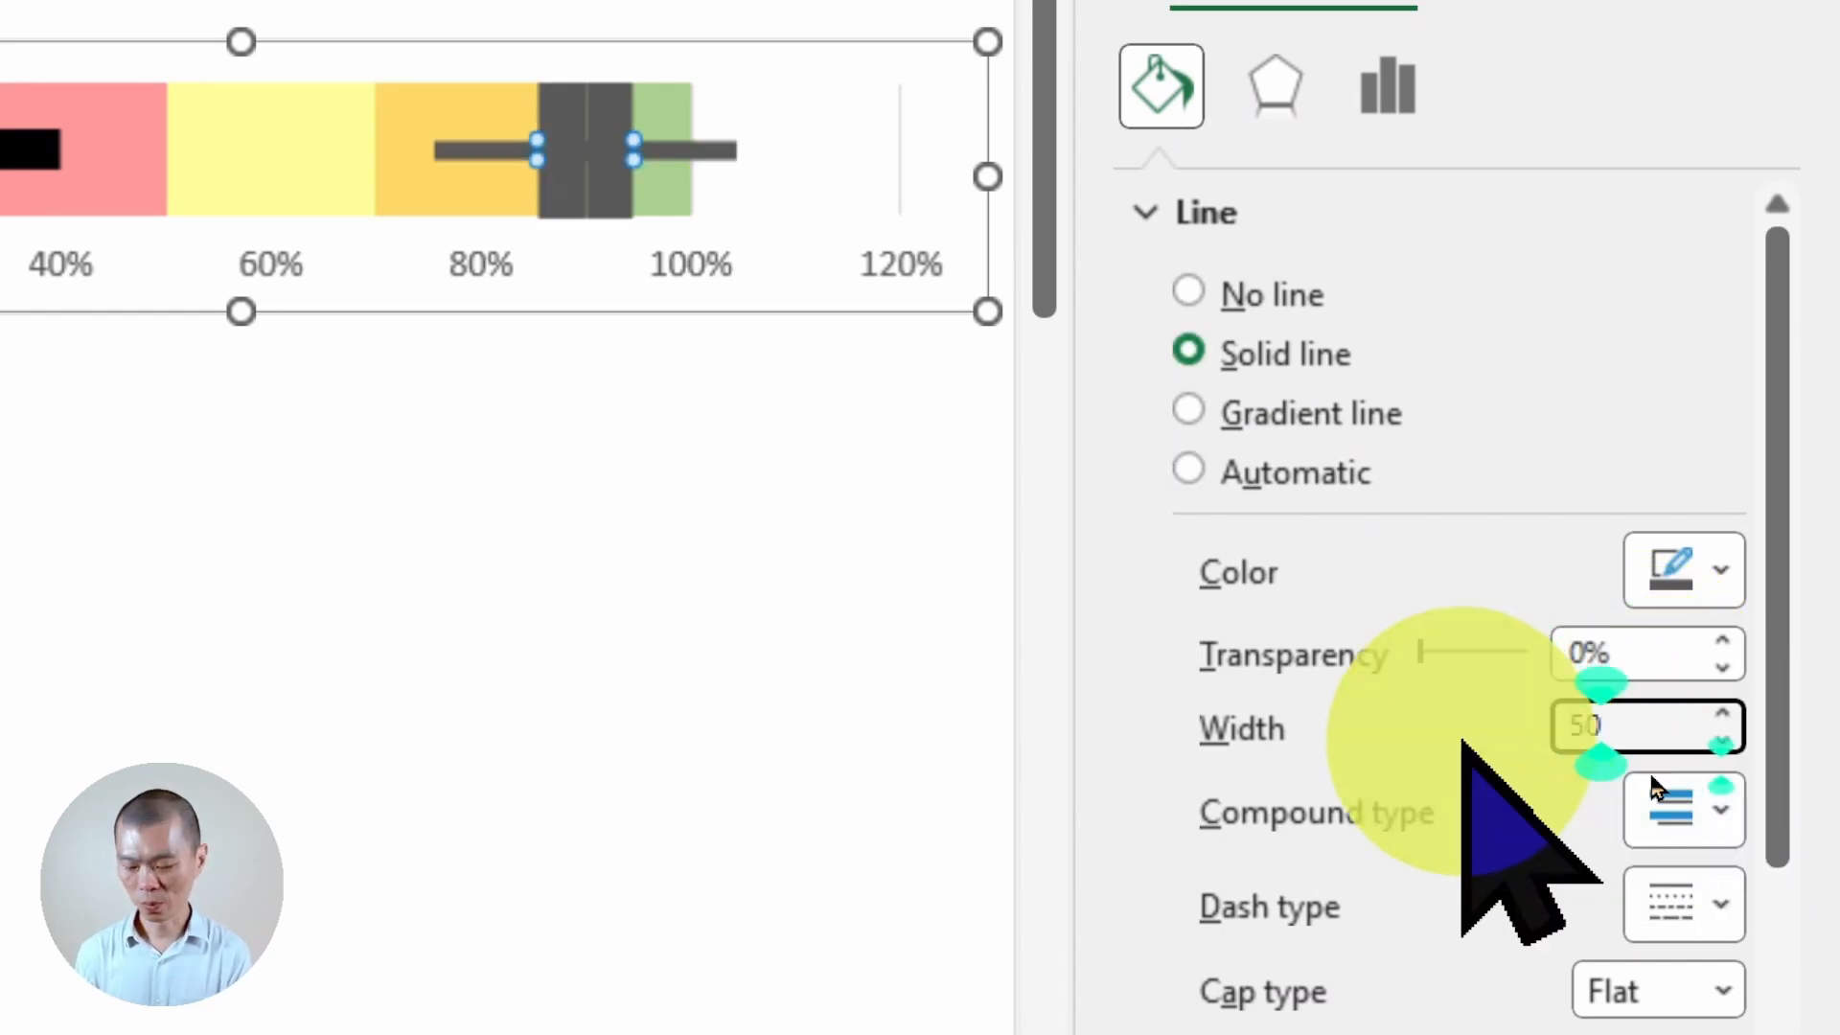
key("Return")
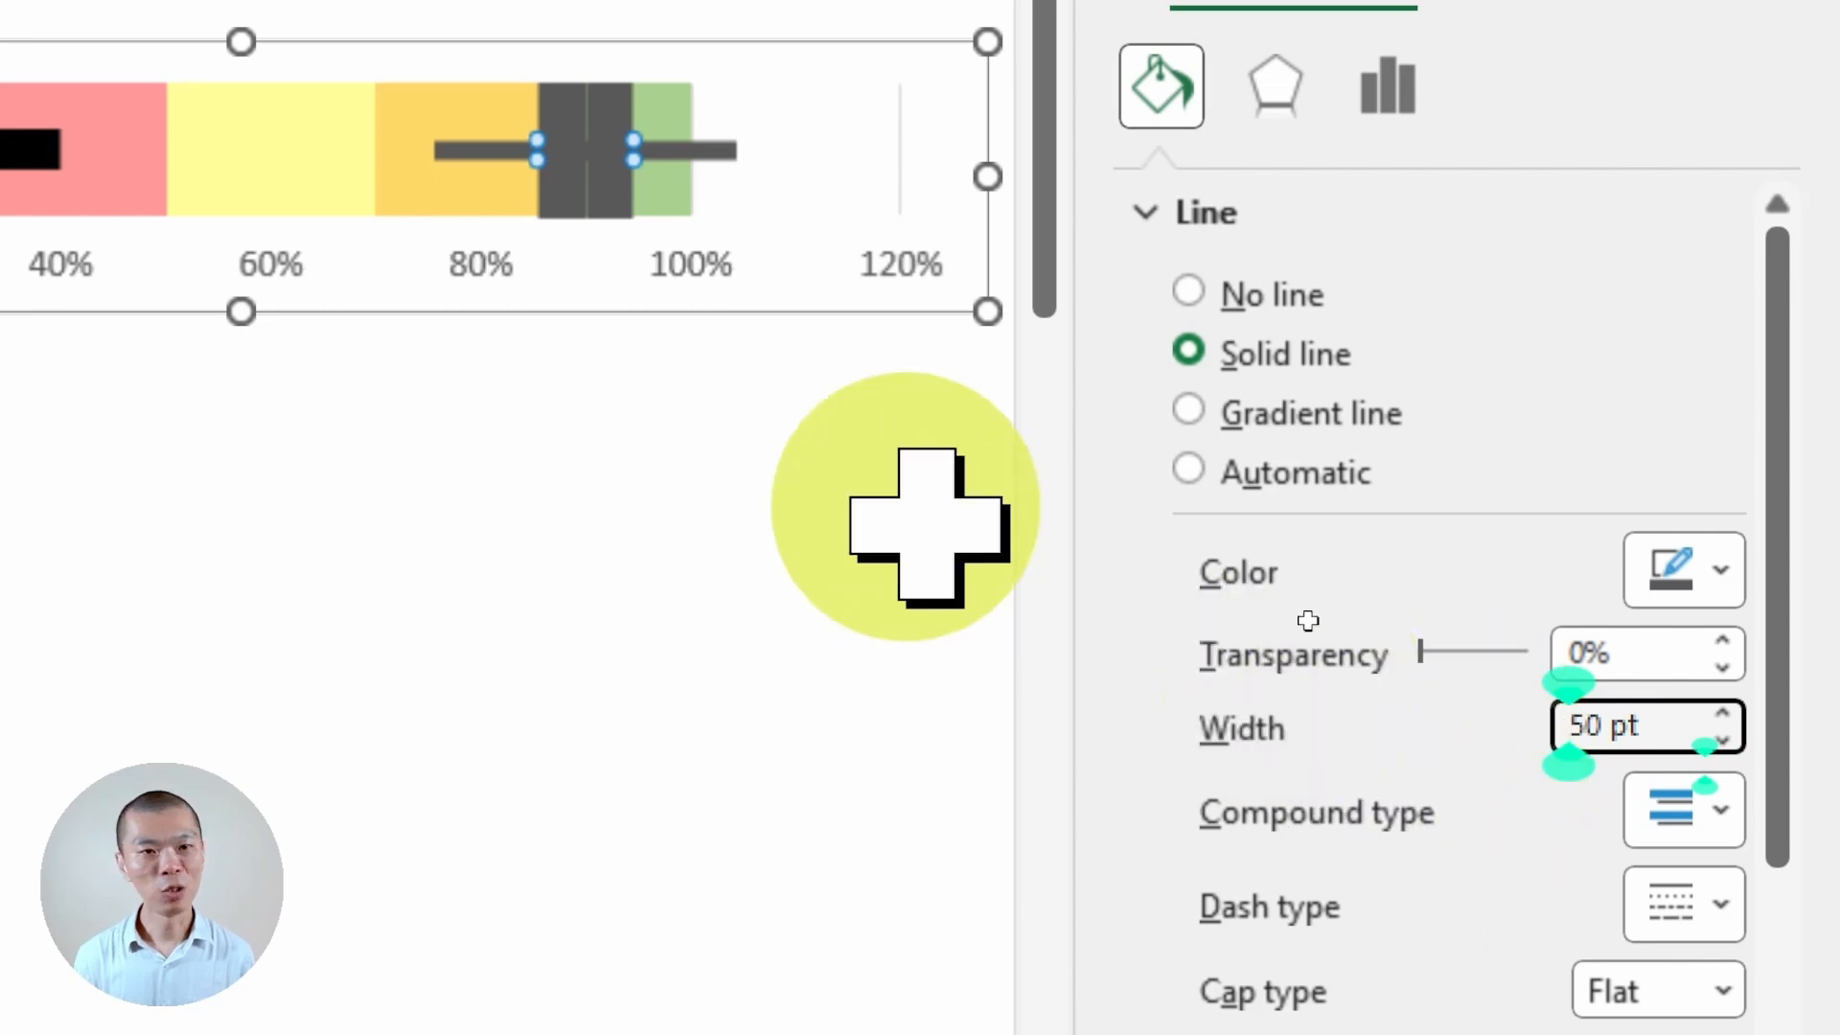
Step: Set the Target error bar to the Plus direction with the No Cap end style
mouse_move(575, 201)
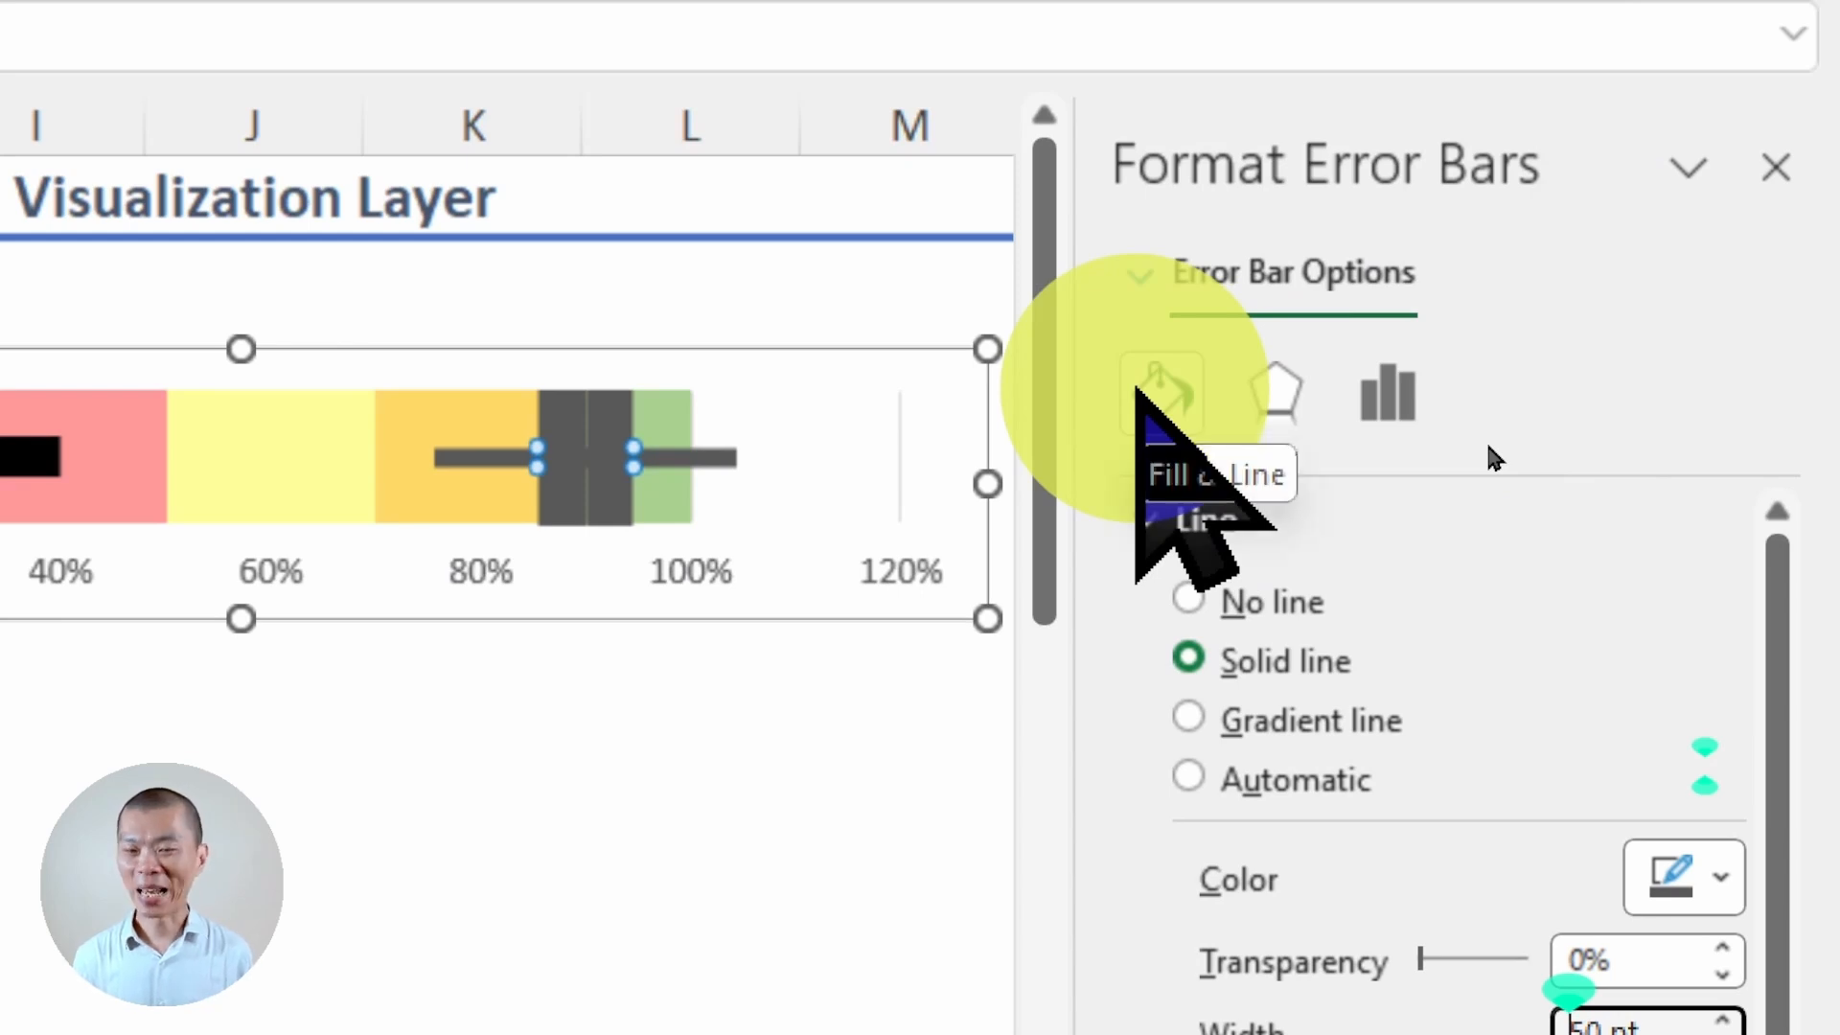
left_click(1387, 393)
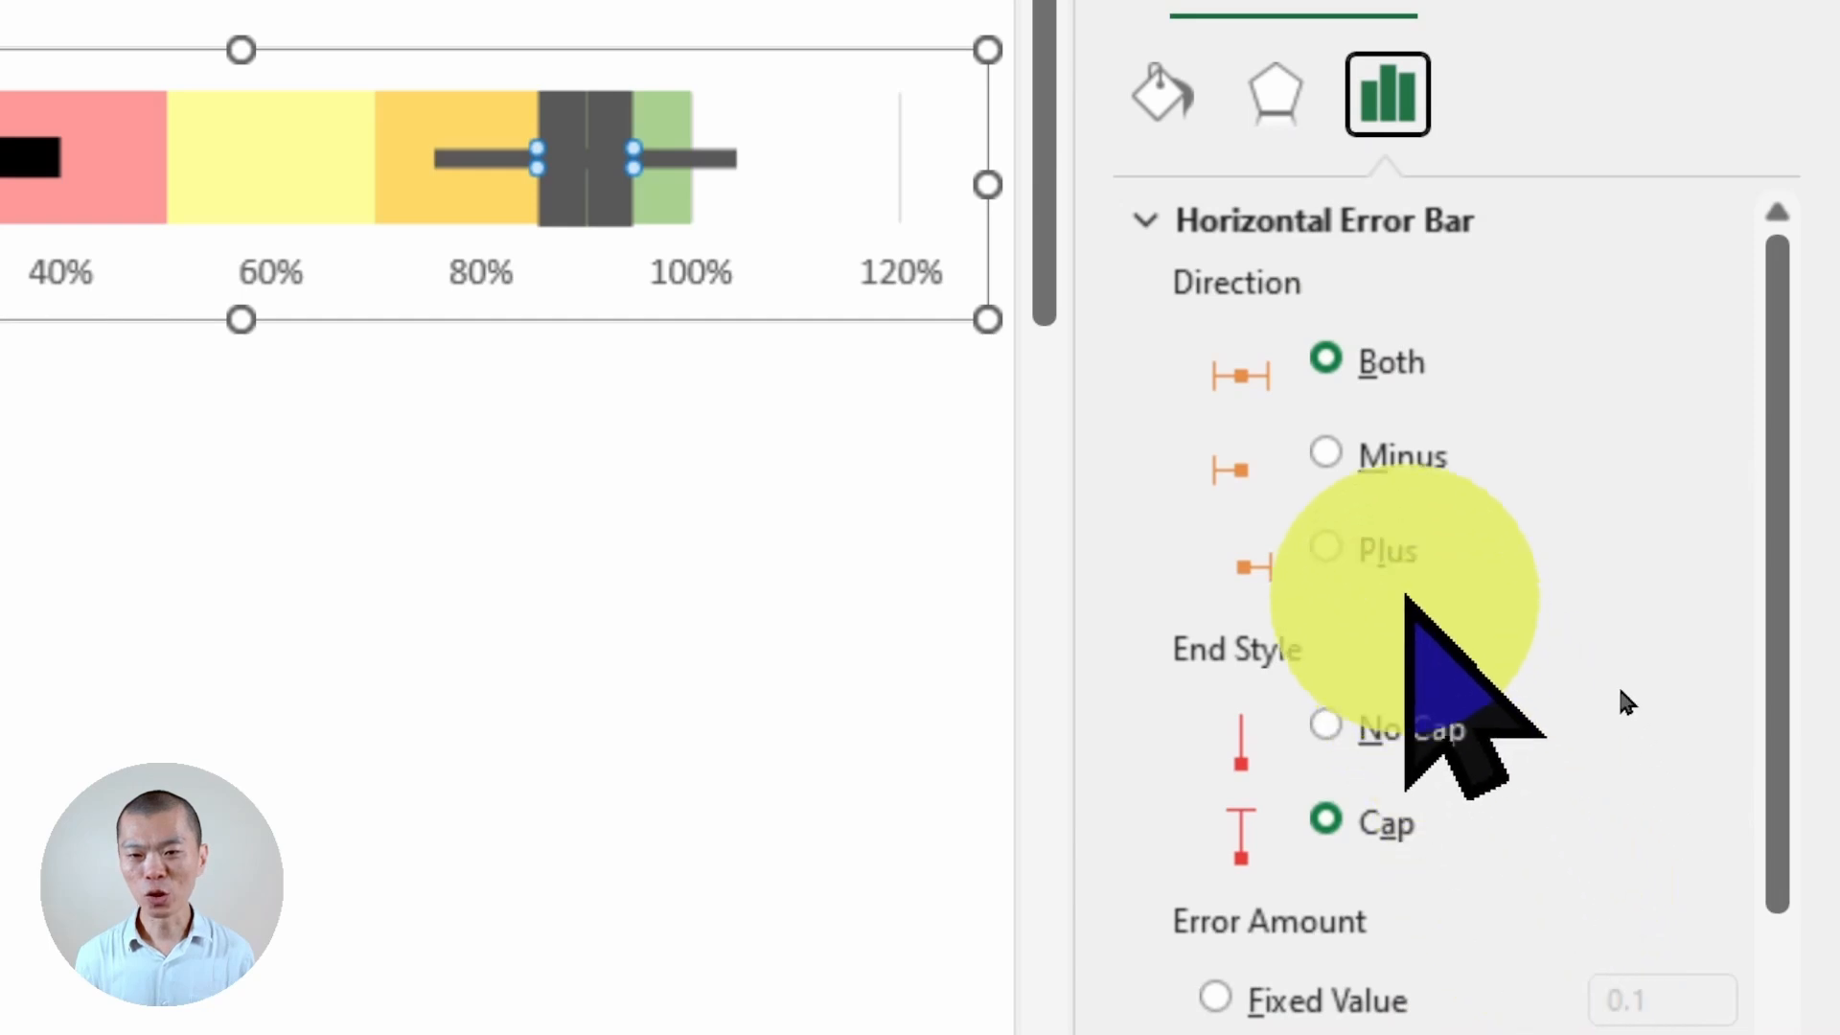
left_click(1392, 560)
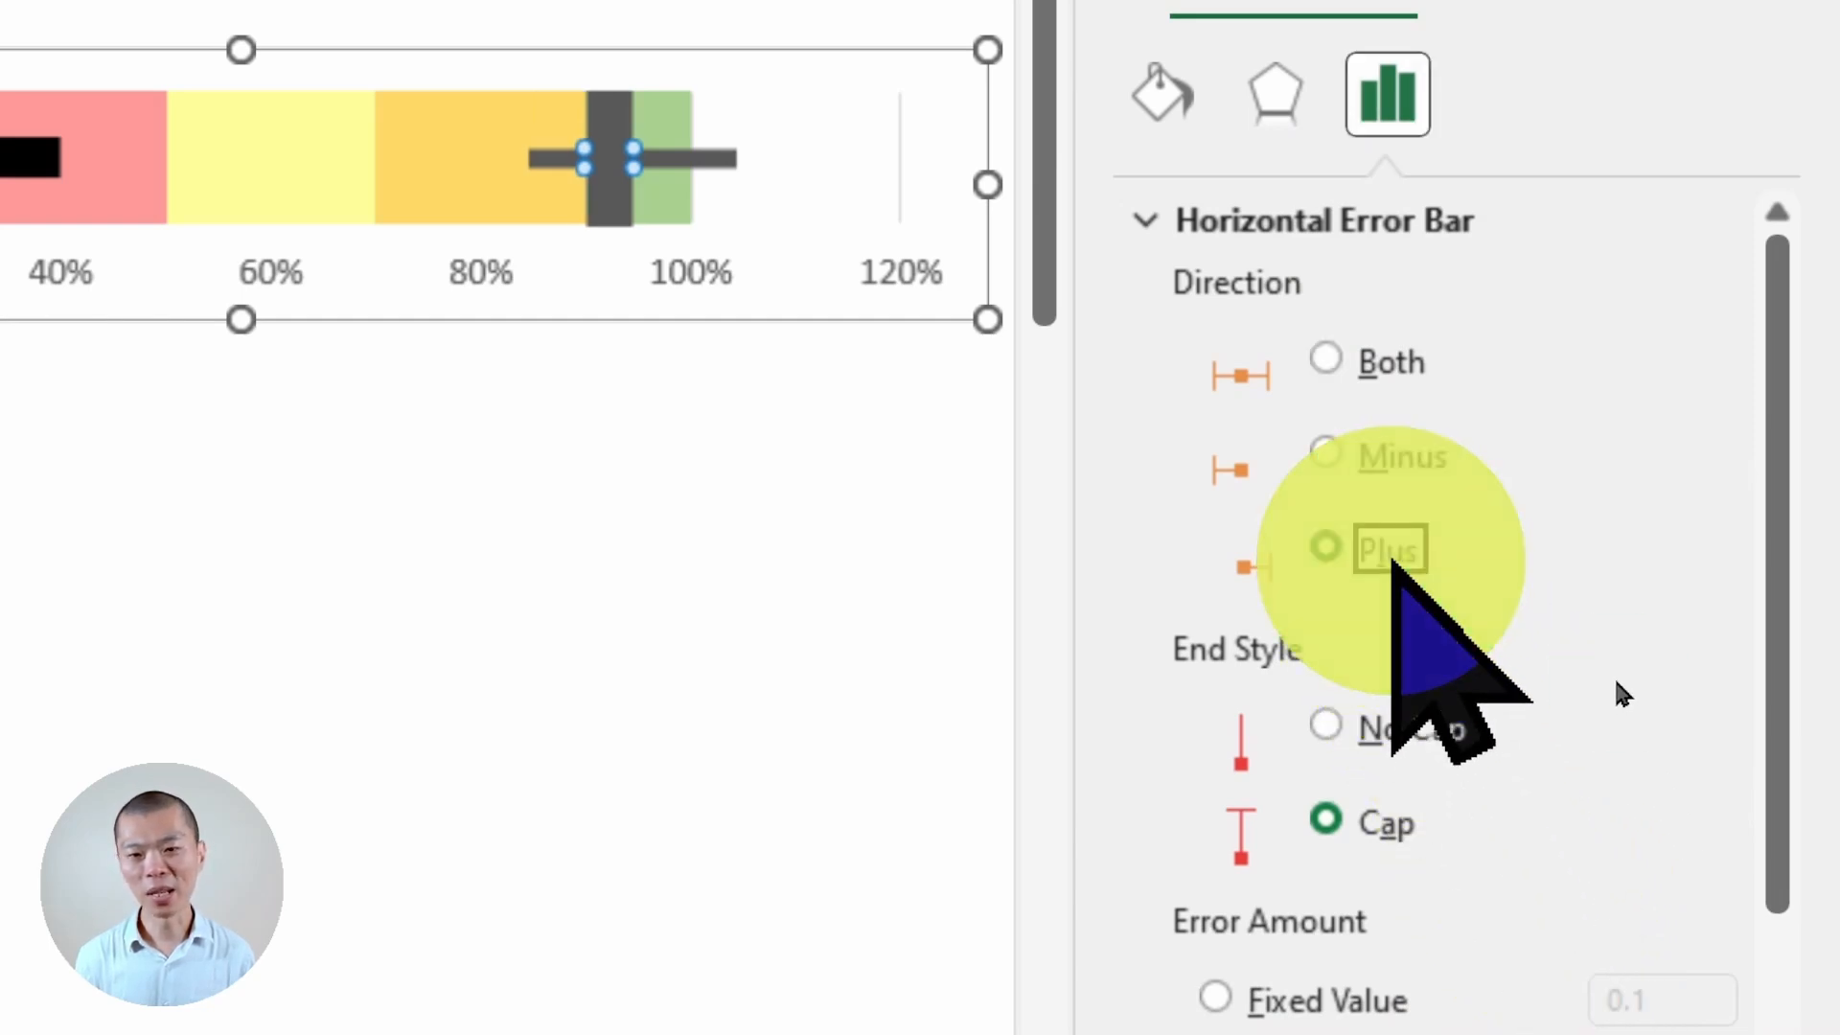
left_click(1401, 732)
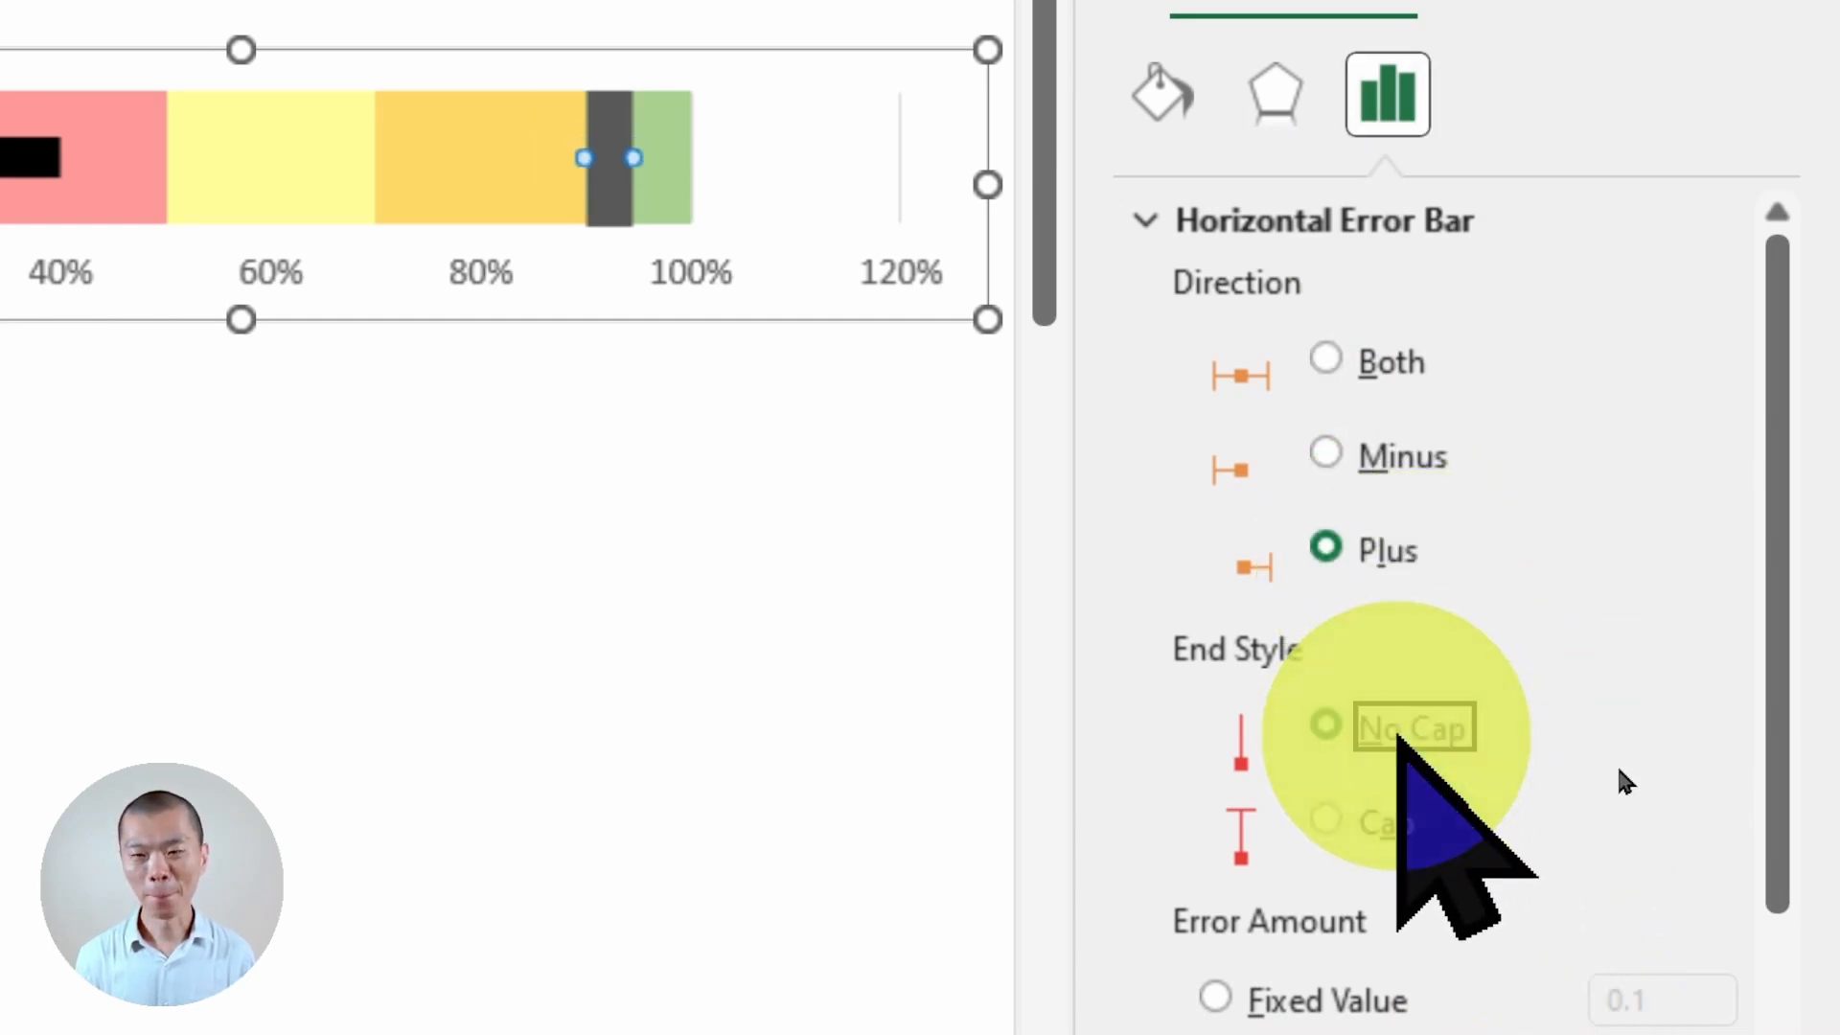
Step: Reduce the Target error bar's percentage error amount to 0.5 for a thin marker
left_click_drag(1778, 588, 1788, 752)
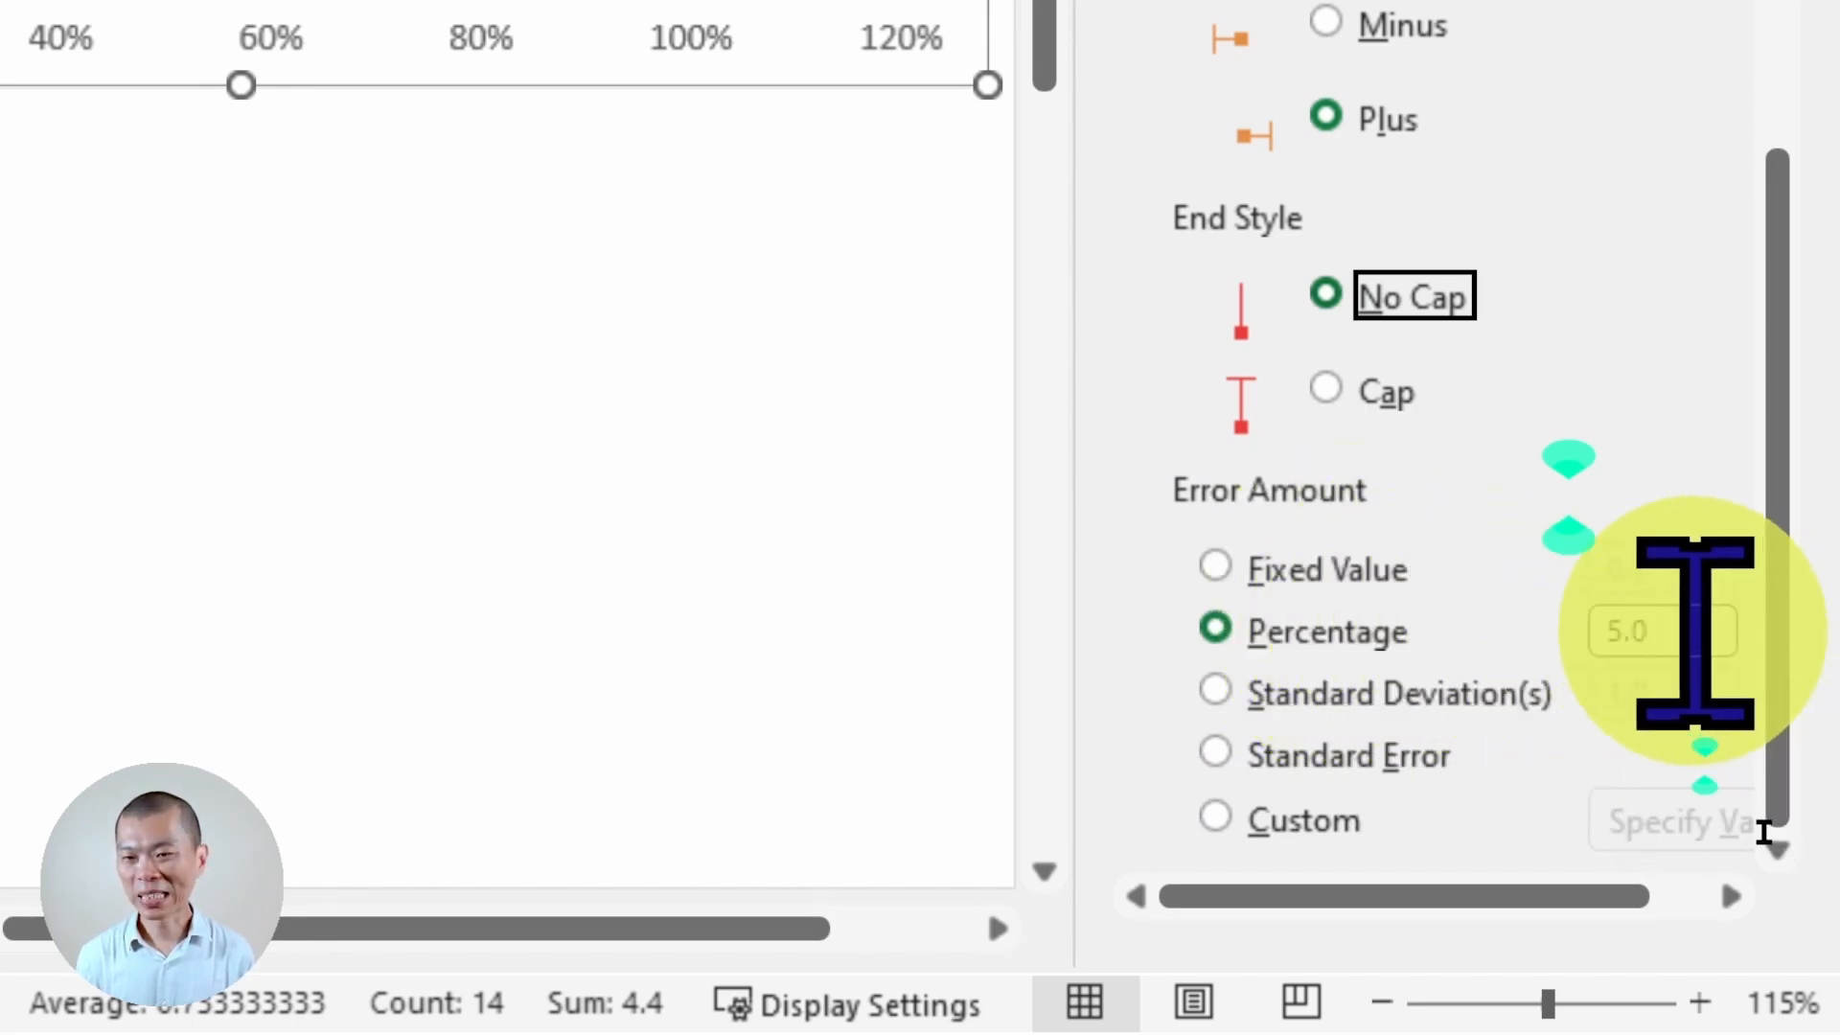
left_click(1657, 631)
type("1")
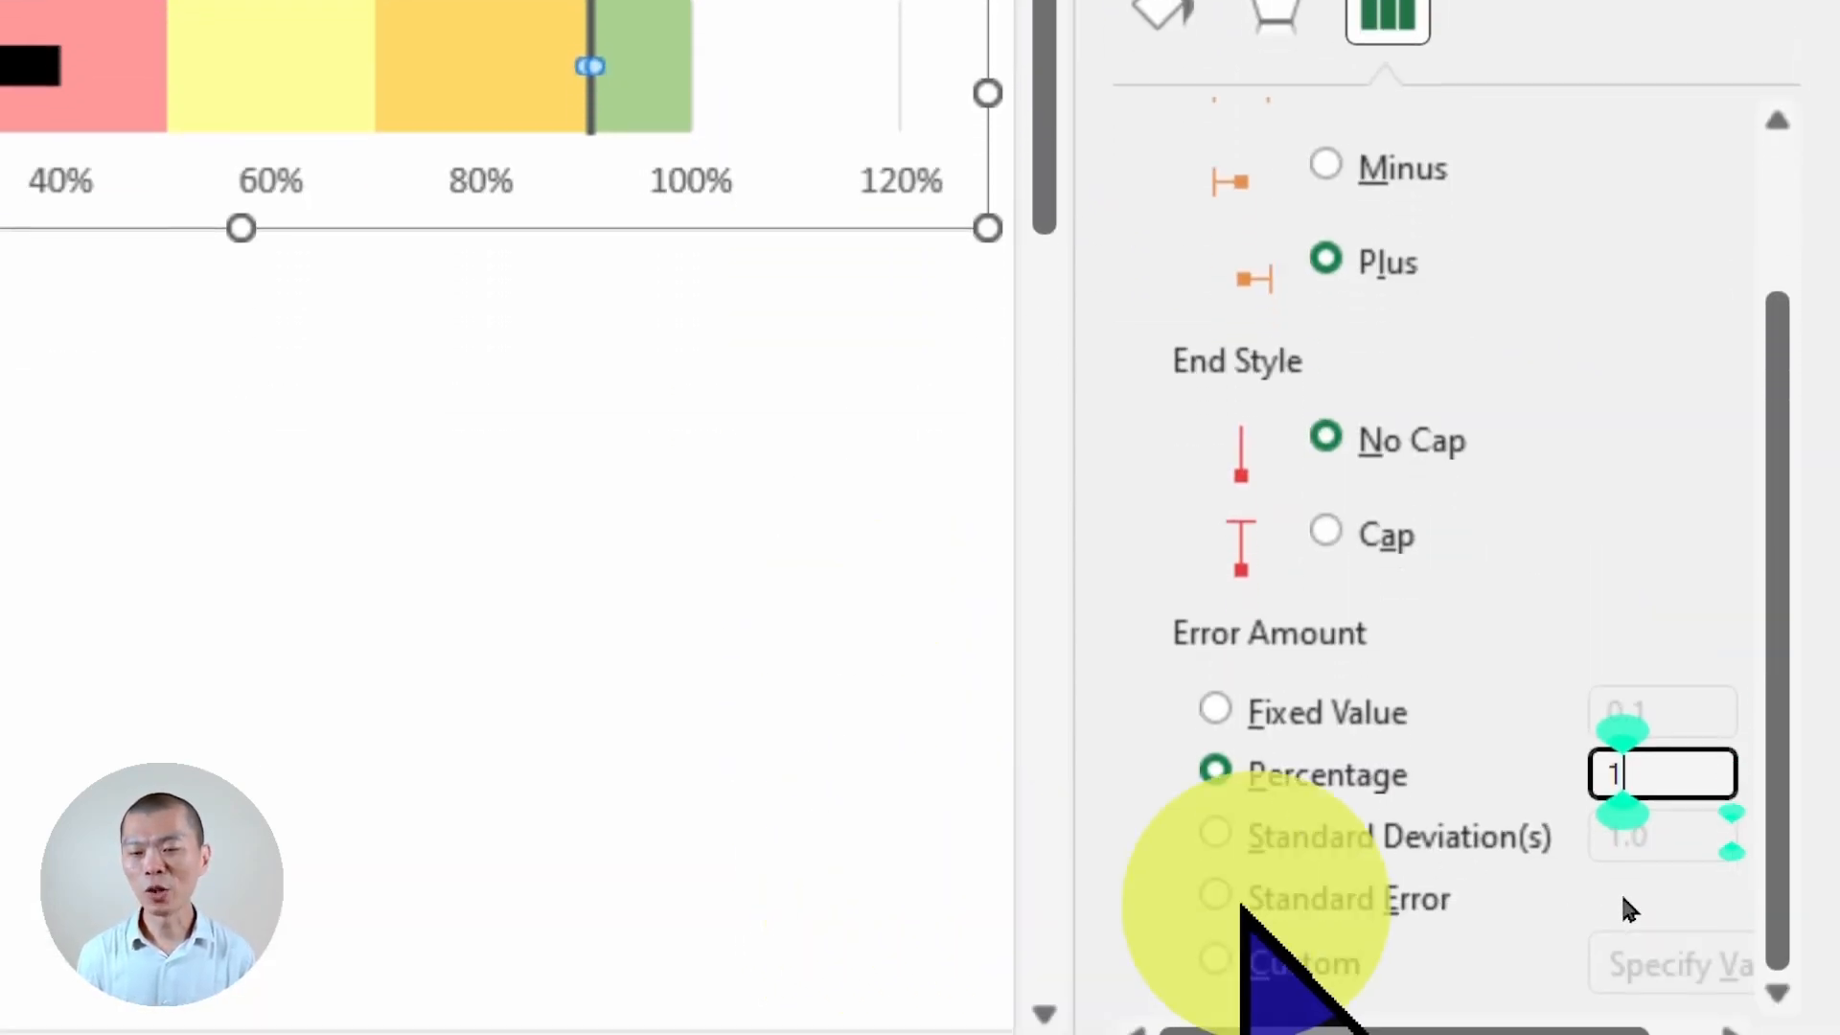
left_click(1664, 775)
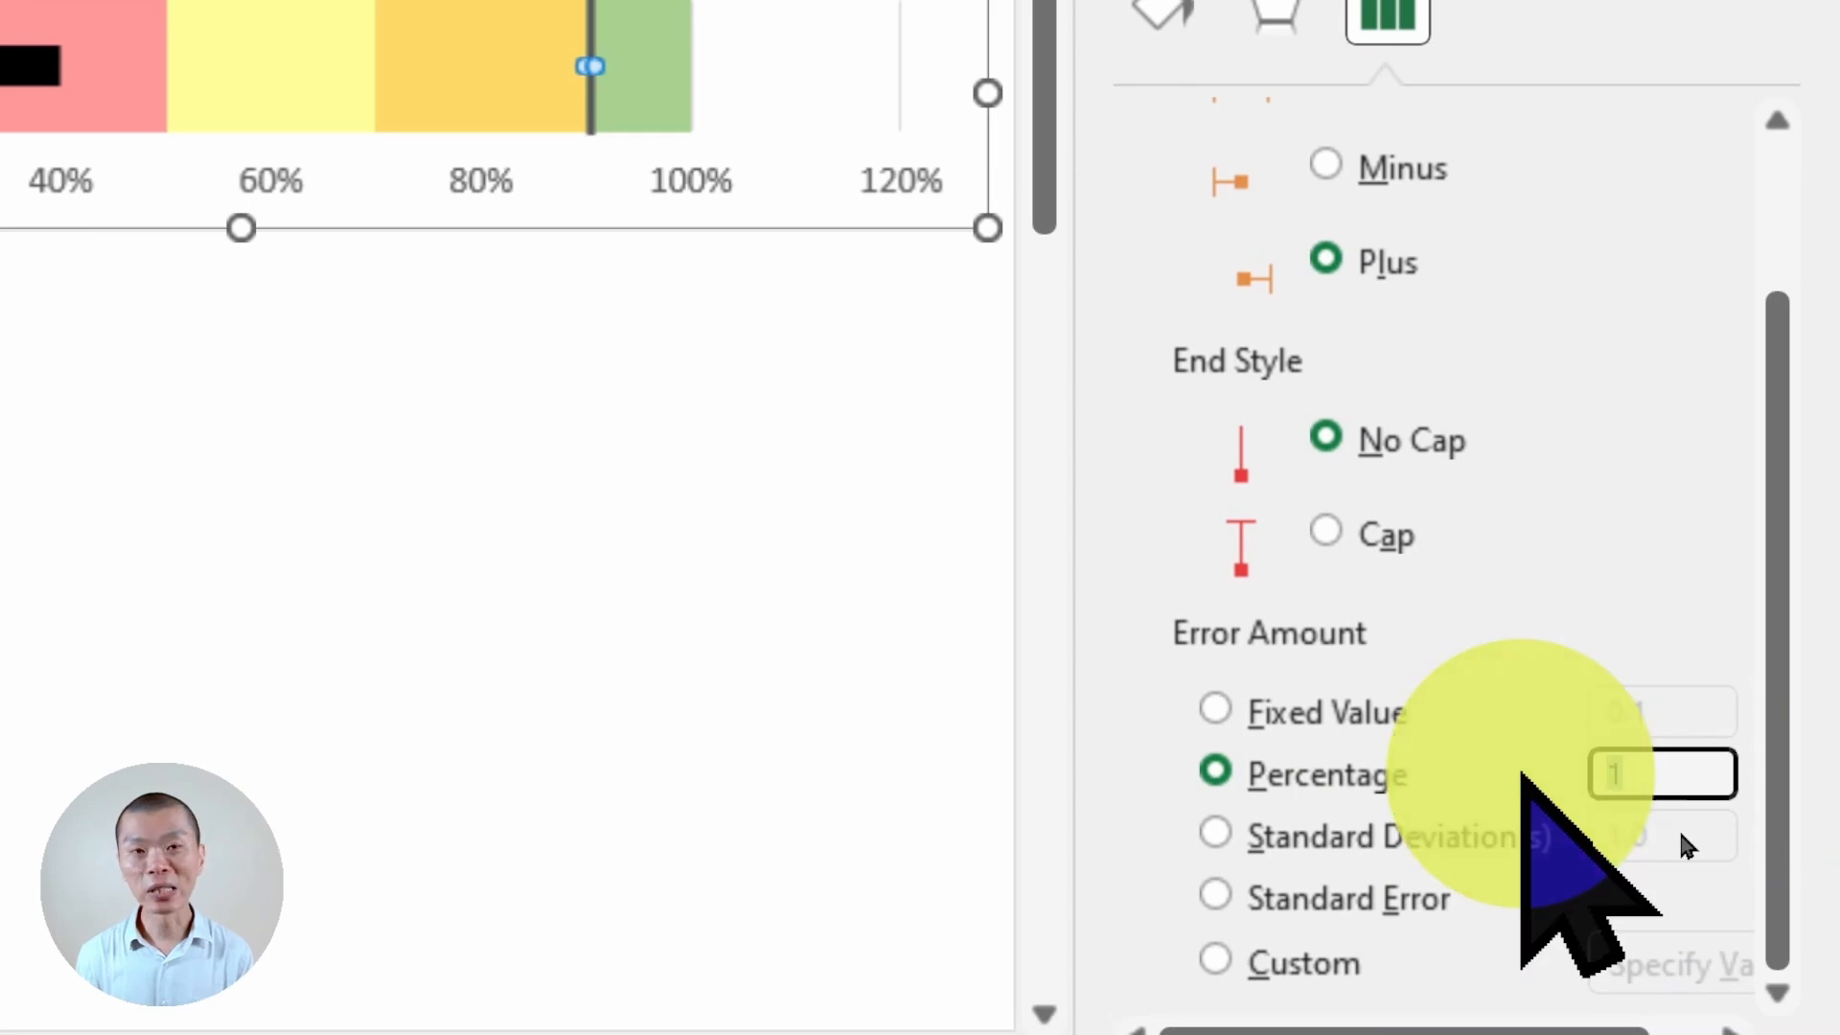
type("0.5")
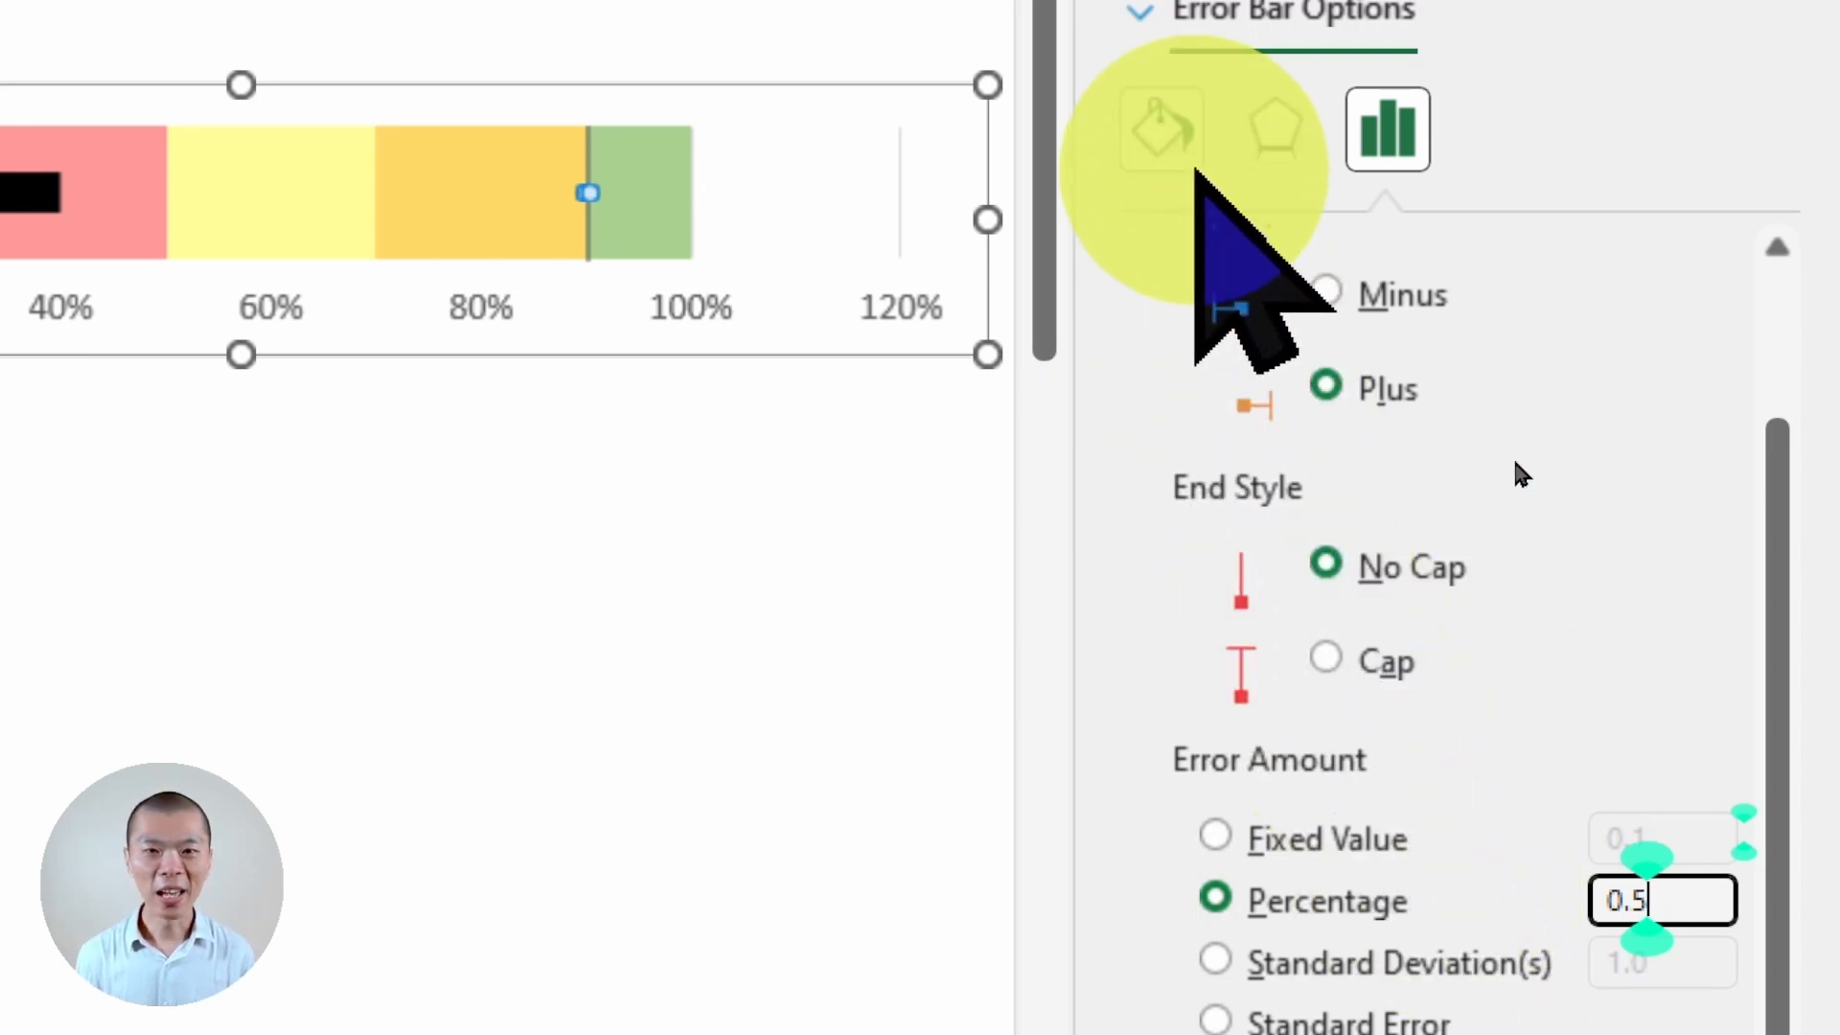
Step: Color the Target error bar black, close its formatting options and deselect the chart
left_click(1162, 146)
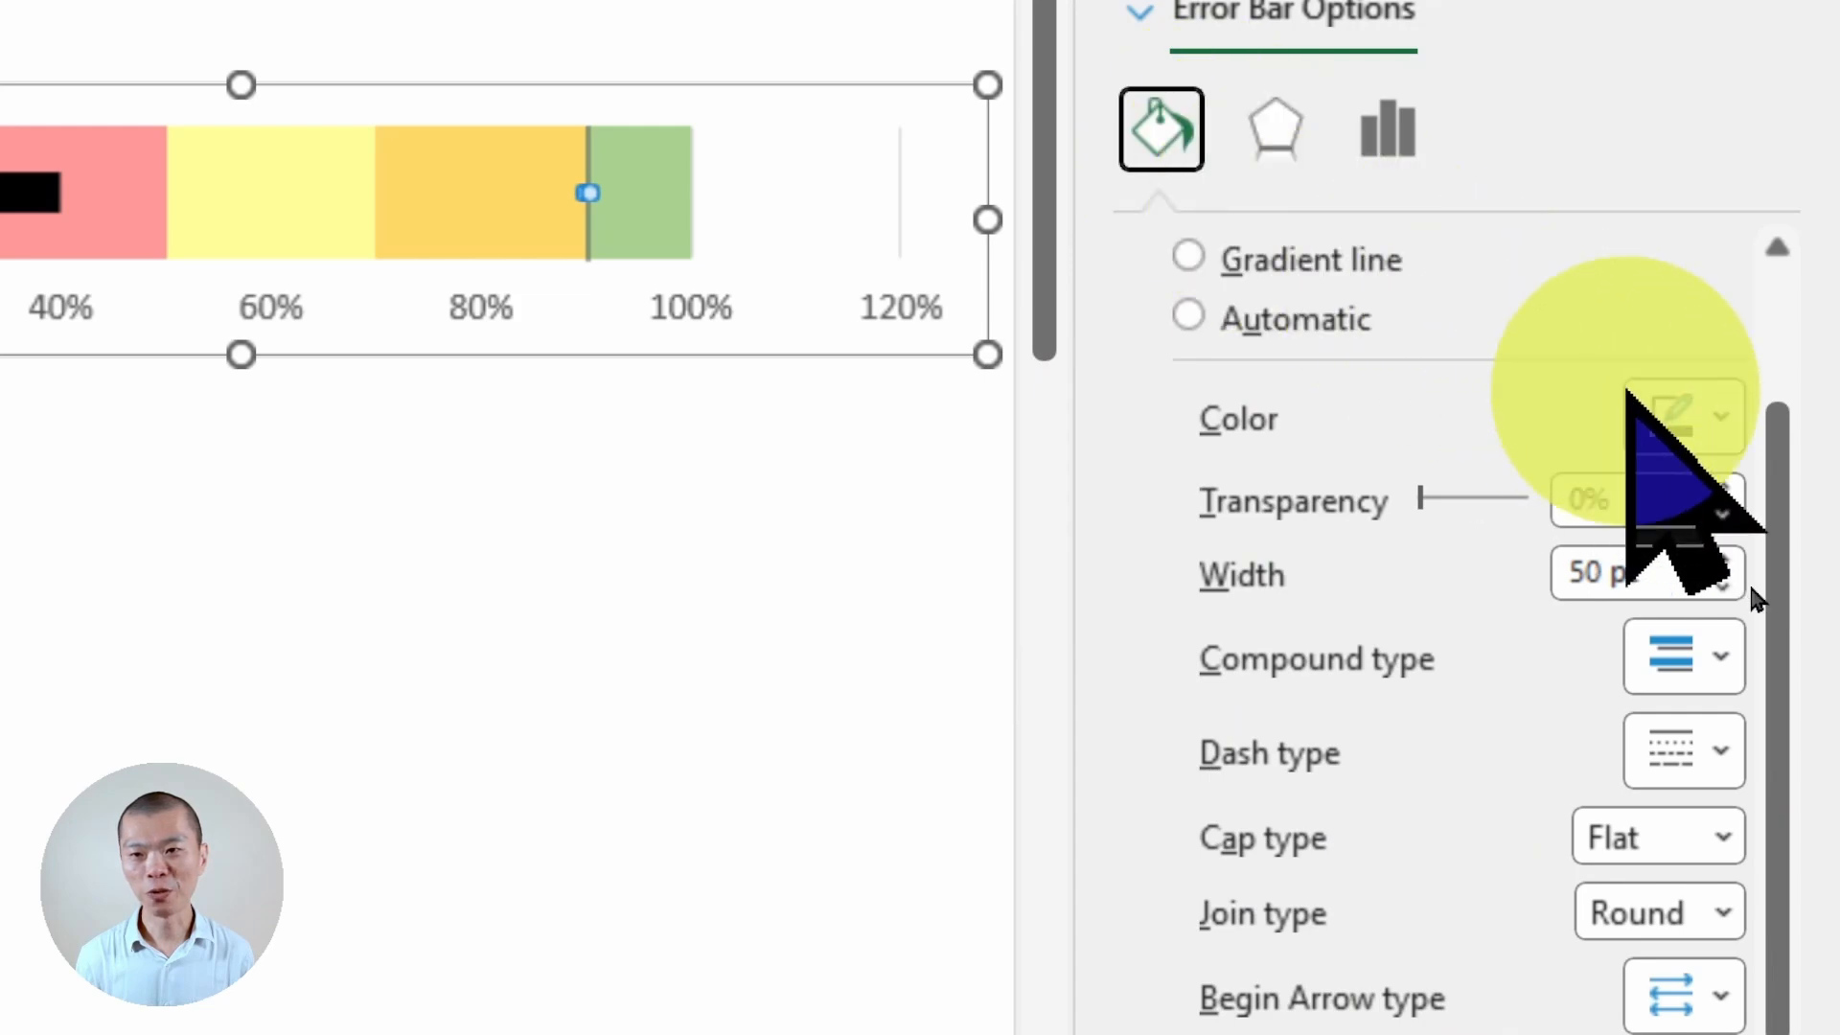
left_click(1698, 429)
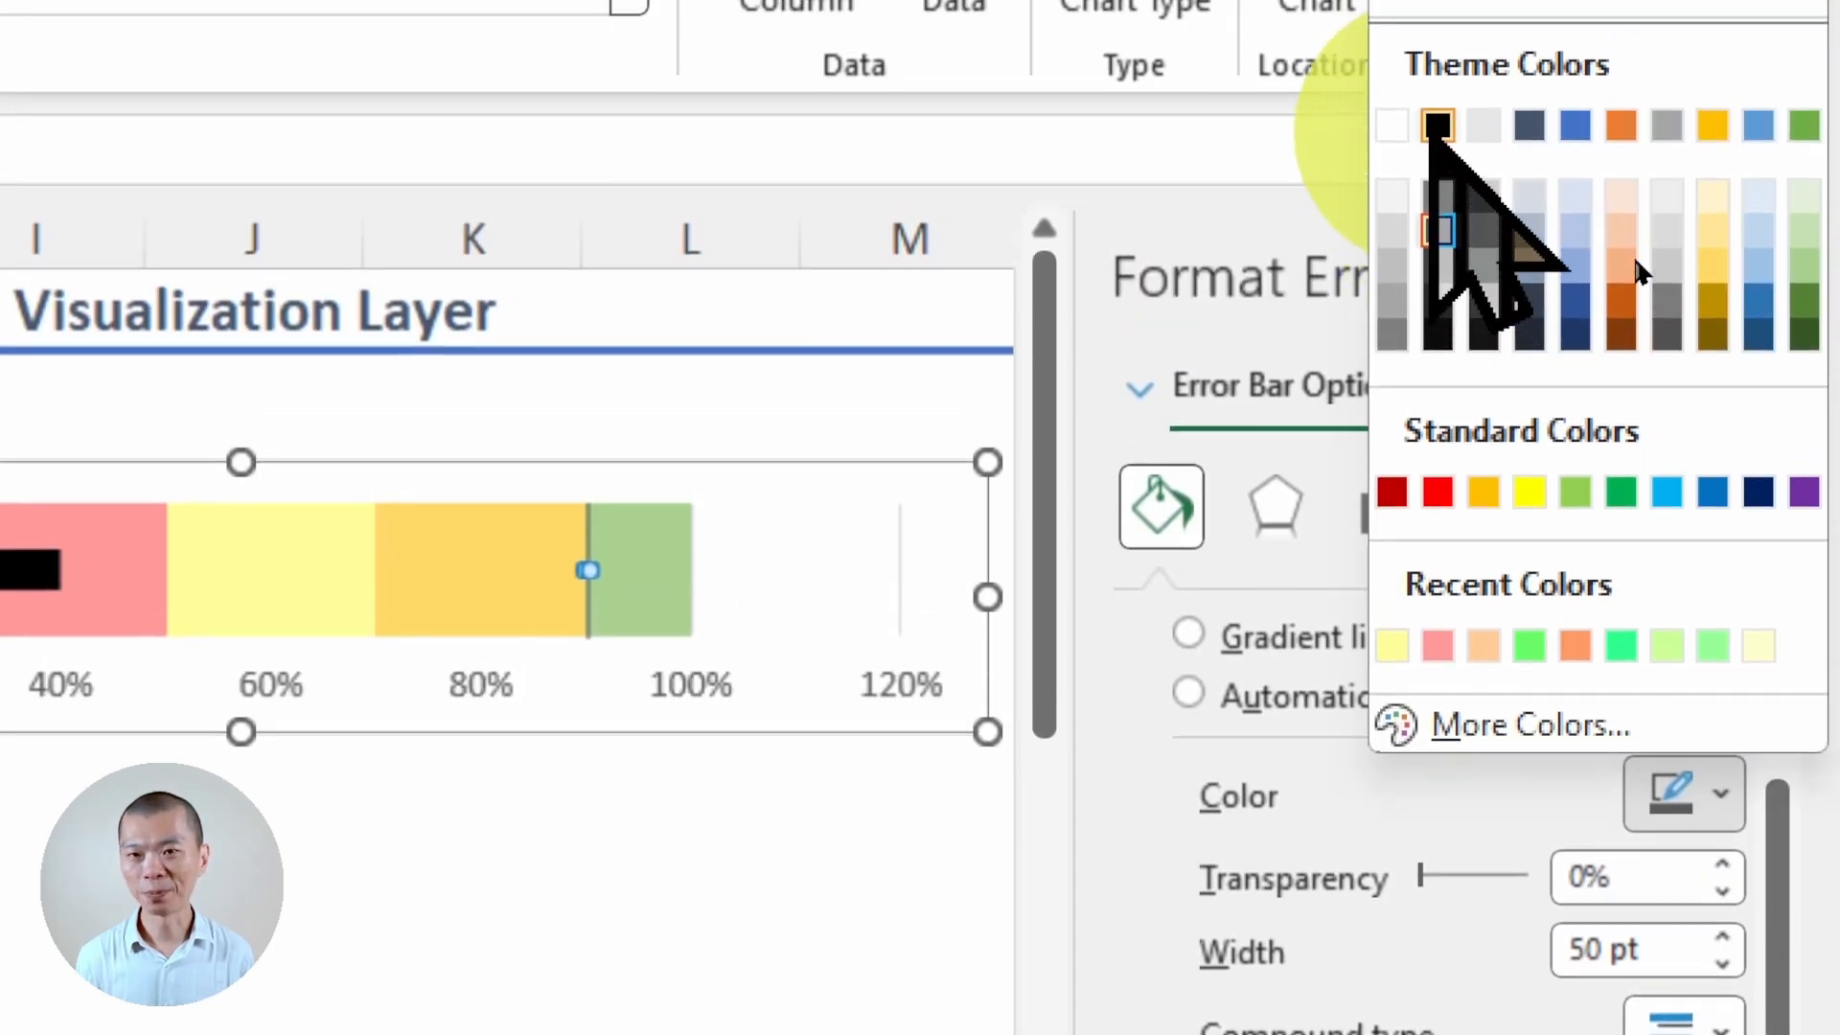
left_click(1437, 126)
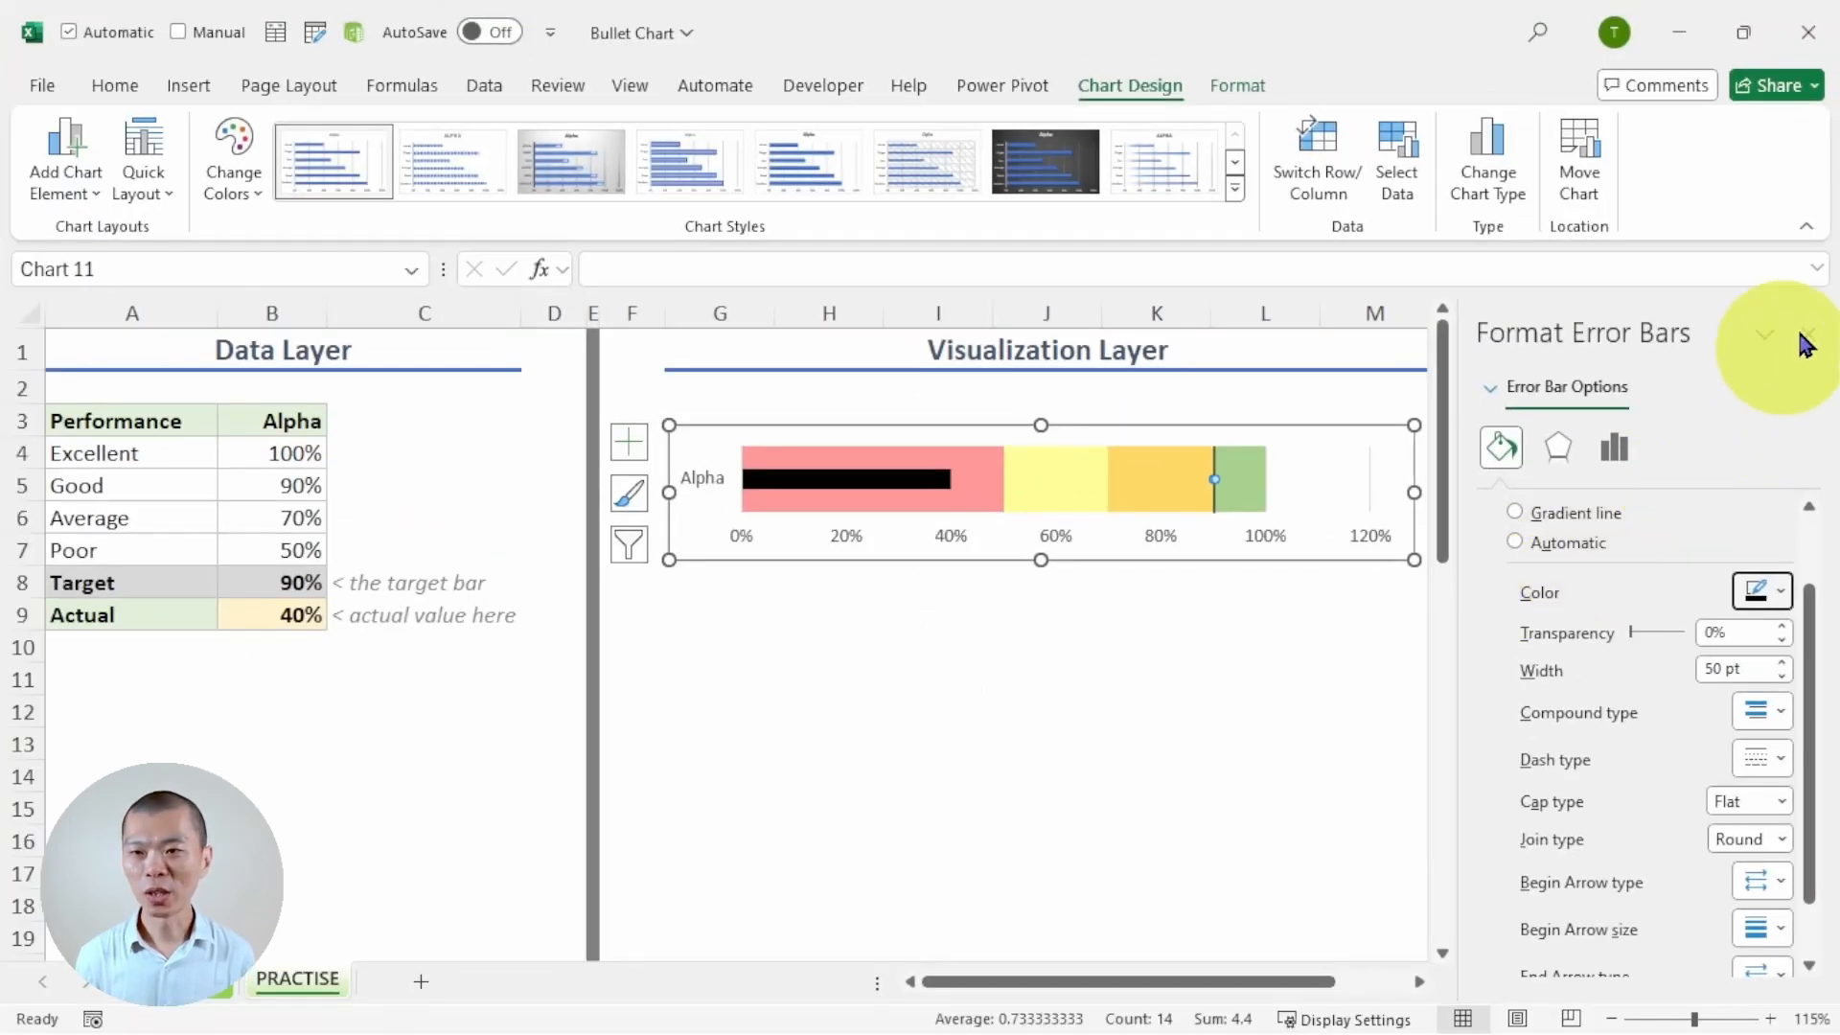
left_click(1776, 280)
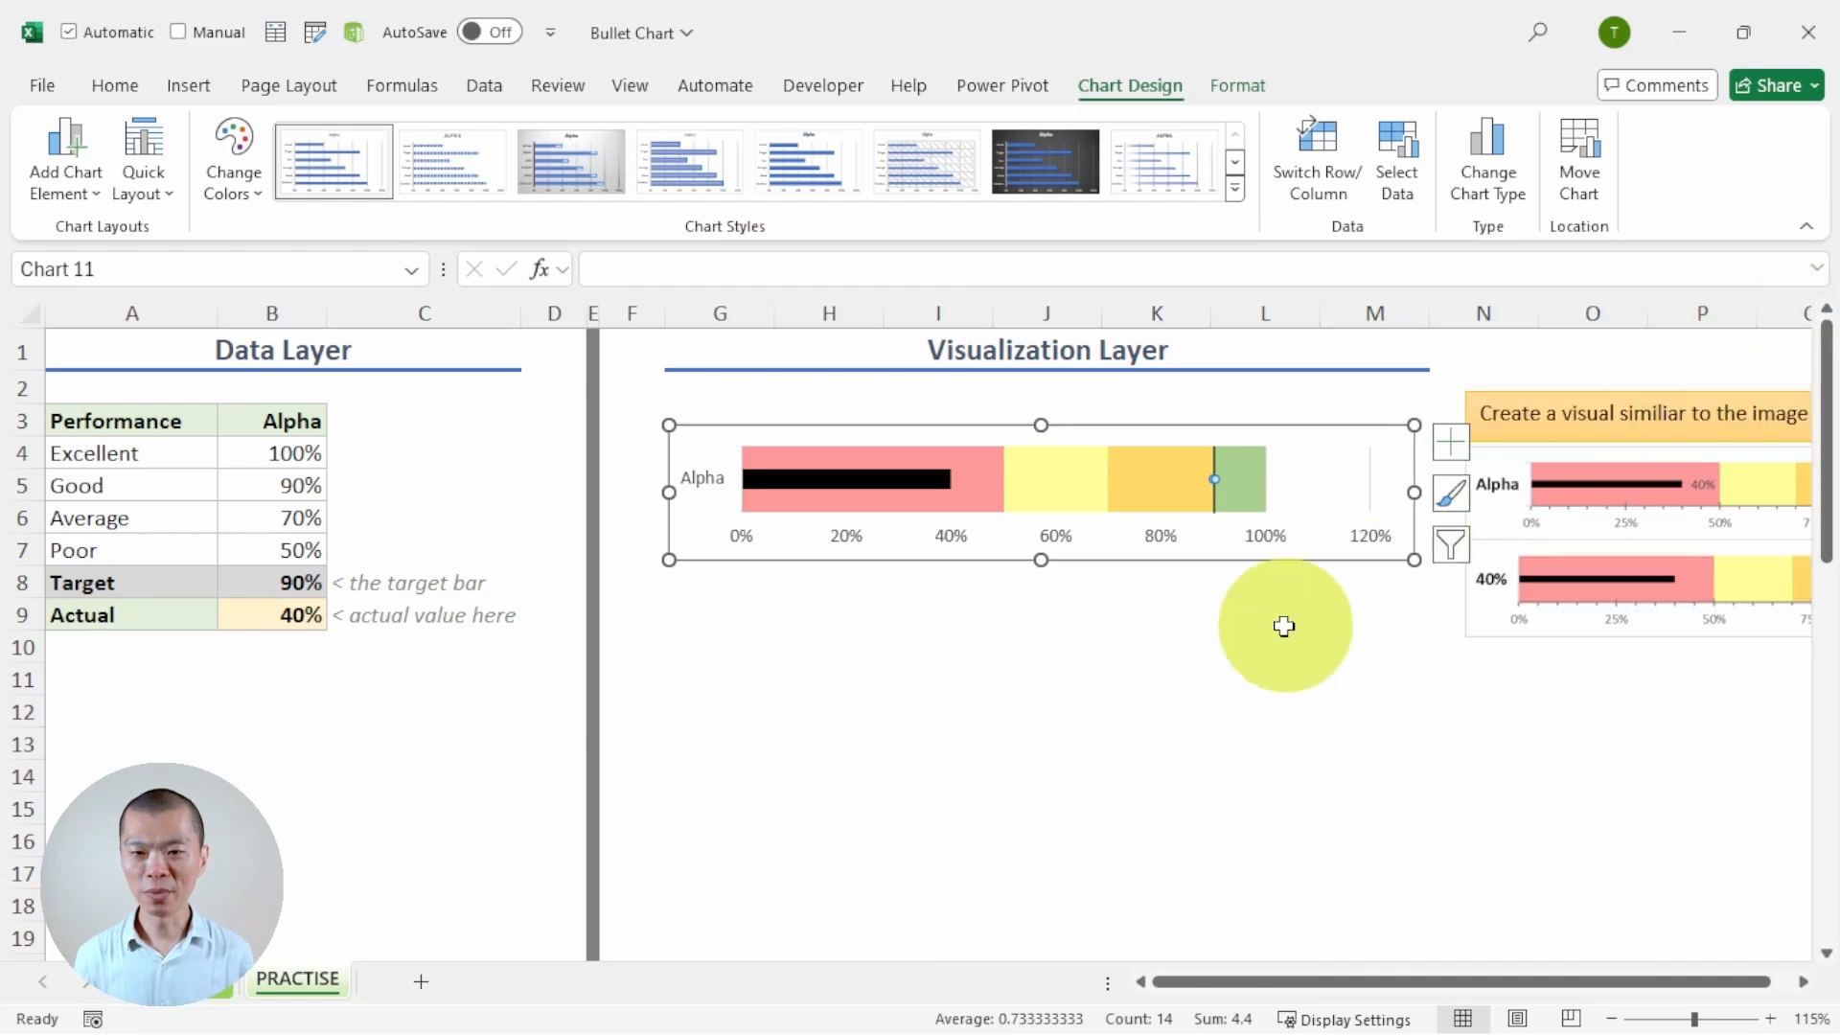
left_click(1256, 650)
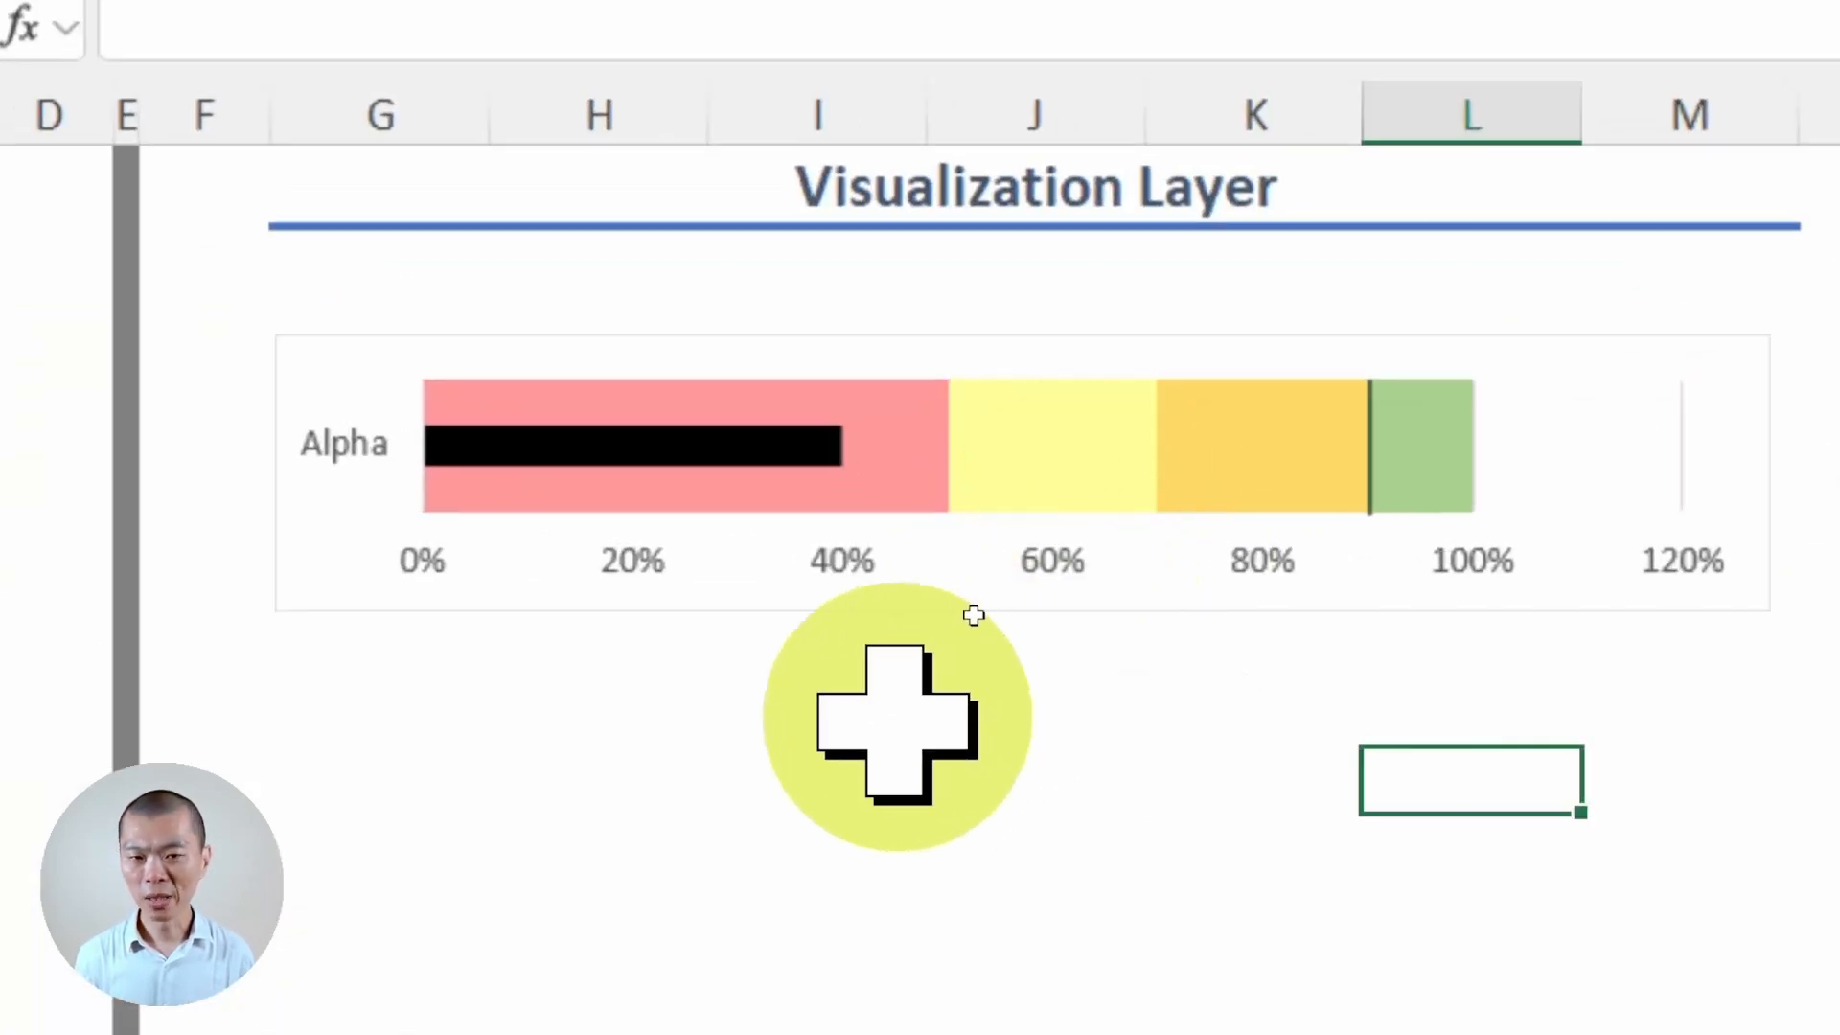
Step: Set the chart's horizontal axis bounds to minimum 0 and maximum 1.0, with a major unit of 0.25
left_click(958, 587)
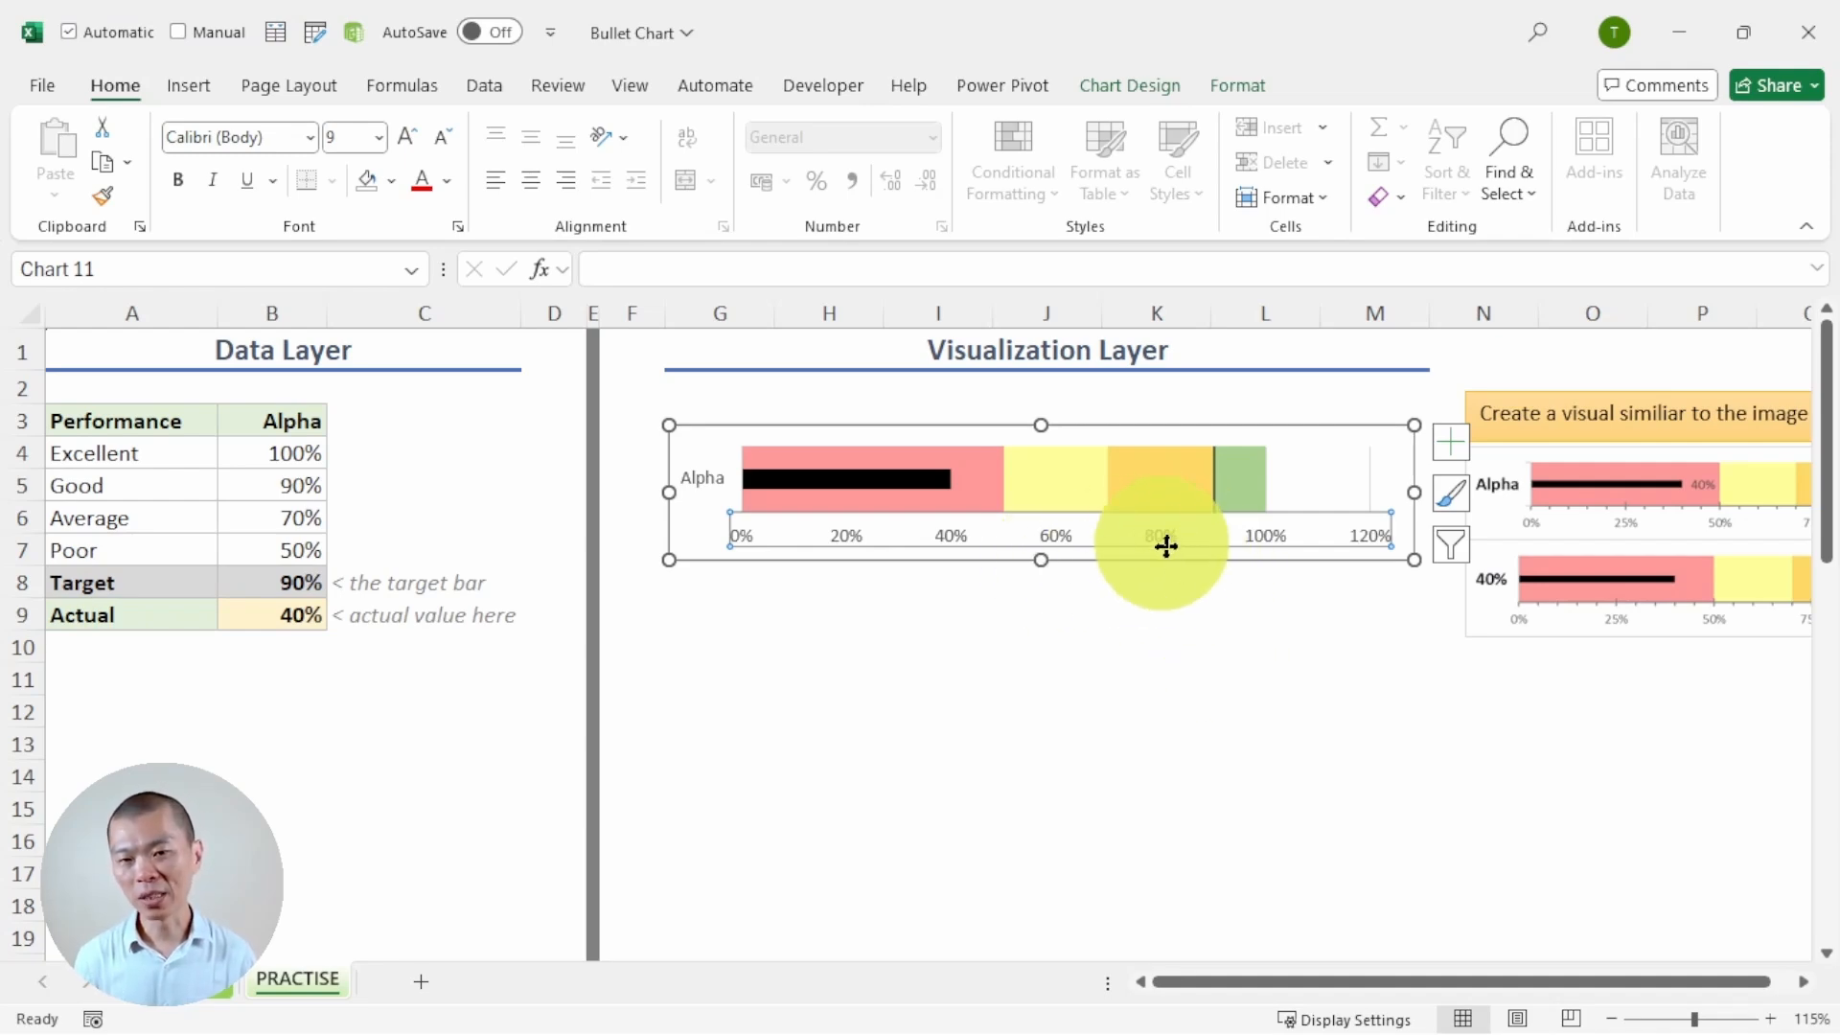
key("ctrl+1")
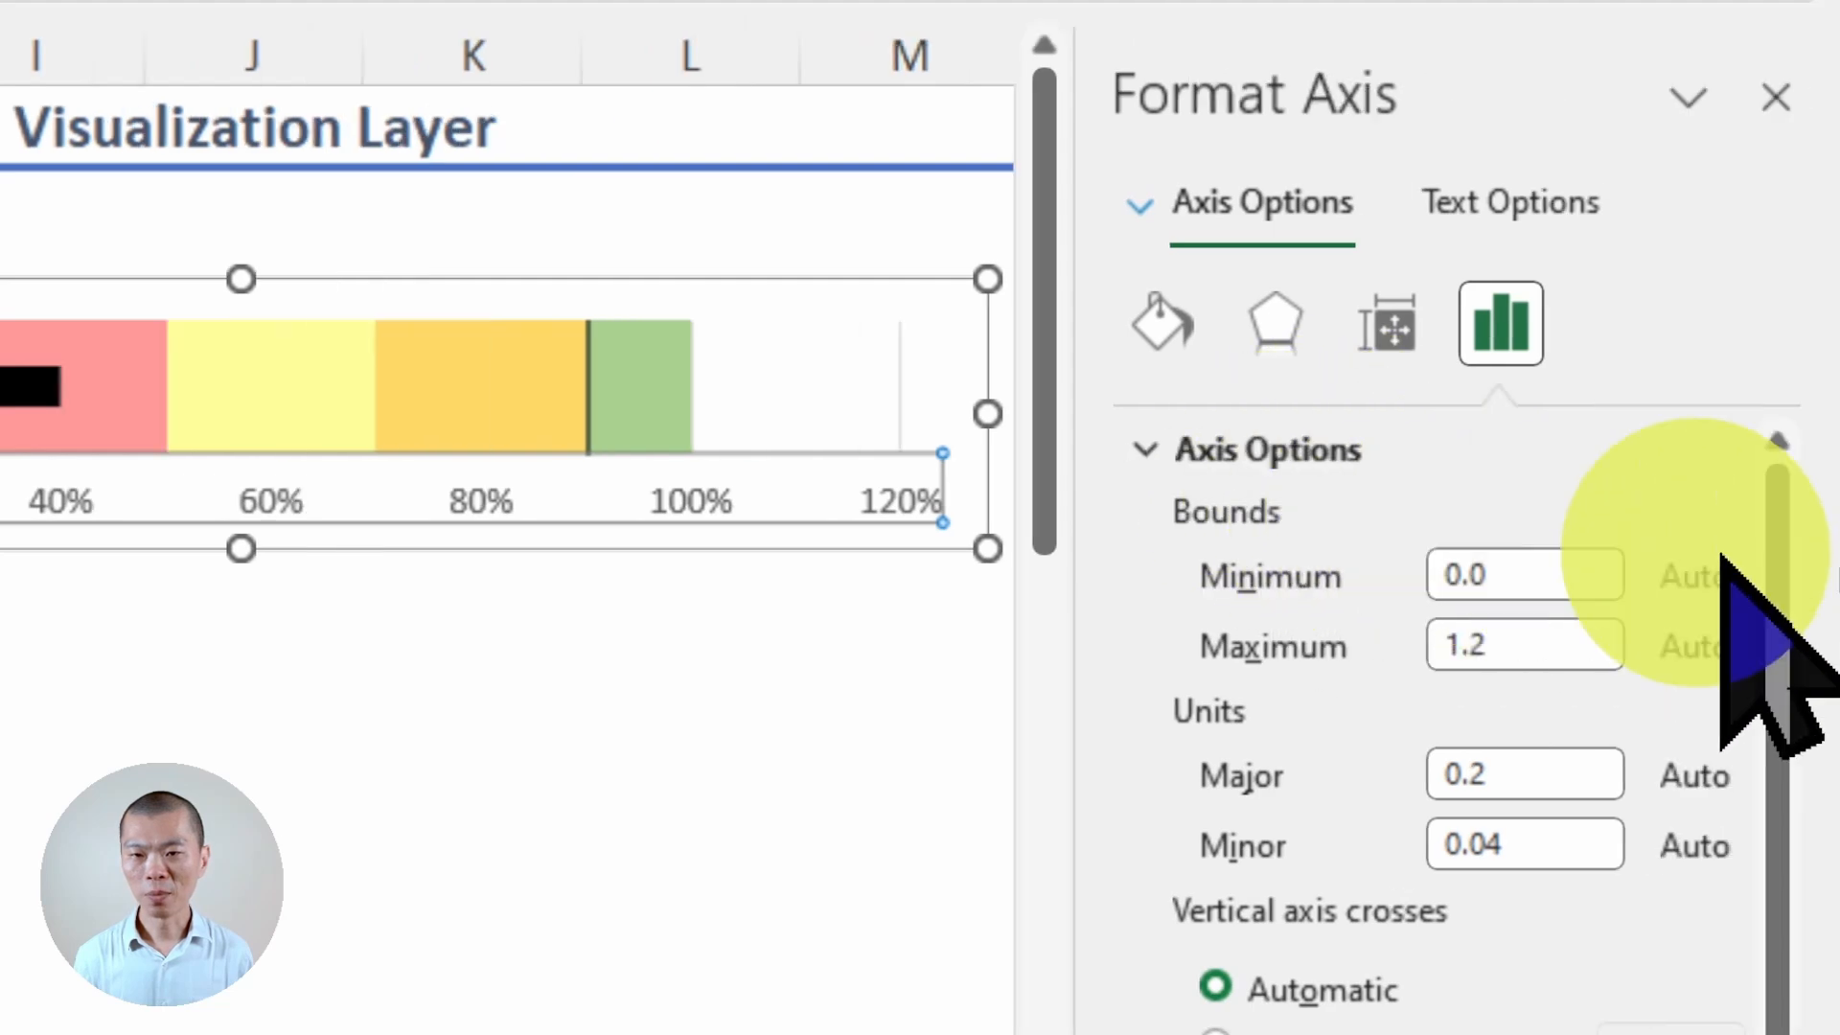
left_click(1519, 575)
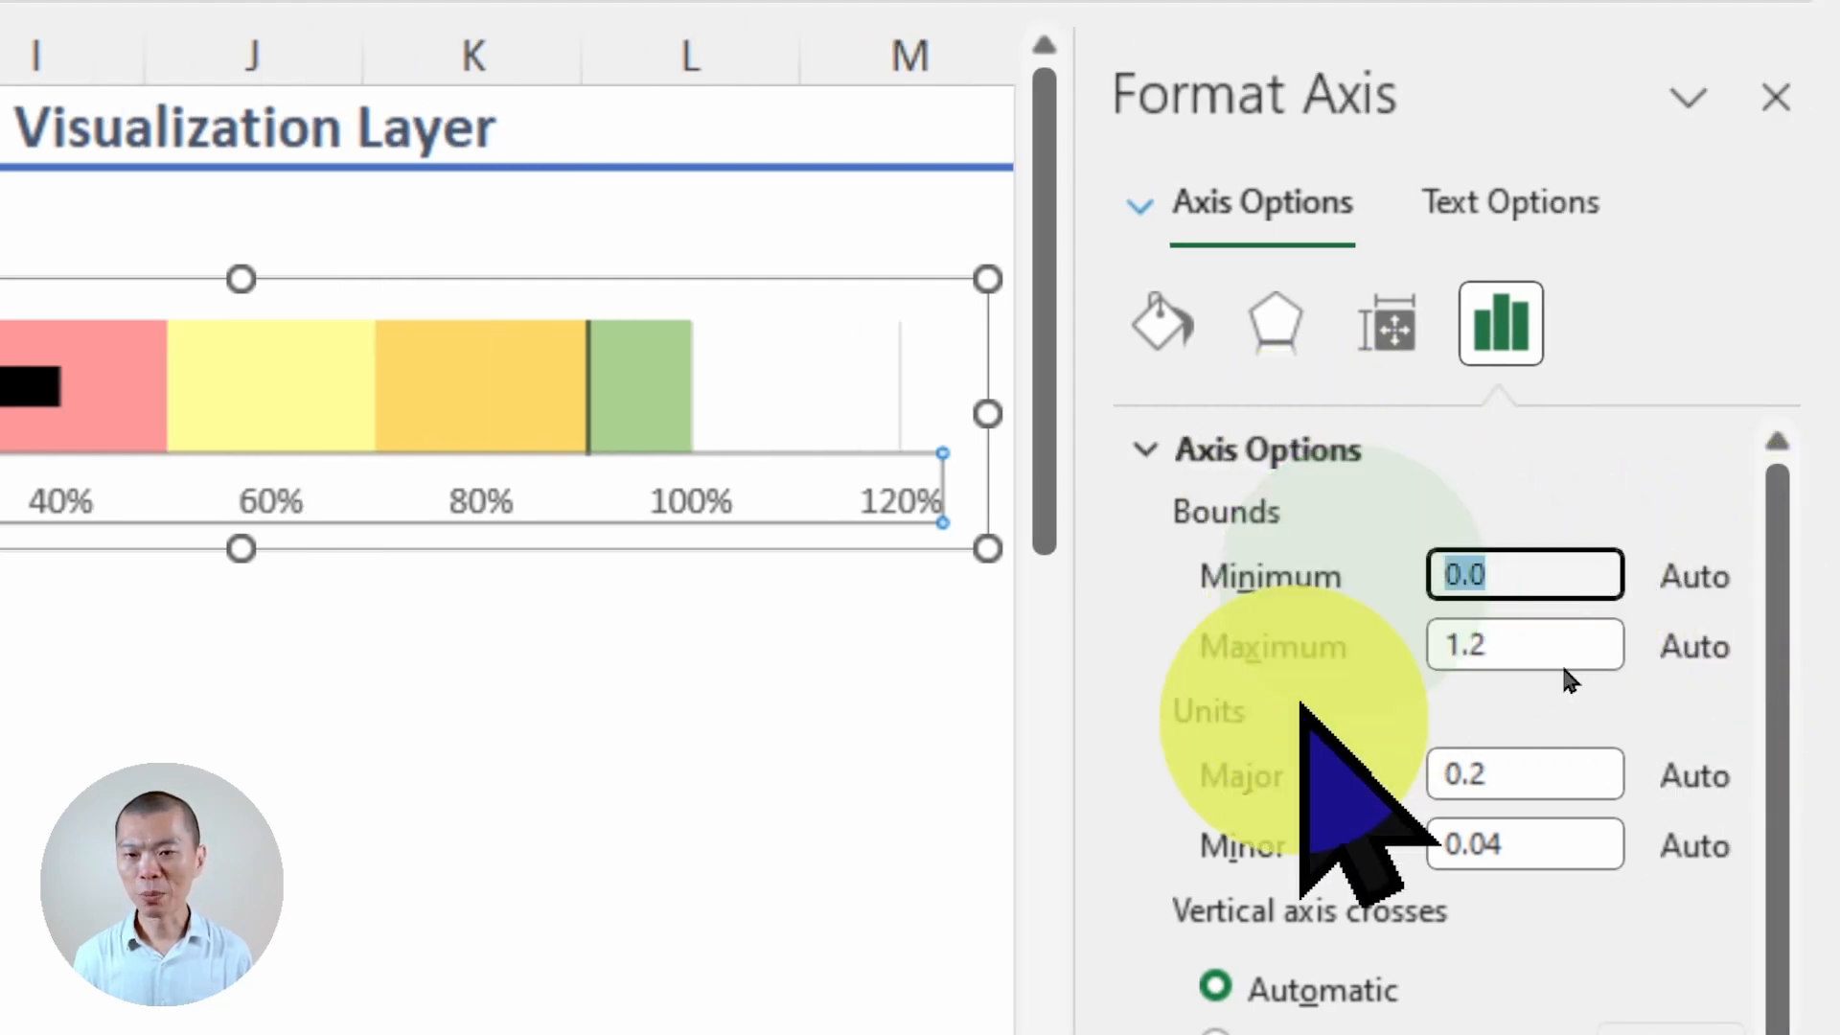
type("0")
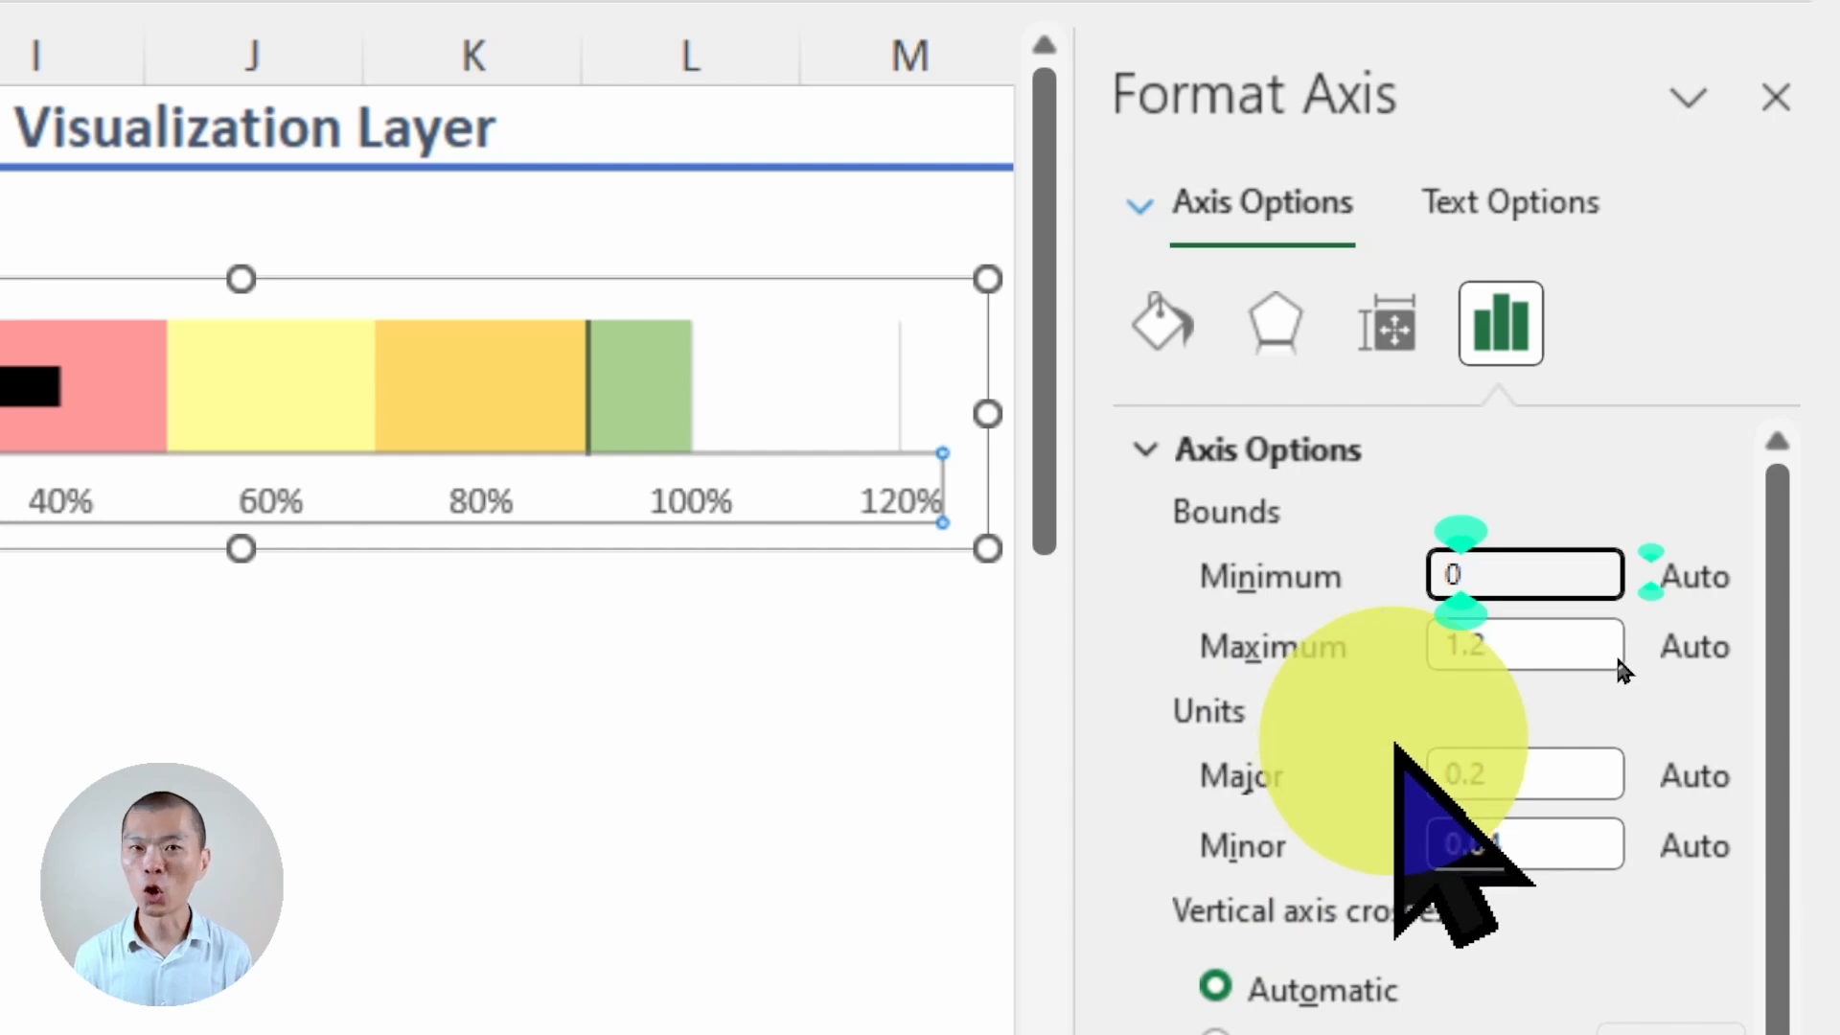
left_click(1533, 644)
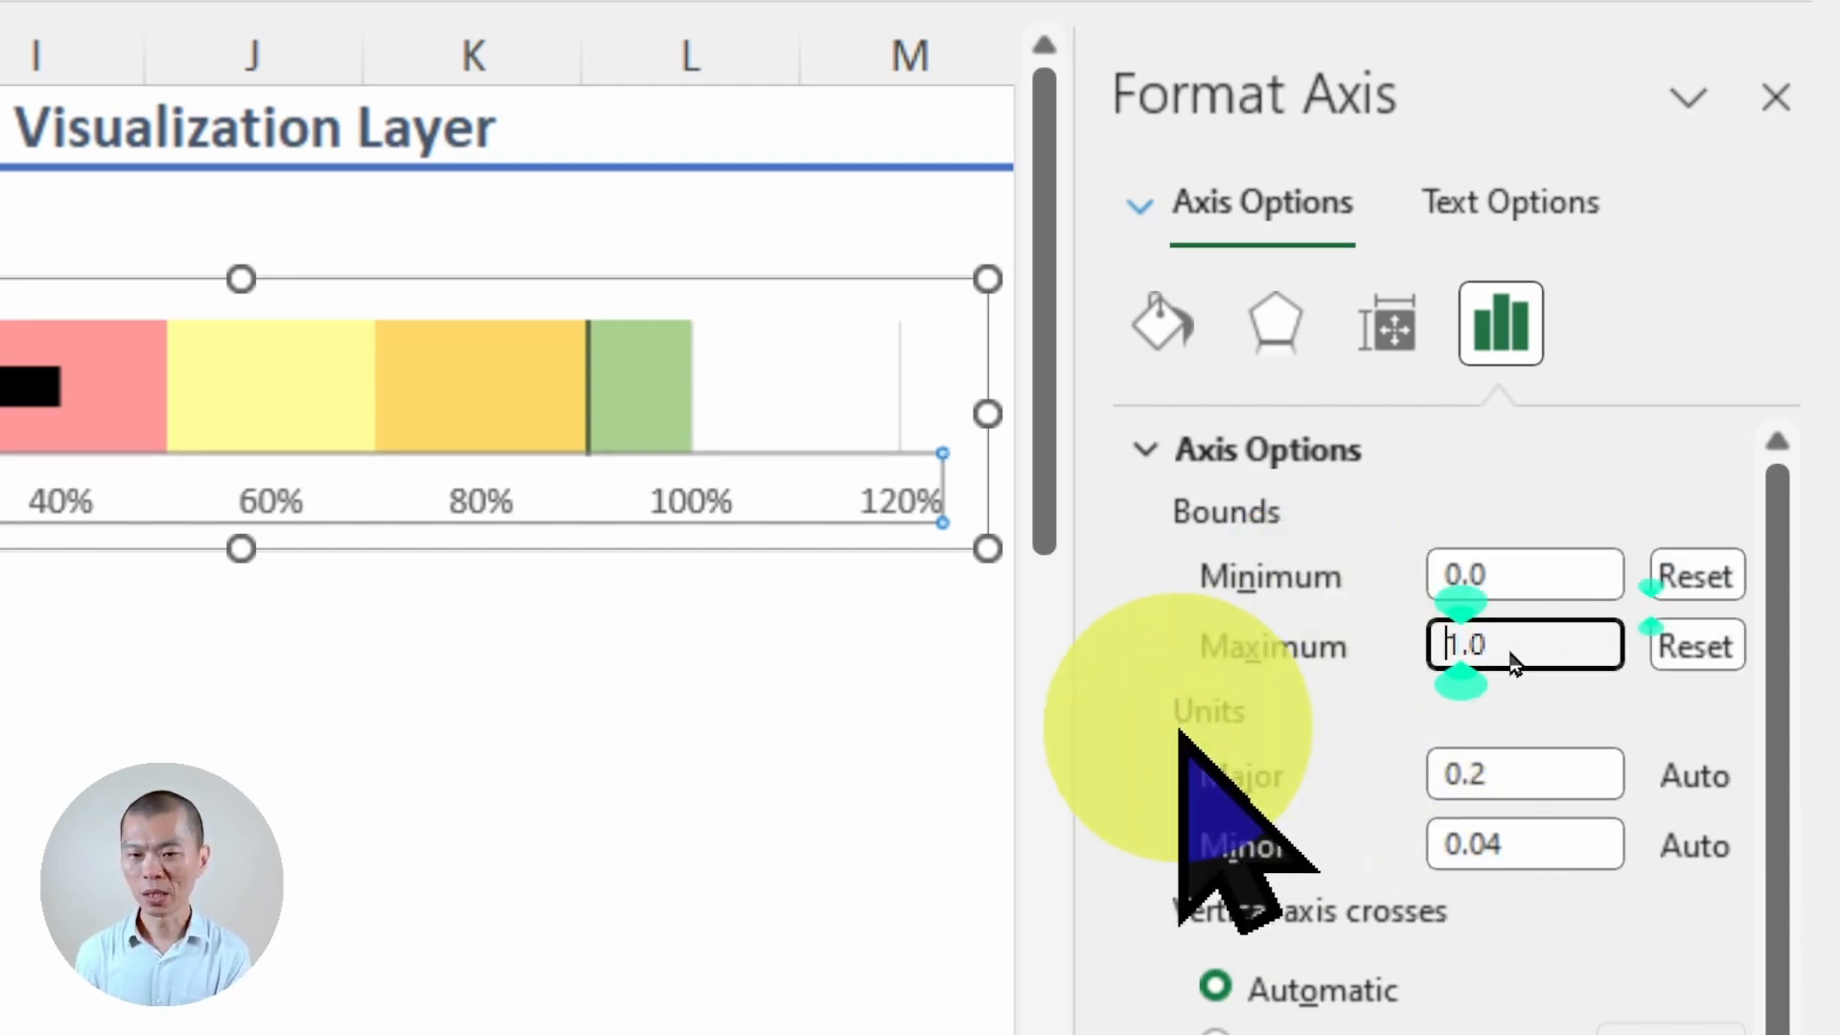
key("Tab")
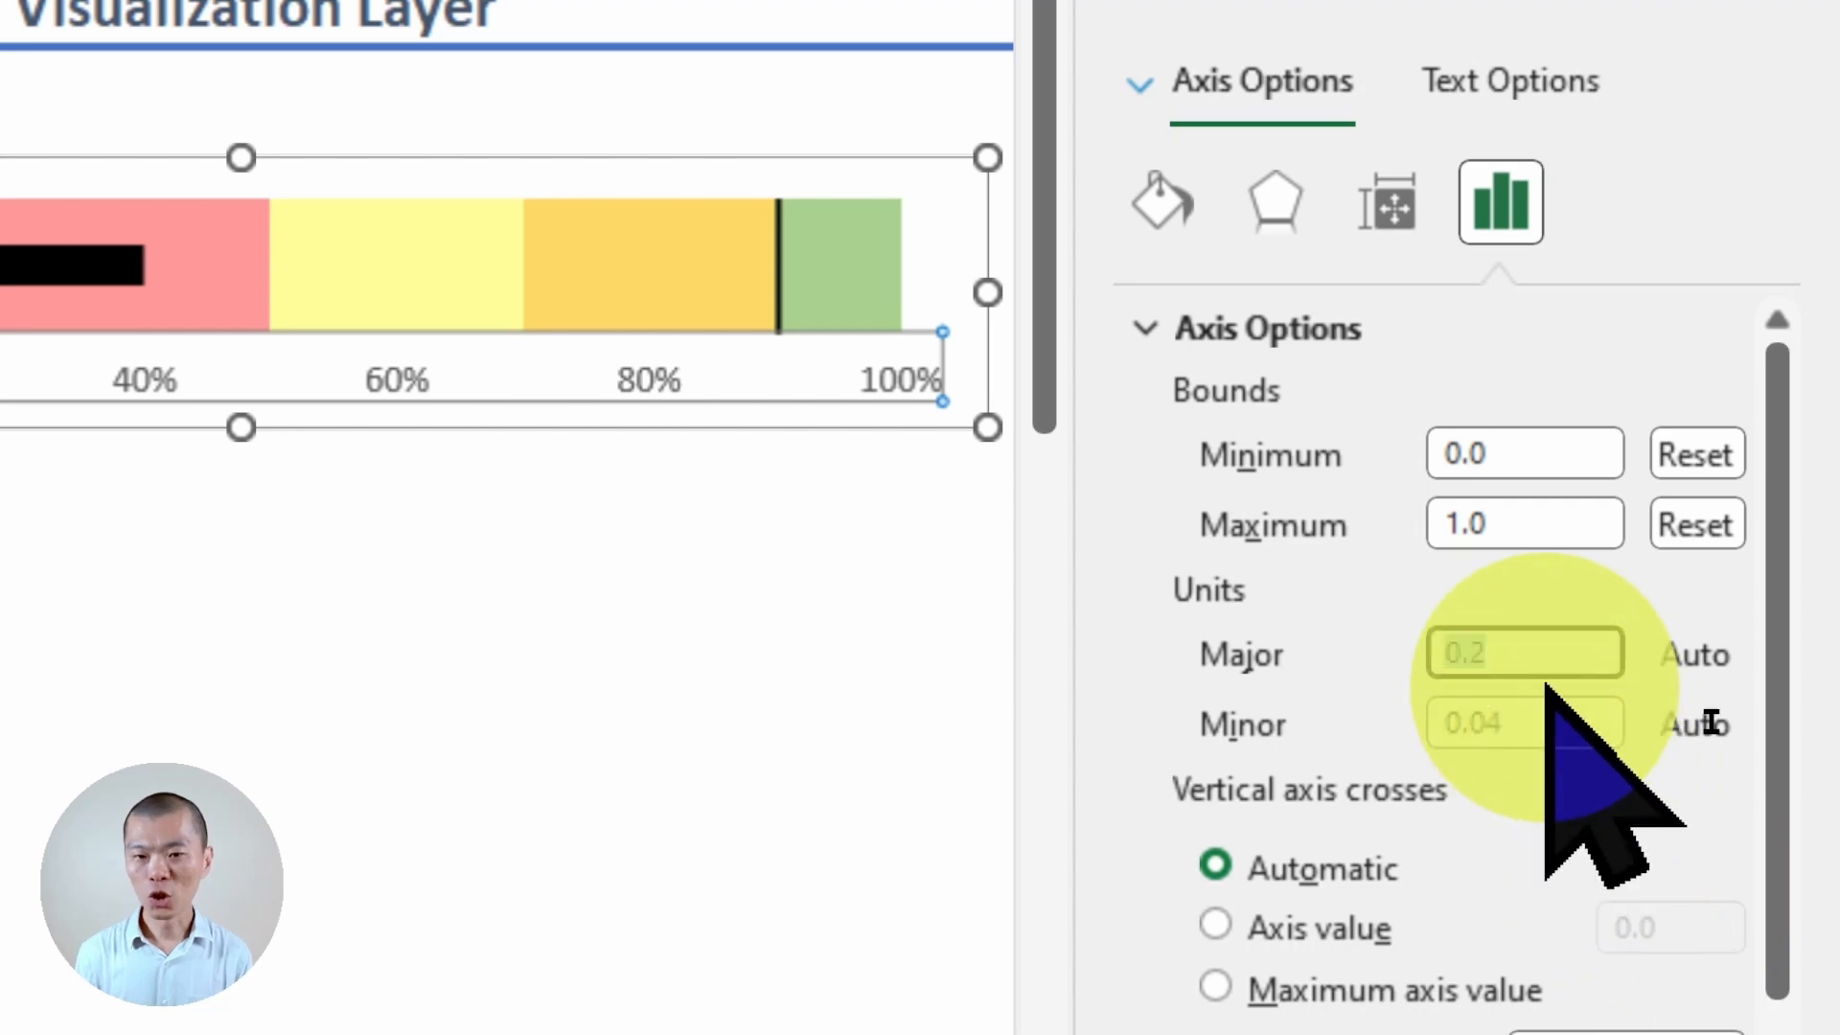
type(".25")
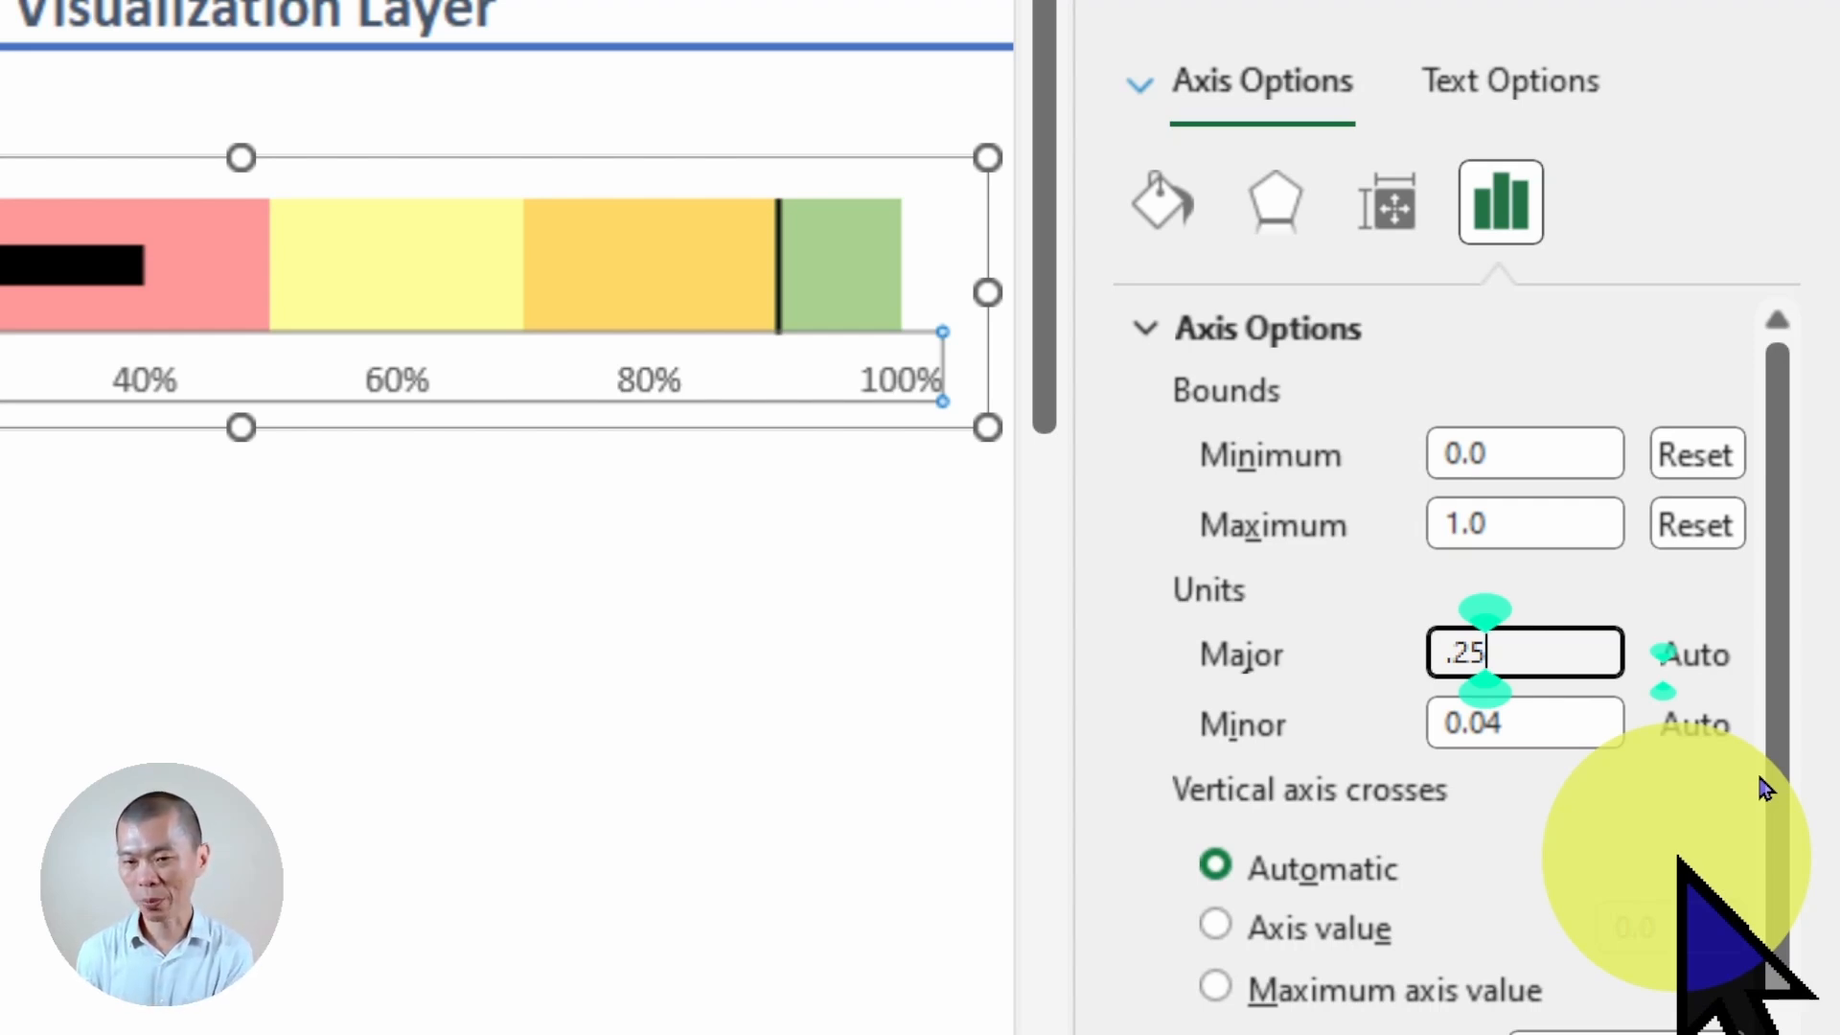
key("Return")
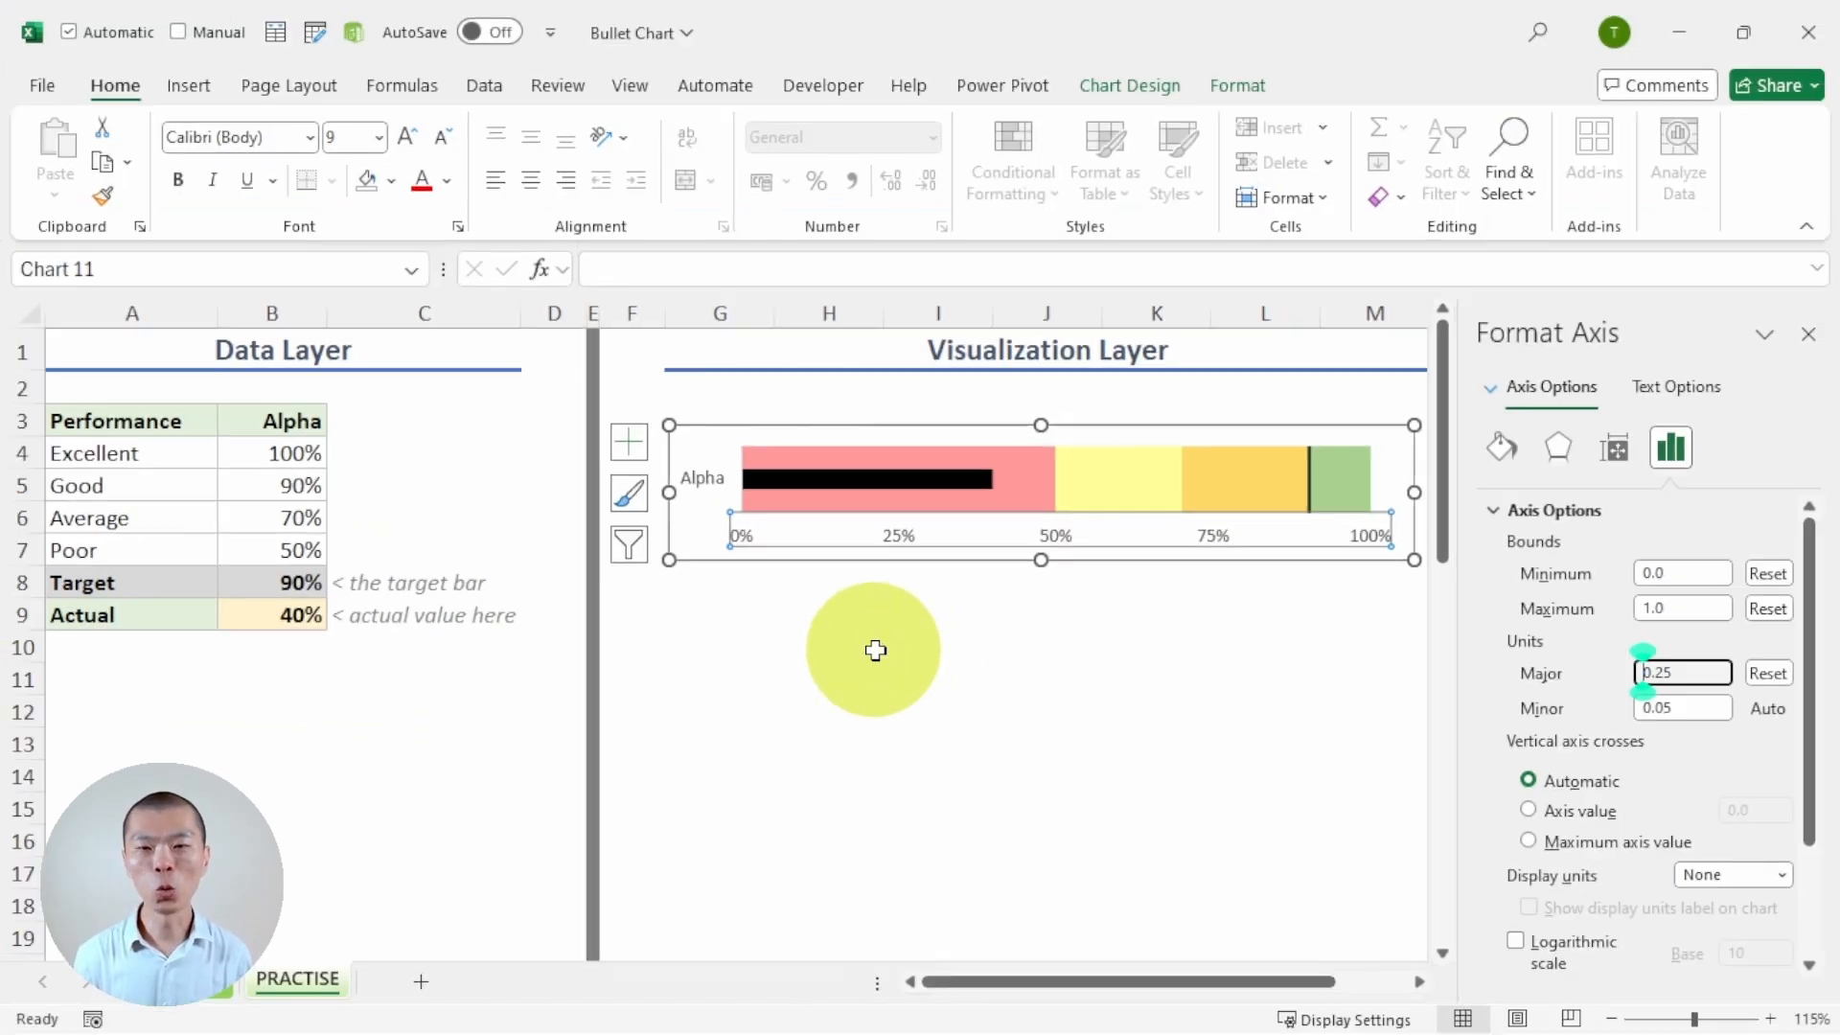
Step: Set the horizontal axis major tick marks to the Cross type
left_click_drag(1806, 635, 1819, 802)
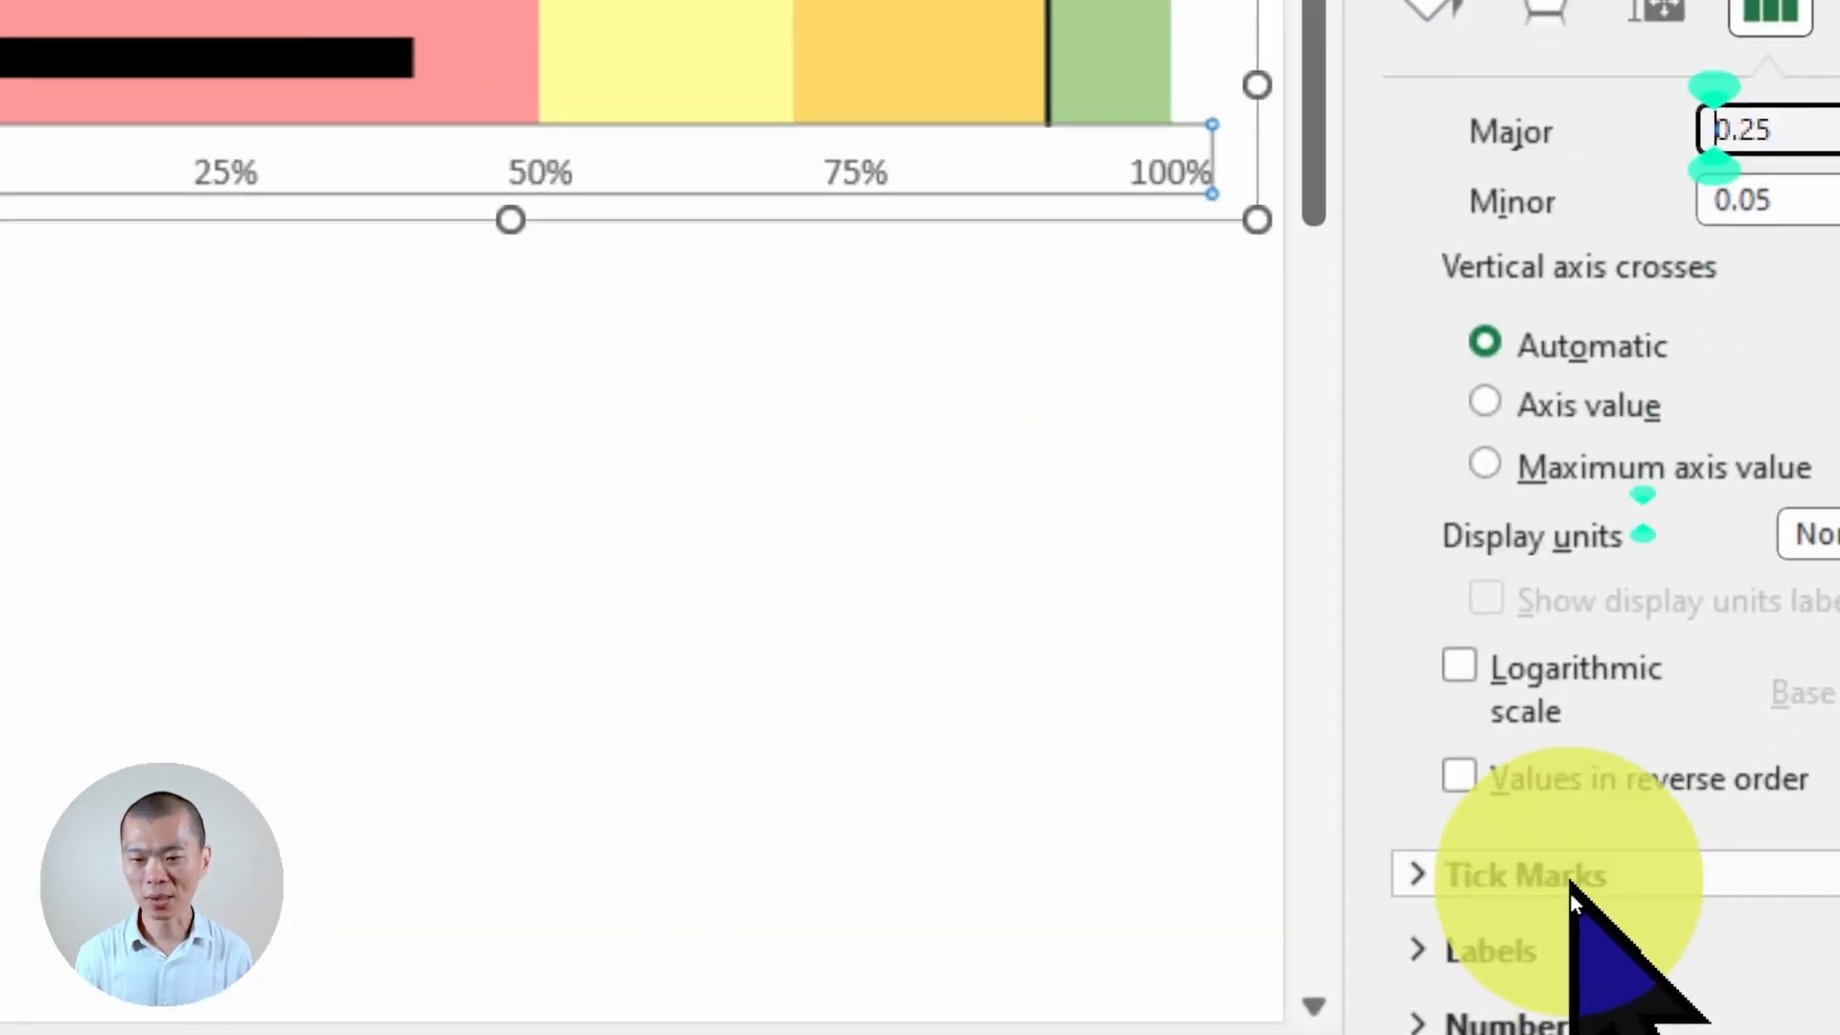
left_click(1572, 891)
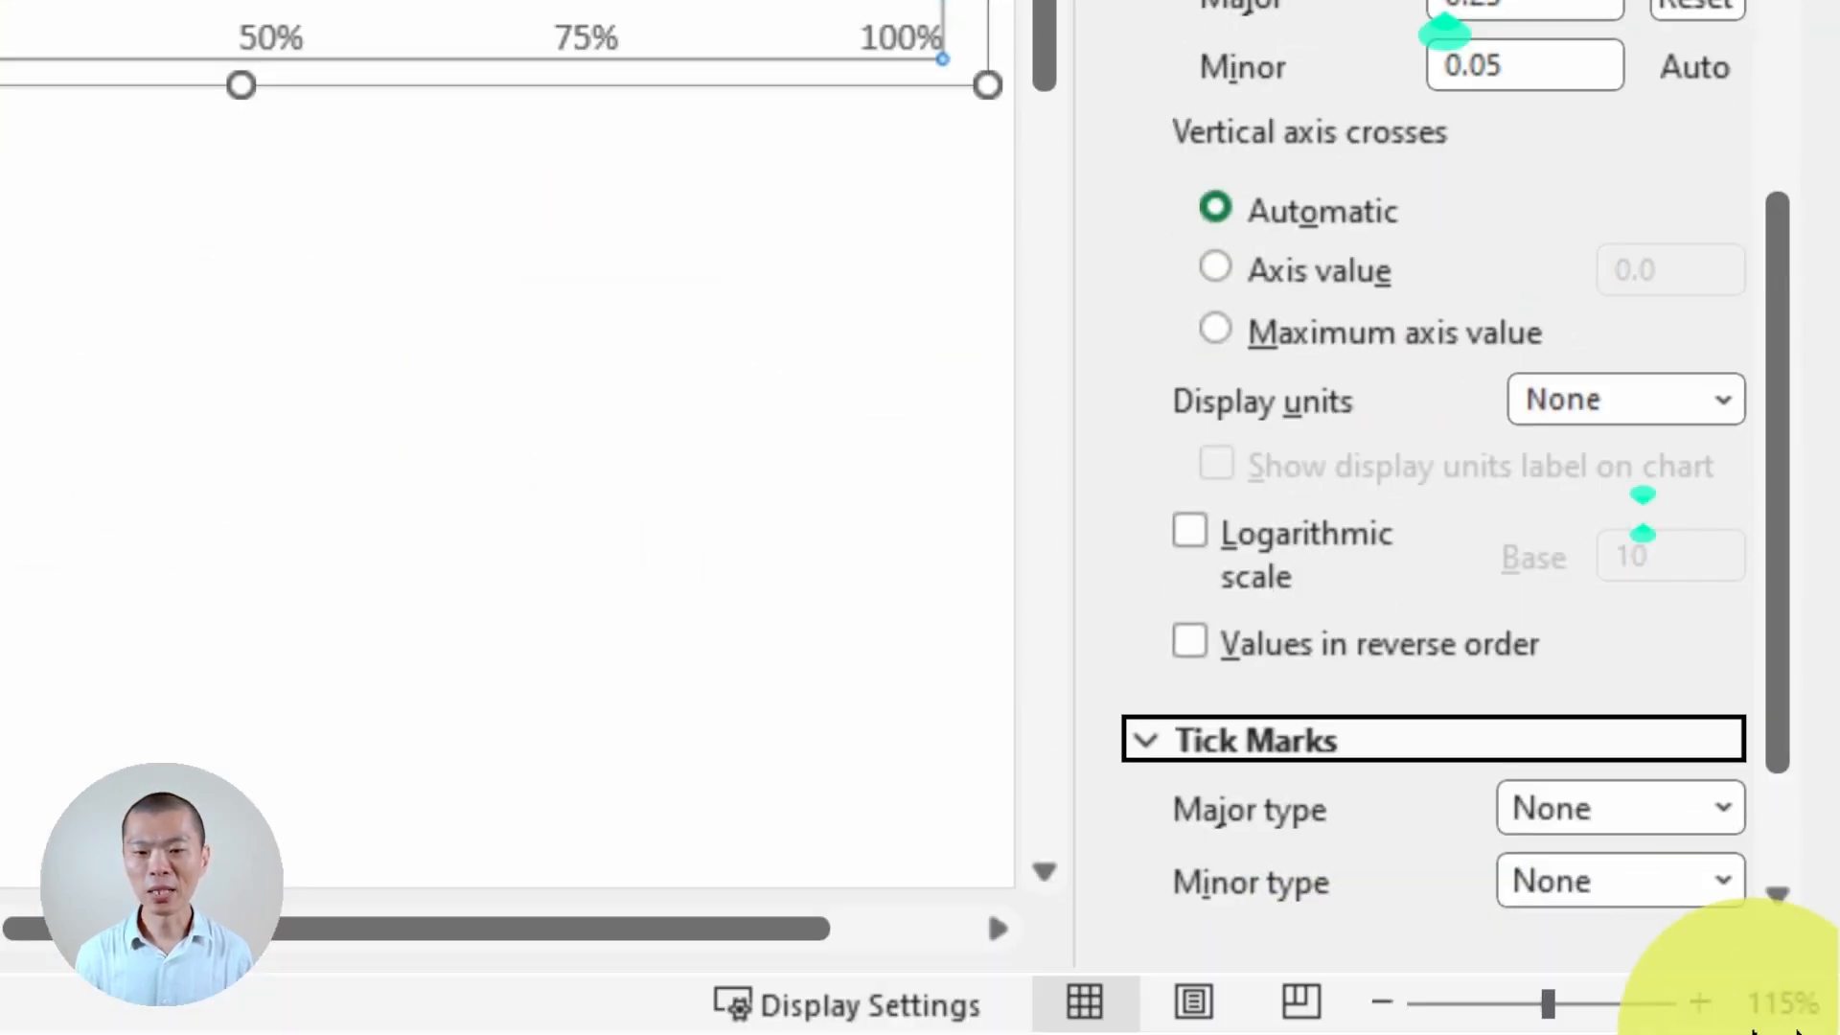
scroll(1792, 883, "down", 3)
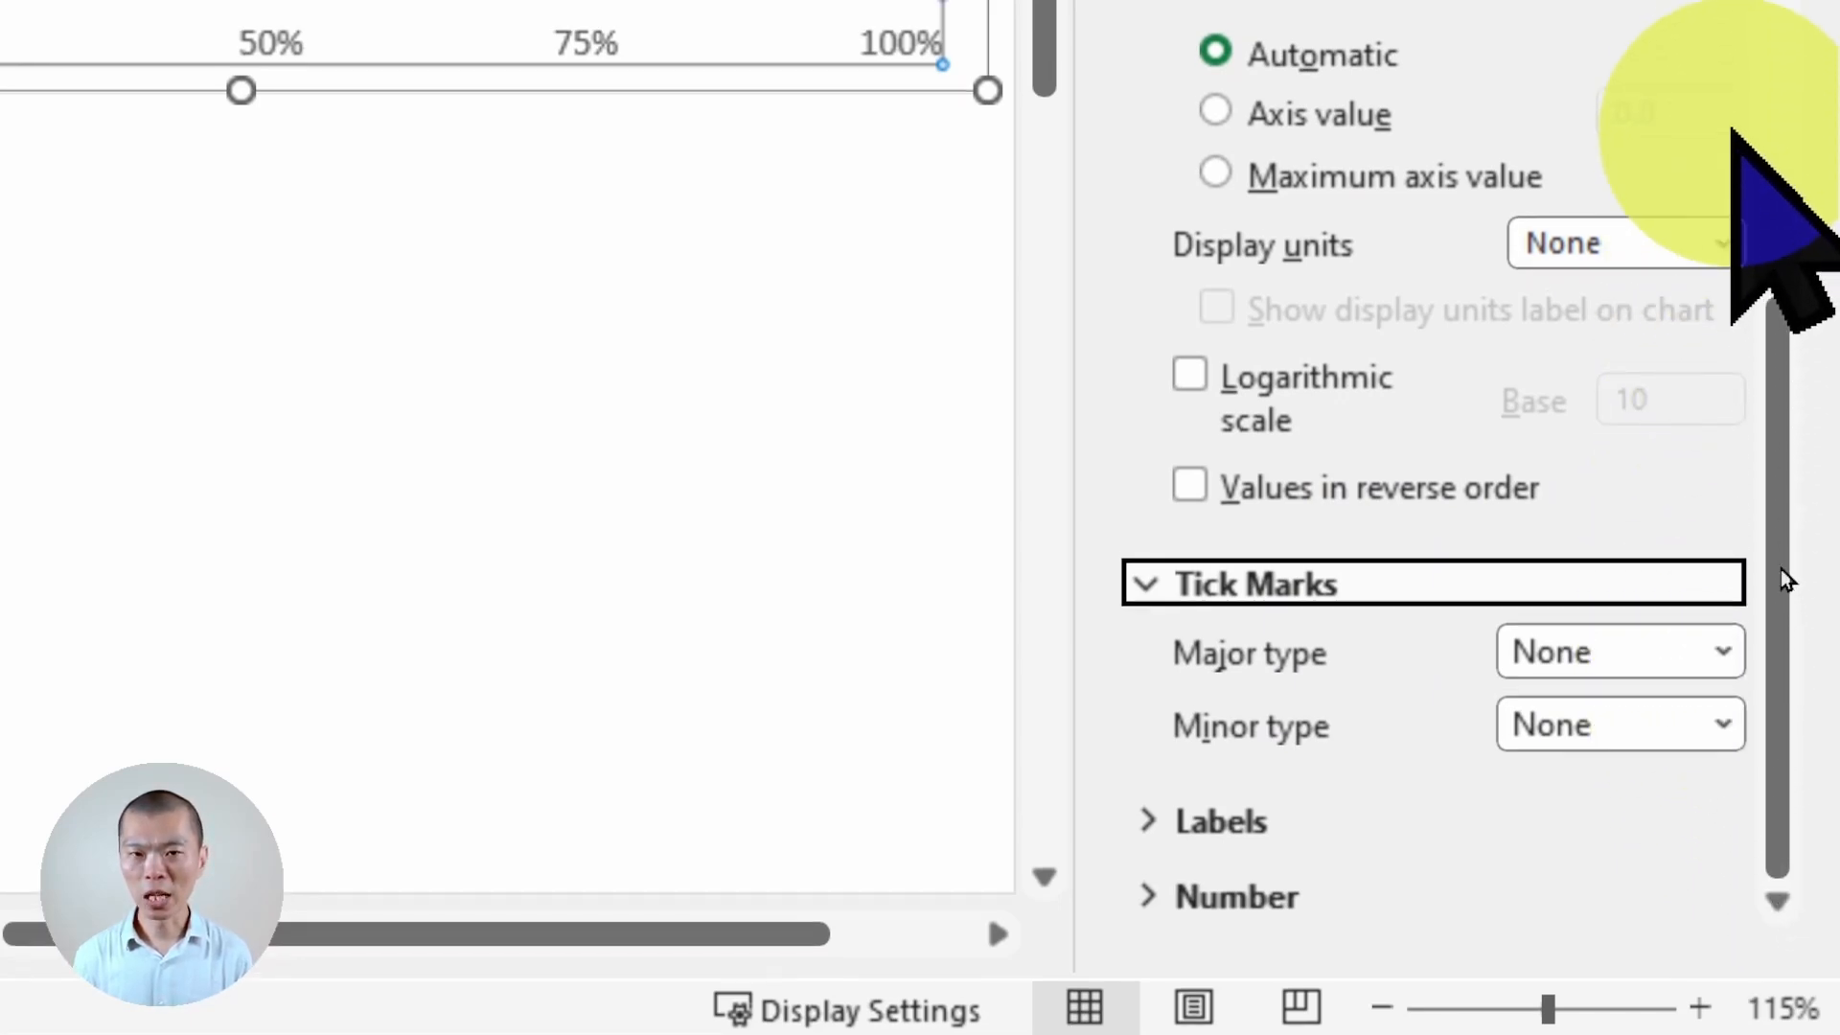
left_click(1687, 652)
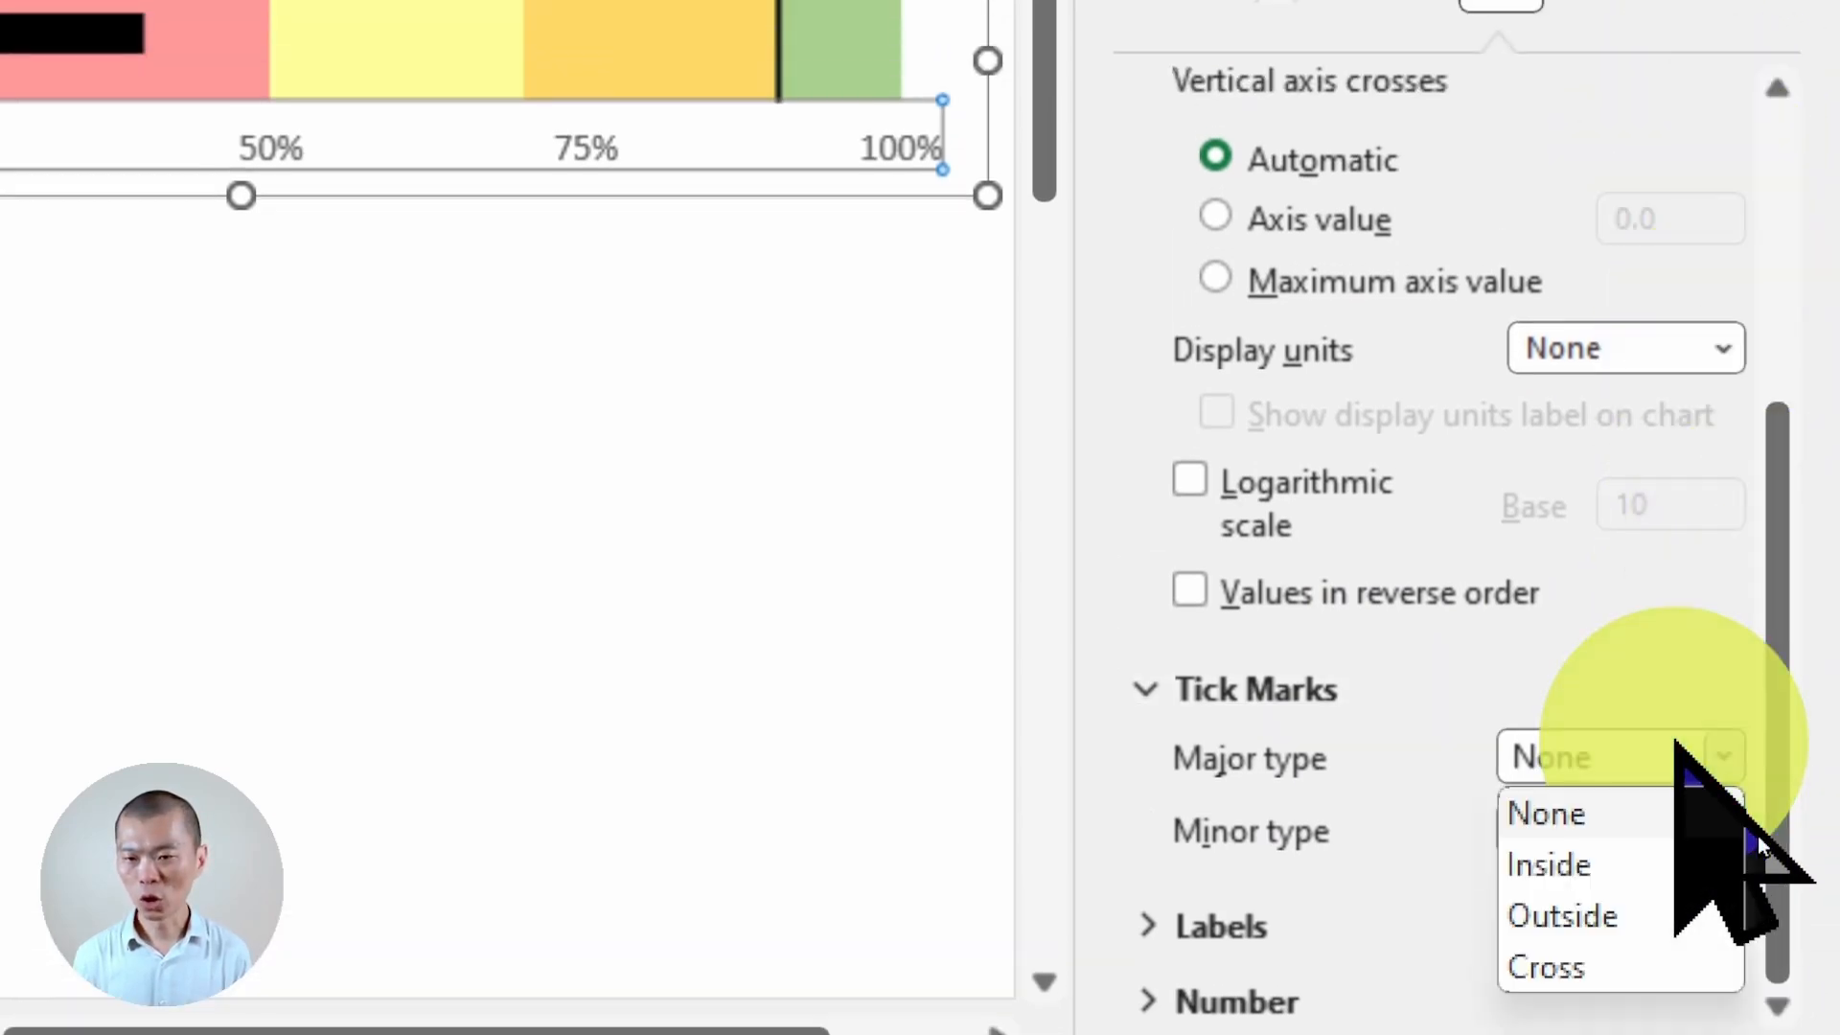
left_click(1610, 963)
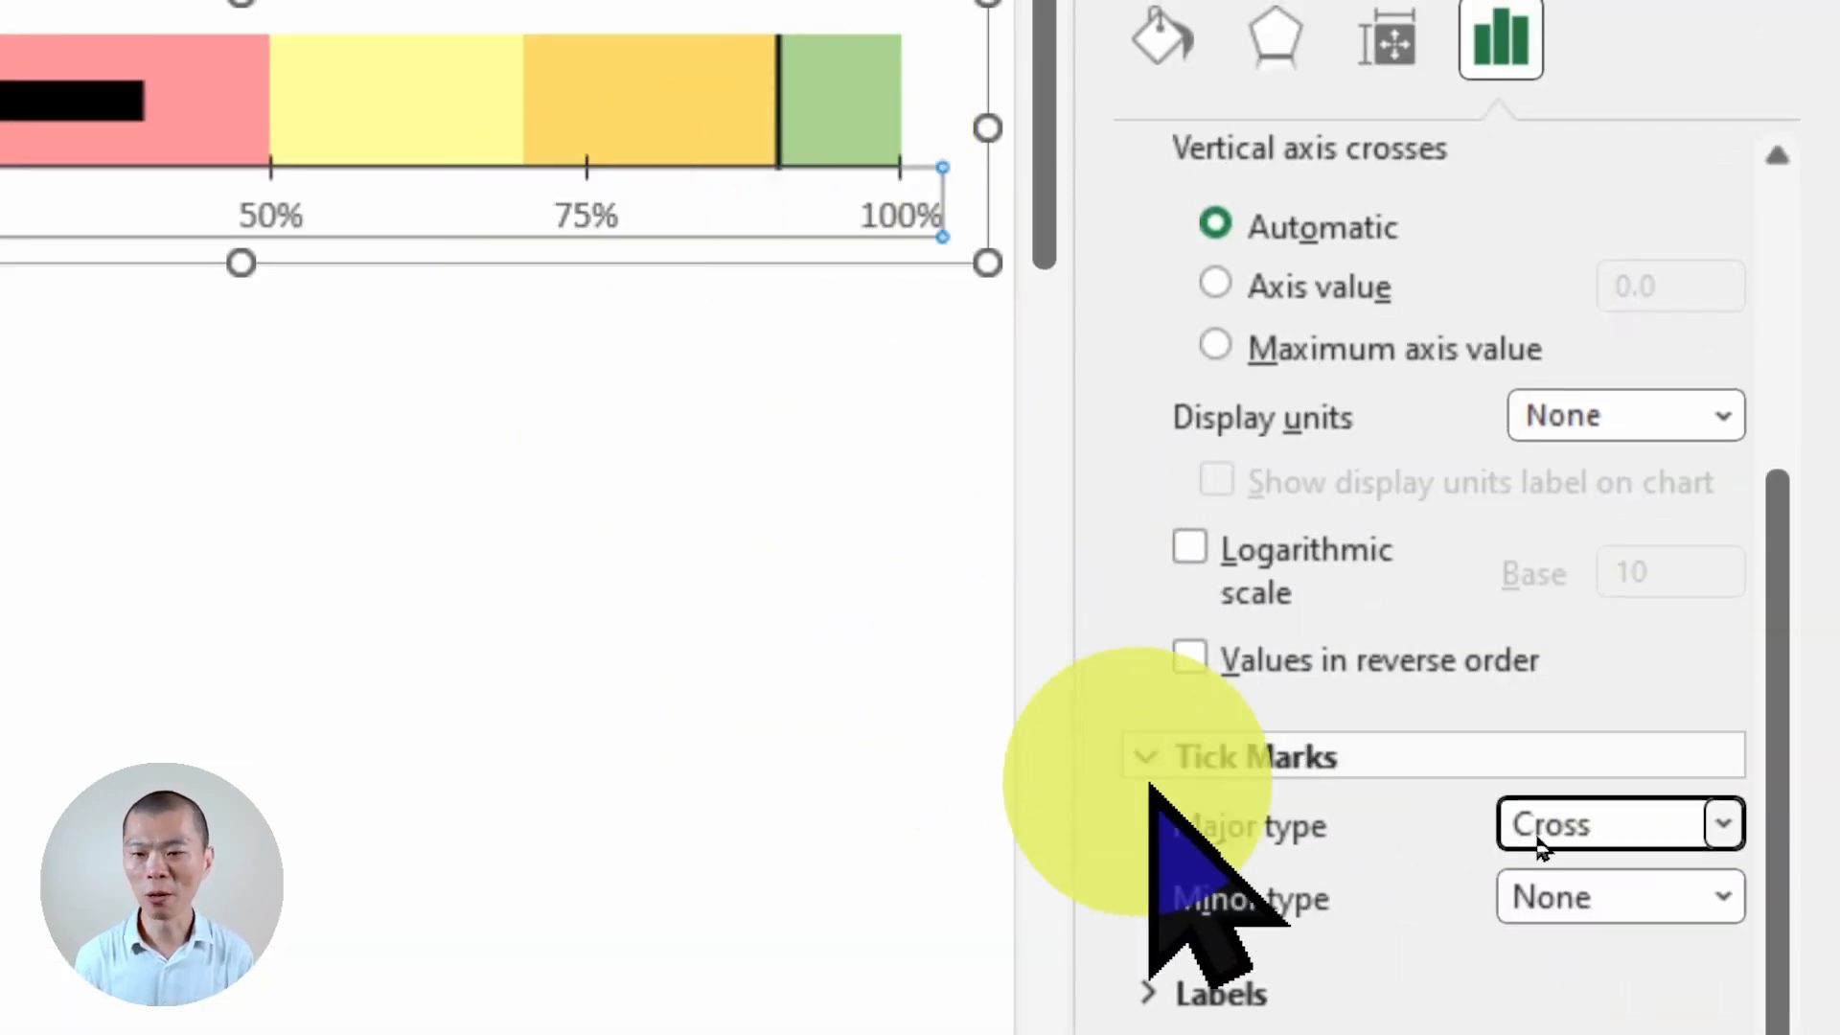
Step: Set the horizontal axis minor tick marks to the Outside type, deselect the chart and close the axis formatting options
left_click(1719, 896)
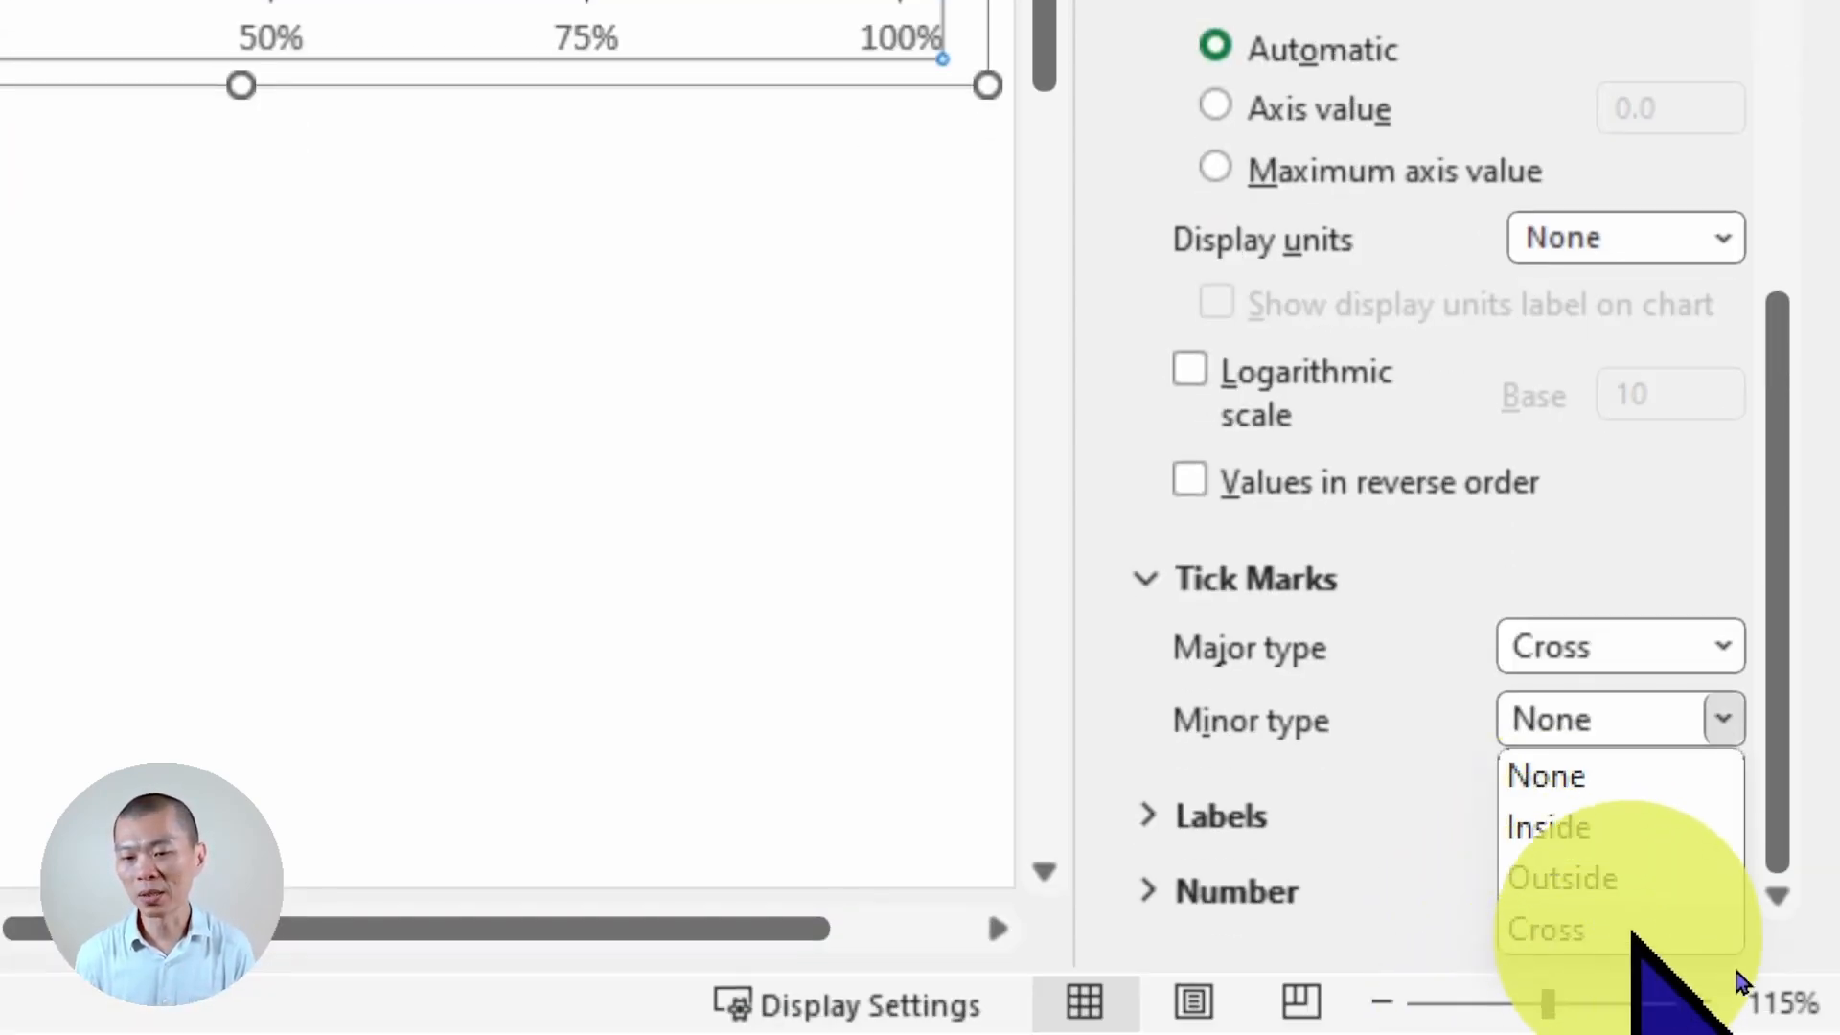
left_click(1626, 877)
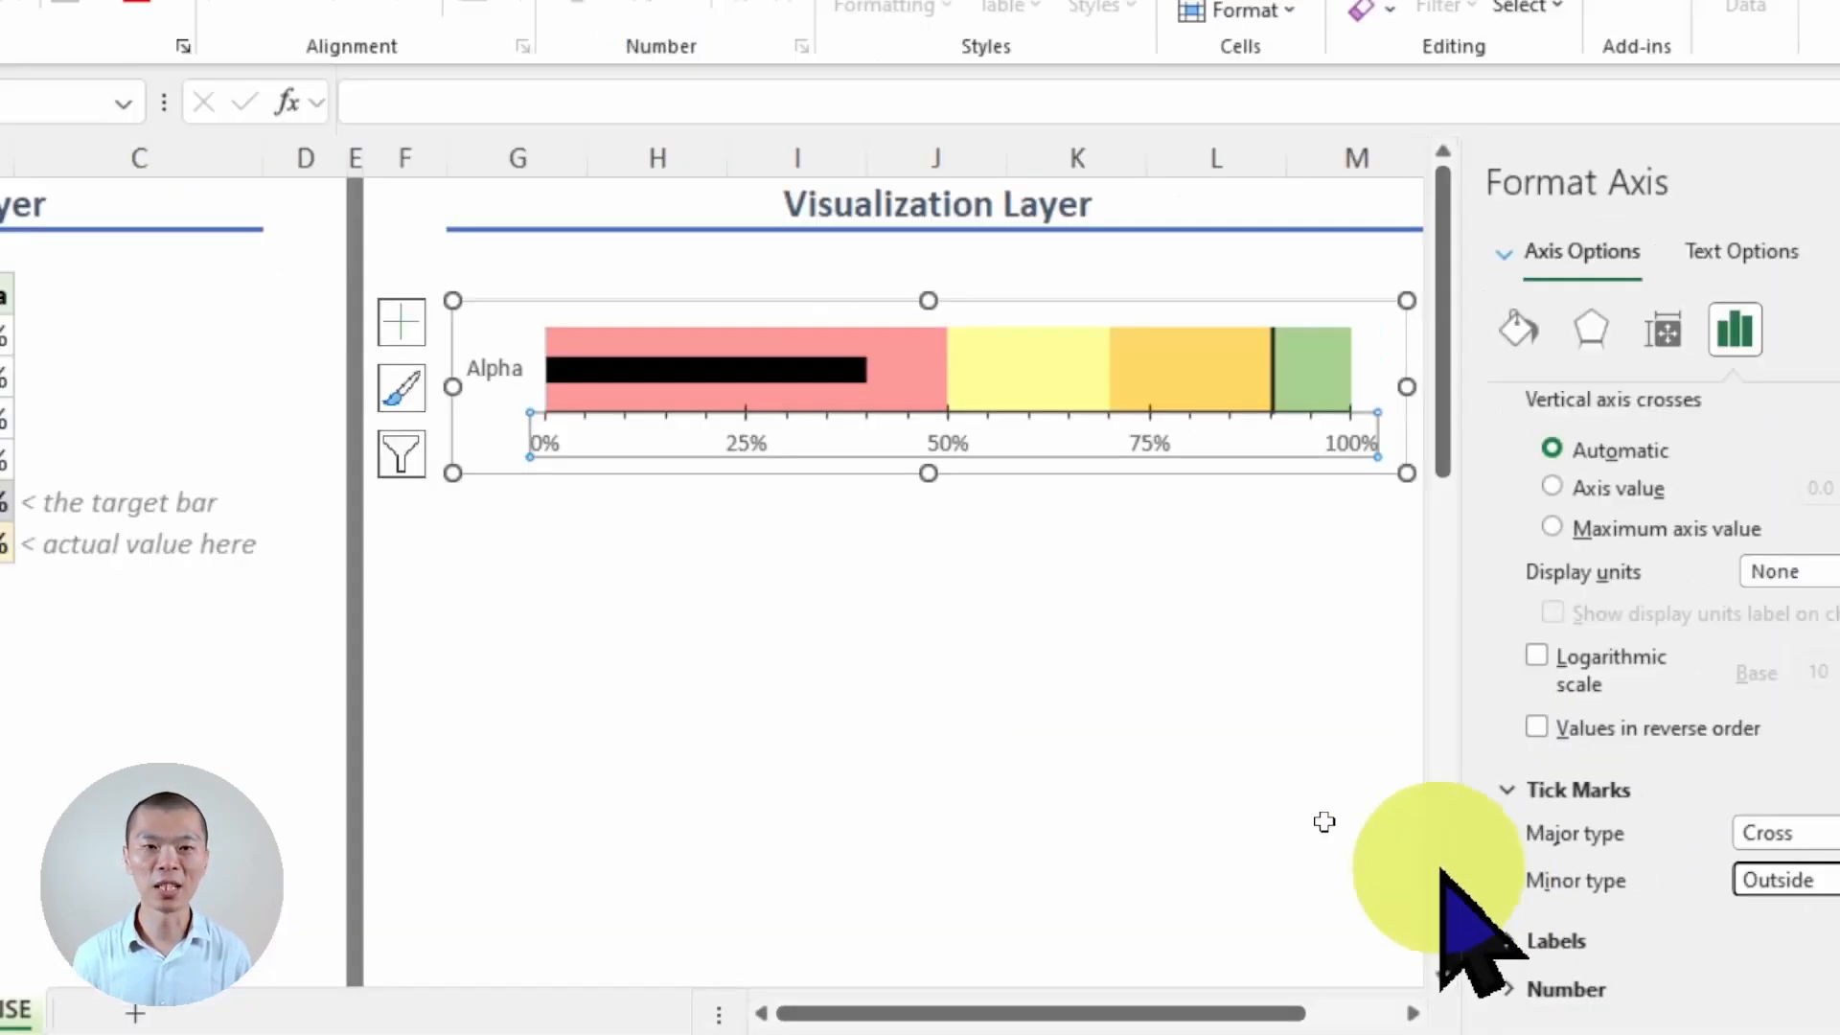
left_click(872, 554)
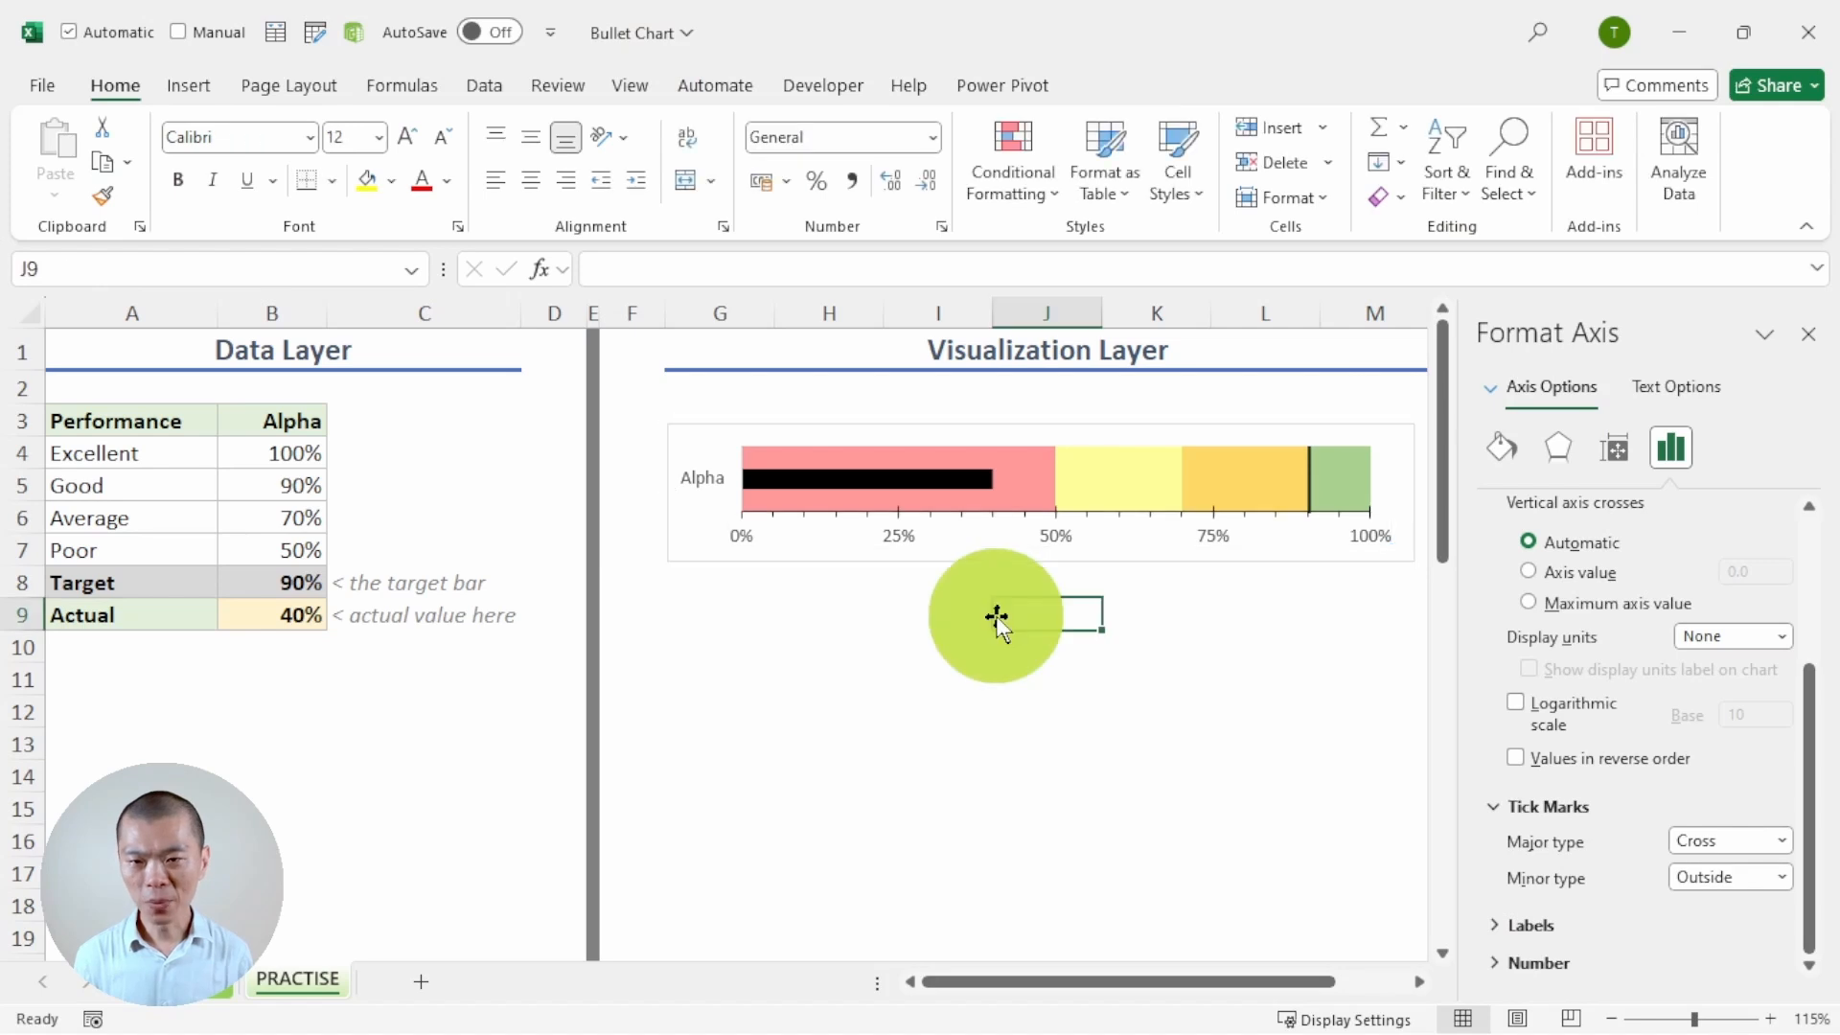
left_click(1808, 334)
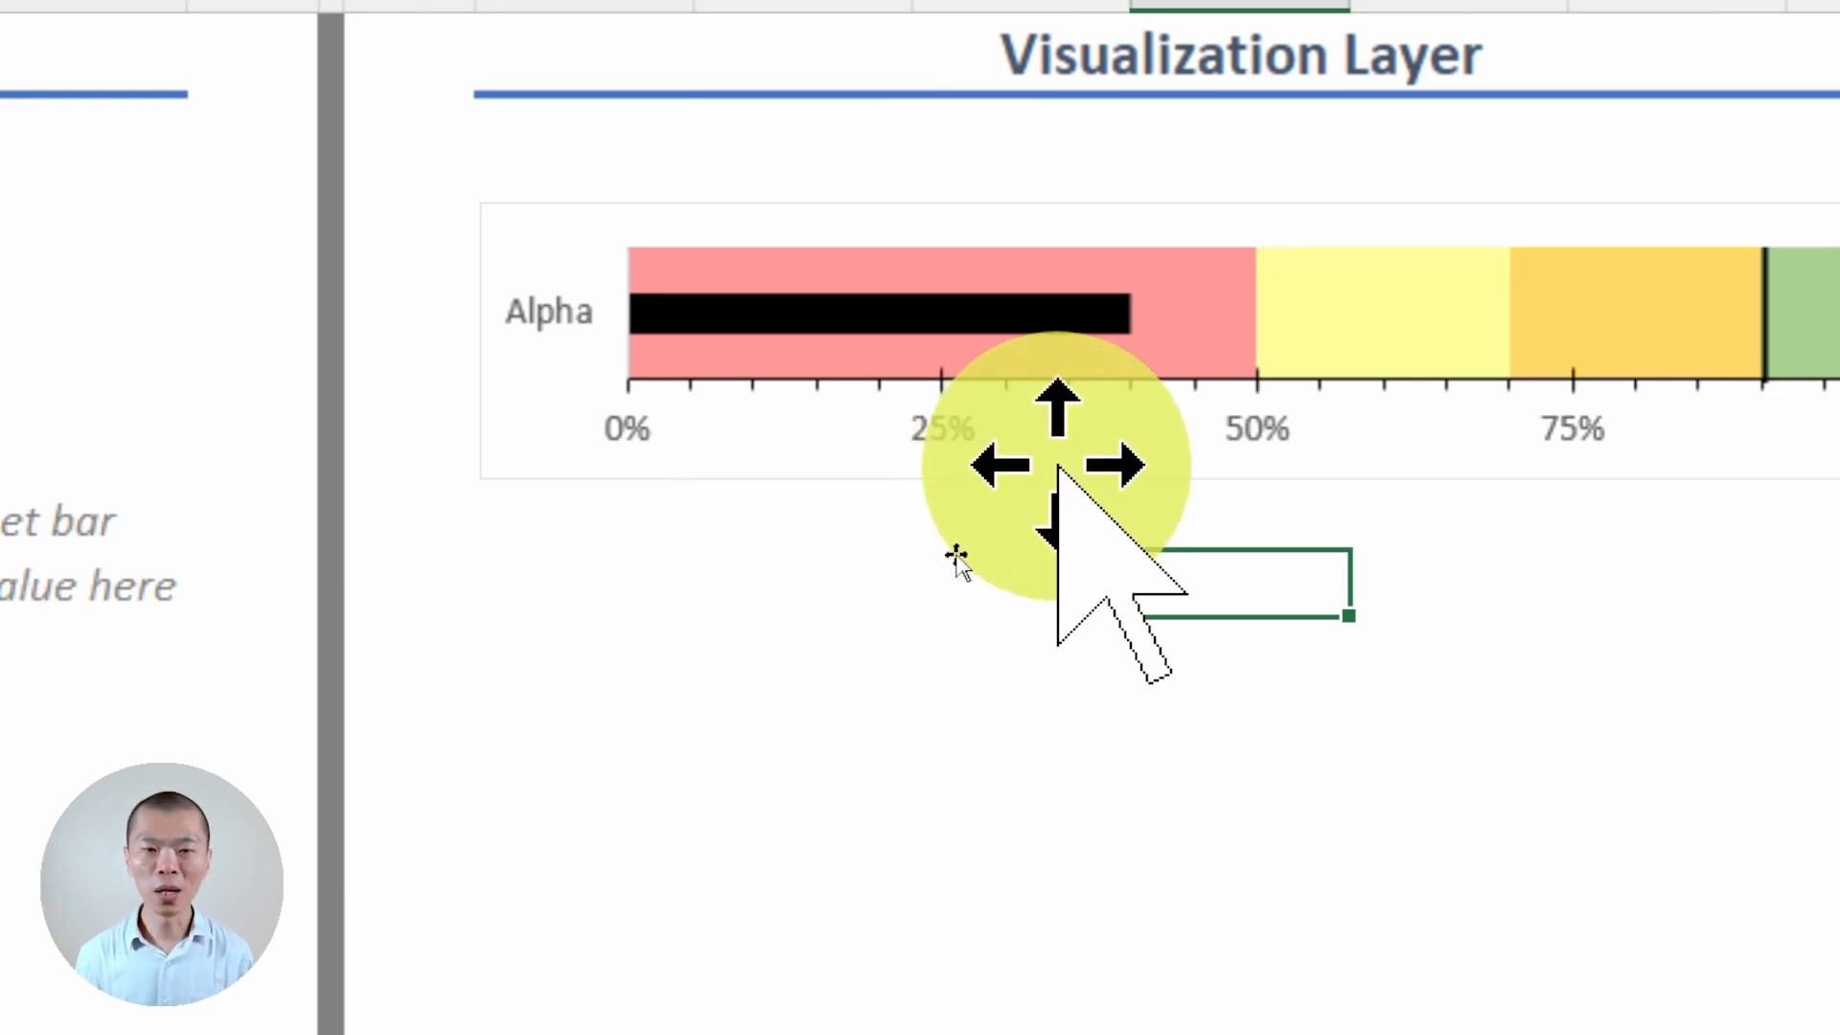
Step: Duplicate the finished bullet chart and place the copy directly below the original, aligned with it
left_click(956, 559)
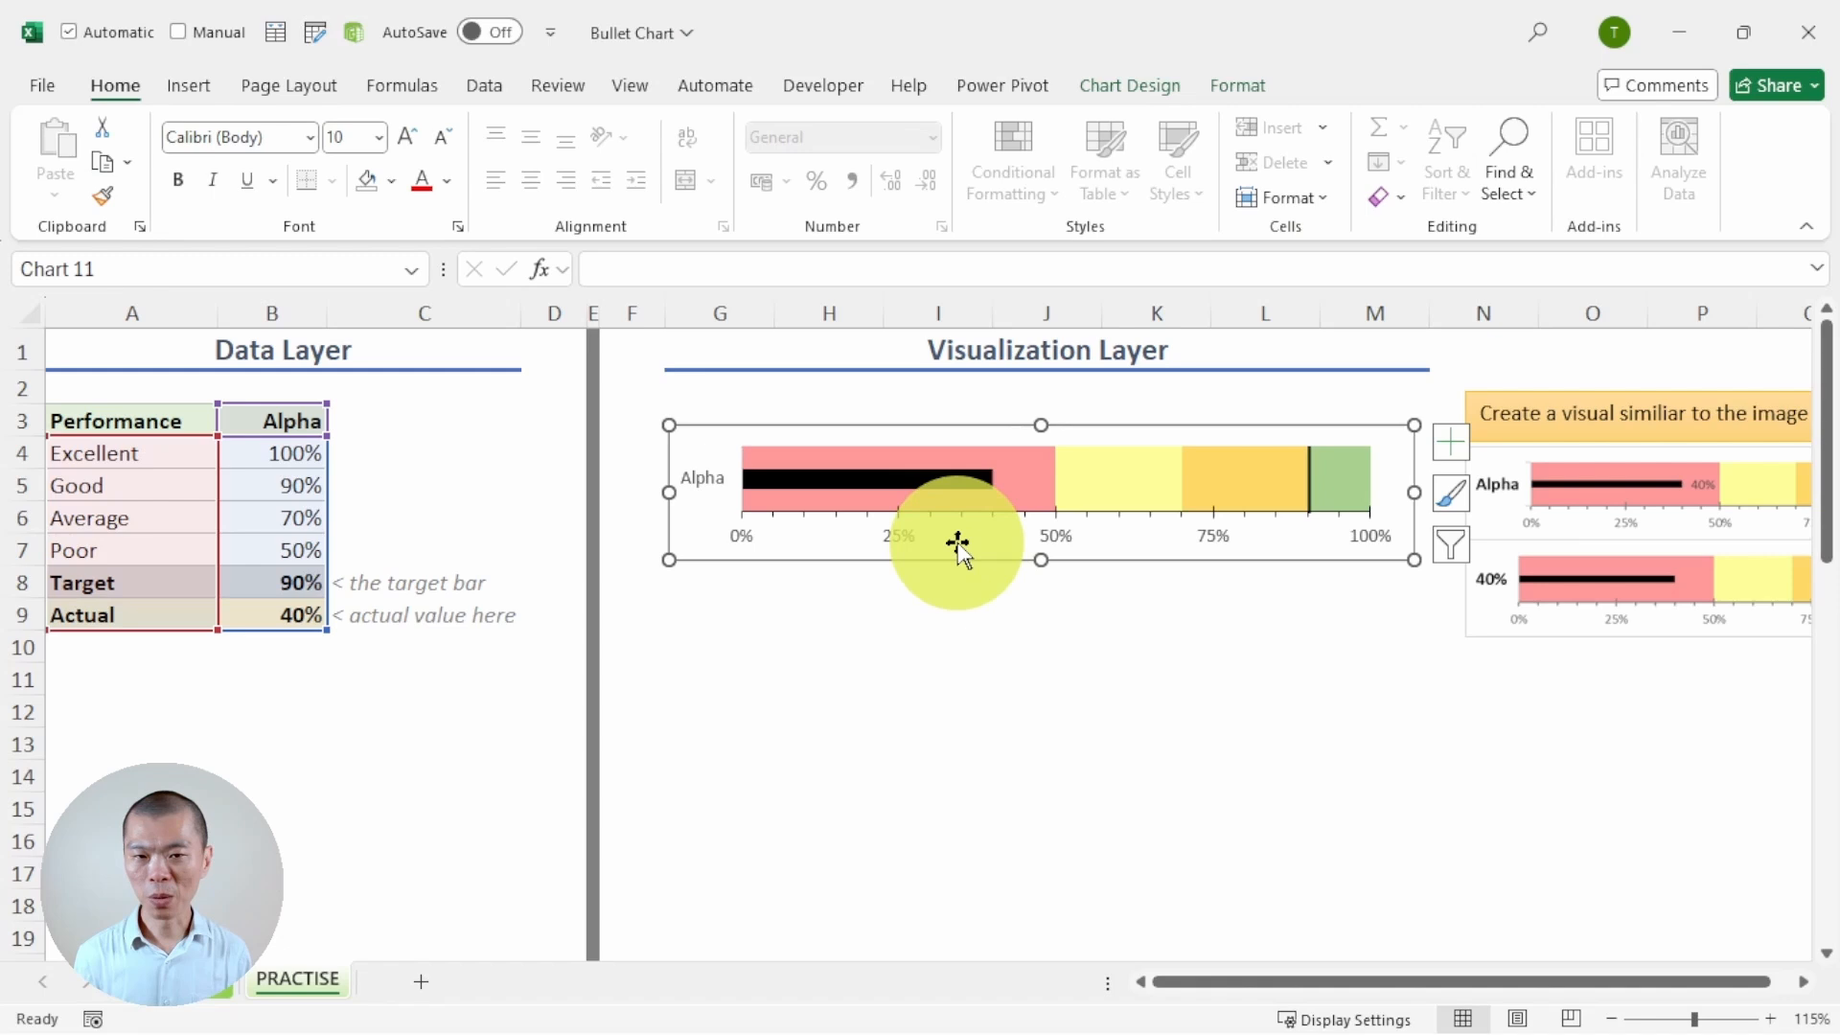
left_click_drag(958, 545, 957, 719)
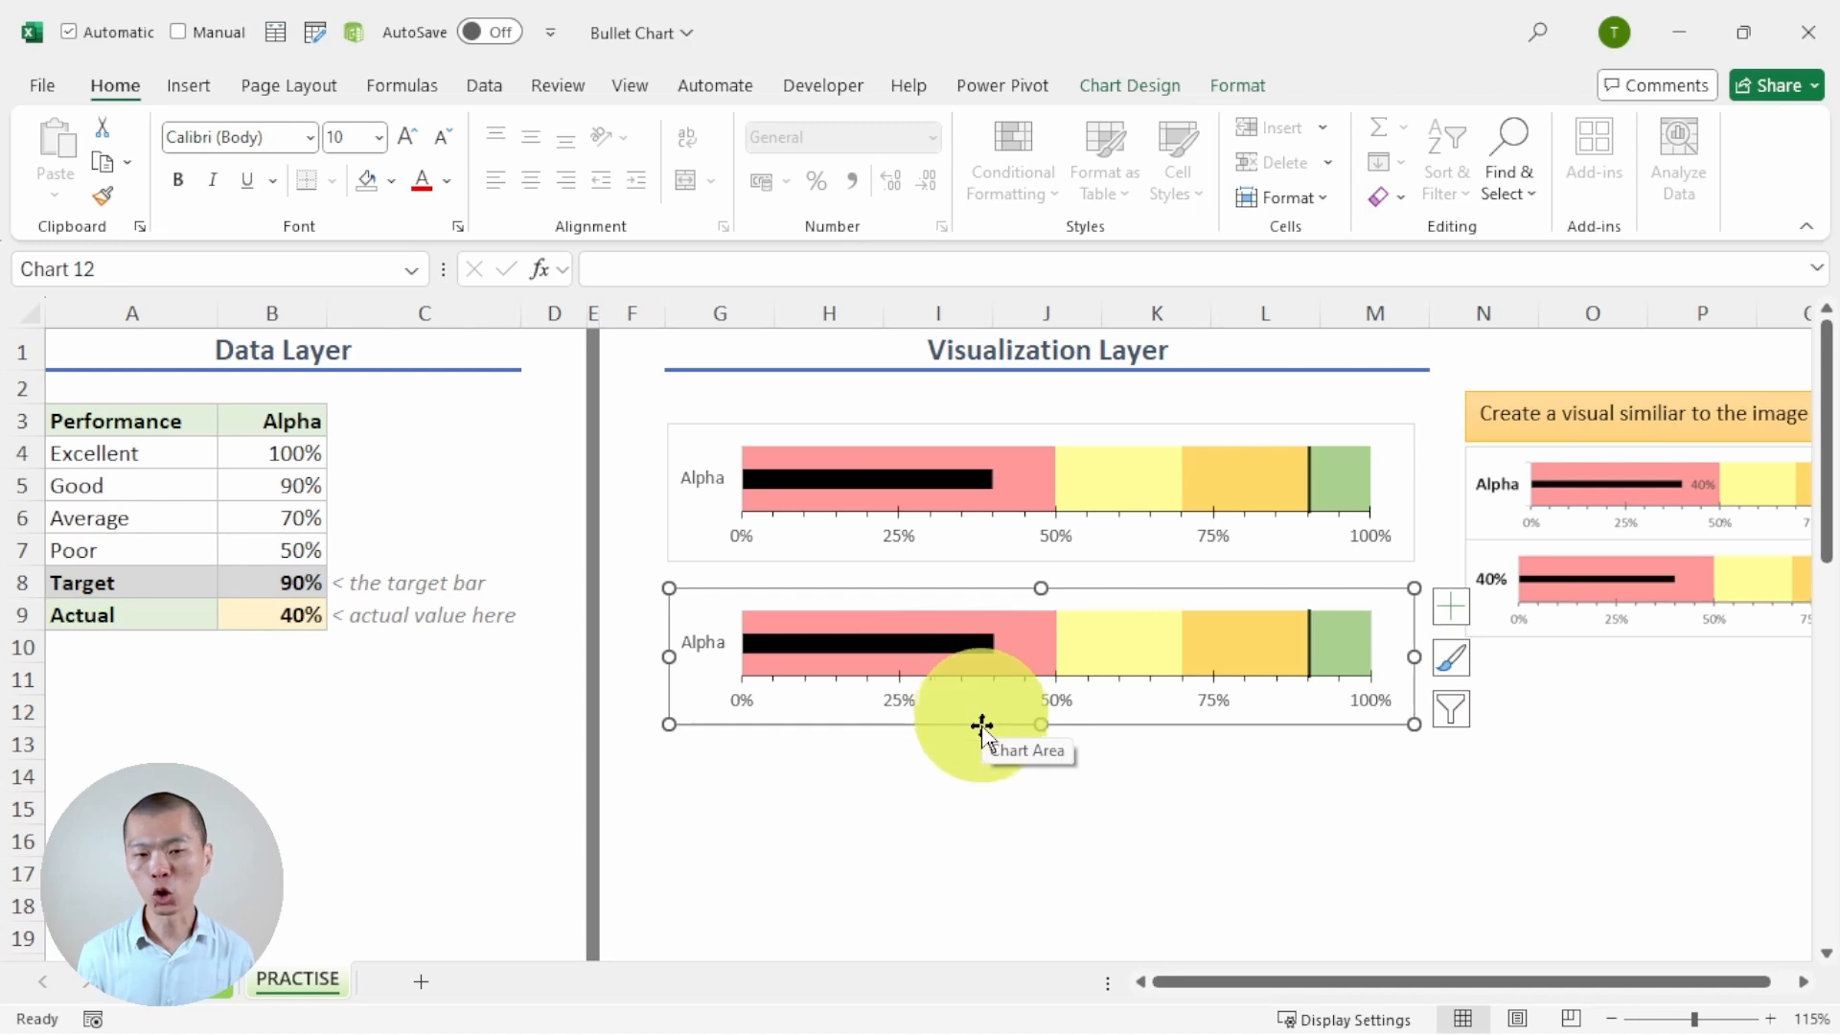
Step: Select the Actual data series itself, rather than its error bar, in the upper bullet chart
left_click(907, 489)
left_click(976, 491)
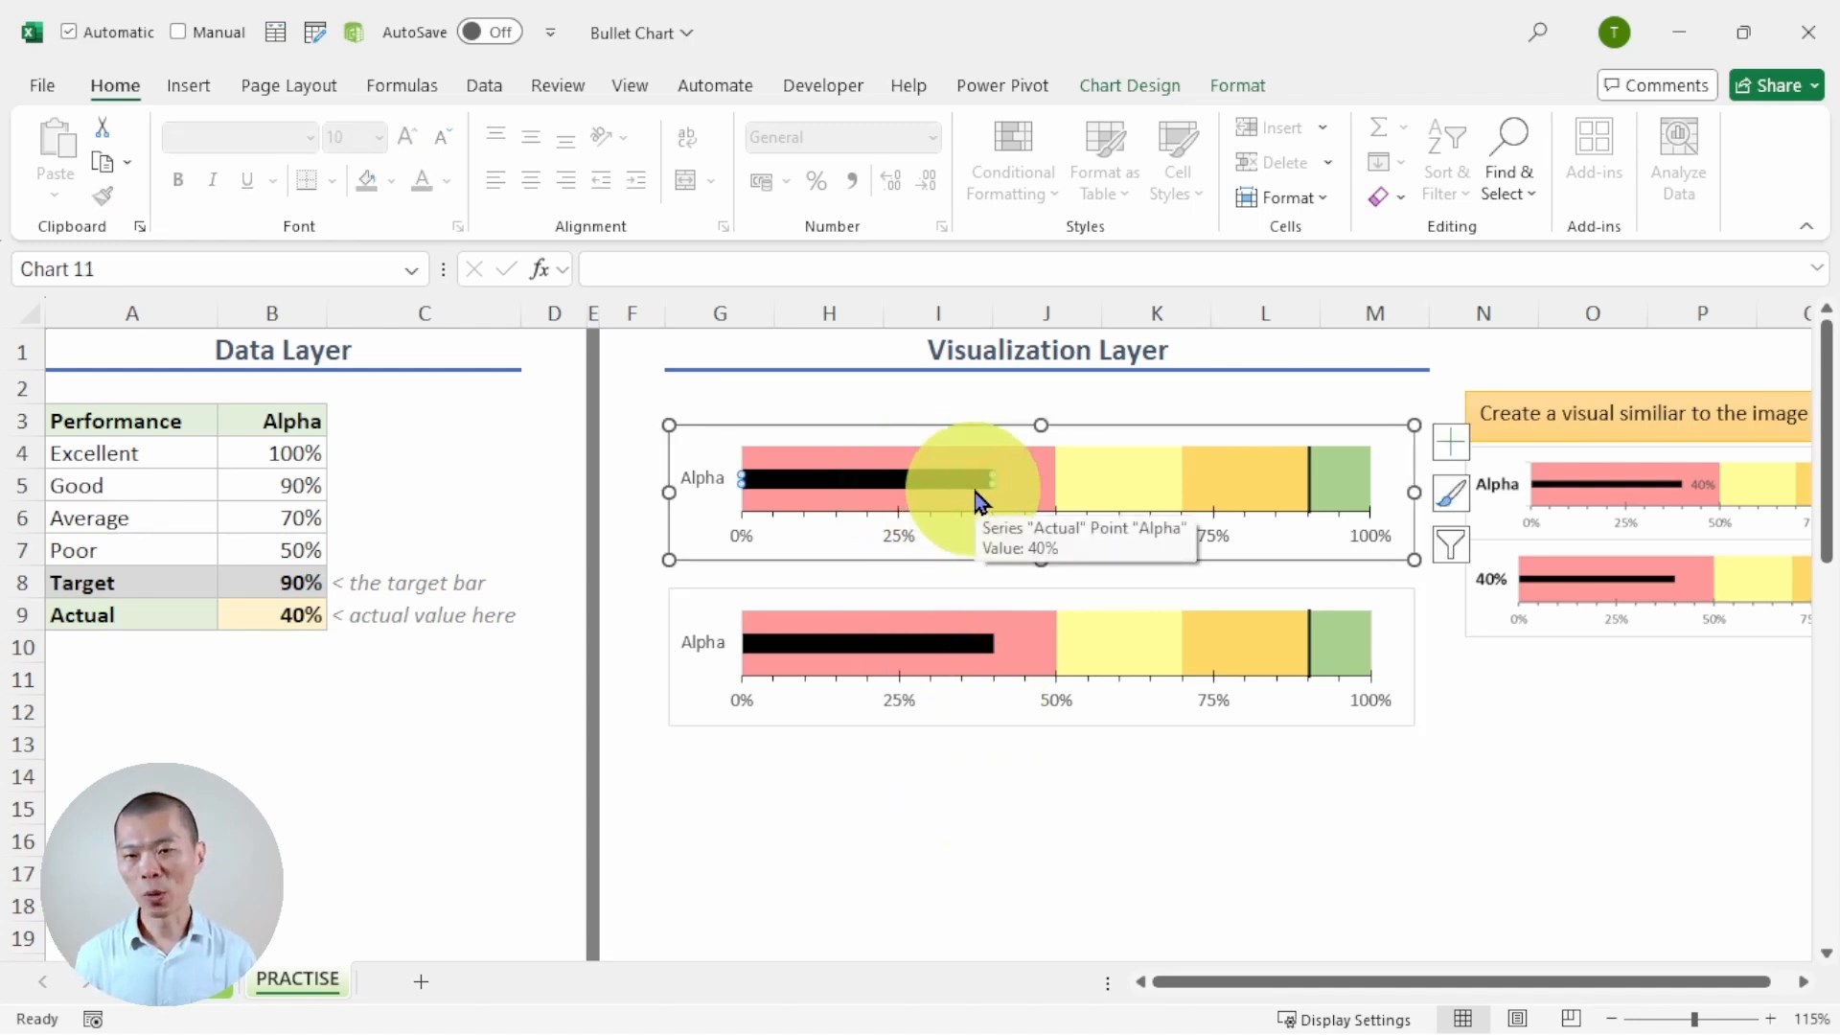
double_click(975, 498)
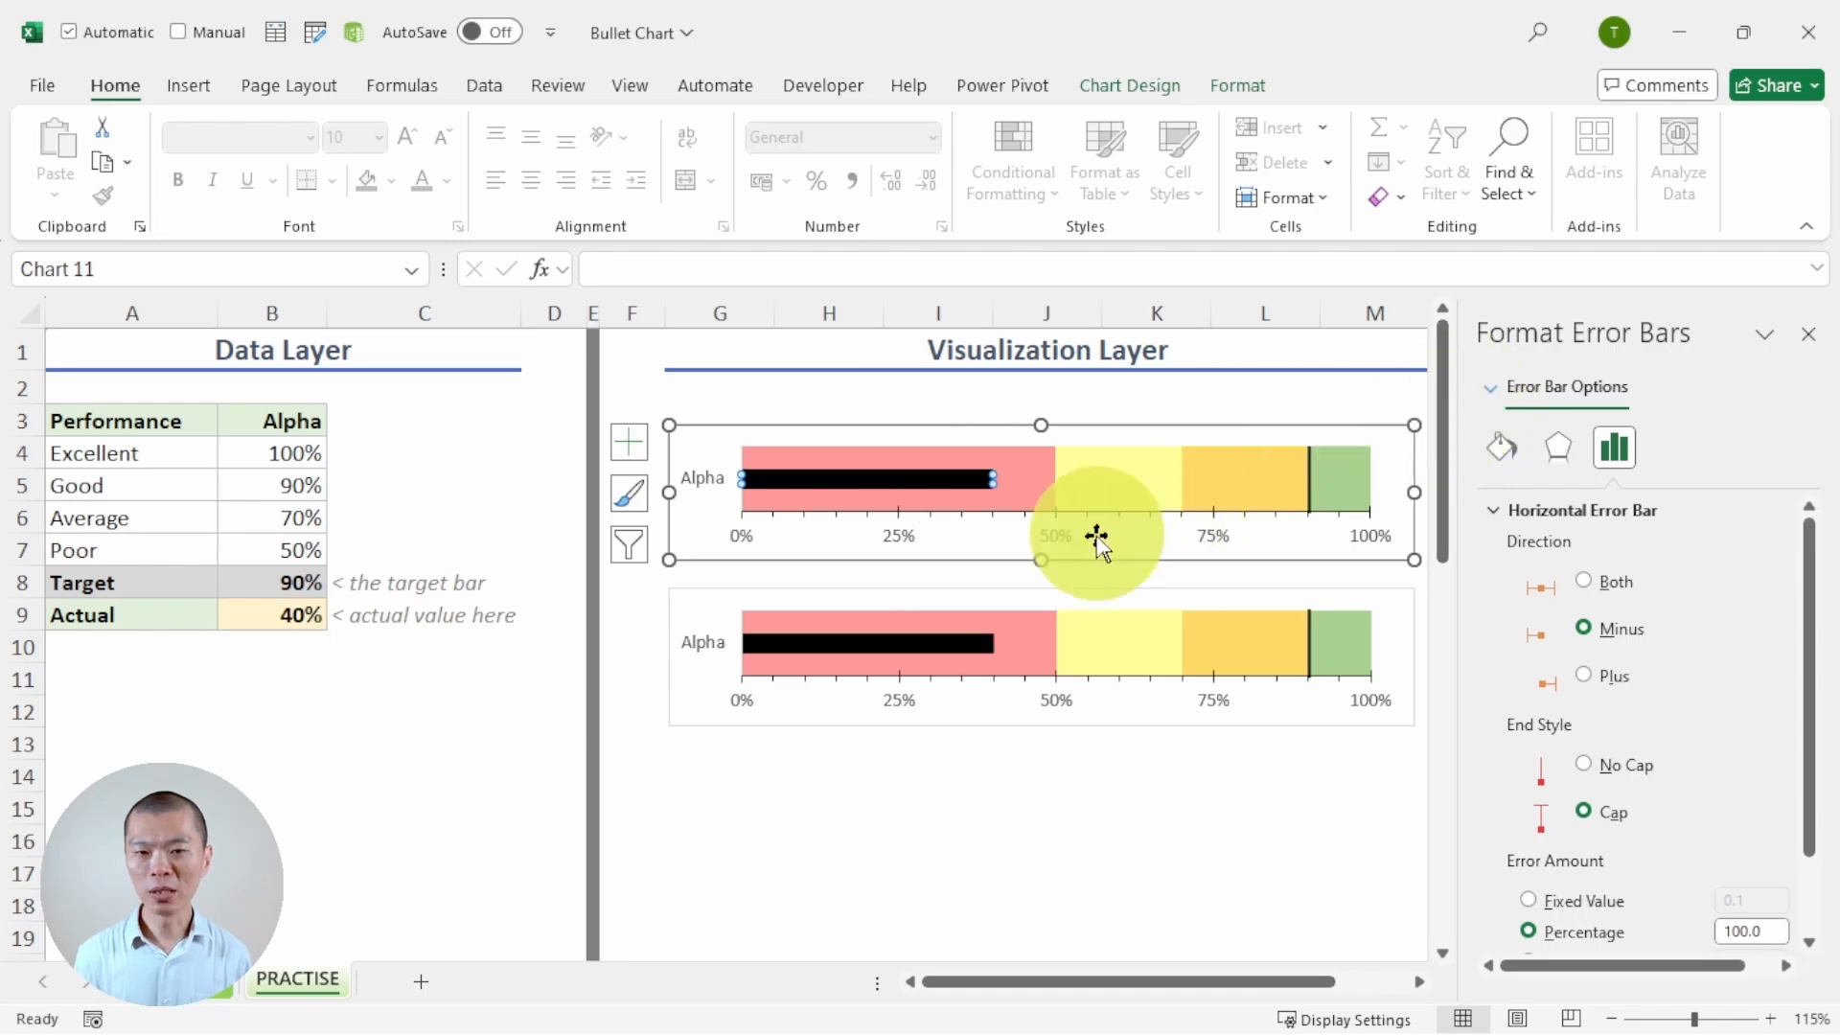
key("ctrl+4")
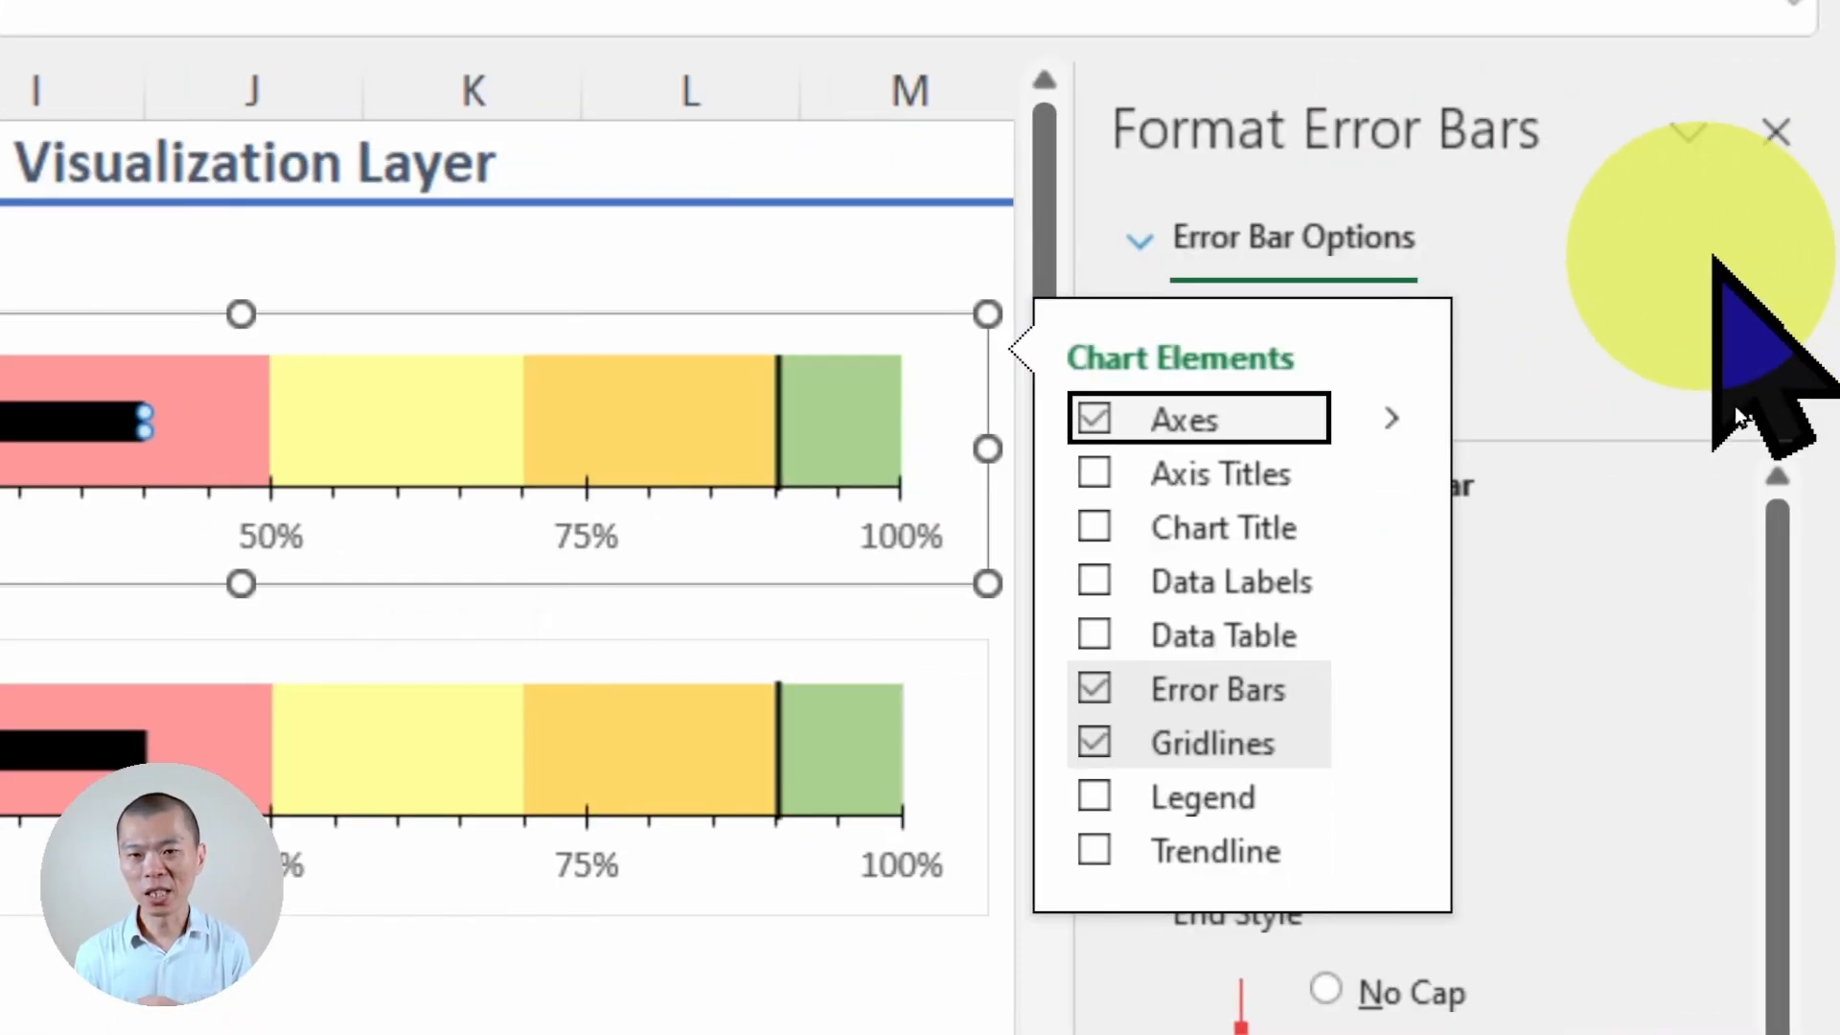
left_click(1677, 414)
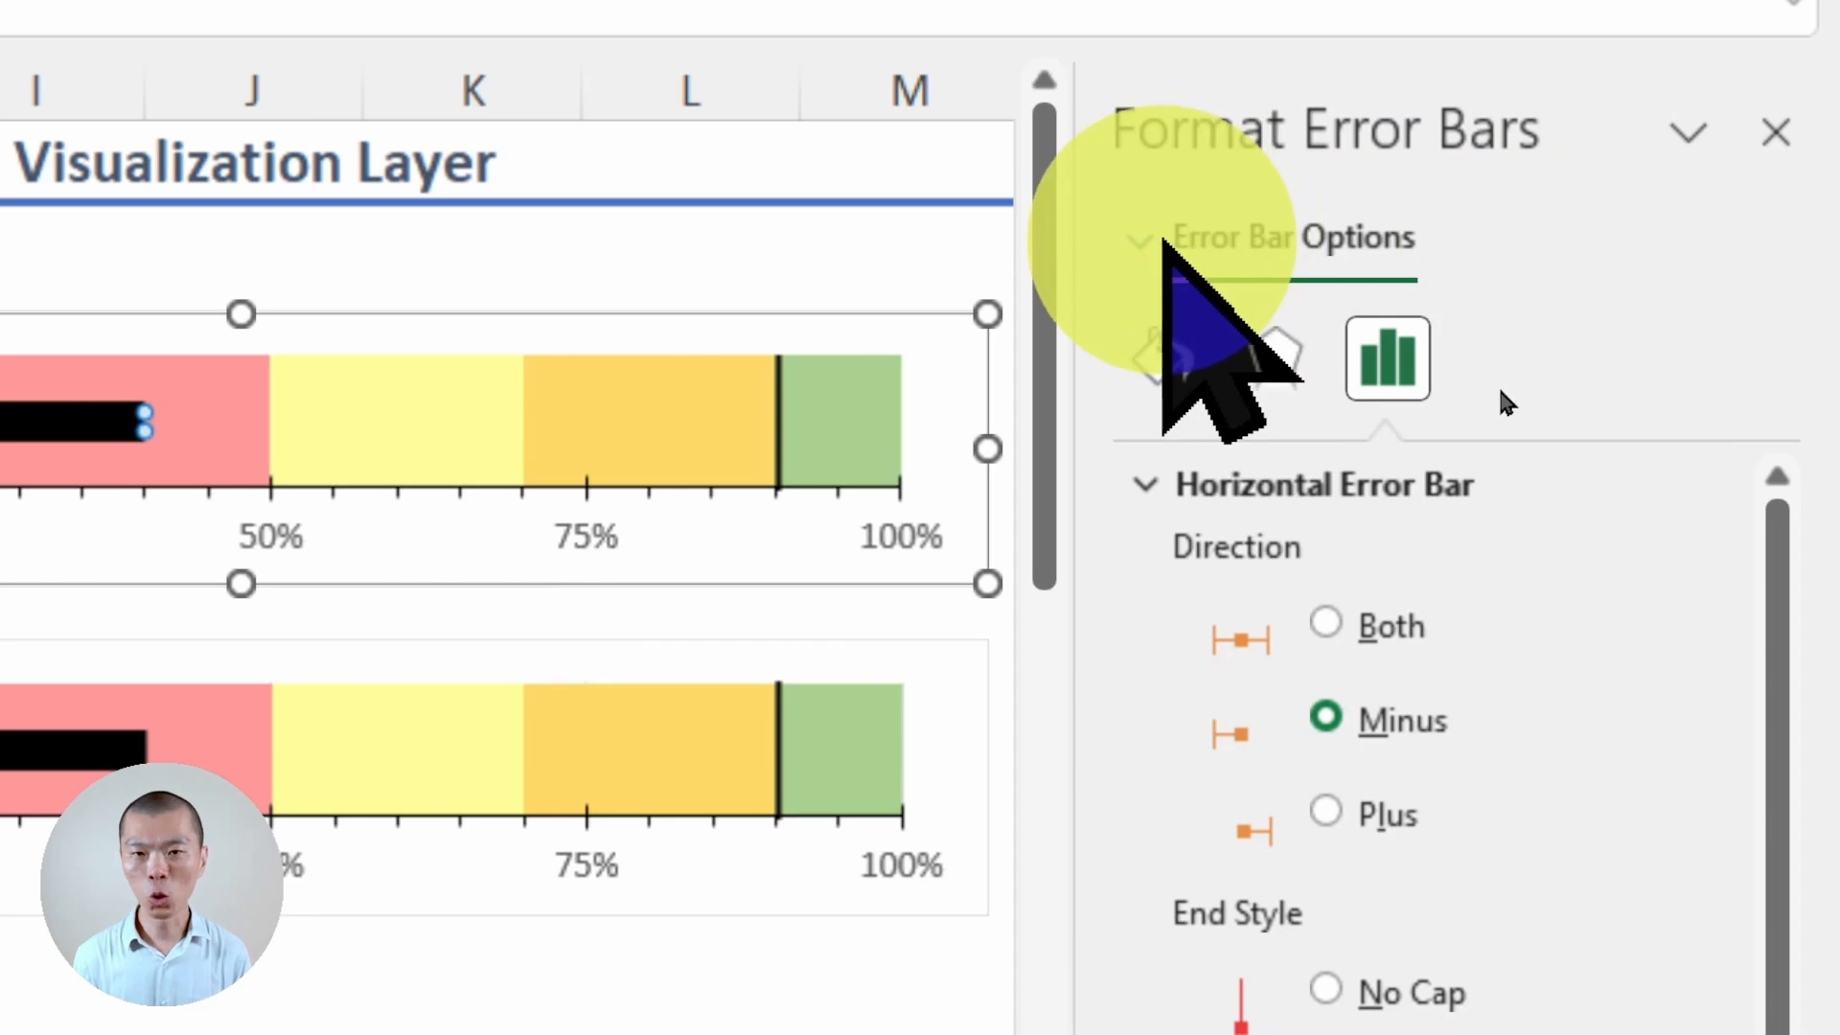
left_click(1145, 245)
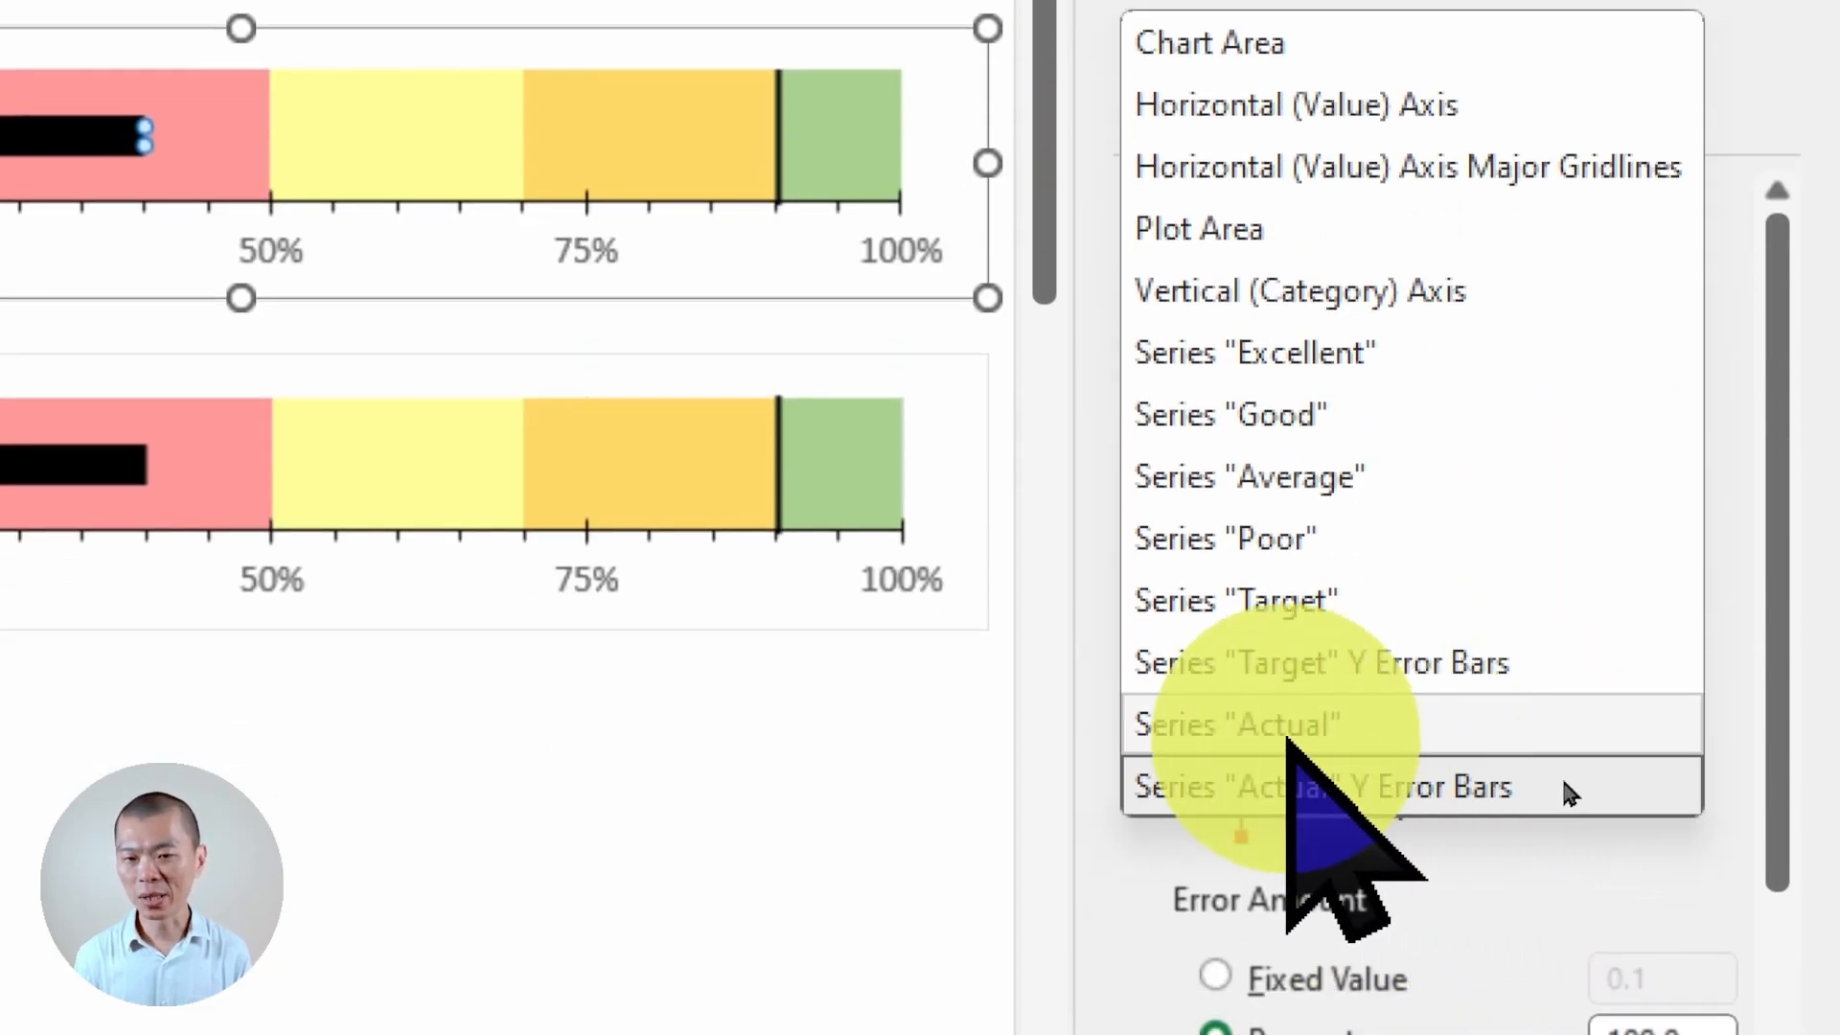
left_click(1682, 778)
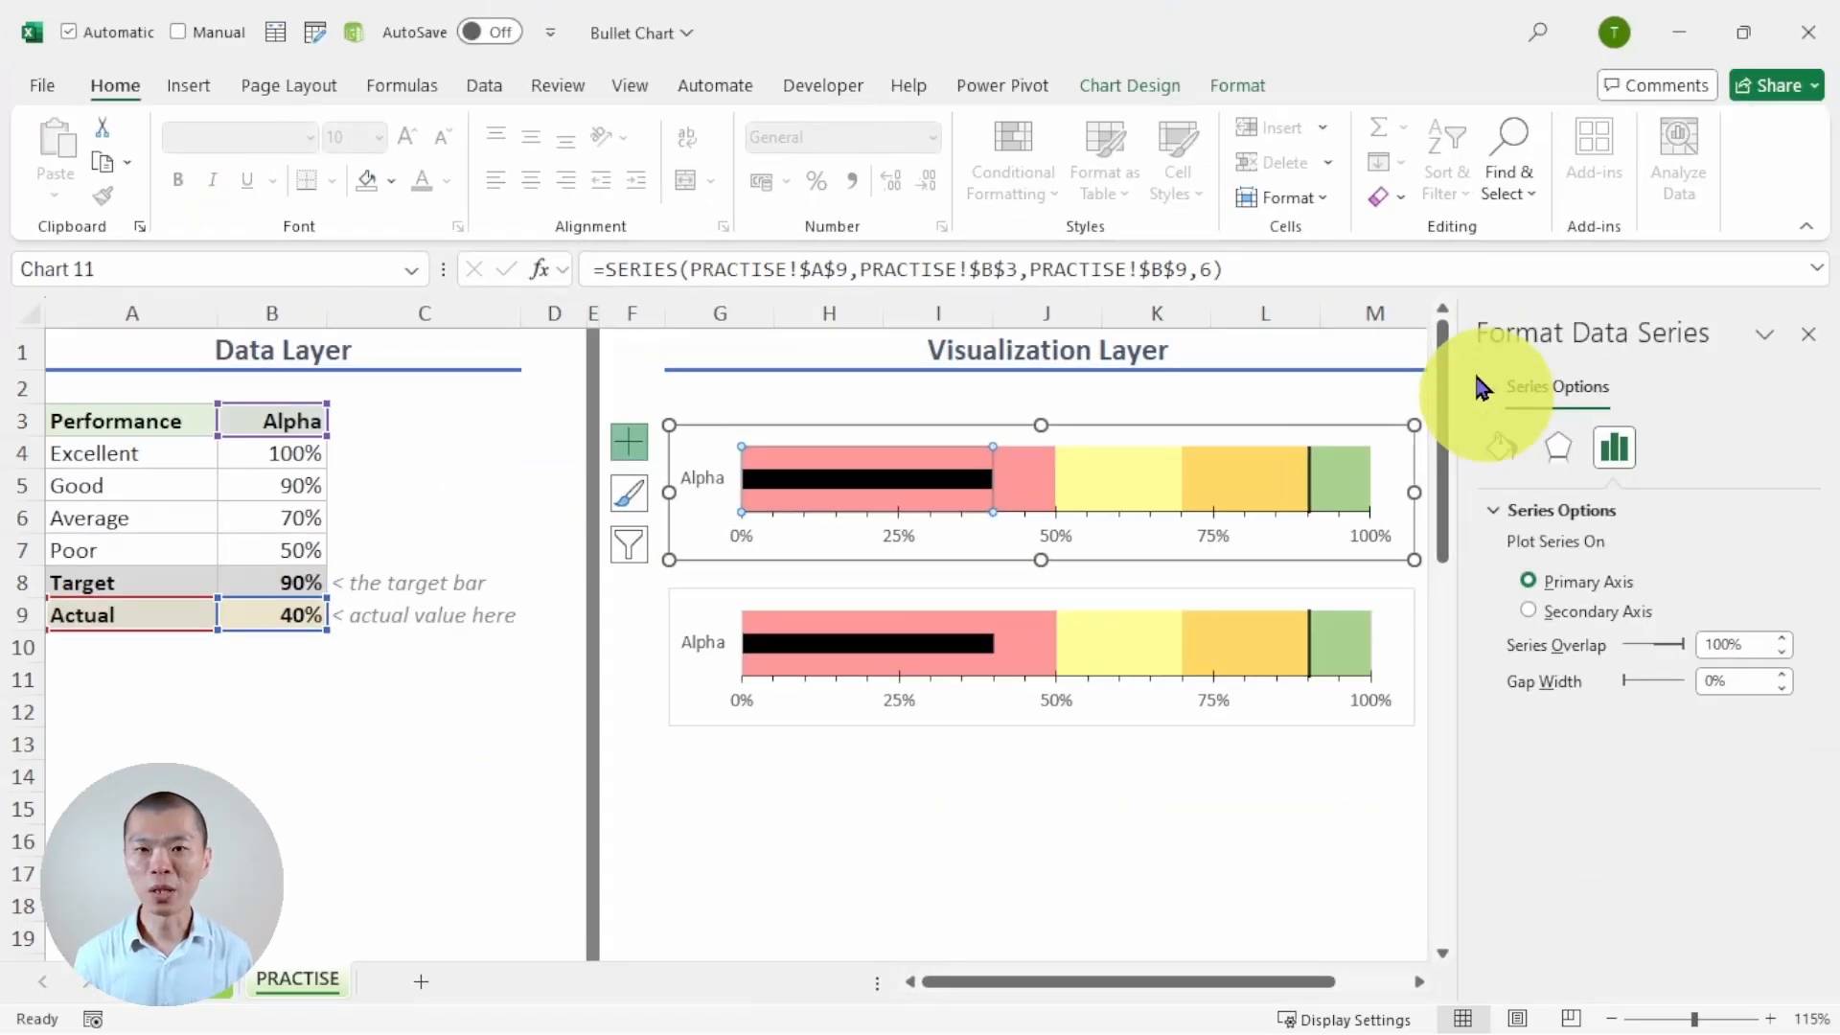
Step: Add a data label at the Outside End position to the upper chart's Actual series
left_click(1131, 87)
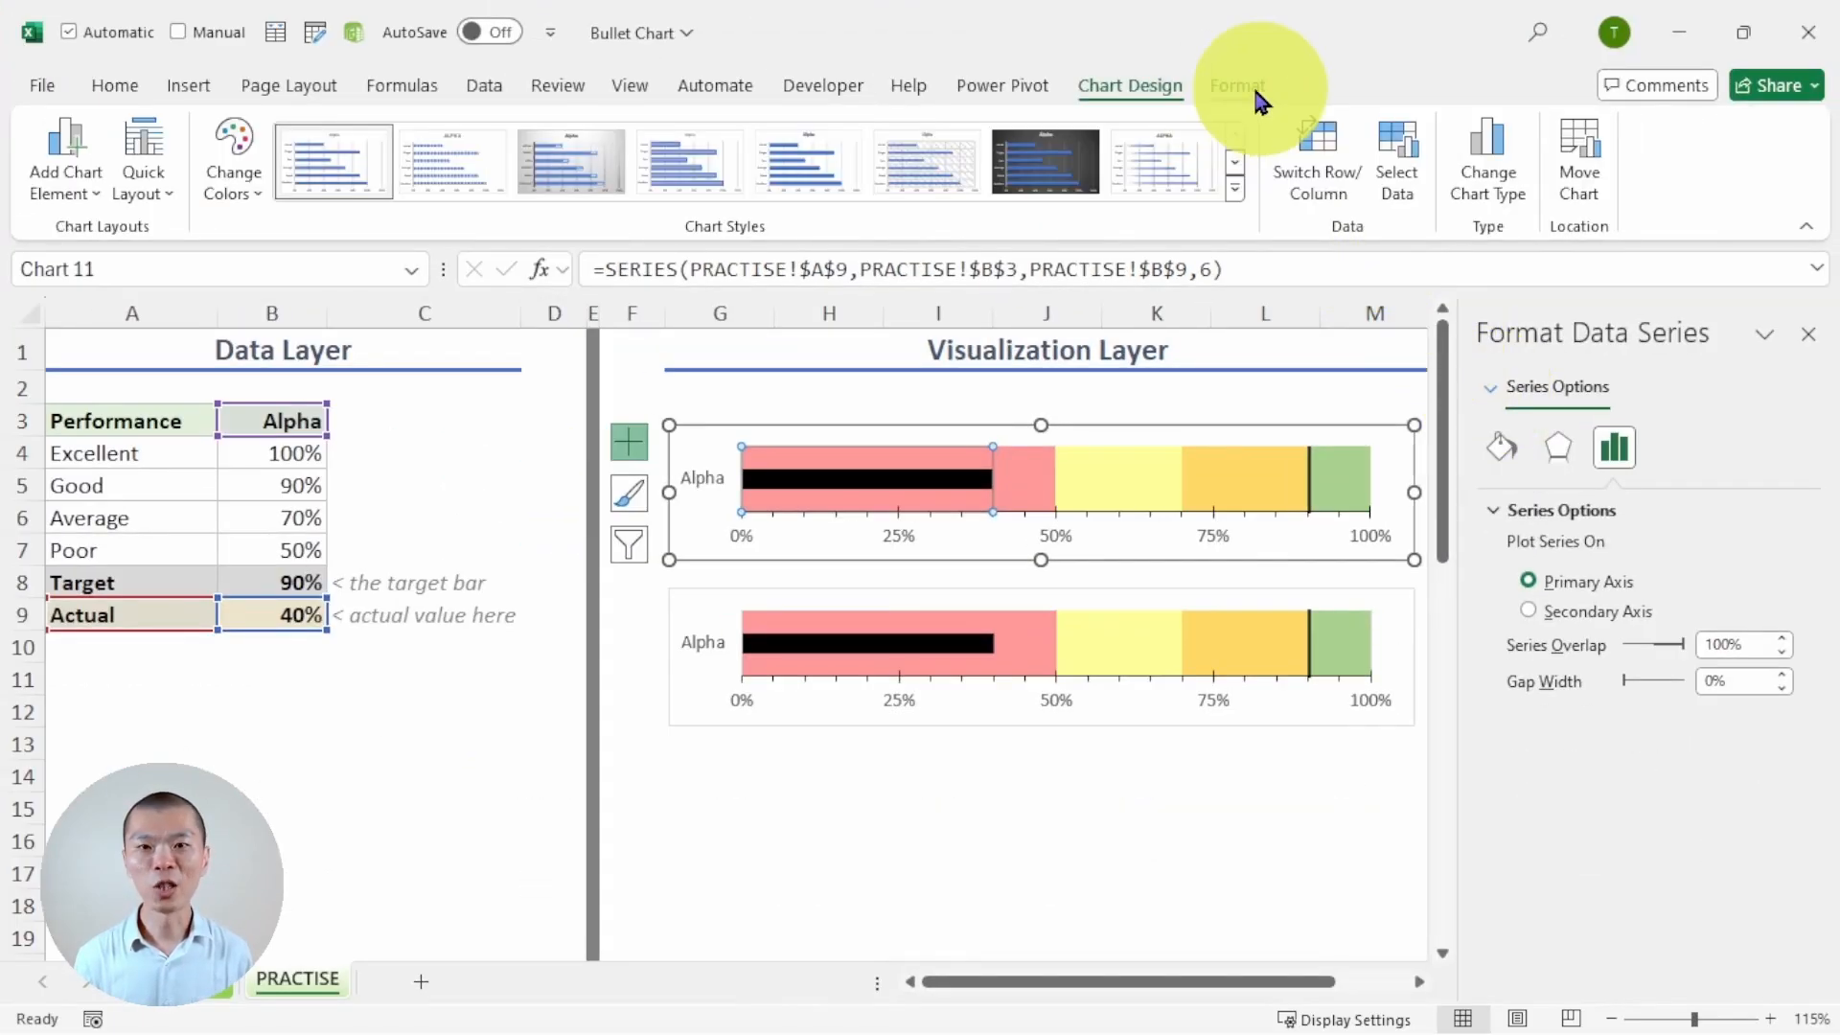
left_click(1229, 92)
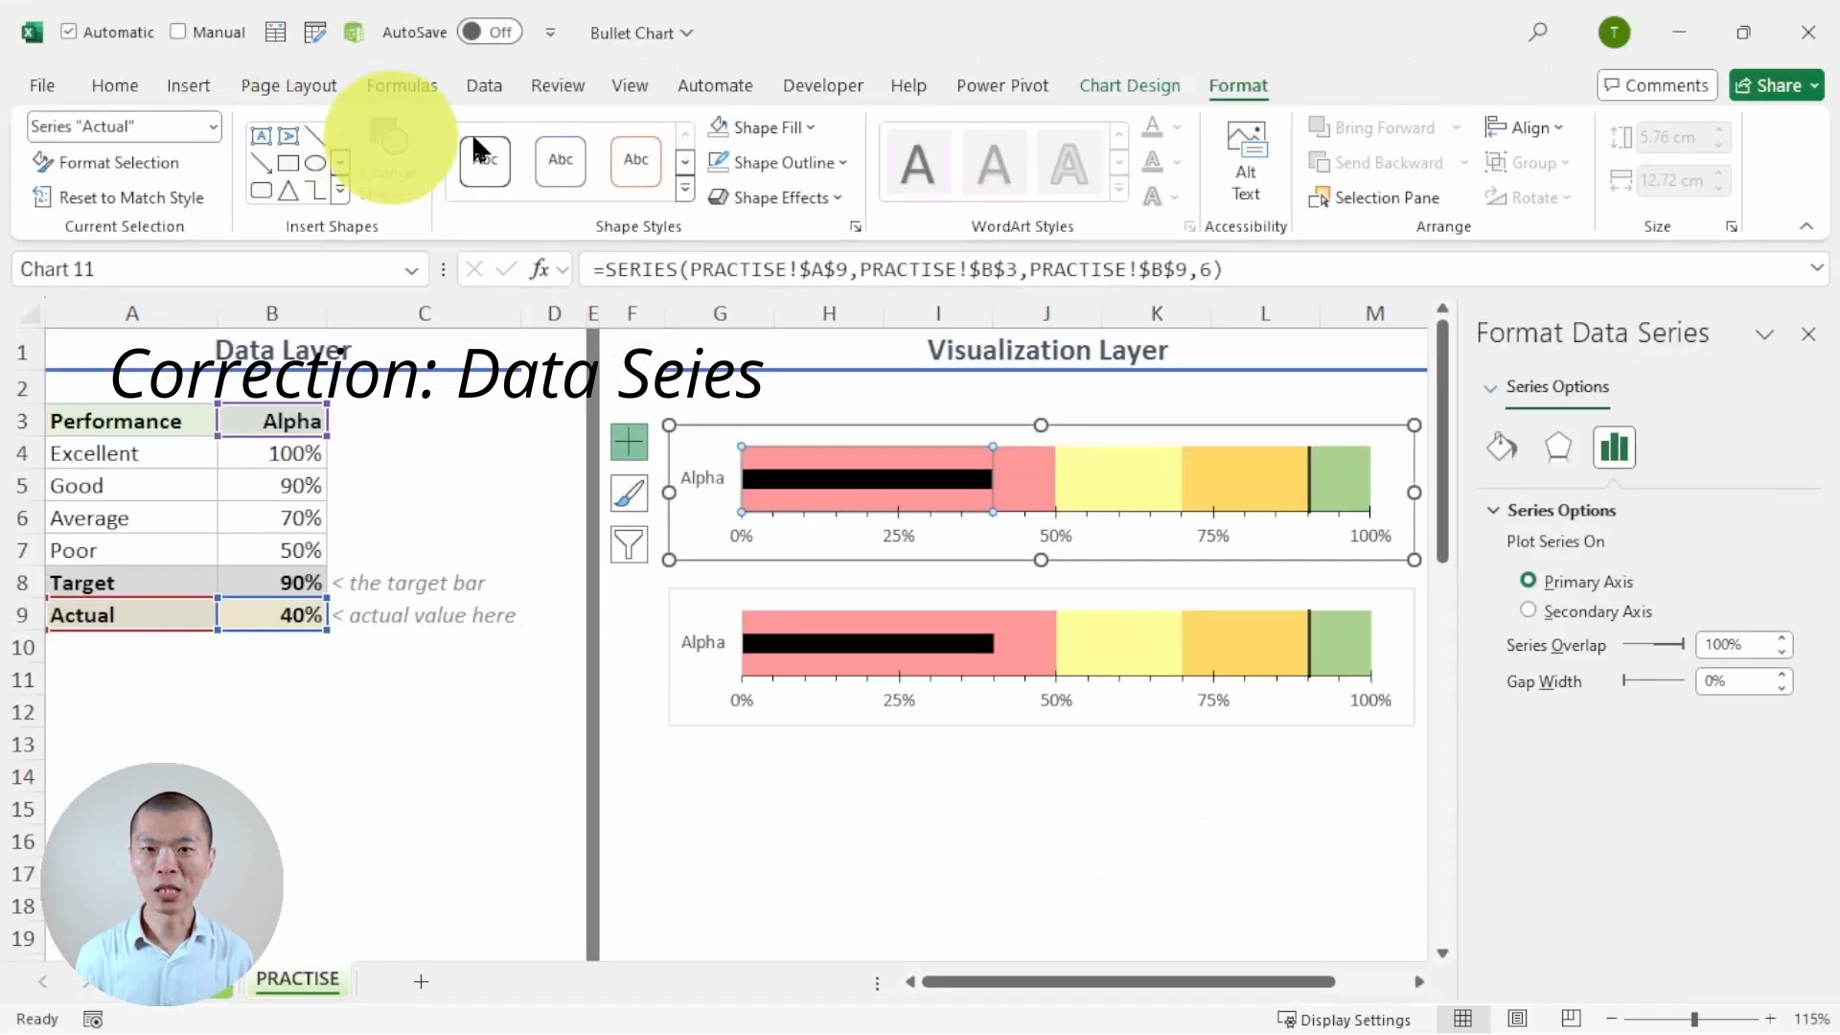
left_click(1131, 85)
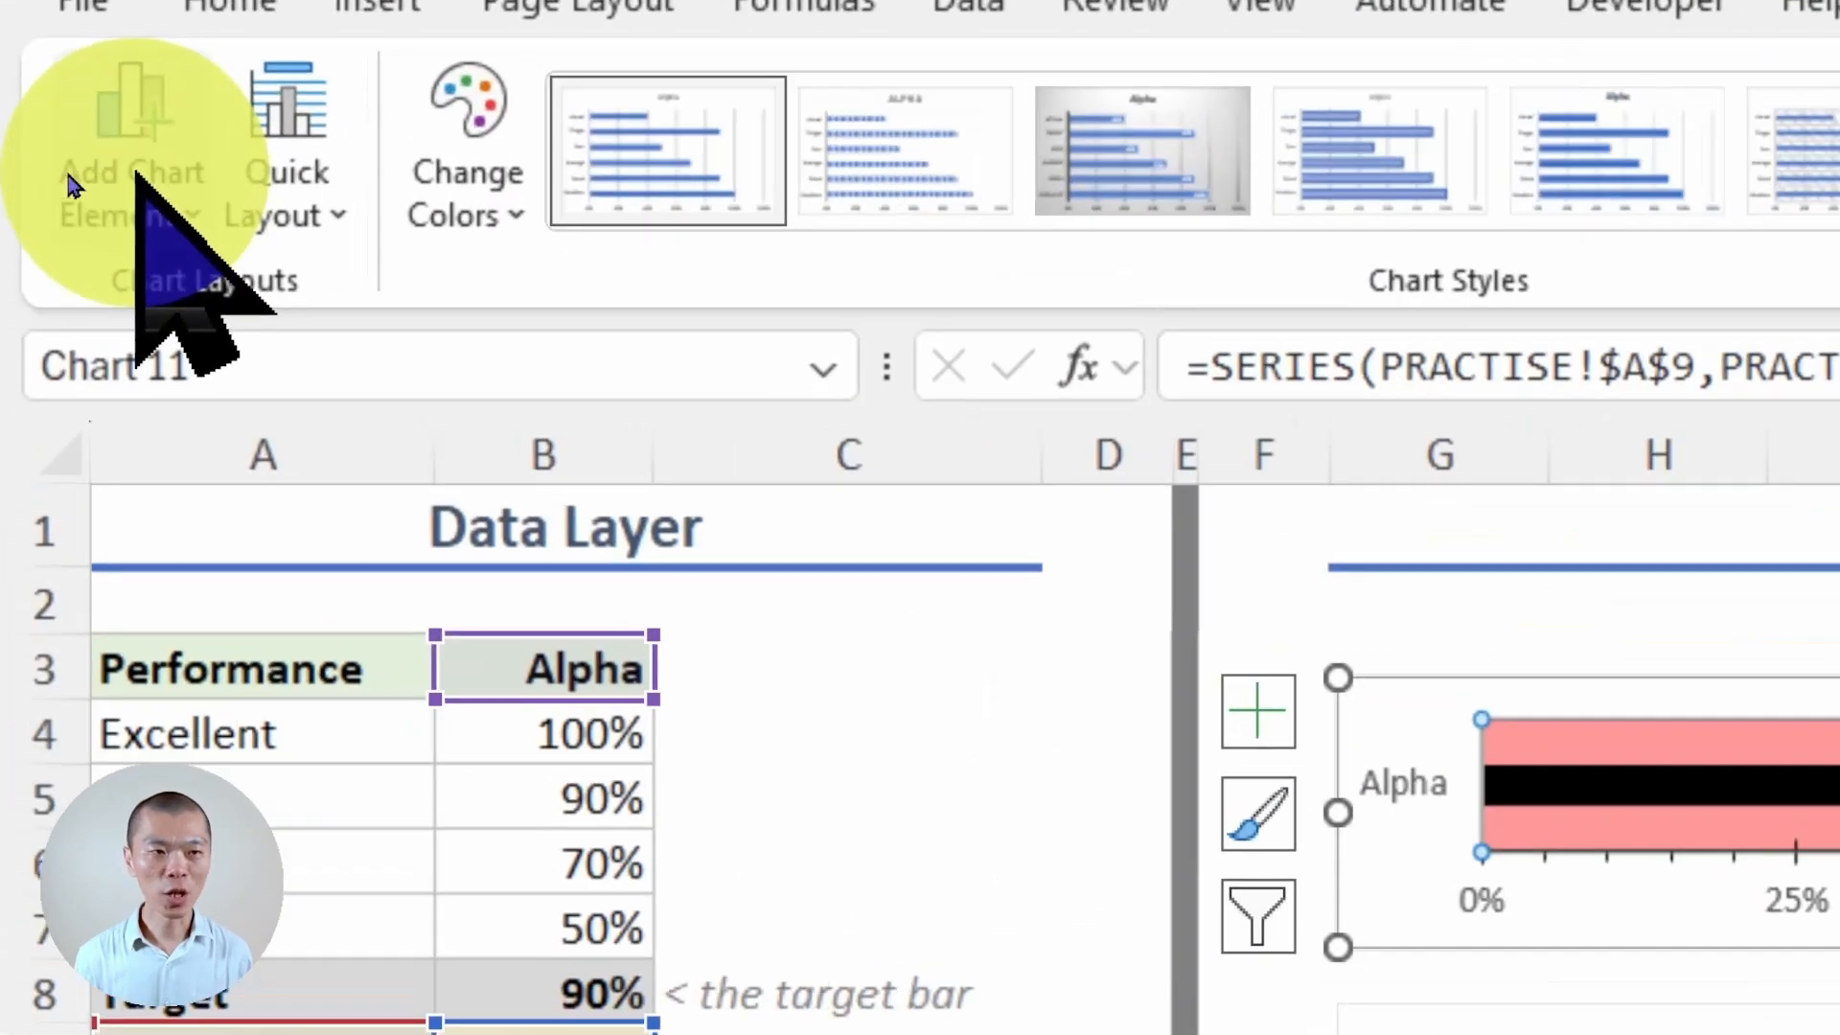
left_click(69, 184)
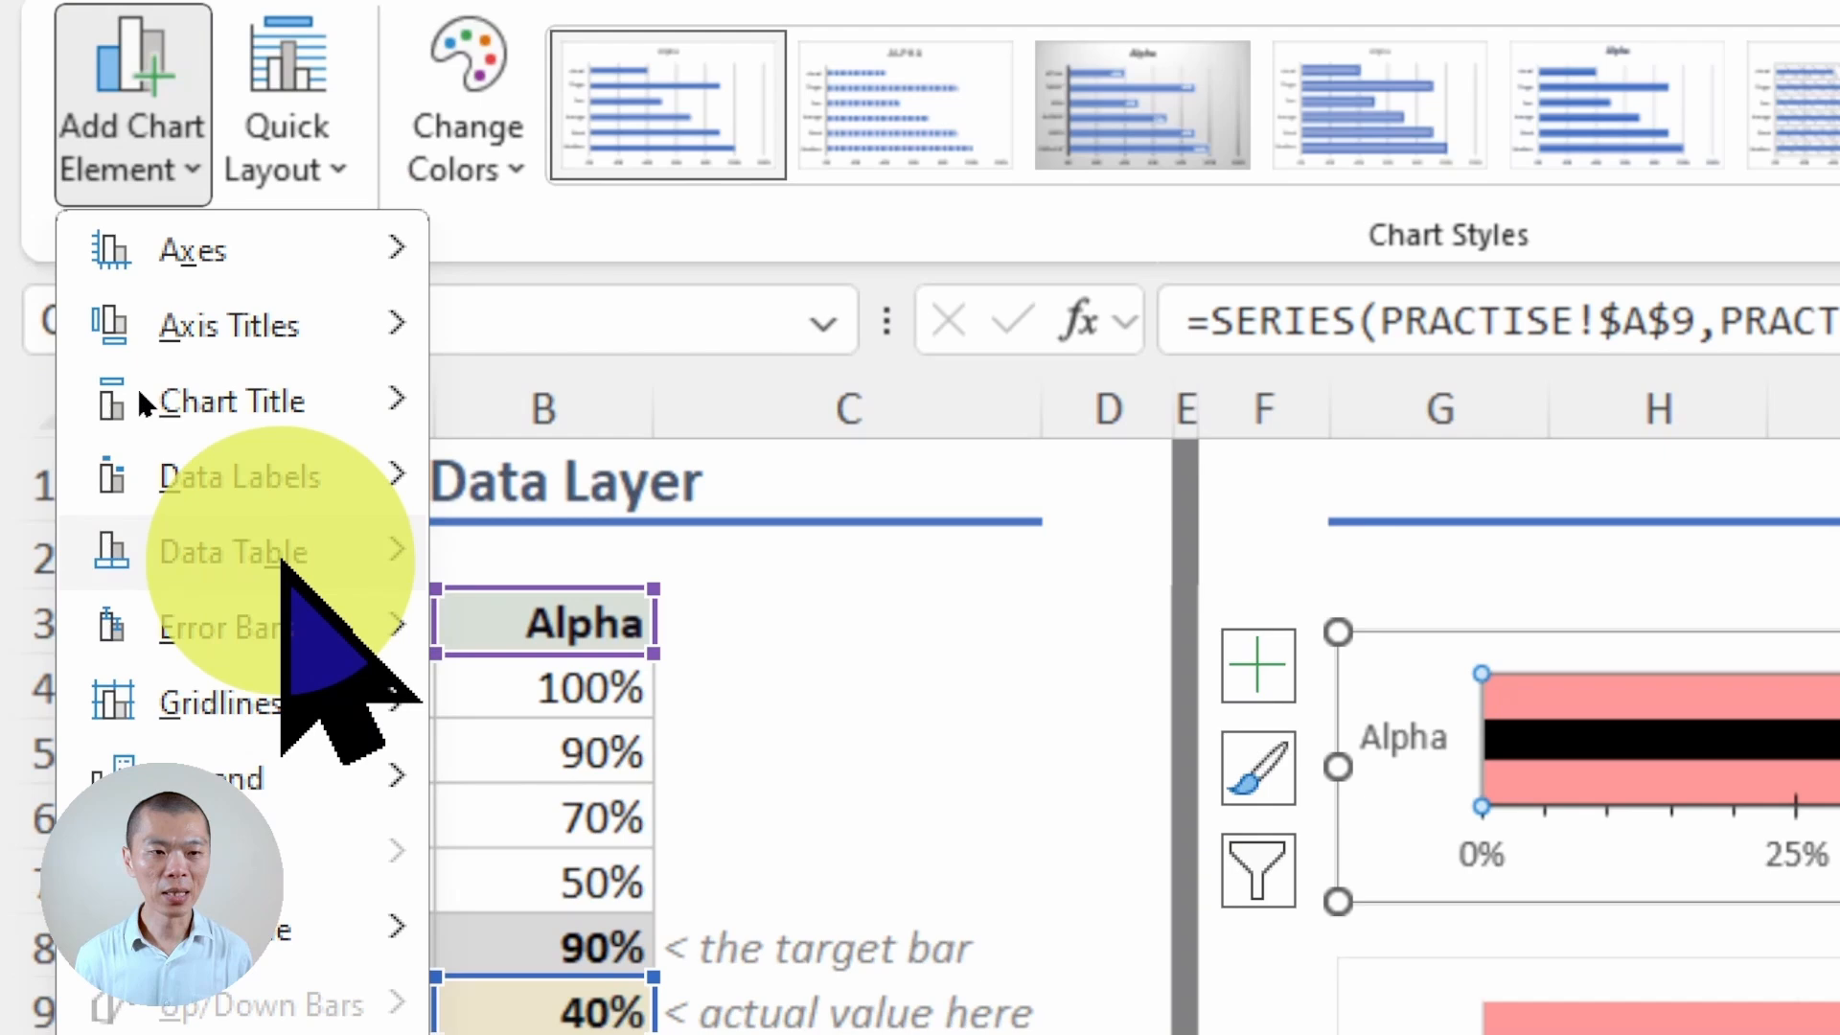
mouse_move(278, 604)
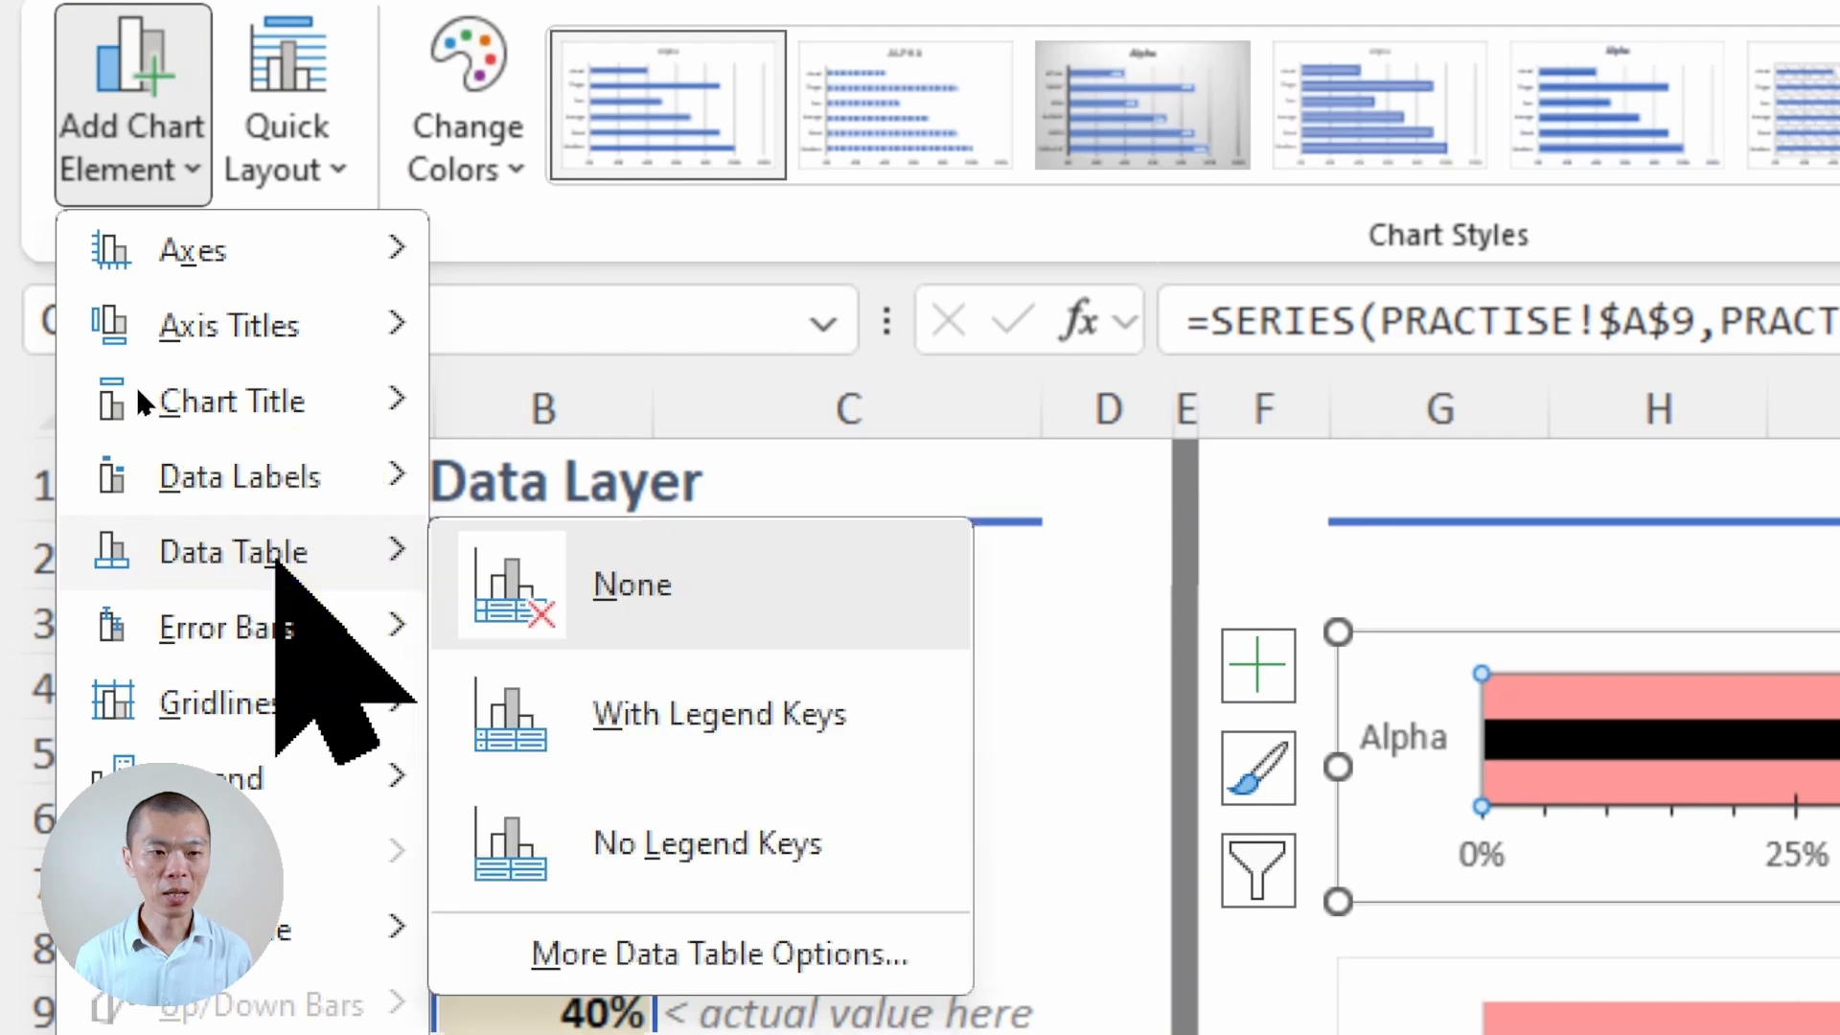
left_click(270, 472)
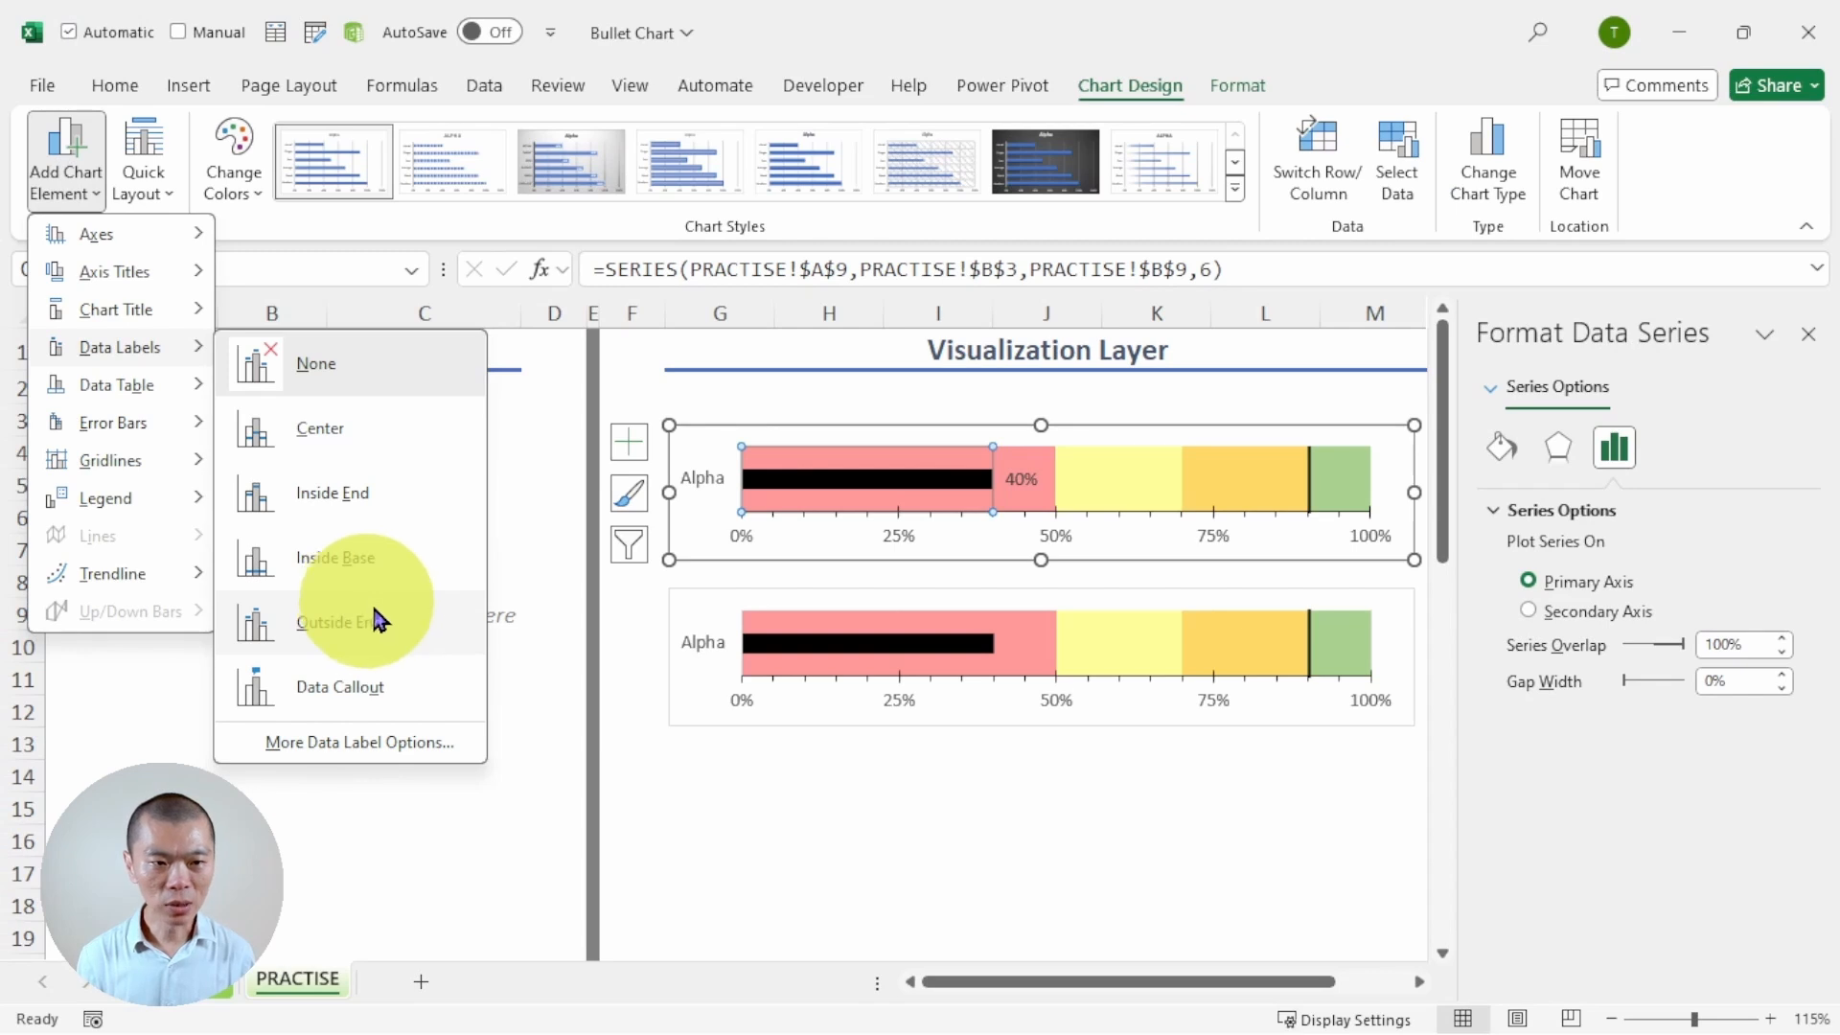
left_click(389, 617)
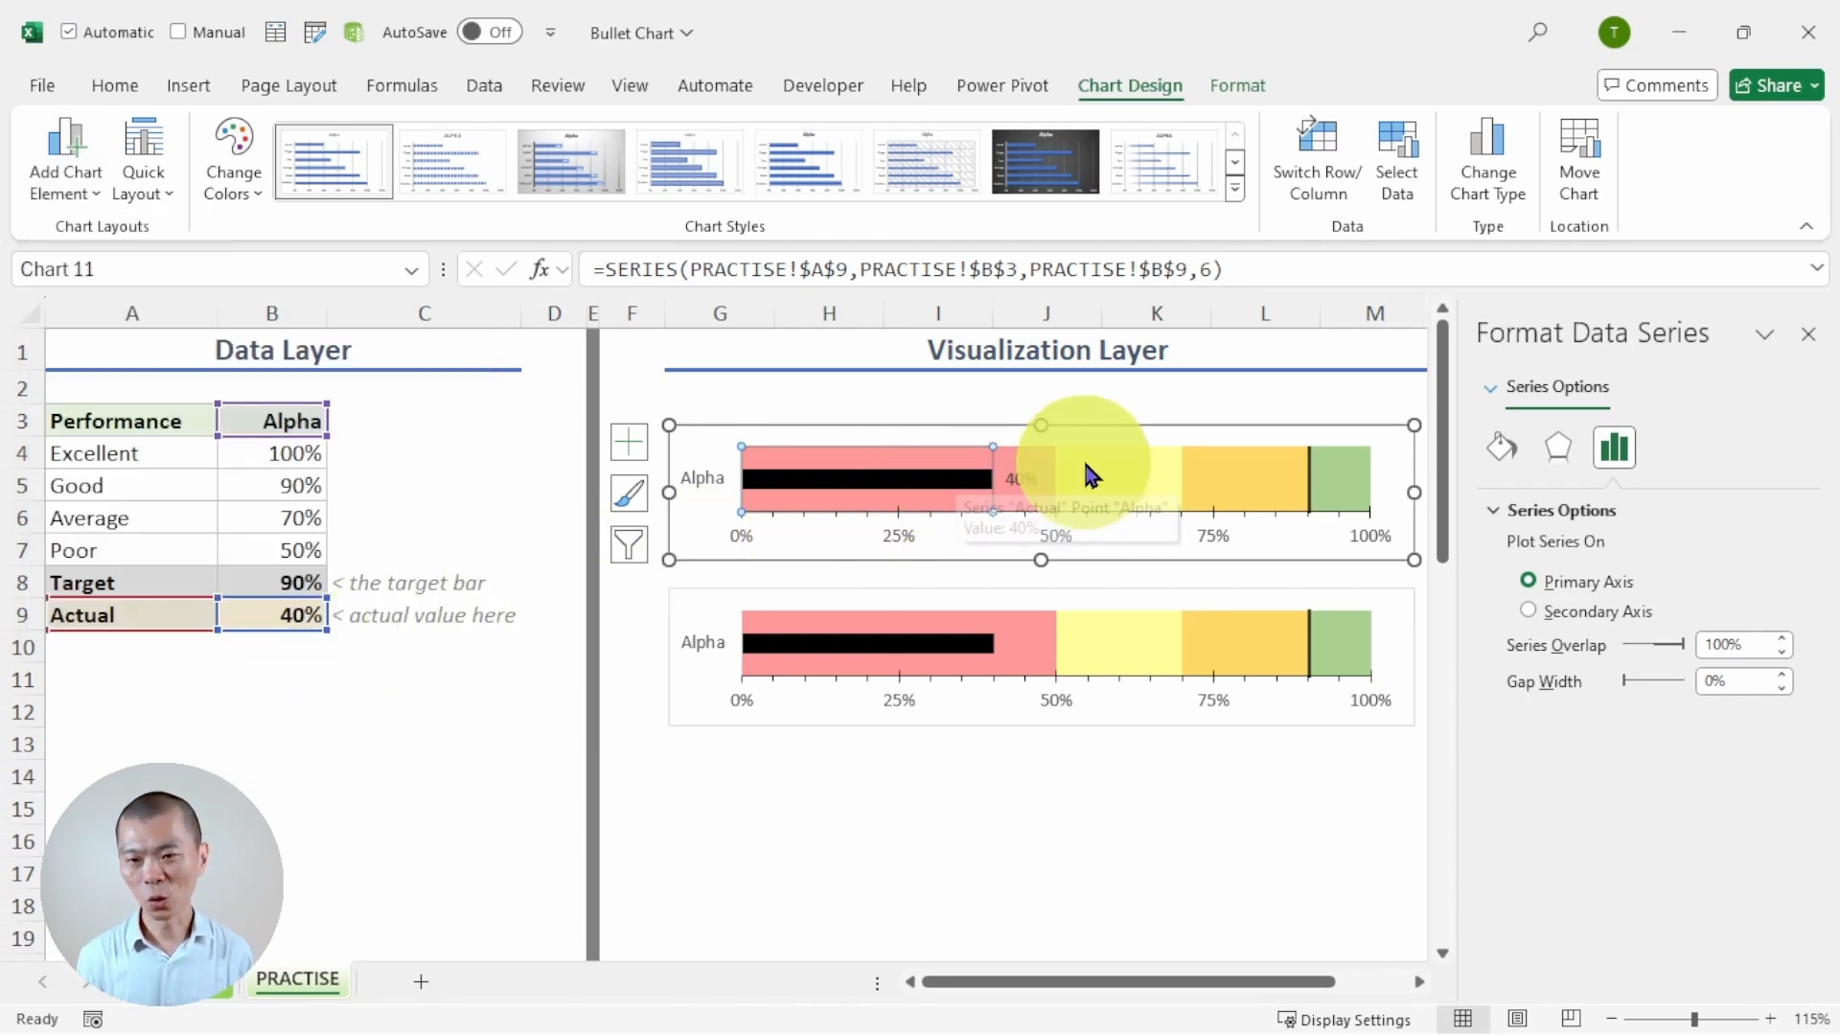
Step: Change the lower chart's category axis label range to =PRACTISE!$B$9 and close the axis formatting options
left_click(702, 651)
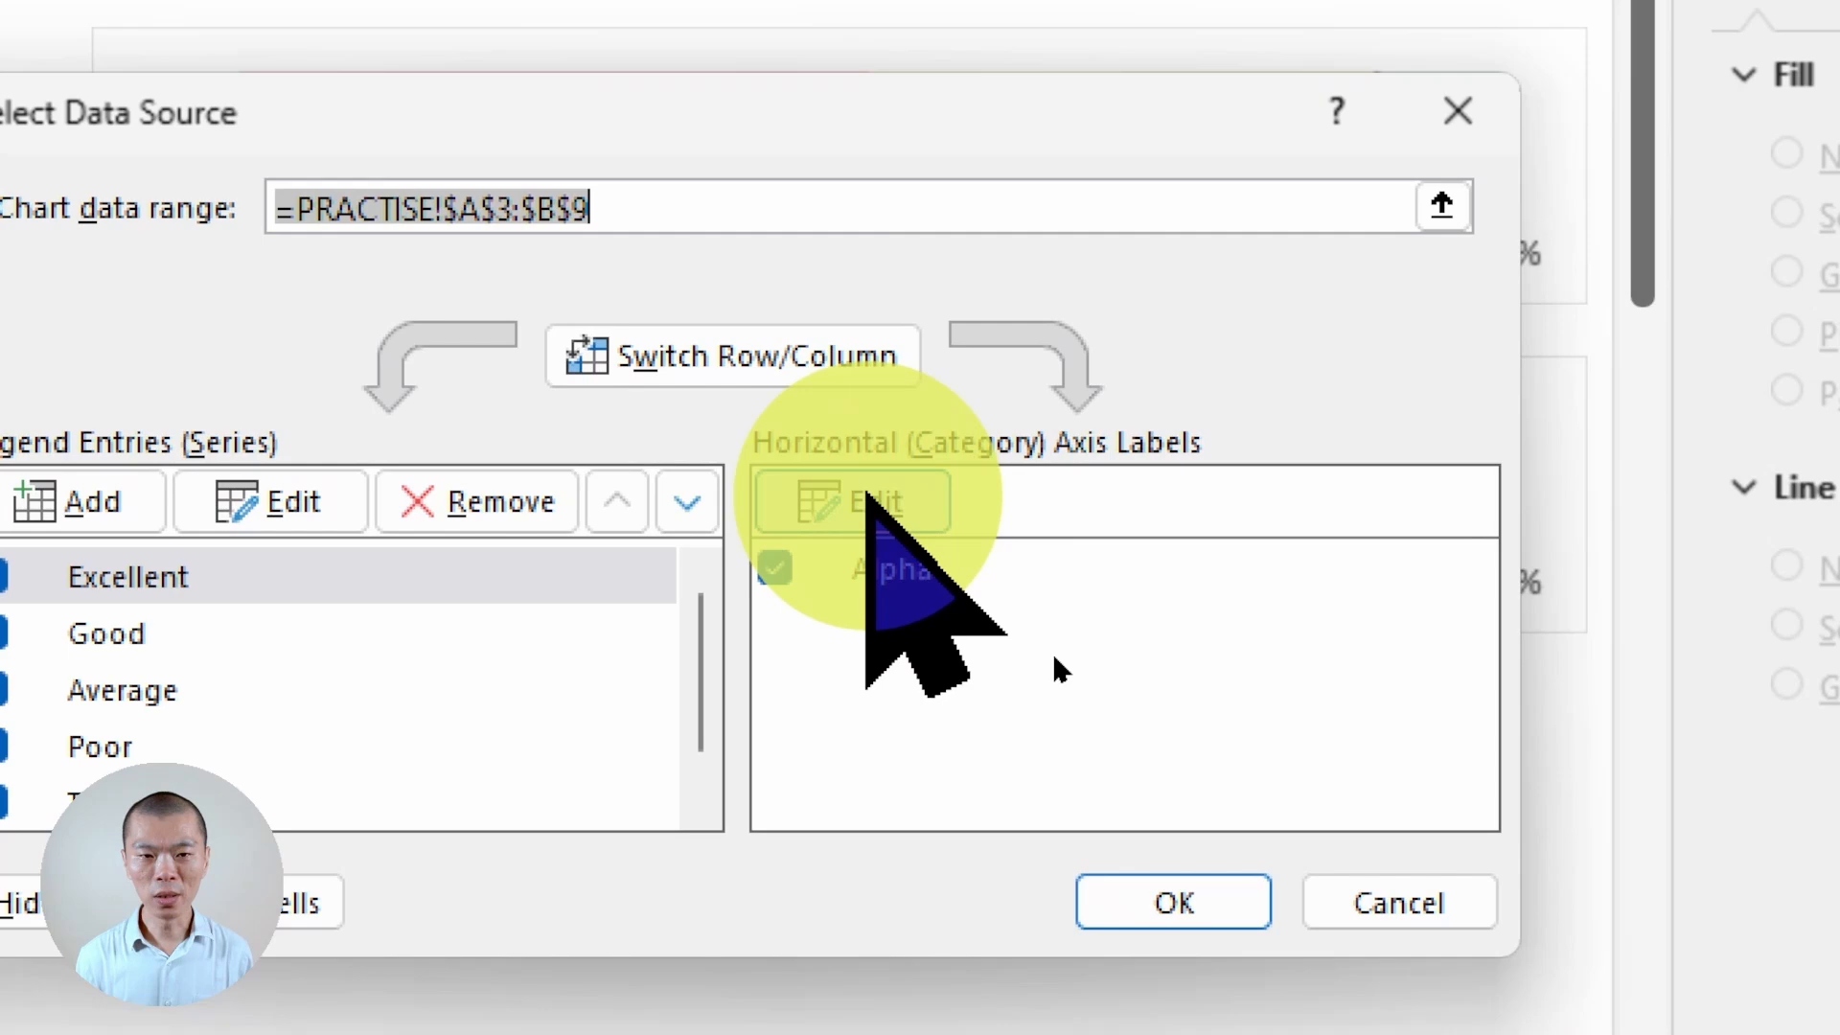
left_click(867, 501)
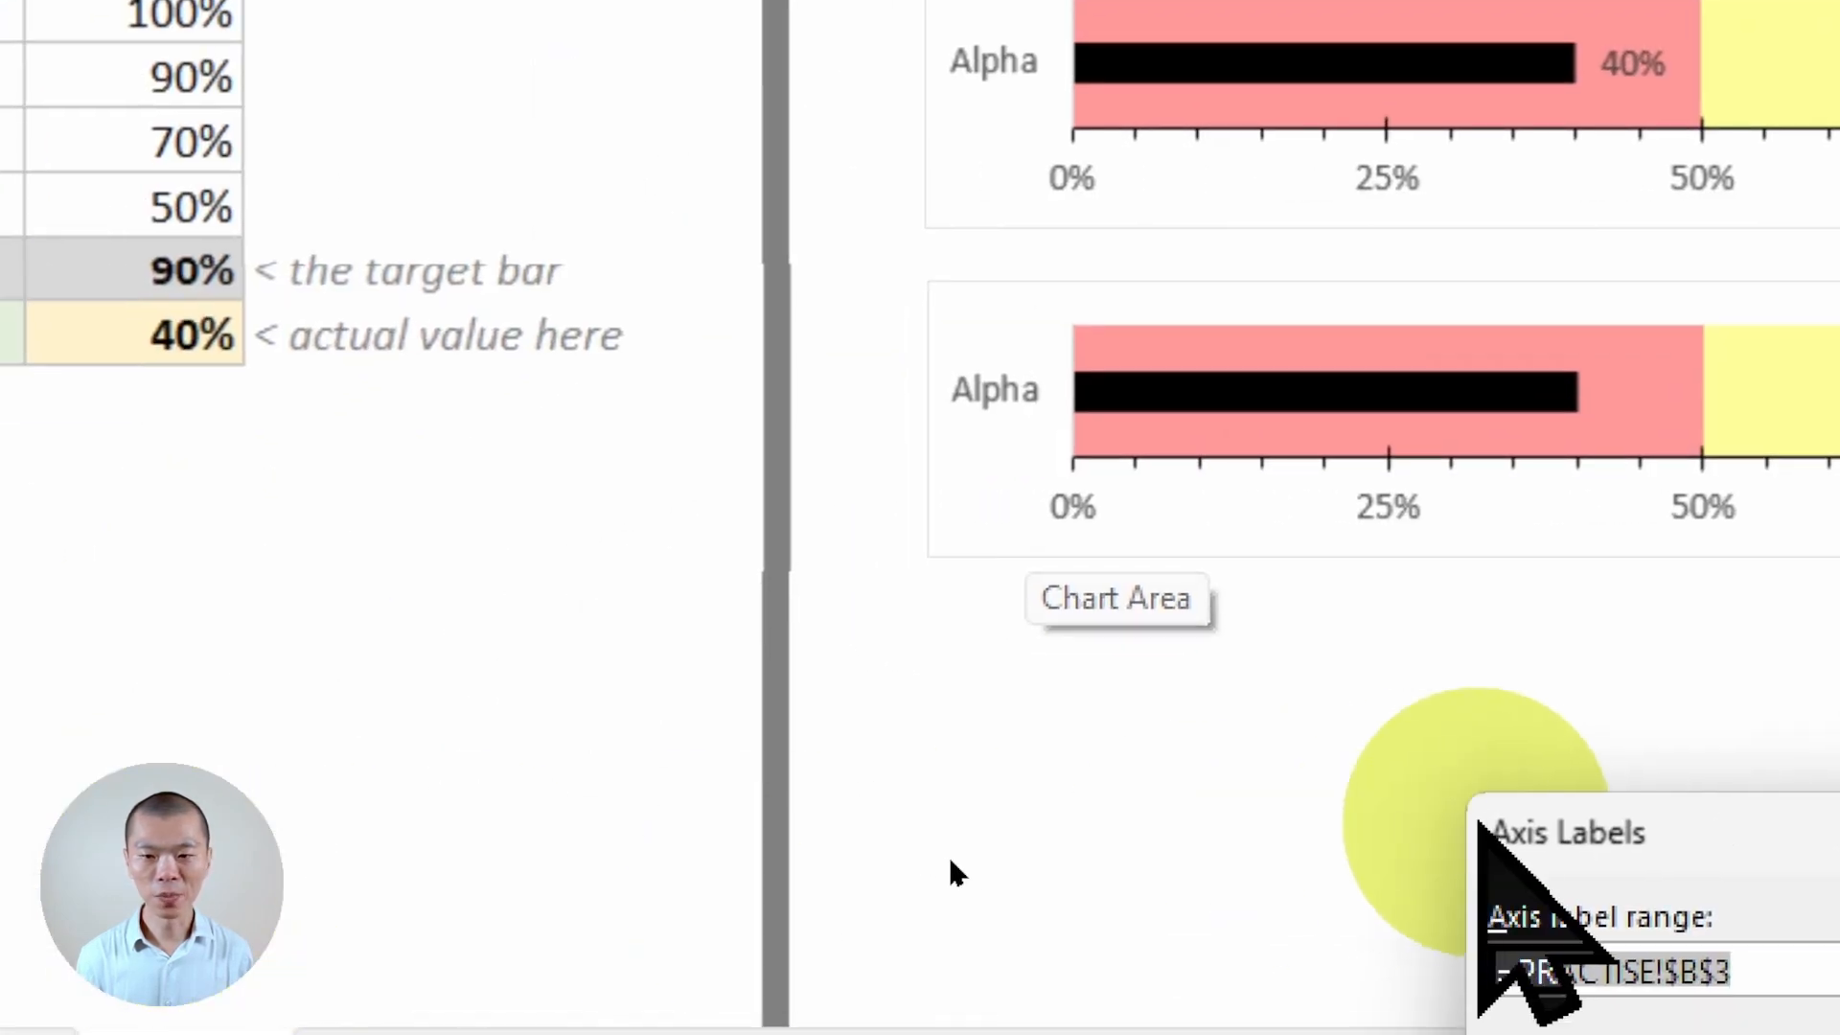
left_click_drag(1601, 840, 1087, 247)
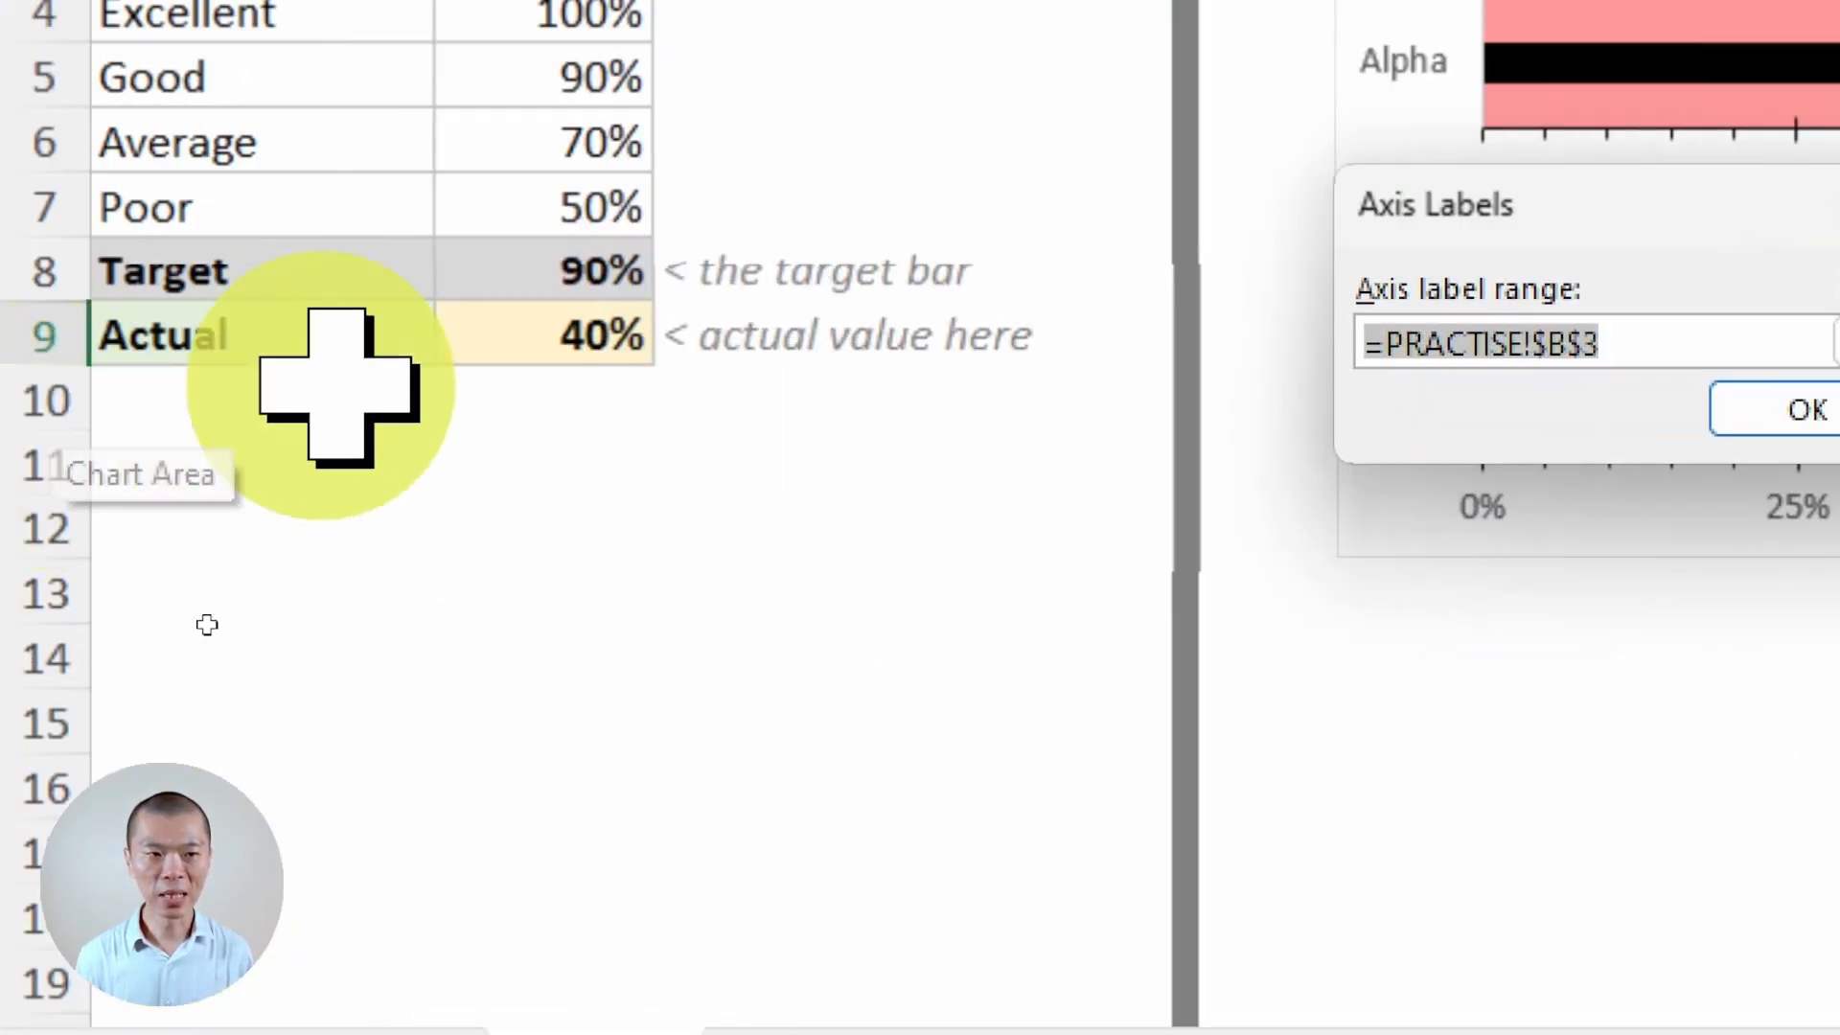
left_click(421, 335)
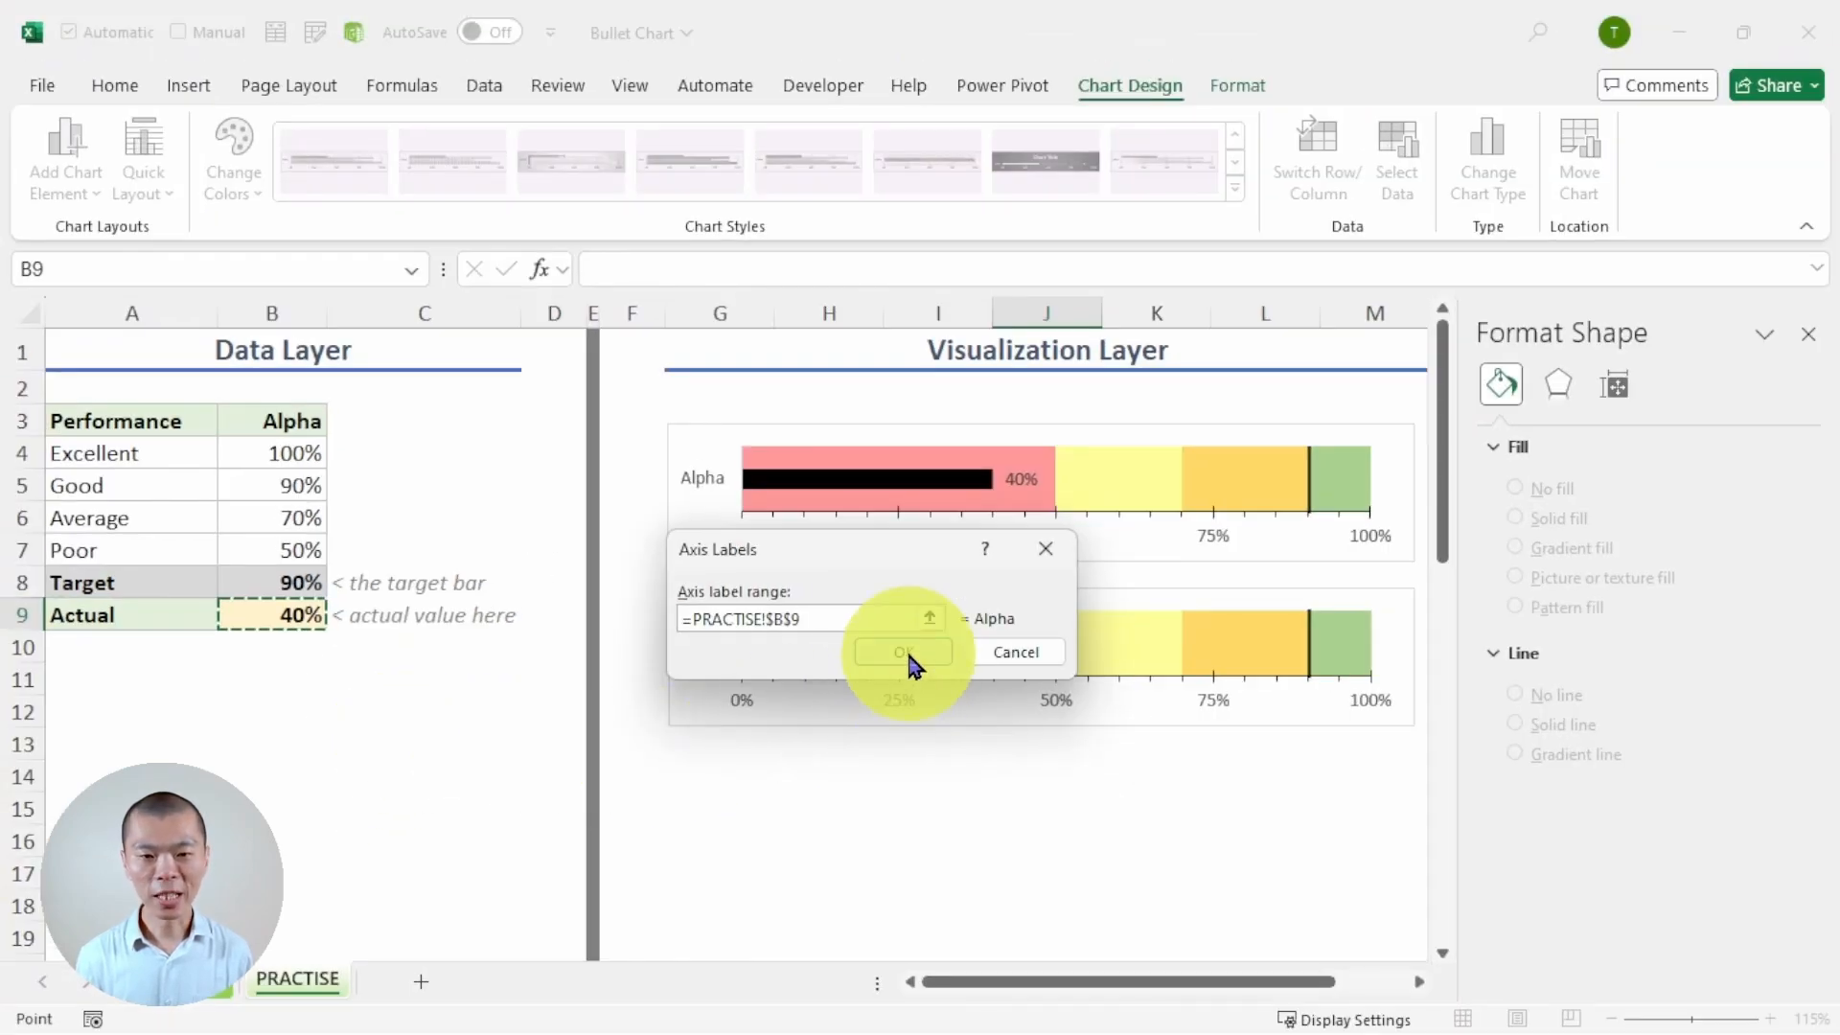
left_click(1806, 410)
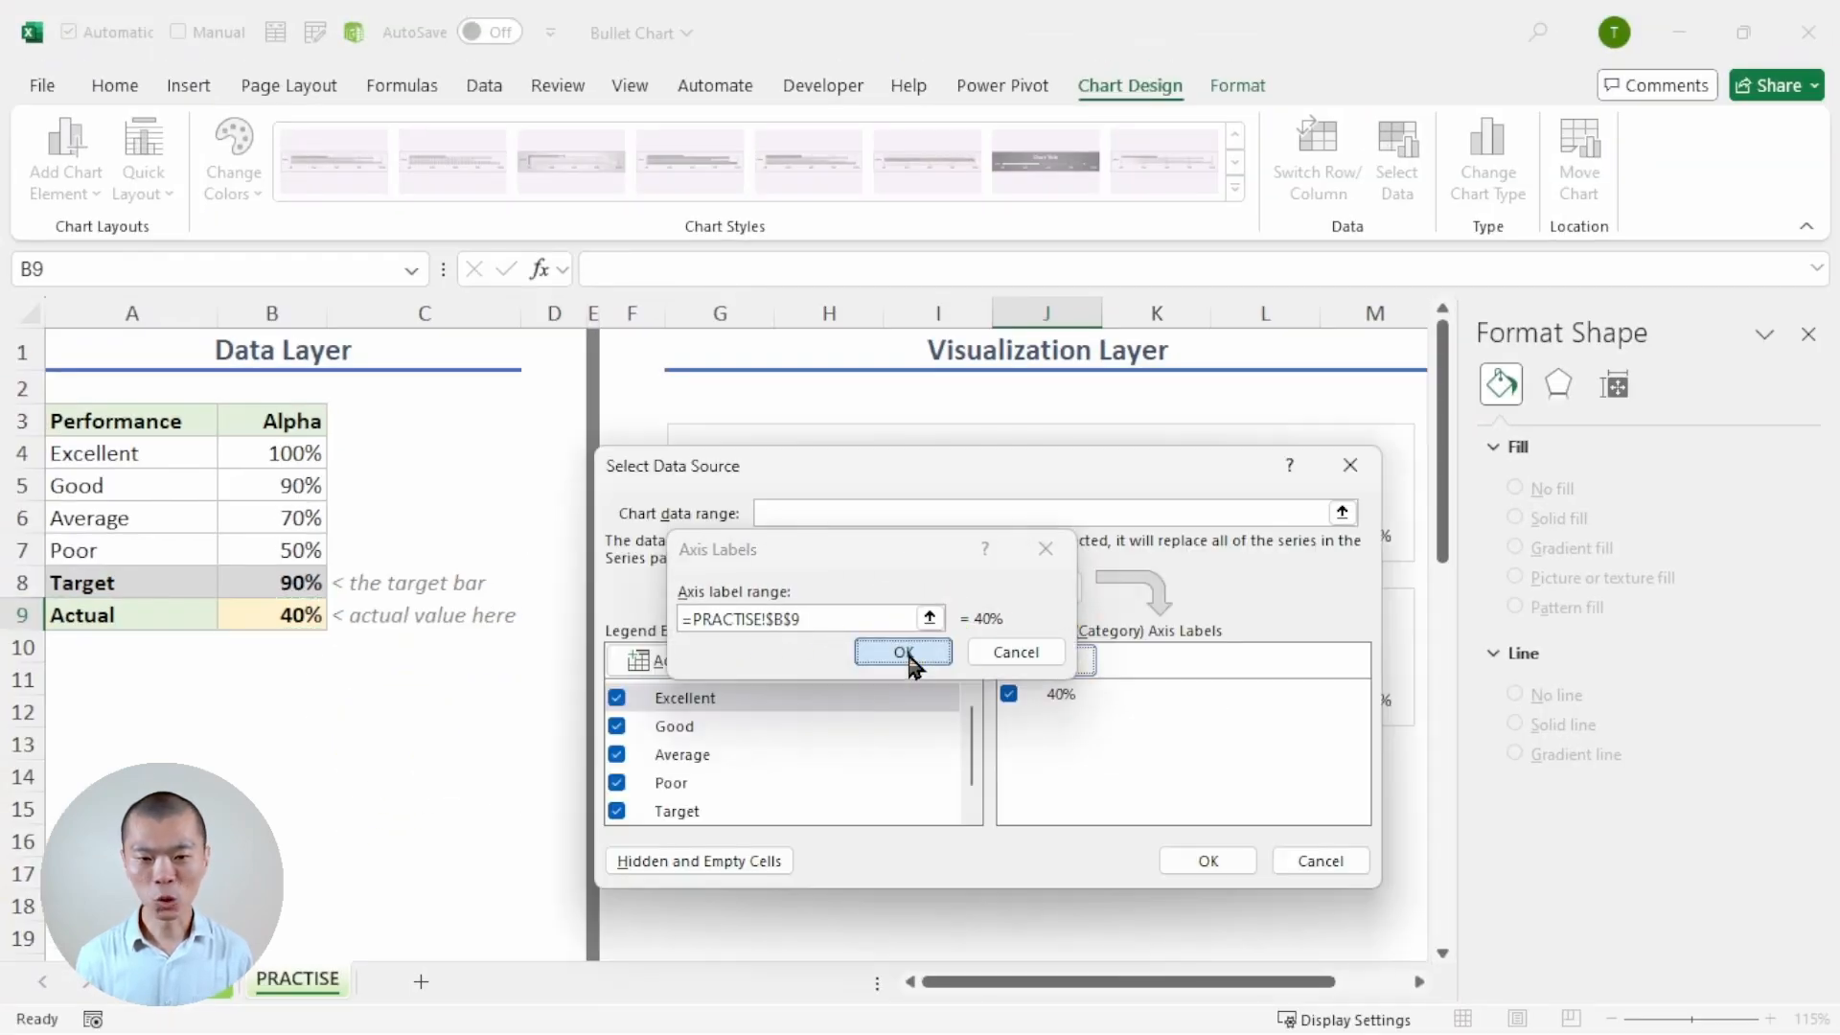
left_click(1208, 860)
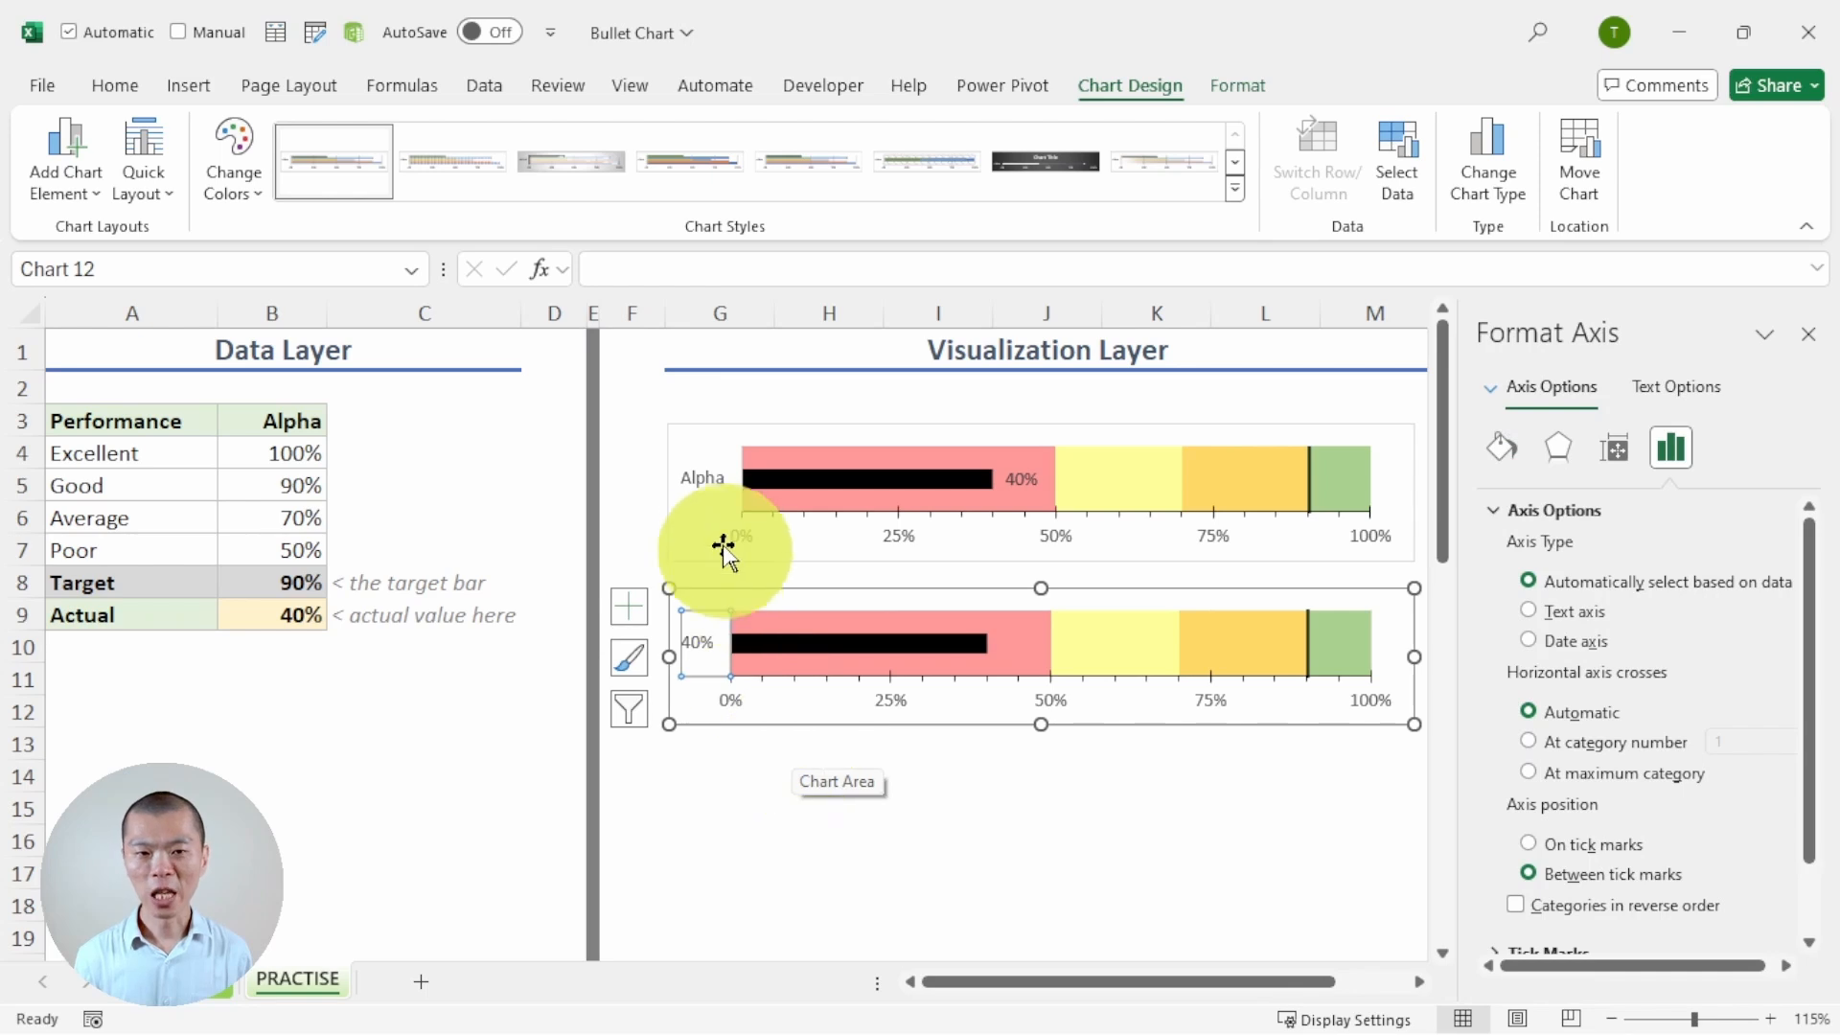
left_click(1803, 342)
Step: Enlarge the lower chart's category axis label to font size 10.5 and make it bold
left_click(140, 93)
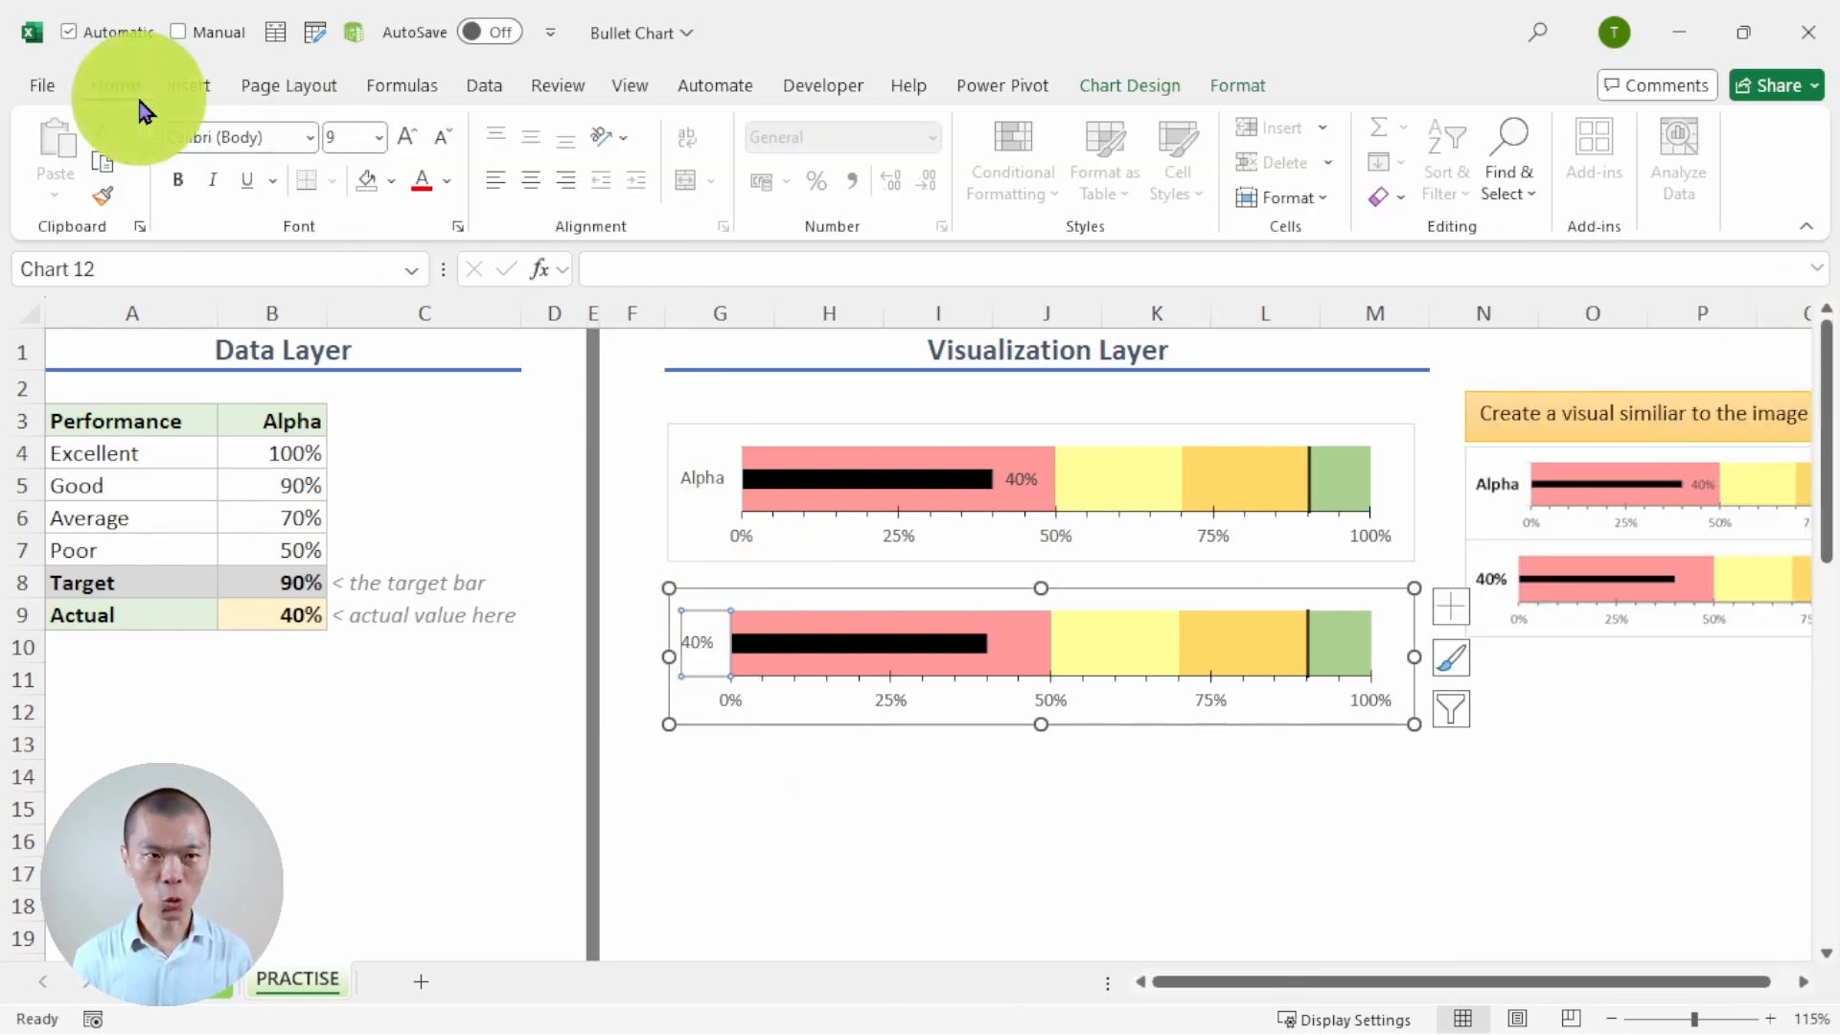
left_click(402, 140)
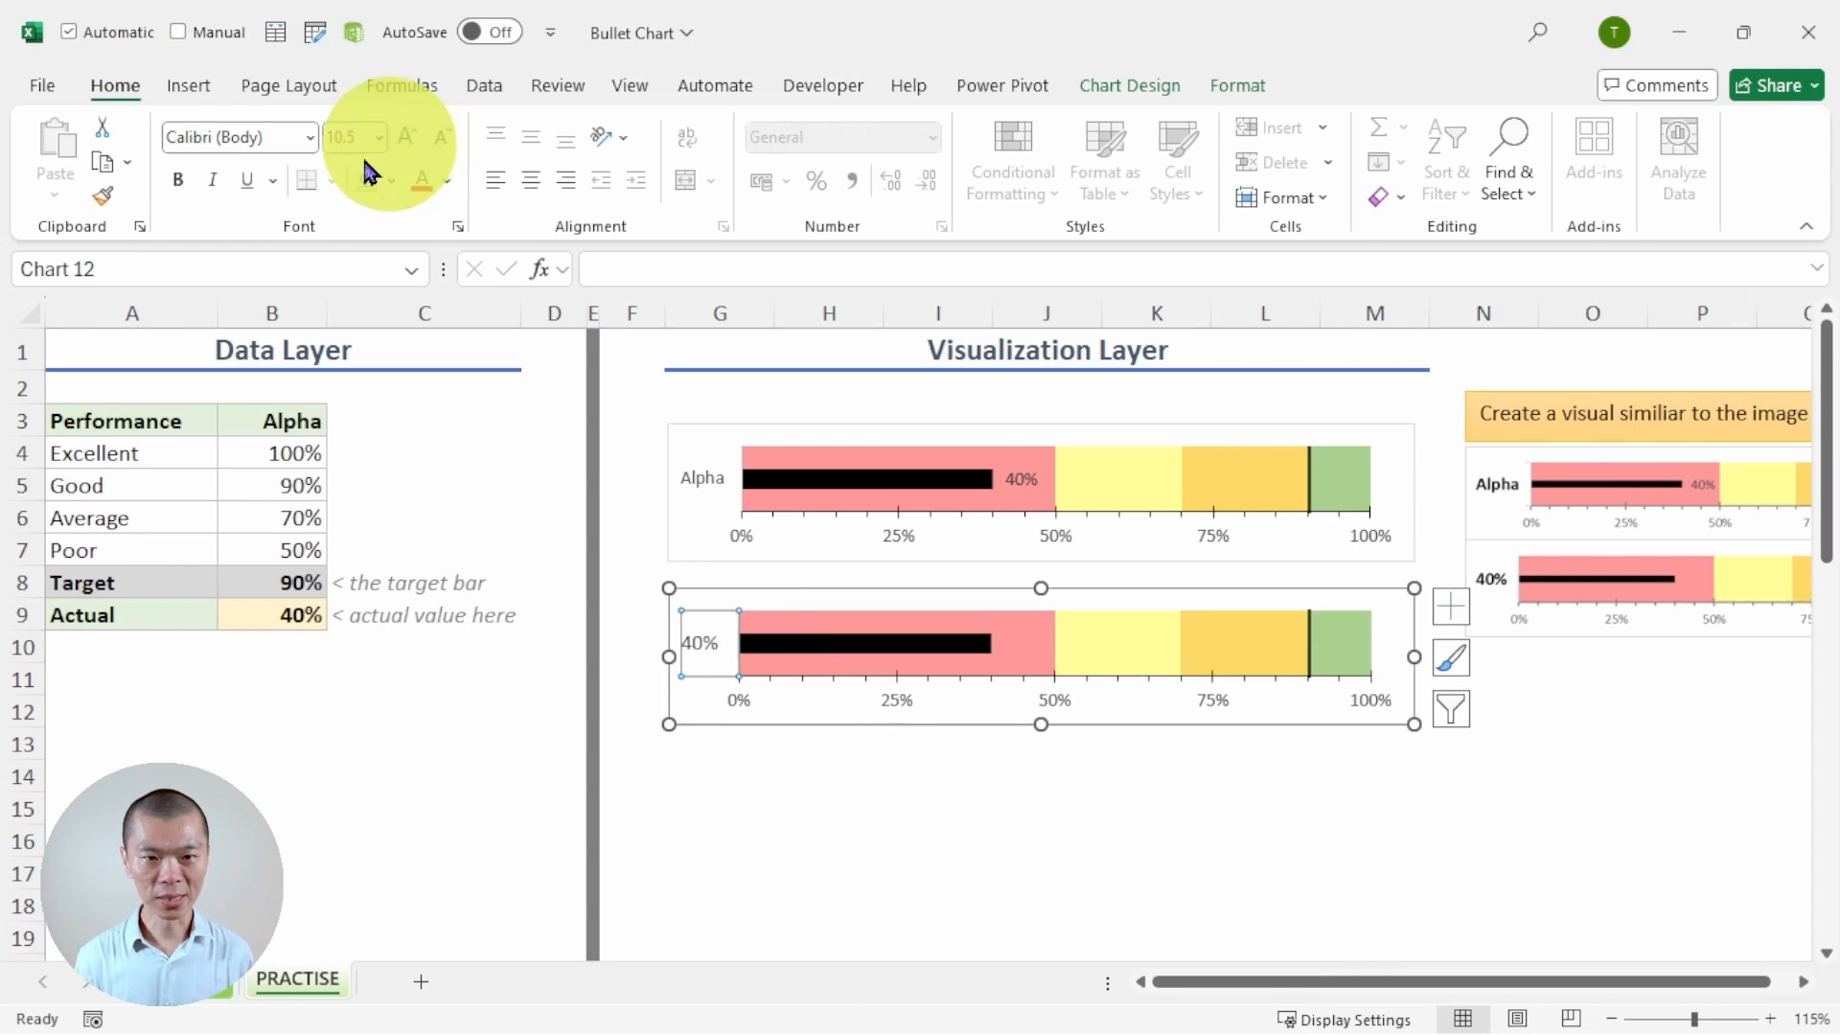
left_click(180, 182)
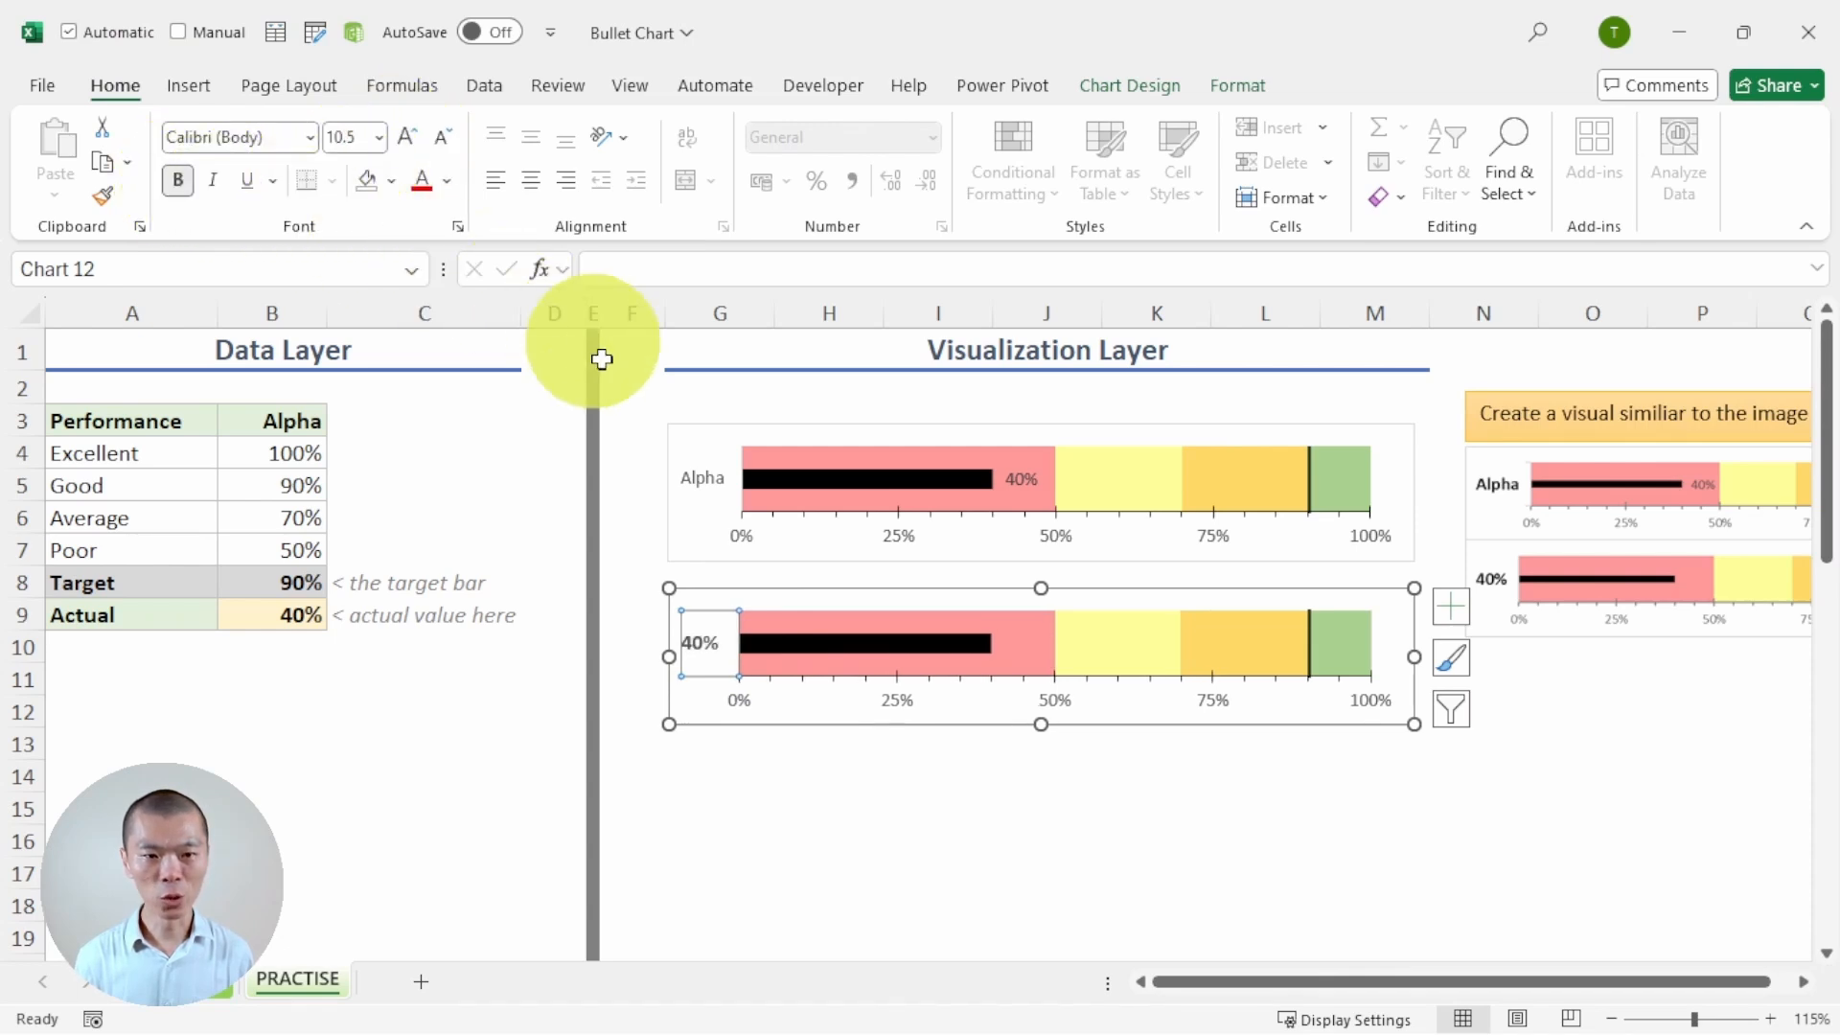
Step: Enlarge the upper chart's category label to font size 10, and make its Actual data label bold at size 11
left_click(712, 494)
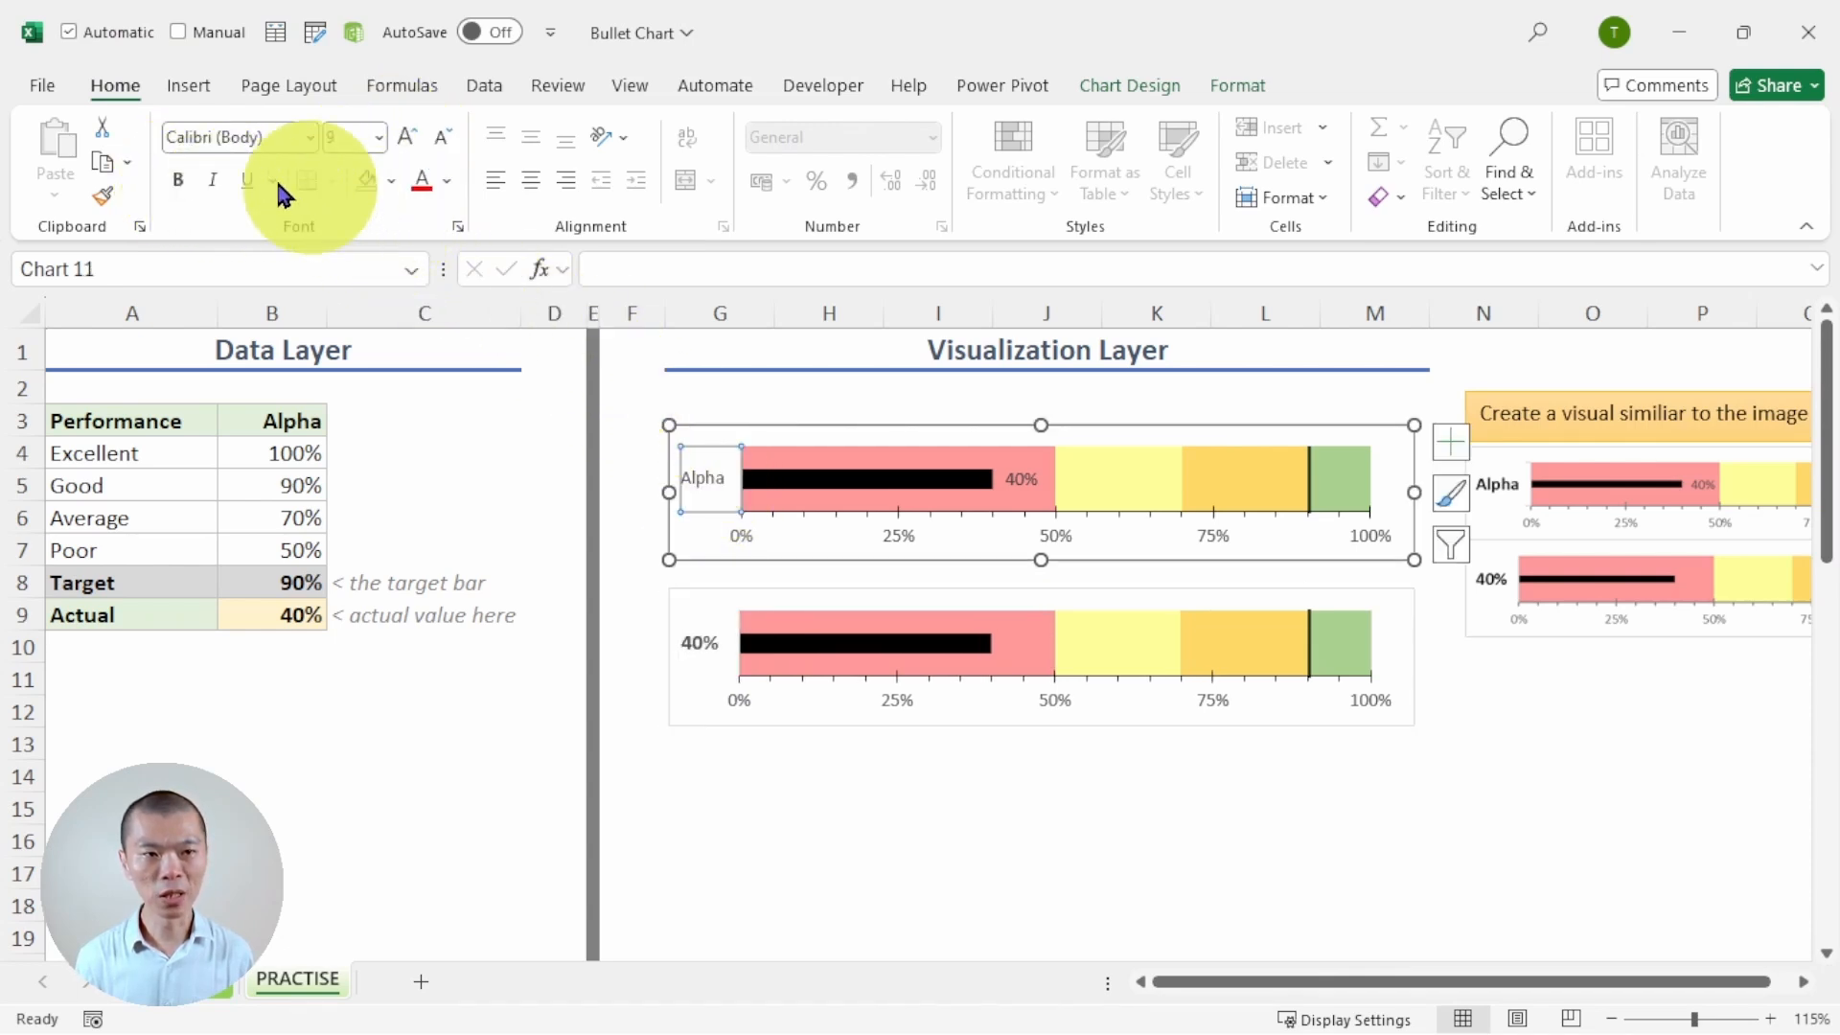
left_click(407, 140)
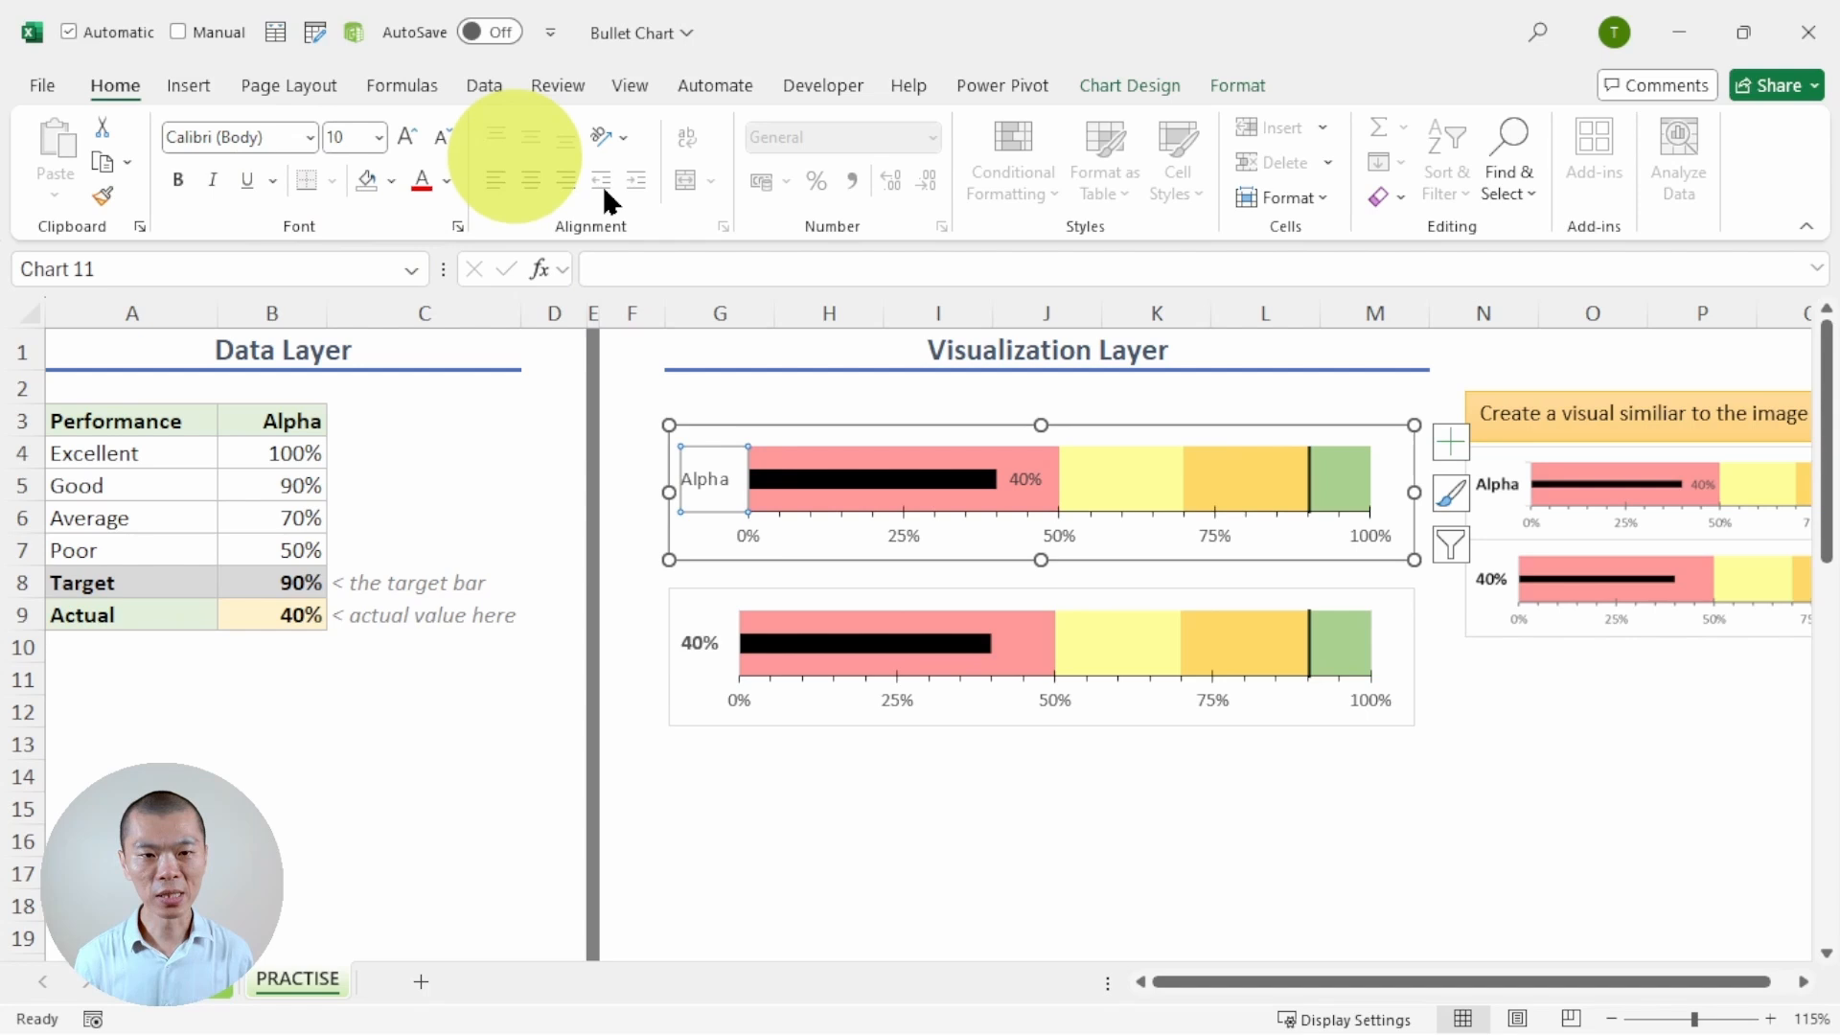
left_click(1018, 480)
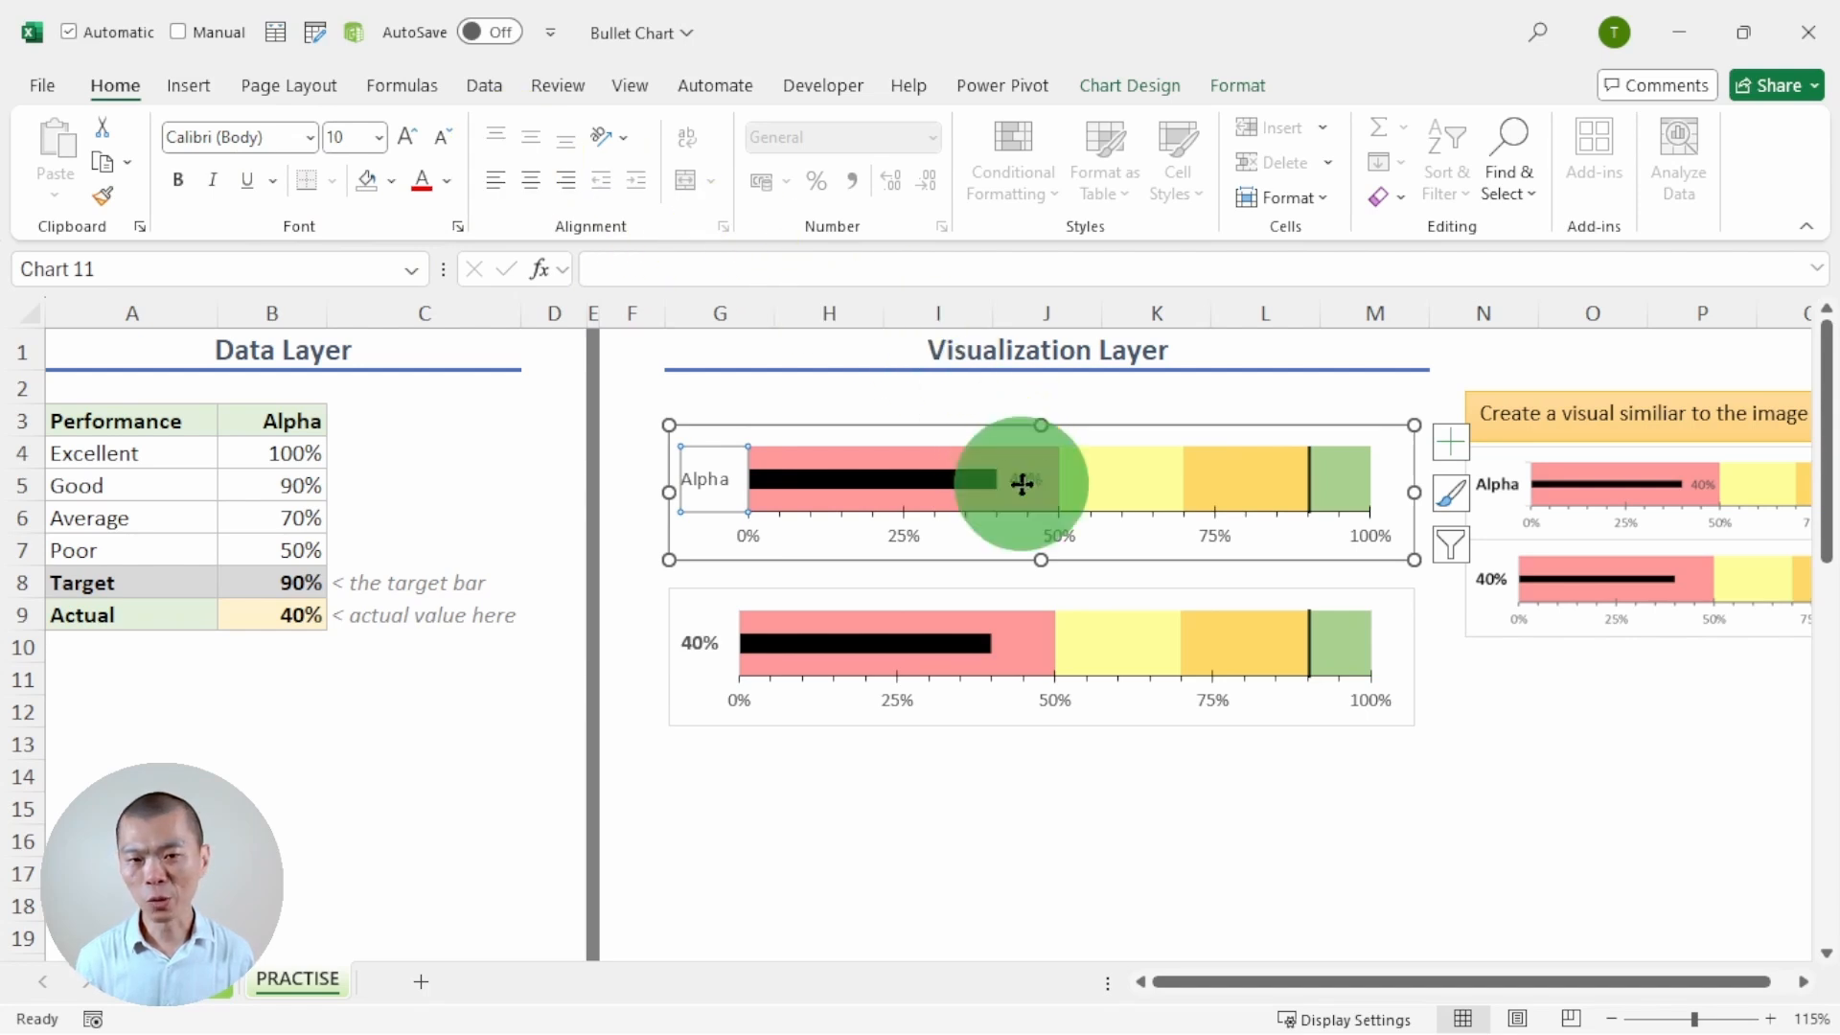
left_click(407, 140)
left_click(407, 140)
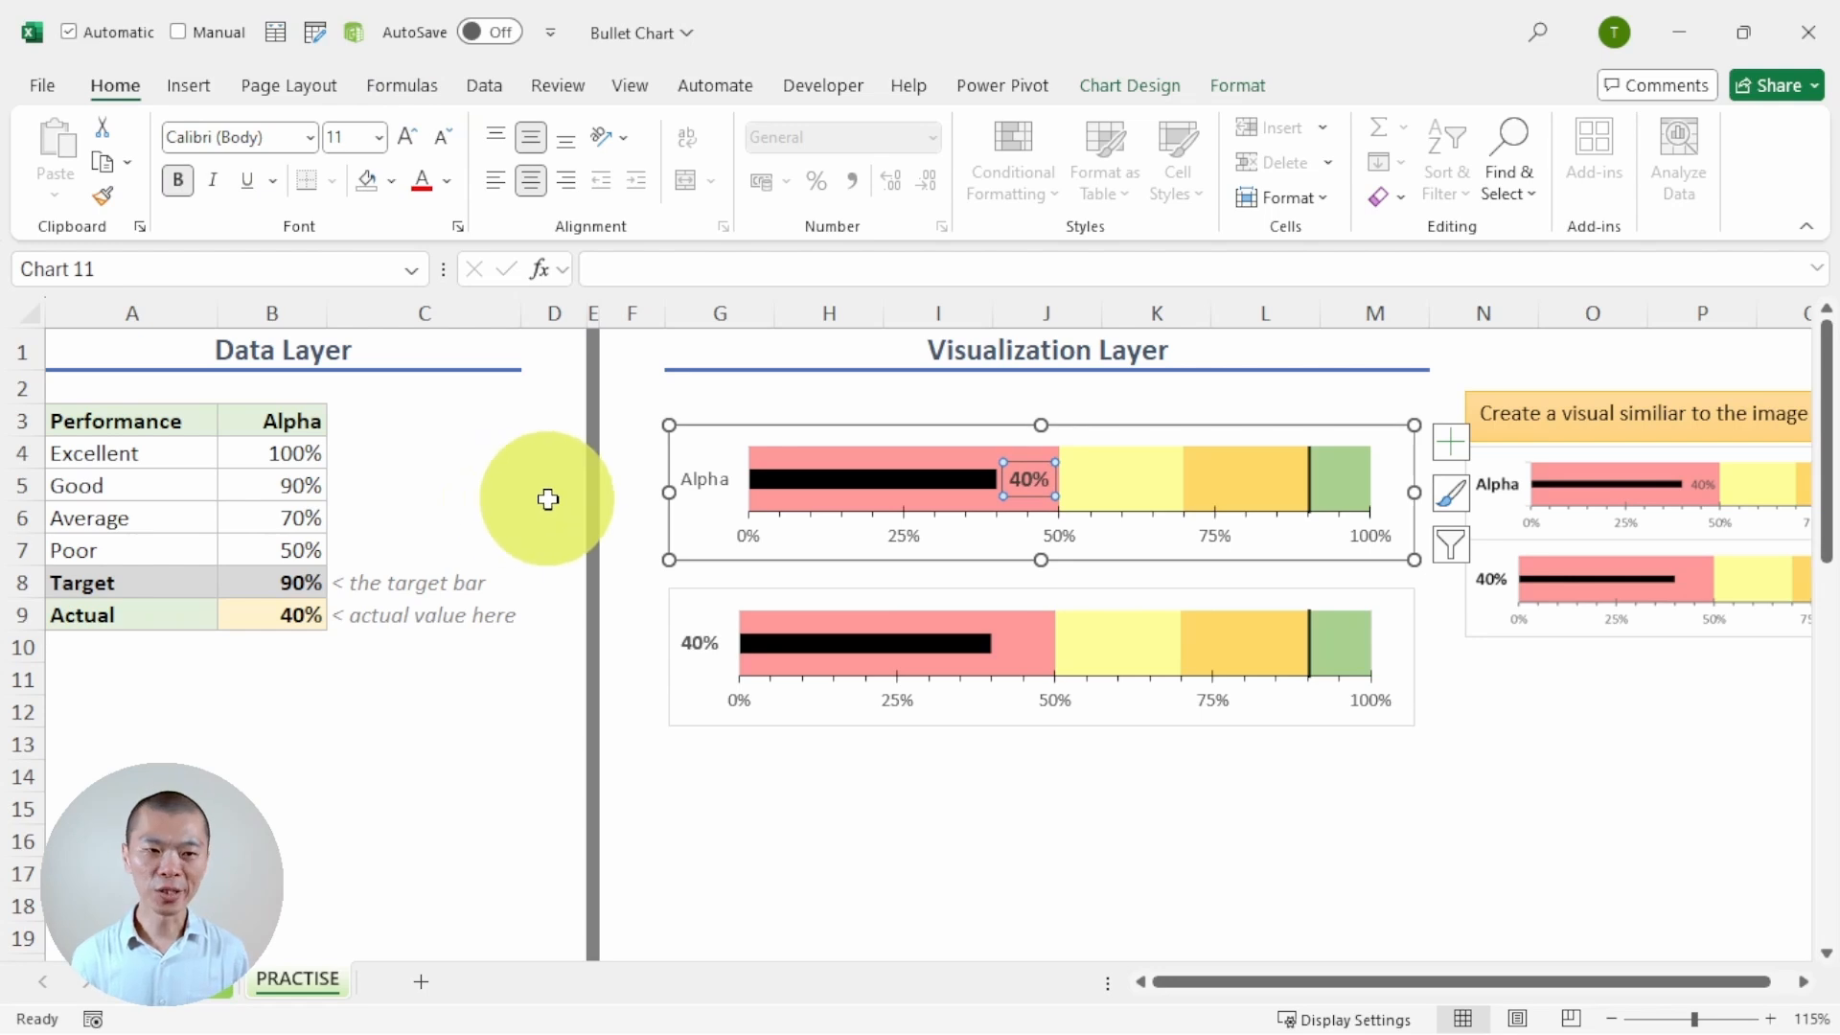
Step: Set the Actual value in cell B9 to 8% to test both bullet charts
left_click(287, 625)
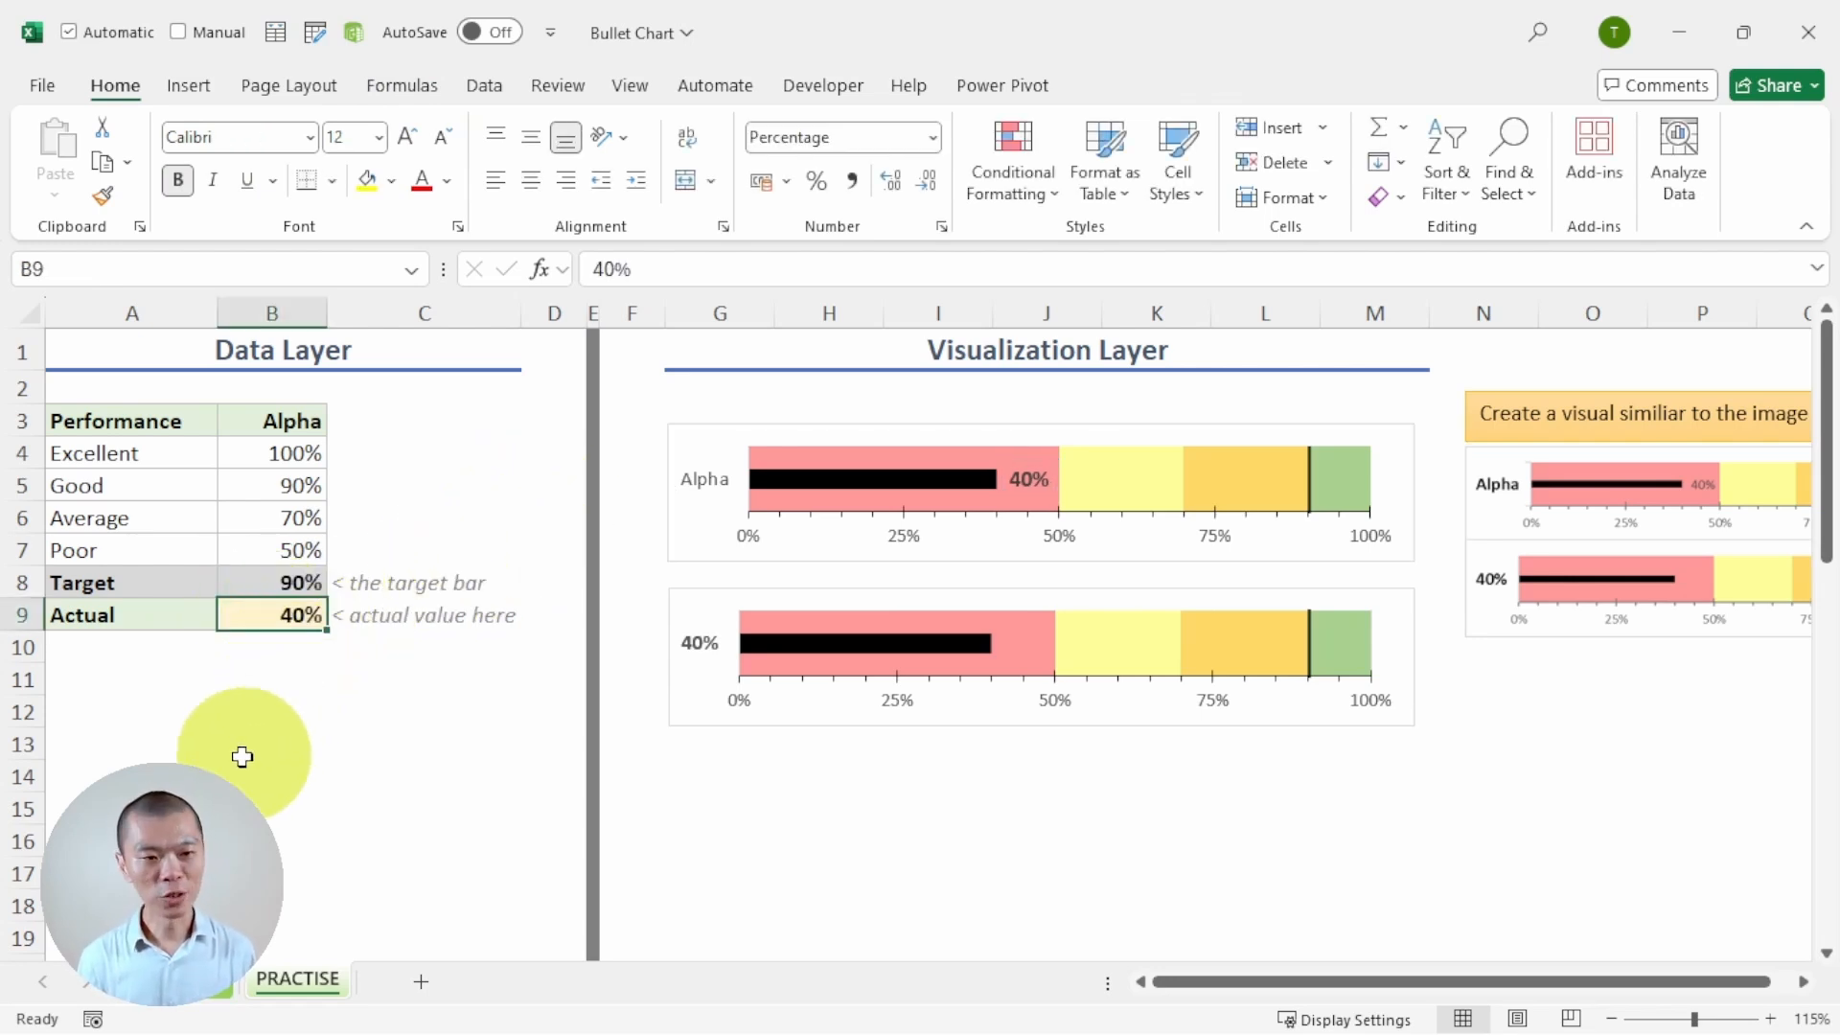
type("8")
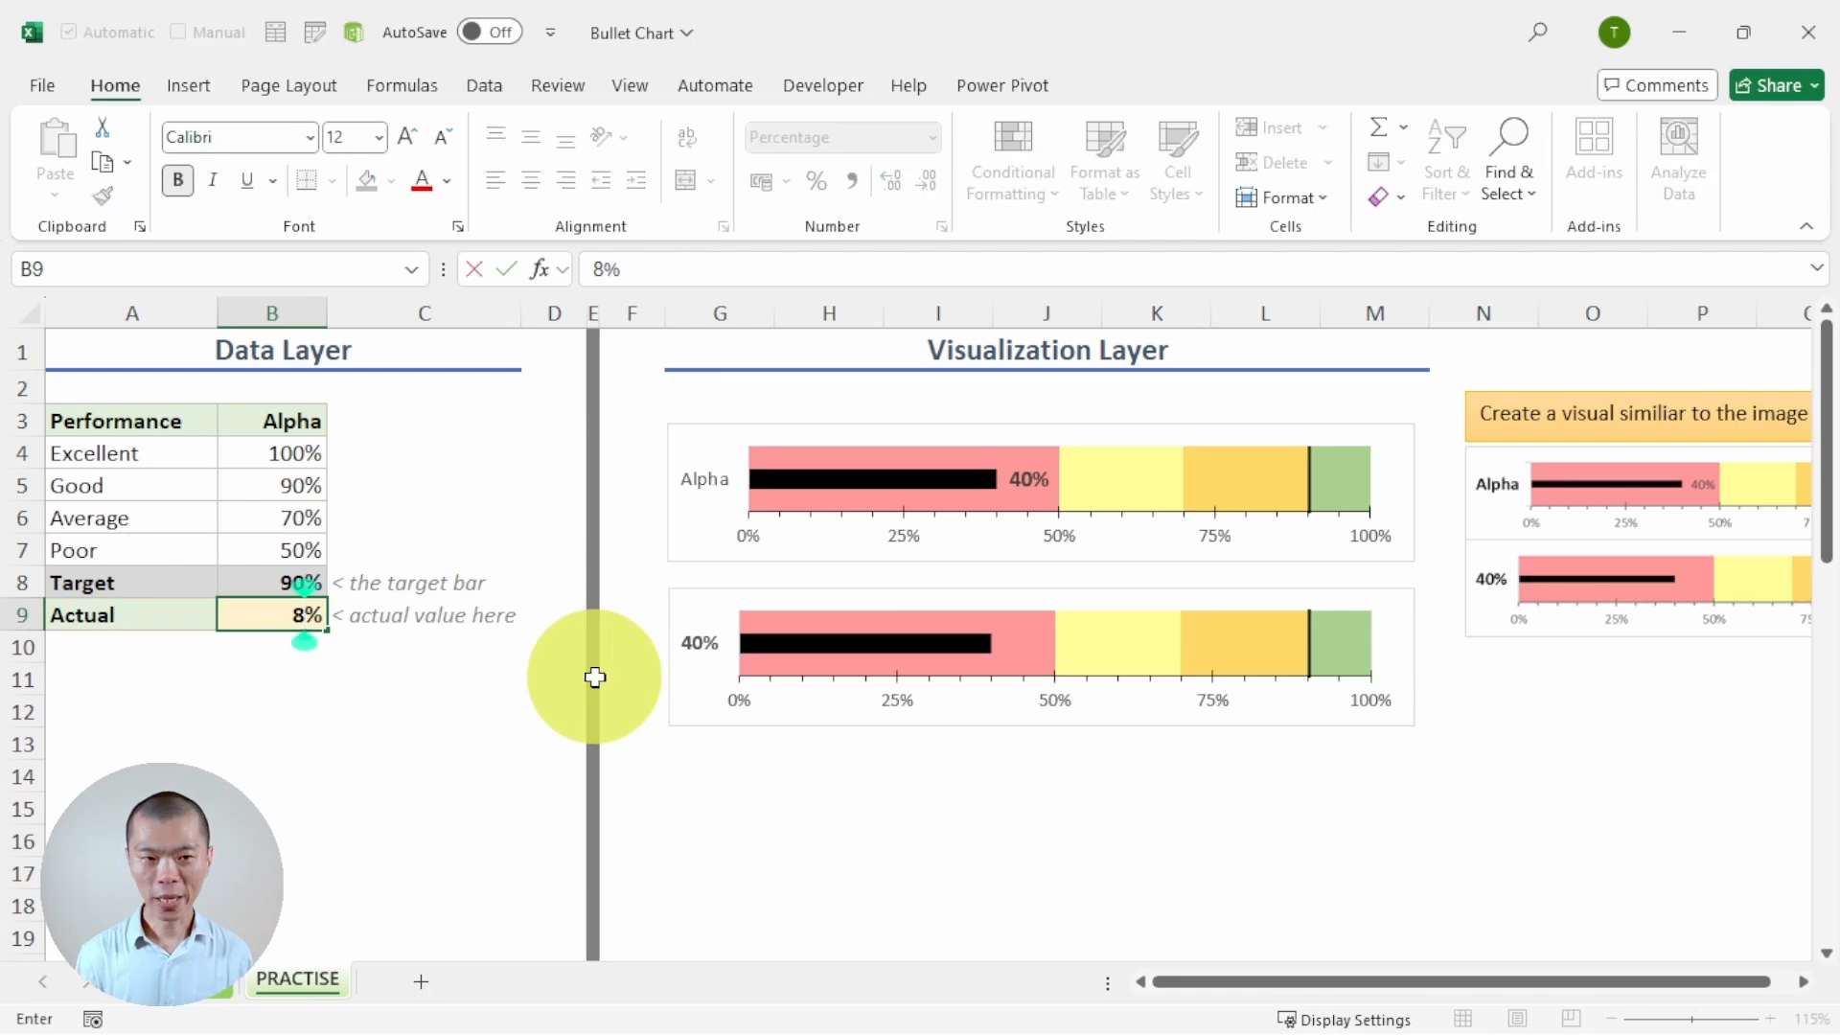
key("ctrl+Return")
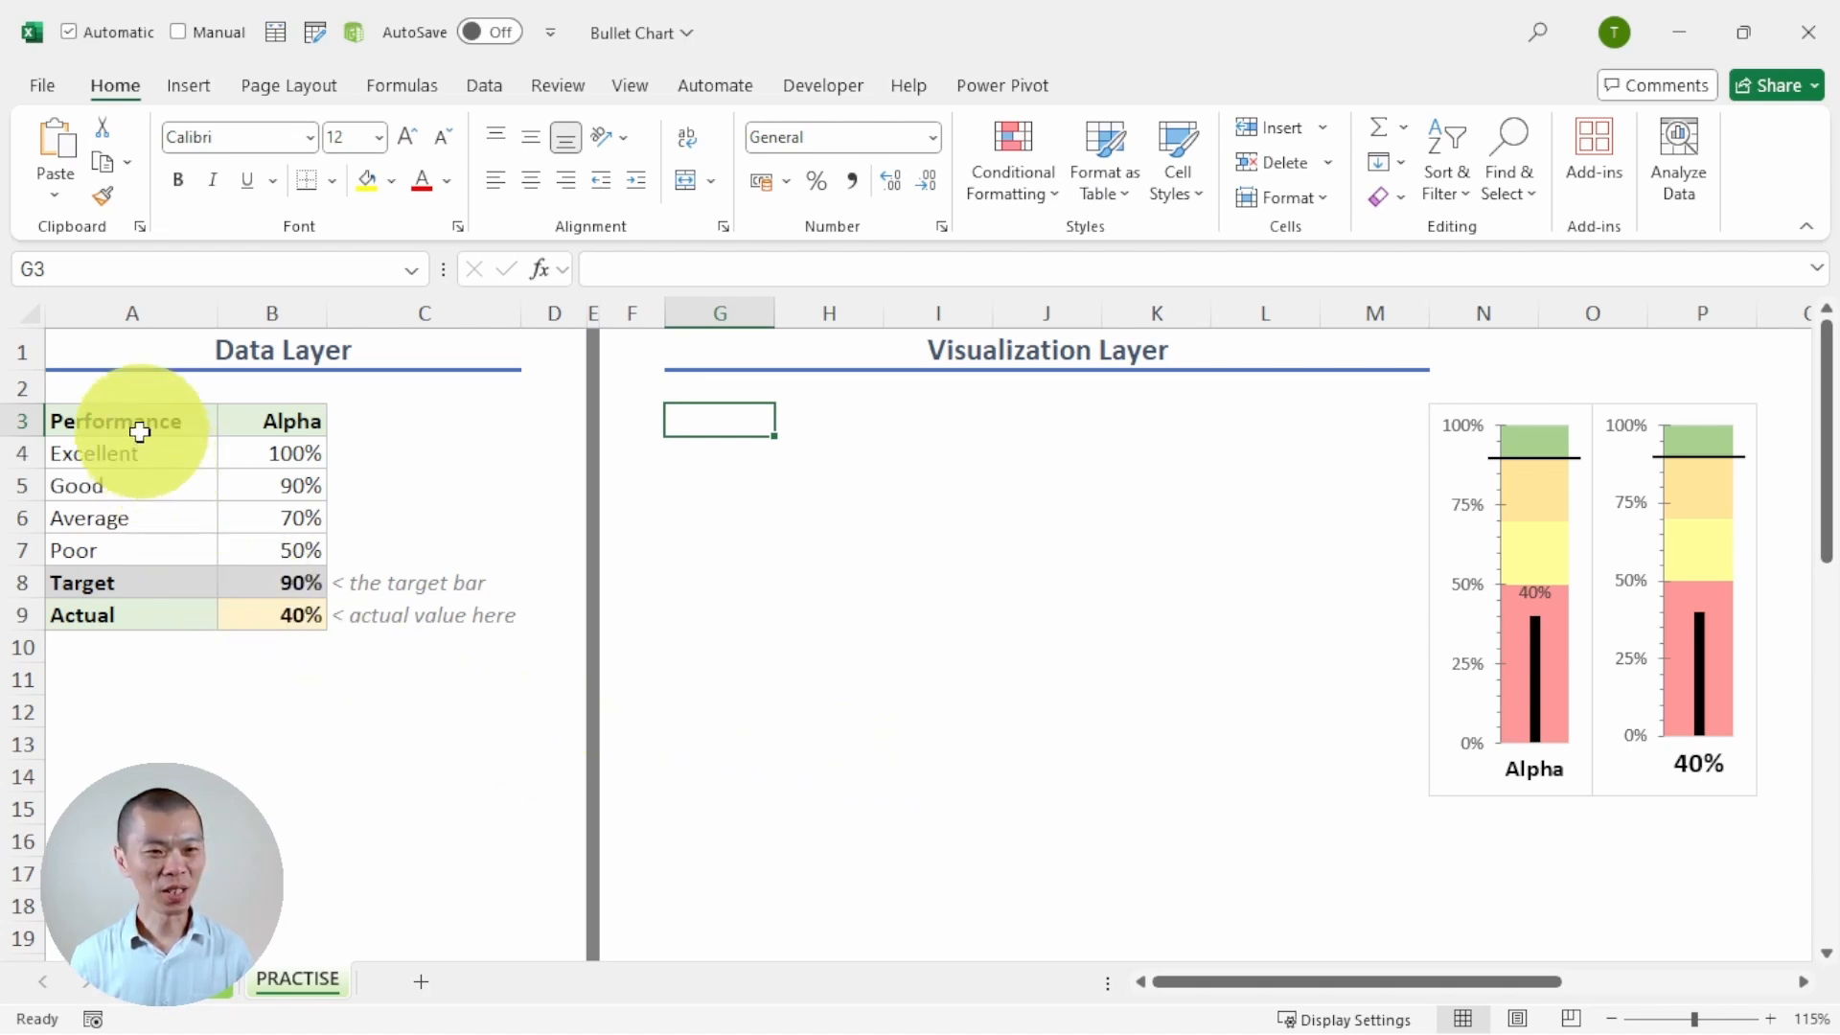
Step: Insert a 2-D clustered column chart from the performance table in A3:B9
left_click_drag(139, 431, 284, 603)
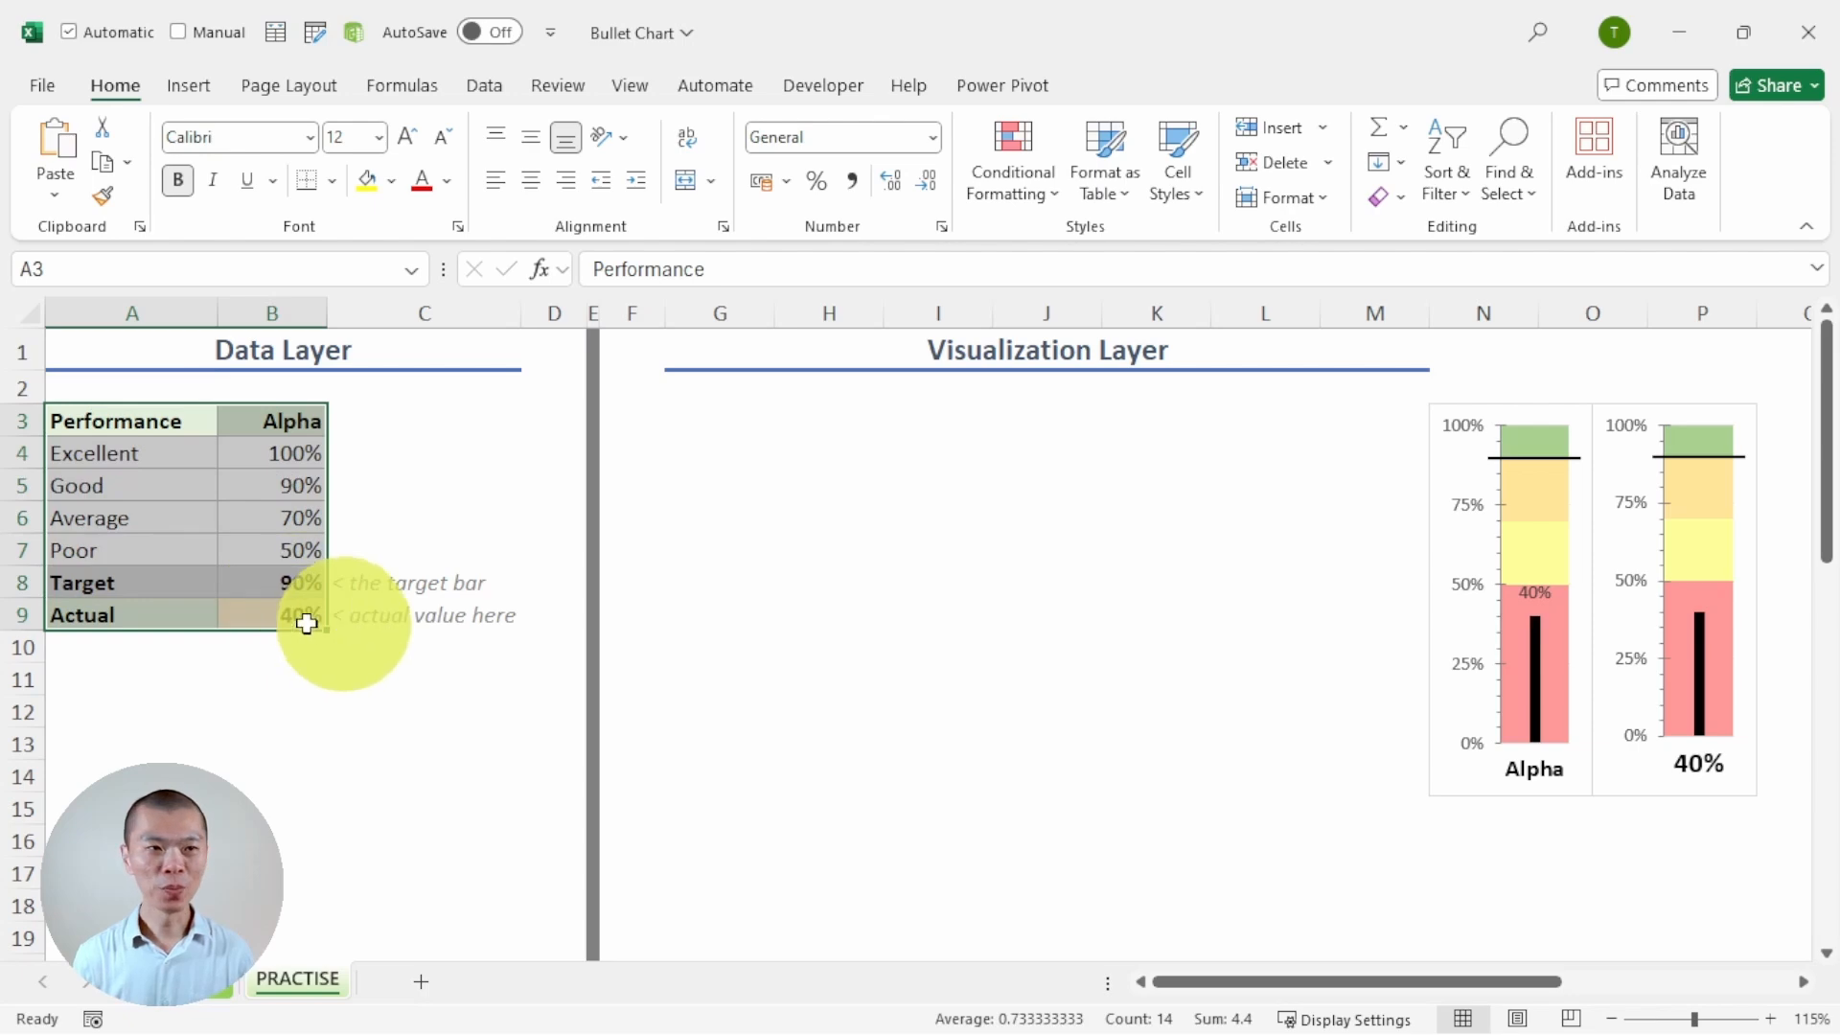
left_click(185, 88)
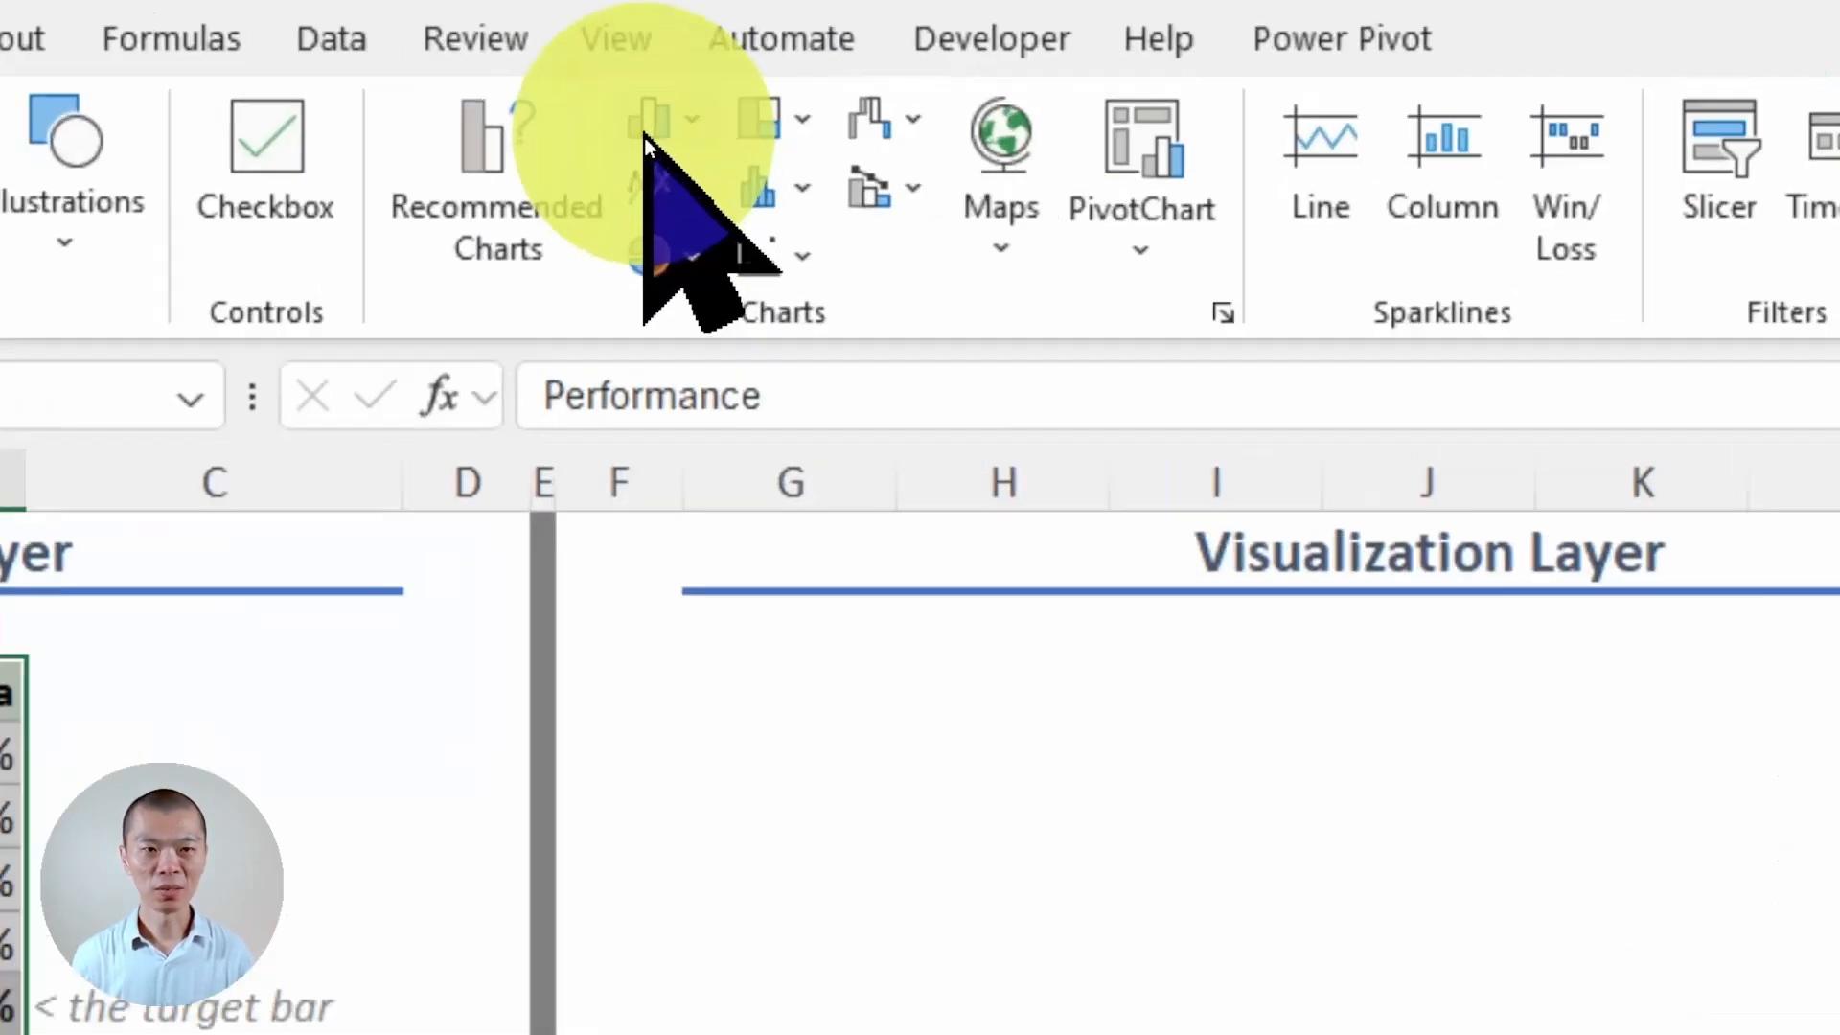
left_click(649, 132)
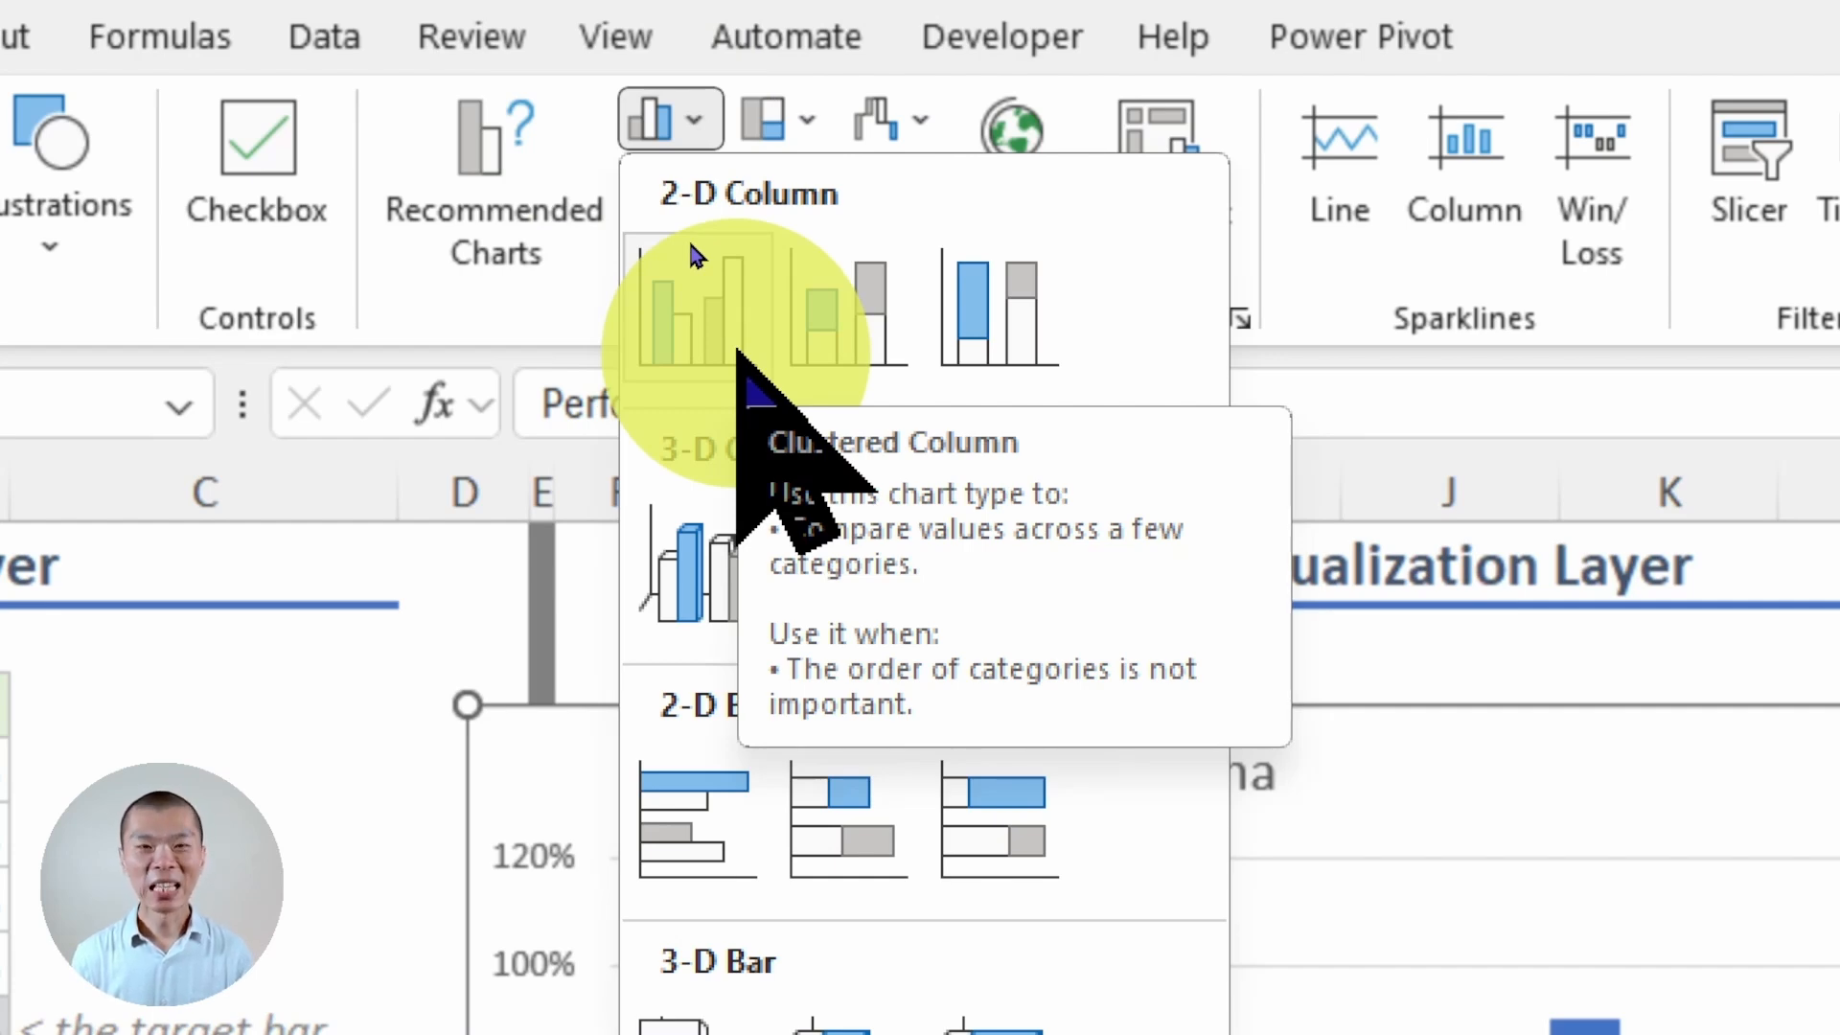
left_click(692, 247)
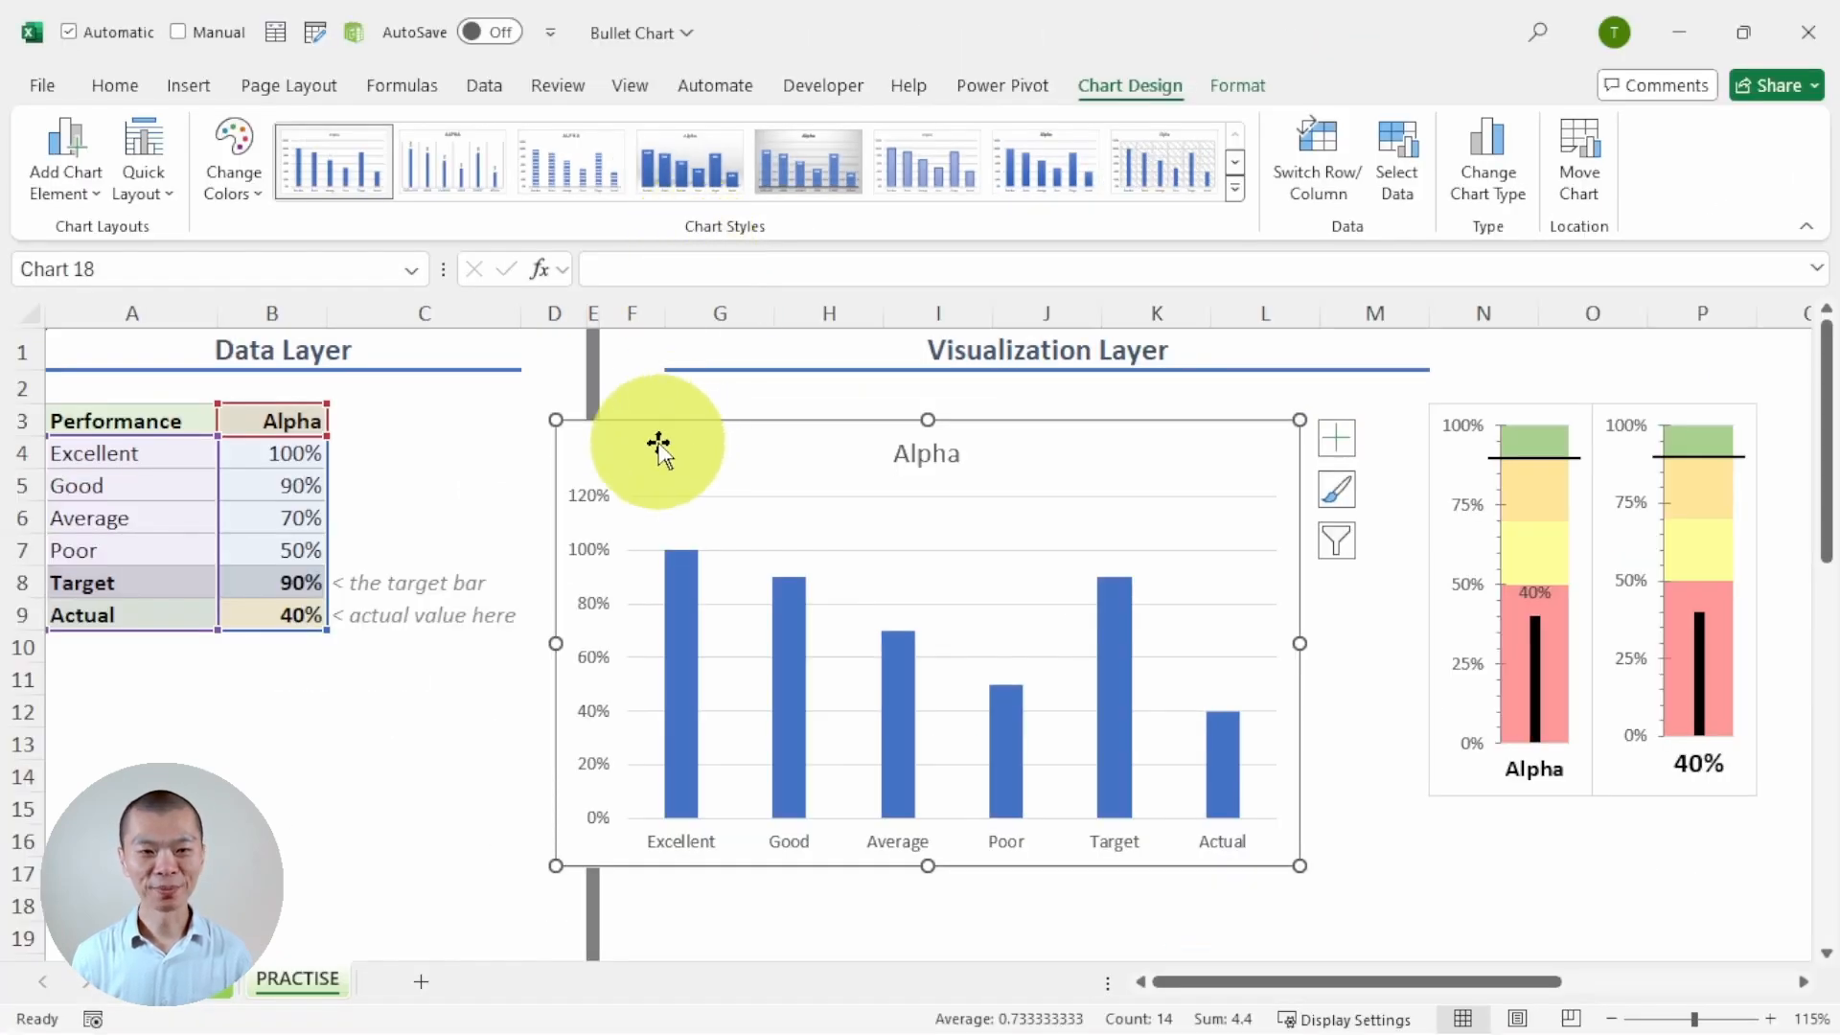
Step: Move the new chart under the Visualization Layer heading and switch its rows and columns
left_click_drag(658, 444, 760, 423)
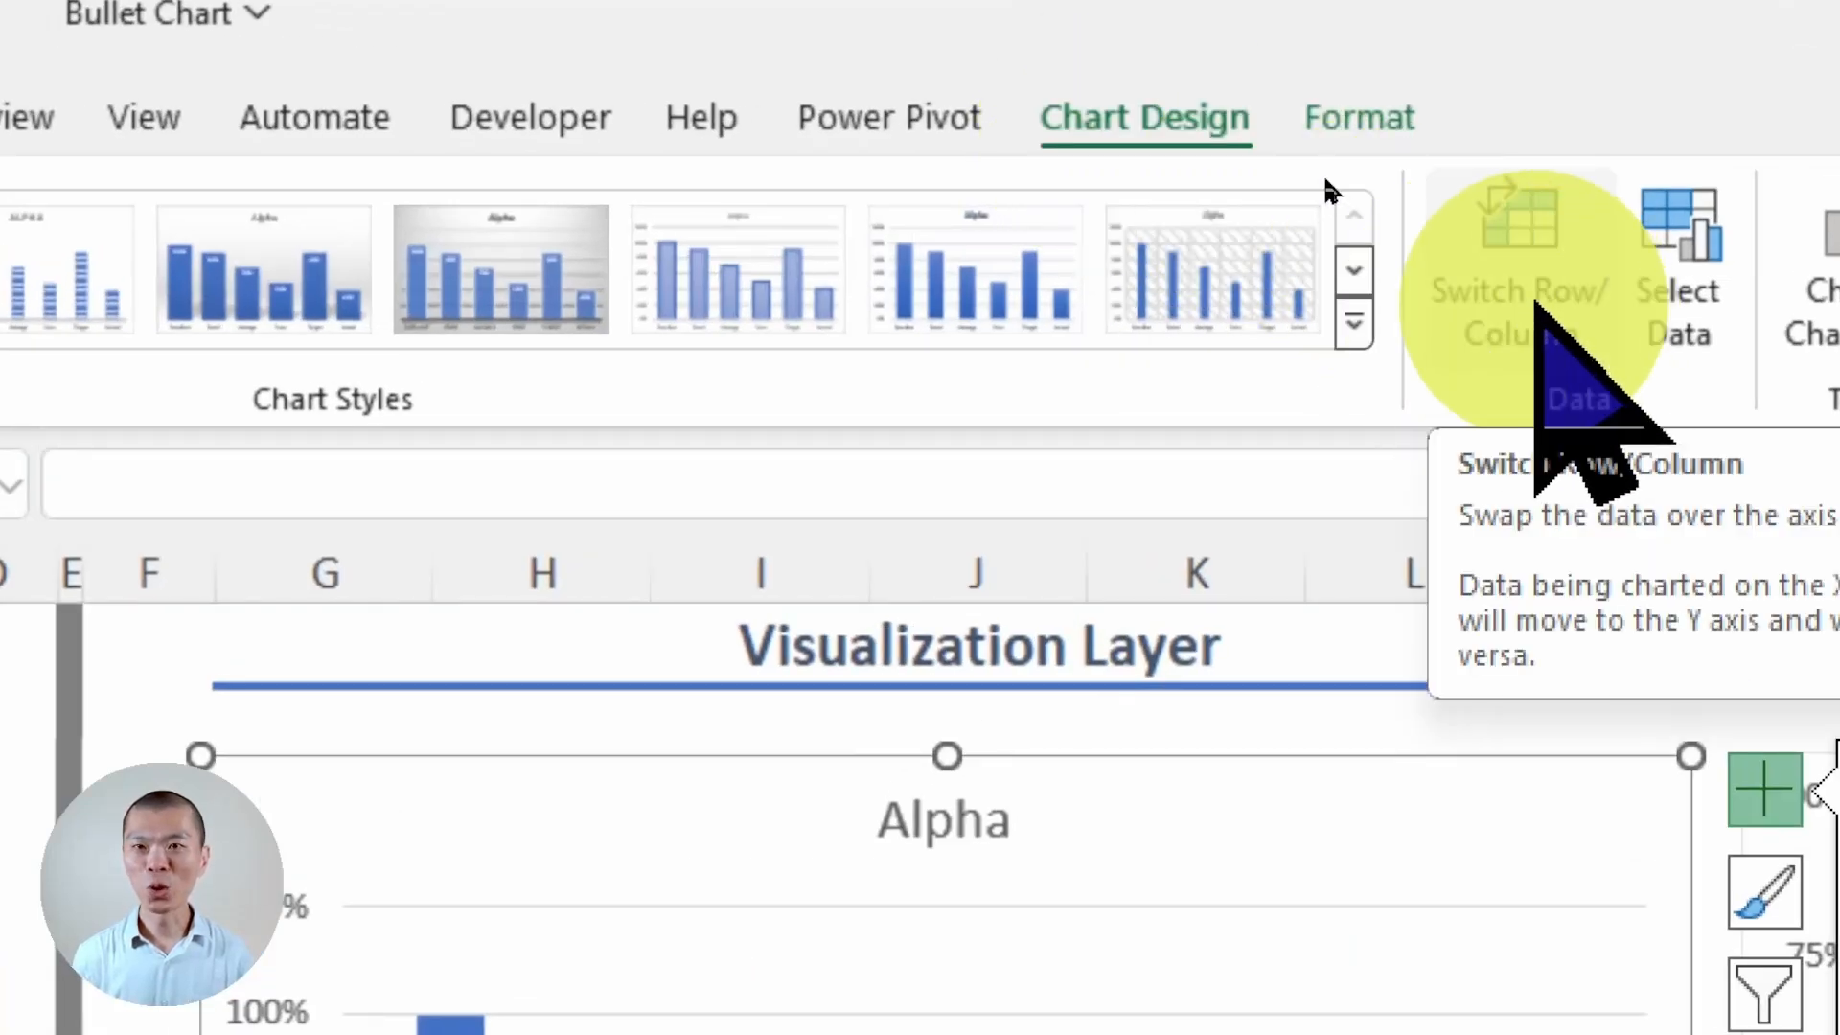
left_click(1537, 305)
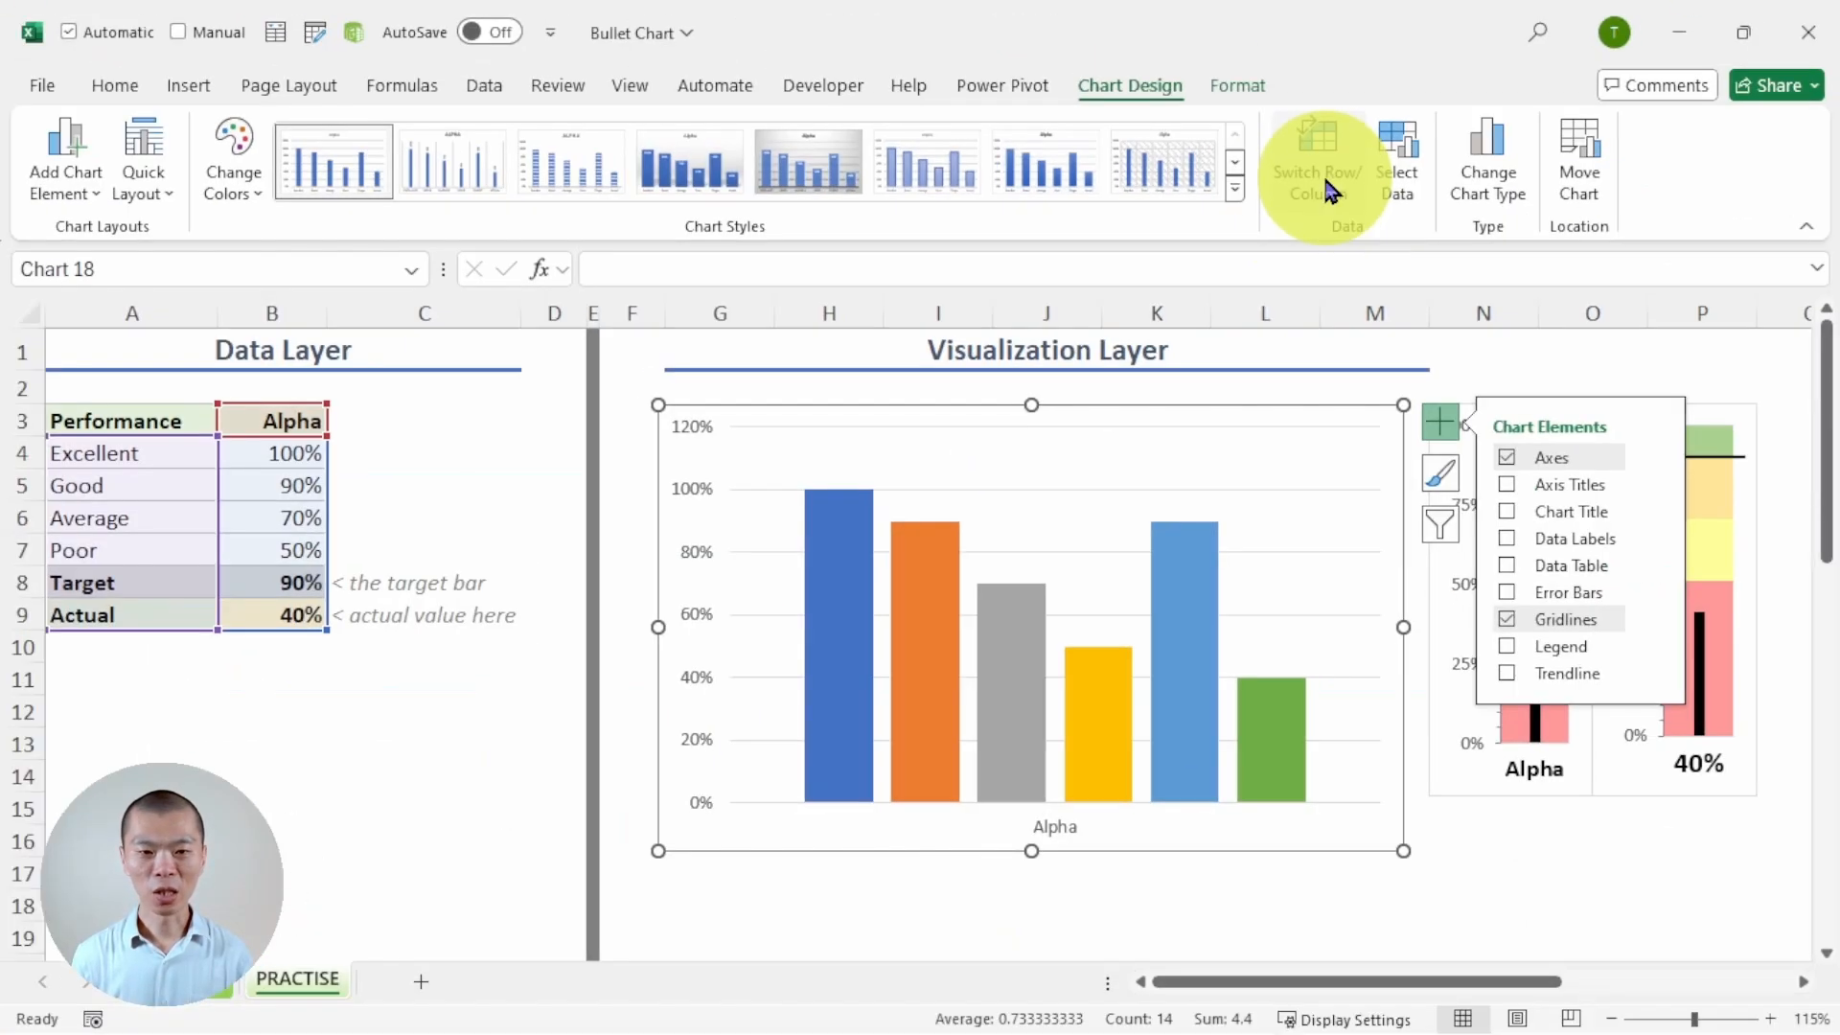
left_click(1434, 416)
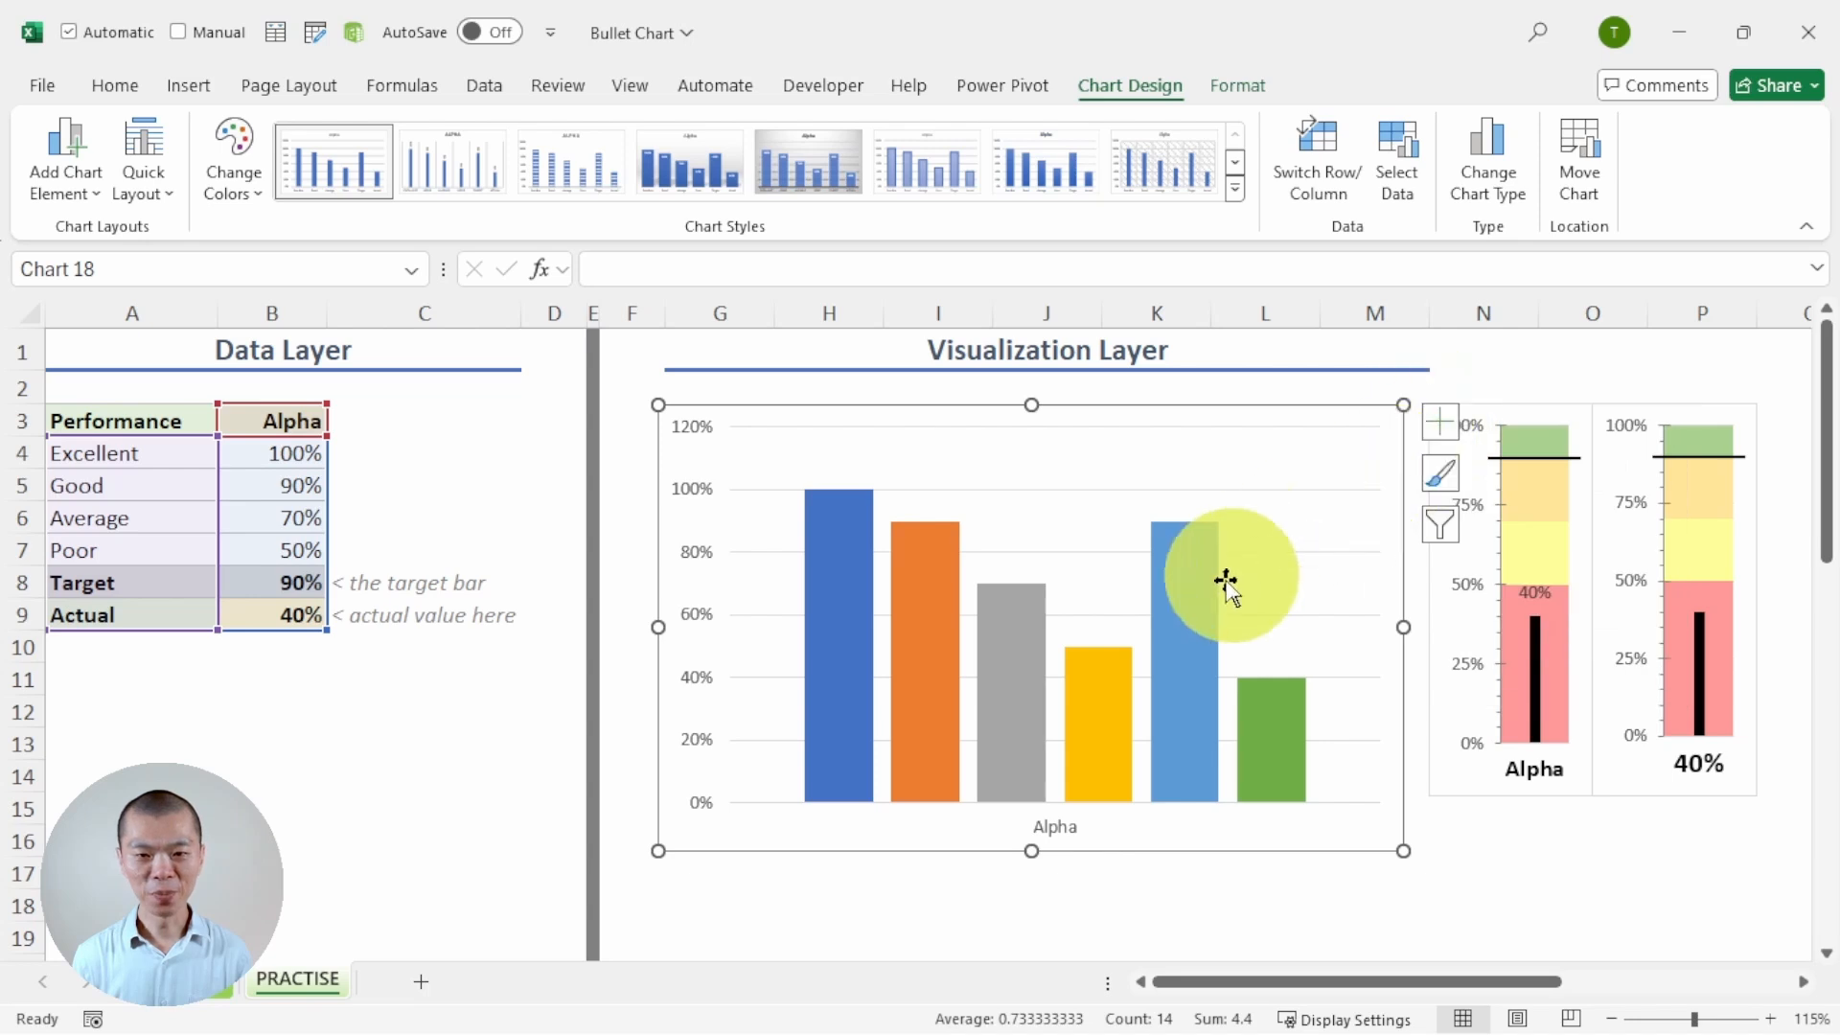
Step: Check which table row each of the chart's columns represents, from Excellent through Target
left_click(862, 668)
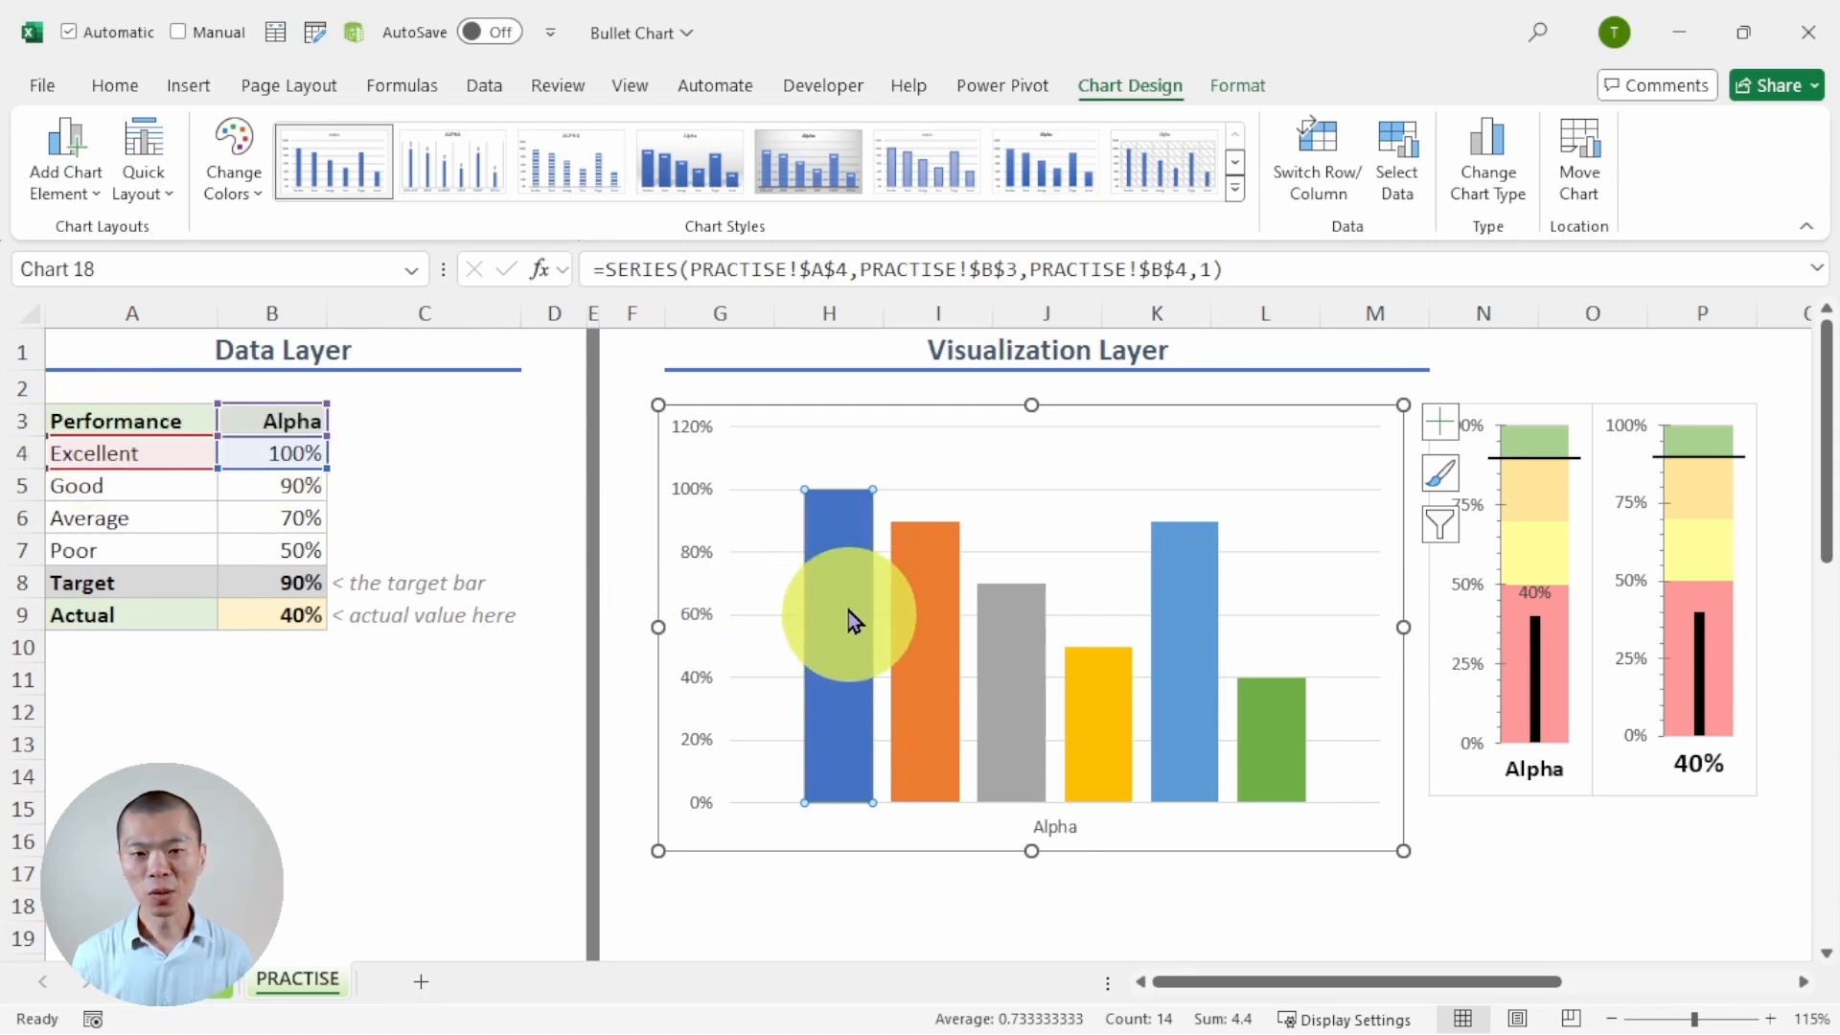
mouse_move(853, 613)
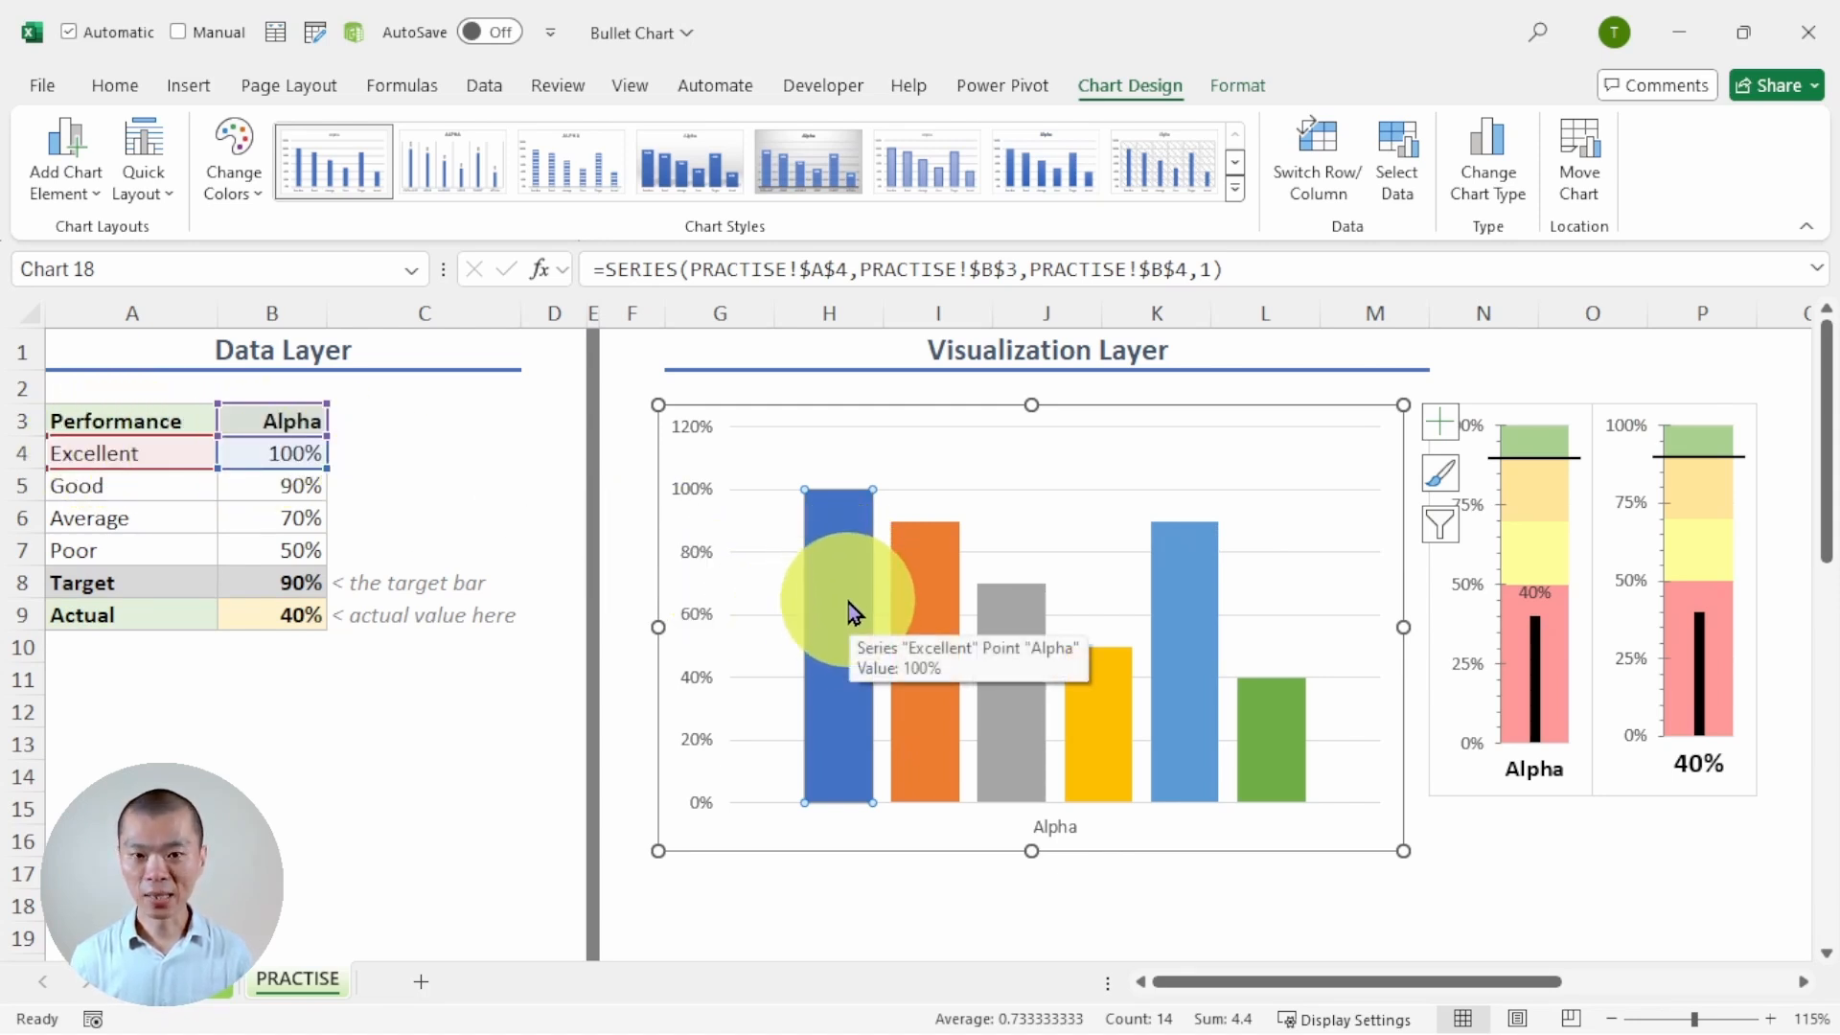
left_click(923, 615)
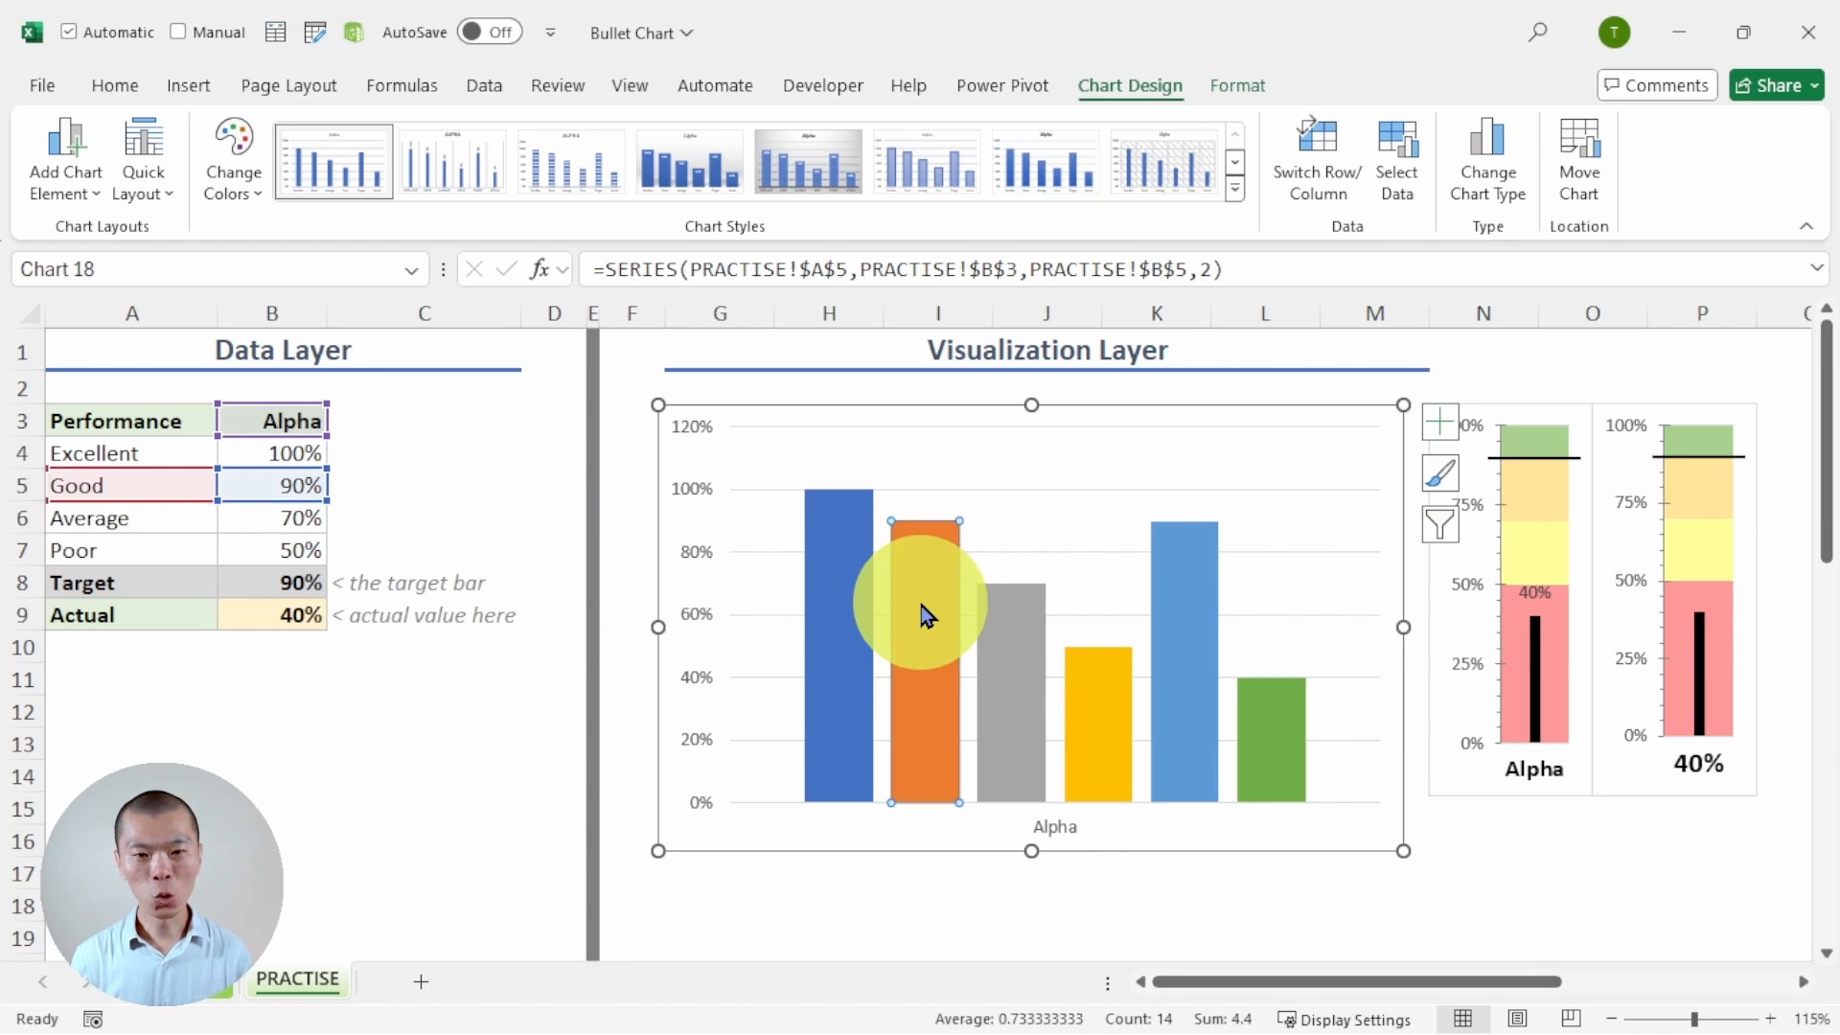
left_click(1001, 644)
left_click(1081, 714)
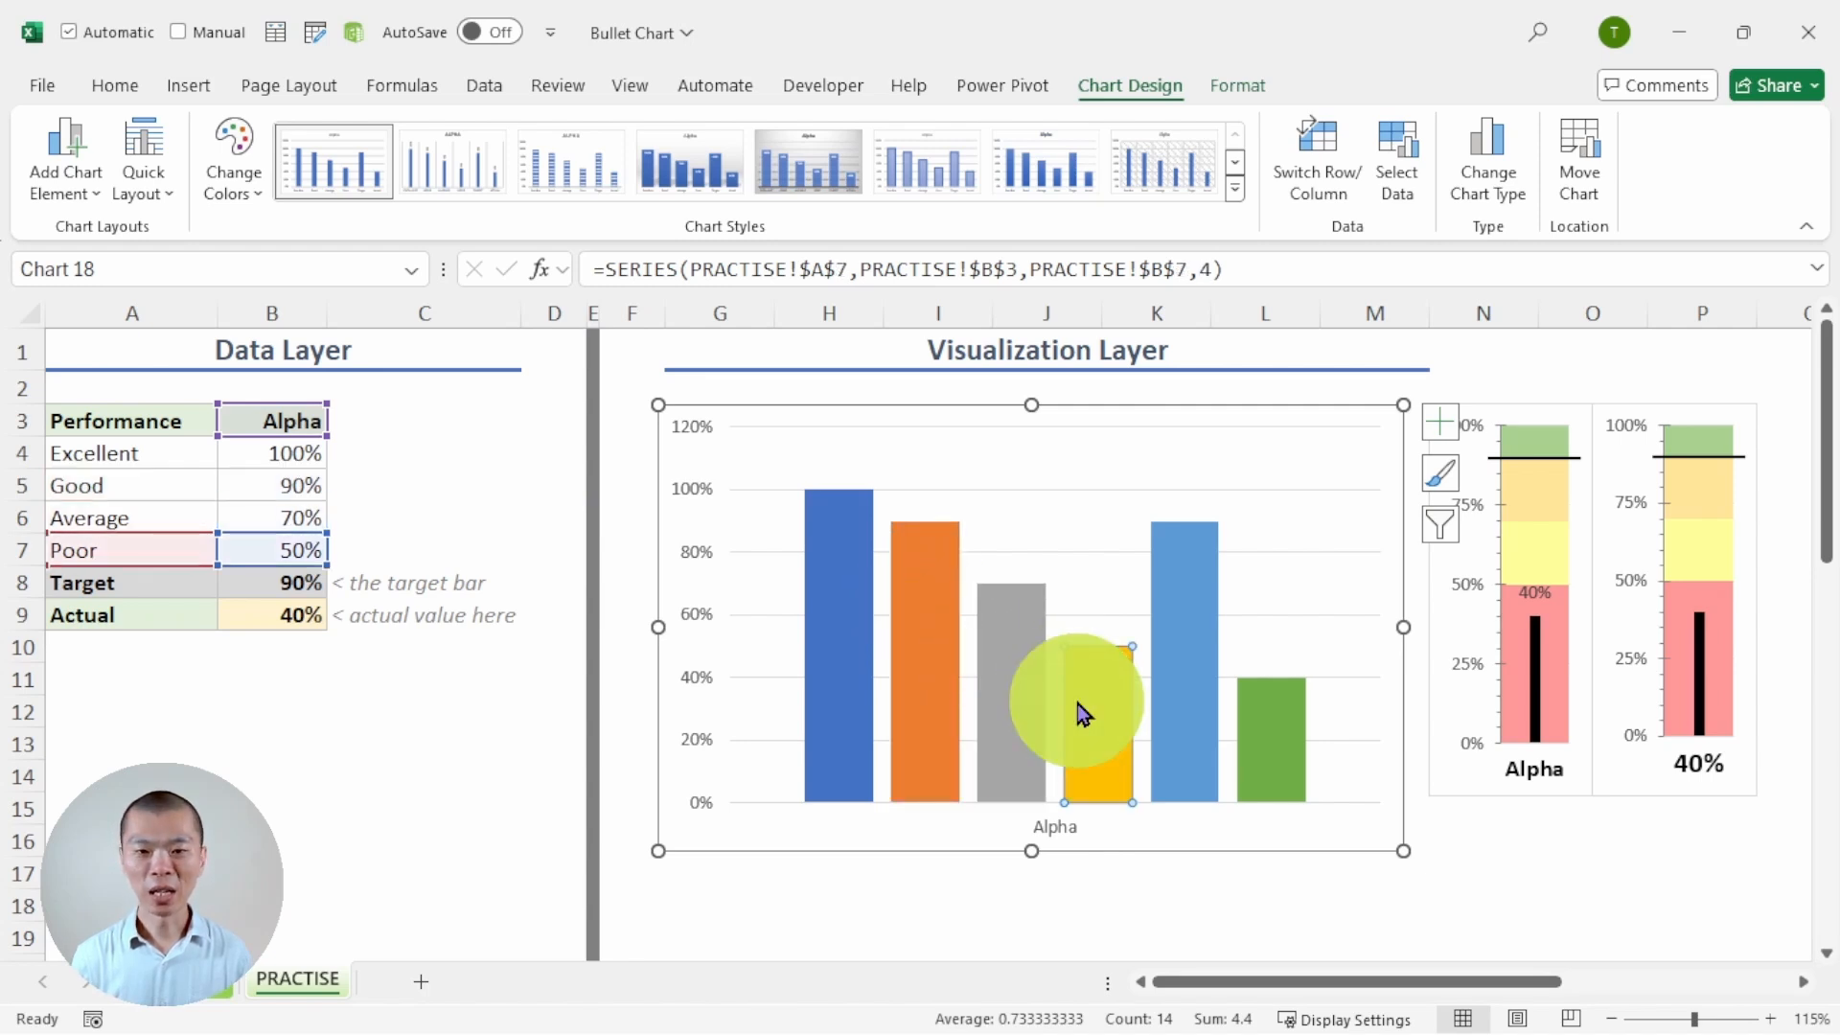
left_click(1179, 633)
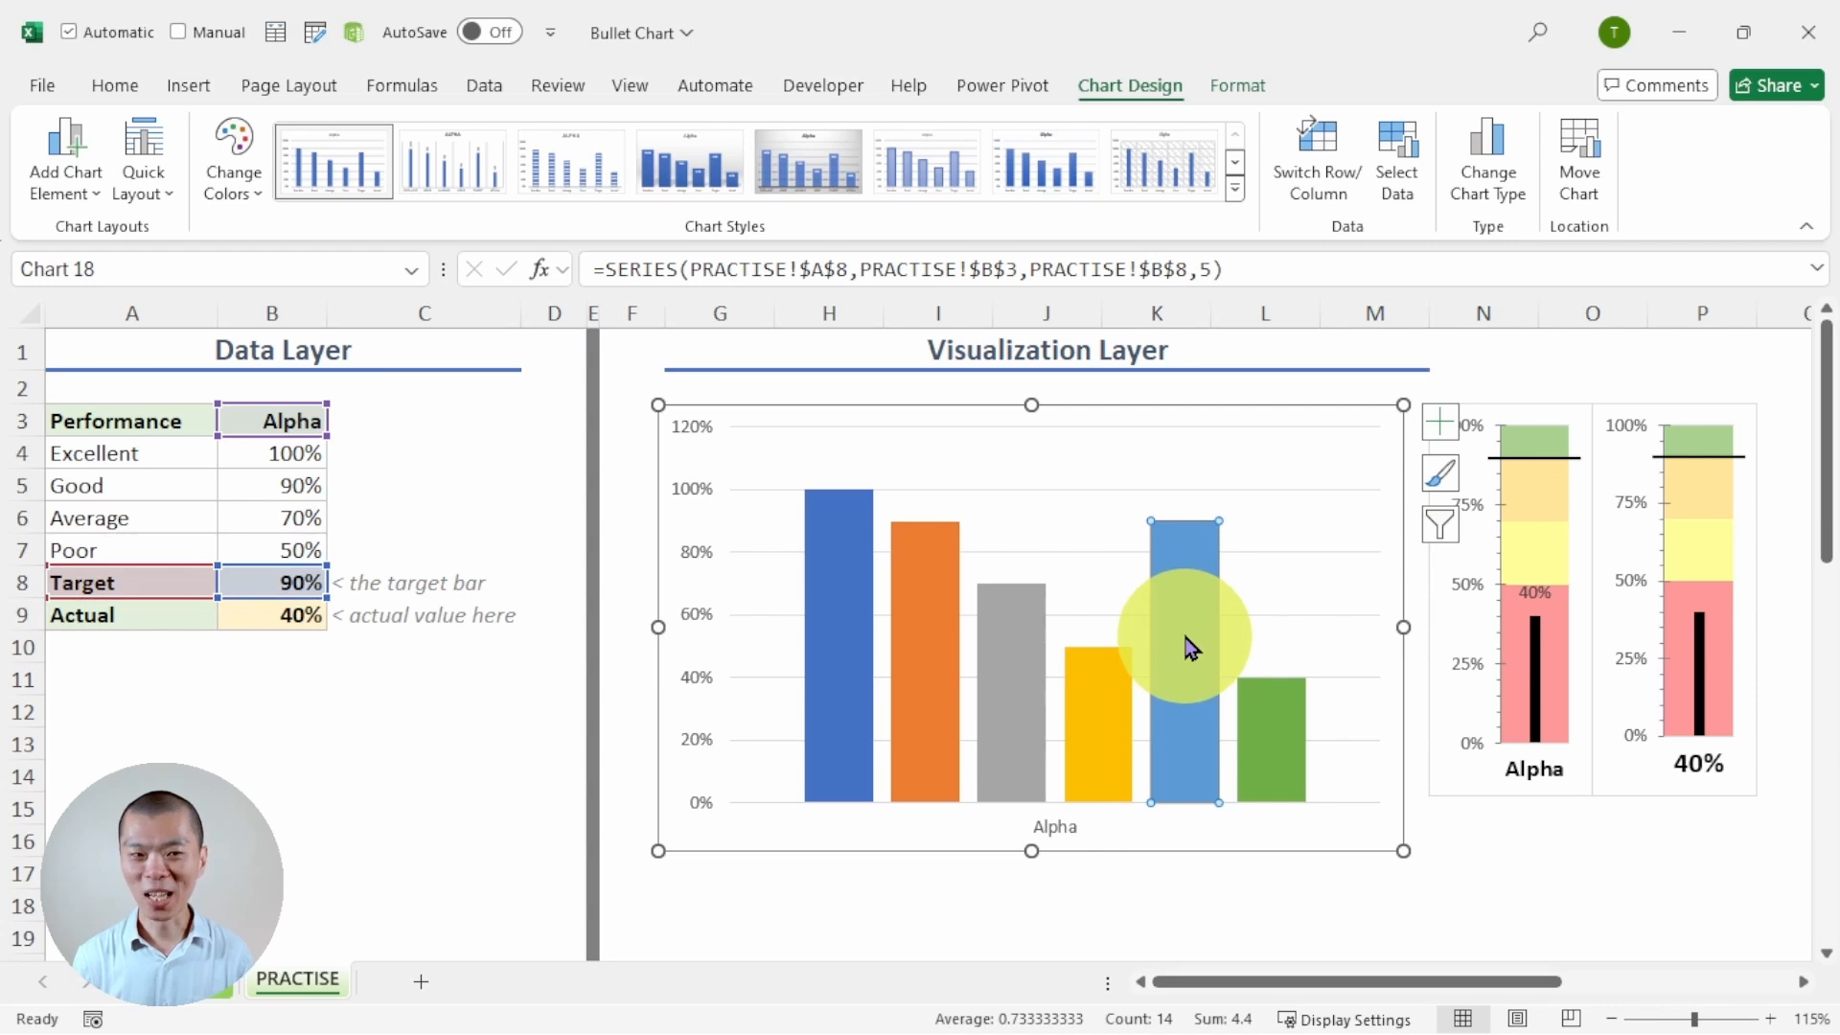
Step: Add percentage error bars to the Actual series of the new column chart
left_click(1284, 757)
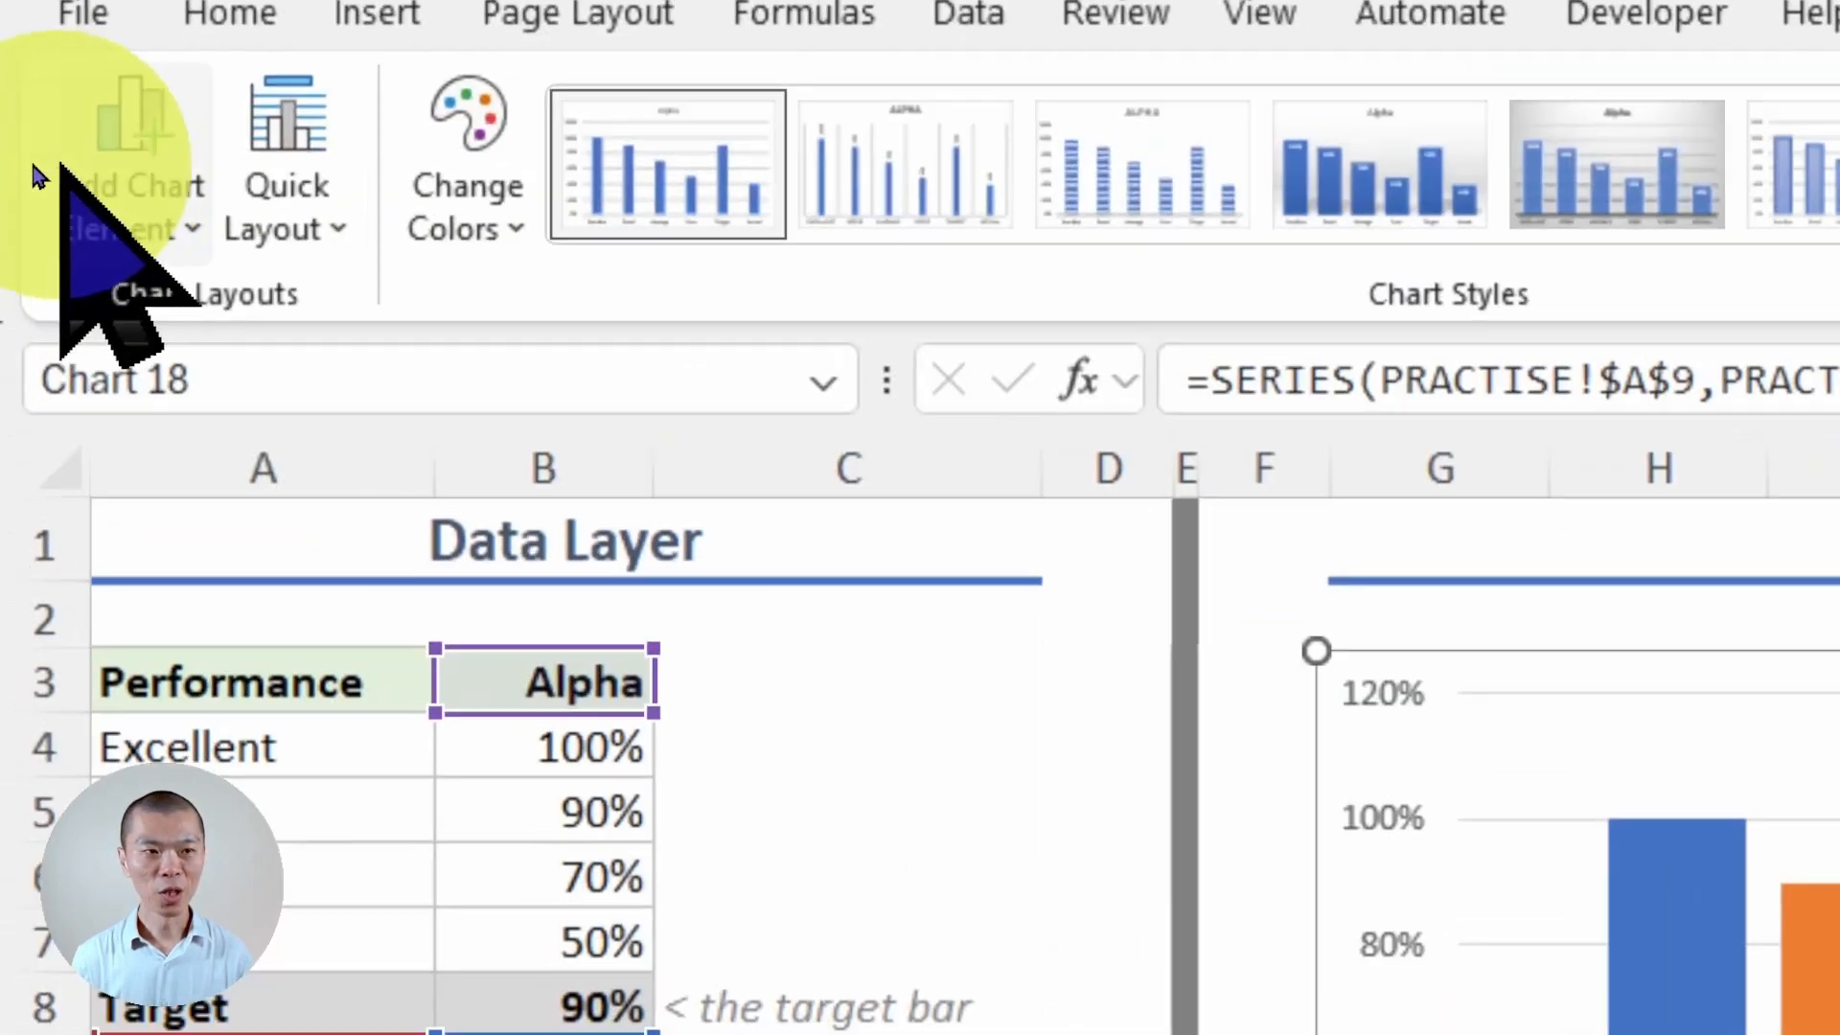
left_click(46, 174)
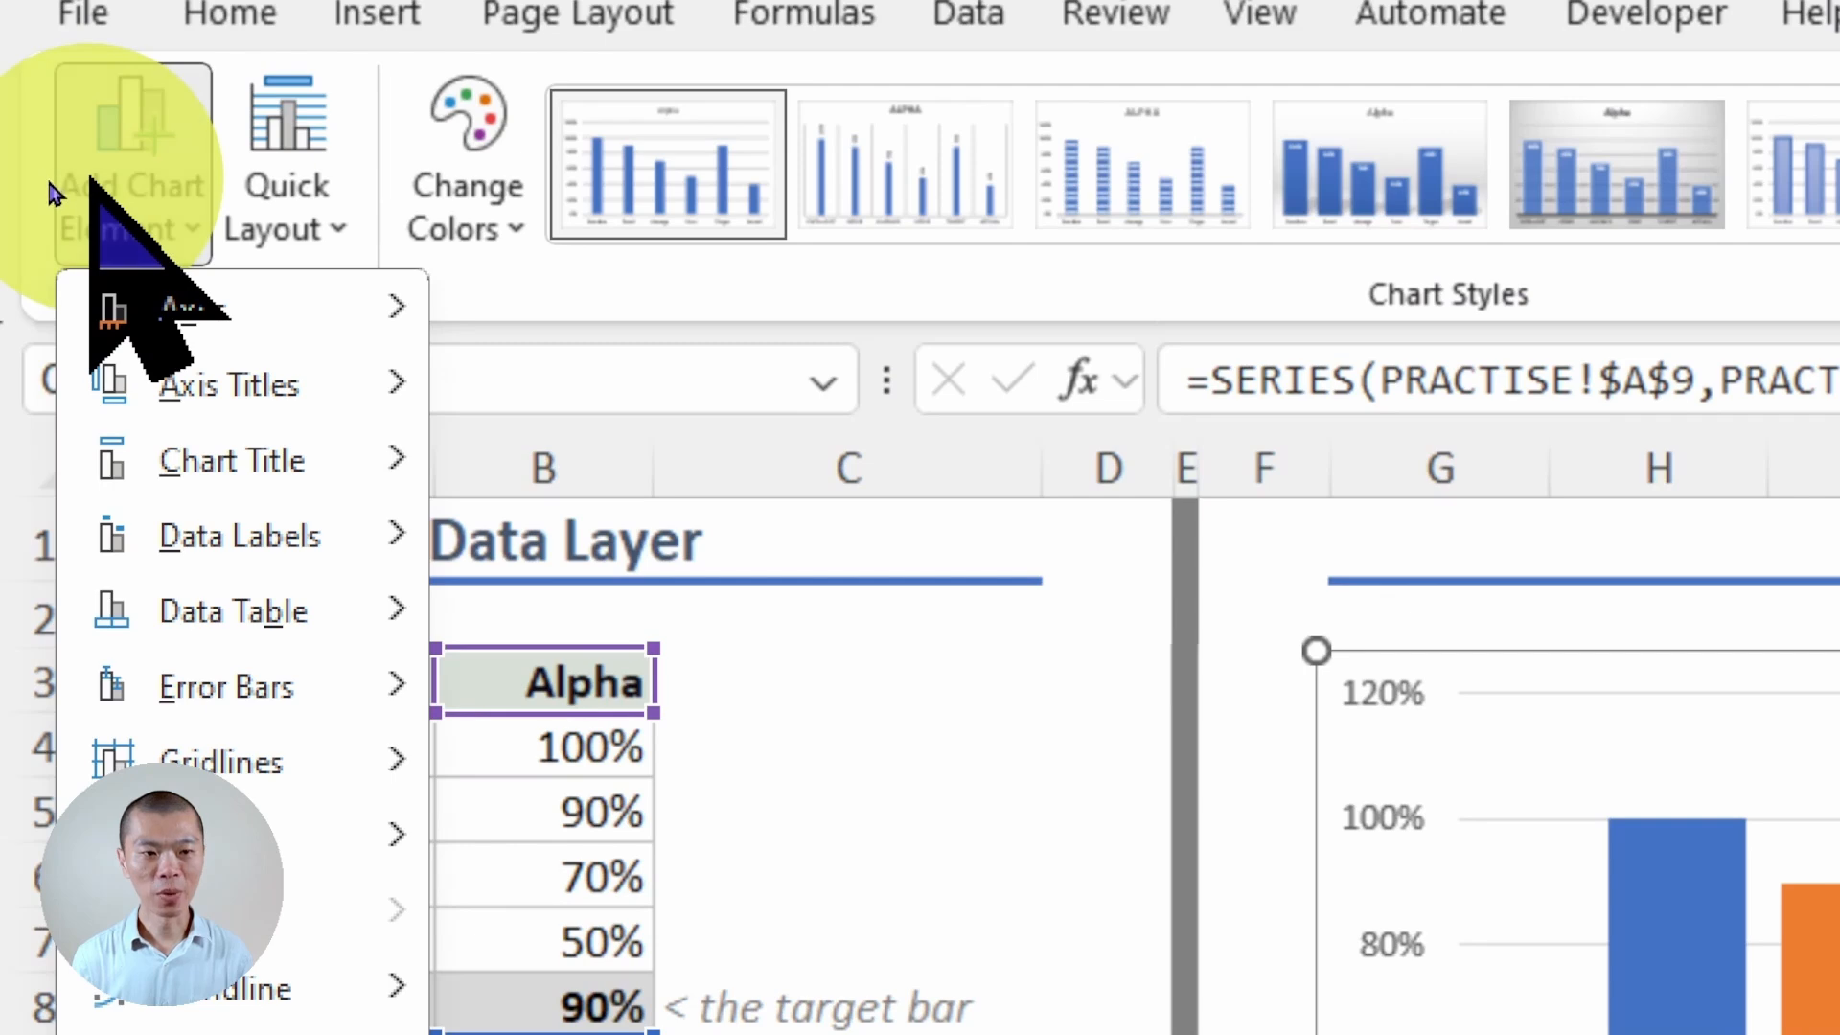
left_click(288, 682)
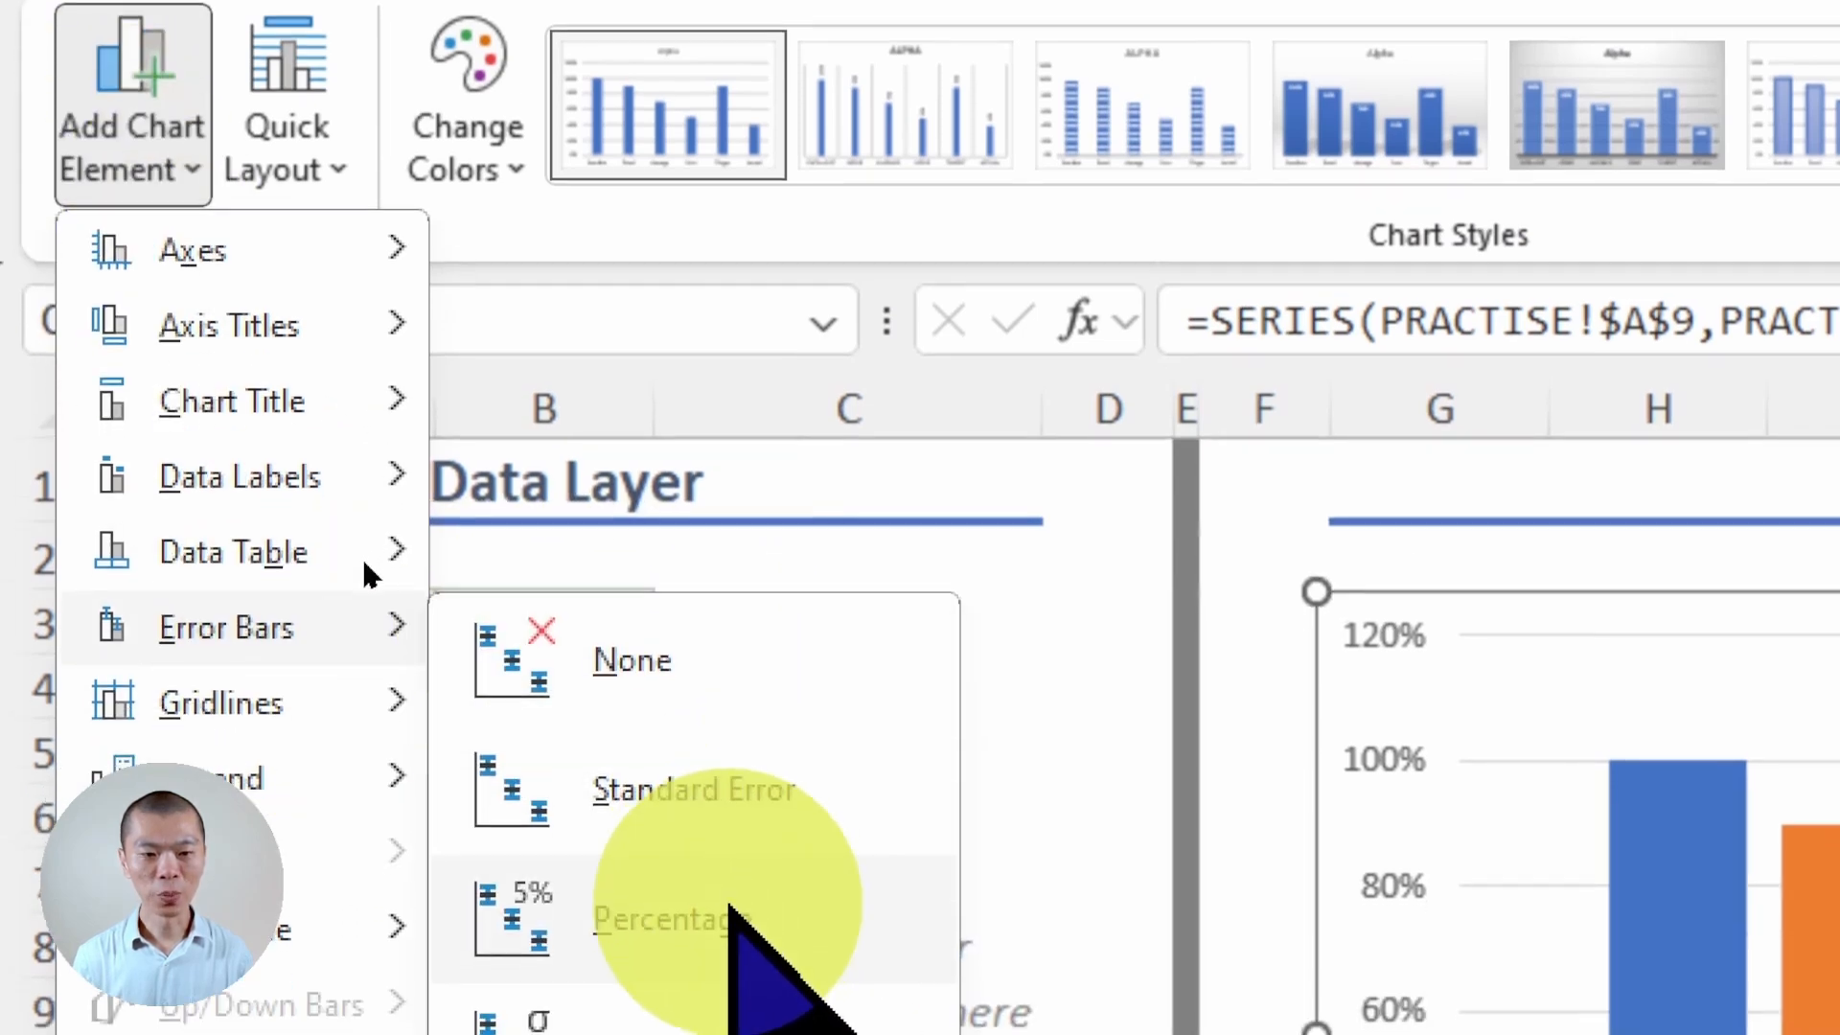
left_click(730, 908)
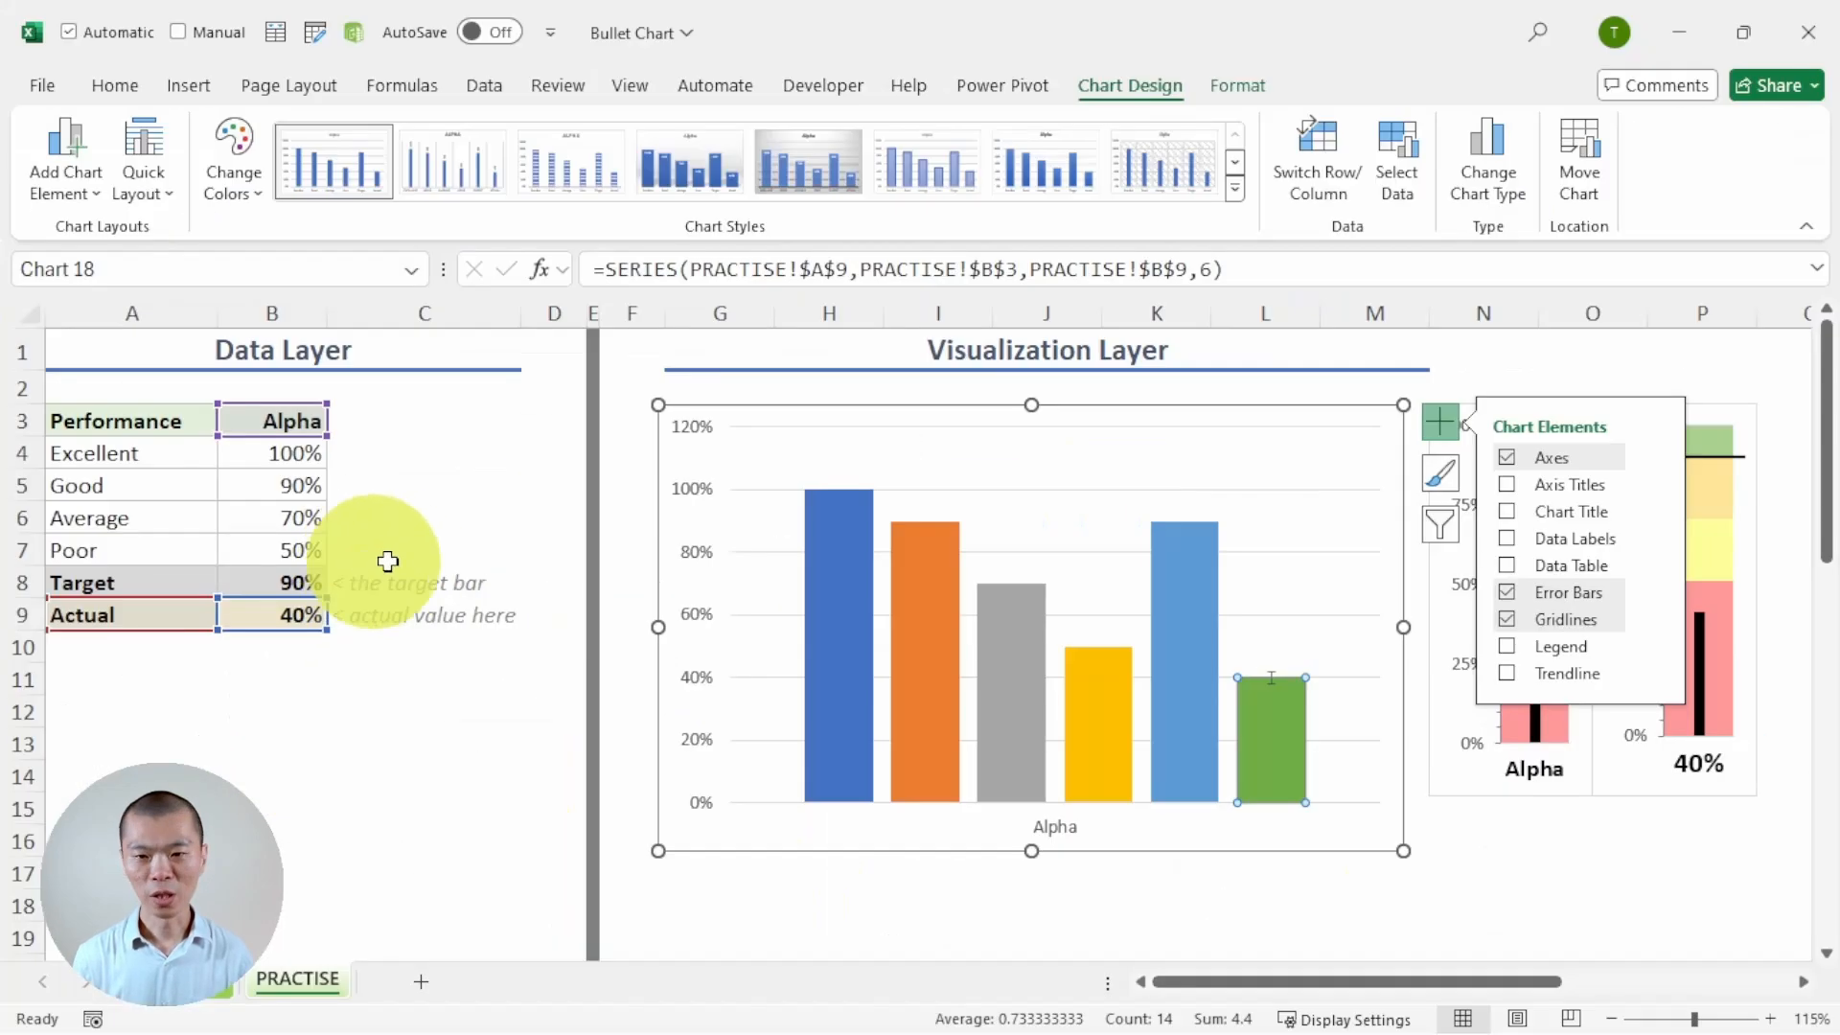
left_click(1441, 421)
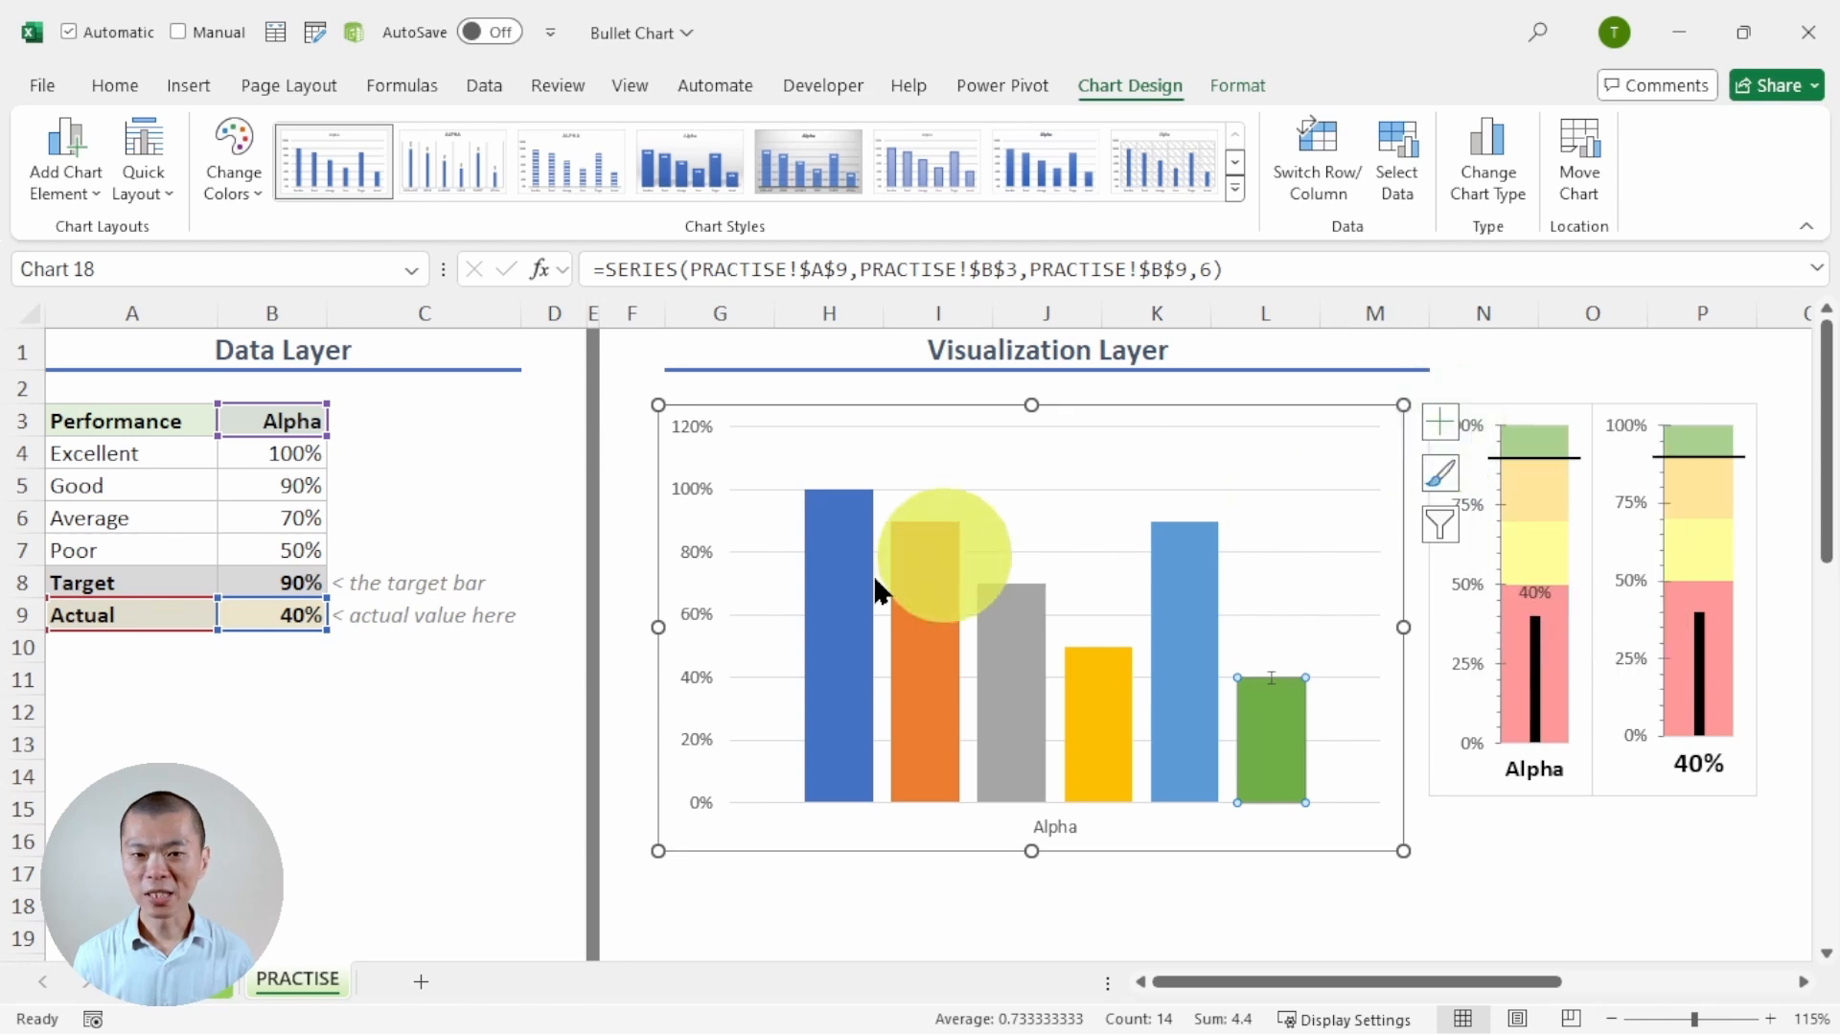
Step: Fill the Excellent series with light green
left_click(810, 610)
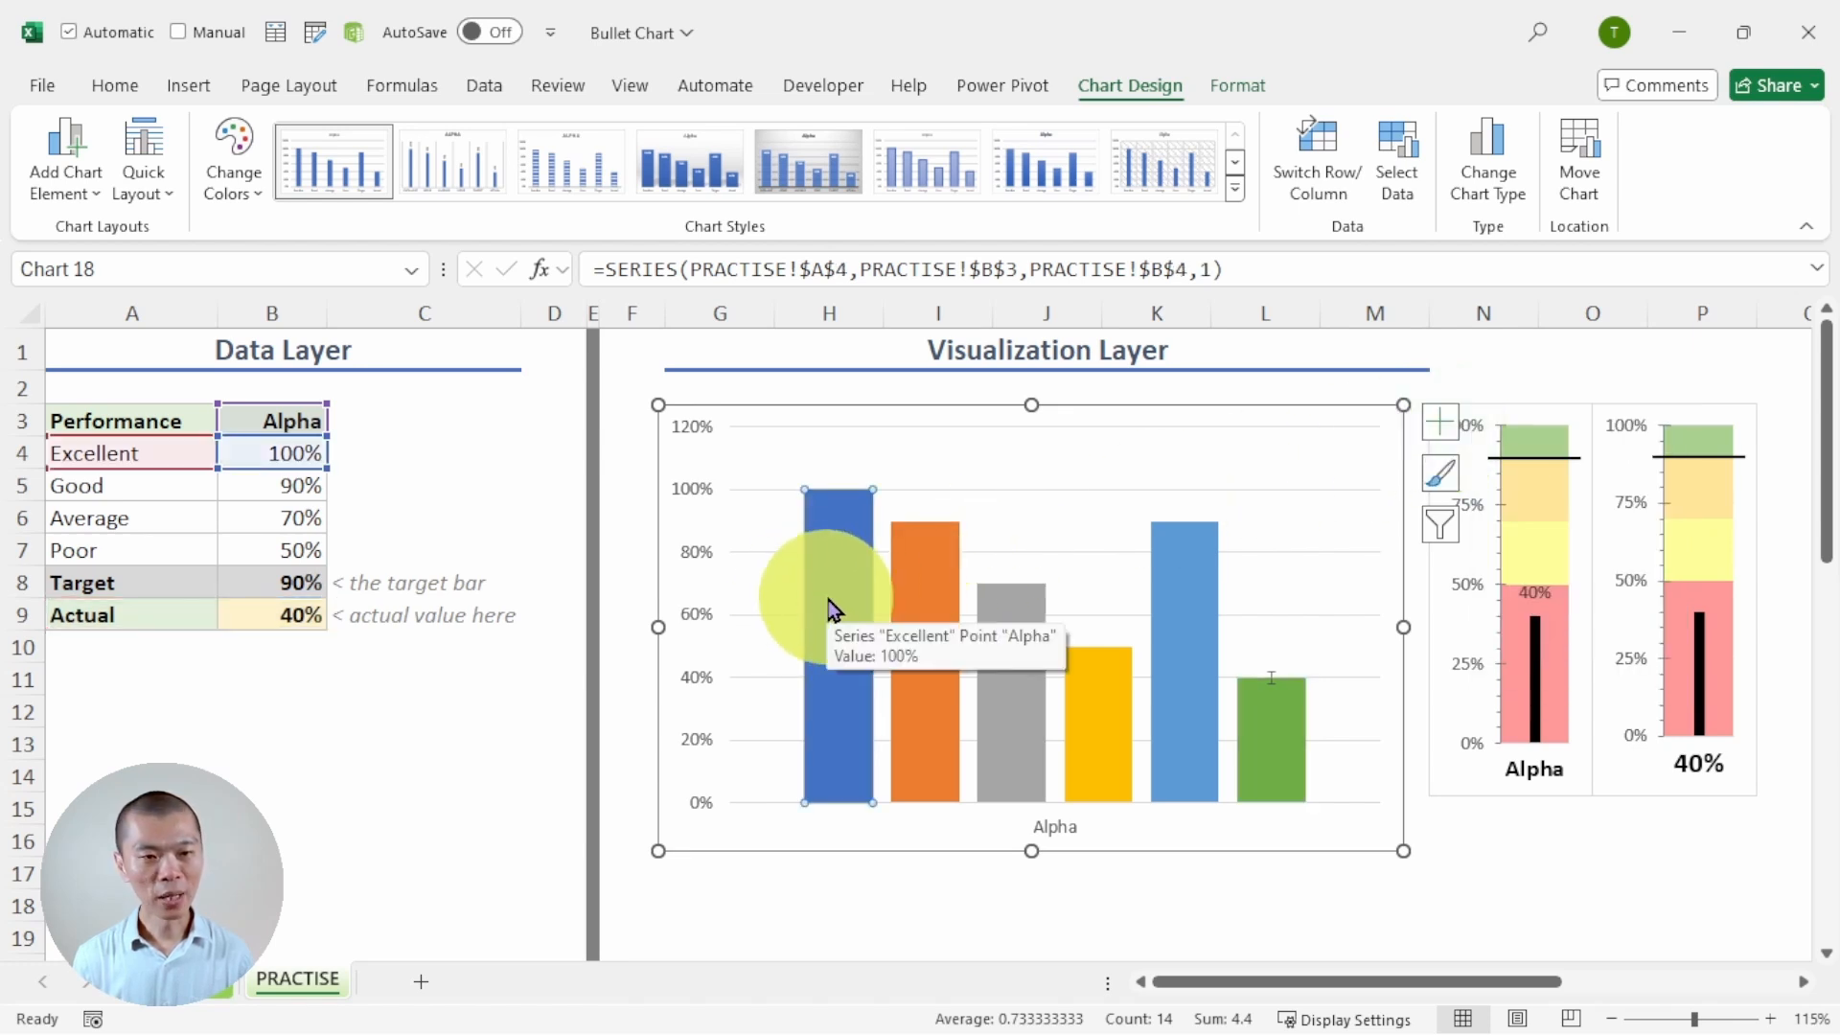
right_click(828, 601)
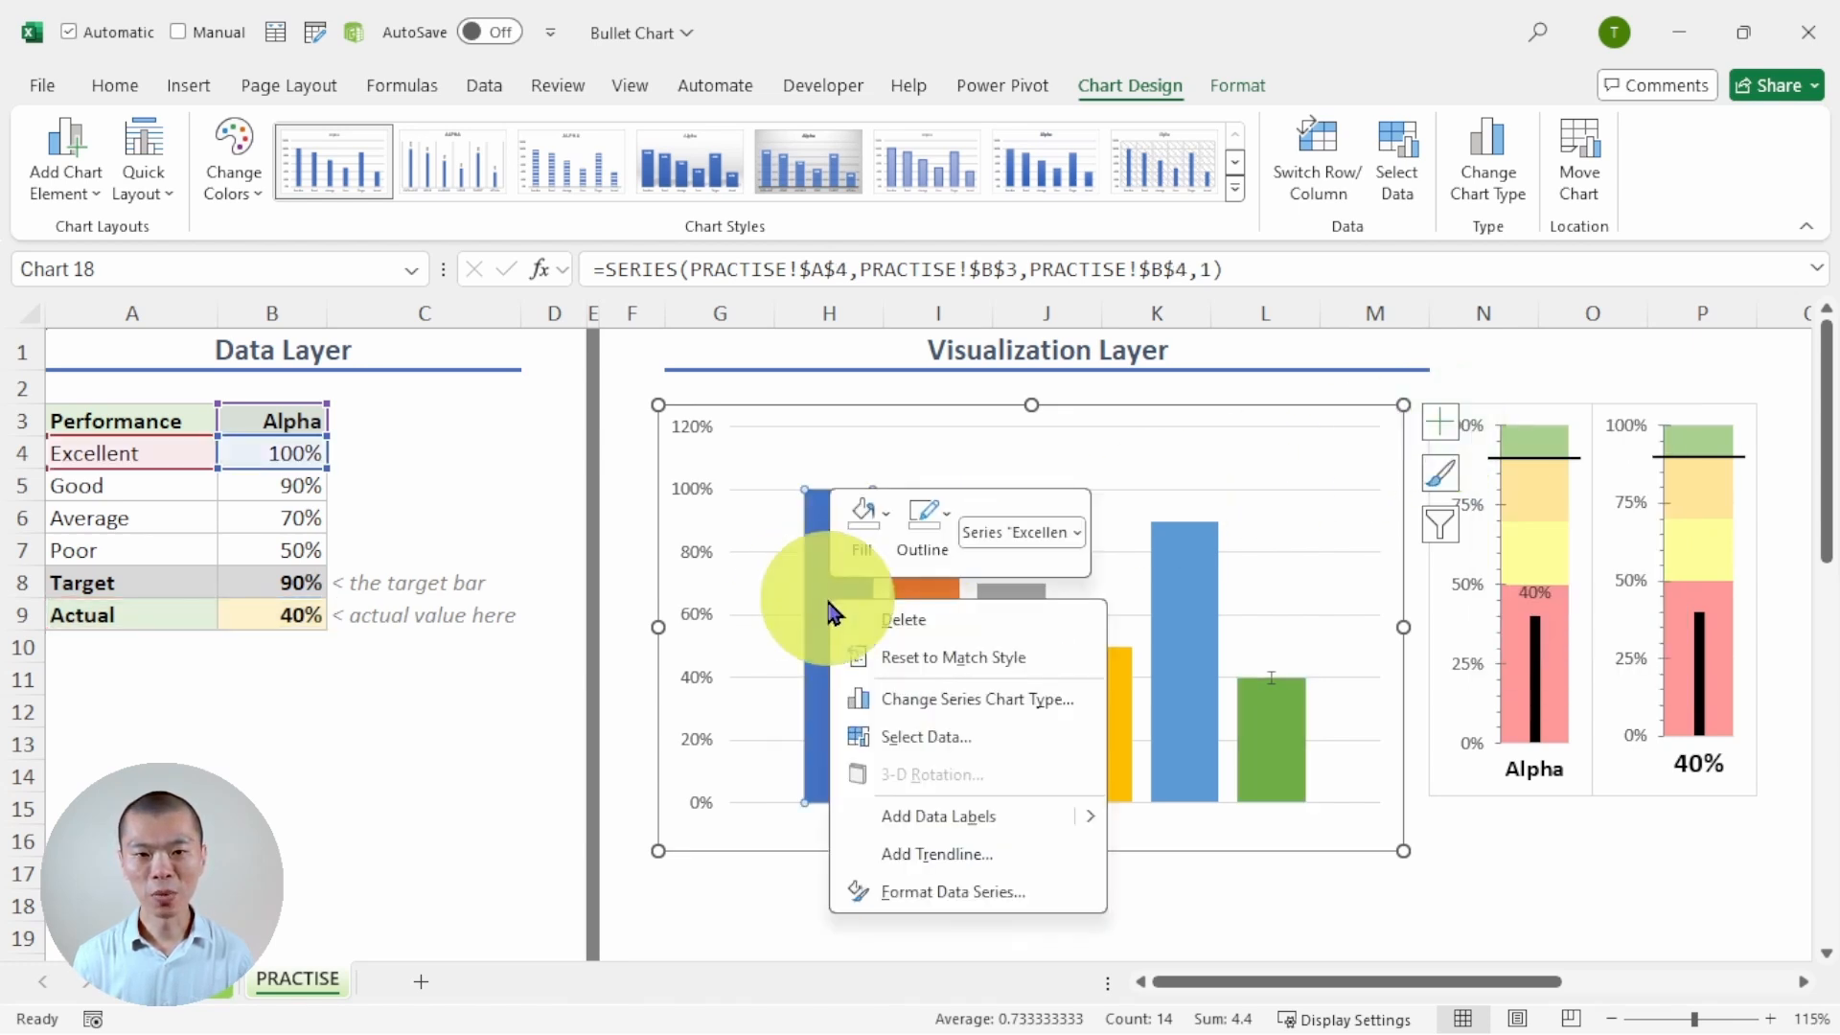
key("Escape")
left_click(865, 542)
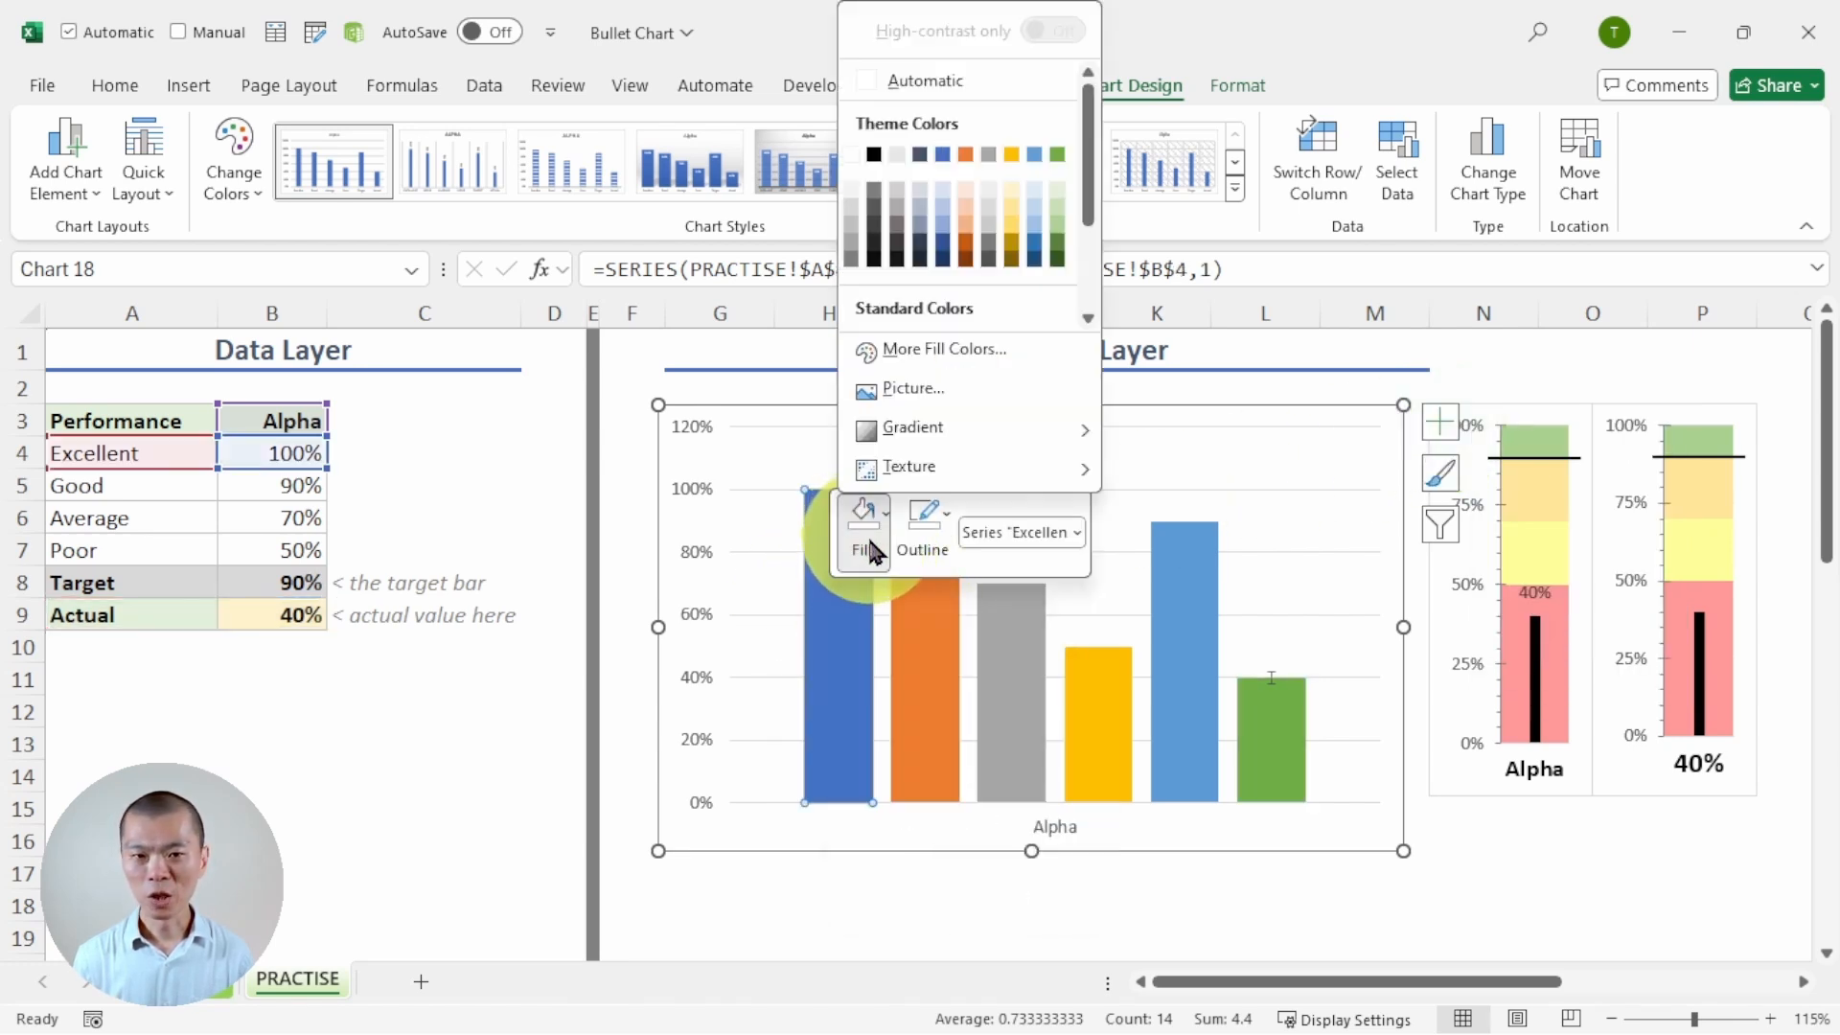
left_click(1058, 230)
Step: Fill the Good series with light gold
left_click(932, 619)
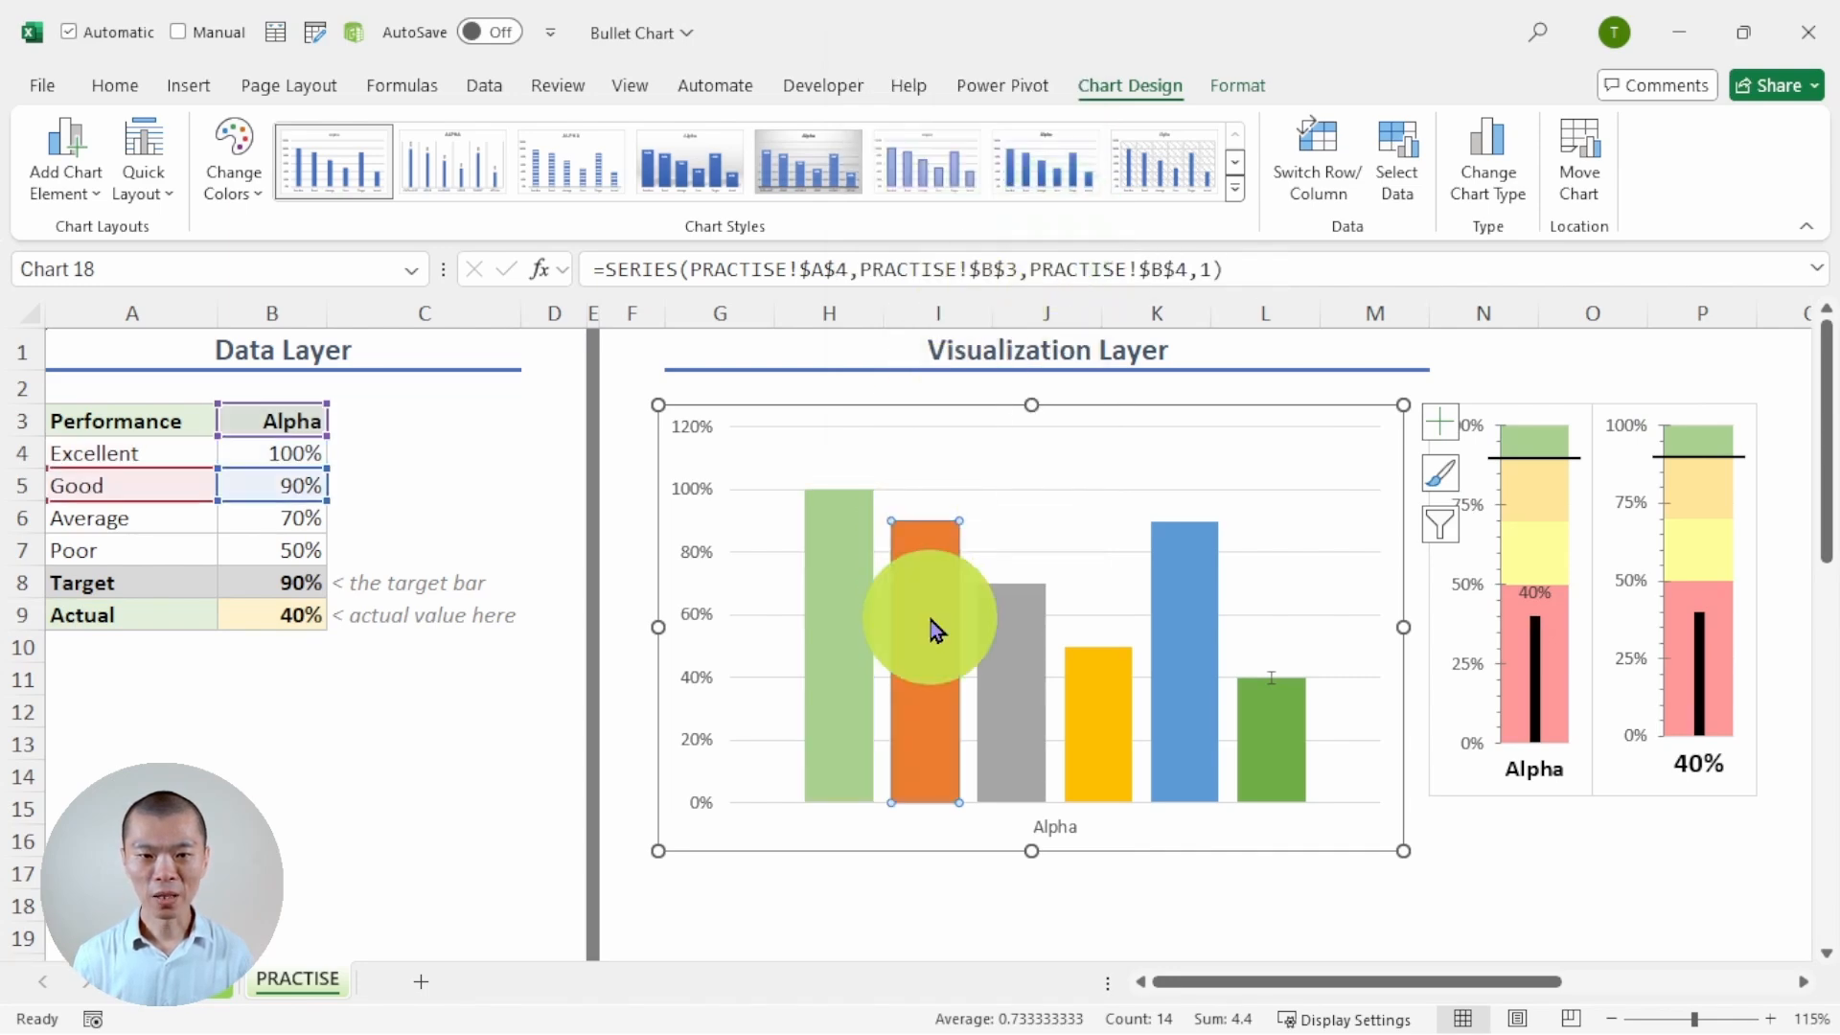
right_click(930, 621)
left_click(970, 549)
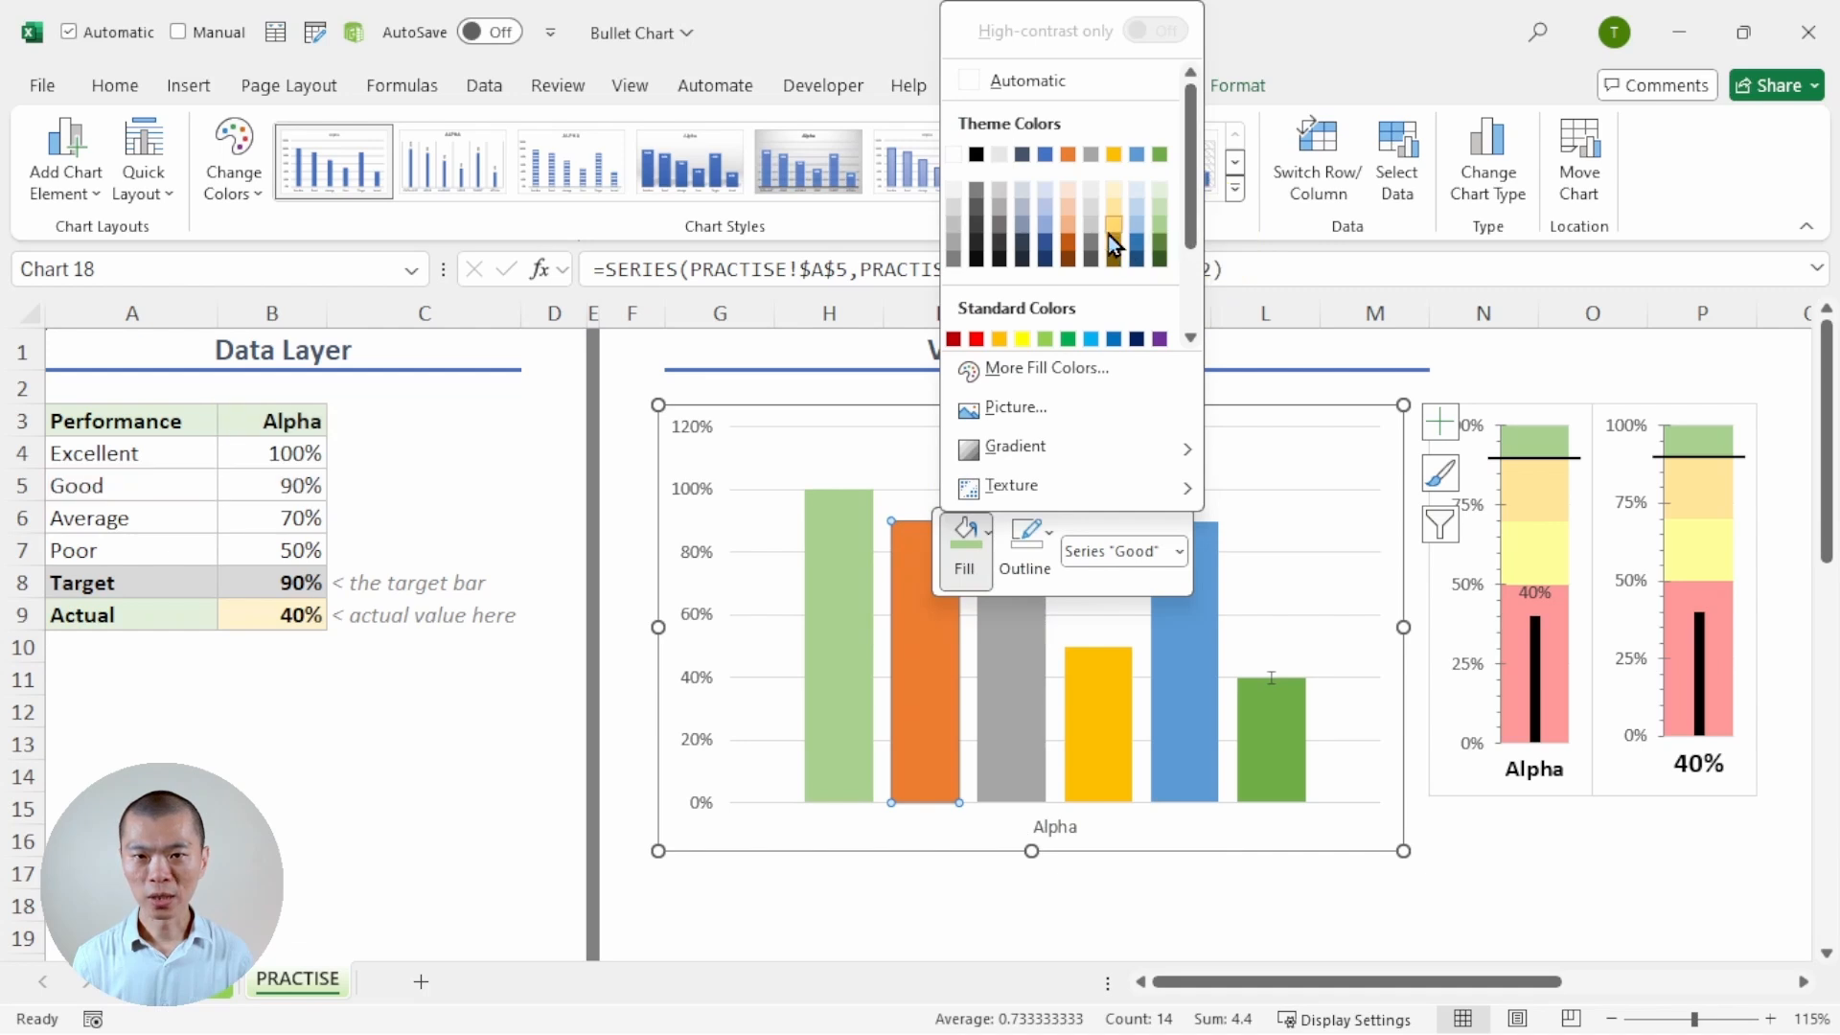
left_click(1111, 231)
Step: Fill the Average series with the recently used light yellow
left_click(1019, 648)
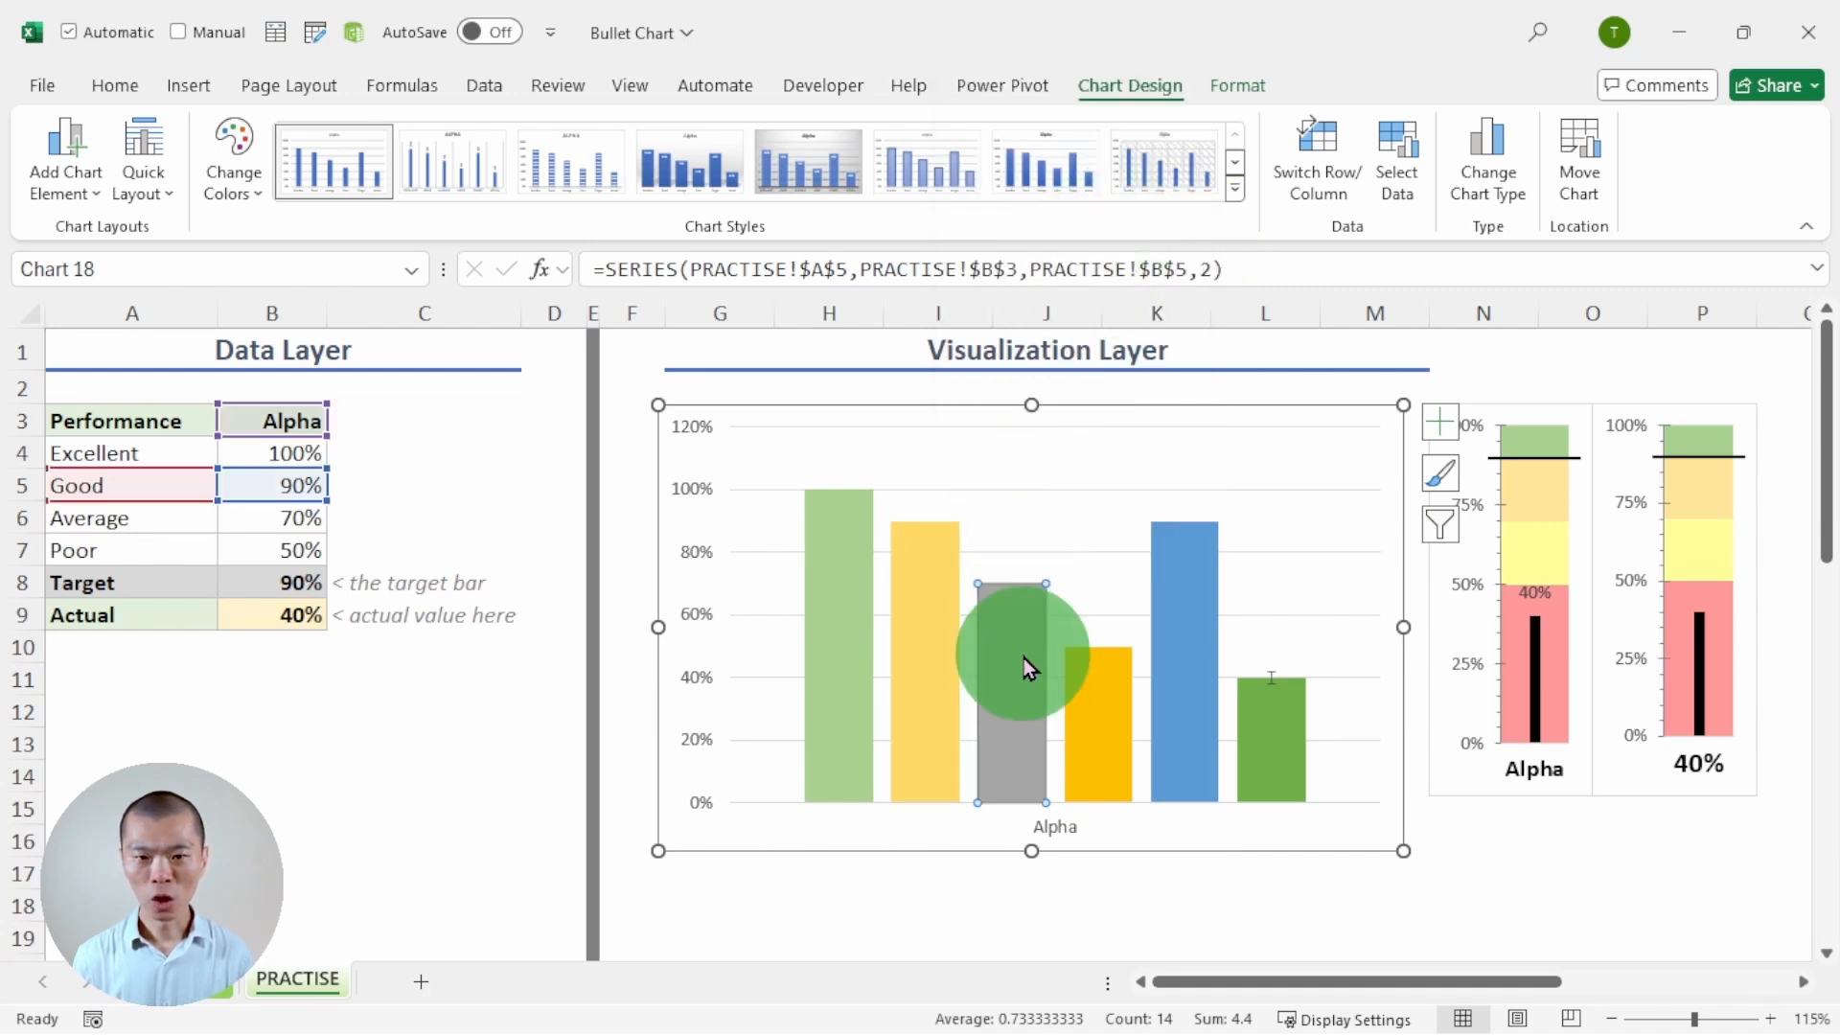
right_click(1018, 660)
left_click(1054, 602)
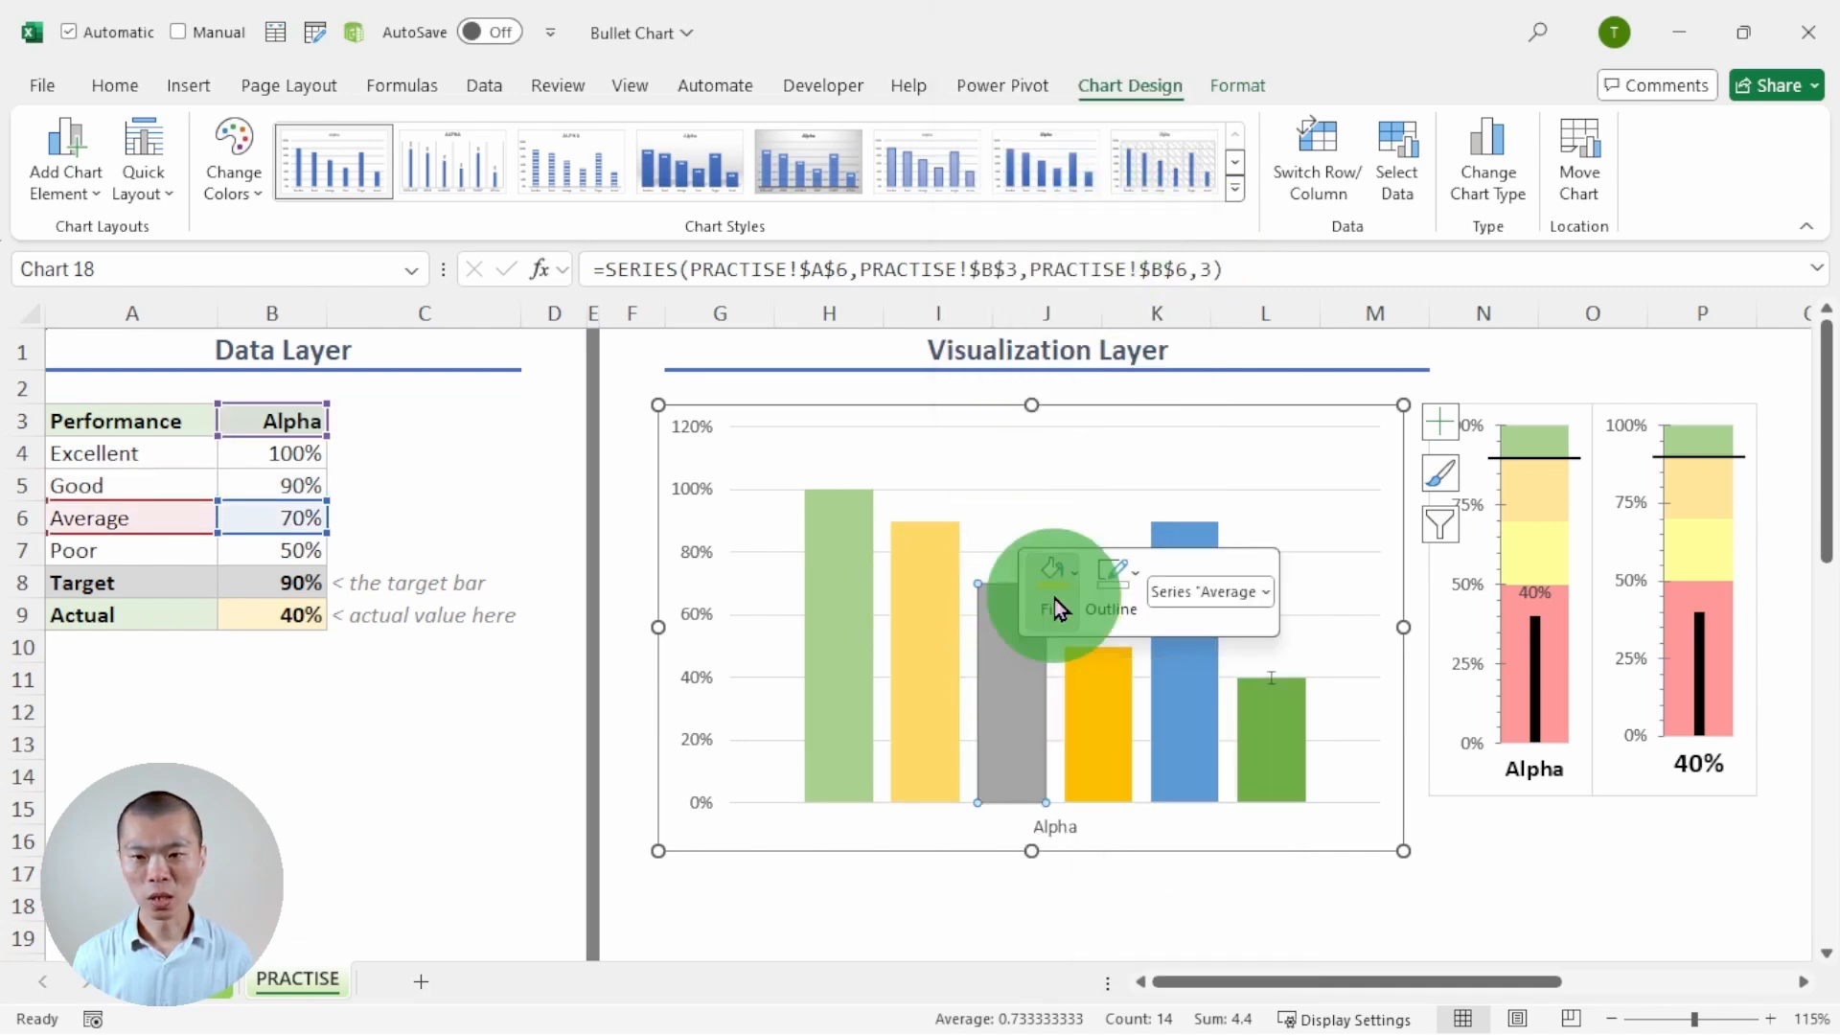
left_click_drag(1274, 317, 1273, 347)
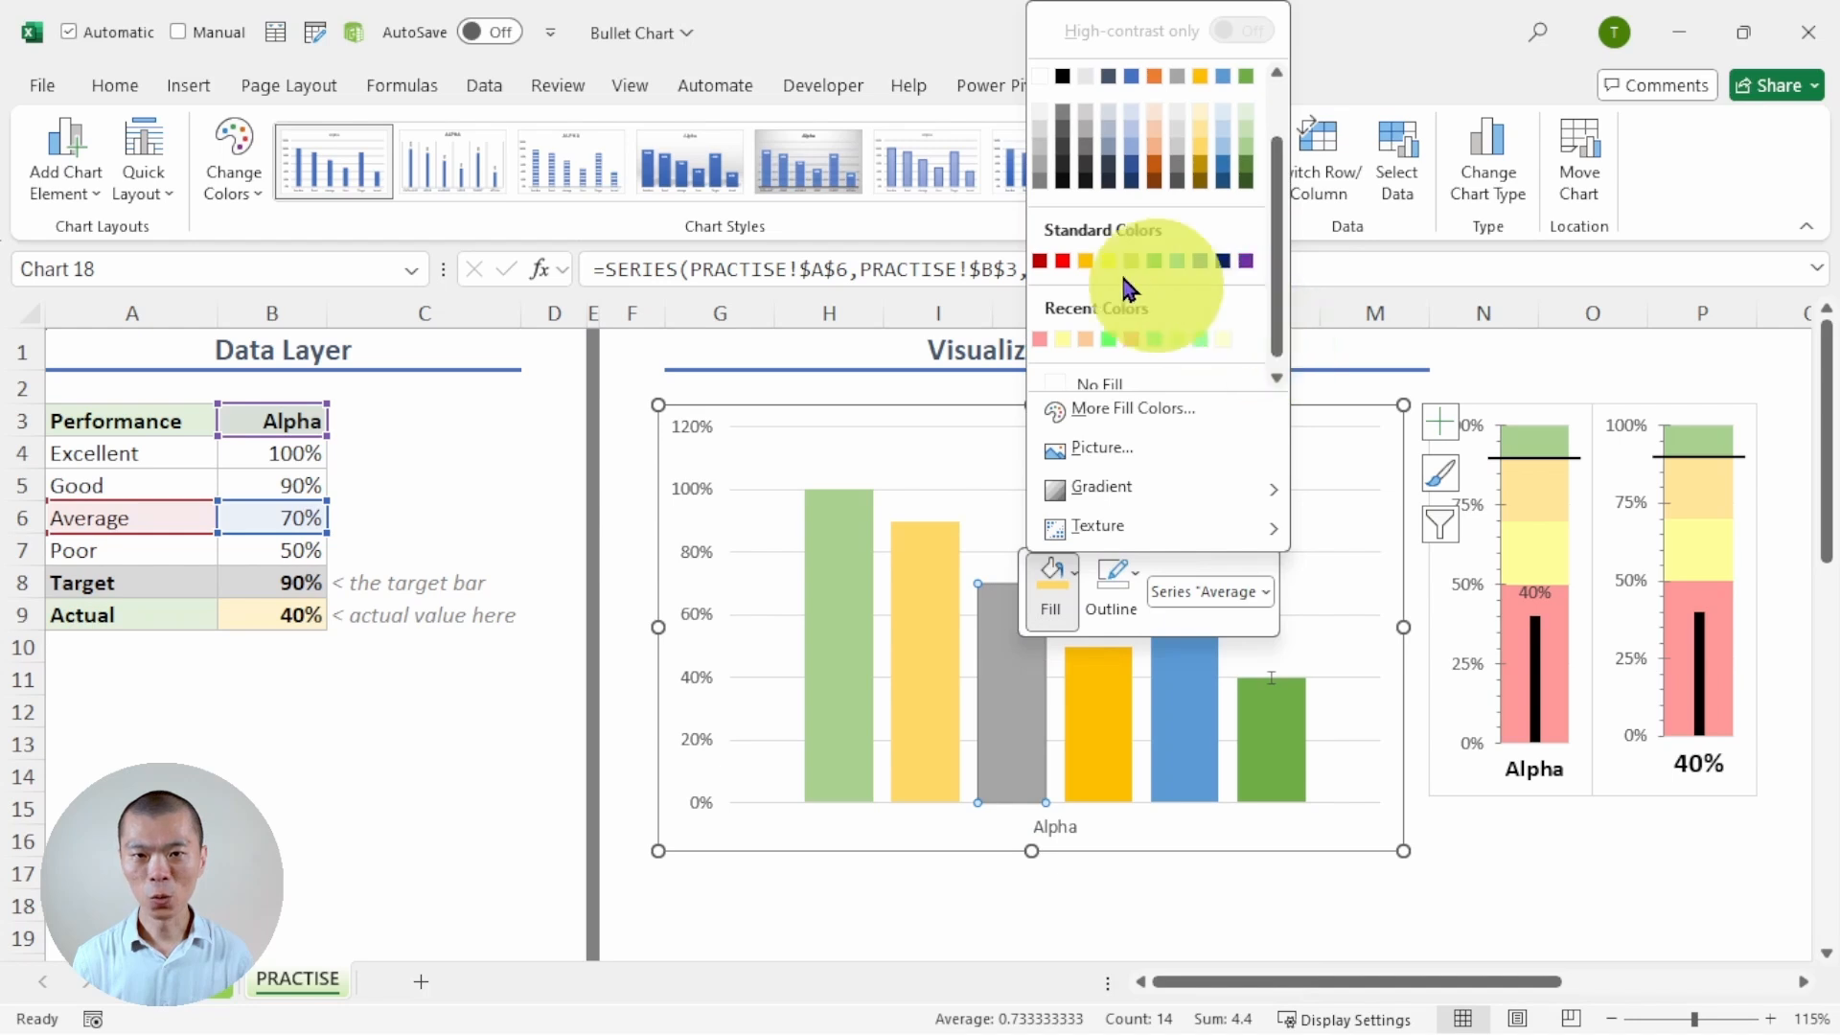
left_click(1058, 336)
Step: Fill the Poor series with the recently used light red
left_click(1088, 743)
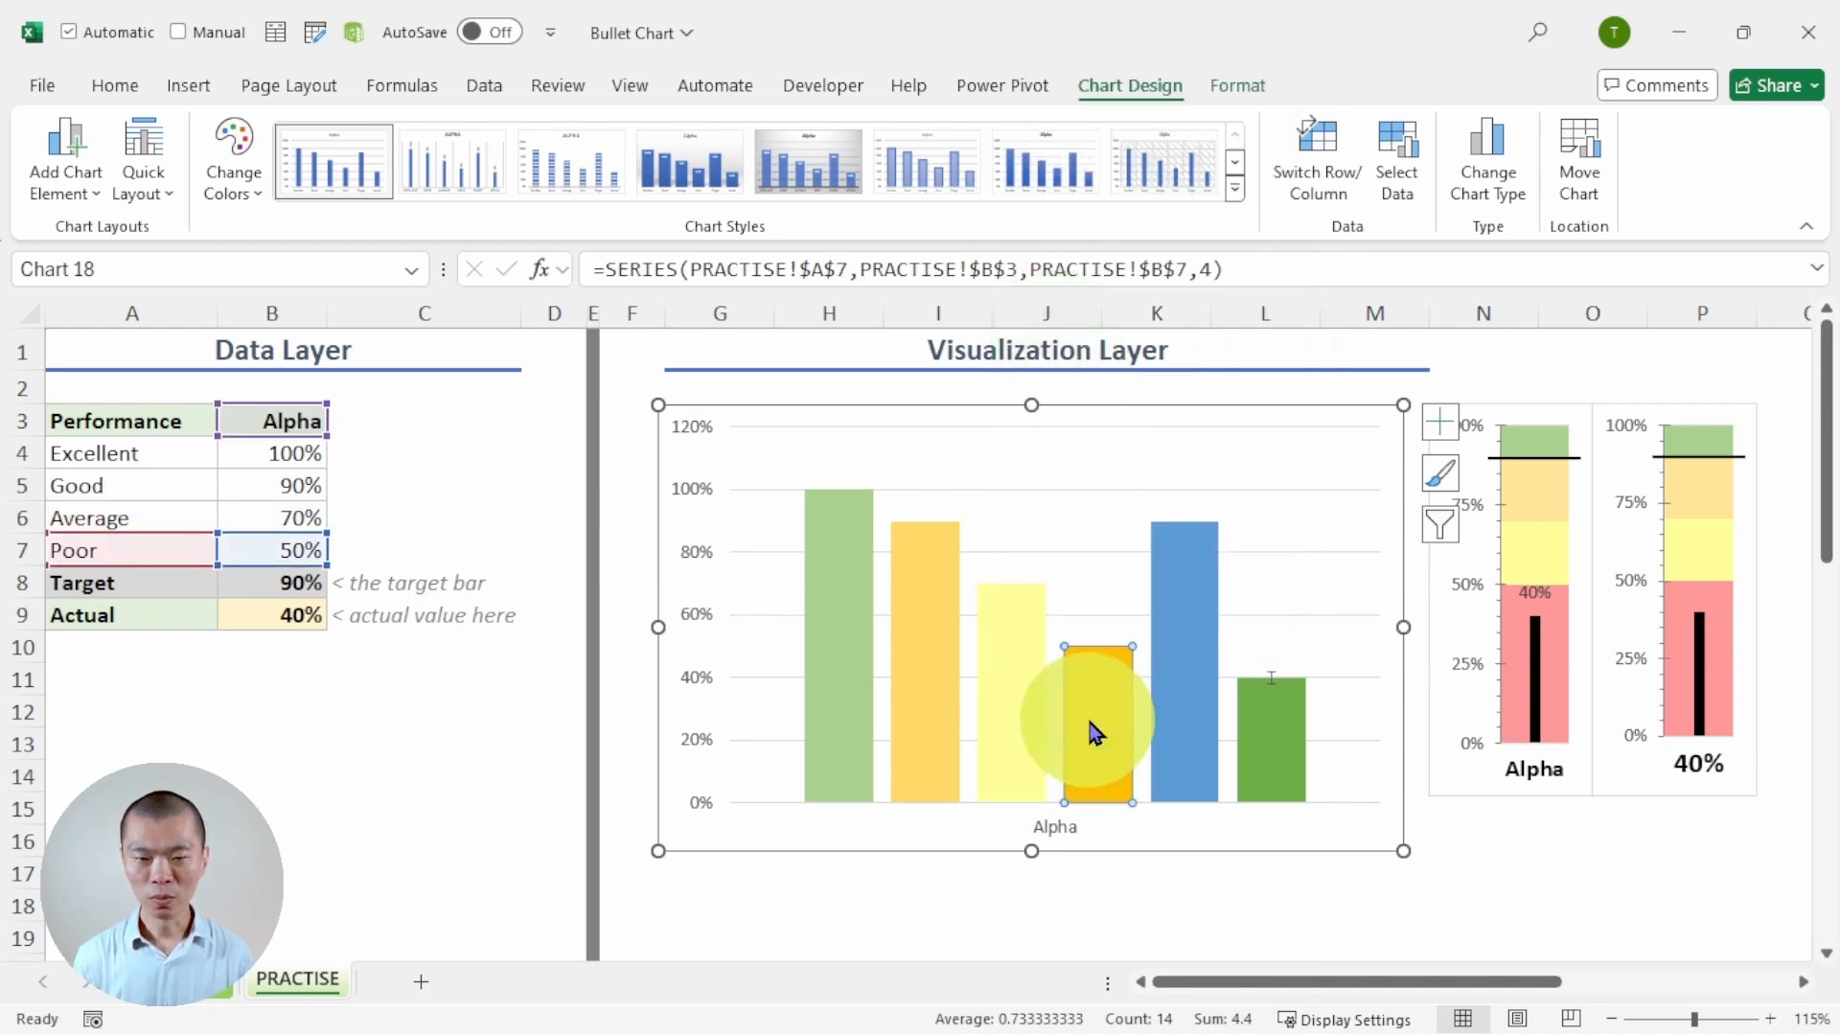
right_click(1086, 714)
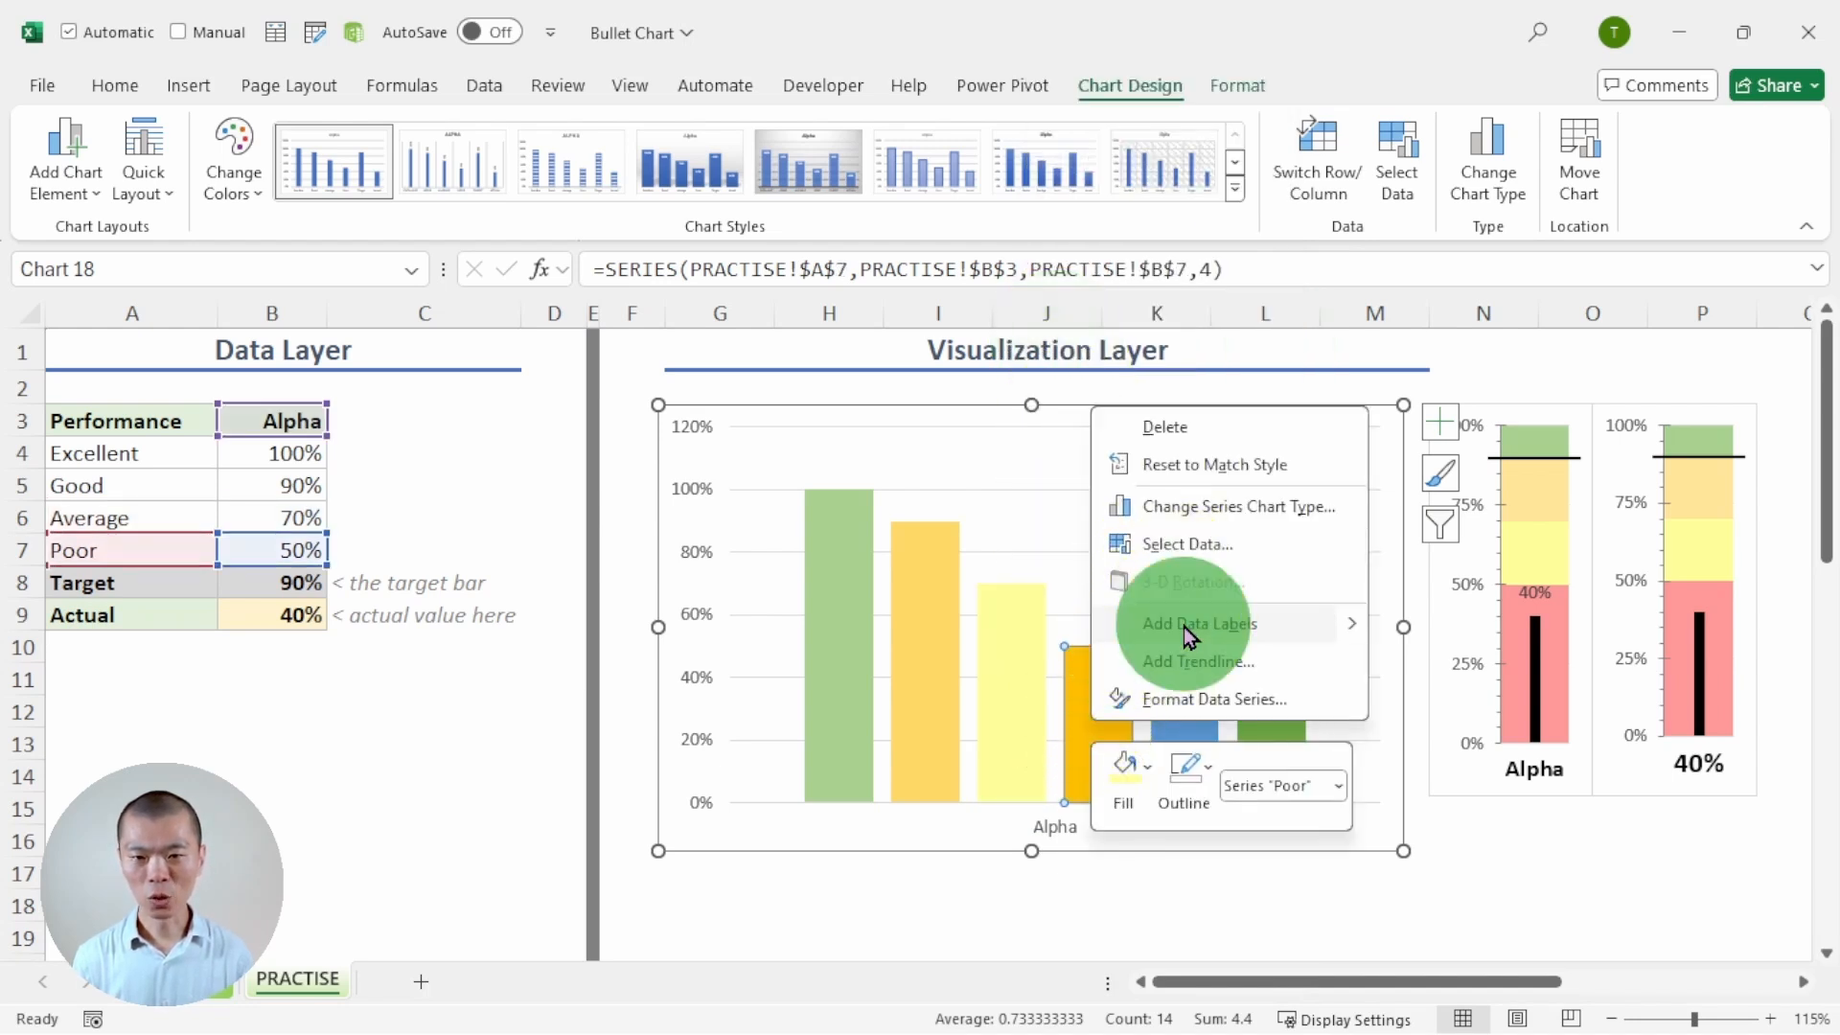
left_click(1129, 767)
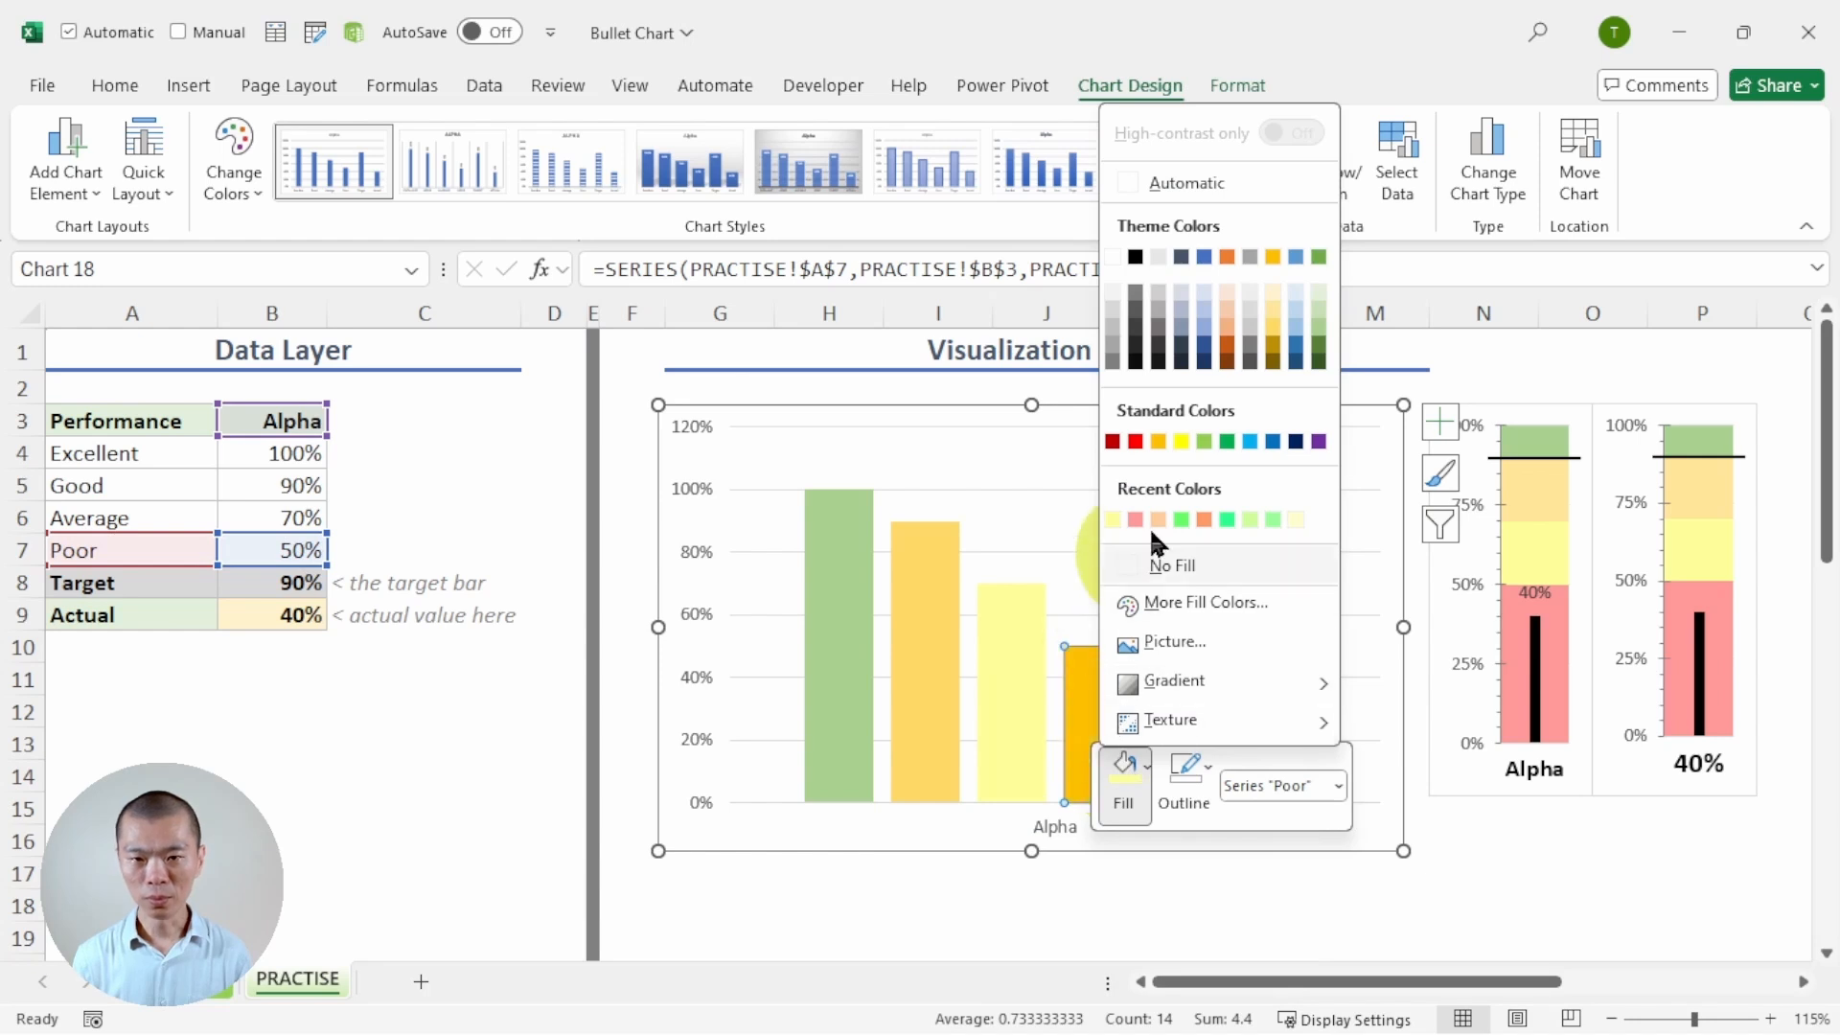
left_click(1135, 519)
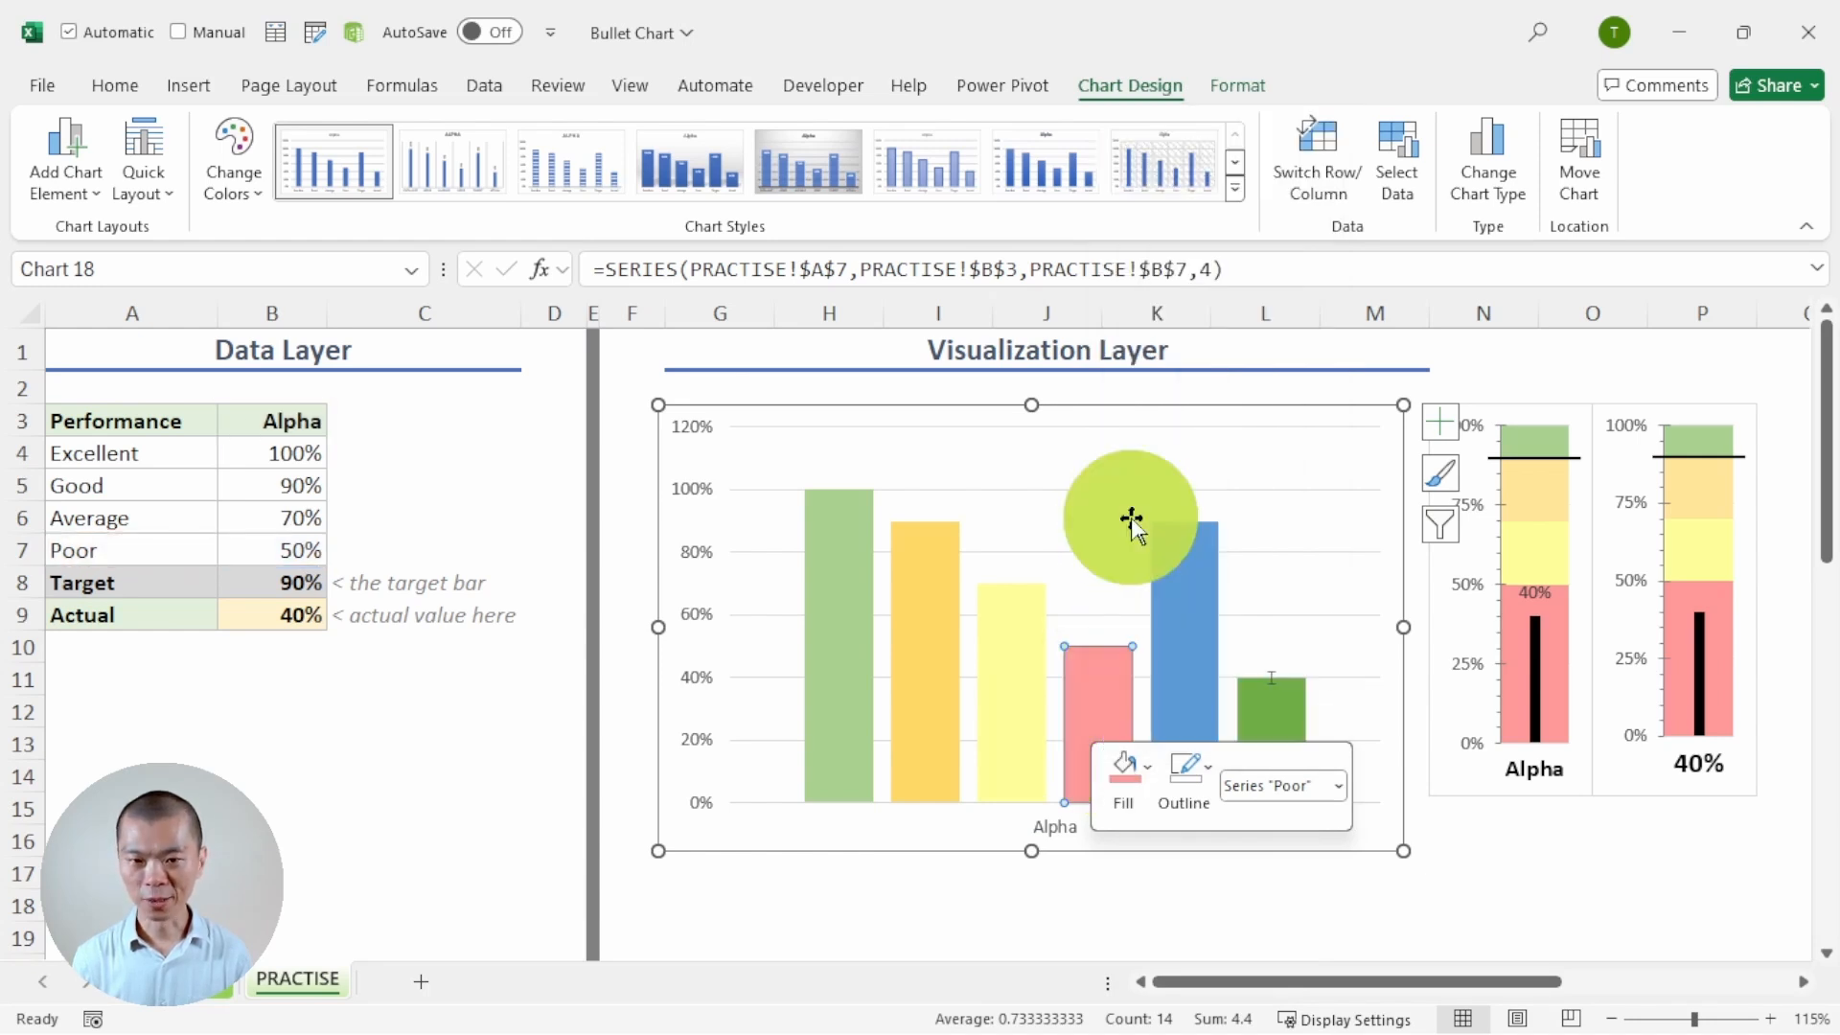
left_click(987, 743)
Step: Add data labels to the Actual series
left_click(1248, 739)
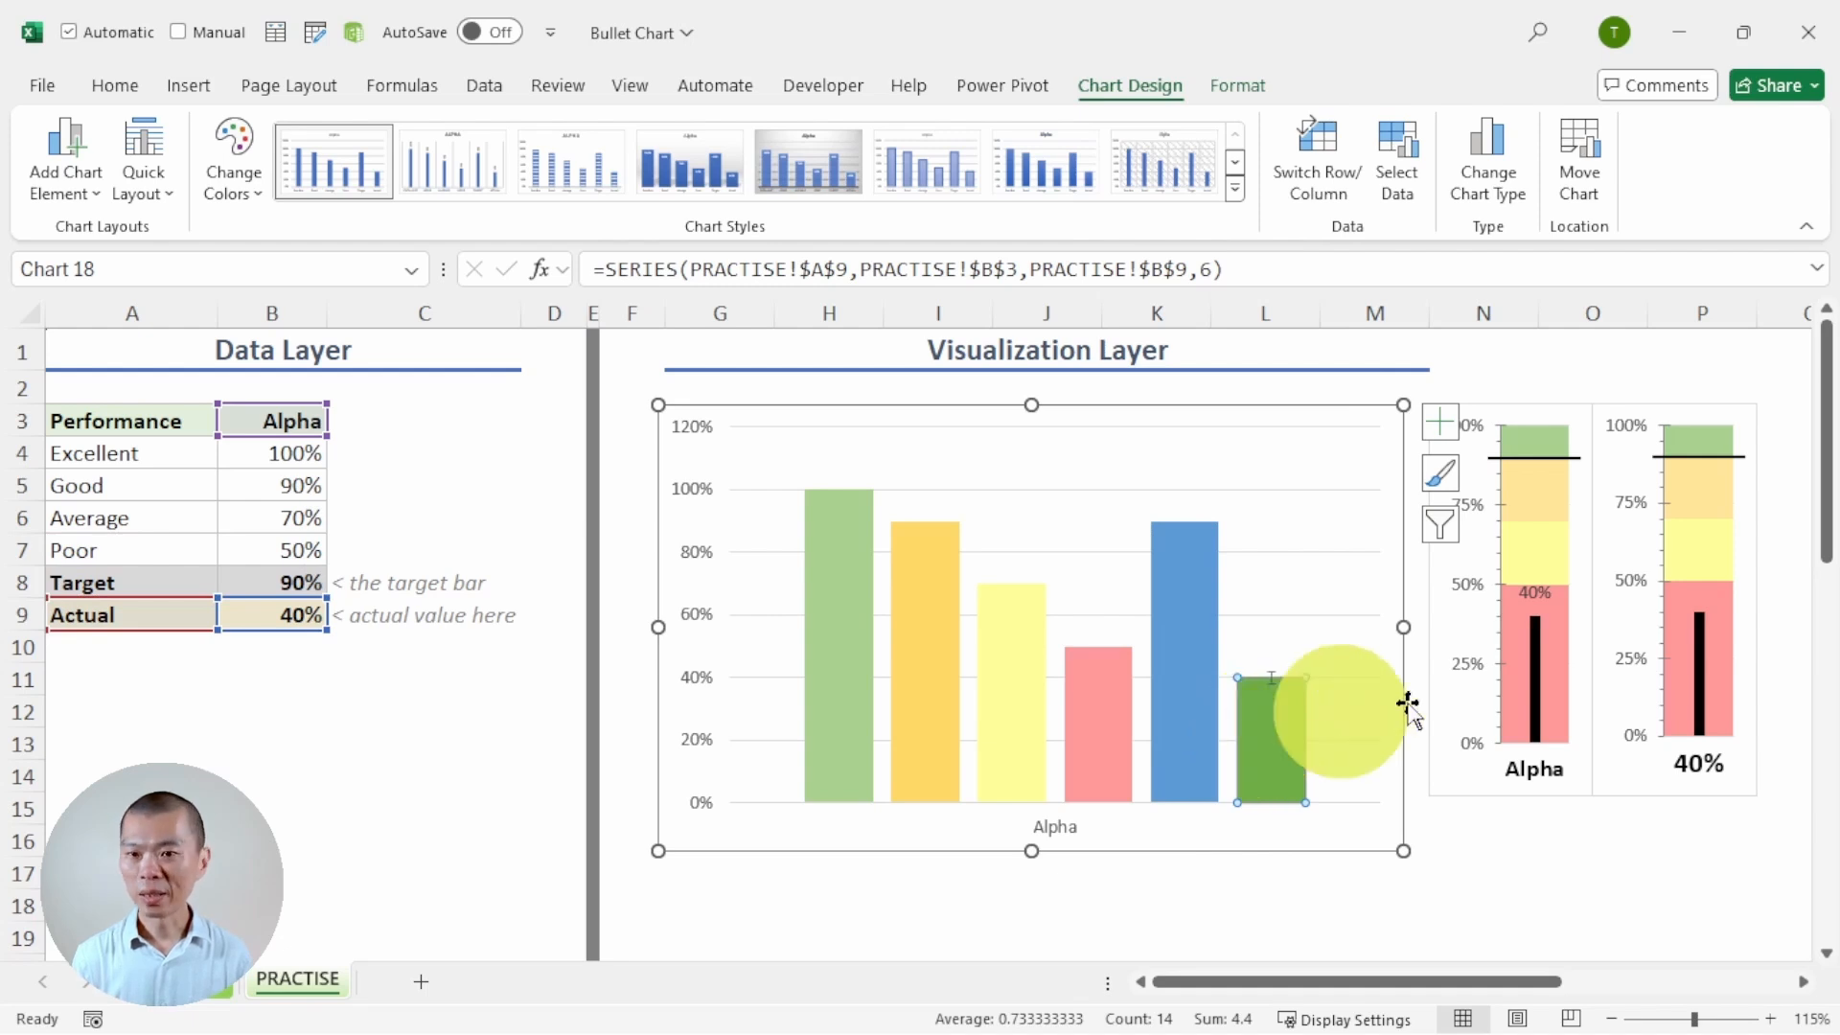
right_click(1267, 746)
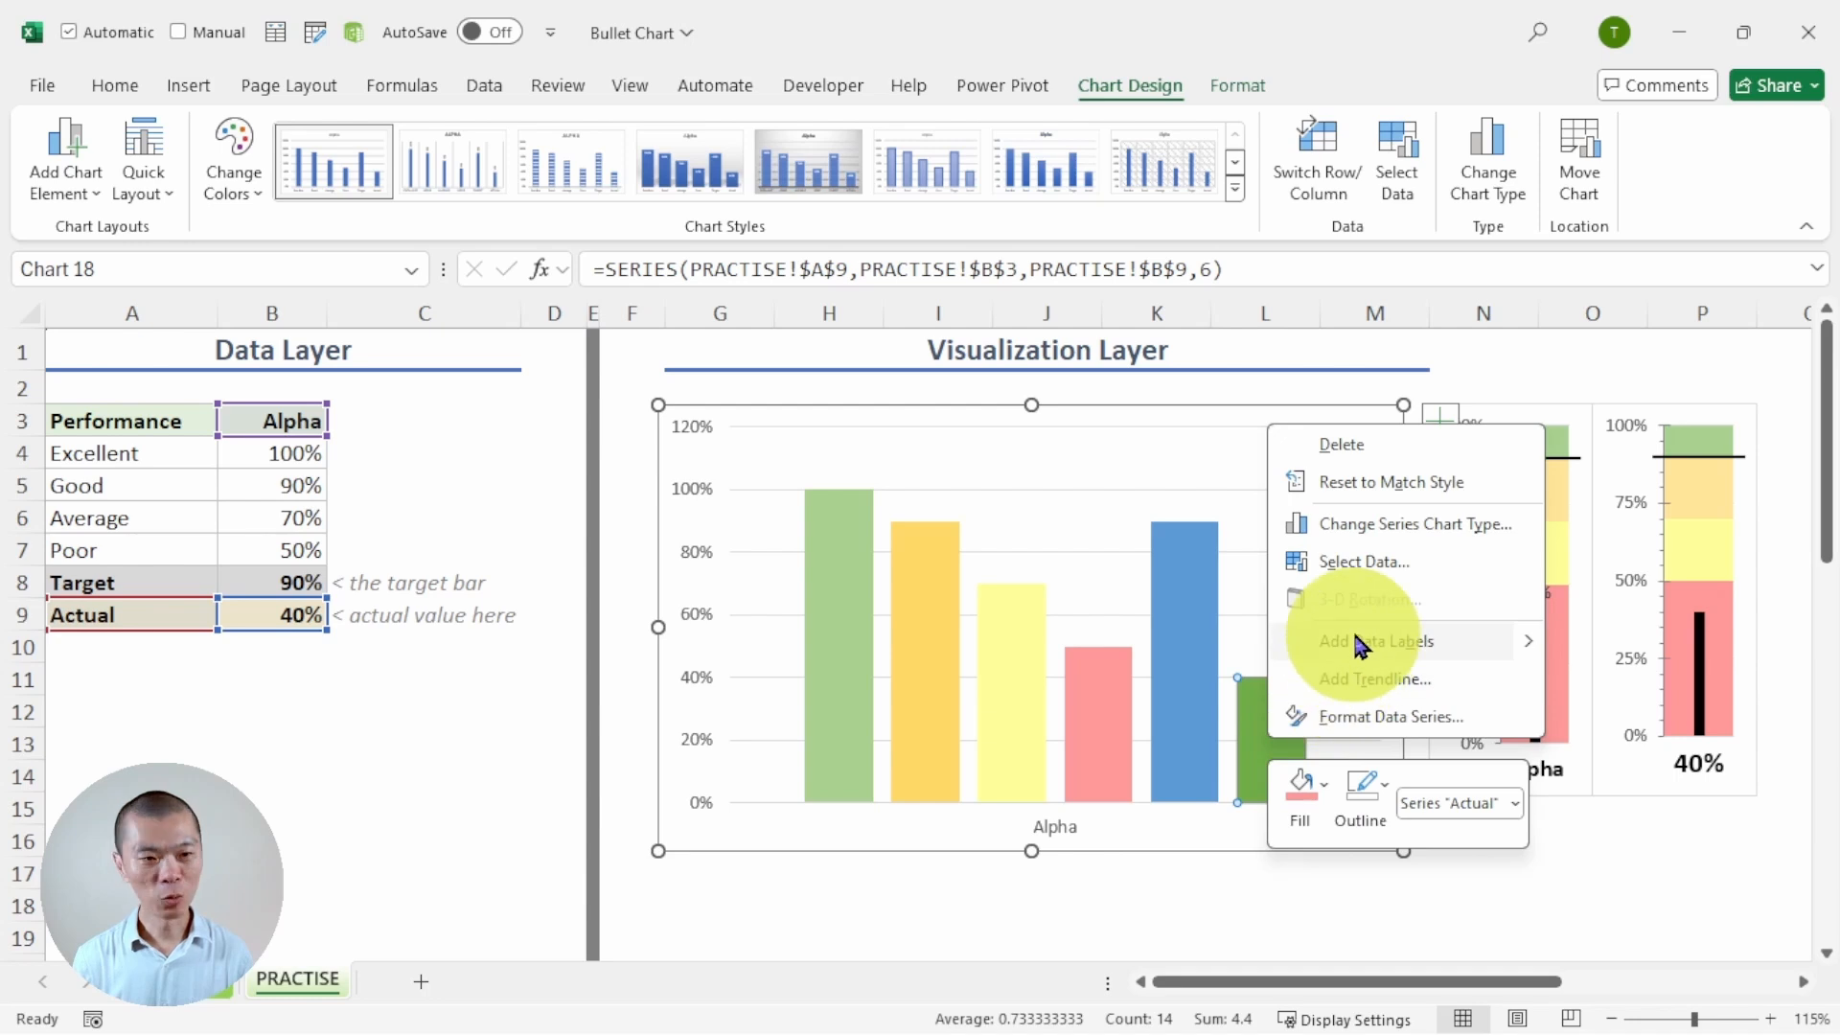
left_click(1356, 657)
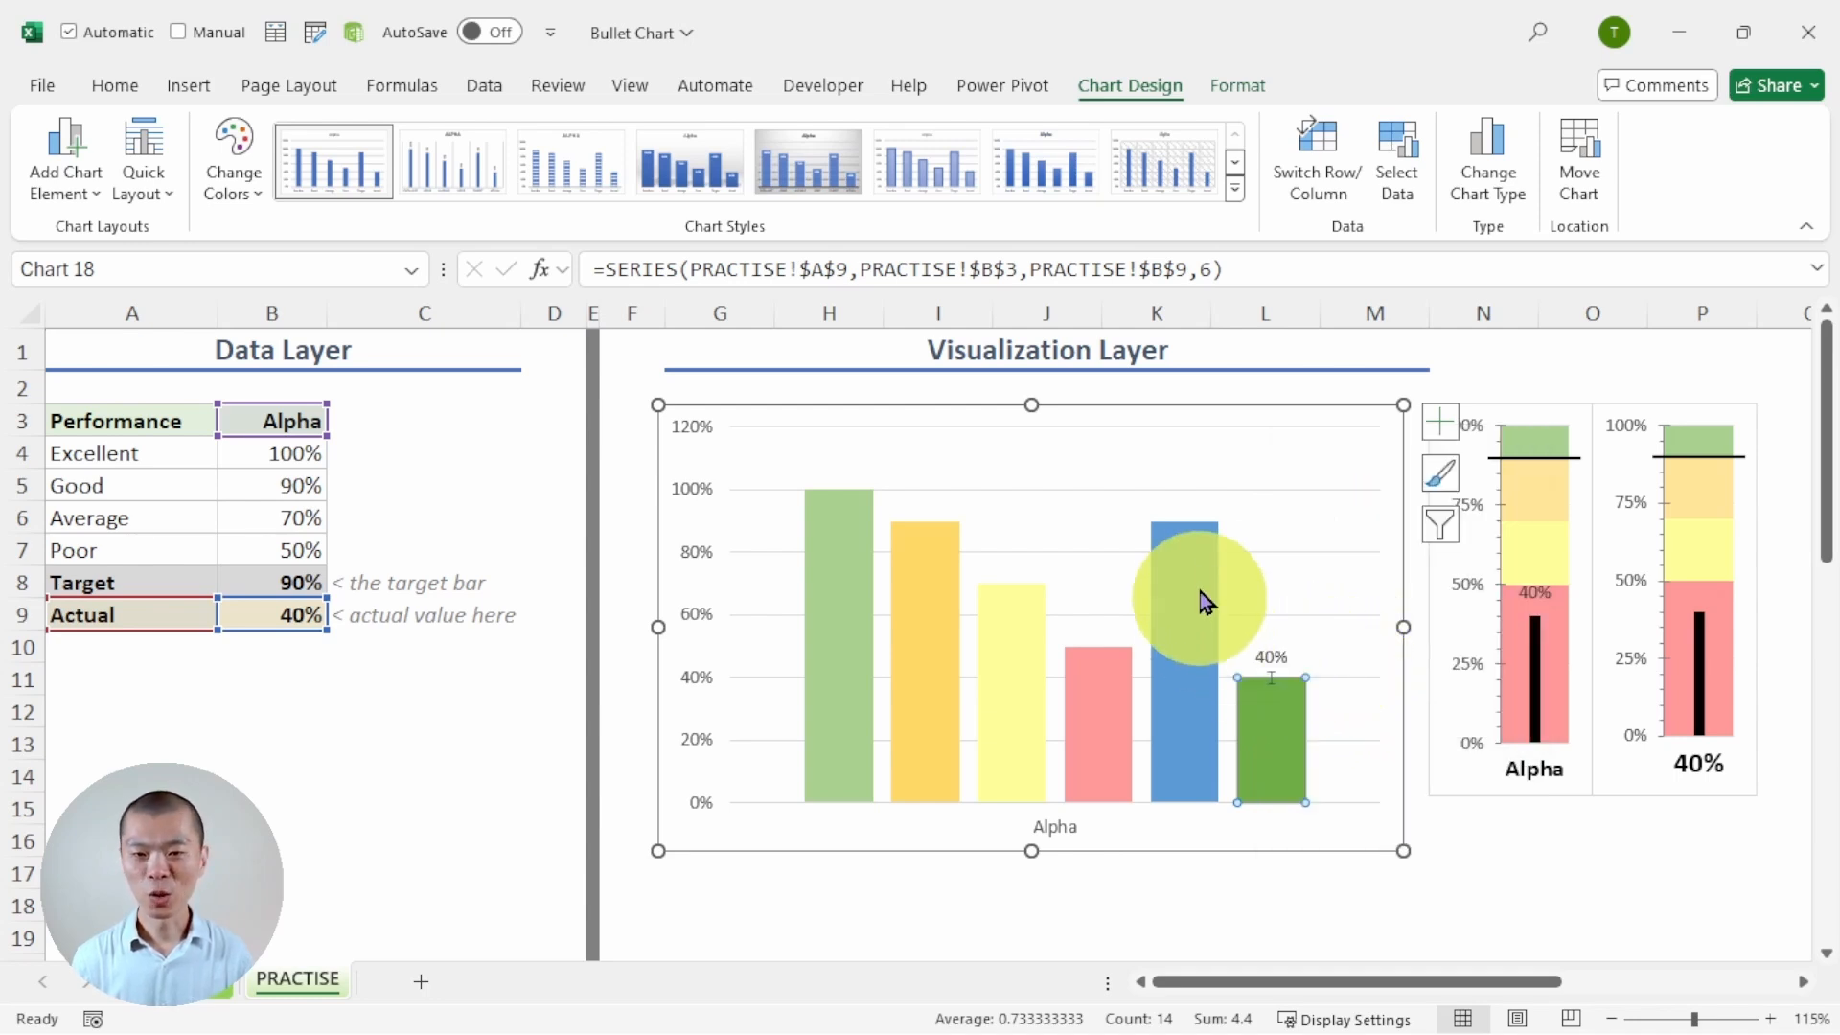
Step: Set the Actual series to no fill and select the Target series
right_click(1270, 750)
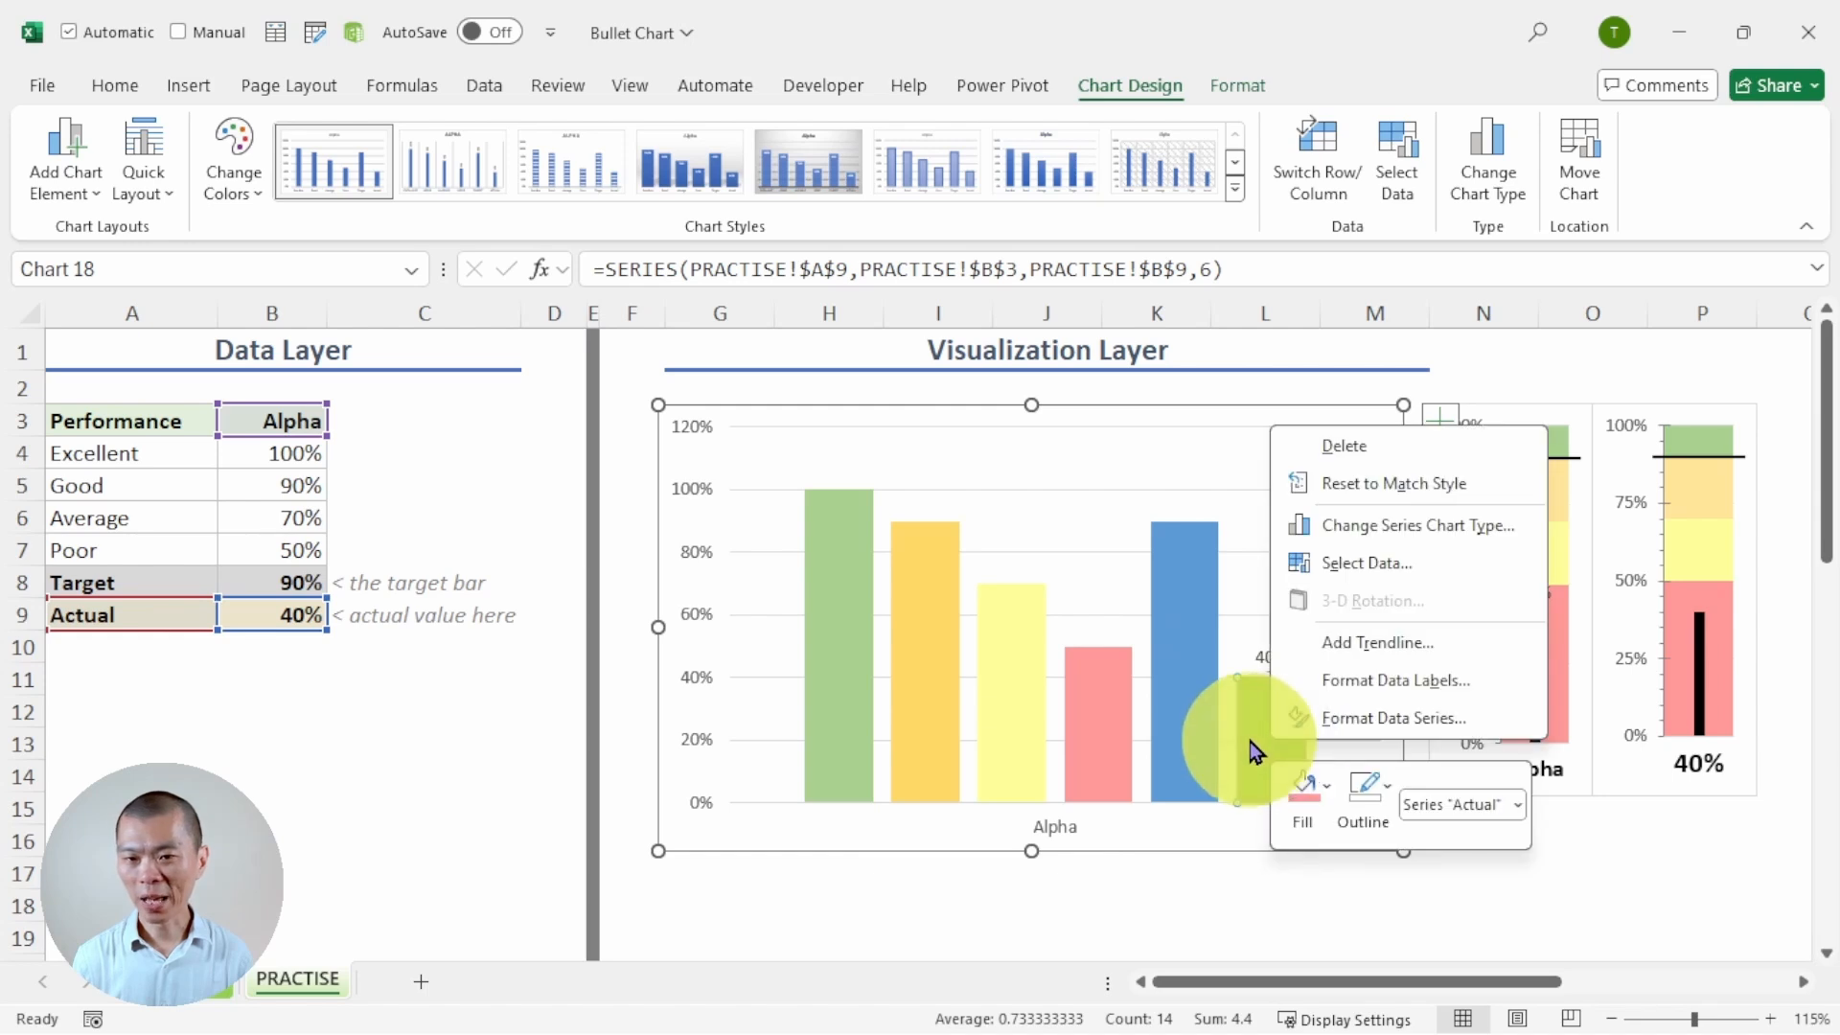
left_click(1305, 790)
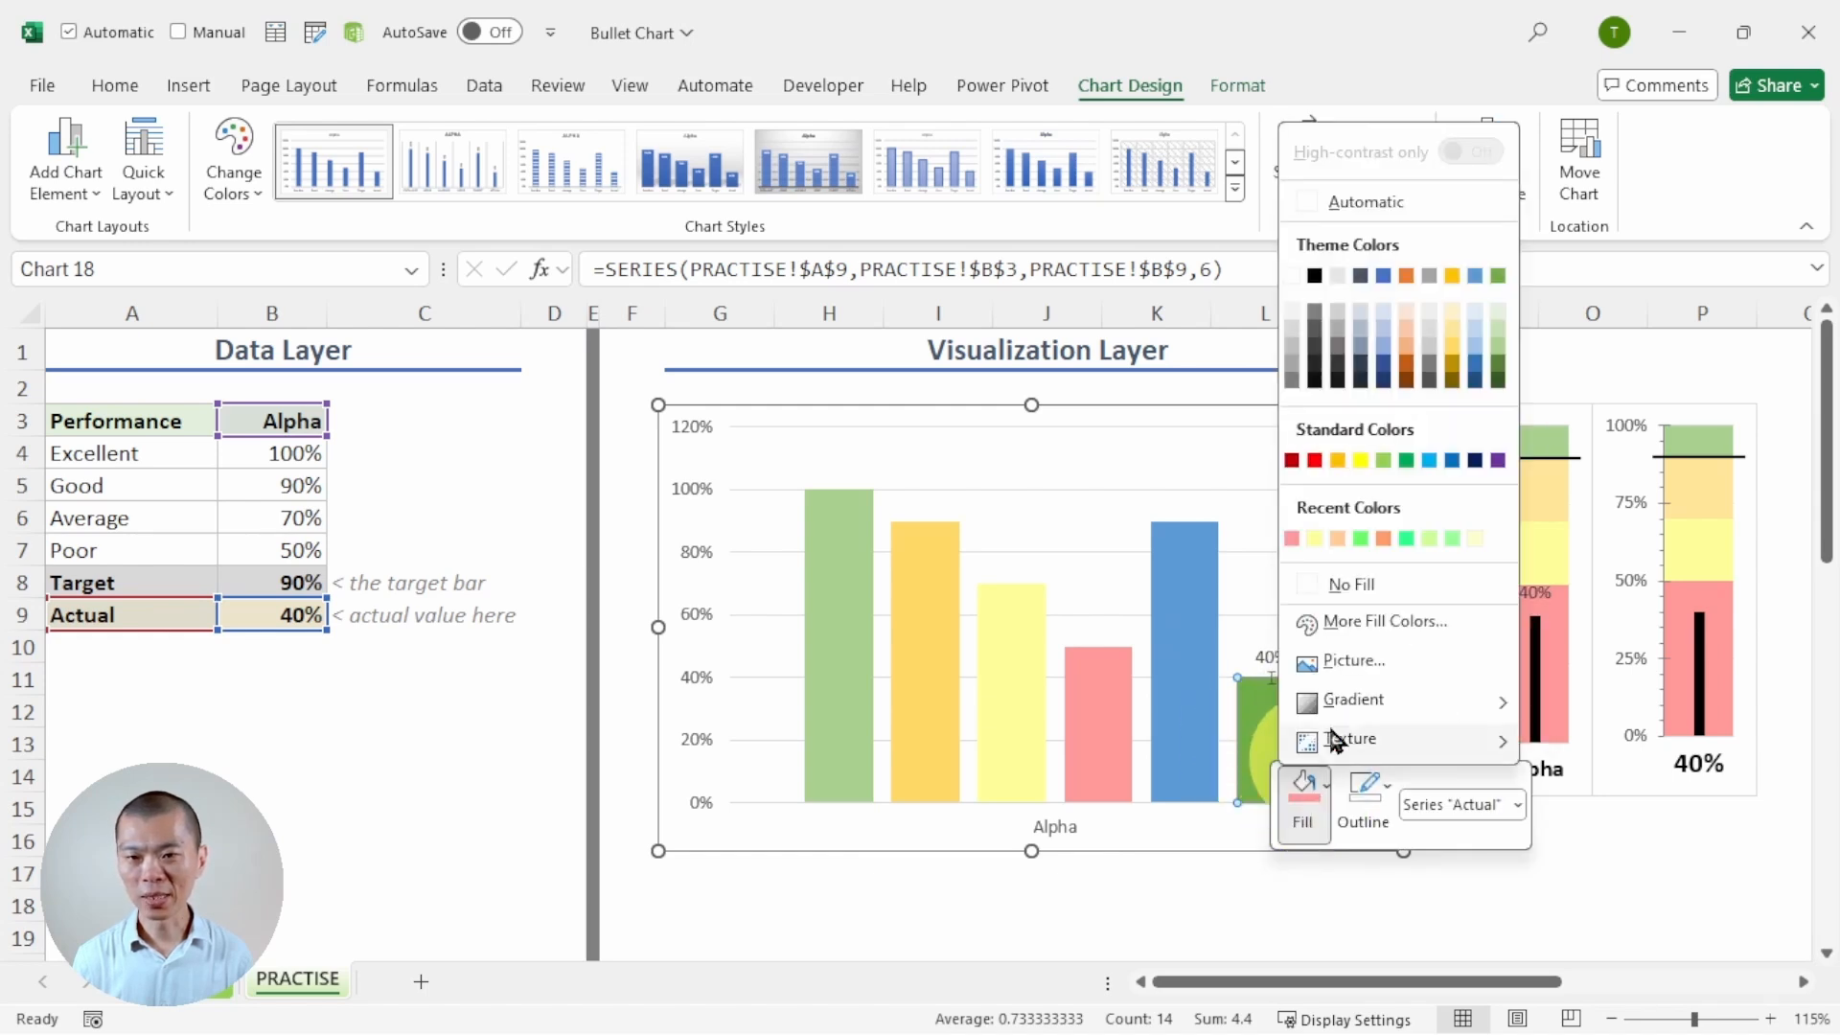
left_click(1348, 584)
left_click(1193, 695)
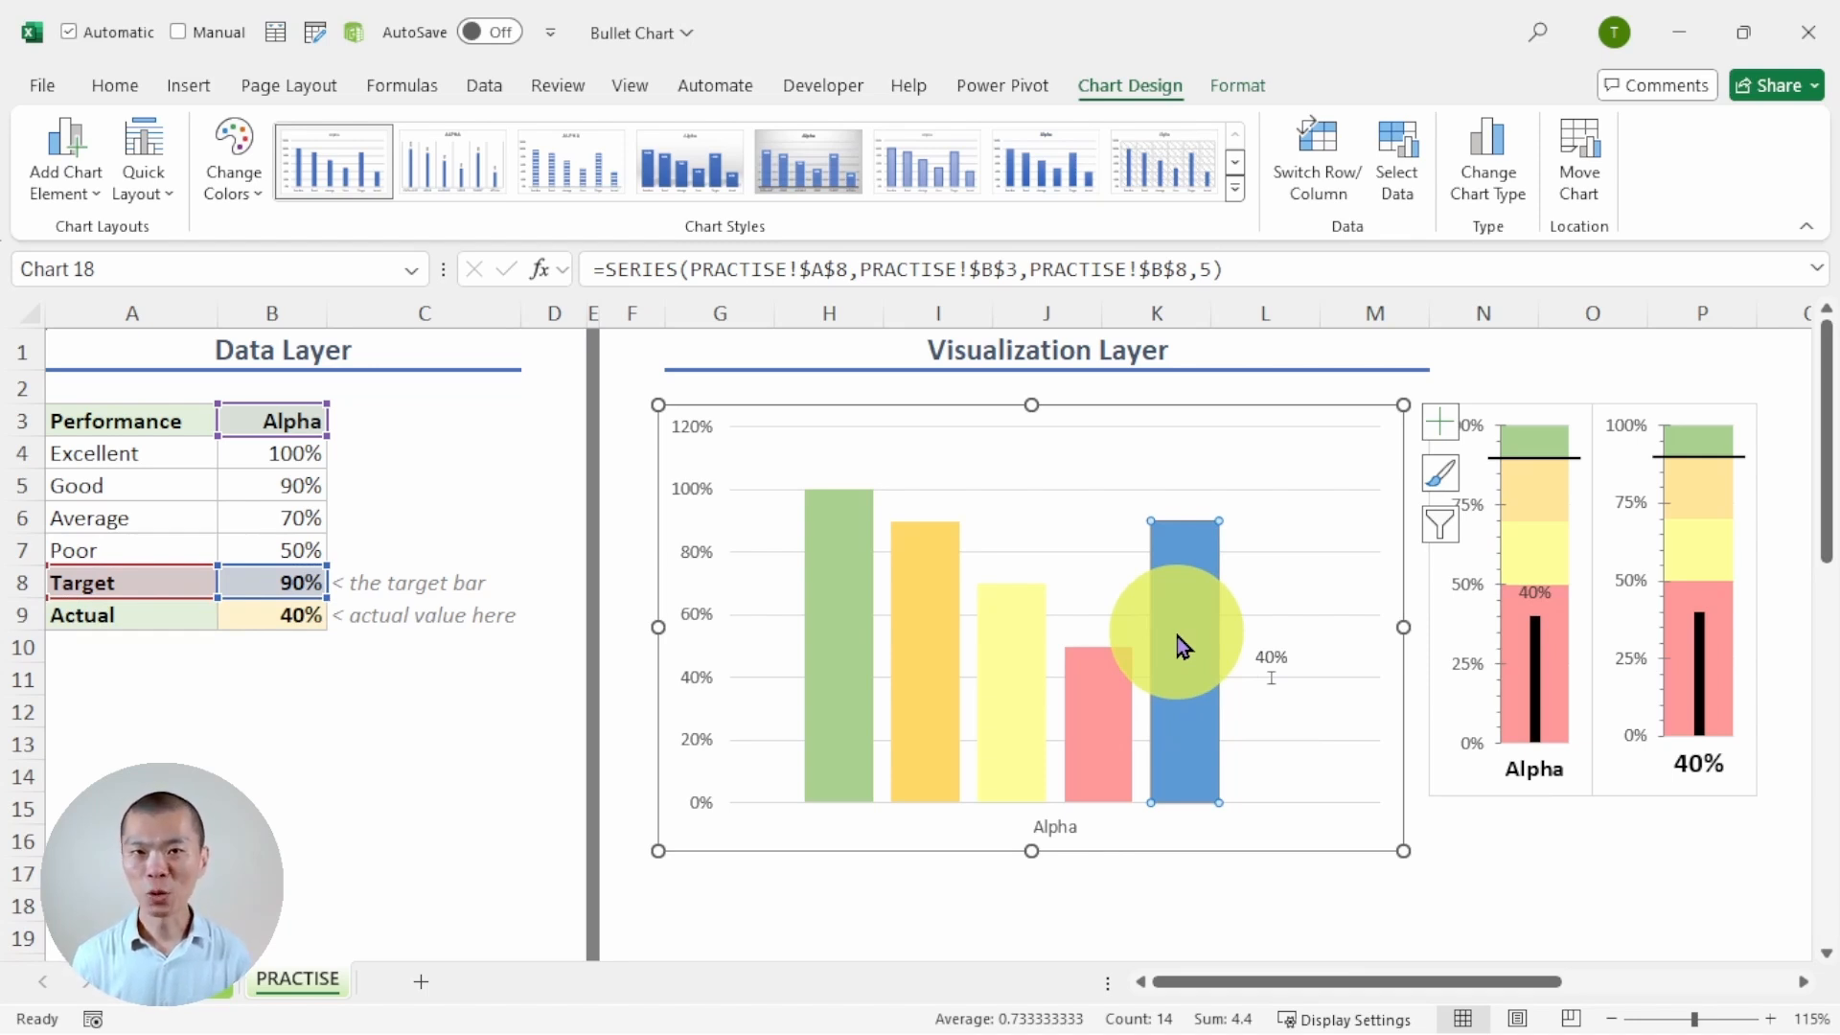
Step: Change the Target series' chart type to Line with Markers, keeping the other series as clustered columns
right_click(1164, 576)
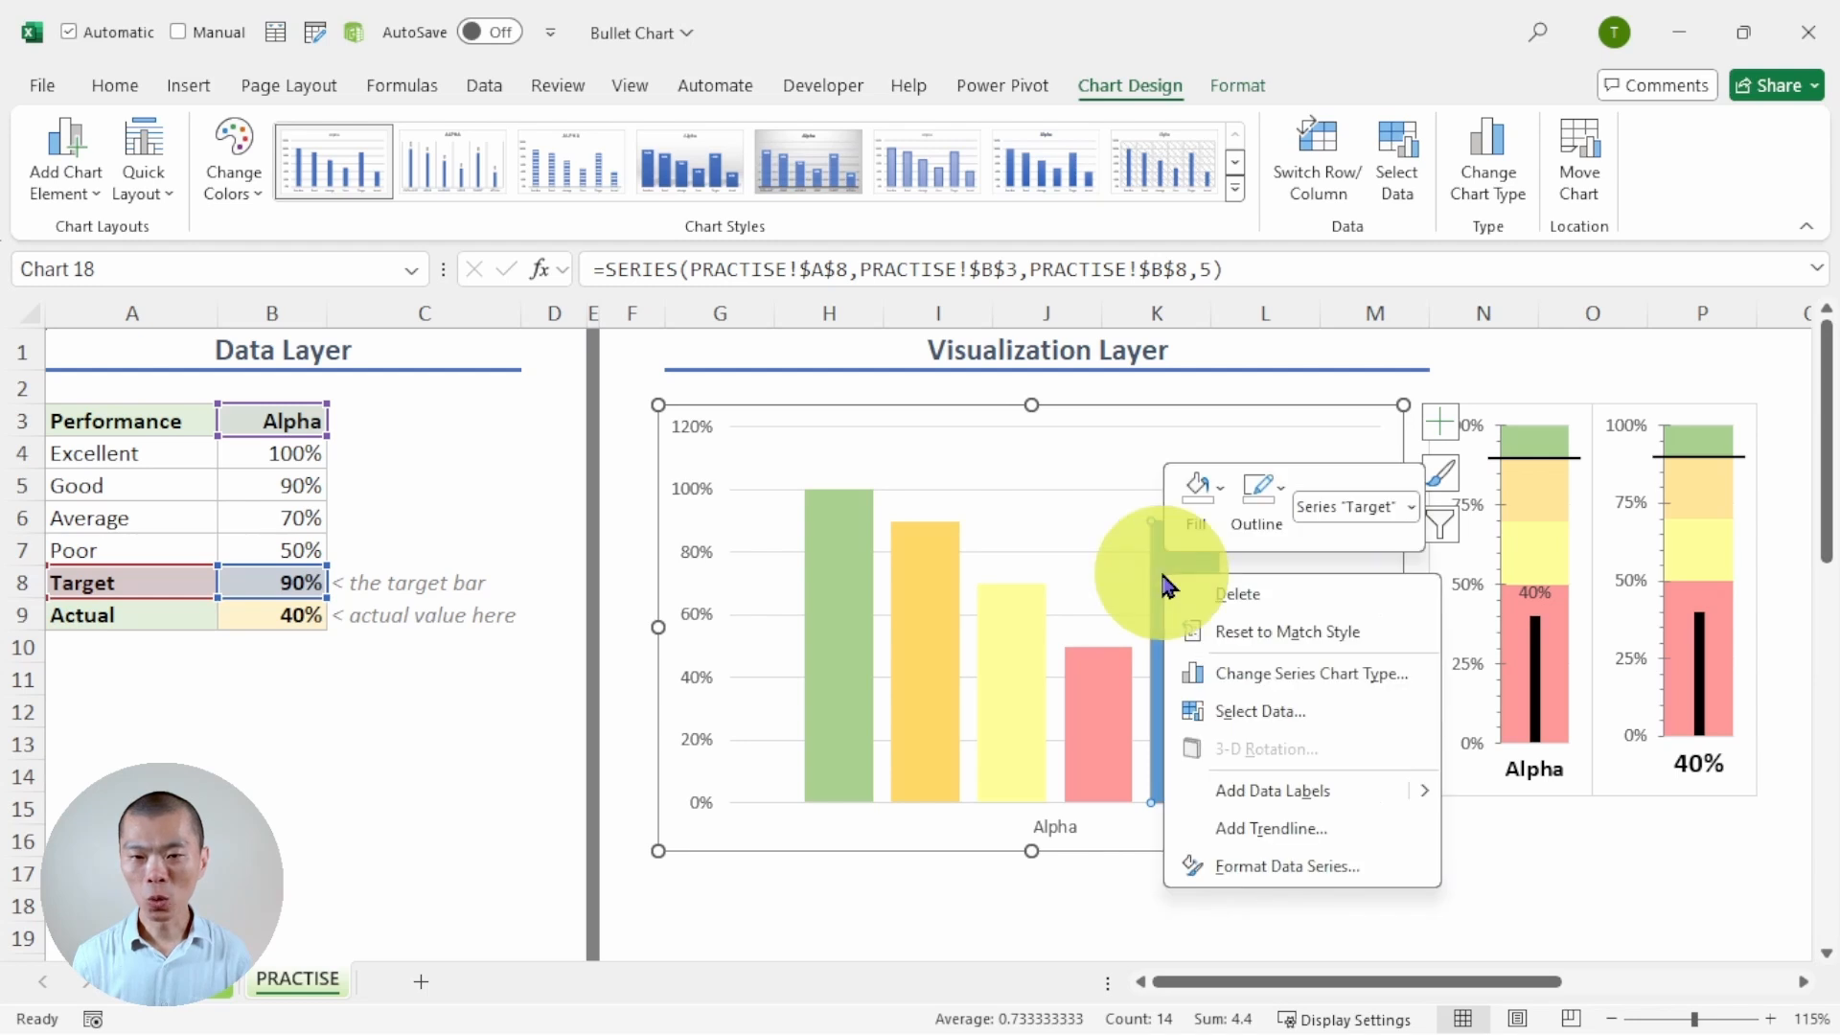
left_click(1223, 673)
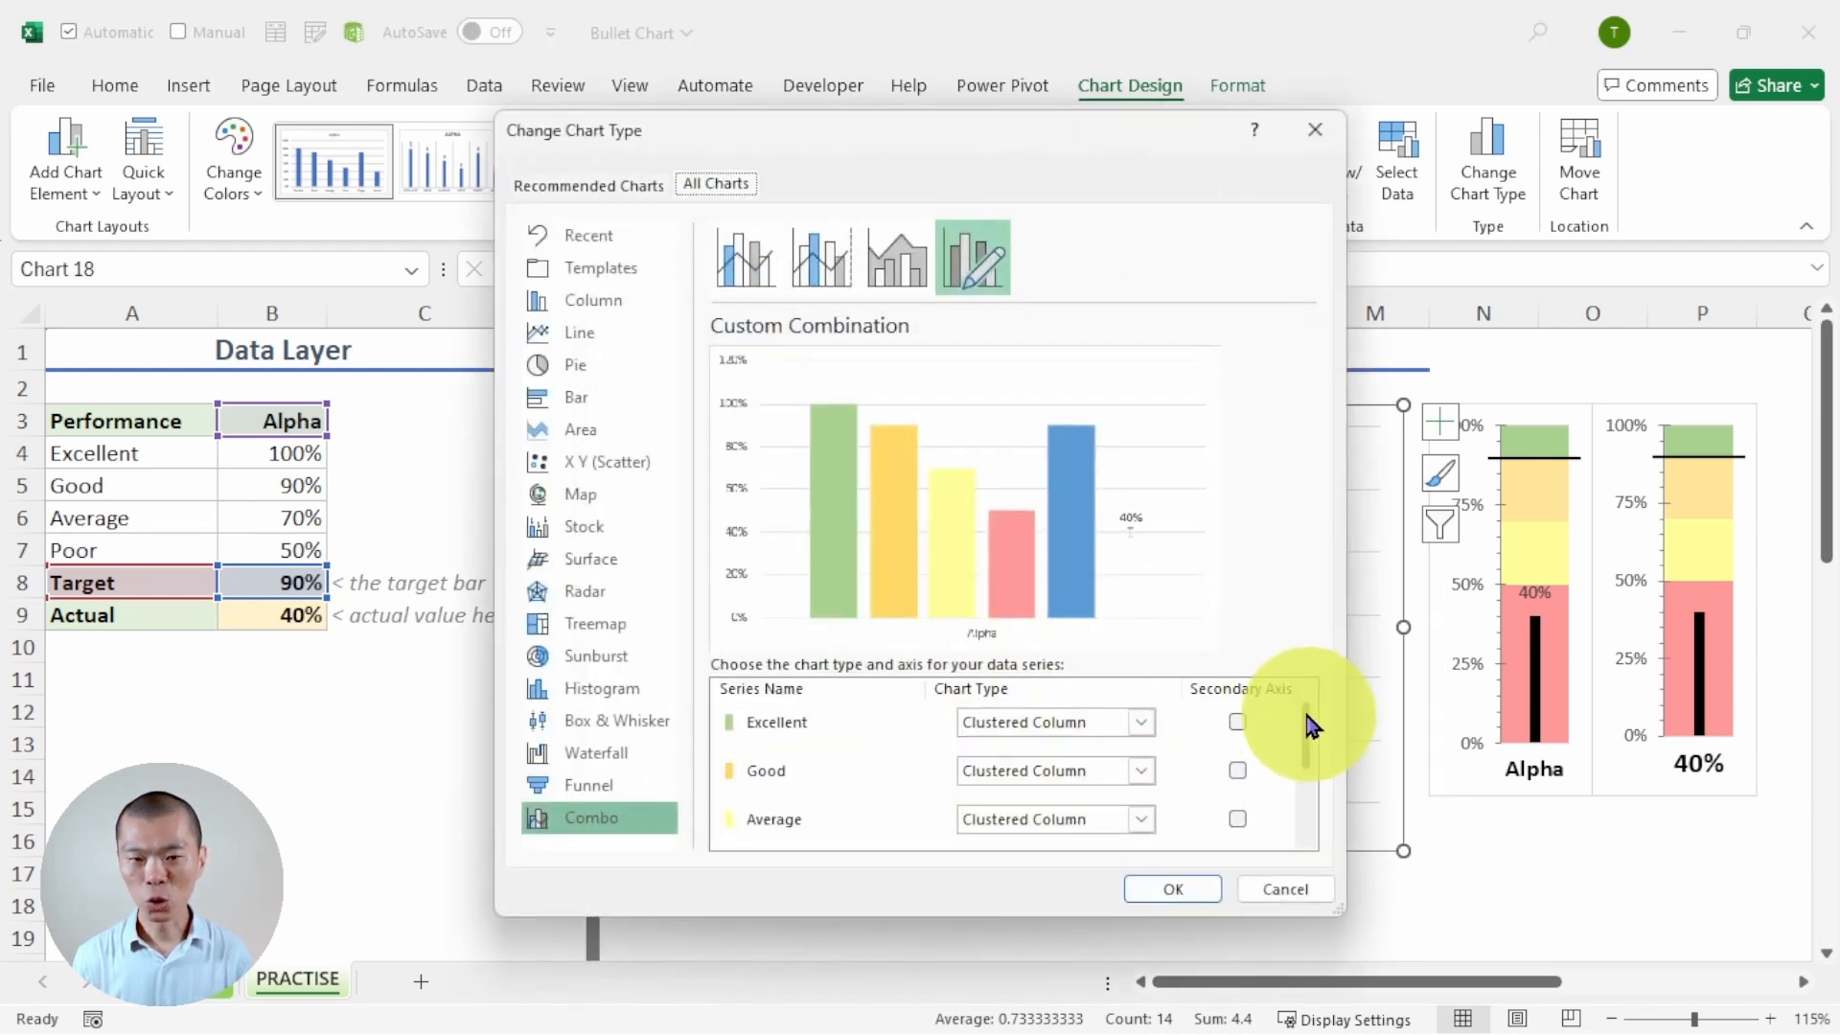
left_click_drag(1310, 726, 1323, 805)
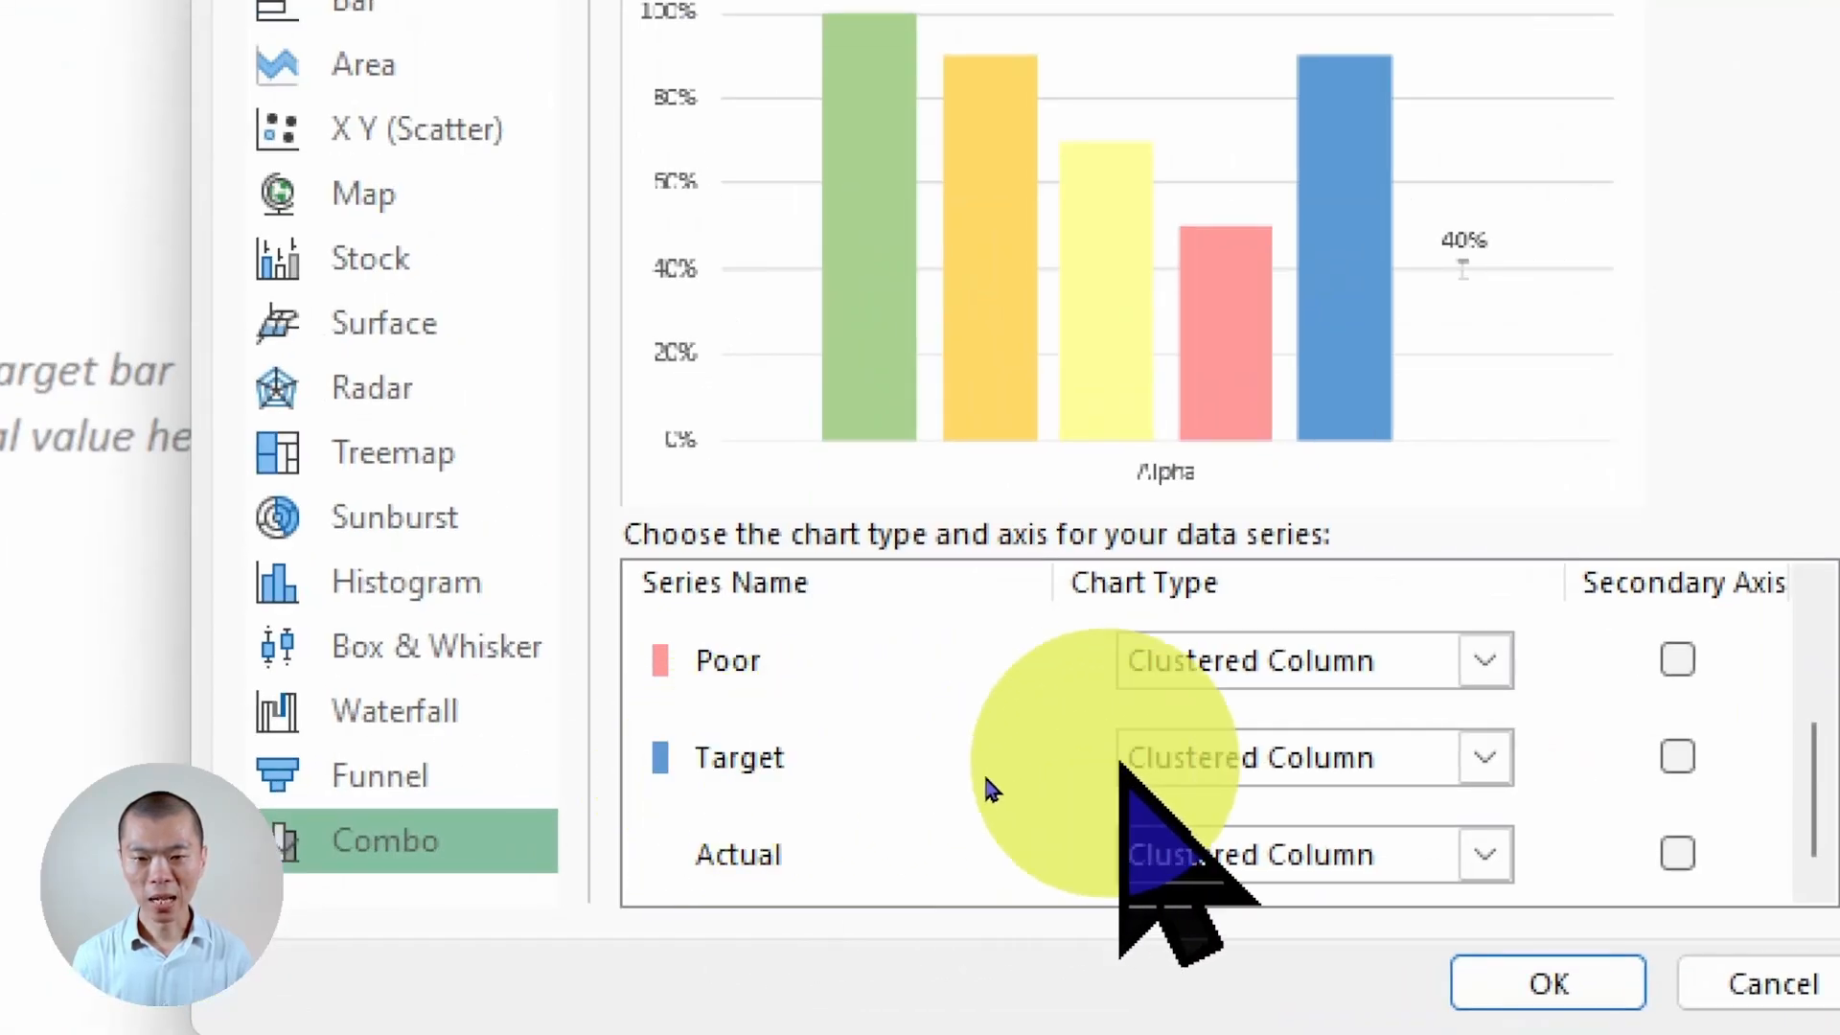
left_click(1364, 757)
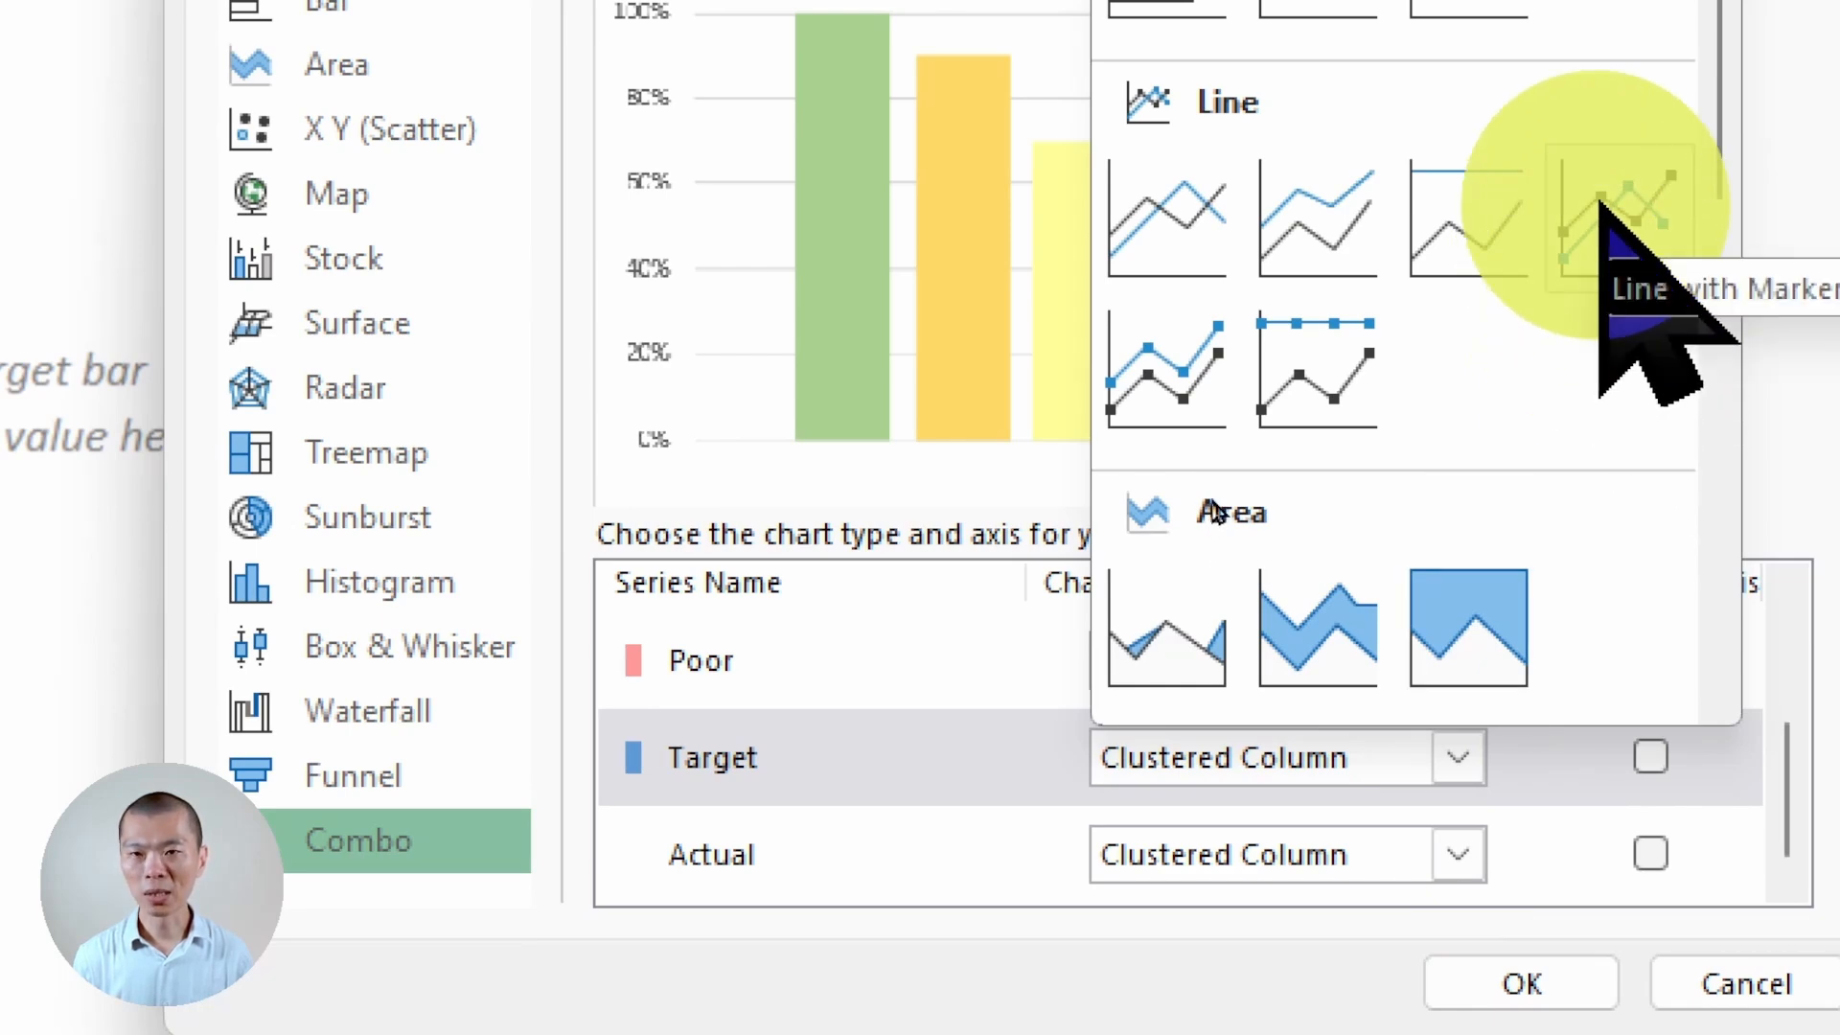
left_click(1619, 216)
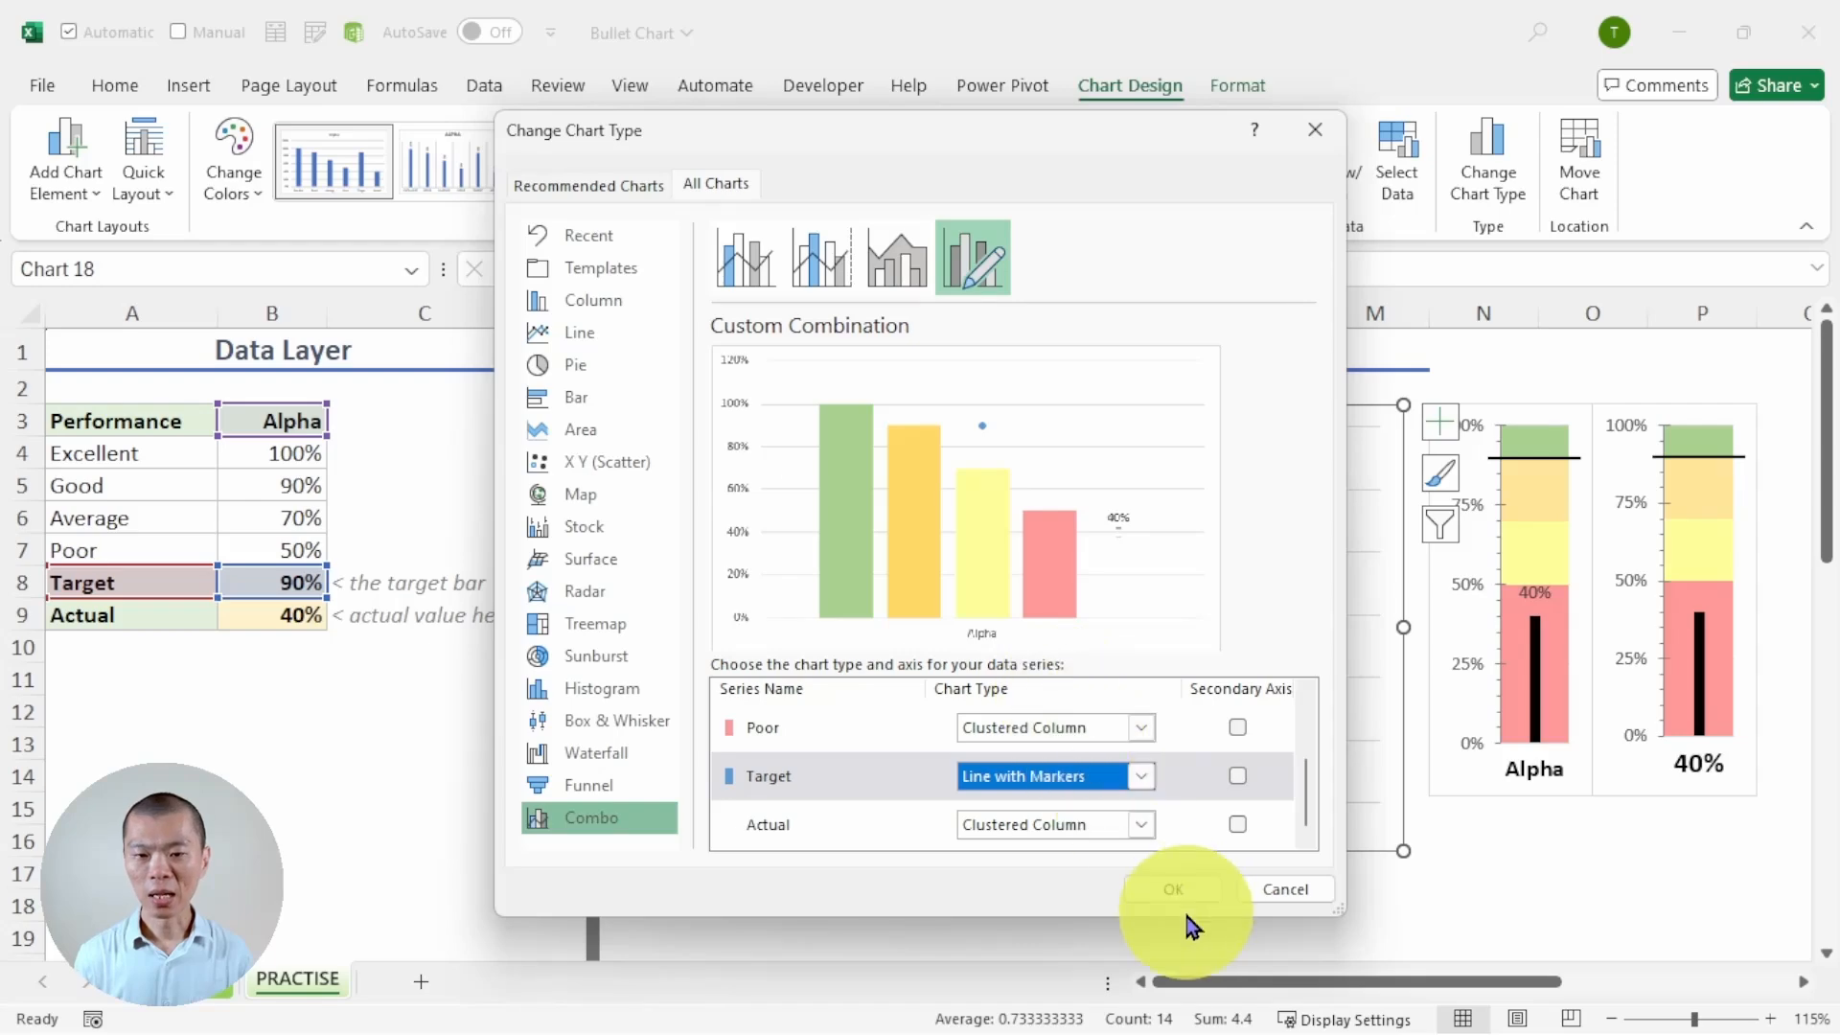
left_click(1173, 891)
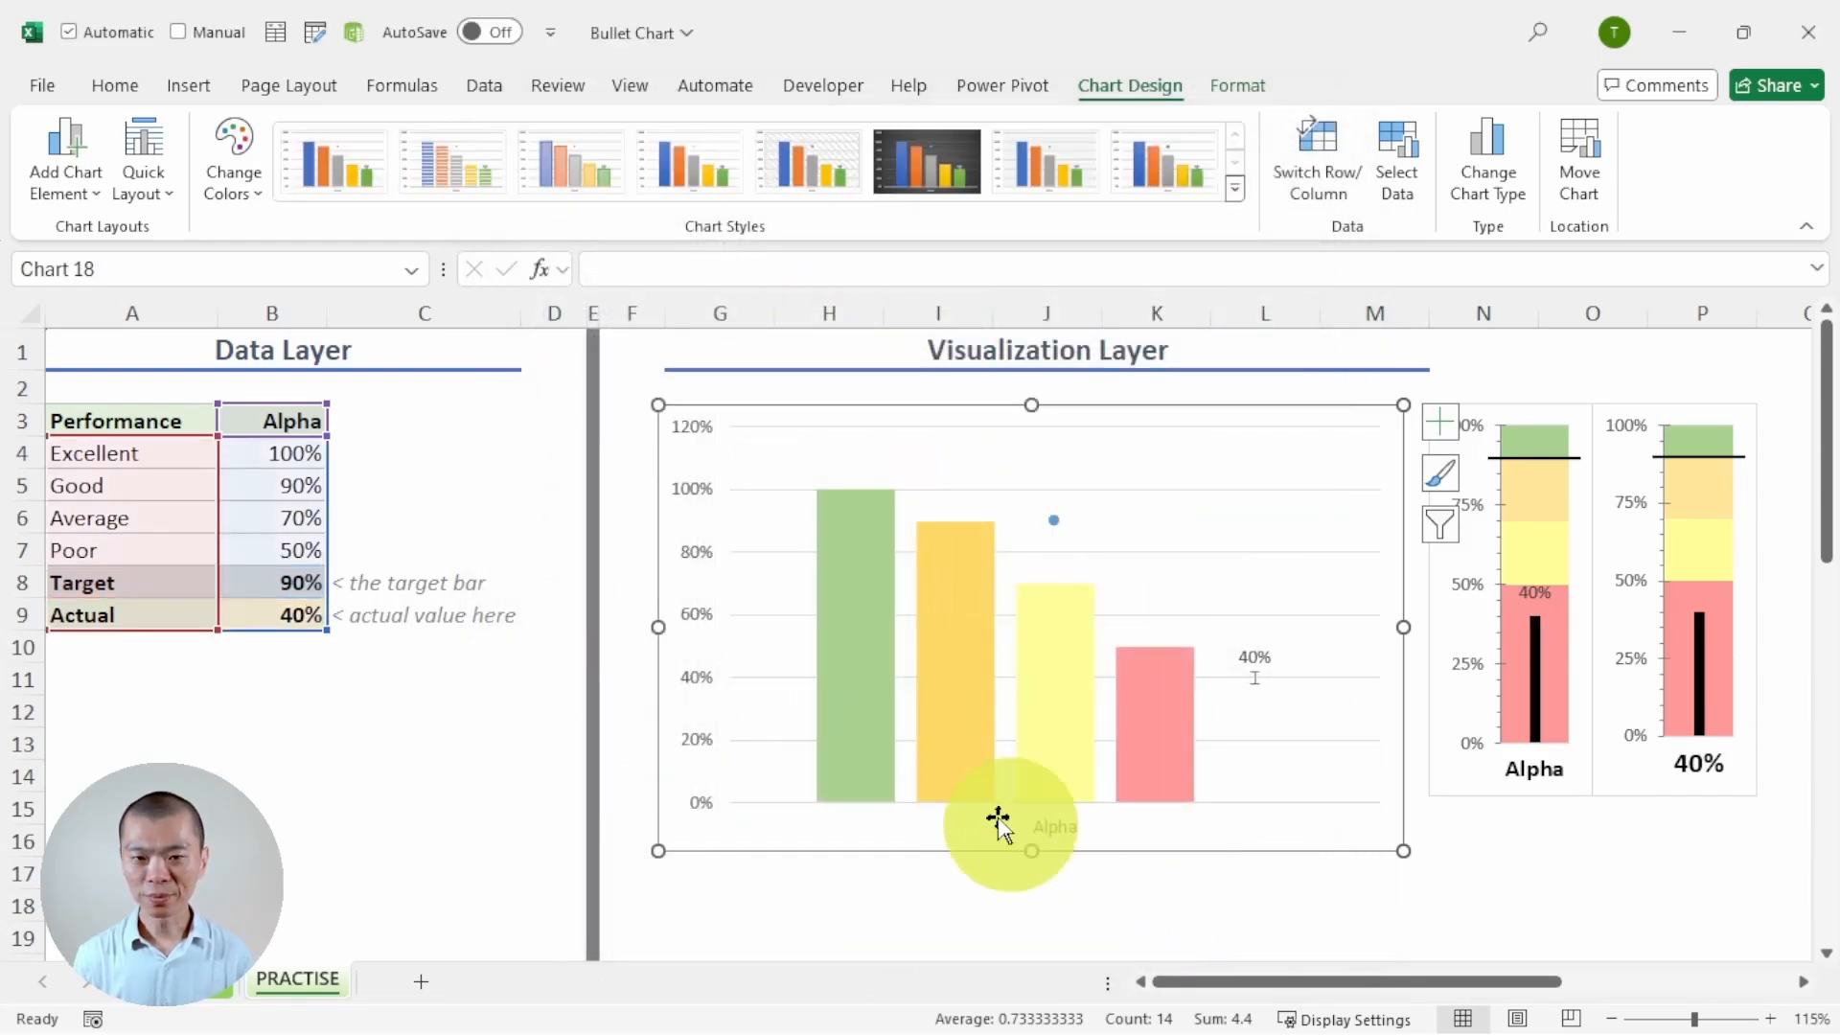
Step: Set the Excellent column series' overlap to 100% and its gap width to 0%
left_click(876, 652)
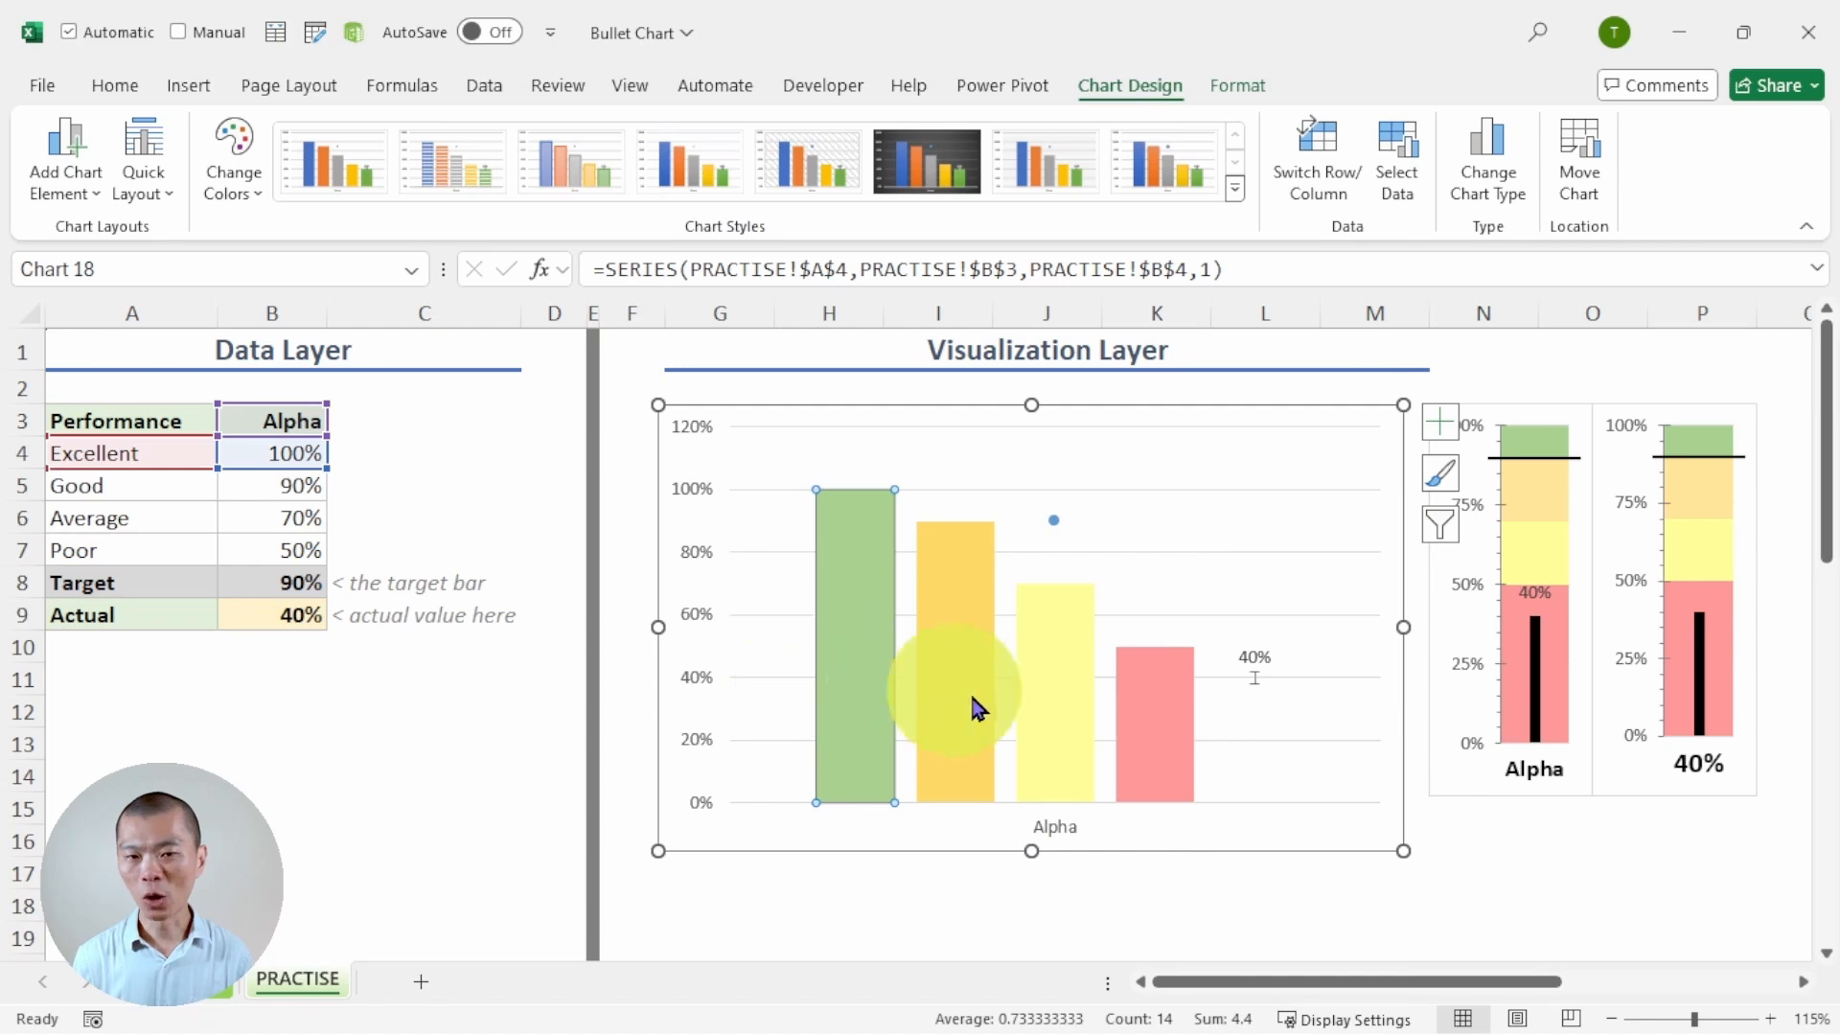
right_click(856, 637)
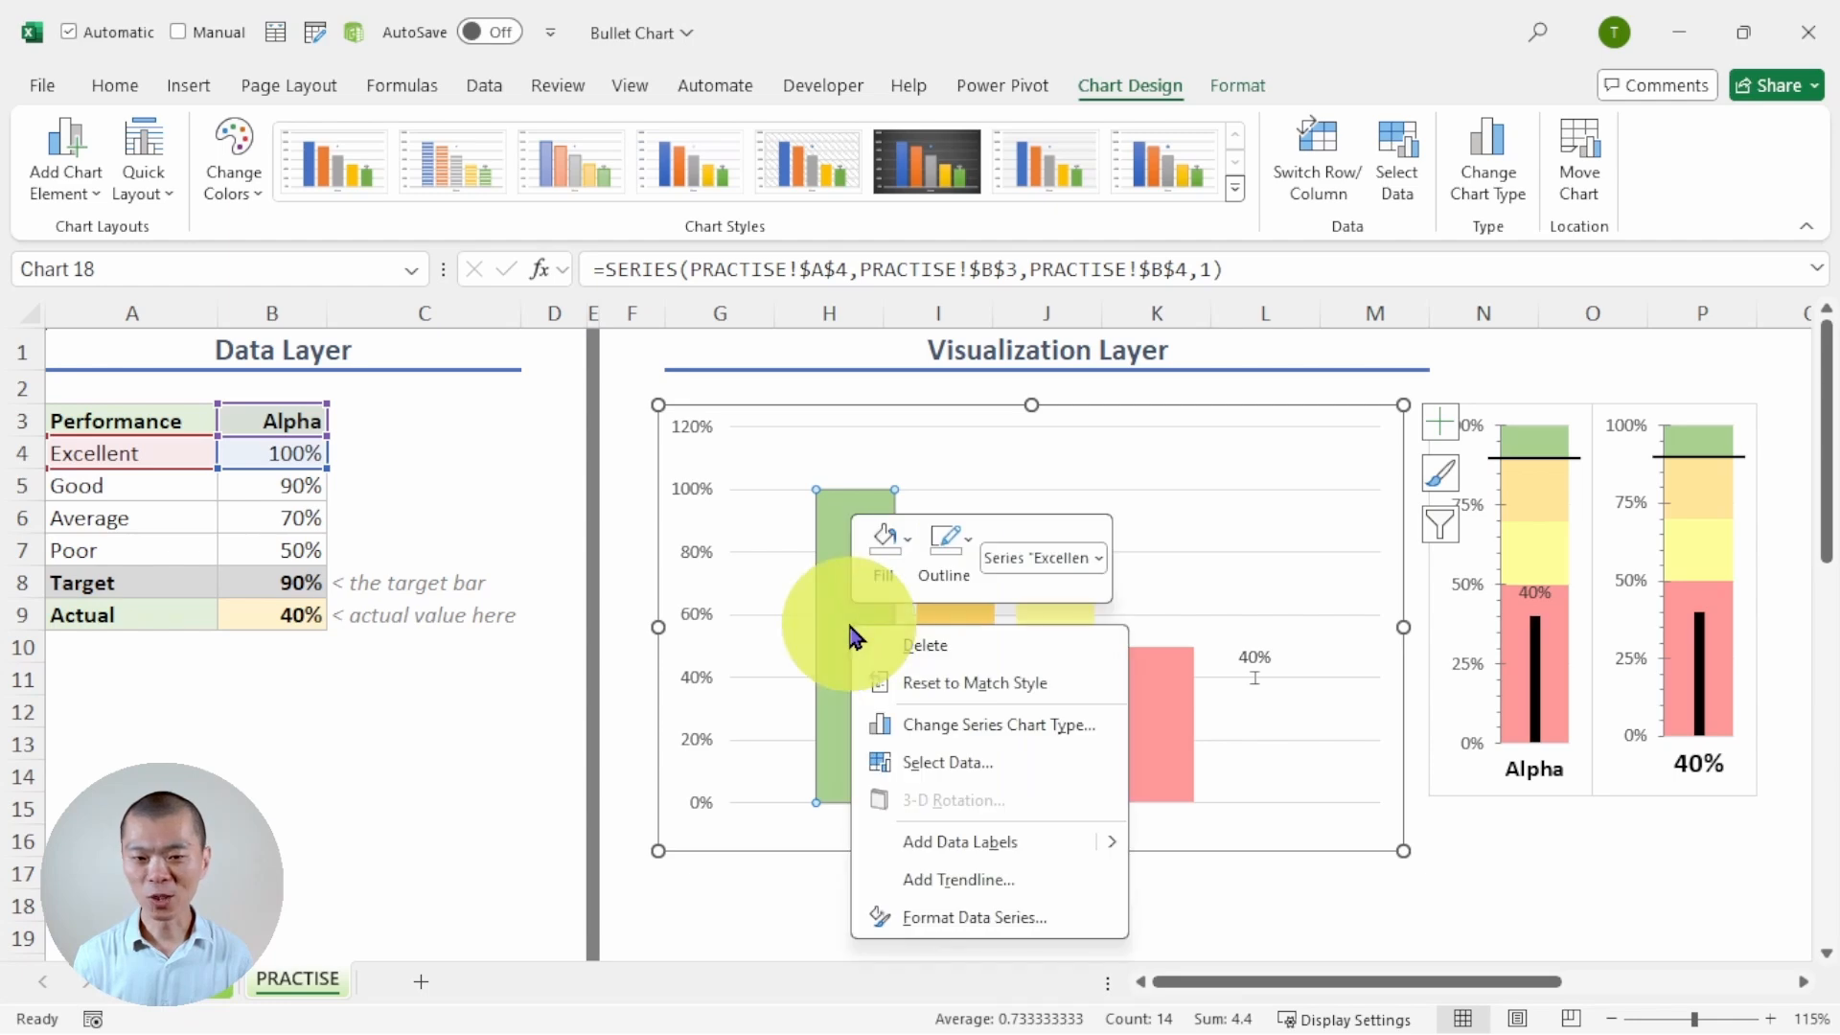
left_click(968, 914)
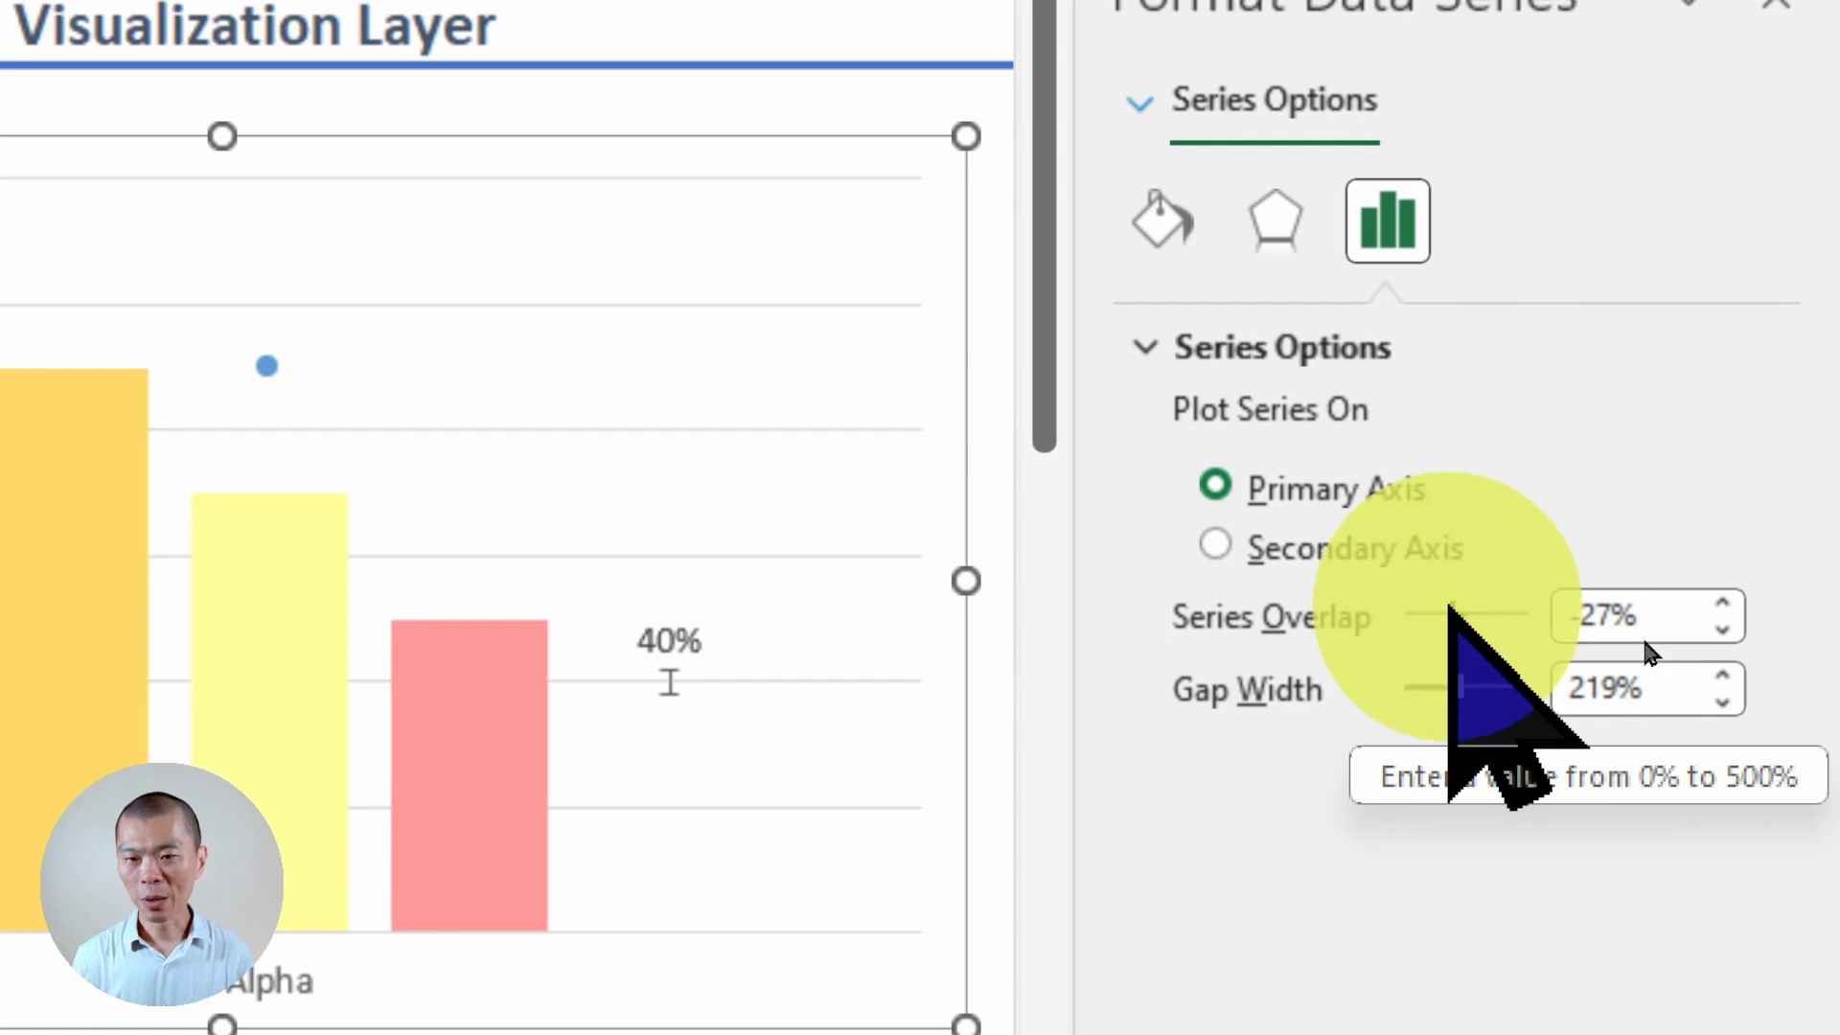
left_click_drag(1453, 612, 1591, 613)
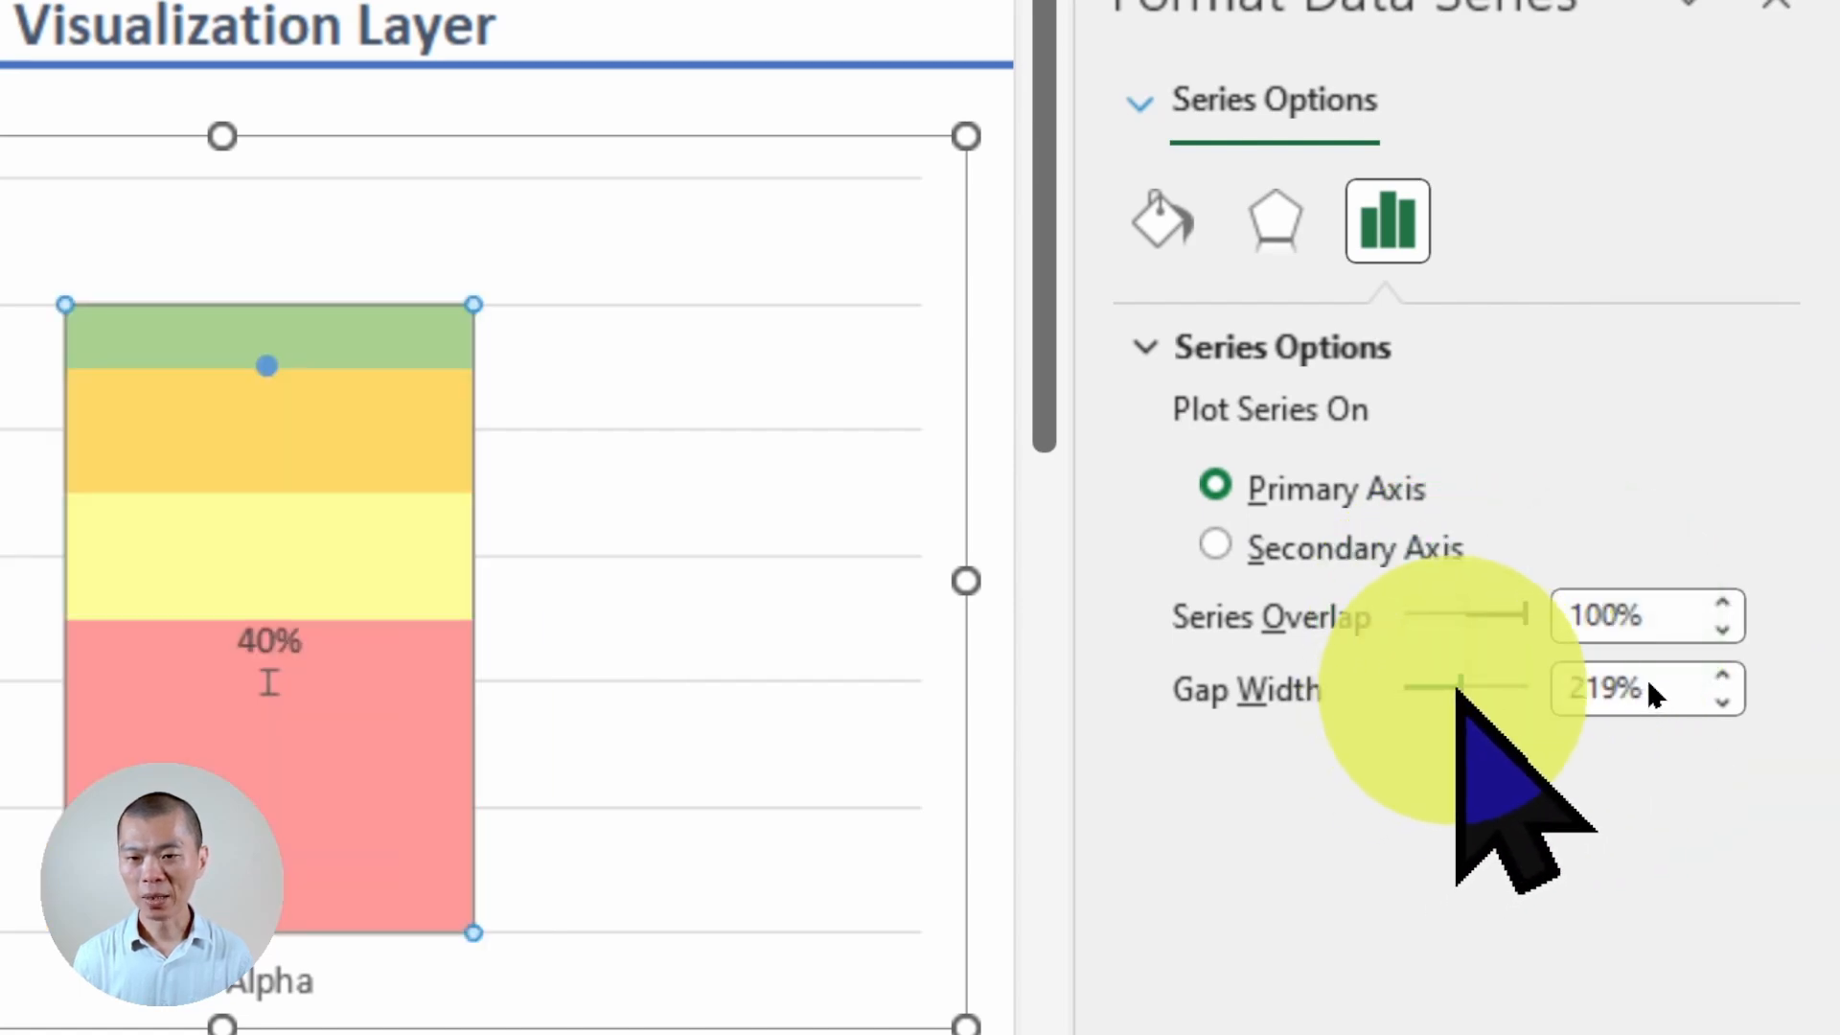
left_click_drag(1461, 688, 1367, 687)
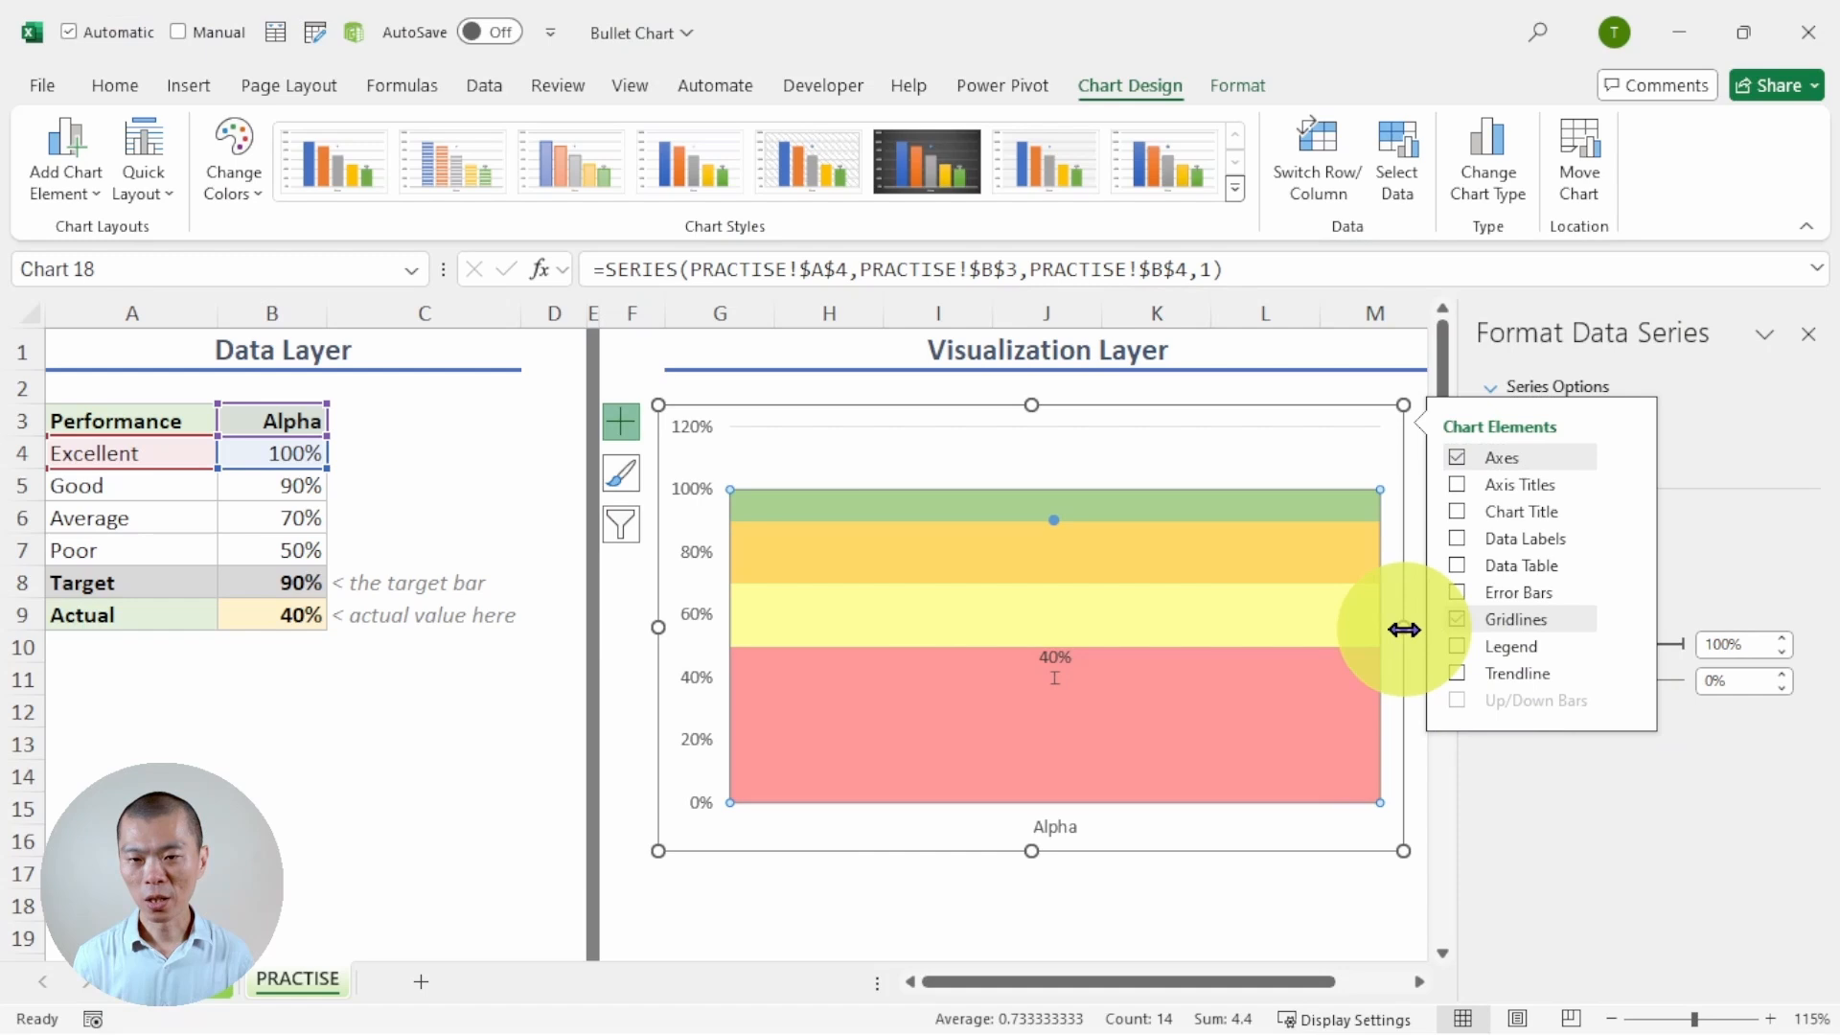
Step: Narrow the chart to a slim vertical shape and move it so it starts around column H
left_click_drag(1405, 630, 996, 721)
left_click(991, 662)
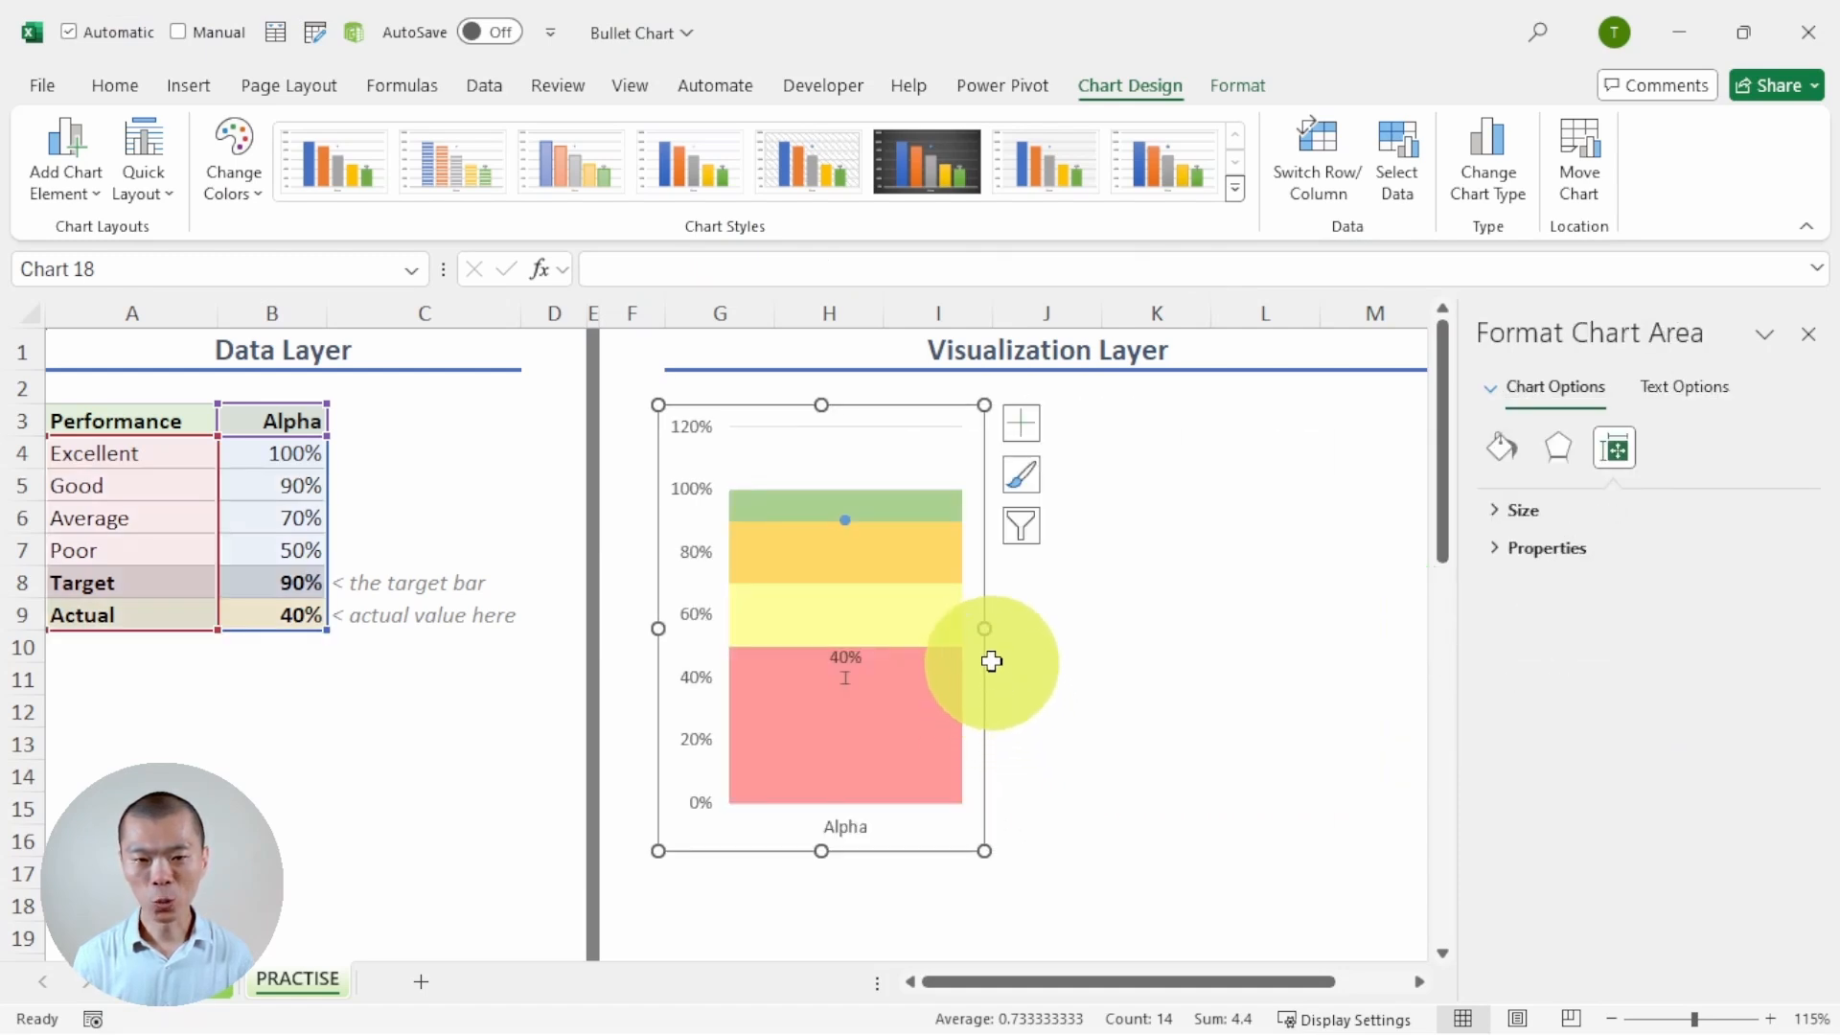
left_click_drag(986, 629, 898, 632)
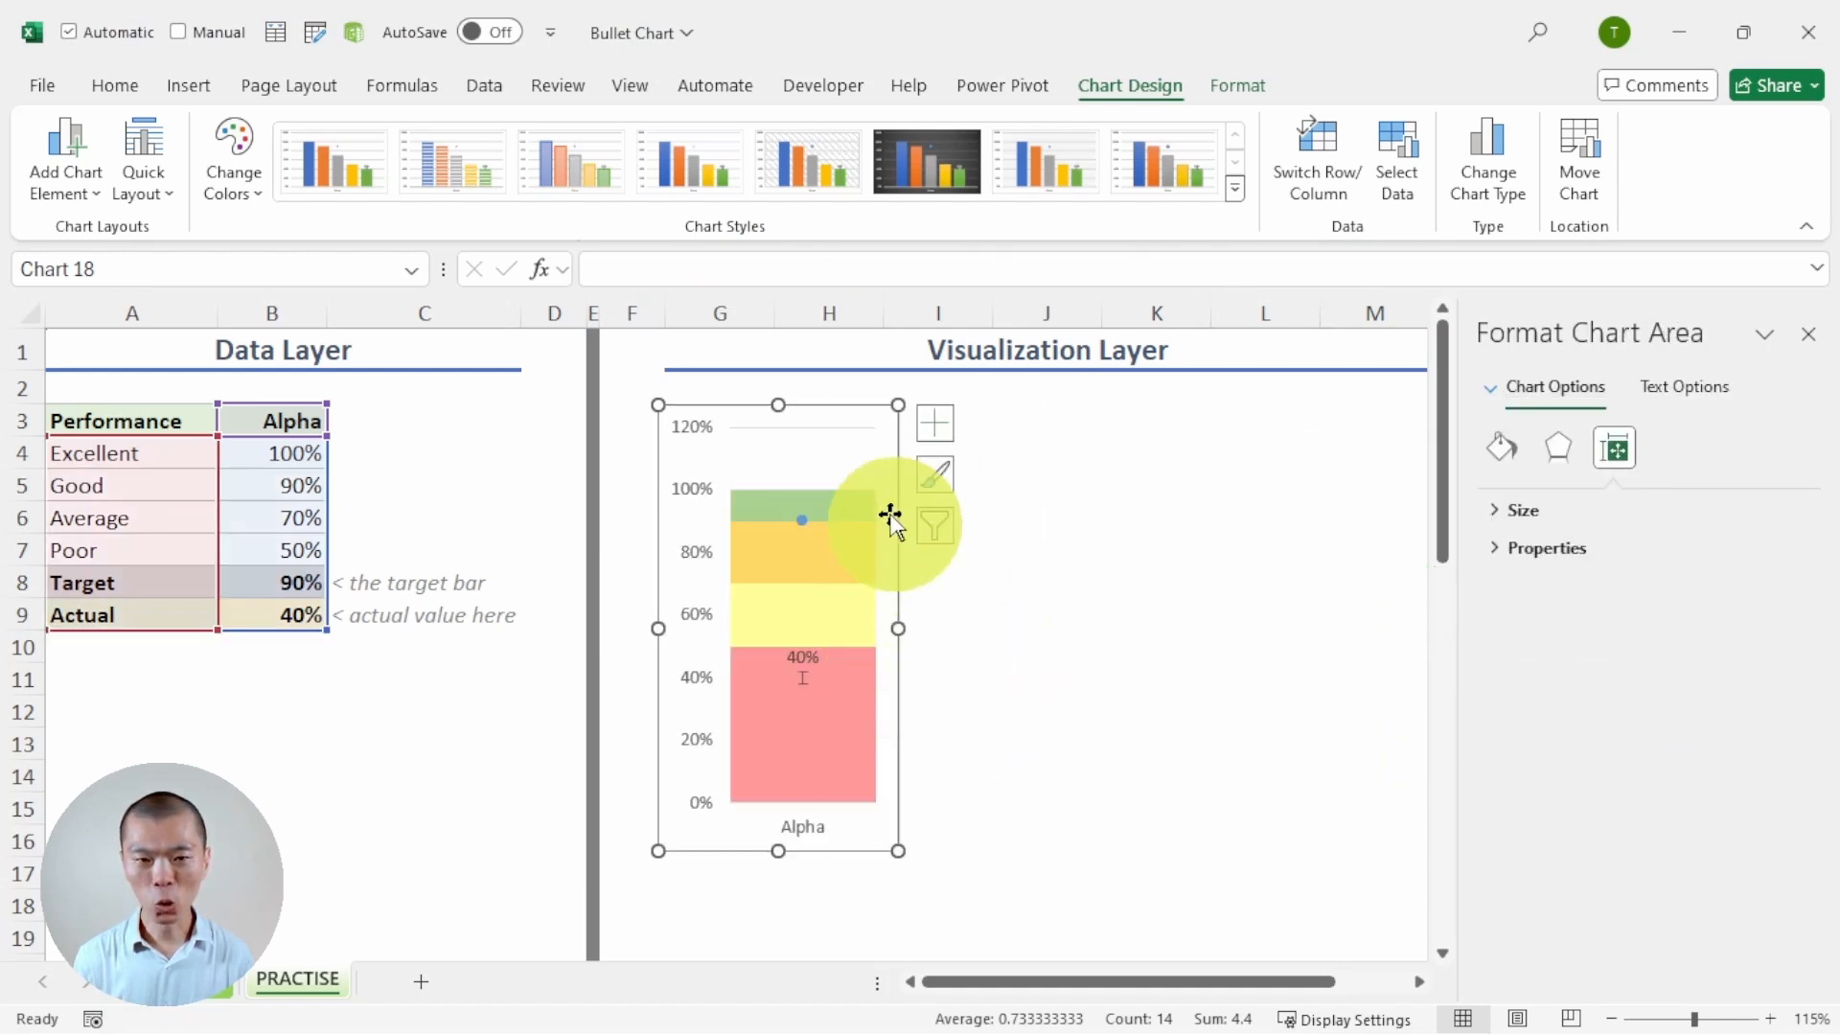
left_click_drag(825, 422, 986, 452)
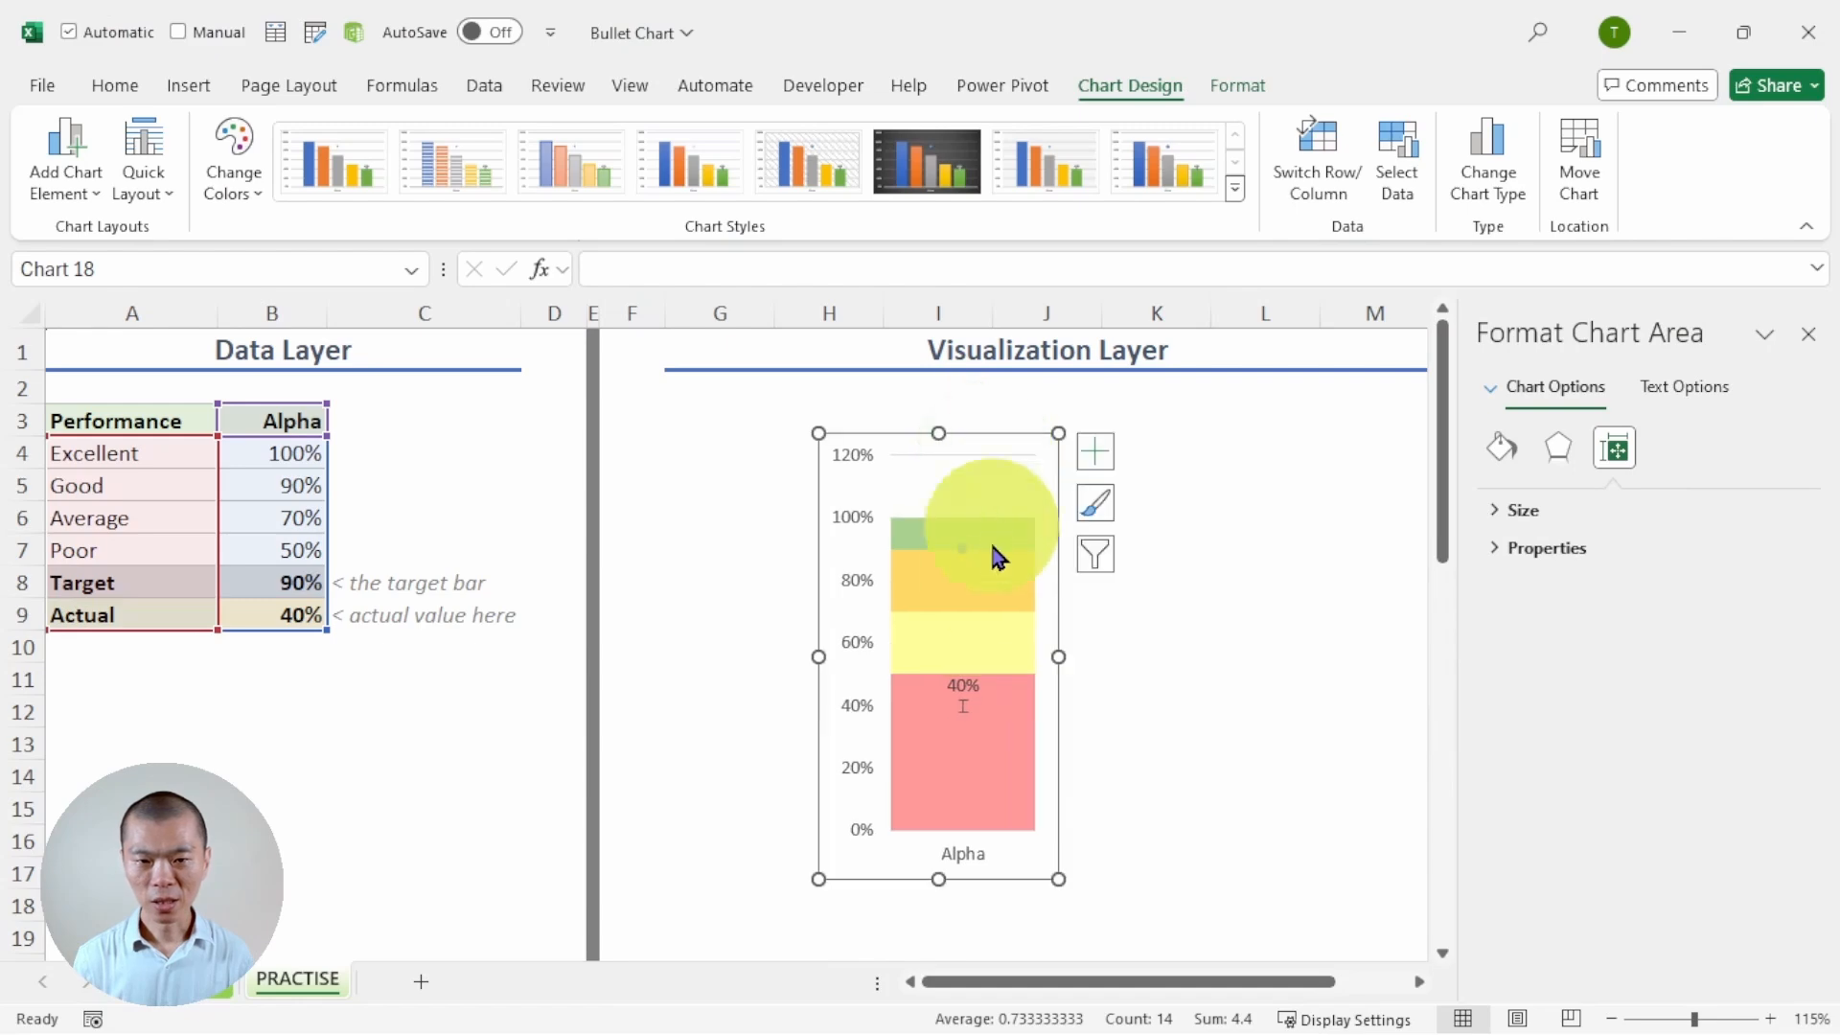
Step: Set the line of the Target series to No line
left_click(965, 561)
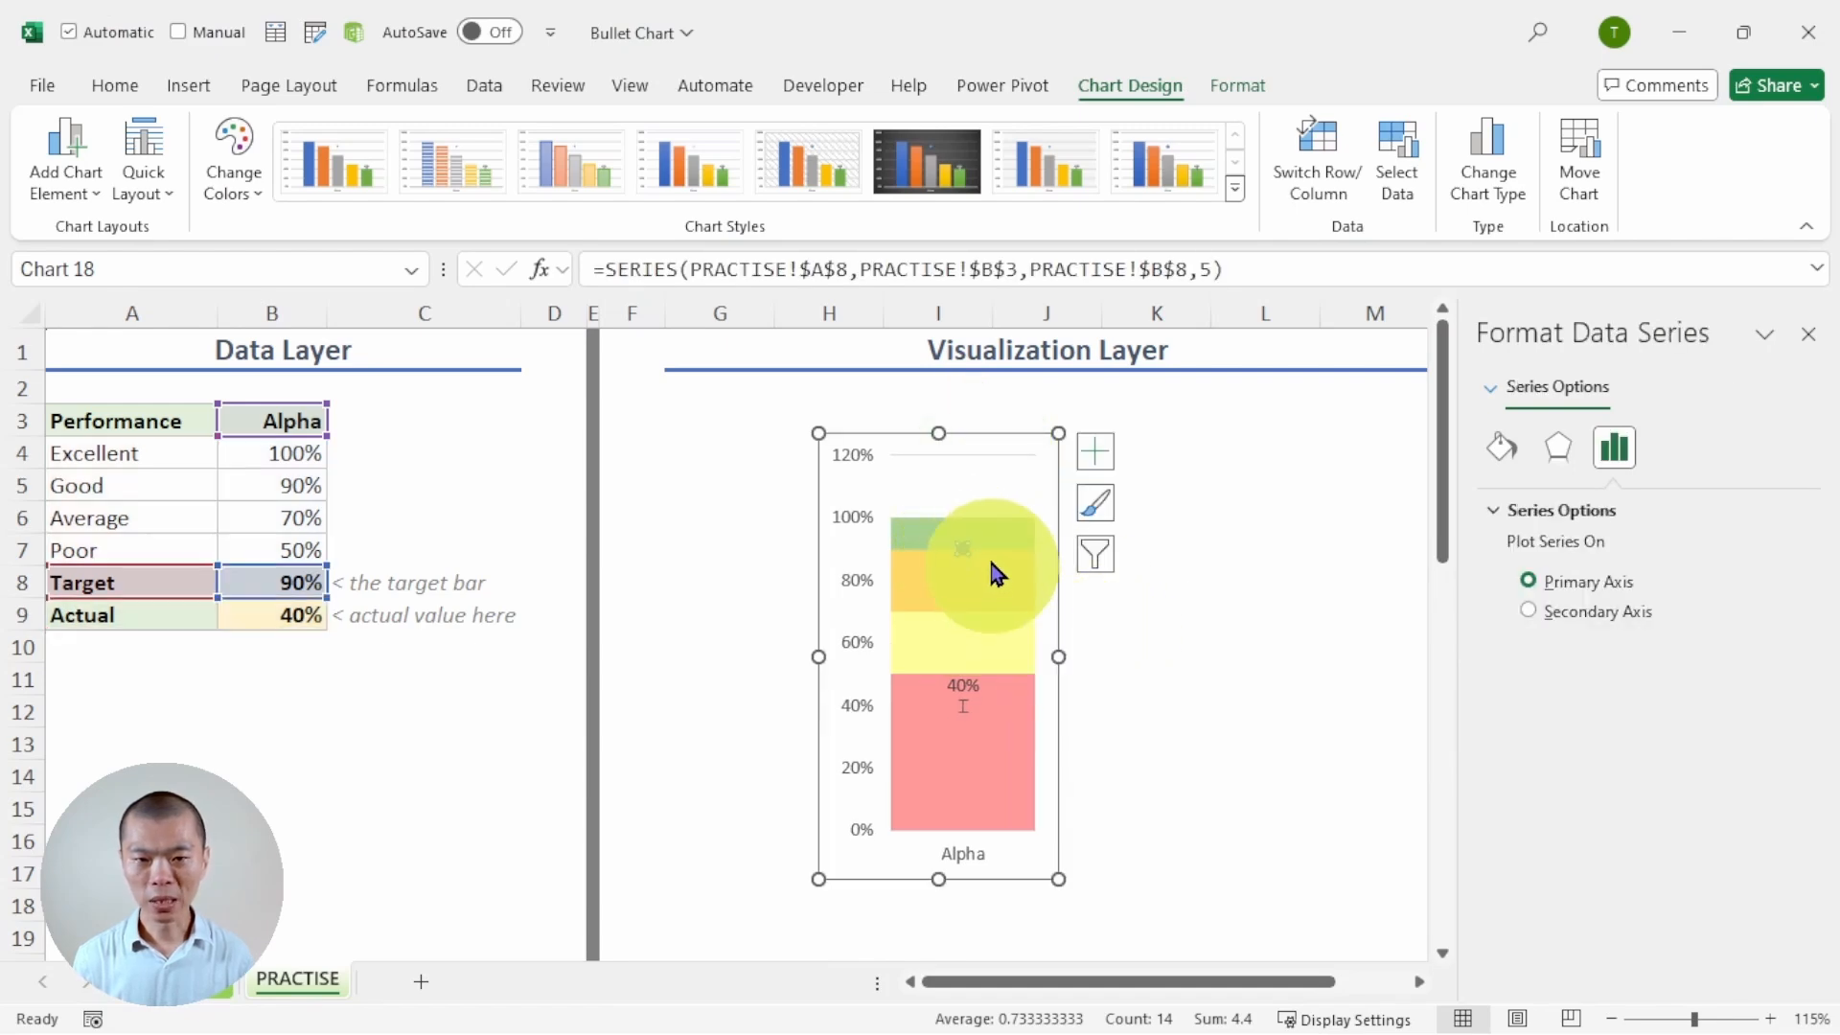
left_click(1096, 451)
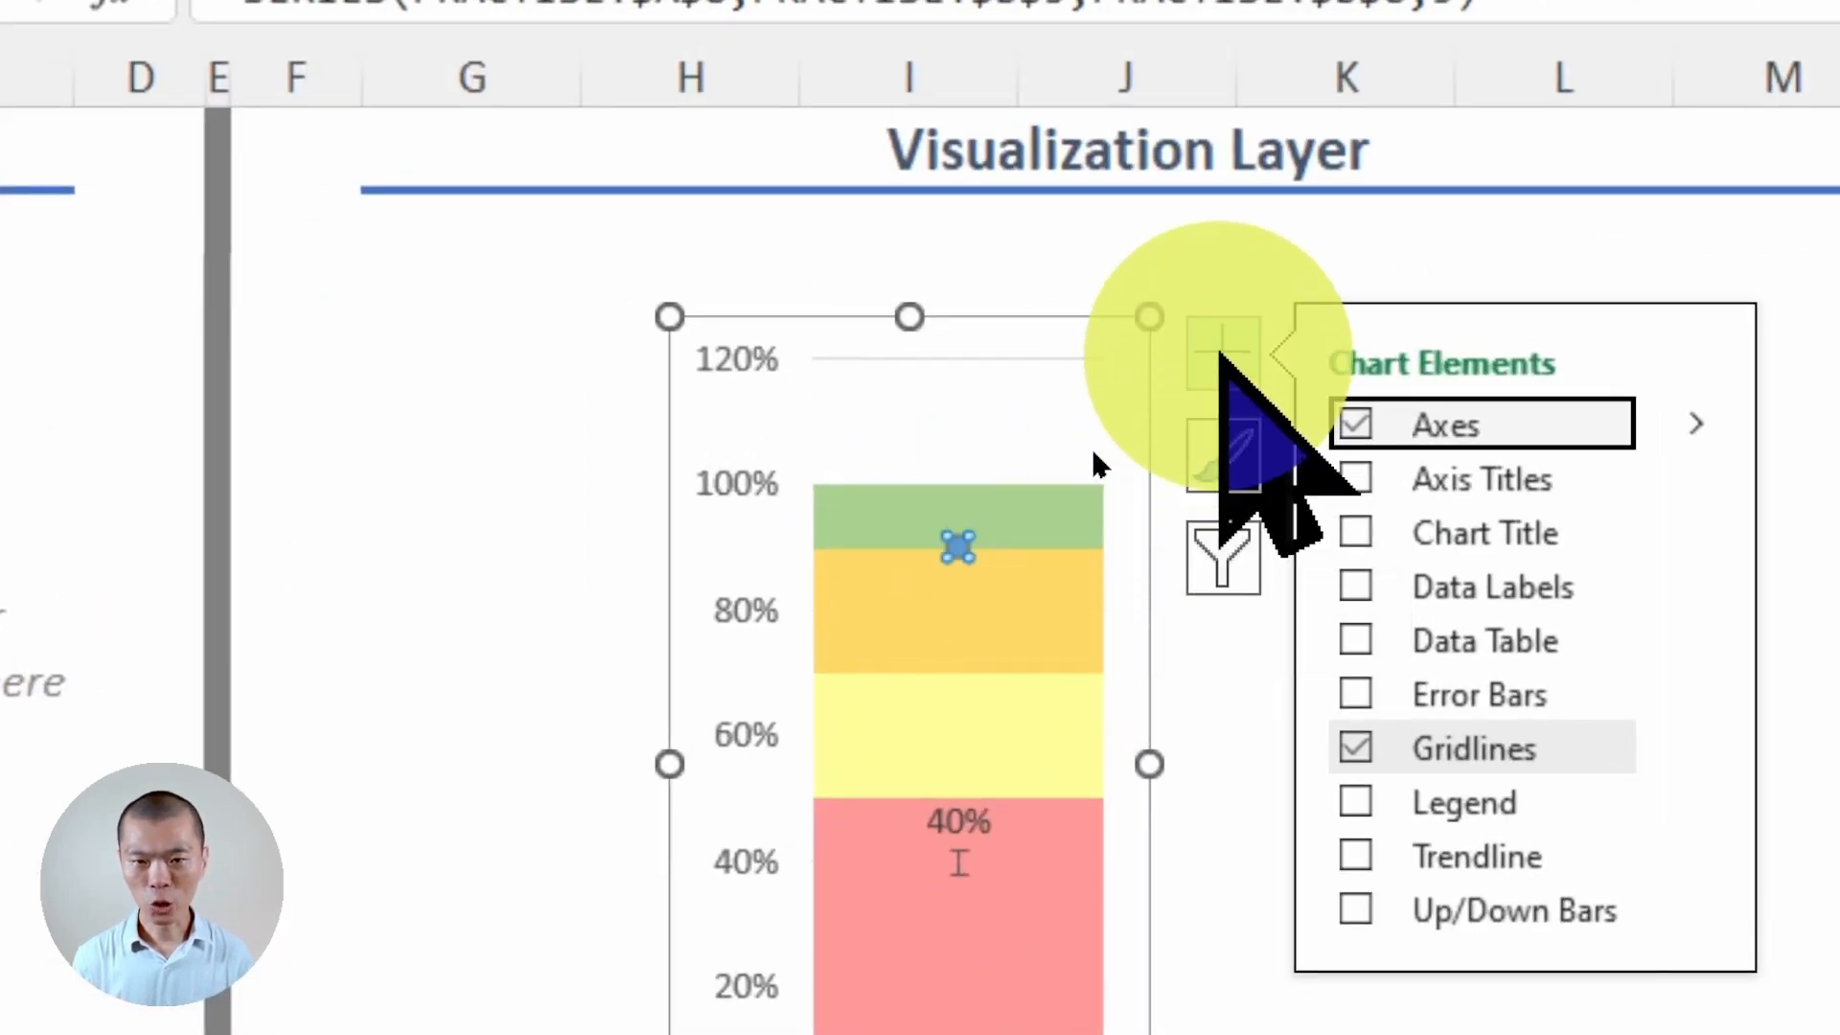
left_click(1221, 357)
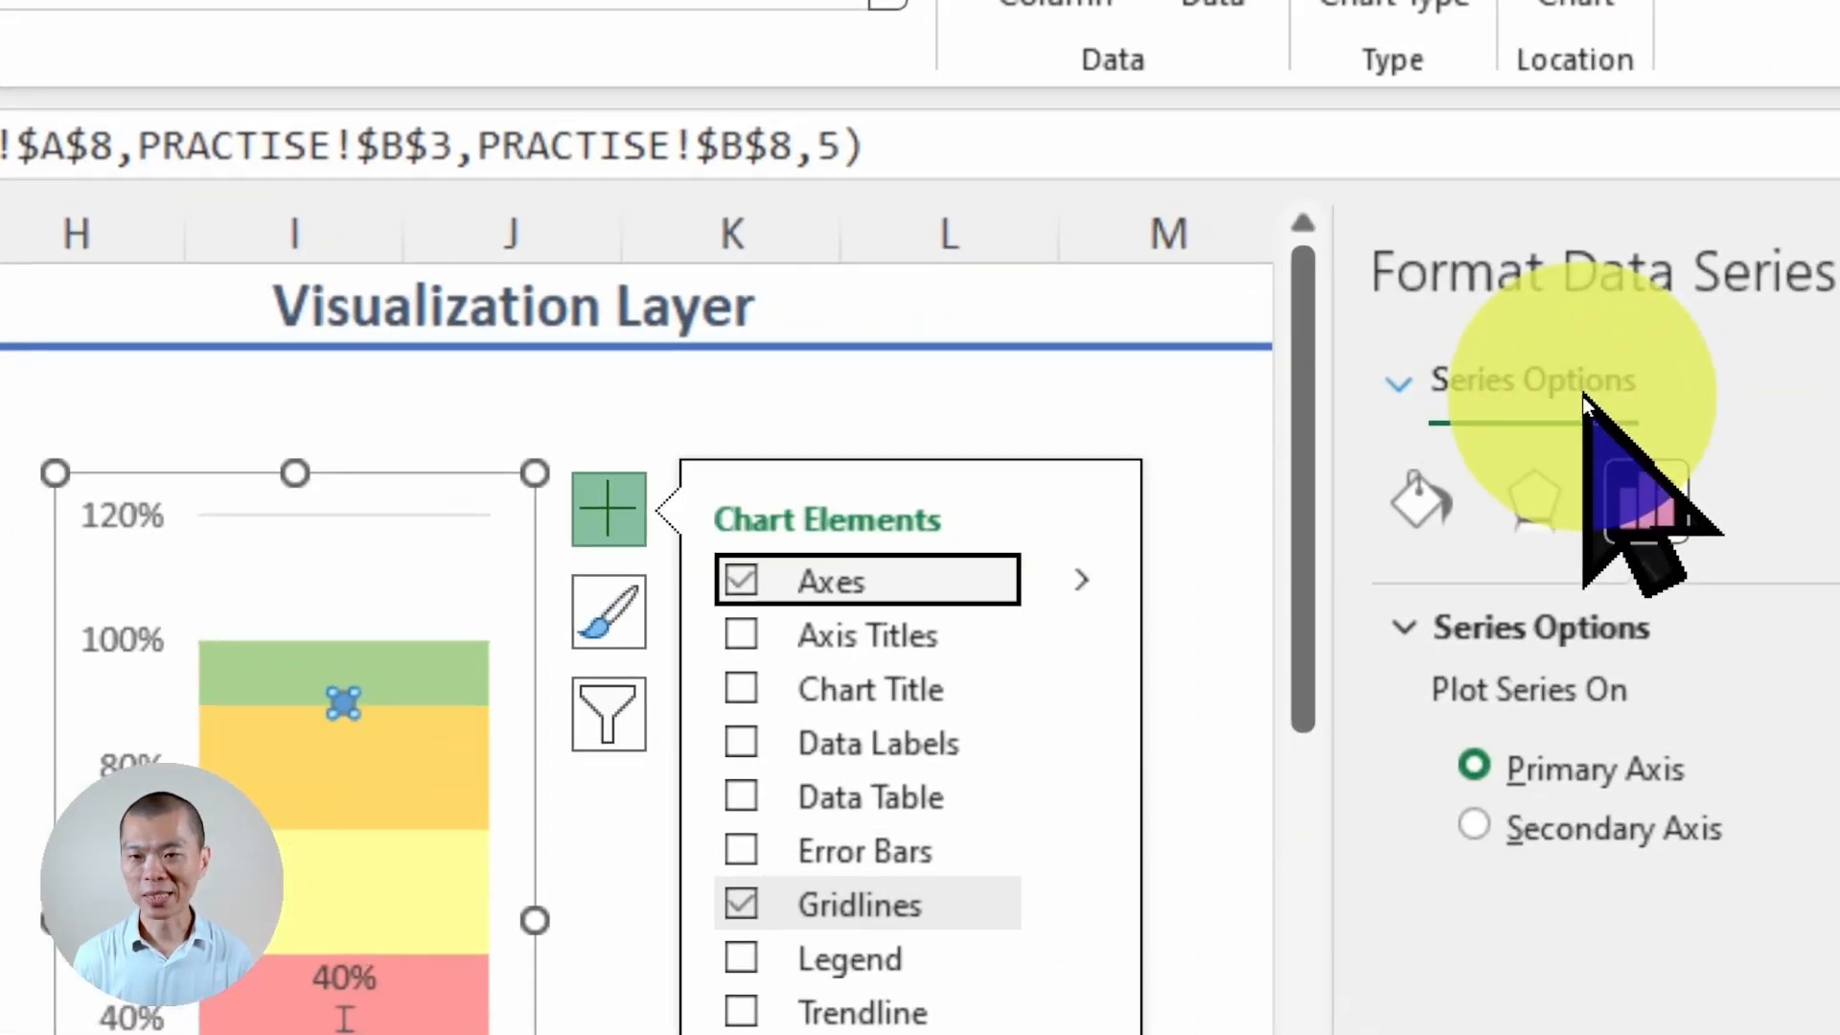
left_click(1421, 502)
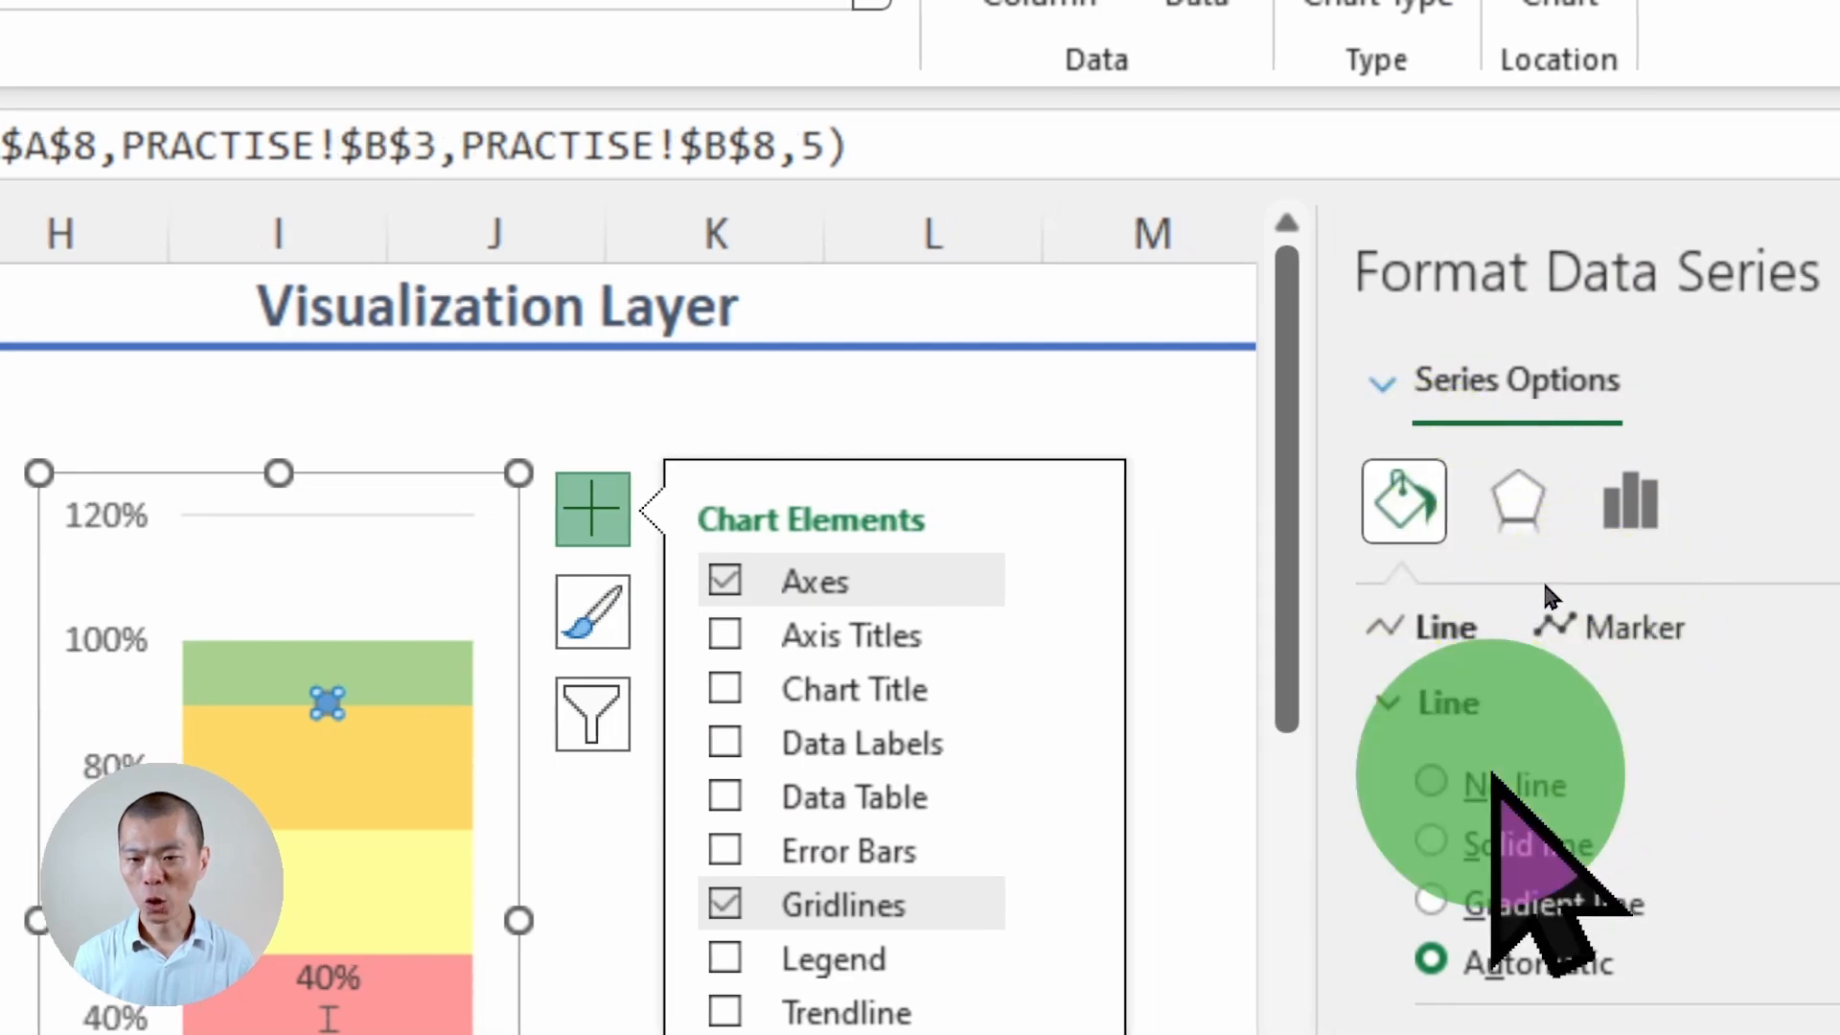
left_click(1490, 781)
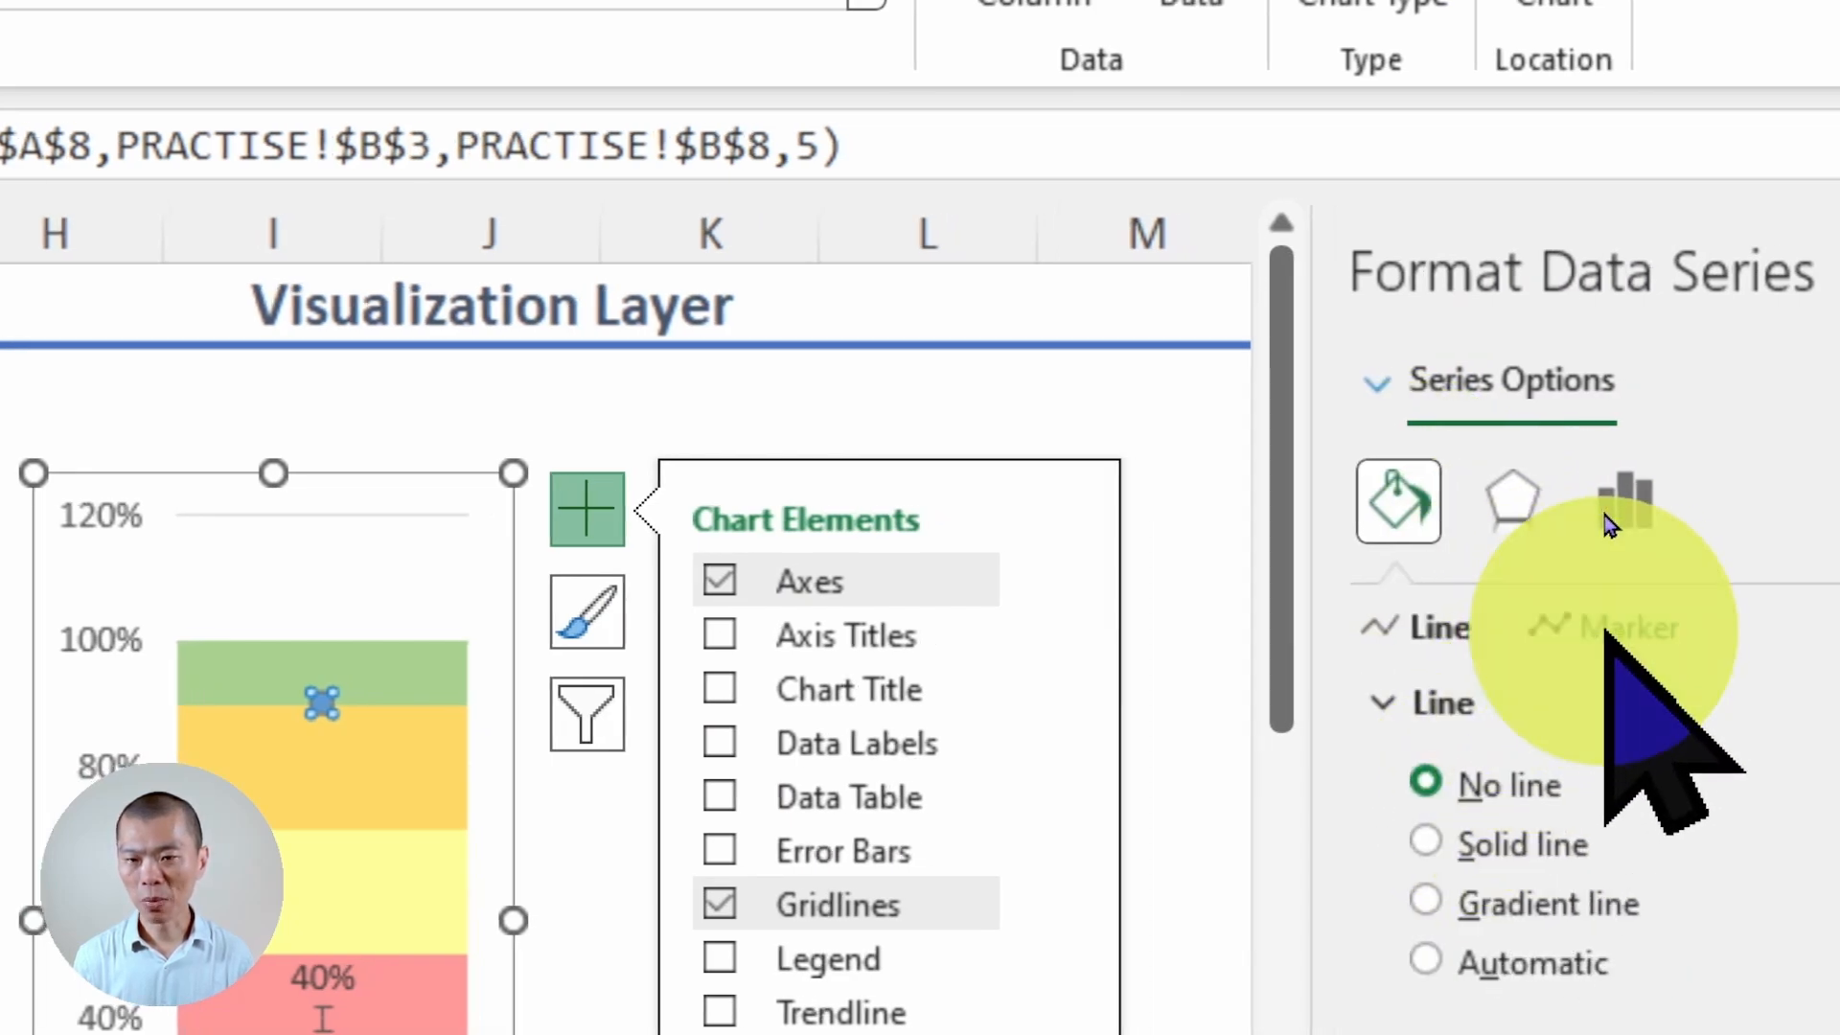
Step: Give the Target series a built-in picture marker using the file H Black Line 100px, and narrow the chart slightly
left_click(1620, 628)
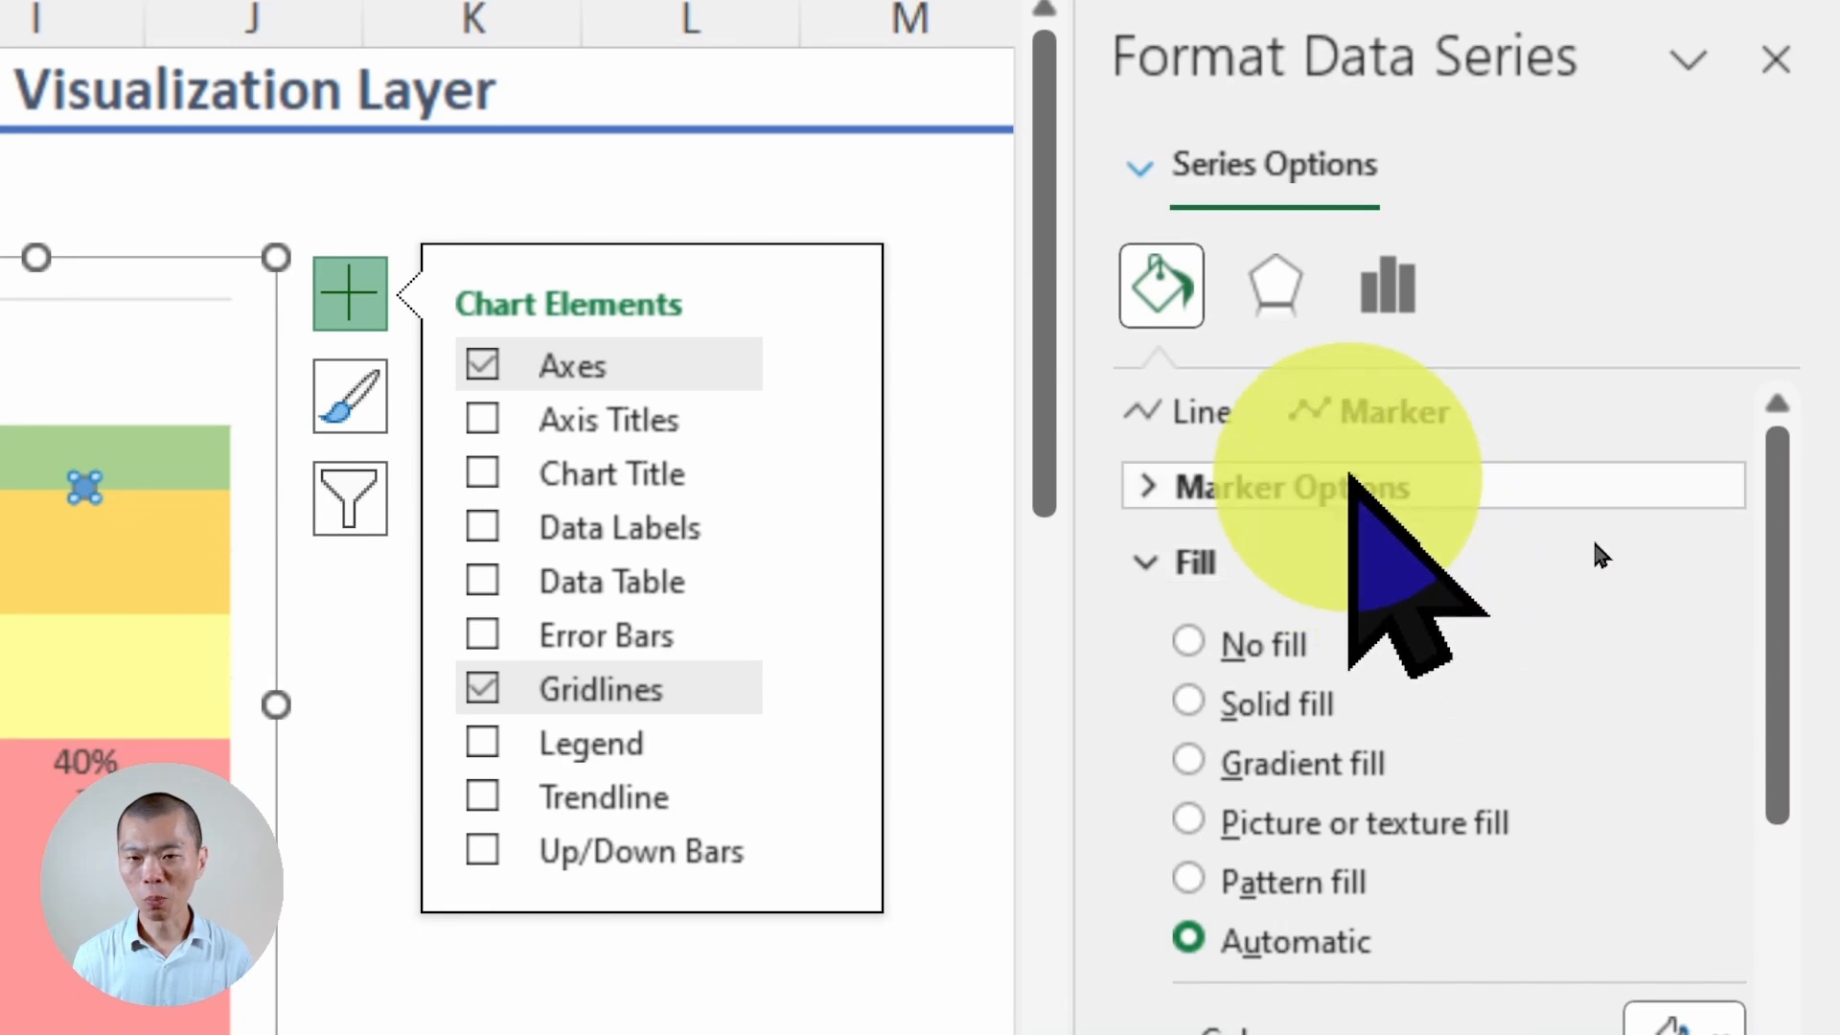
left_click(1350, 486)
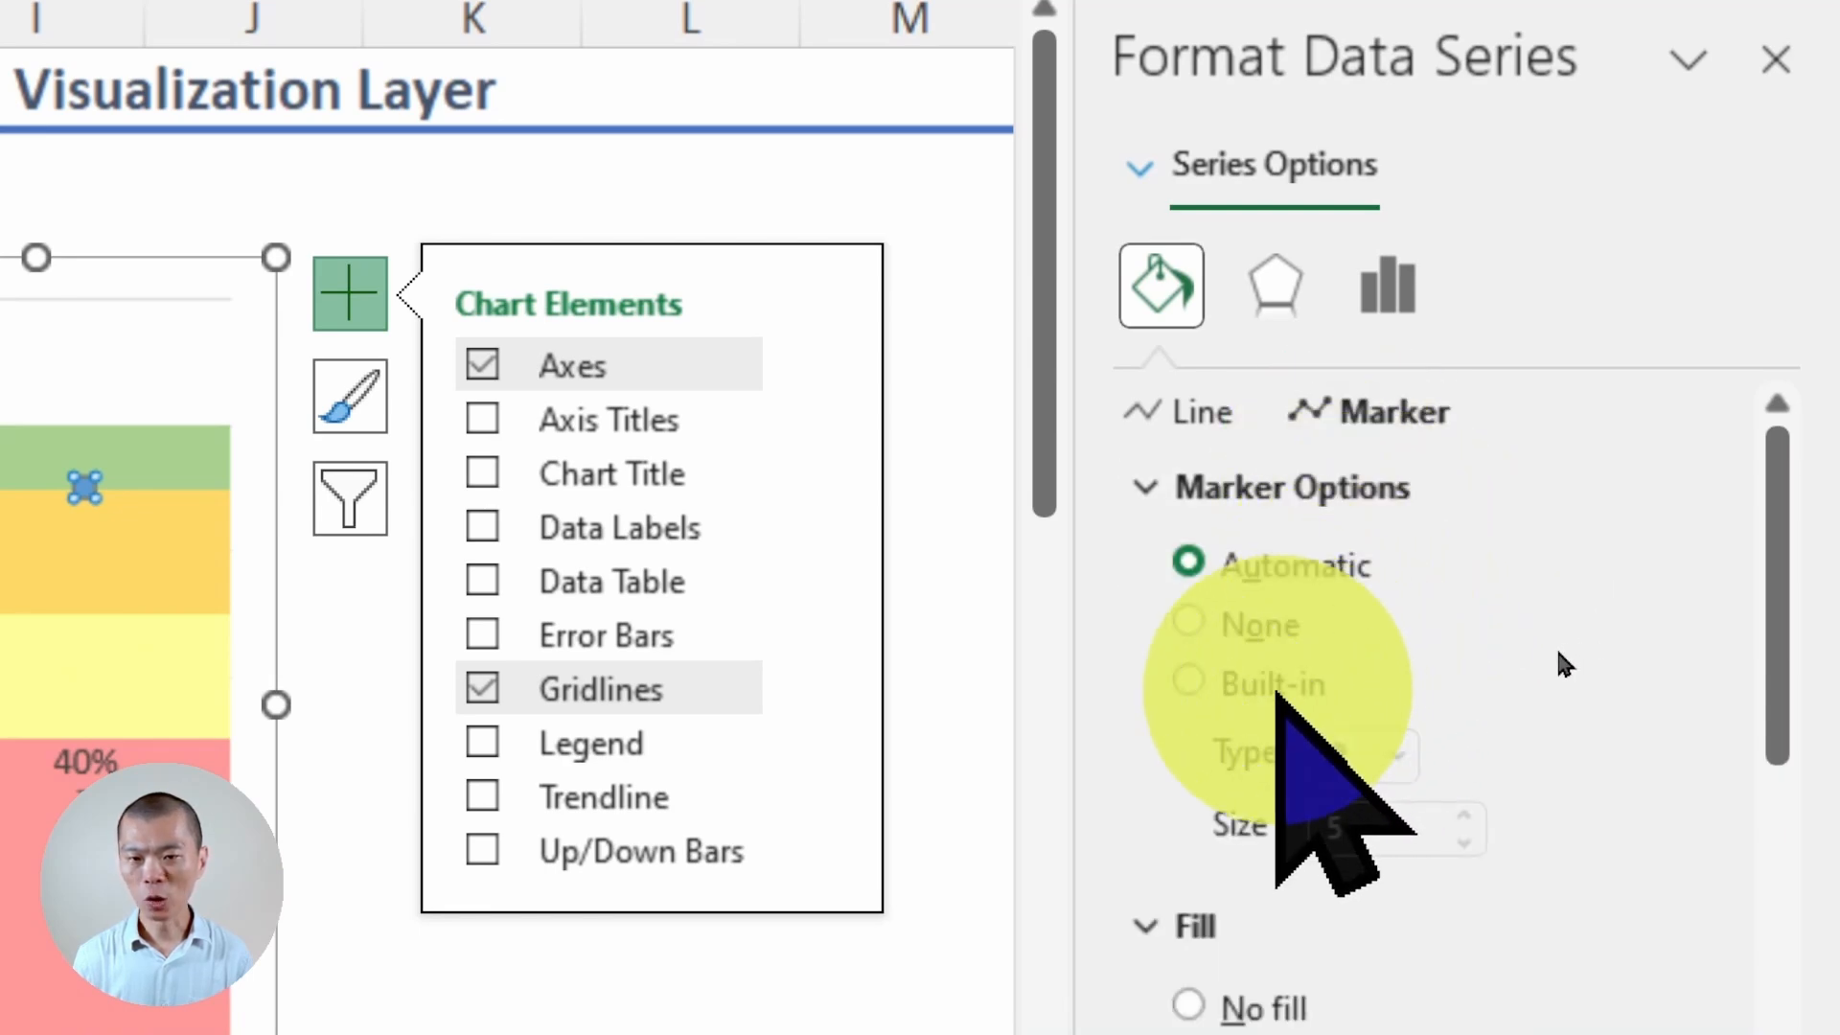
left_click(1275, 685)
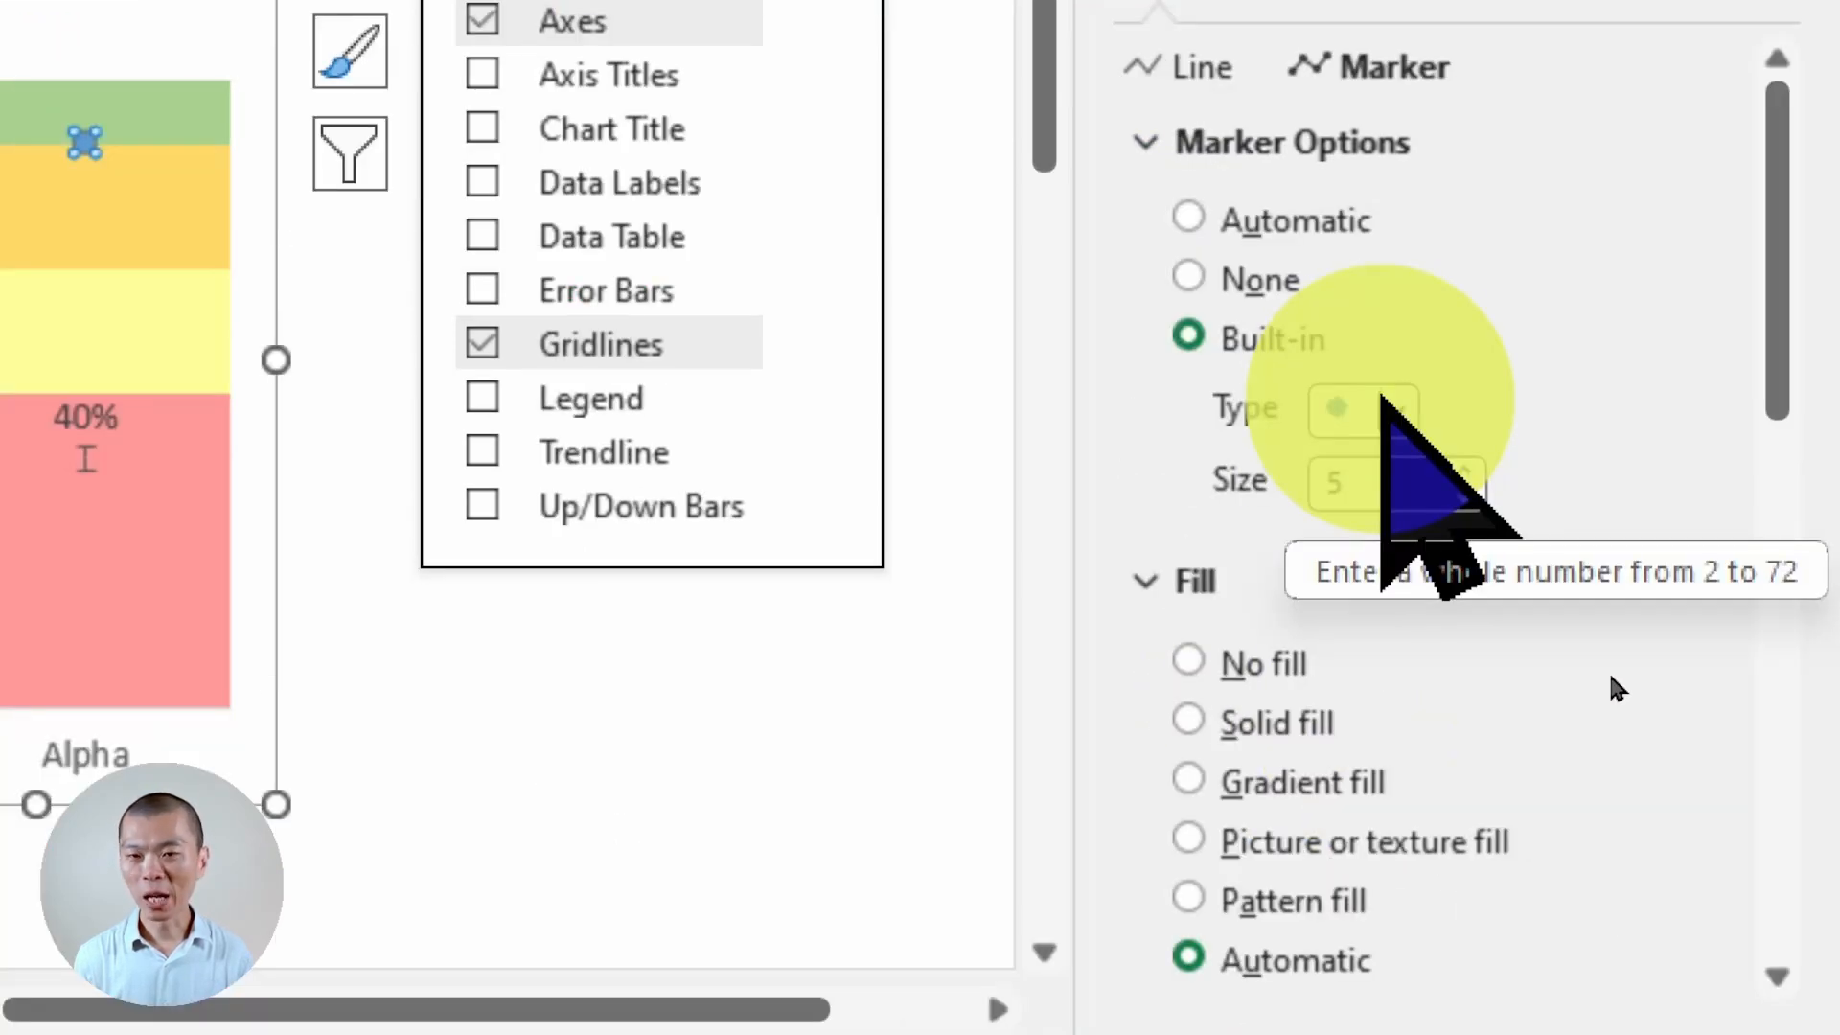
left_click(1390, 407)
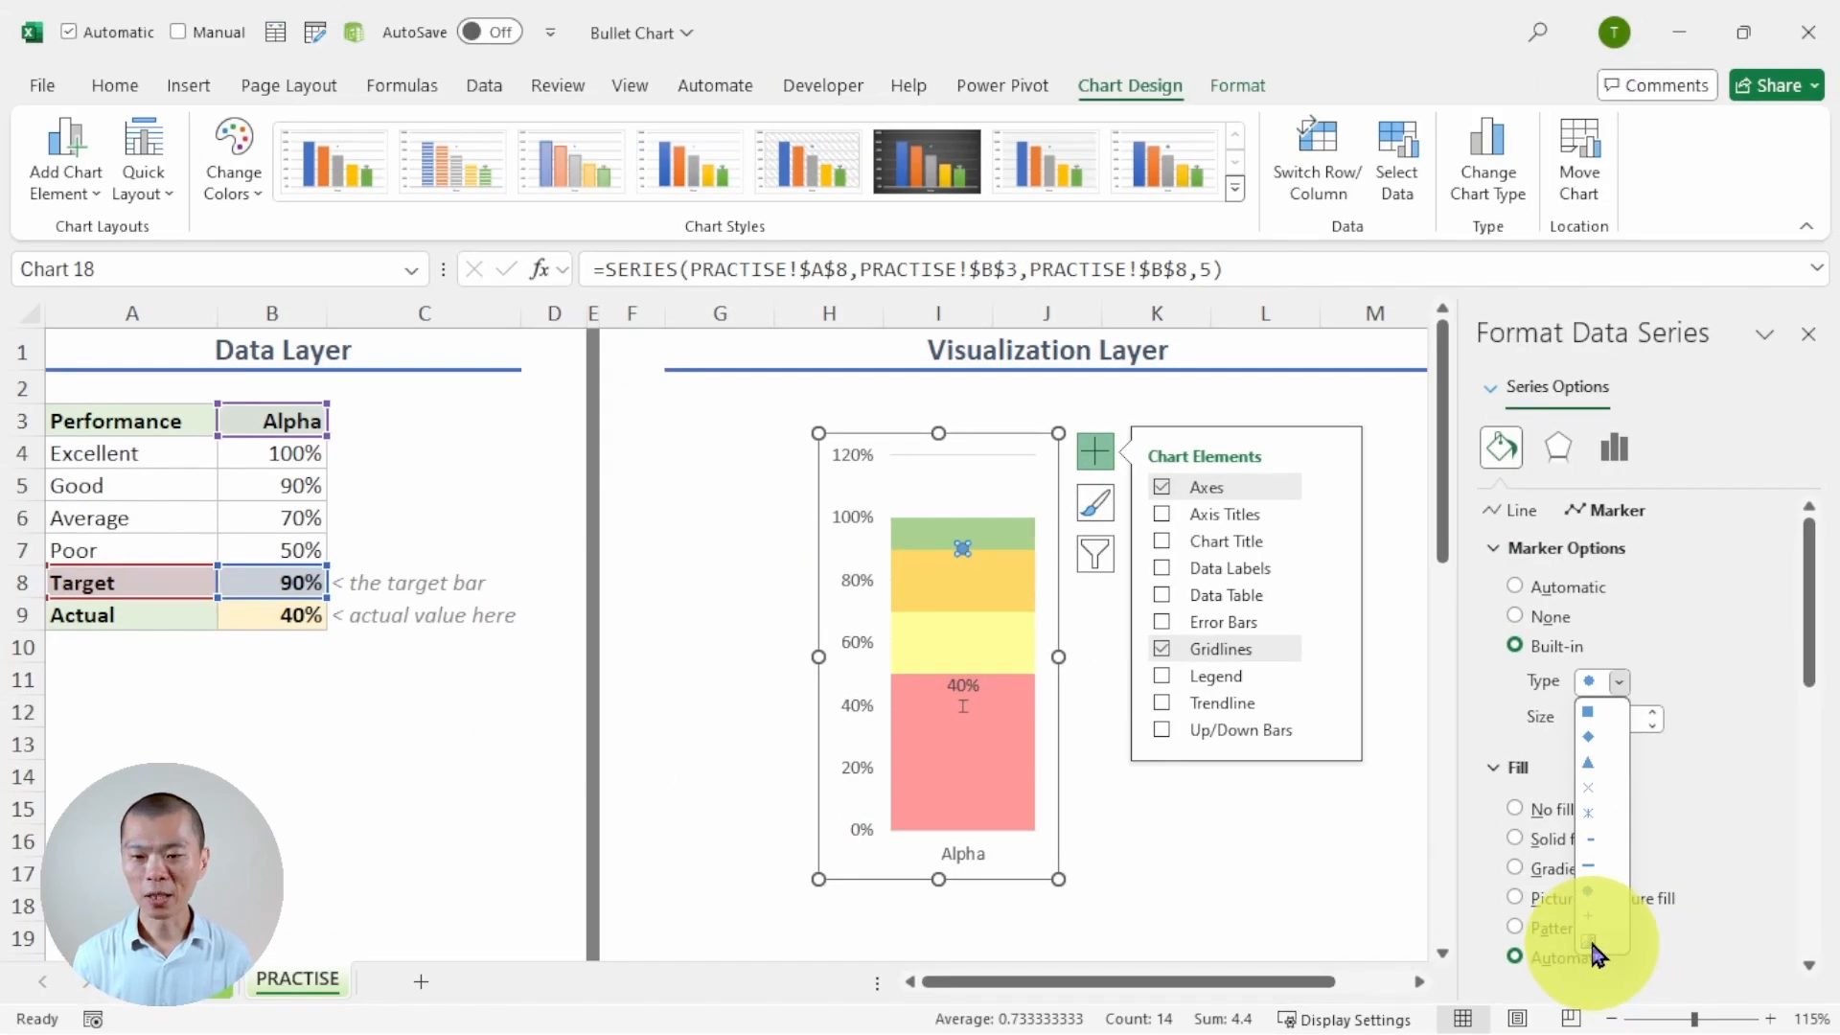
left_click(1589, 943)
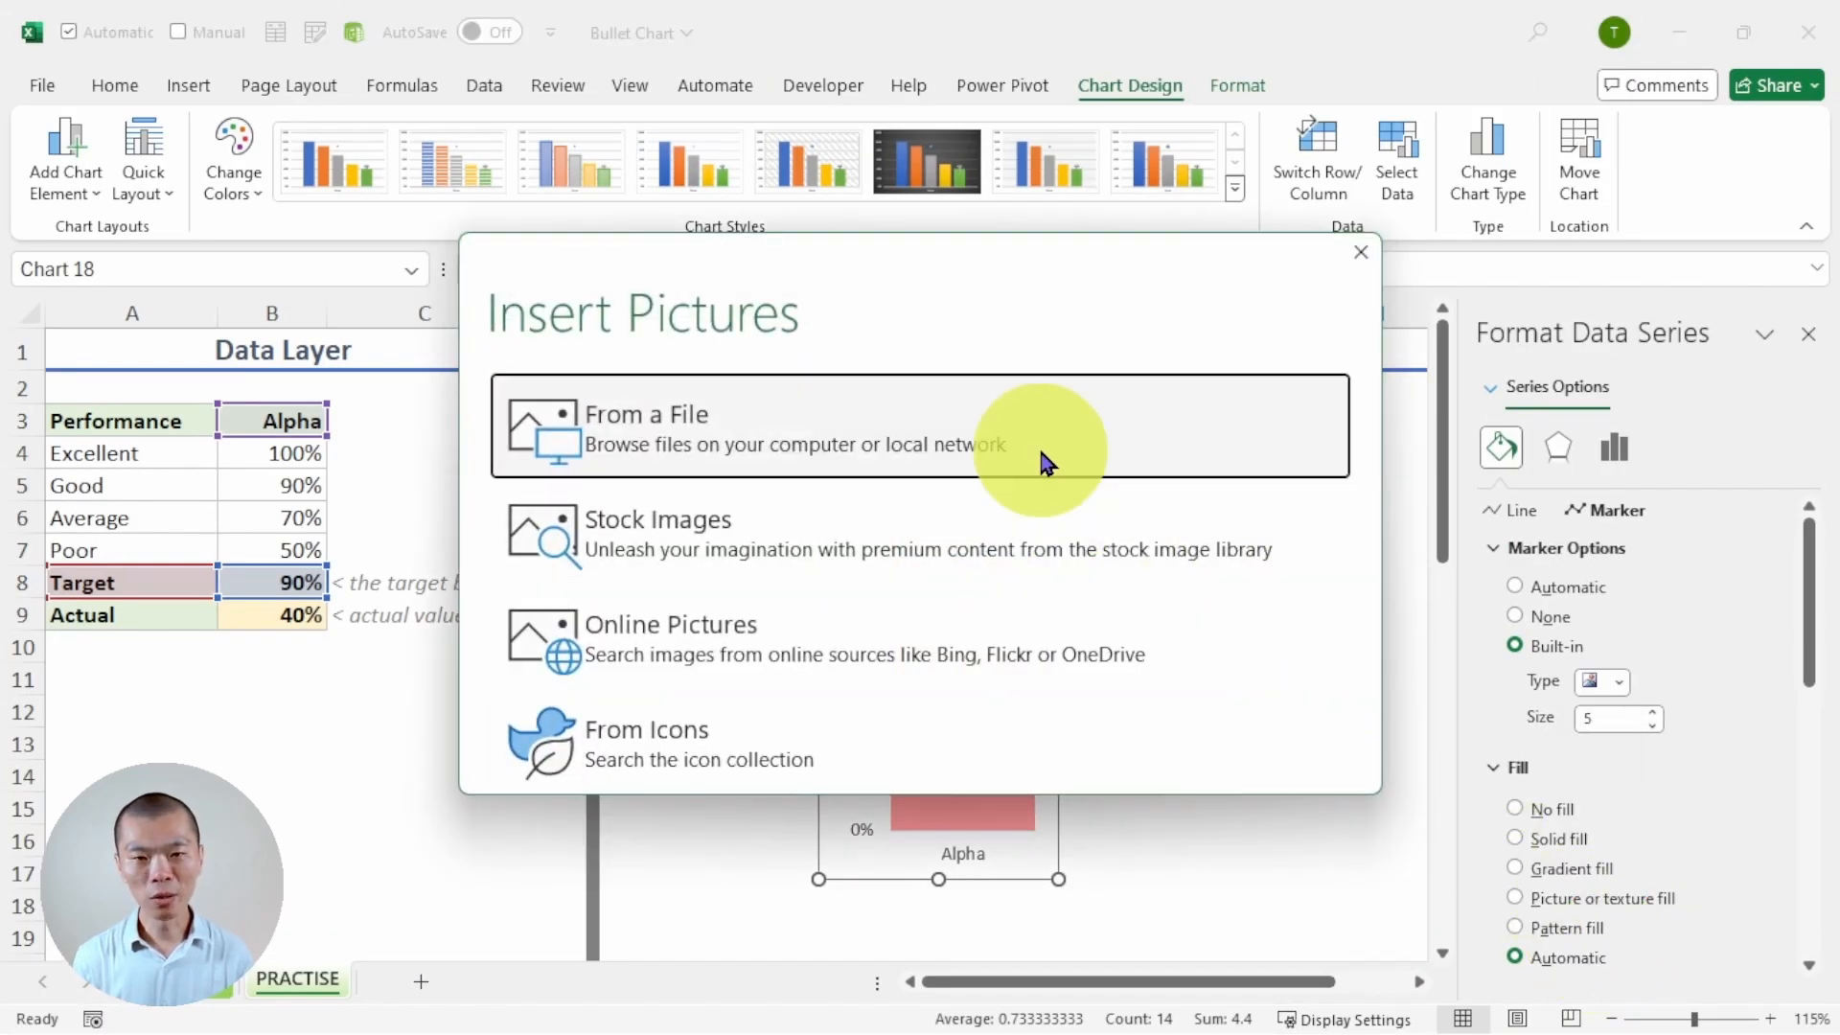
left_click(1111, 473)
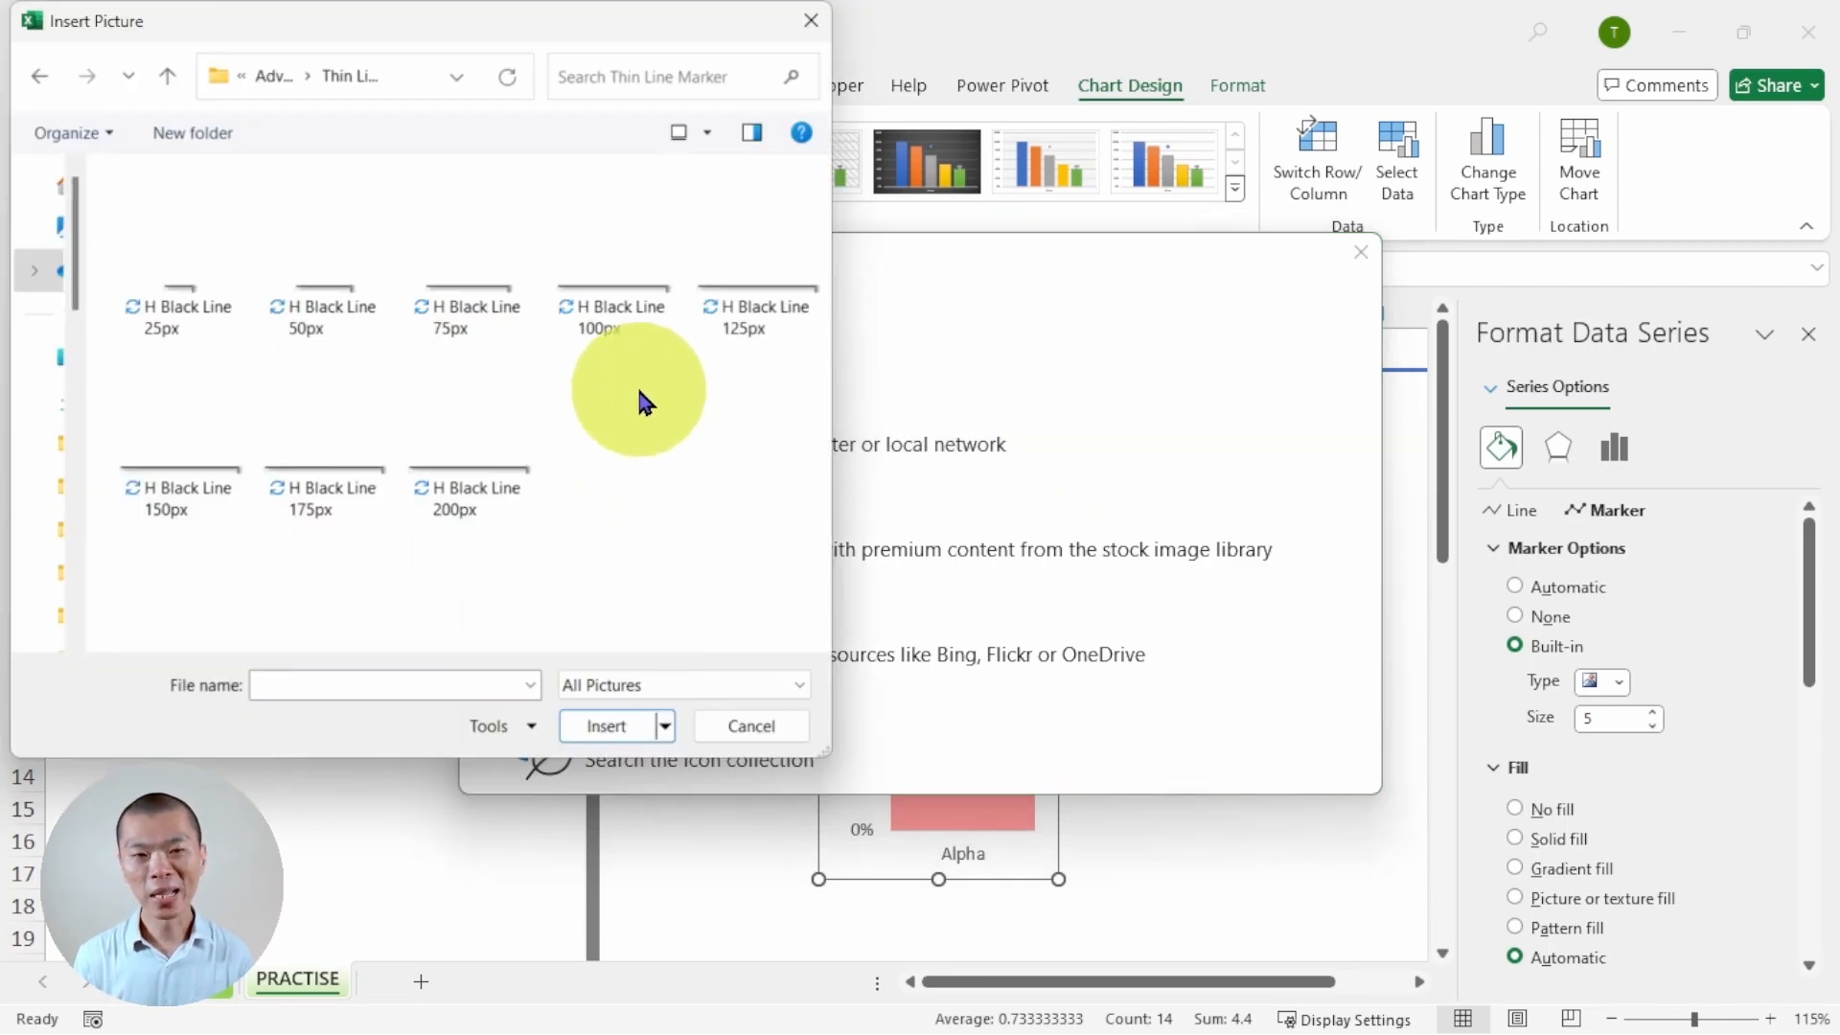
left_click(621, 321)
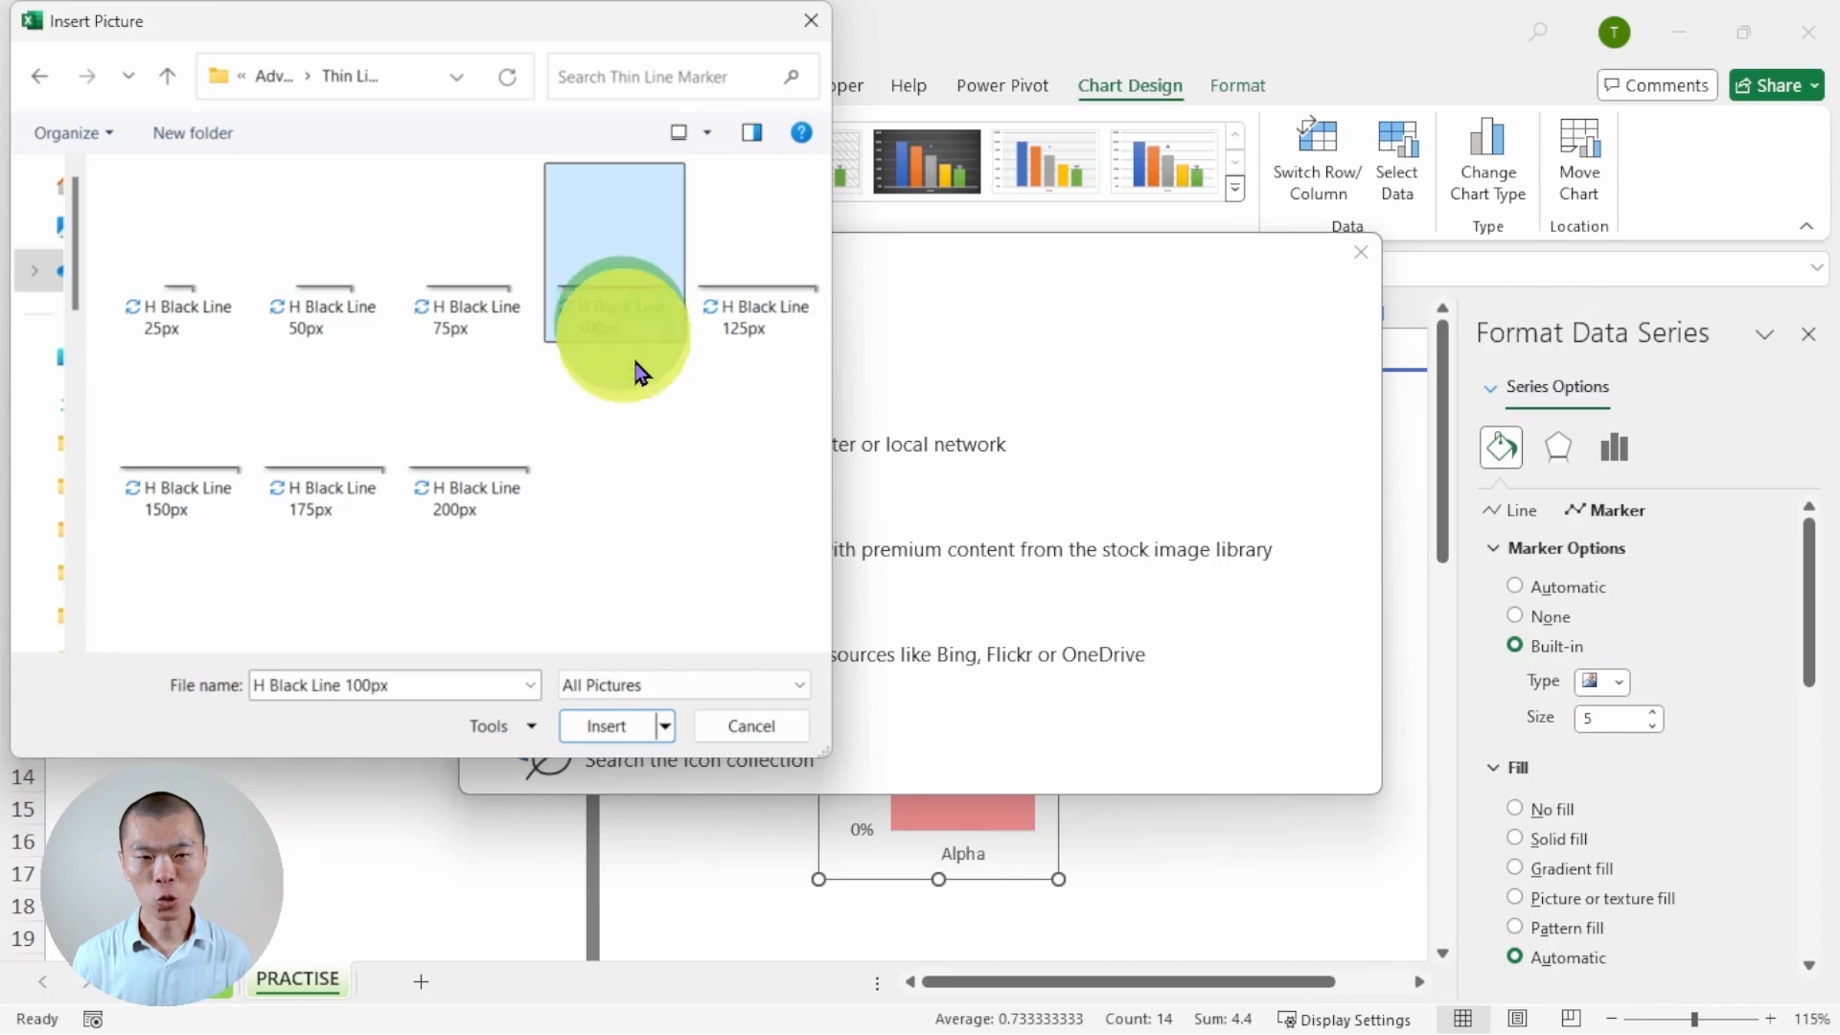
left_click(596, 725)
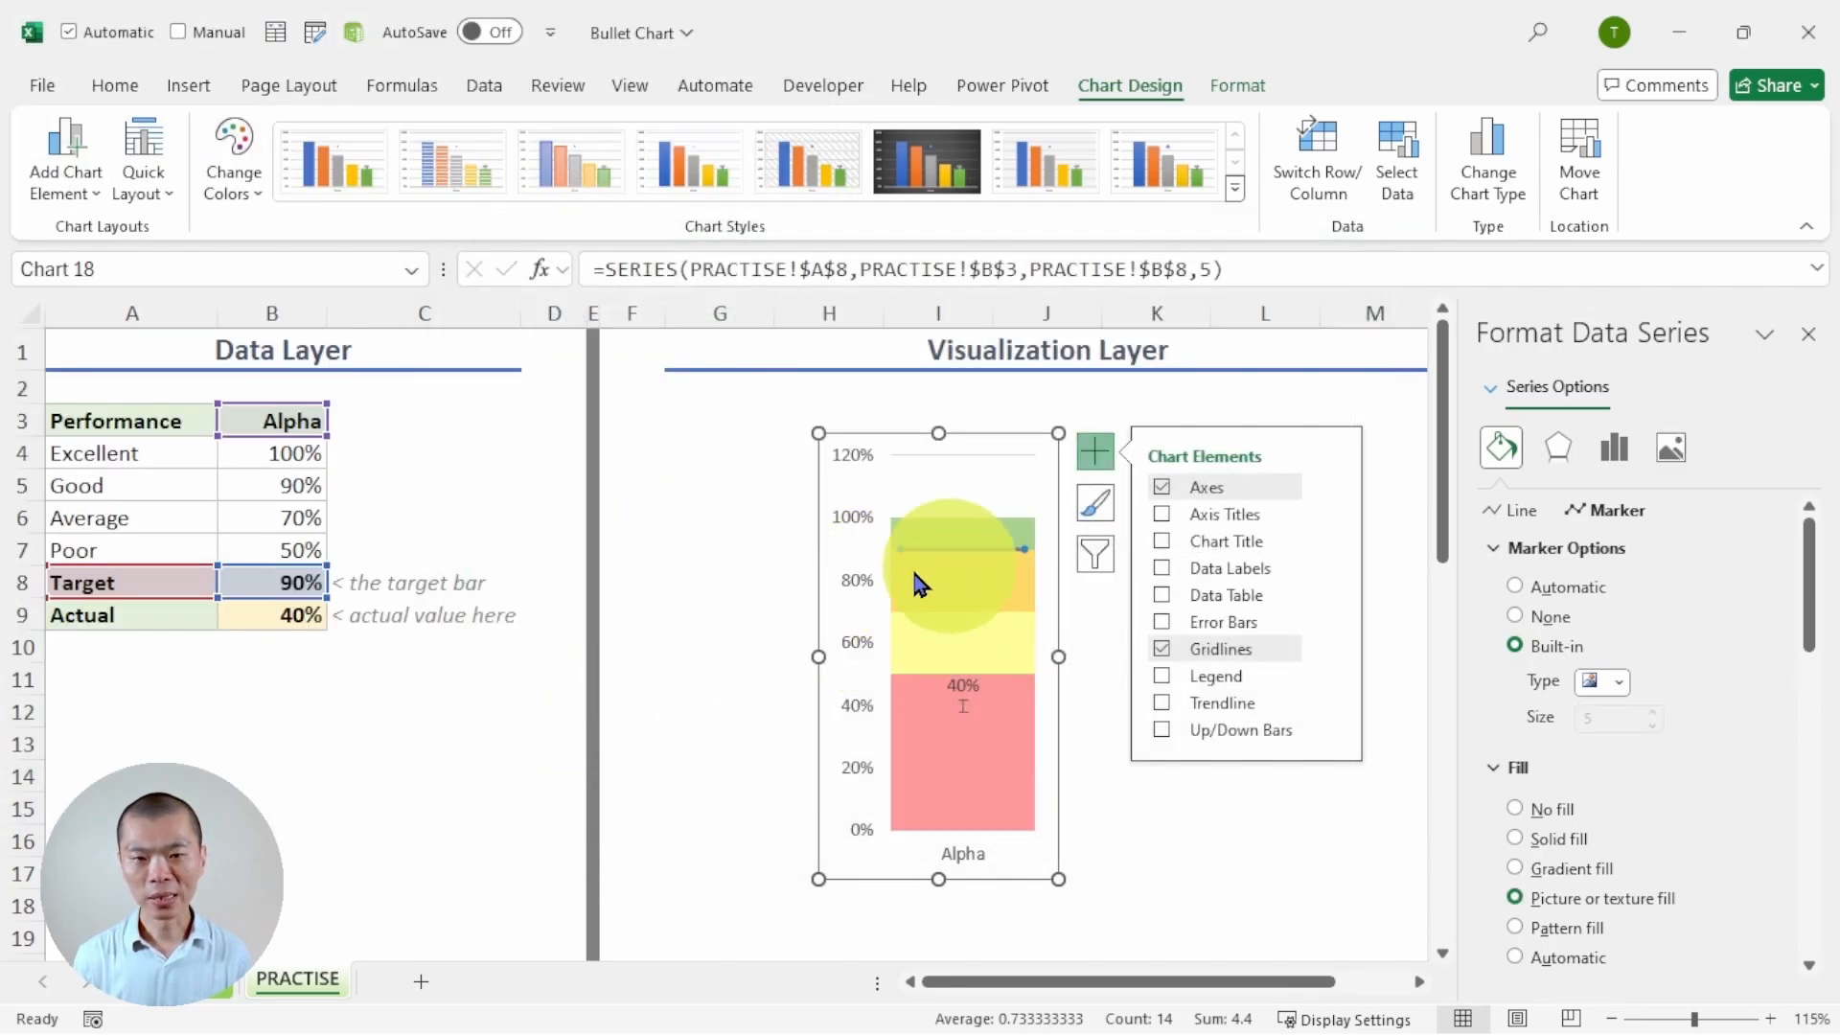
left_click_drag(1051, 657, 1014, 659)
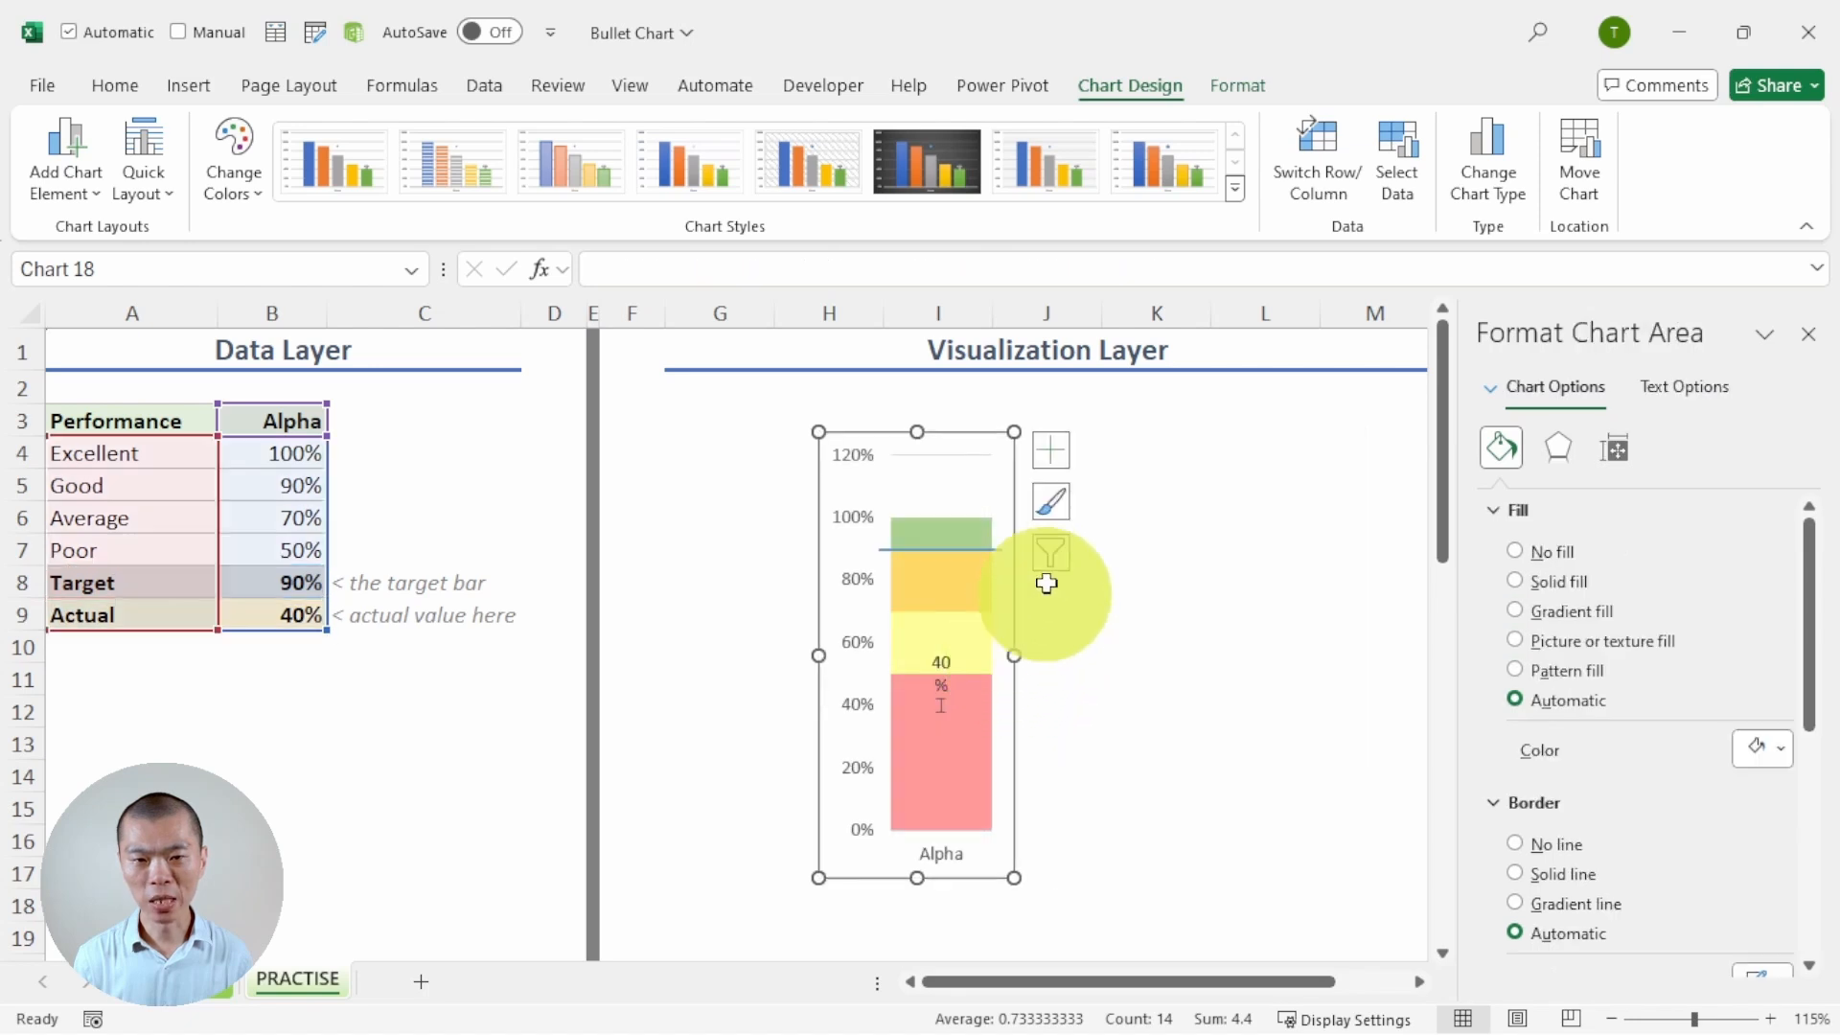
Step: Set the border color of the Target series' marker to black
left_click(956, 562)
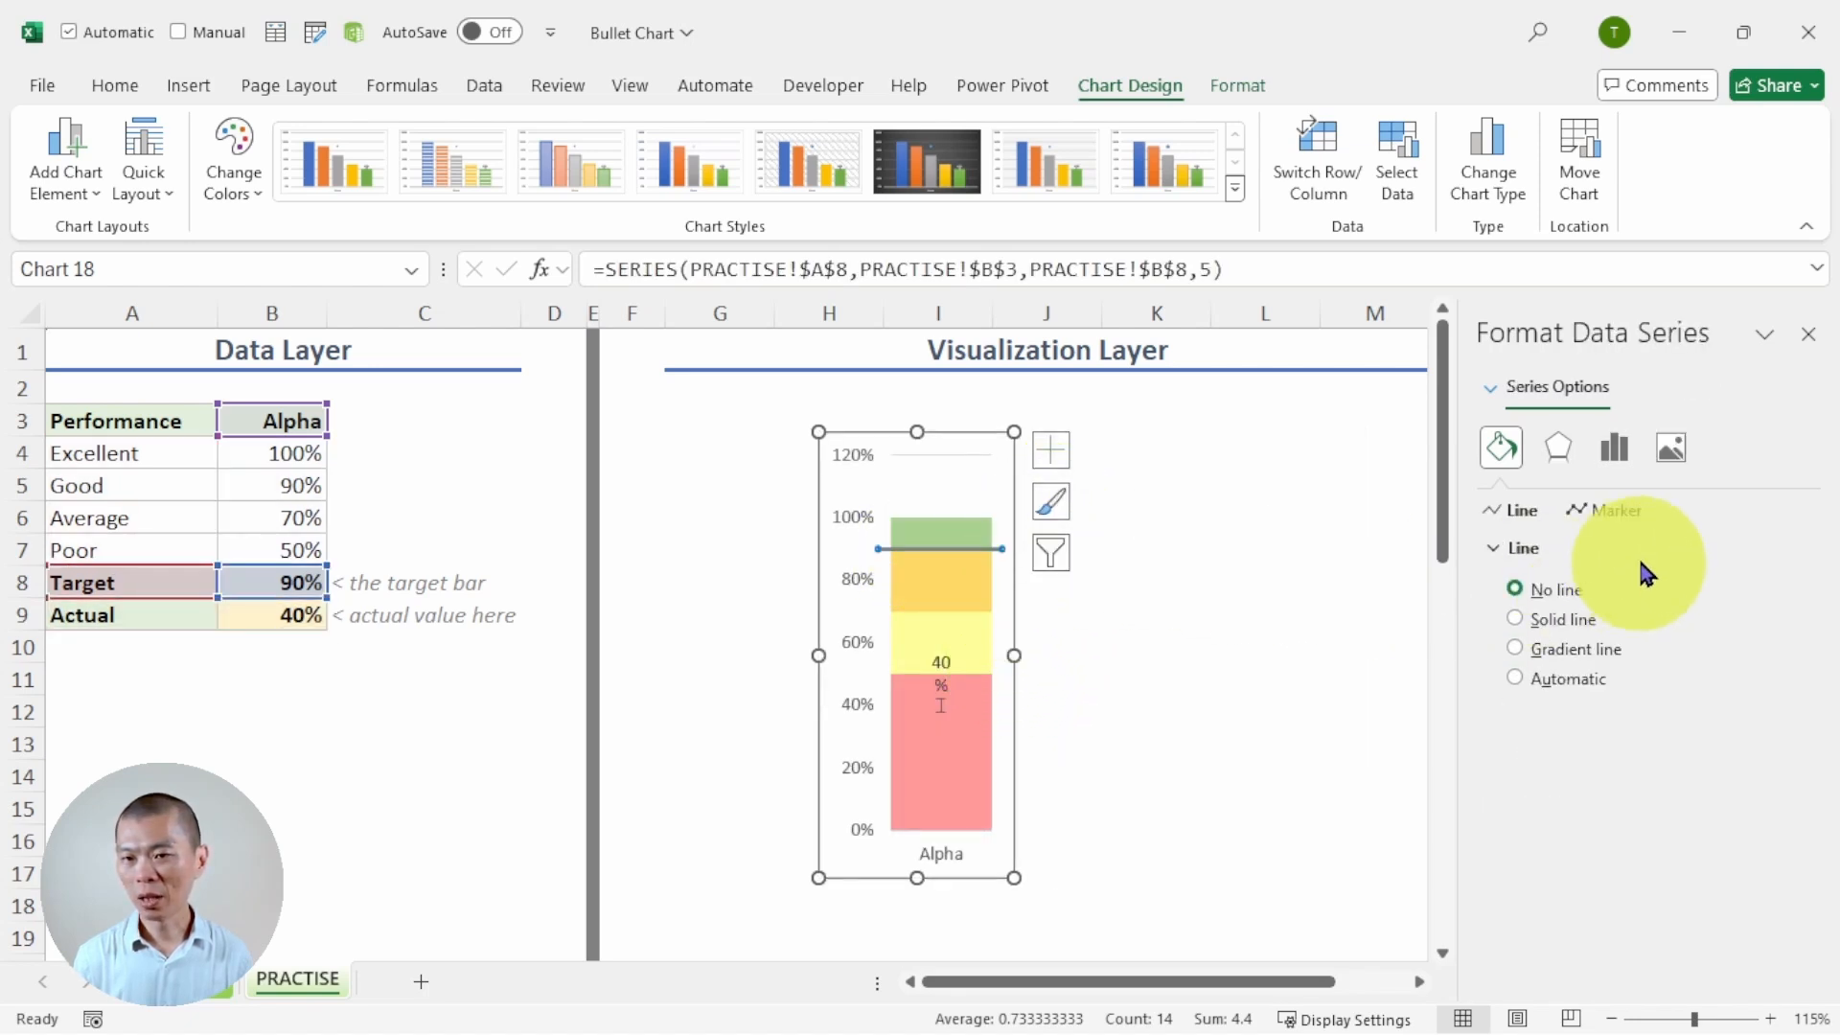
left_click(1618, 512)
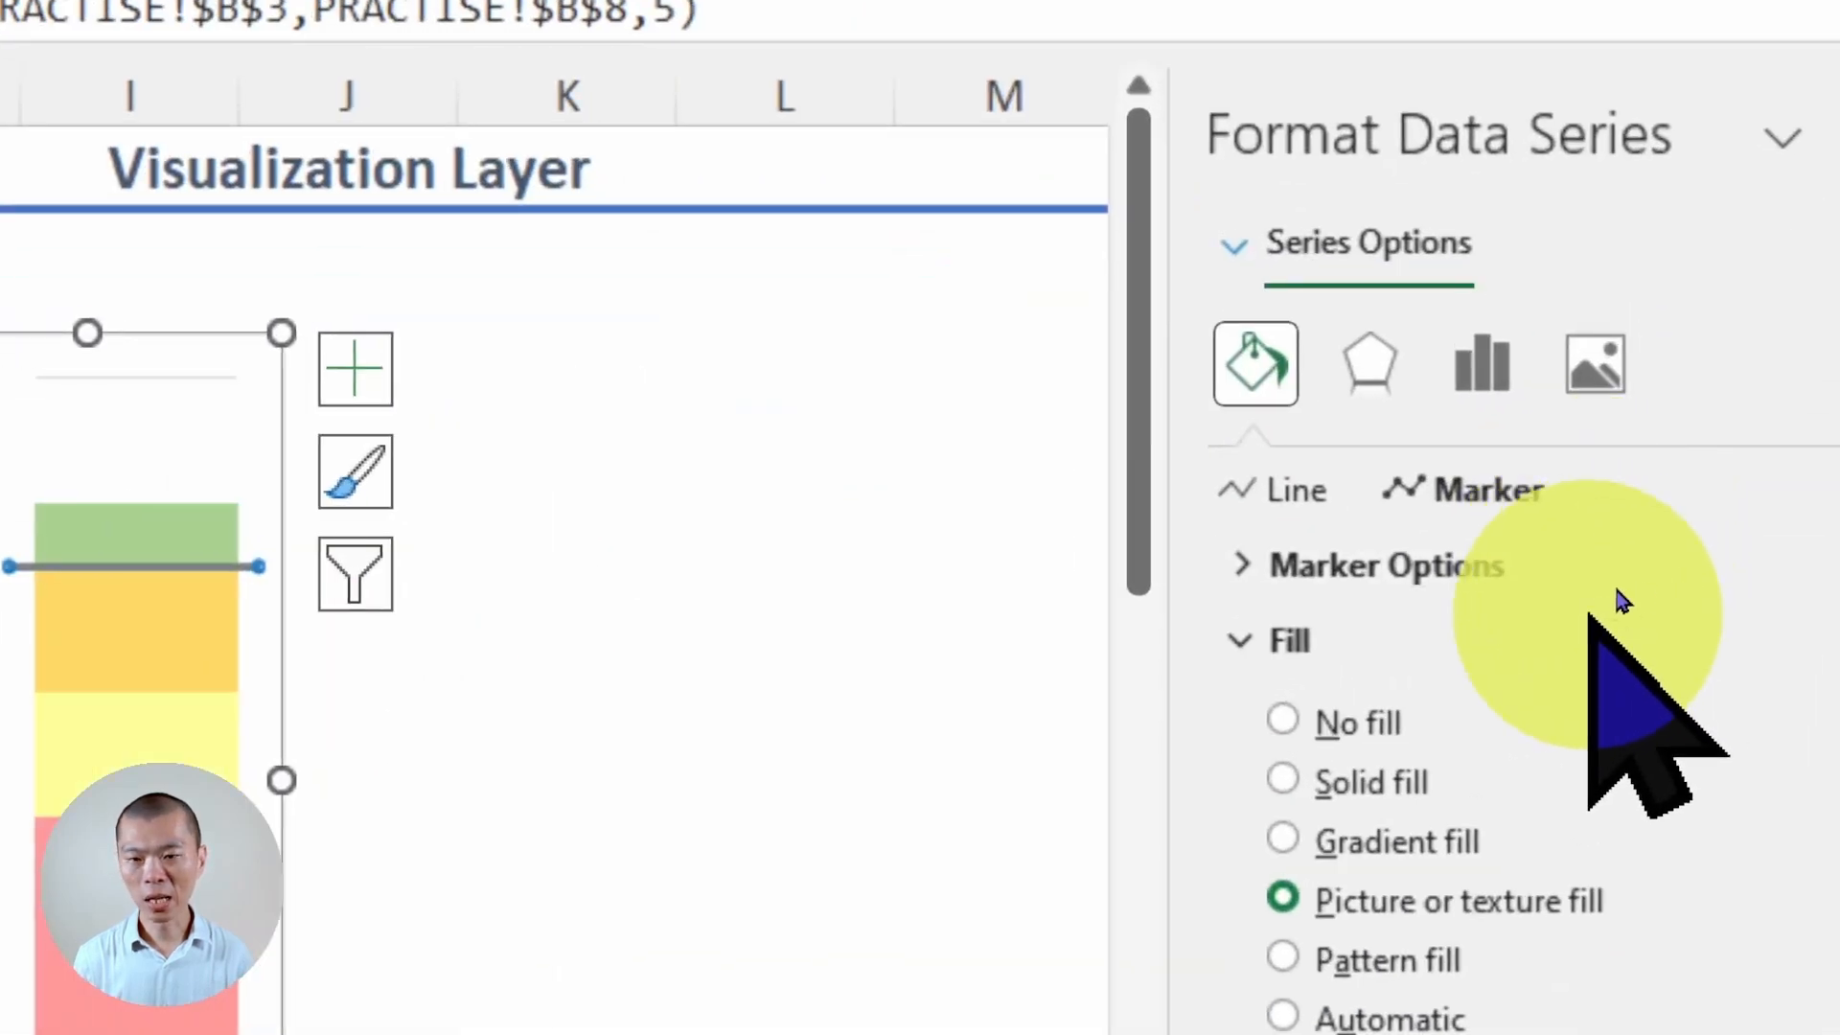
scroll(1619, 589, "down", 5)
scroll(1608, 733, "down", 5)
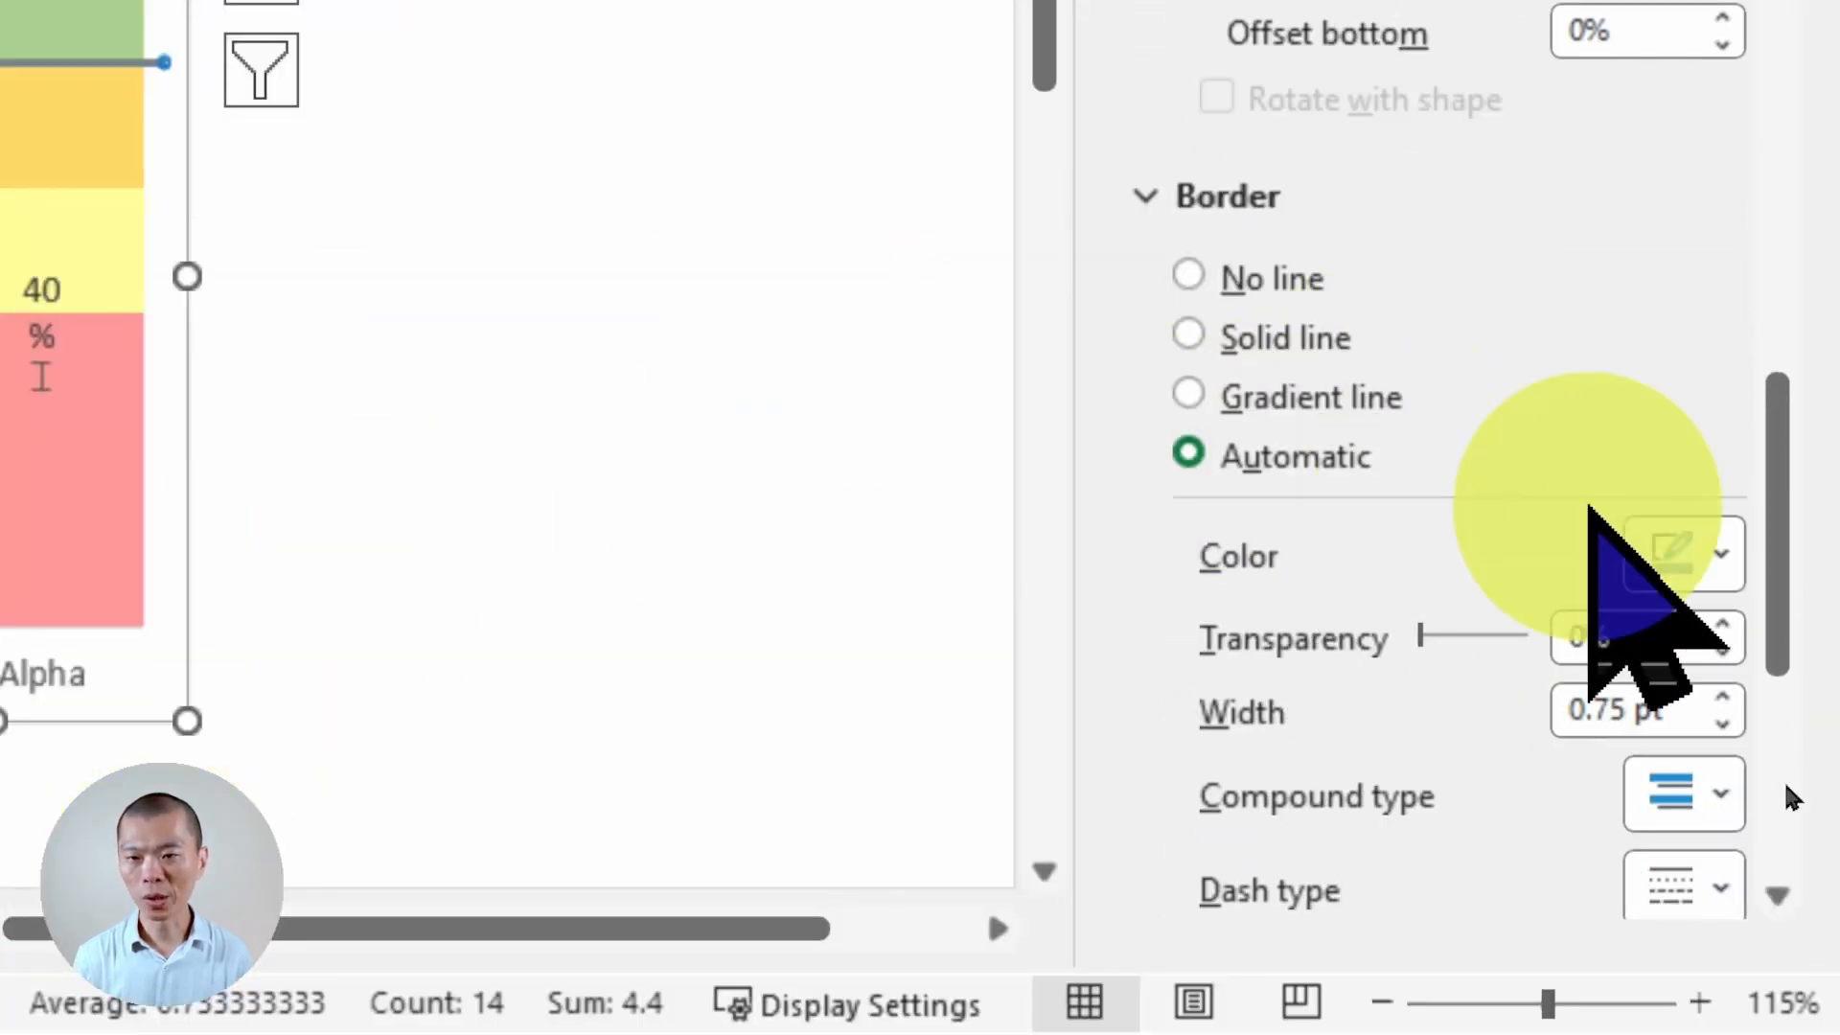
left_click(1717, 556)
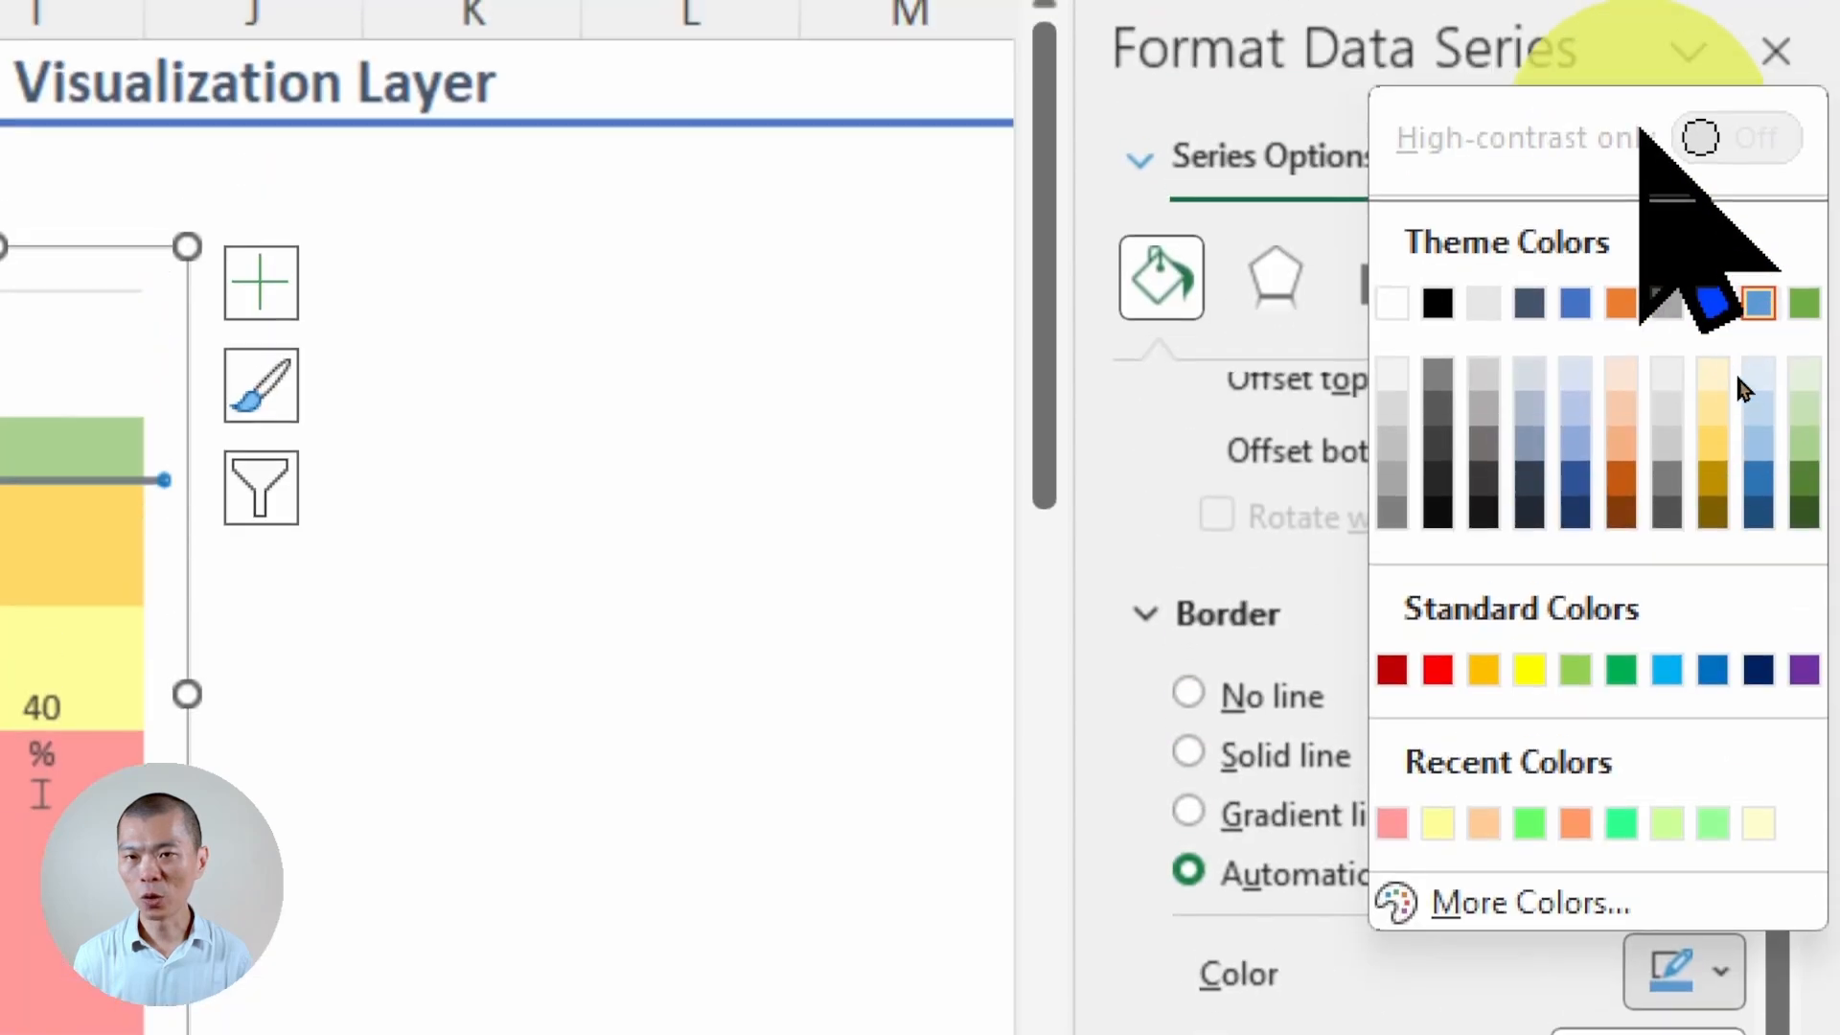
left_click(1437, 303)
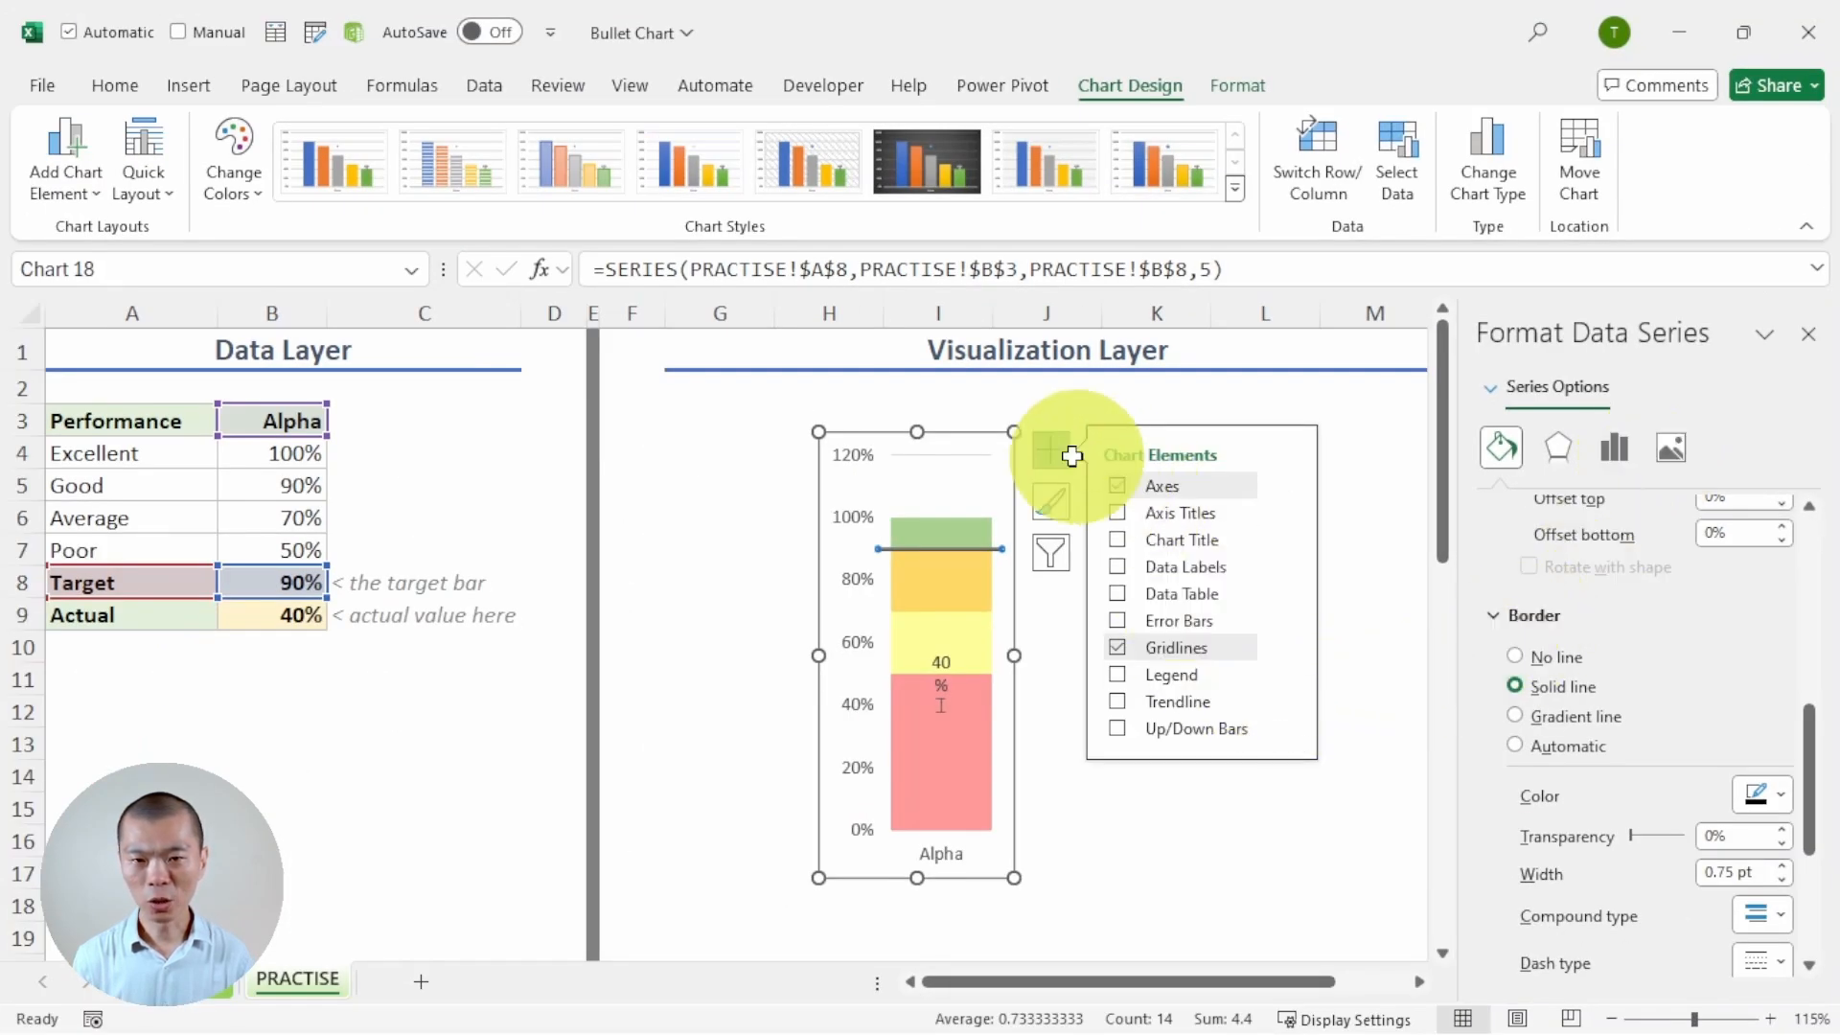
left_click(287, 288)
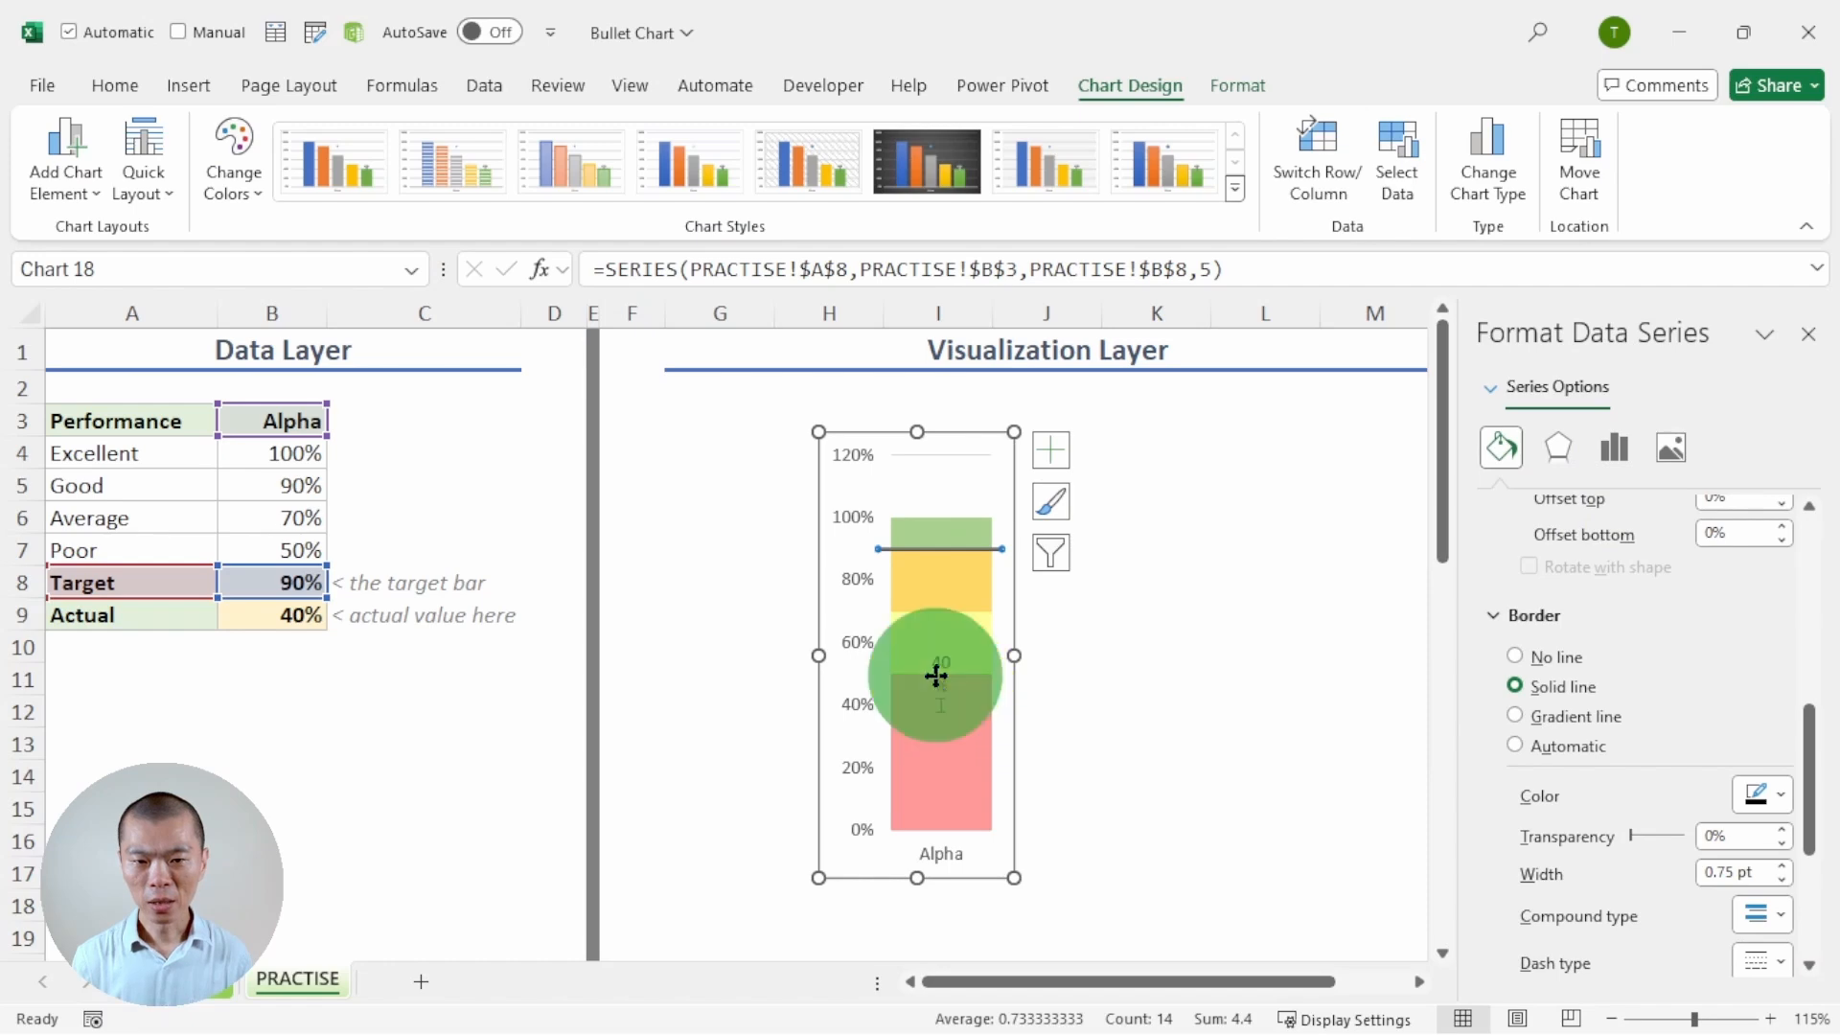
Step: Widen the Actual series' data label so its percentage fits on a single line, and shorten the label box
left_click(936, 676)
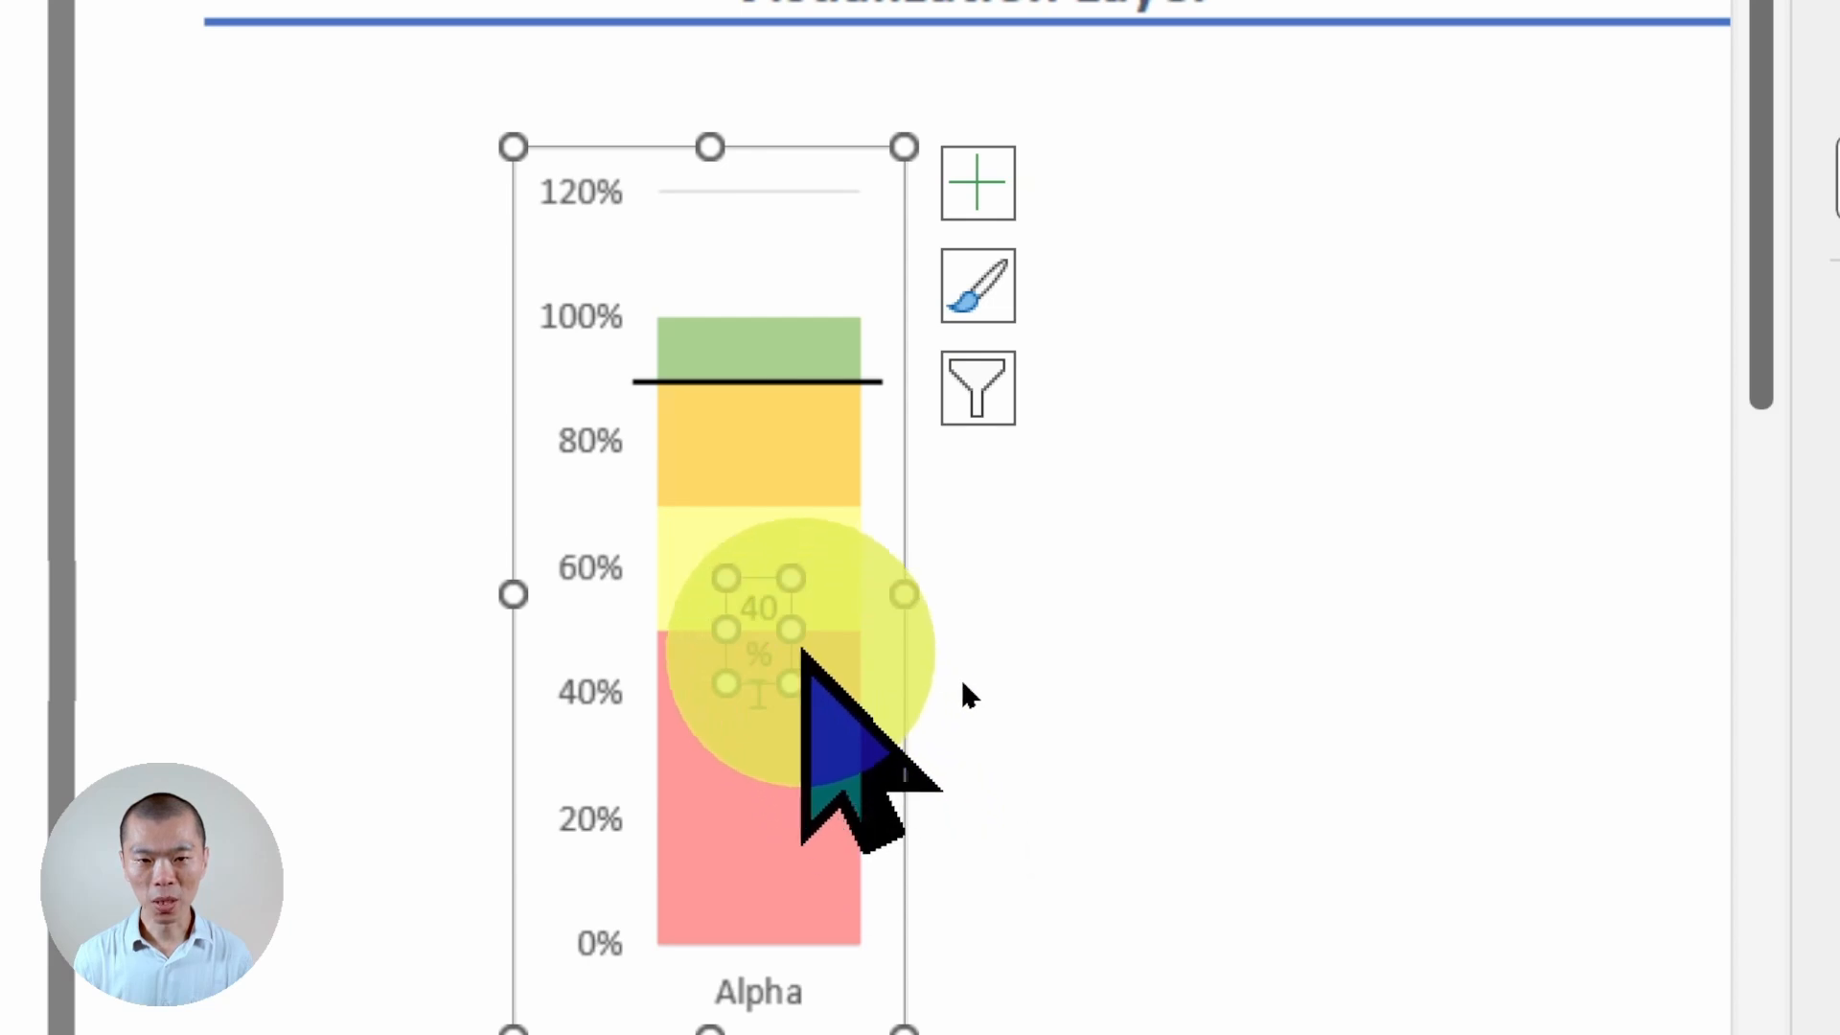
left_click_drag(796, 635, 826, 830)
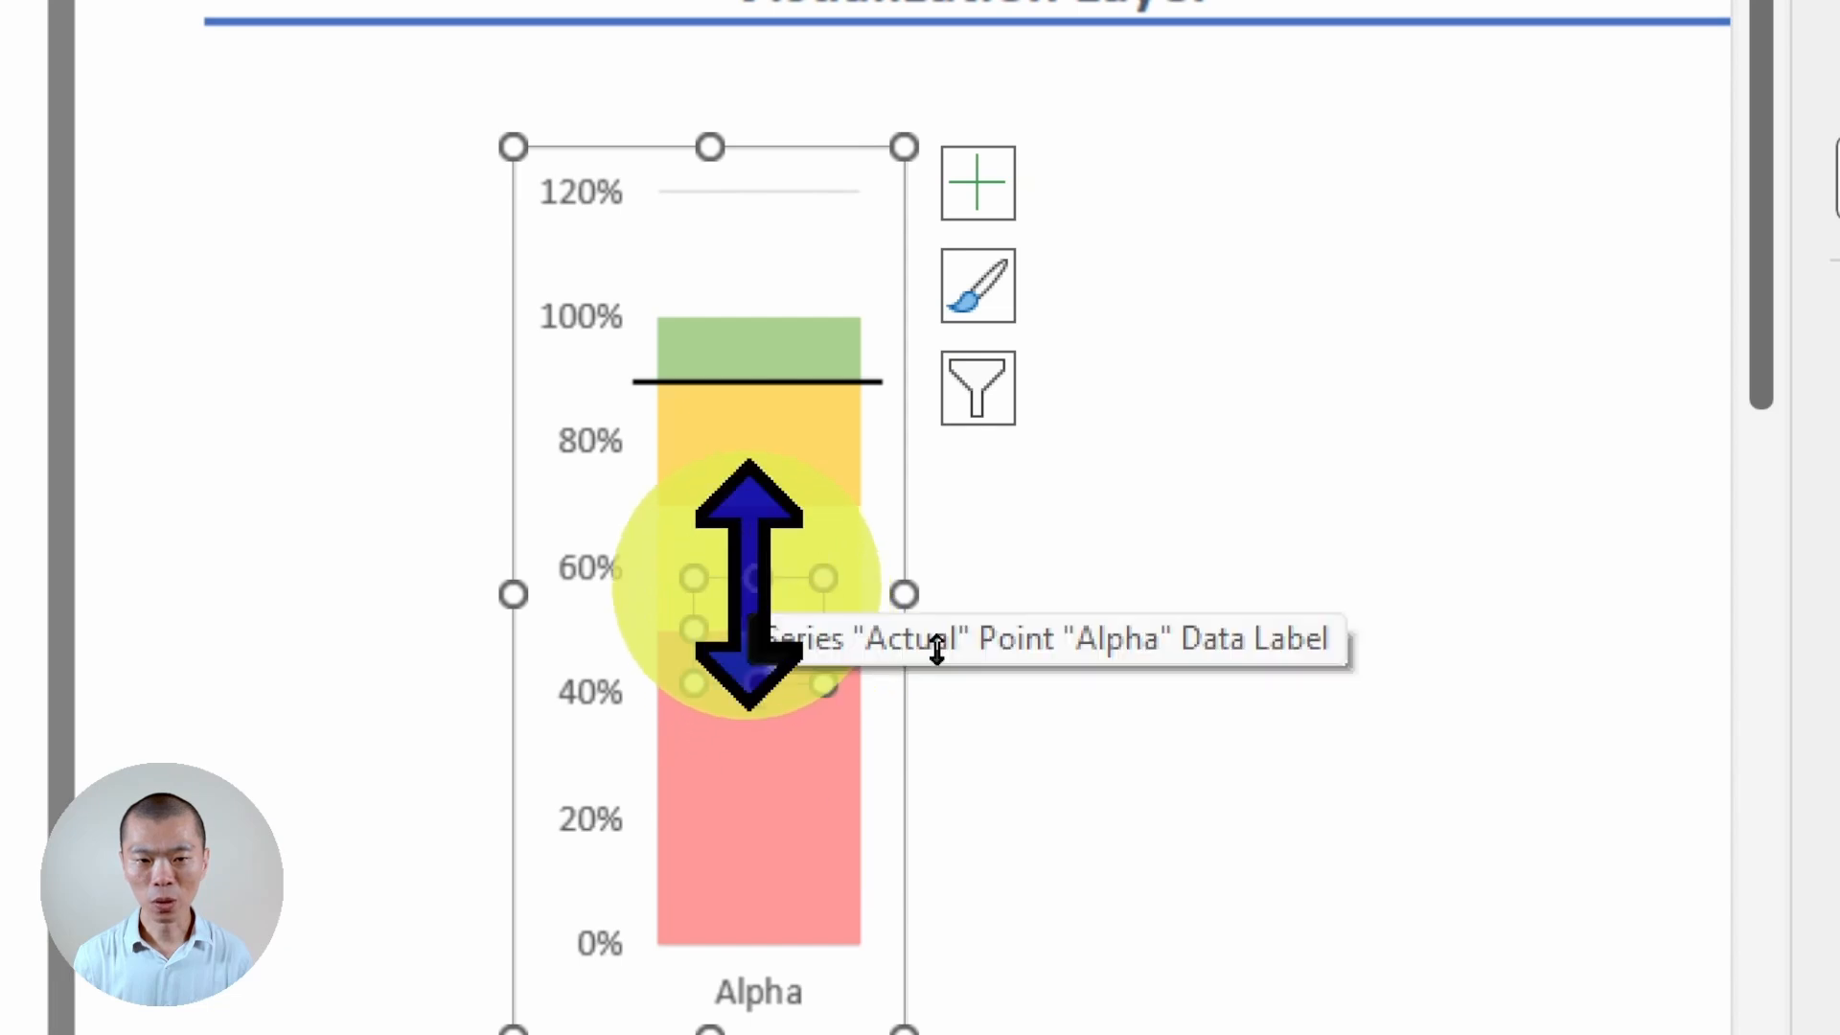
left_click_drag(755, 609, 754, 608)
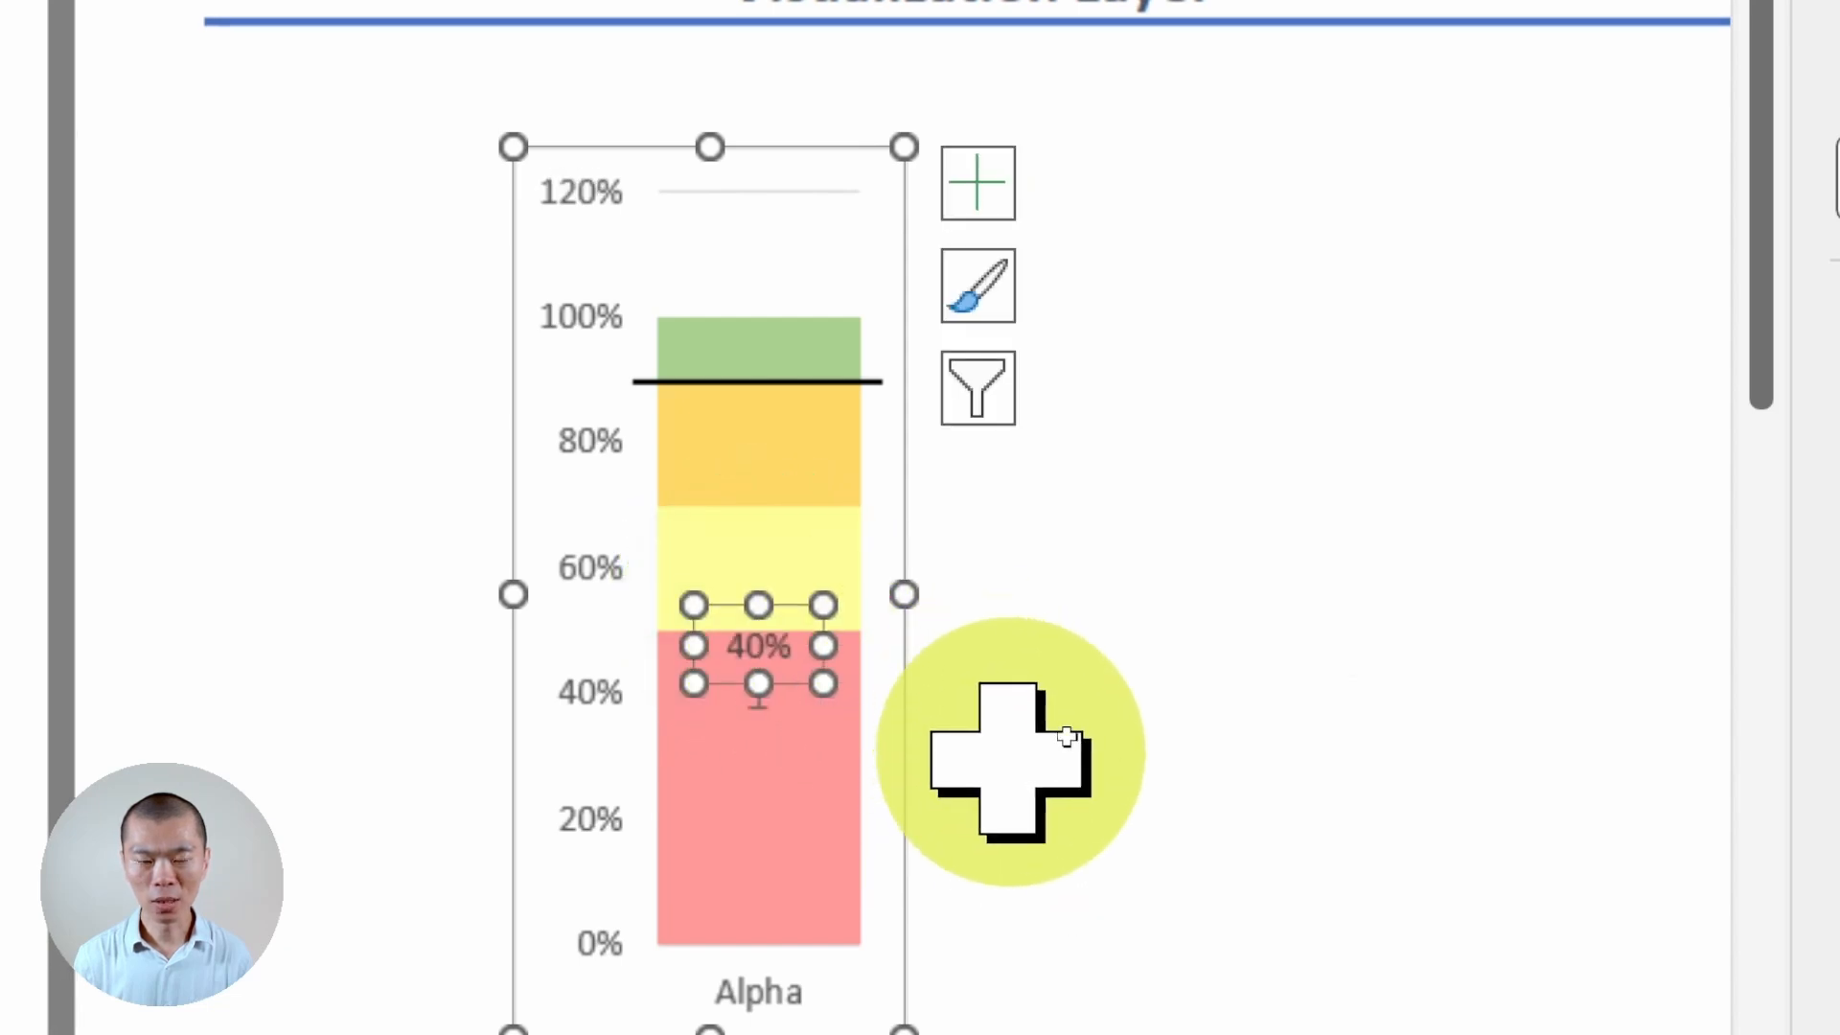
left_click(1100, 703)
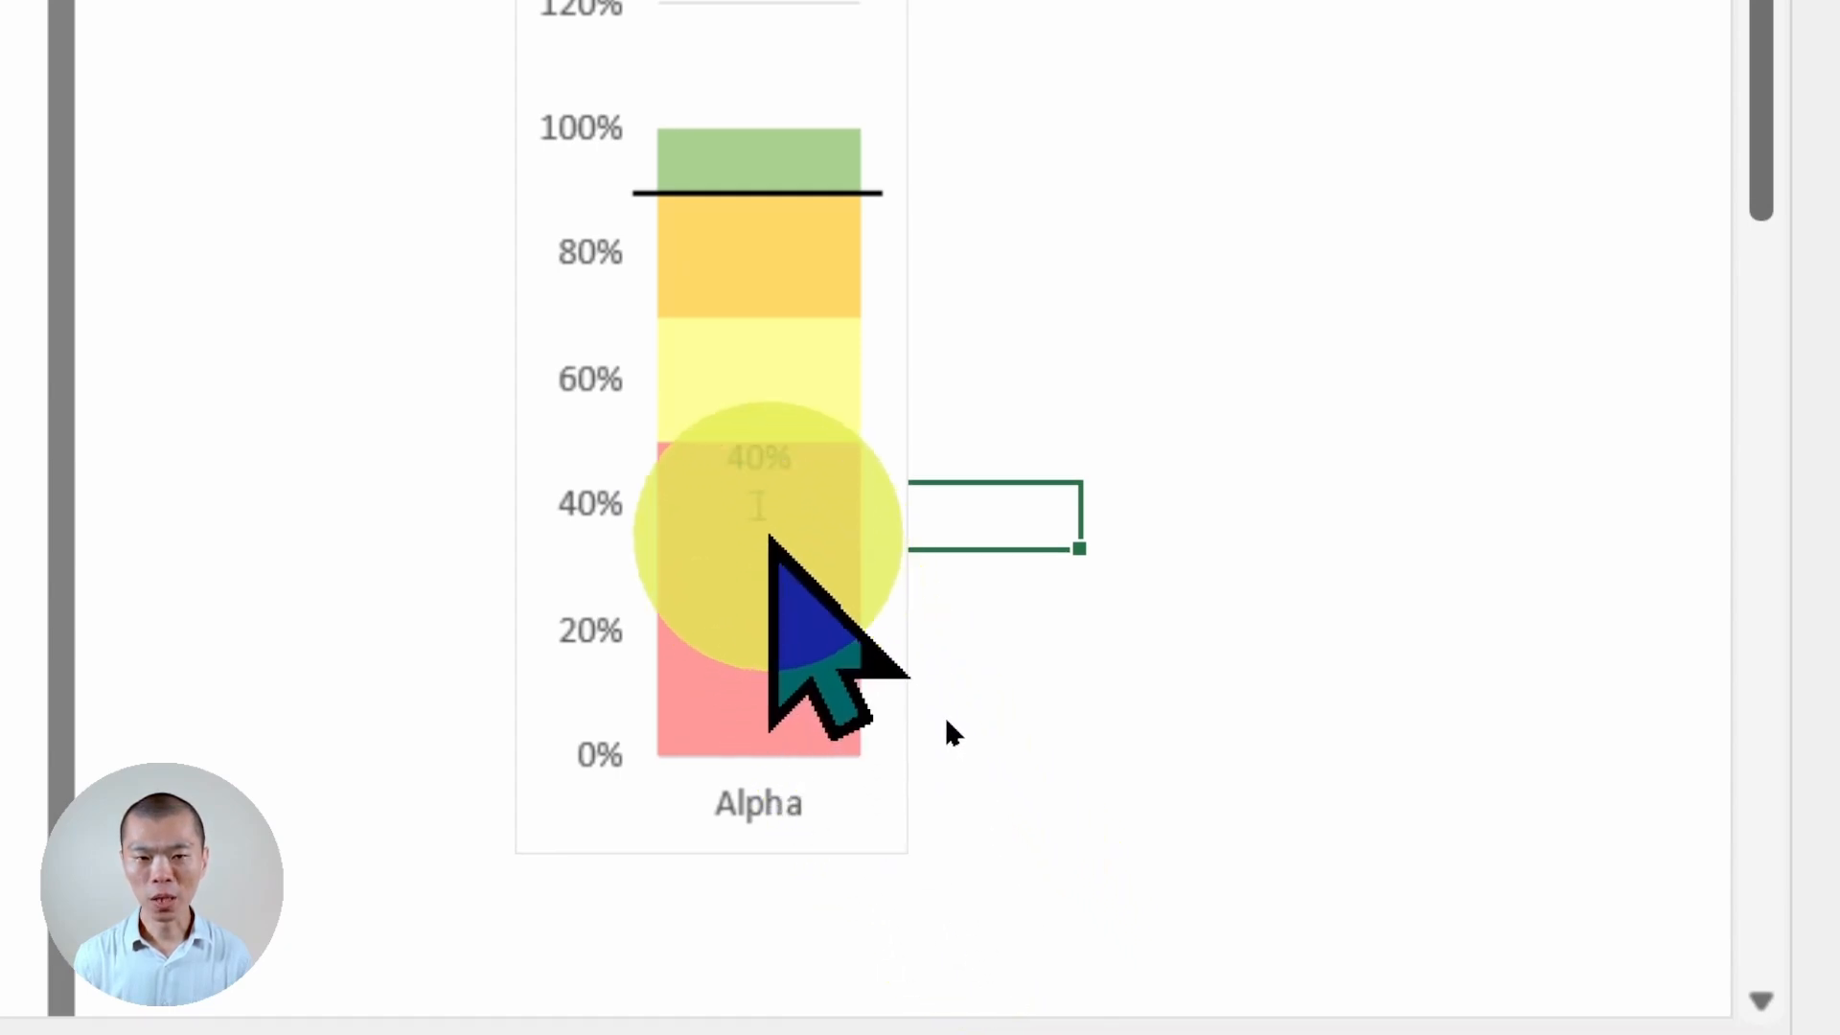
Step: Add error bars to the Actual series and set the vertical error bar direction to Minus
left_click(755, 517)
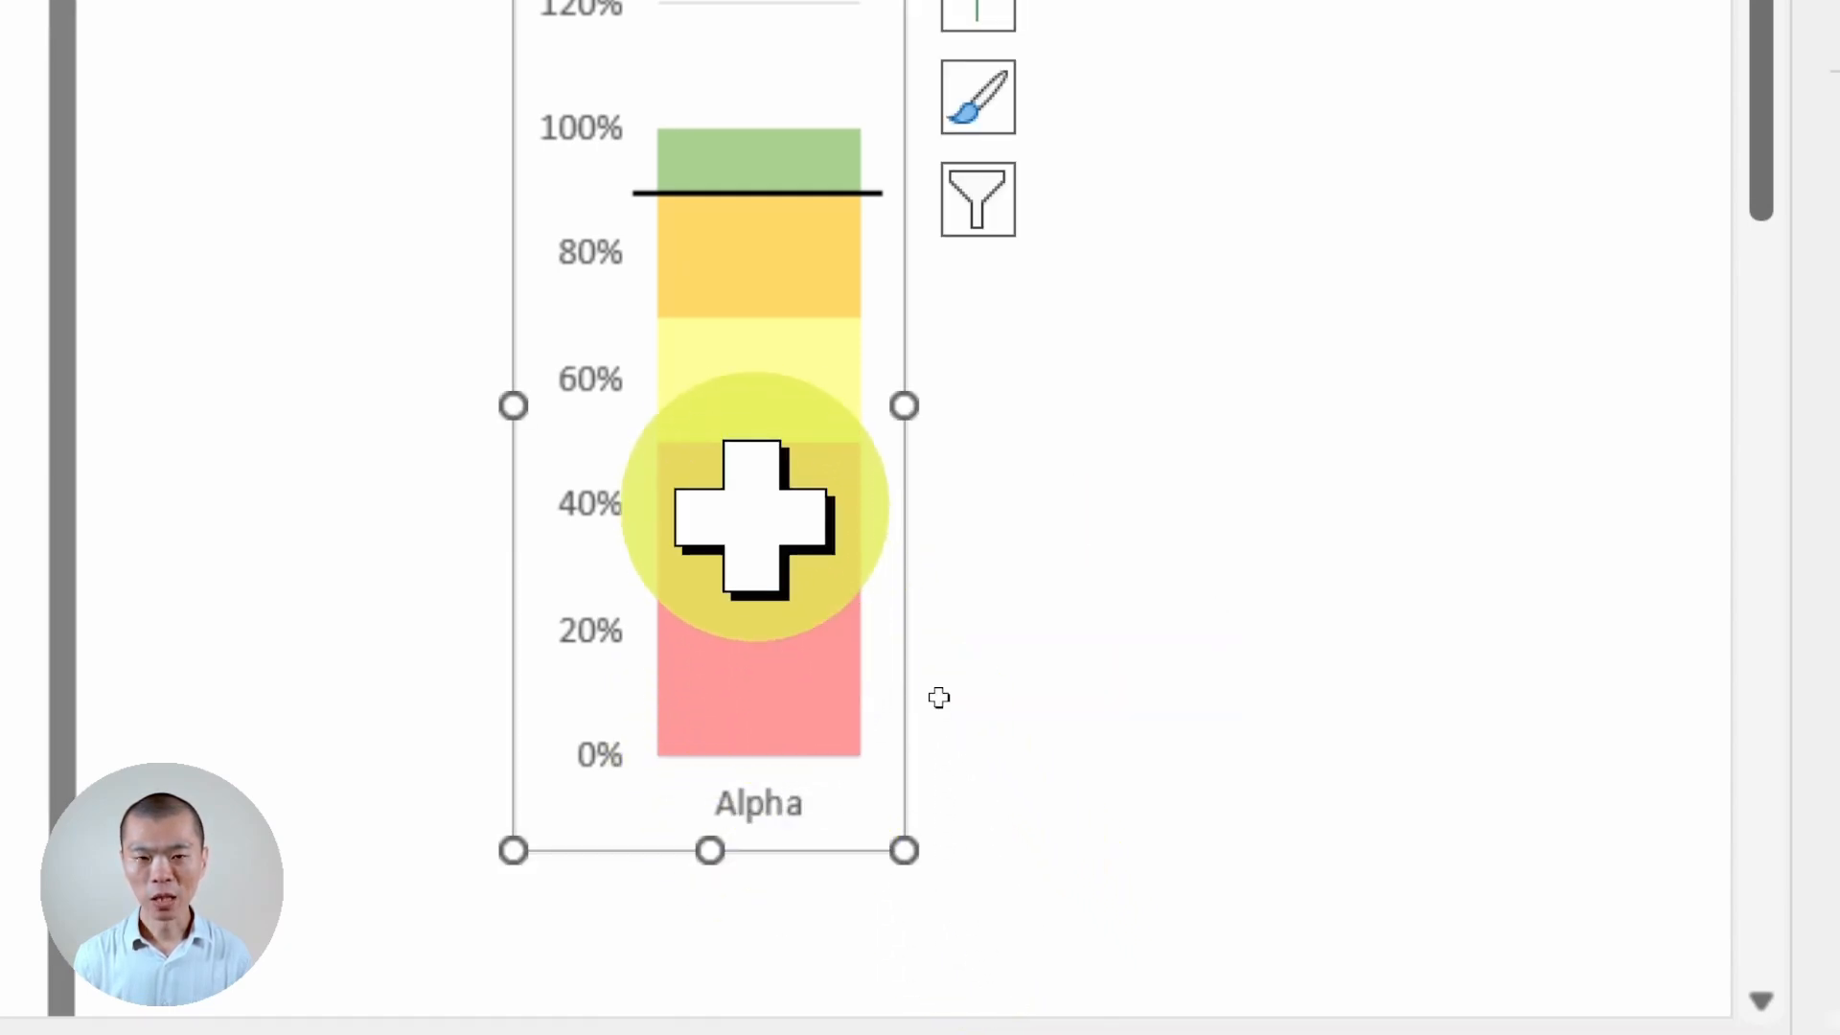
left_click(978, 11)
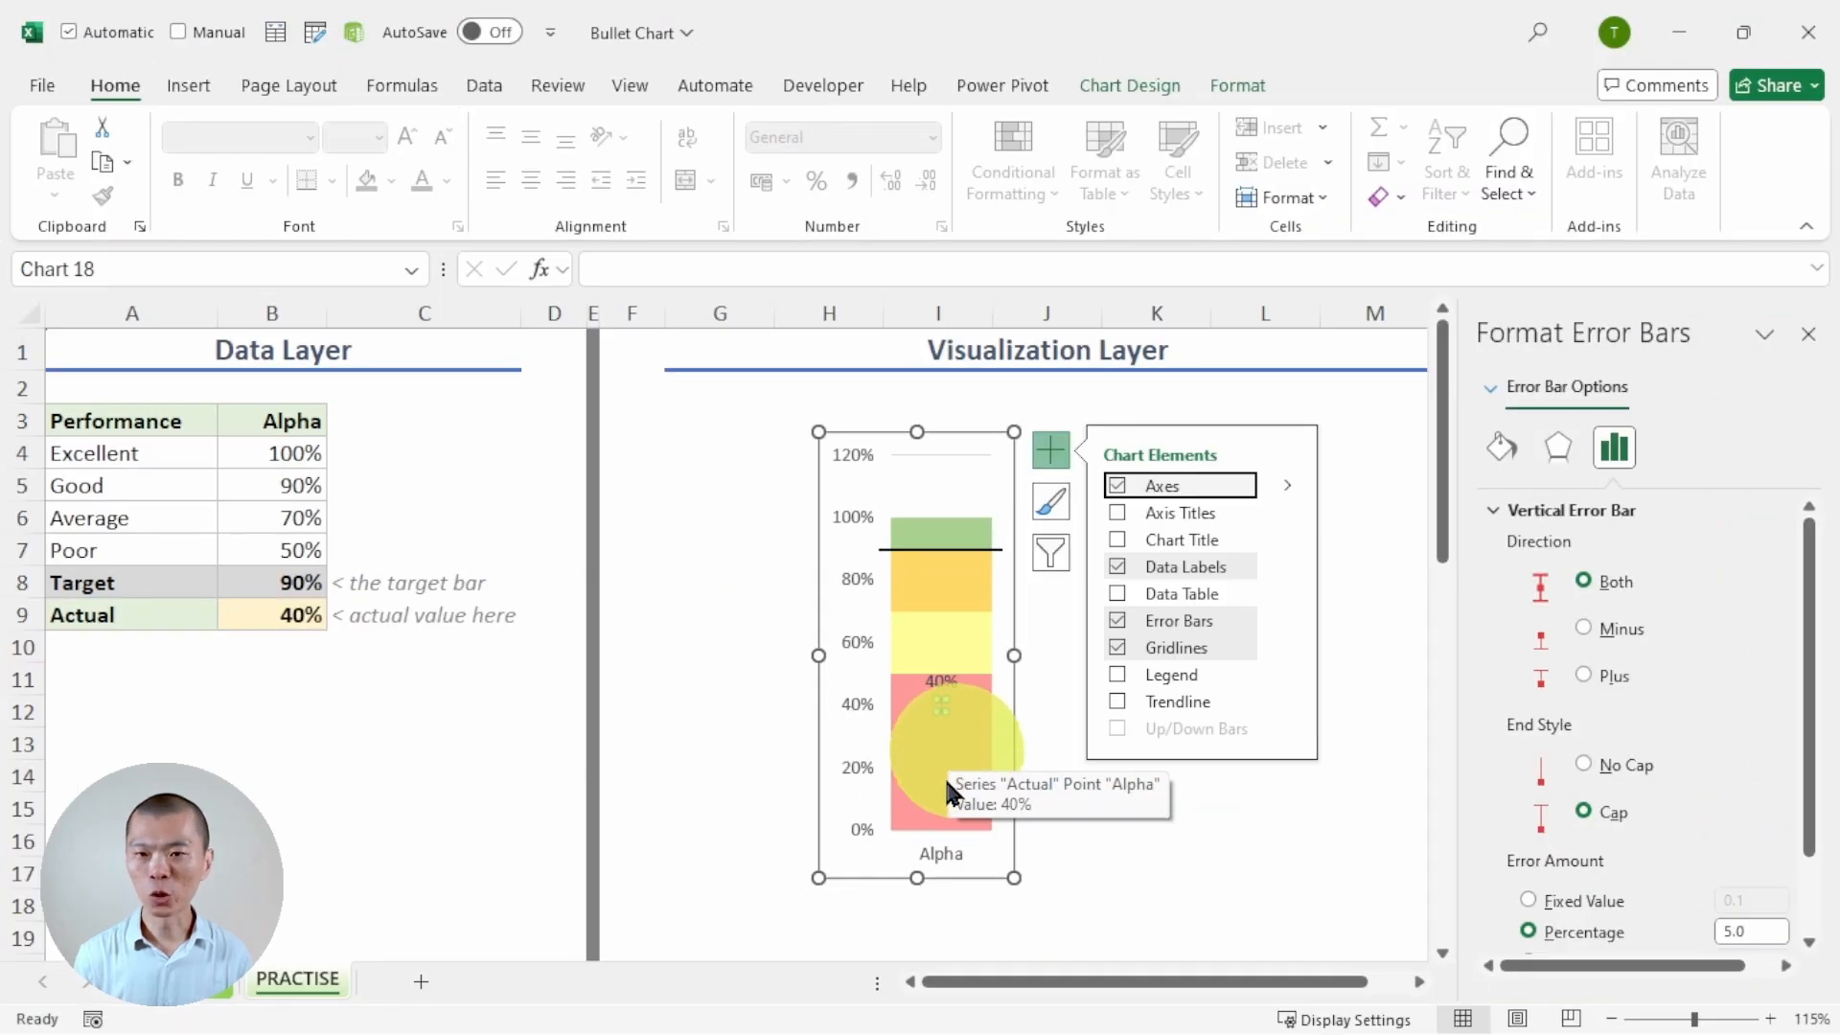
left_click(1505, 458)
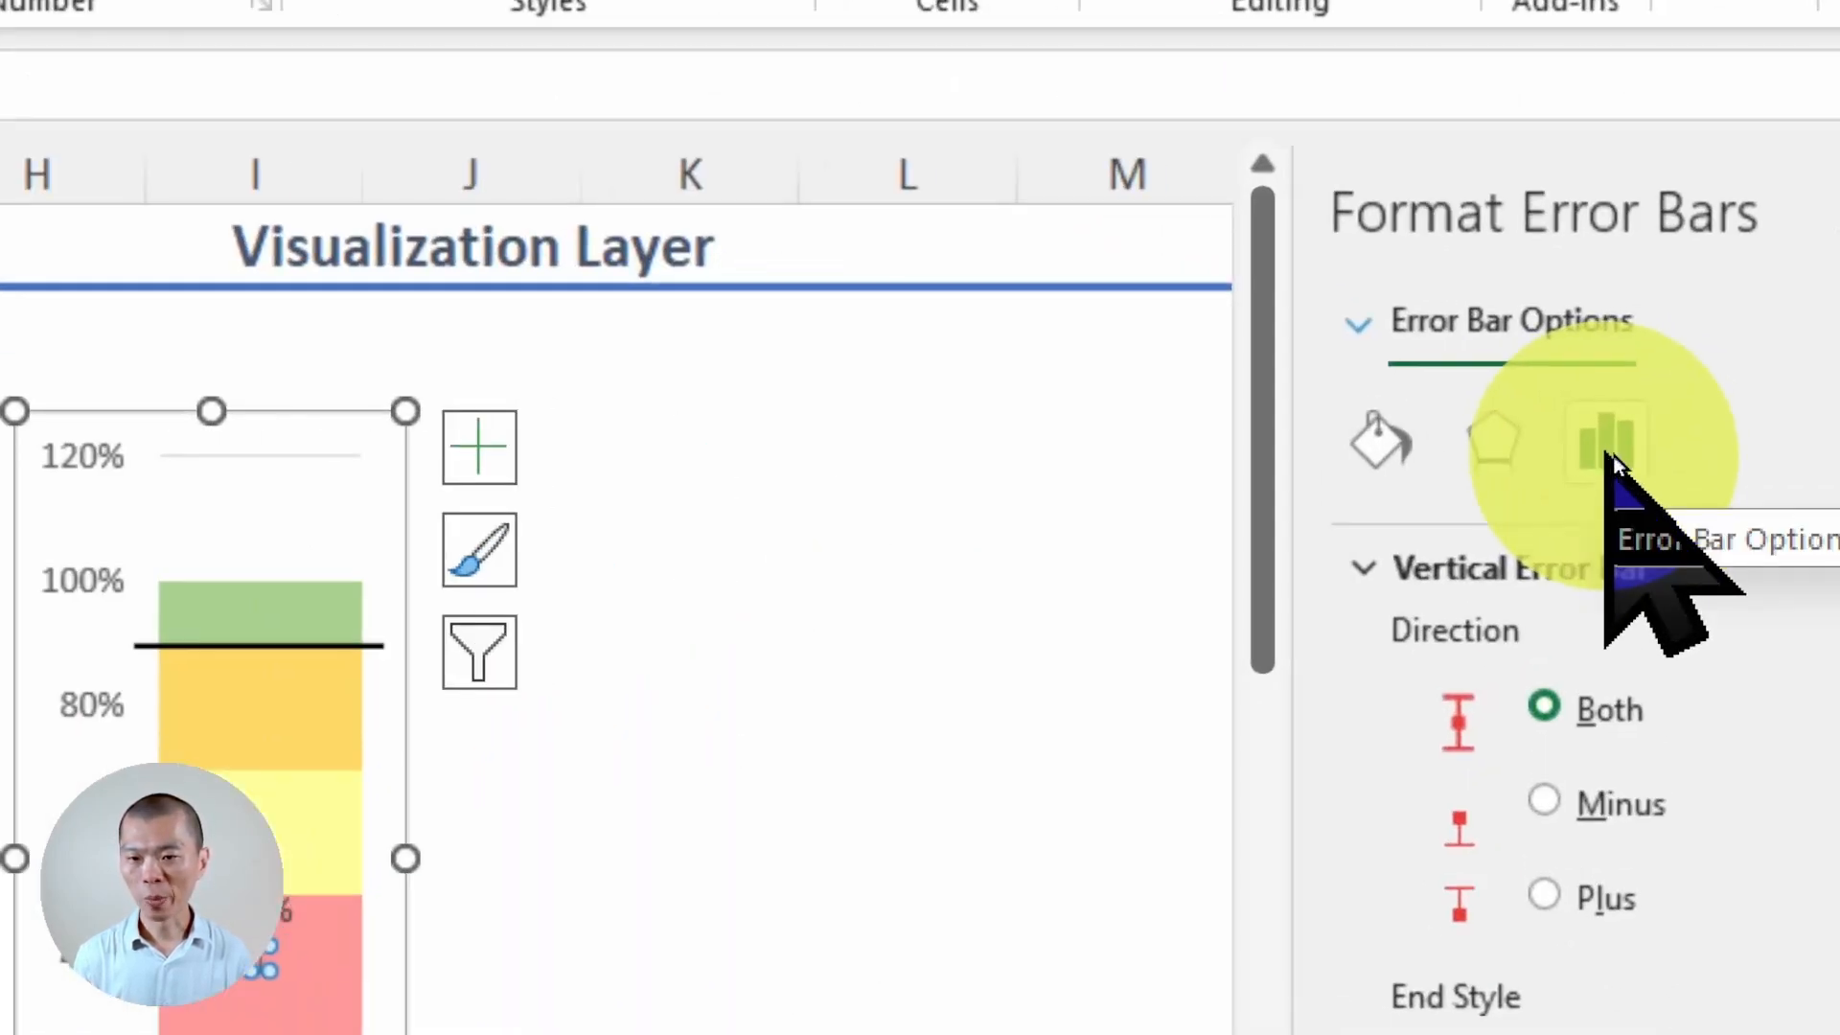
left_click(1544, 800)
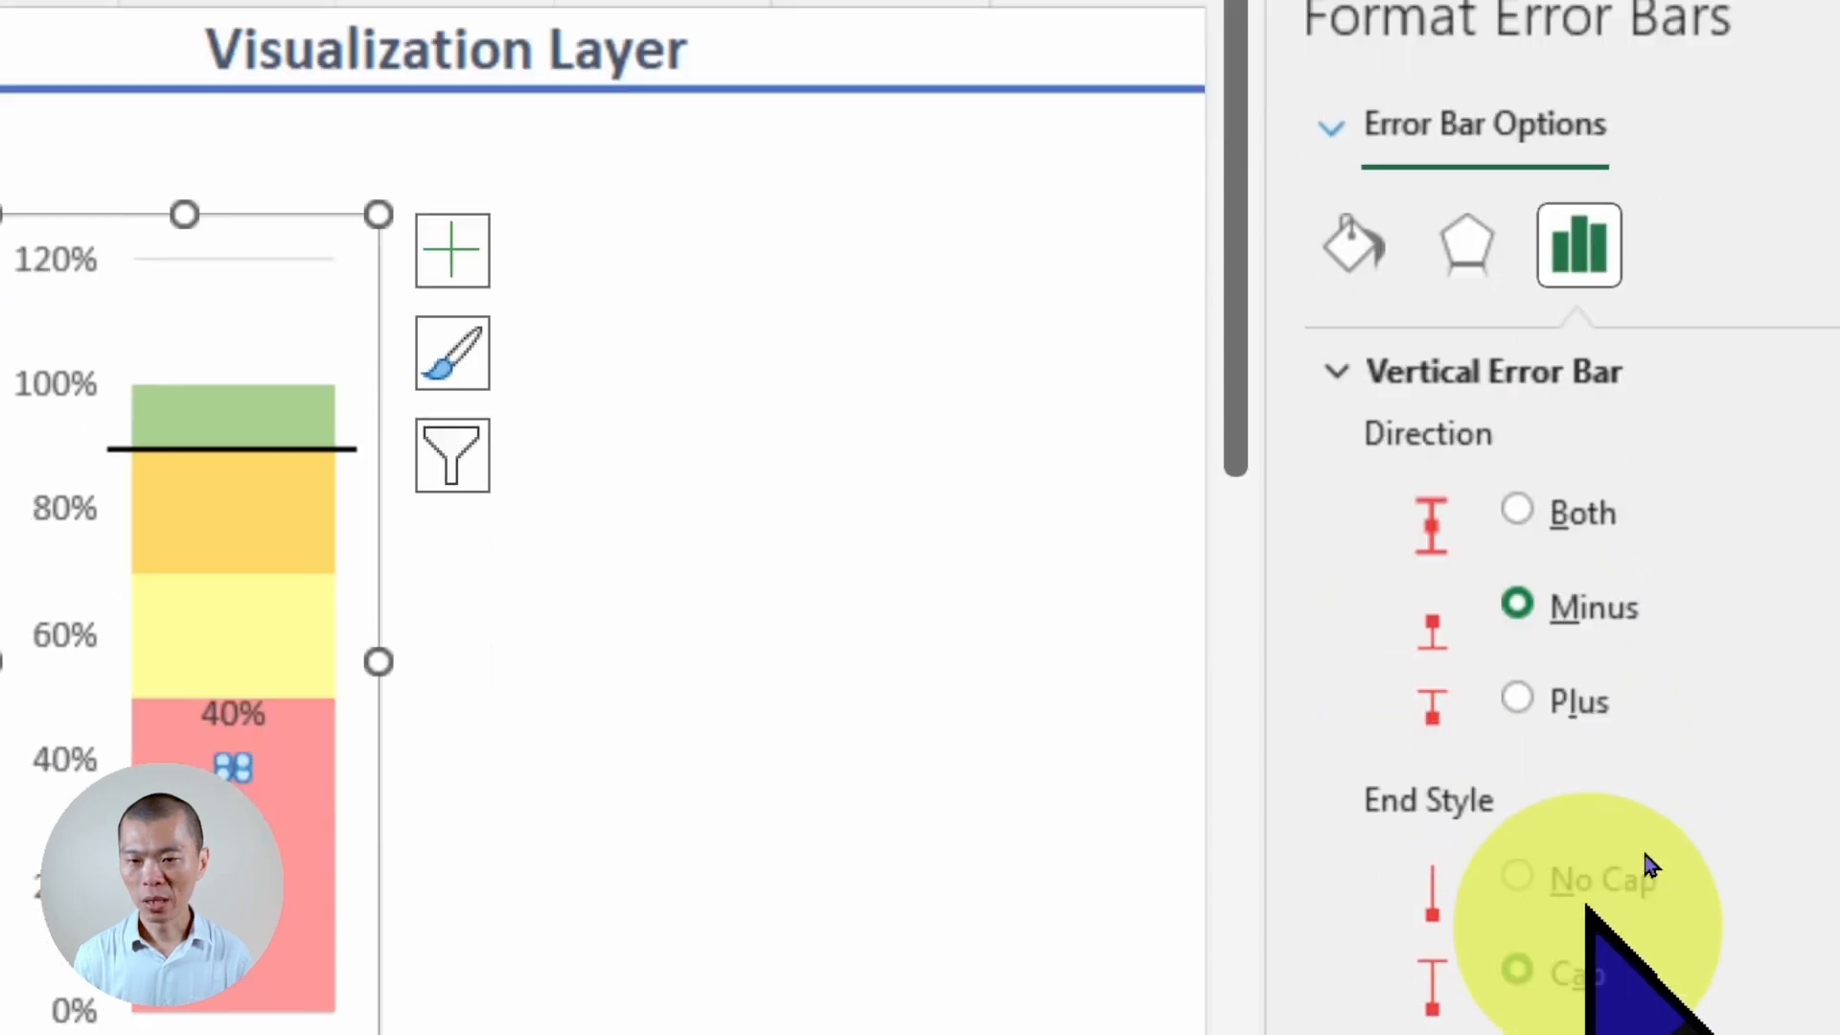
Step: Set the Actual error bar's end style to No Cap and its percentage amount so it reaches down to 0%
left_click(1415, 517)
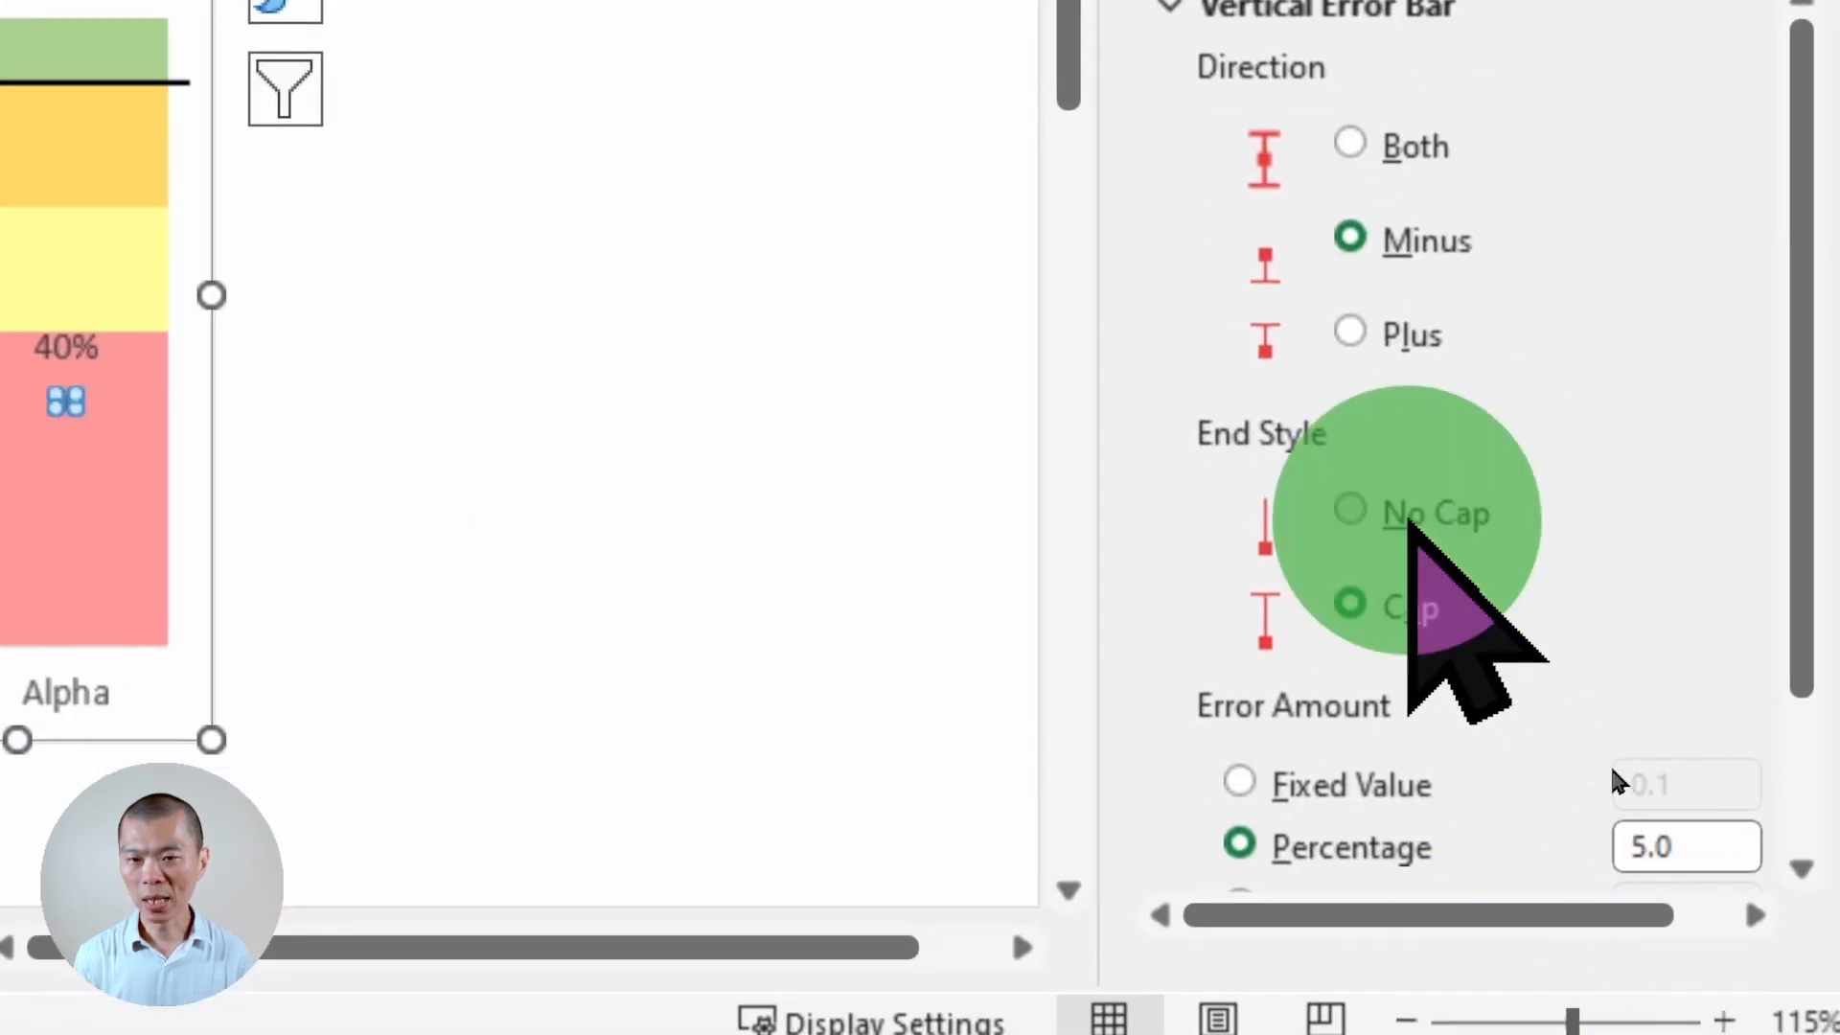
double_click(1658, 851)
type("10")
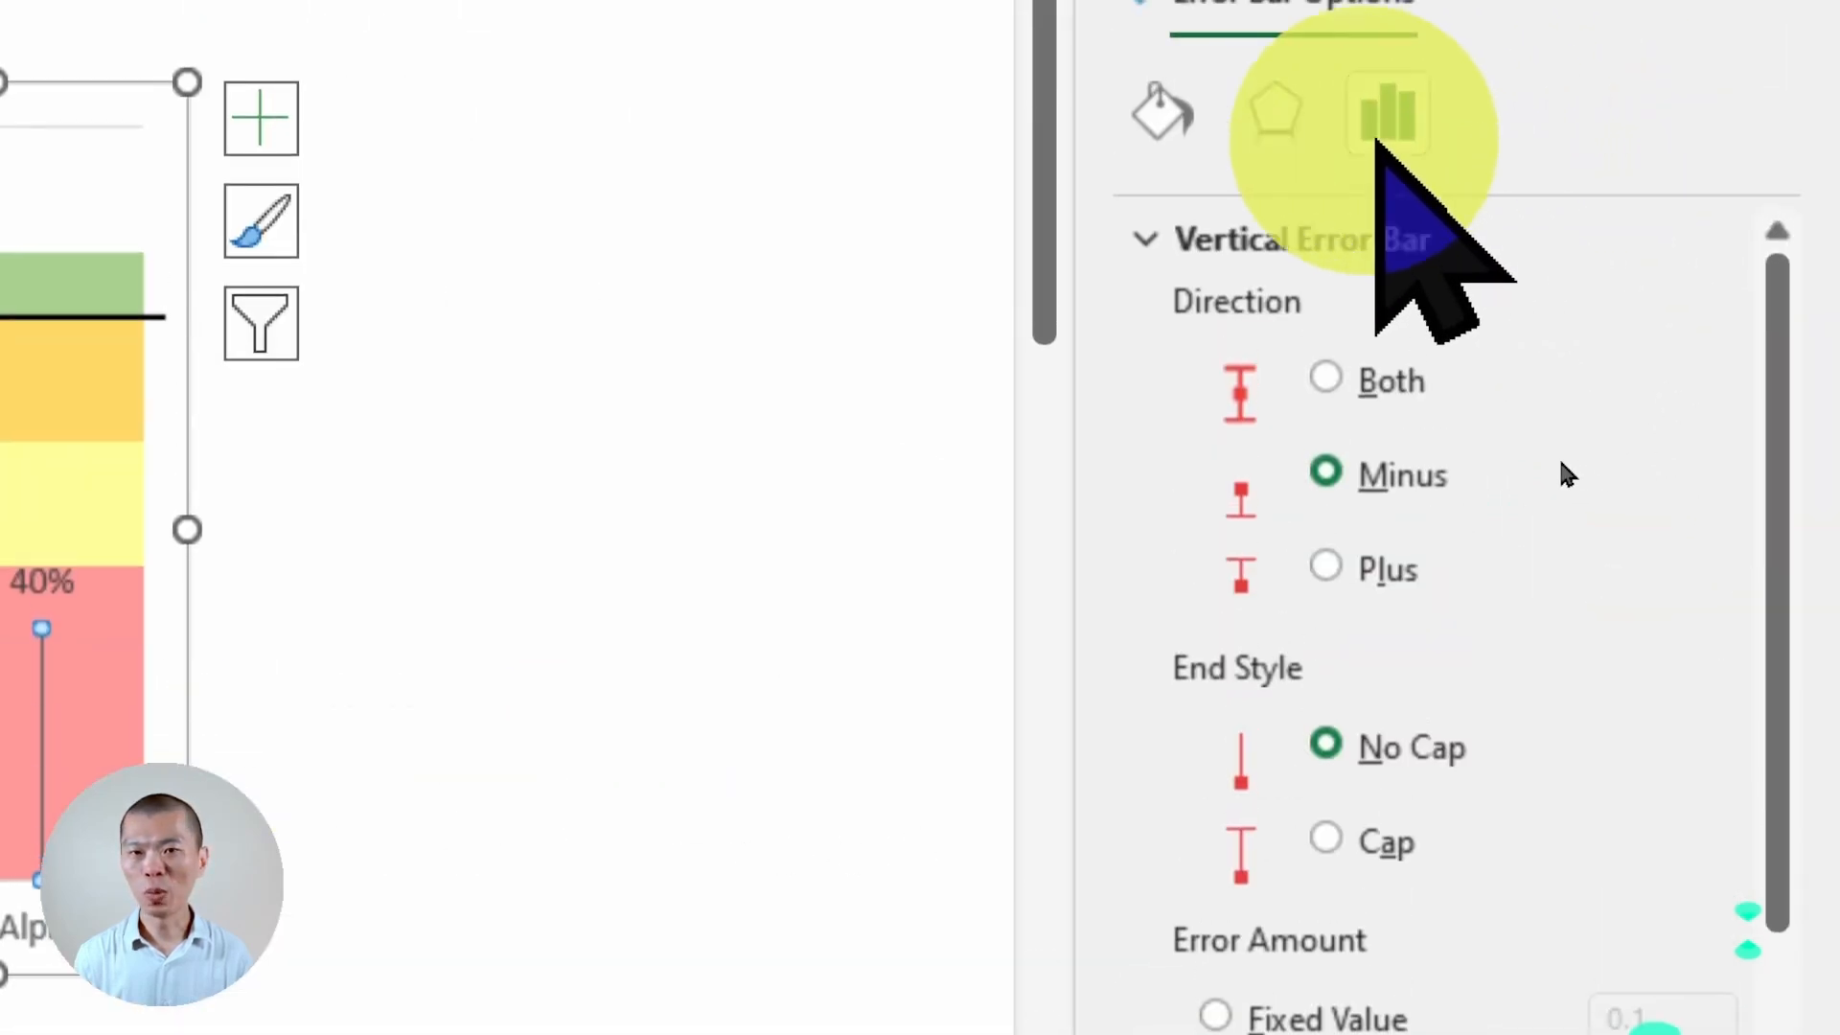
Step: Give the Actual error bar a 10 pt black line, close its formatting, and shift the chart slightly sideways
left_click(1161, 135)
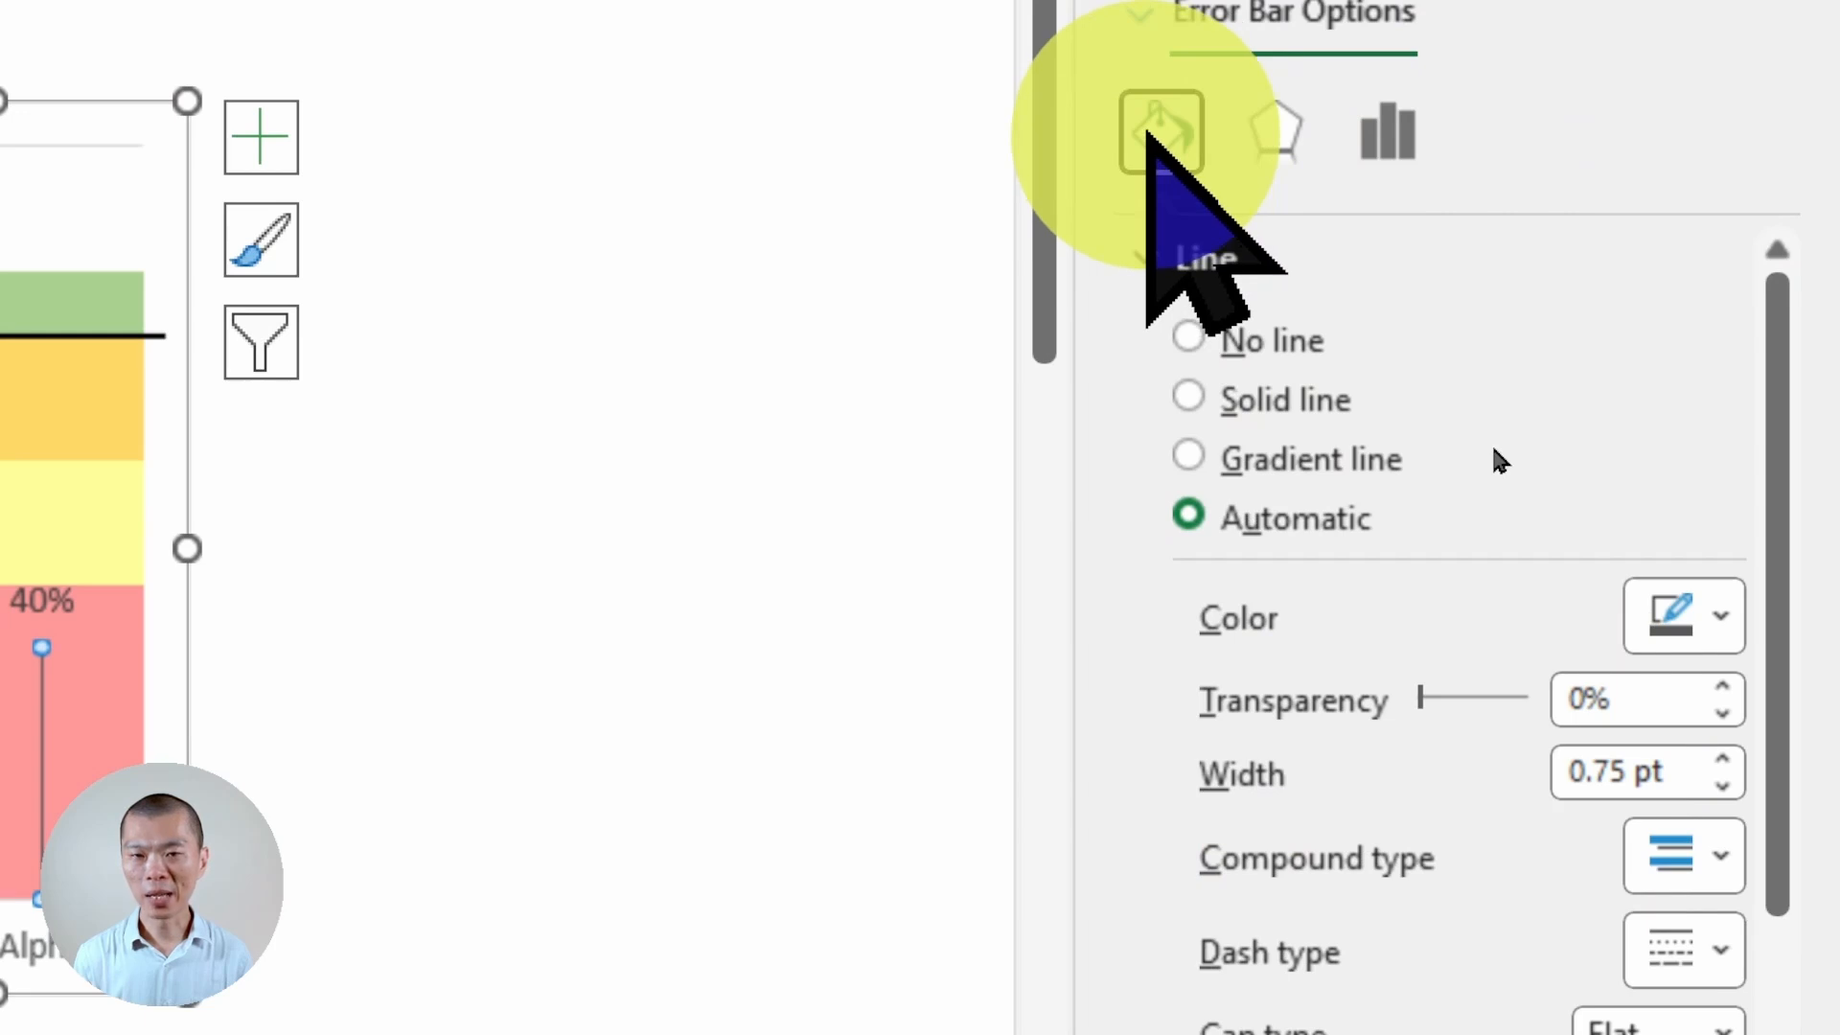
triple_click(1700, 770)
type("10")
key("Return")
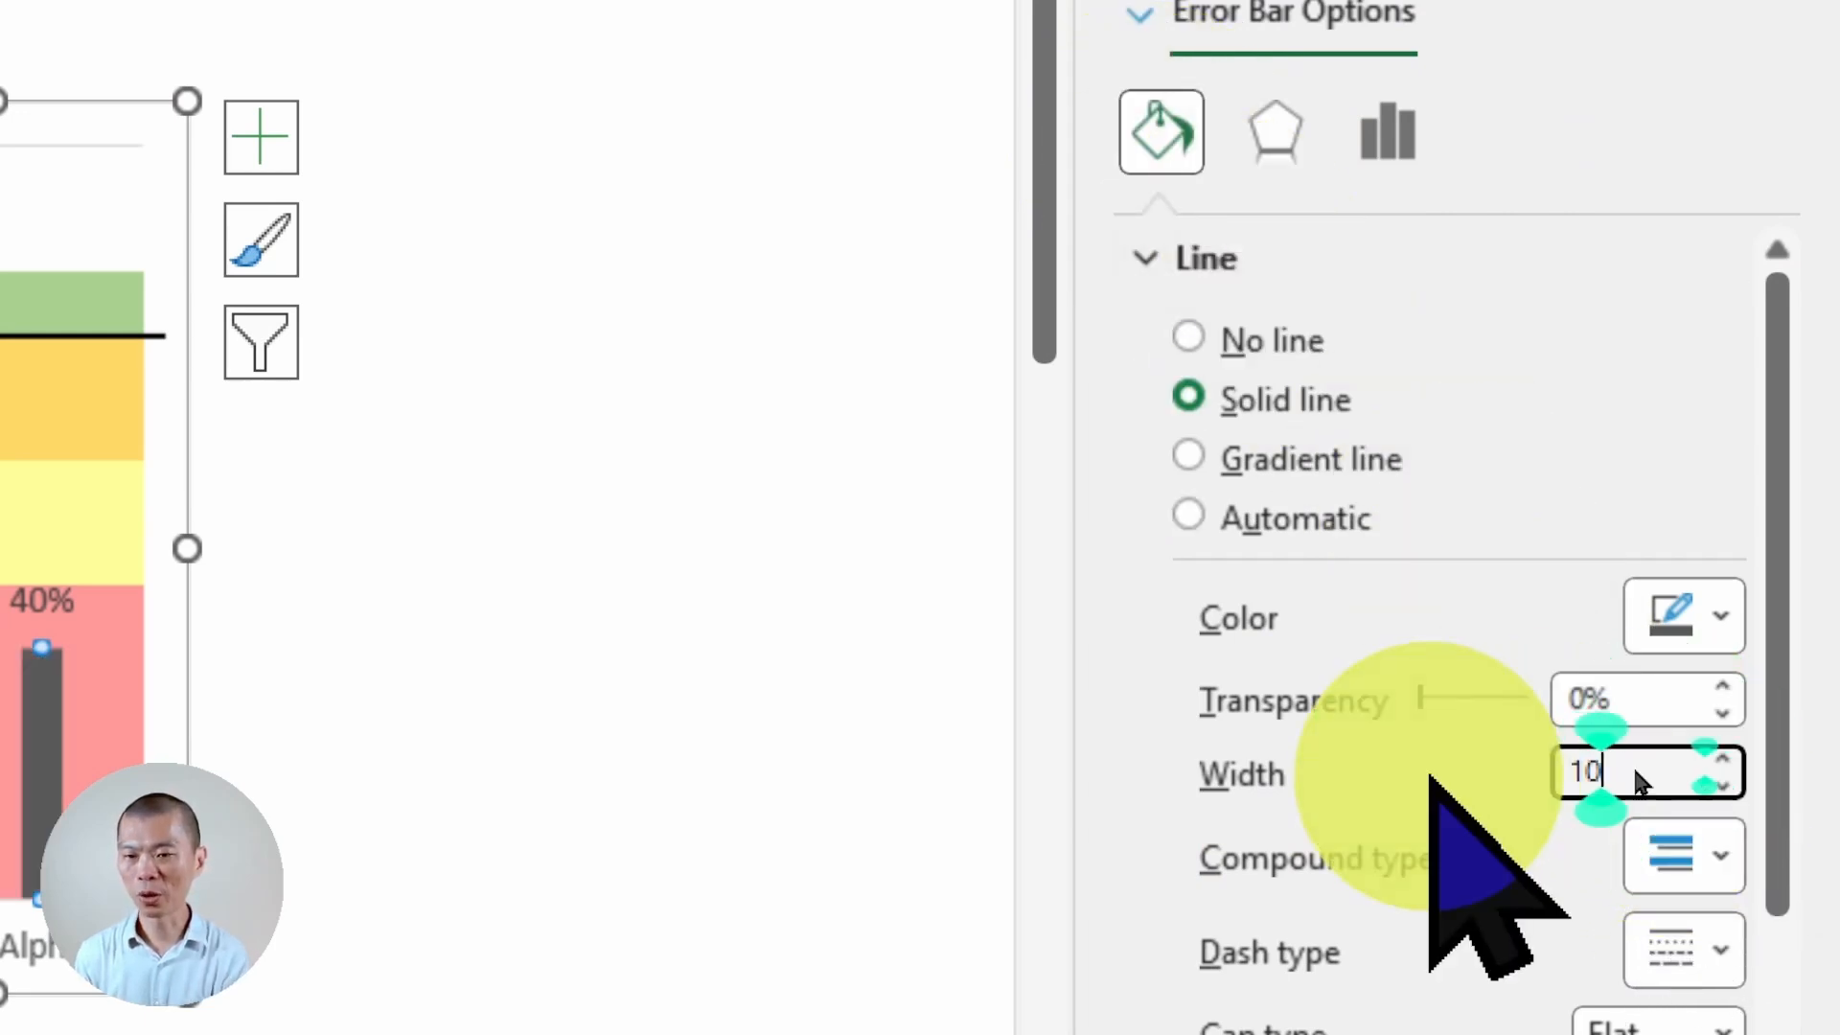
left_click(1673, 613)
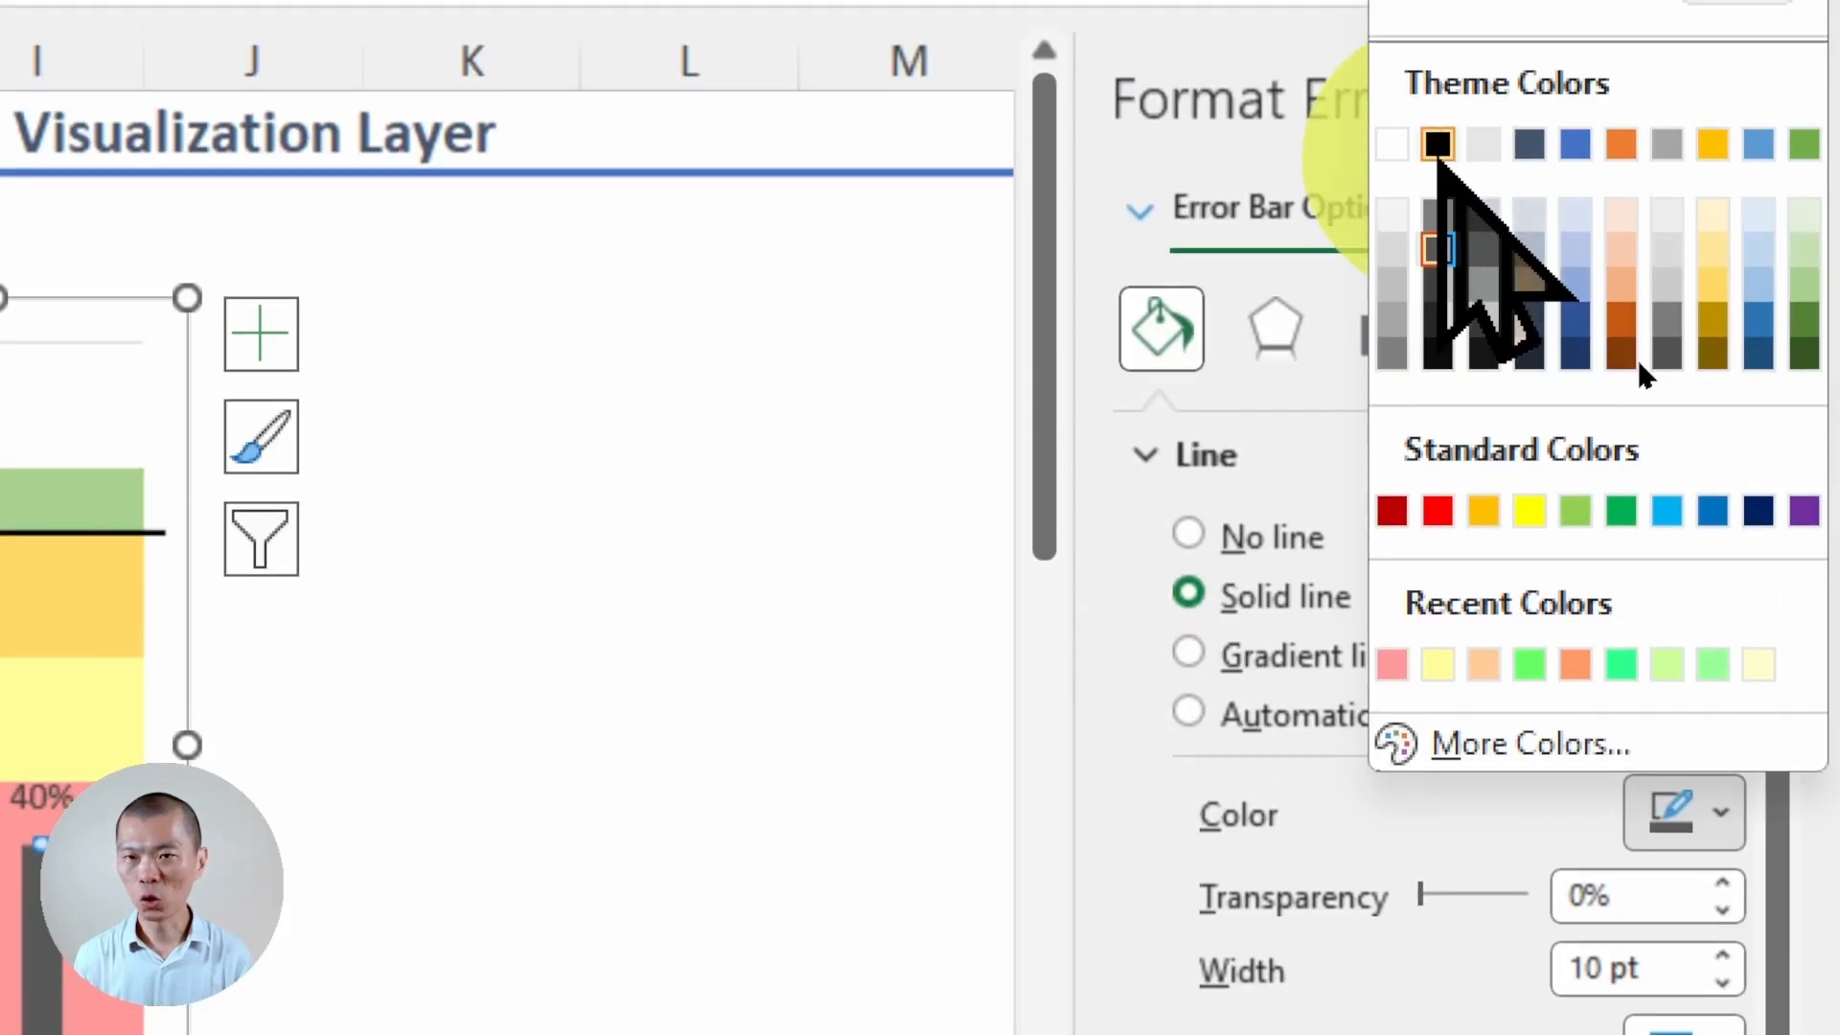
left_click(1437, 146)
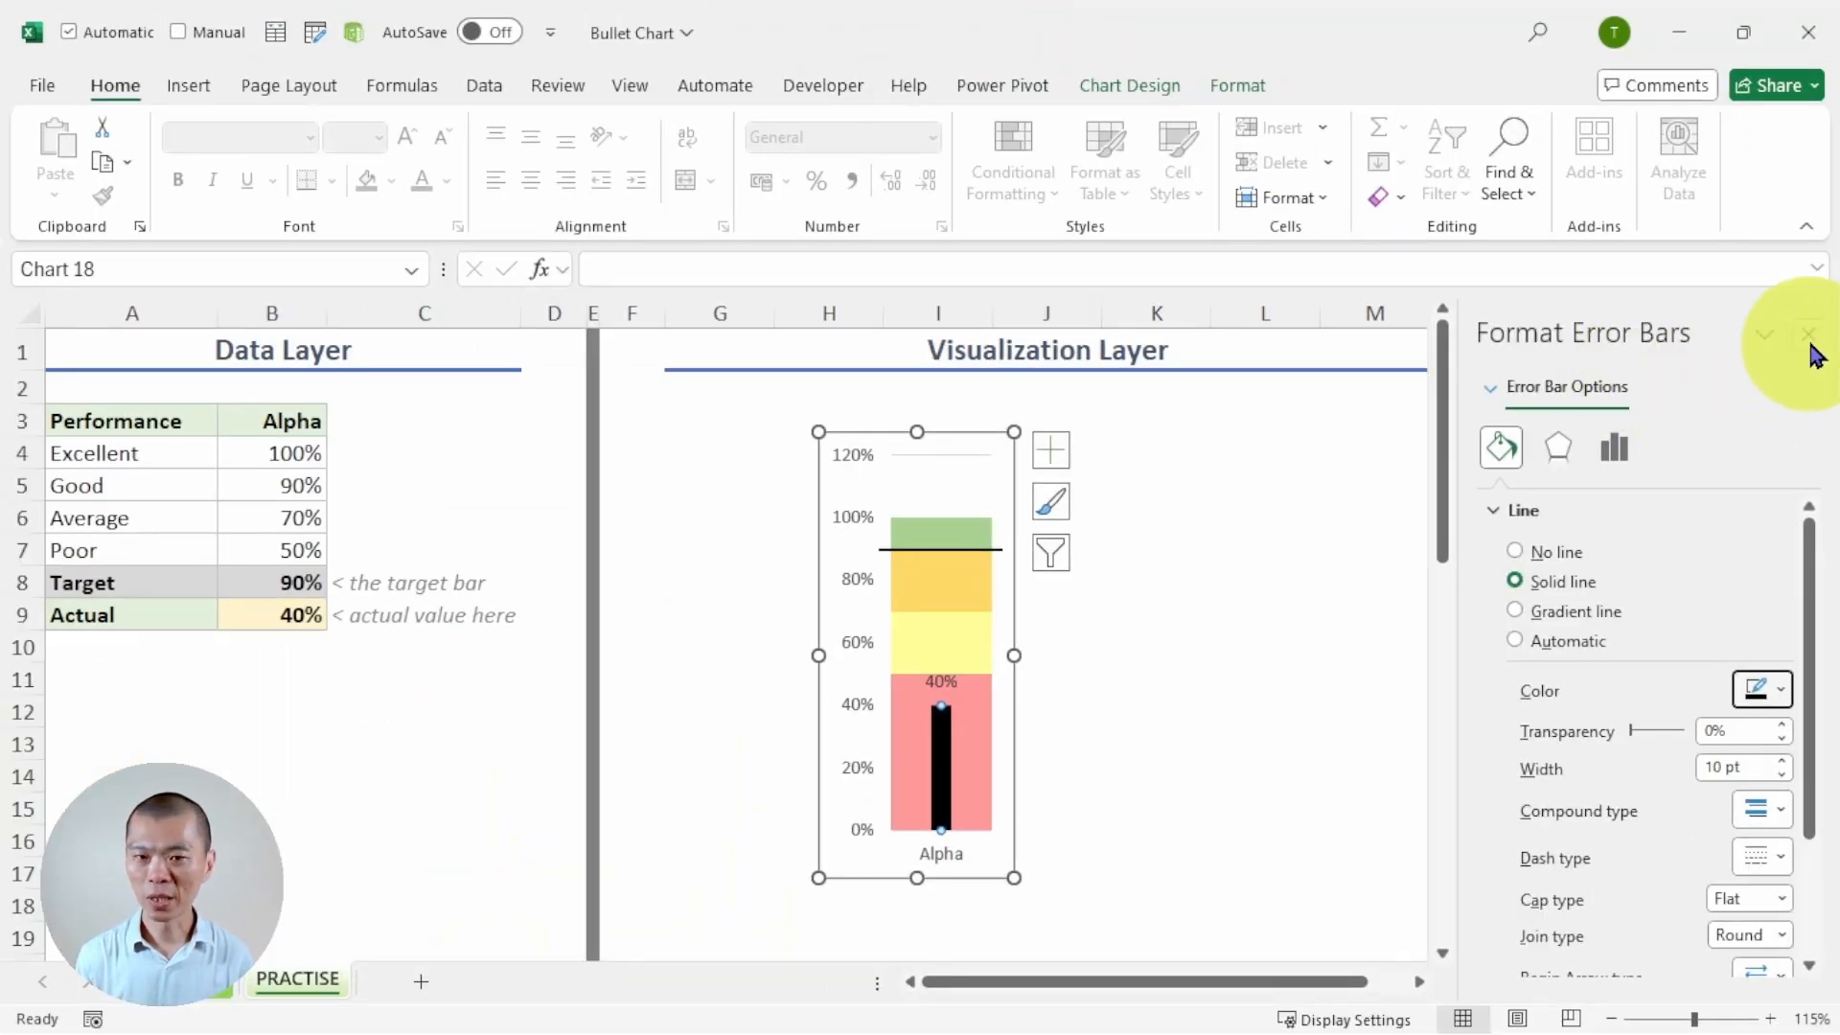
left_click(1808, 336)
left_click_drag(1007, 435, 1037, 428)
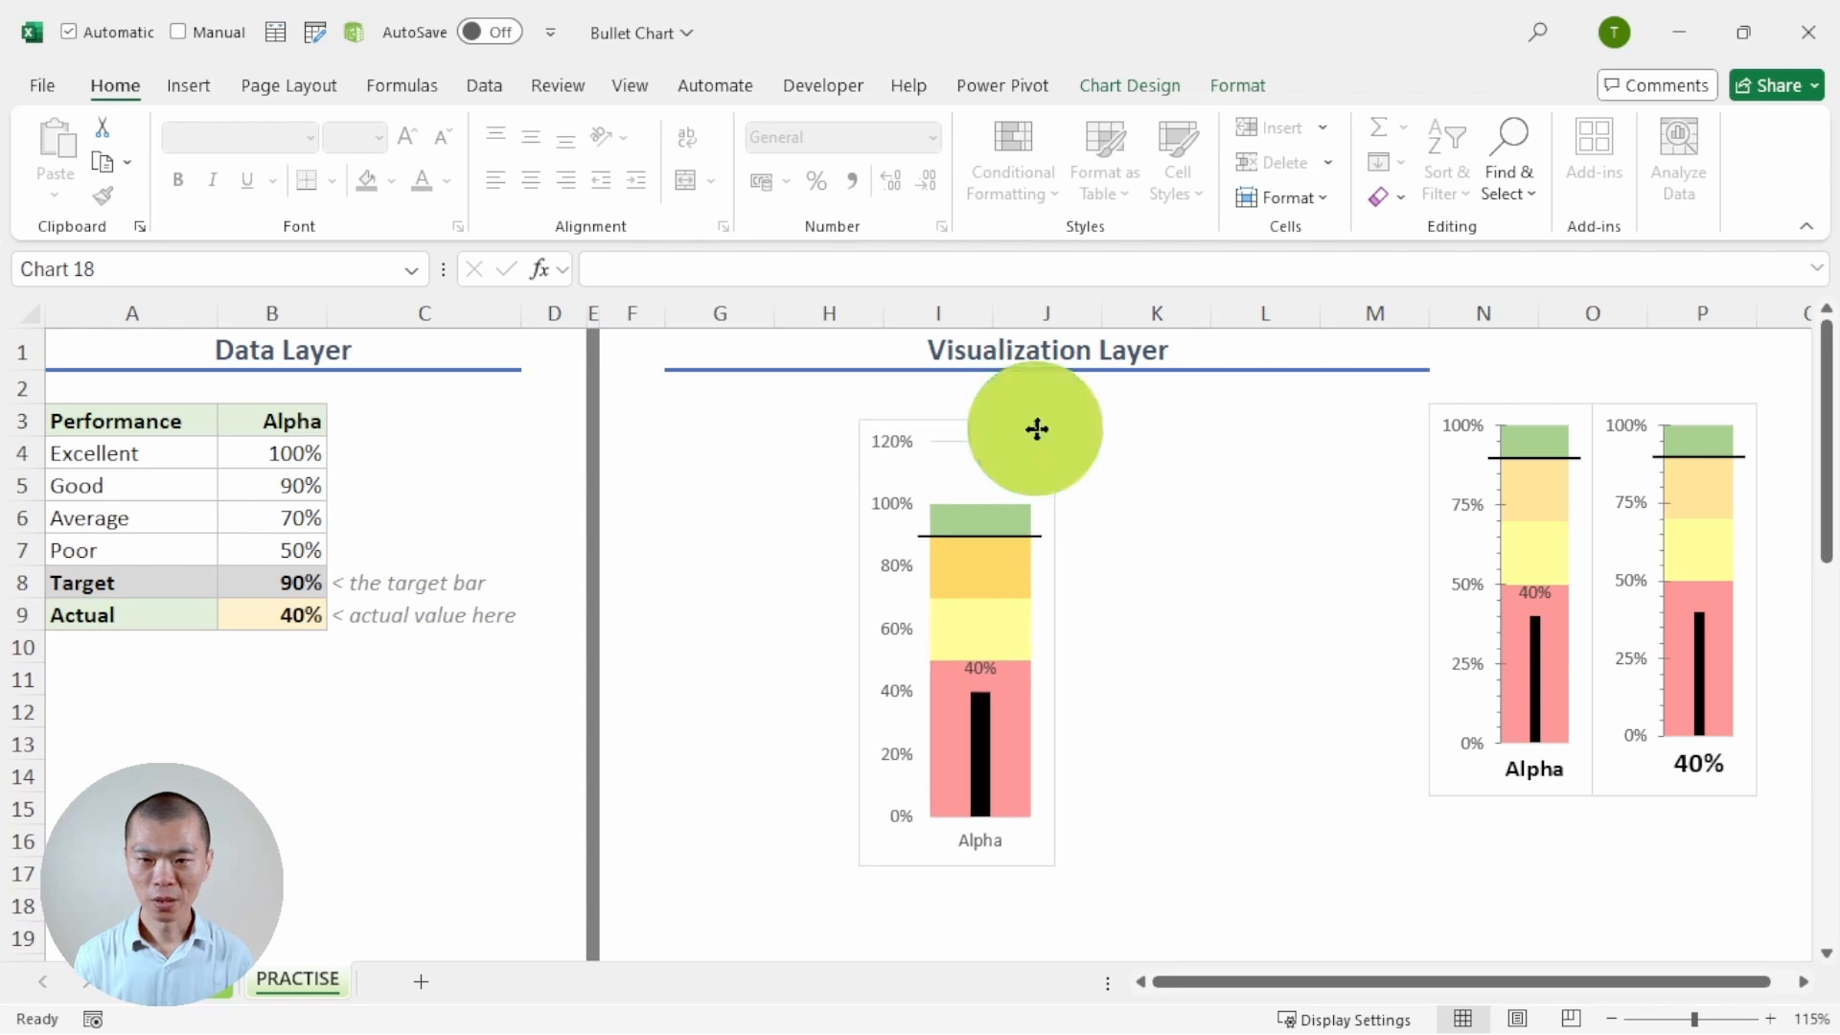
Step: Set the chart's vertical axis bounds to minimum 0 and maximum 1, with a major unit of 0.25
left_click(901, 623)
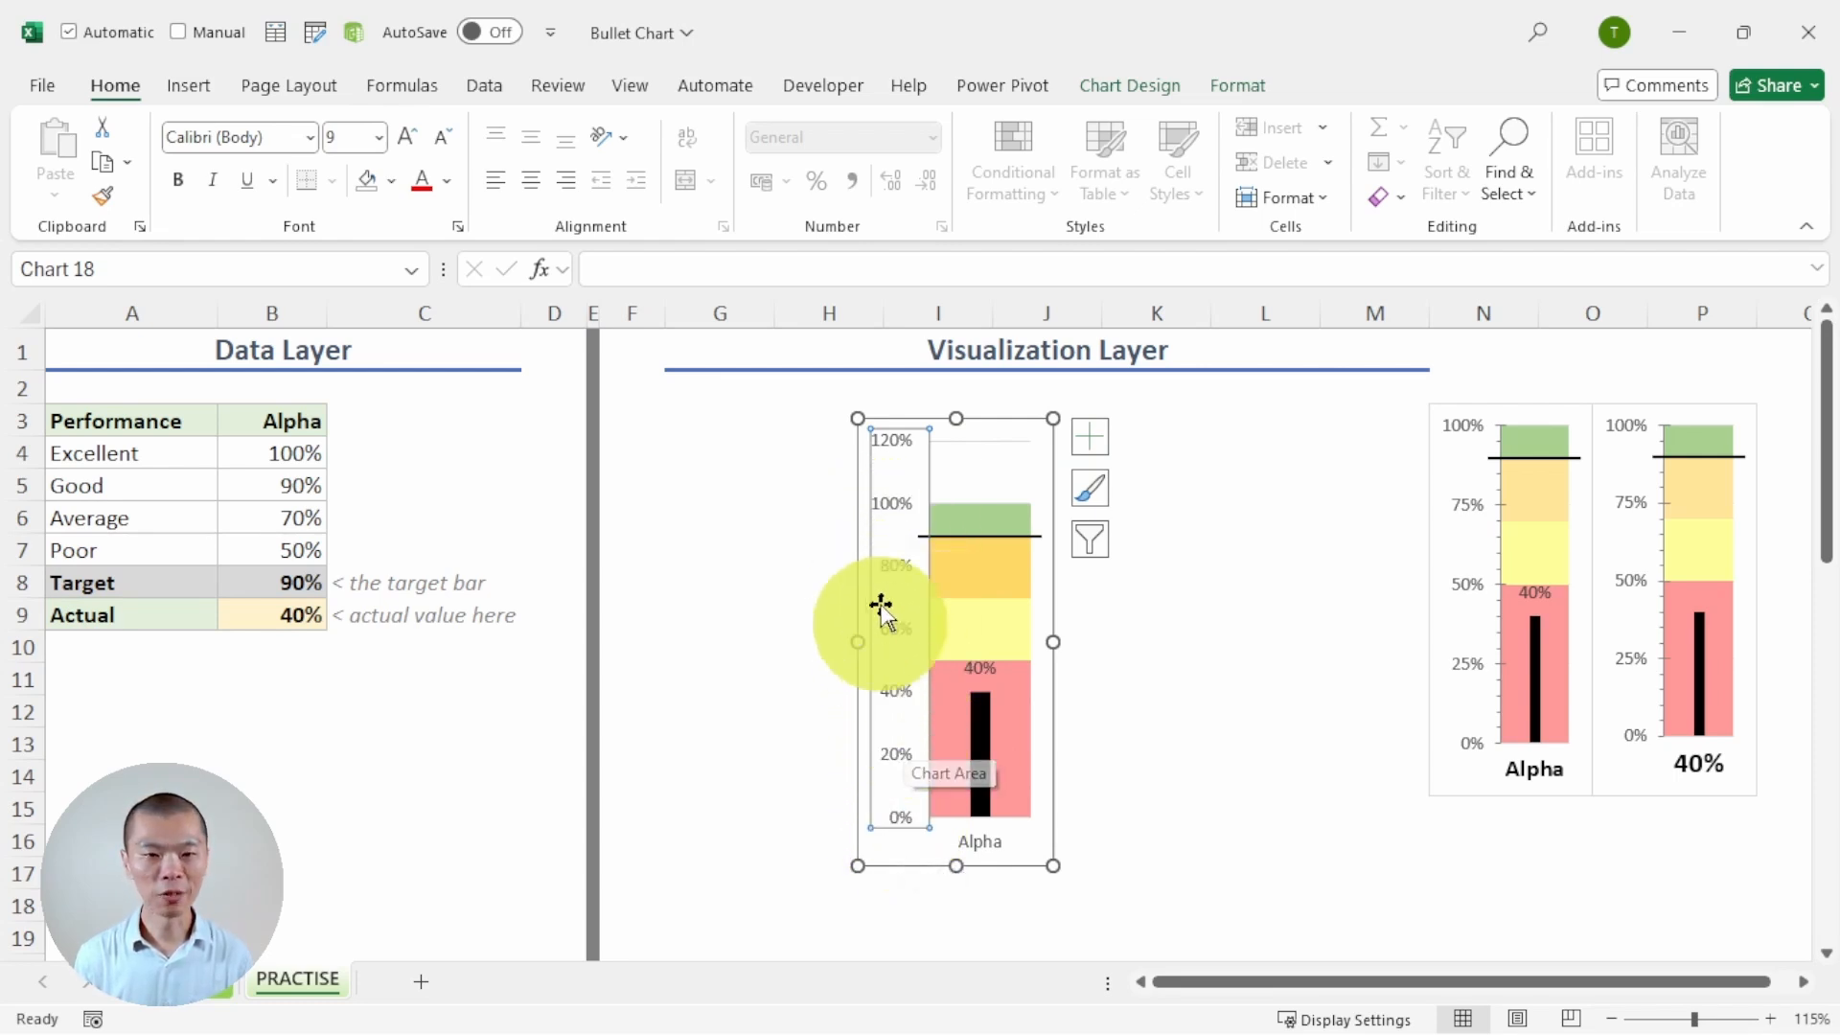
double_click(914, 650)
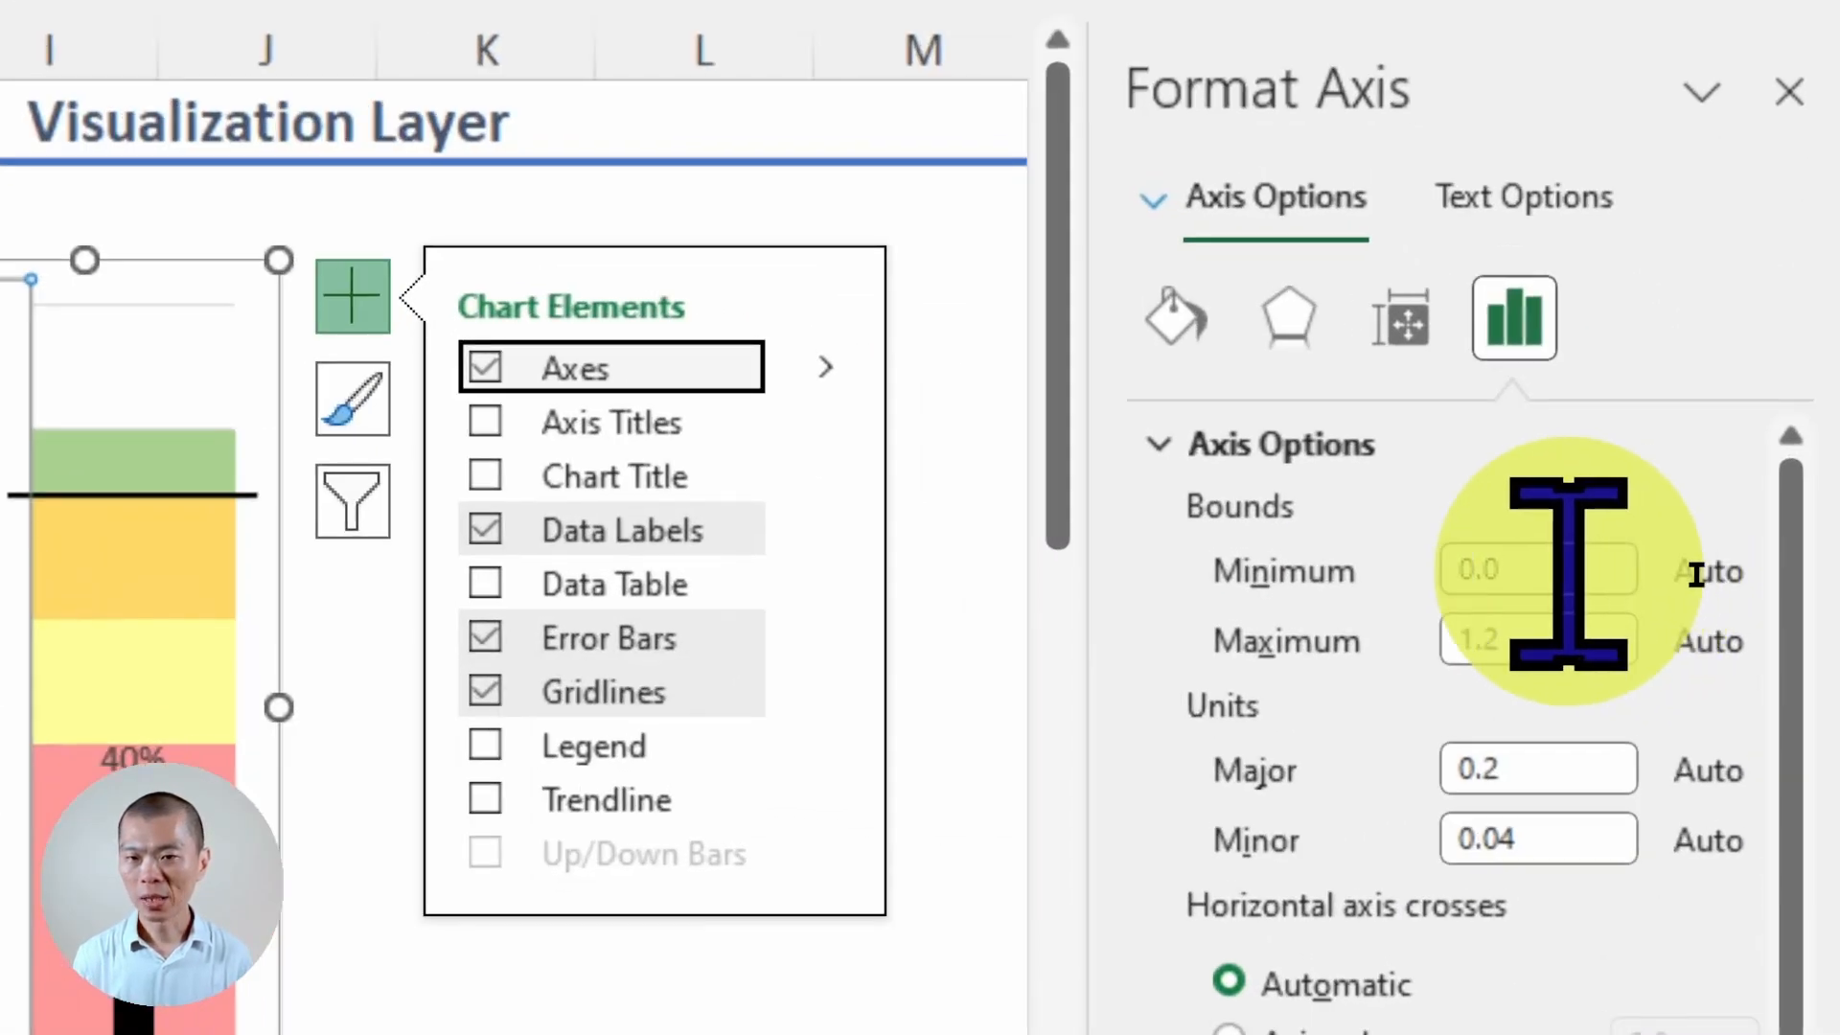
left_click(1538, 575)
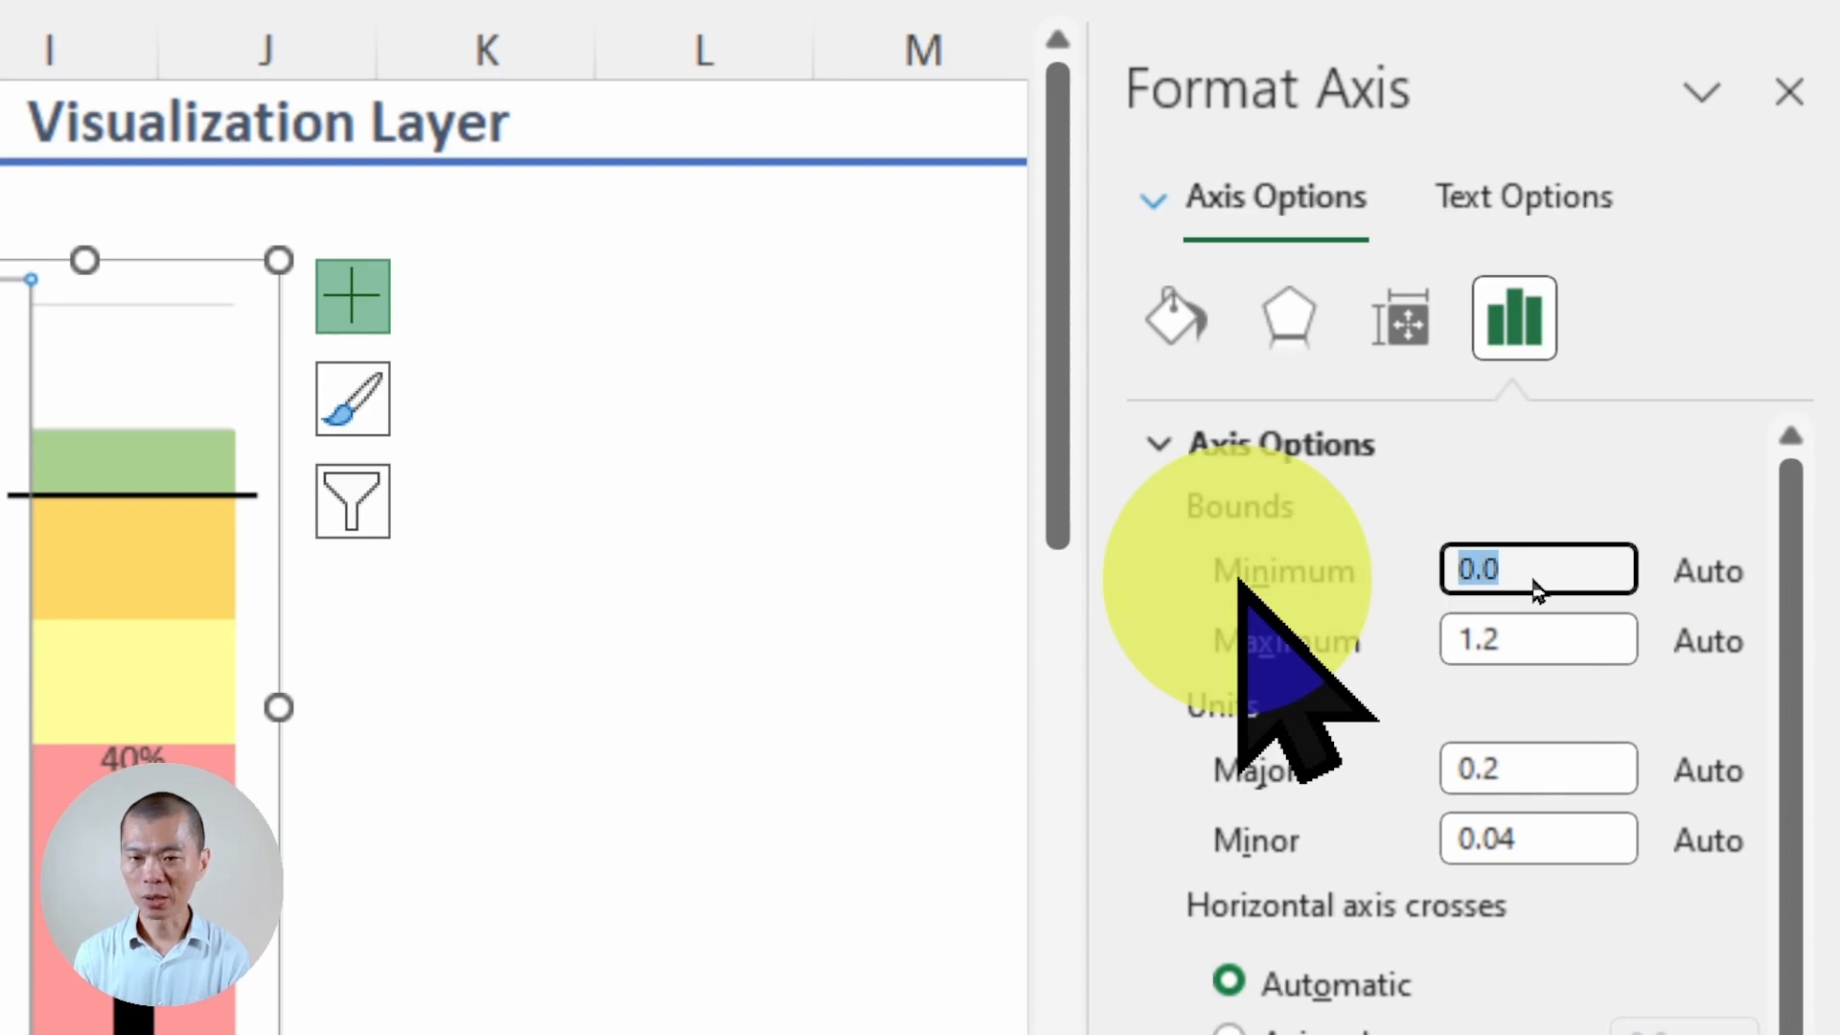
type("0")
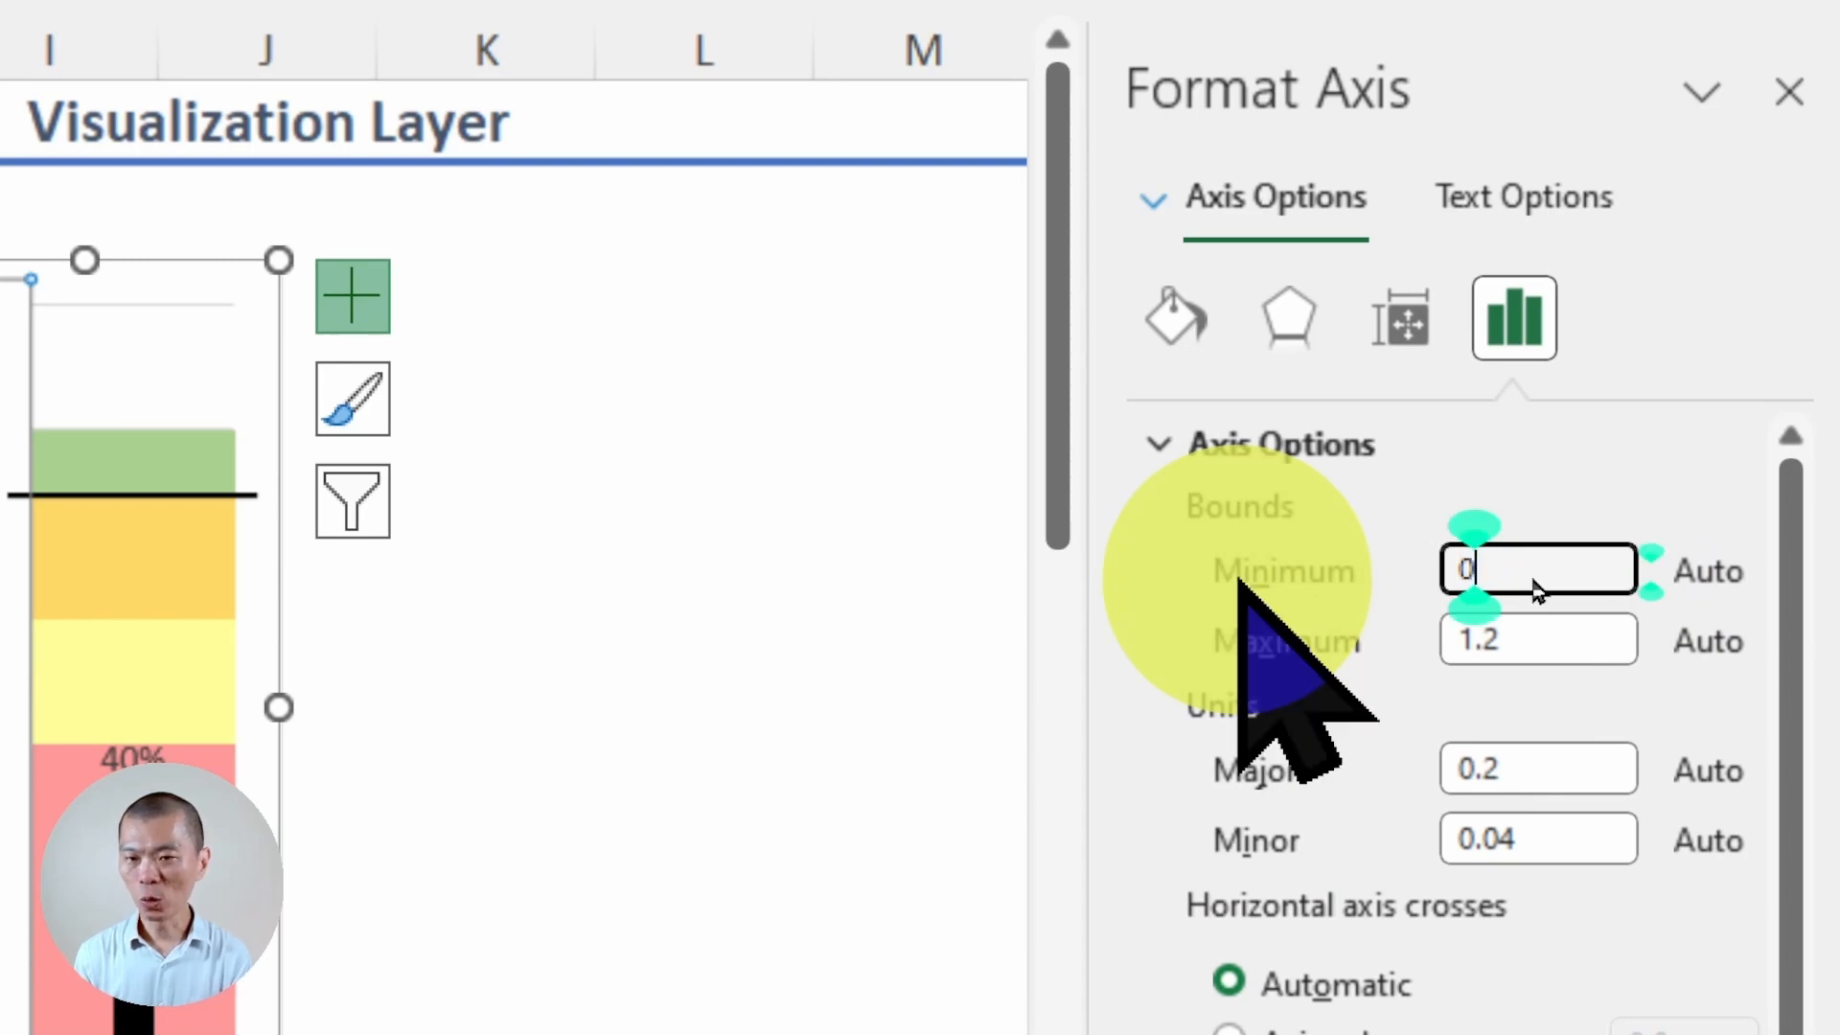
left_click(1572, 639)
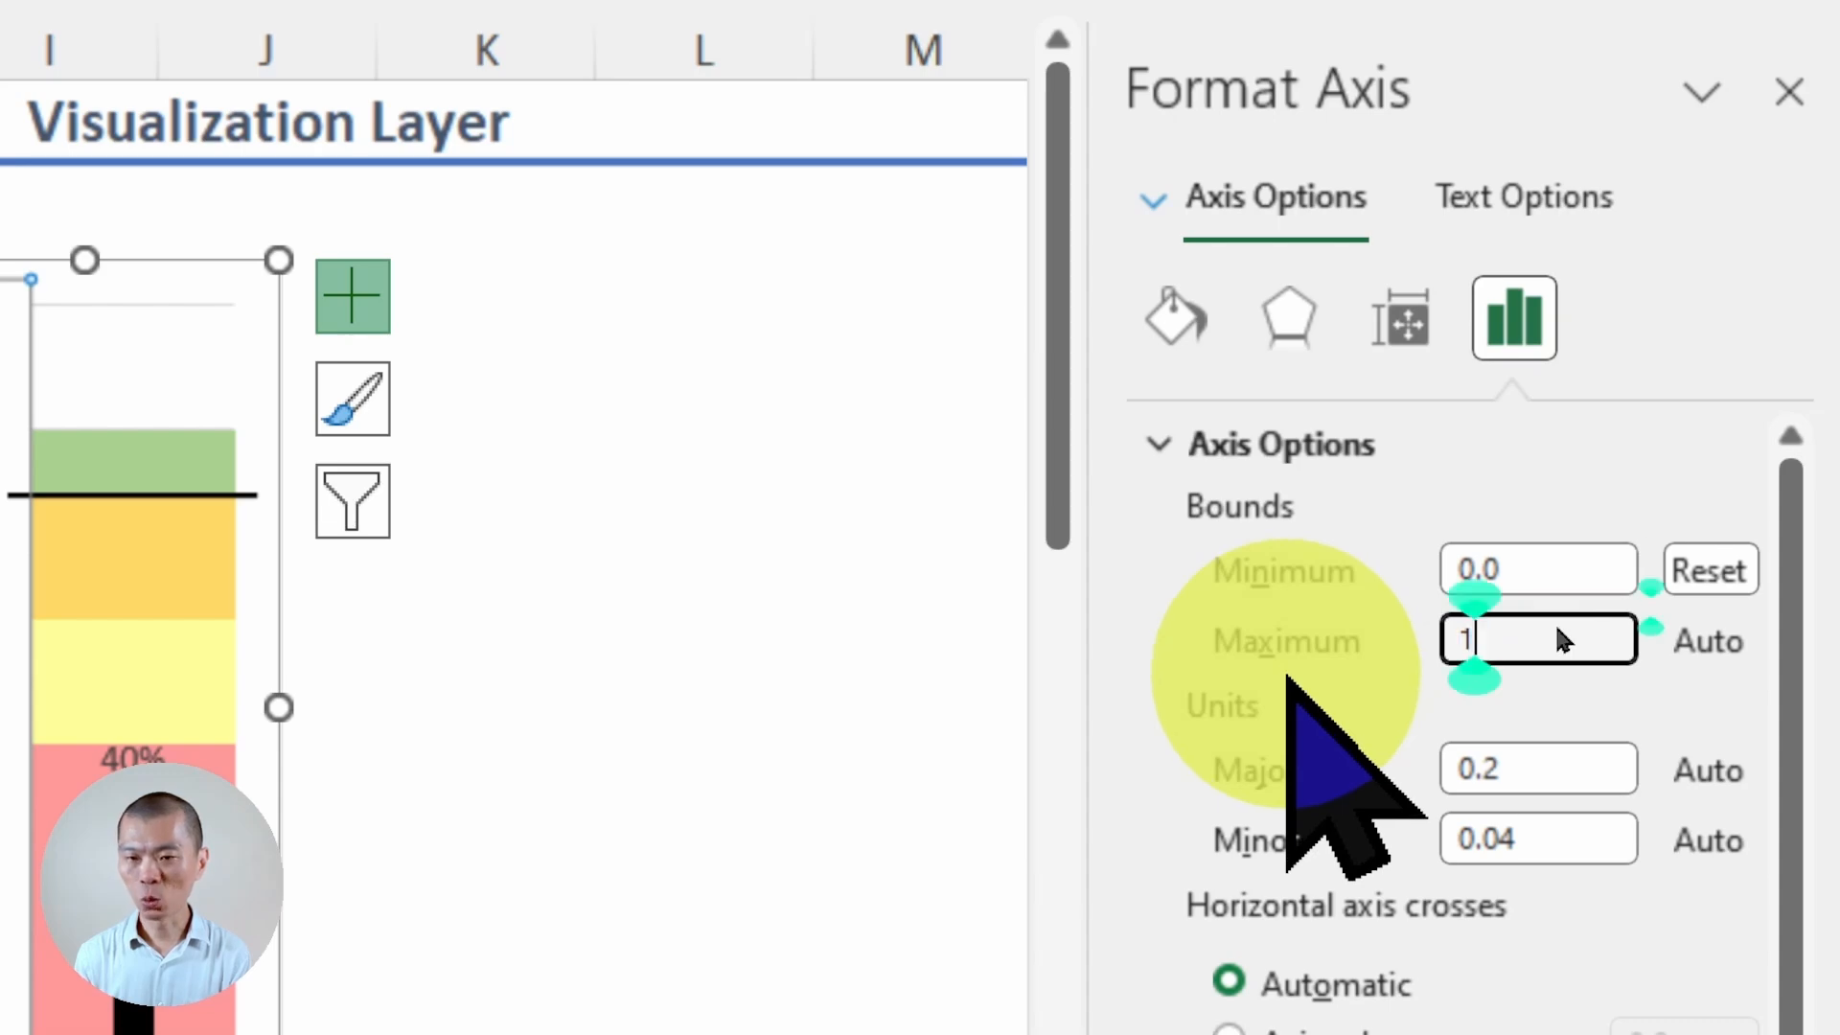
key("Return")
left_click(1538, 767)
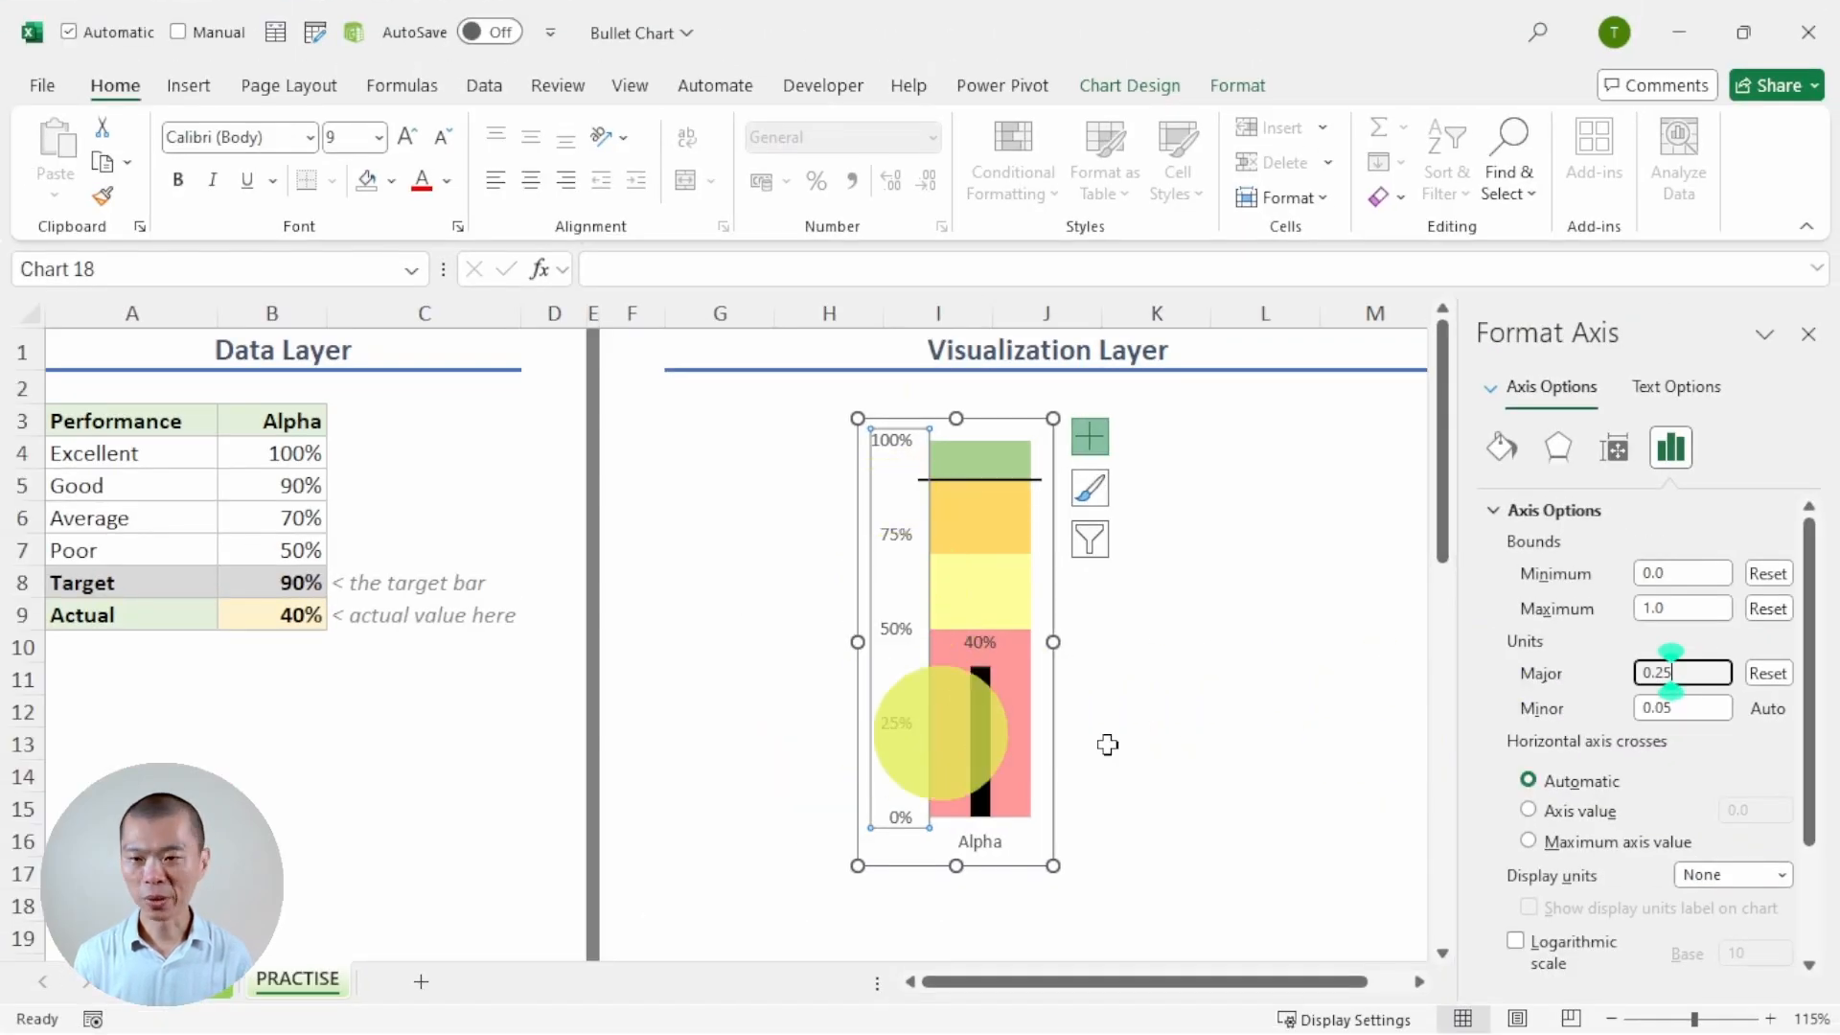
Step: Set the vertical axis tick marks to major type Cross and minor type Outside, and close the axis formatting
left_click_drag(1814, 618, 1824, 774)
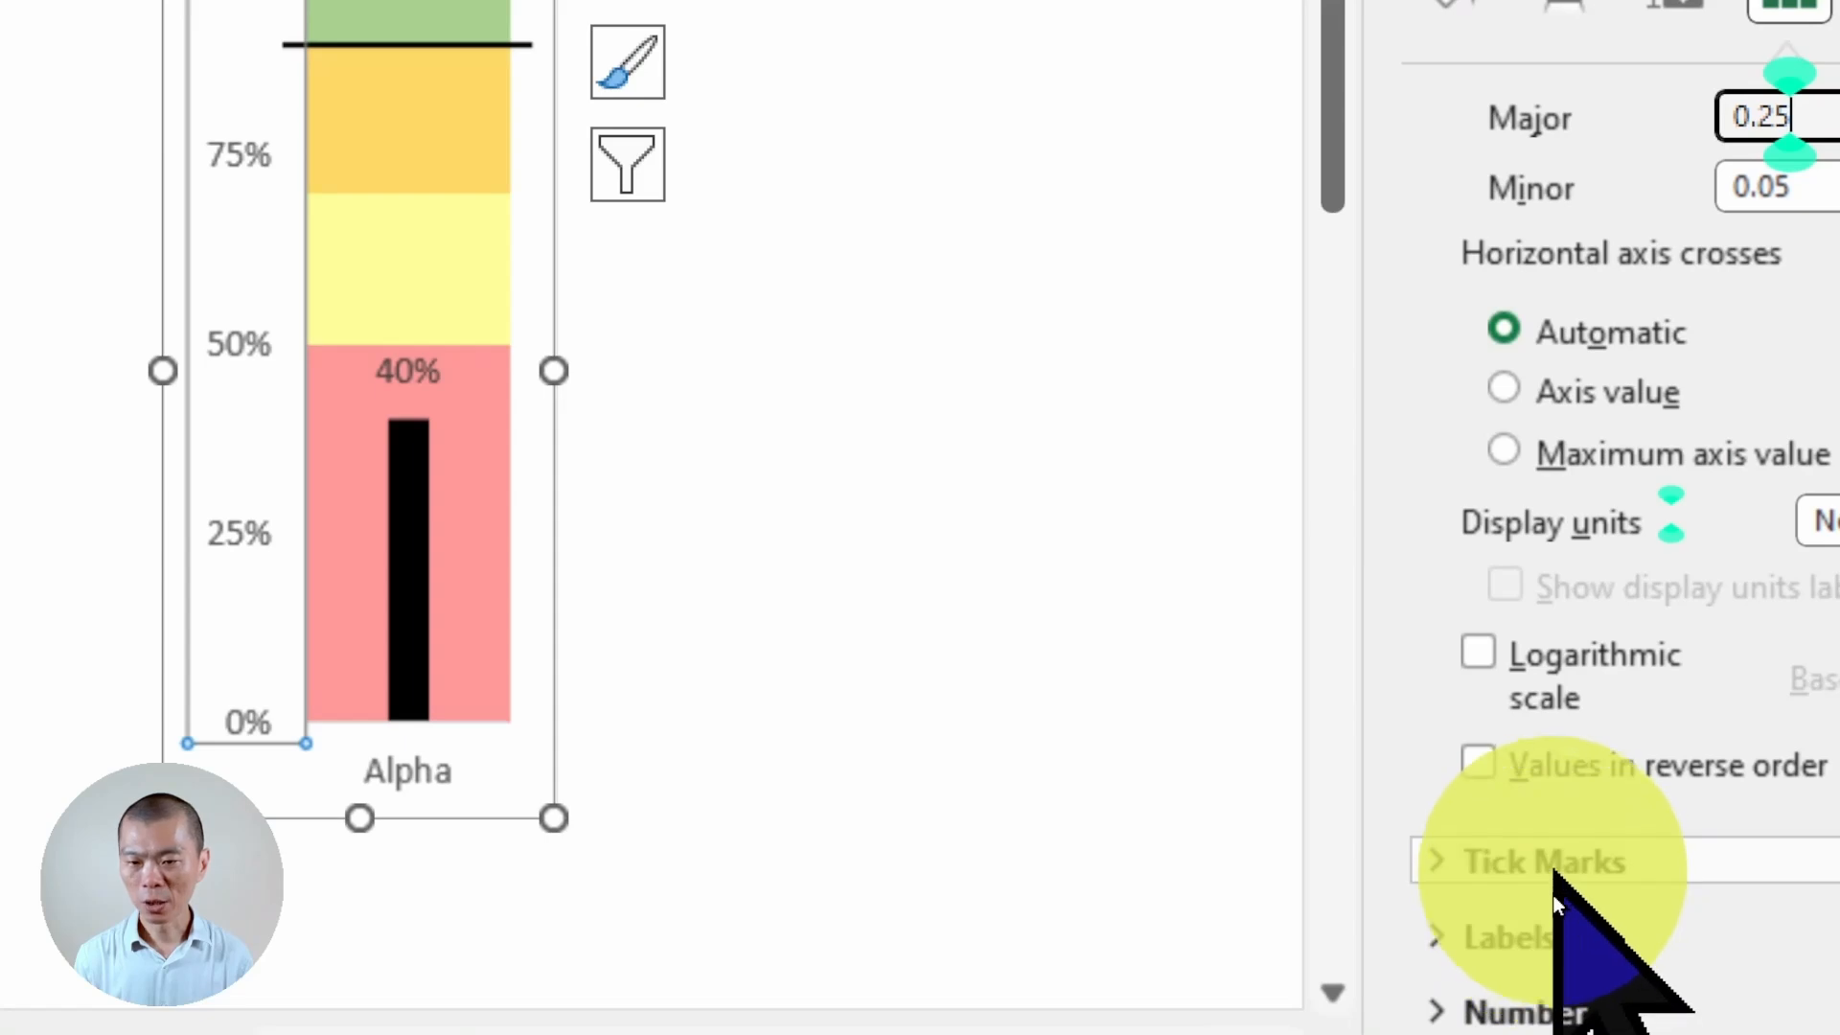
left_click(1552, 868)
scroll(1757, 947, "down", 2)
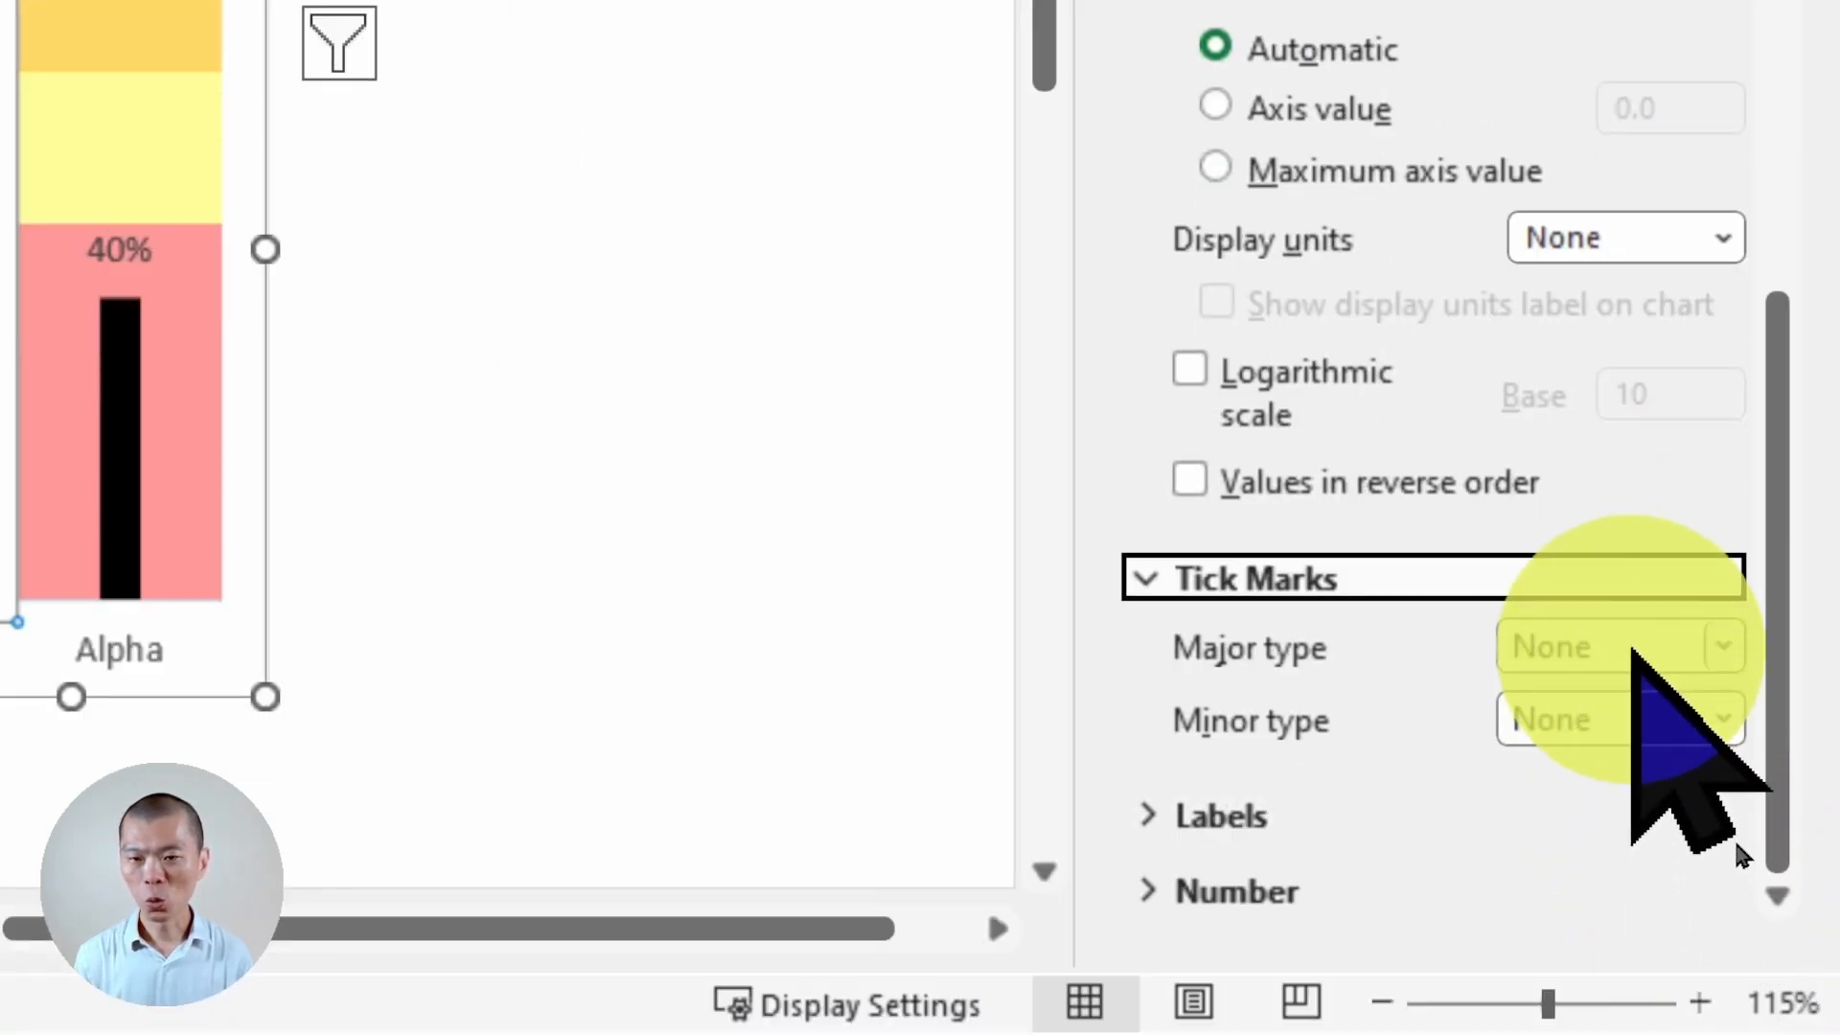
left_click(1632, 649)
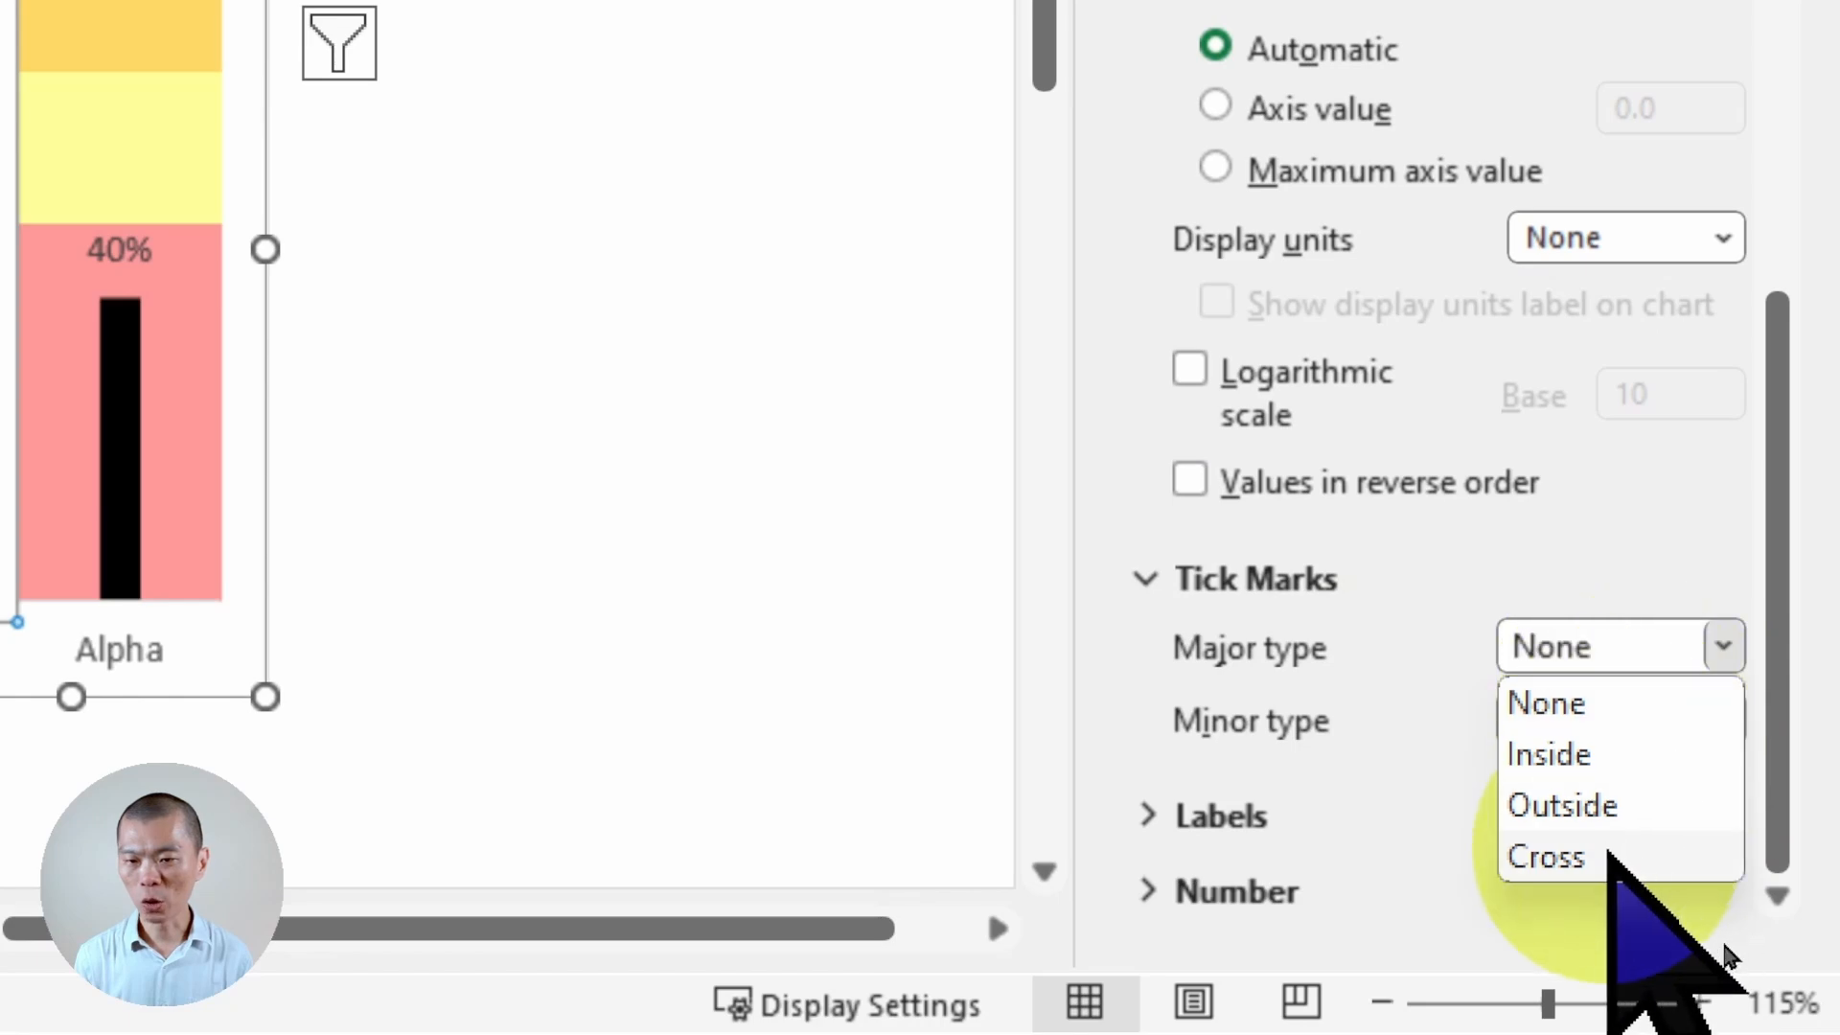
left_click(1613, 856)
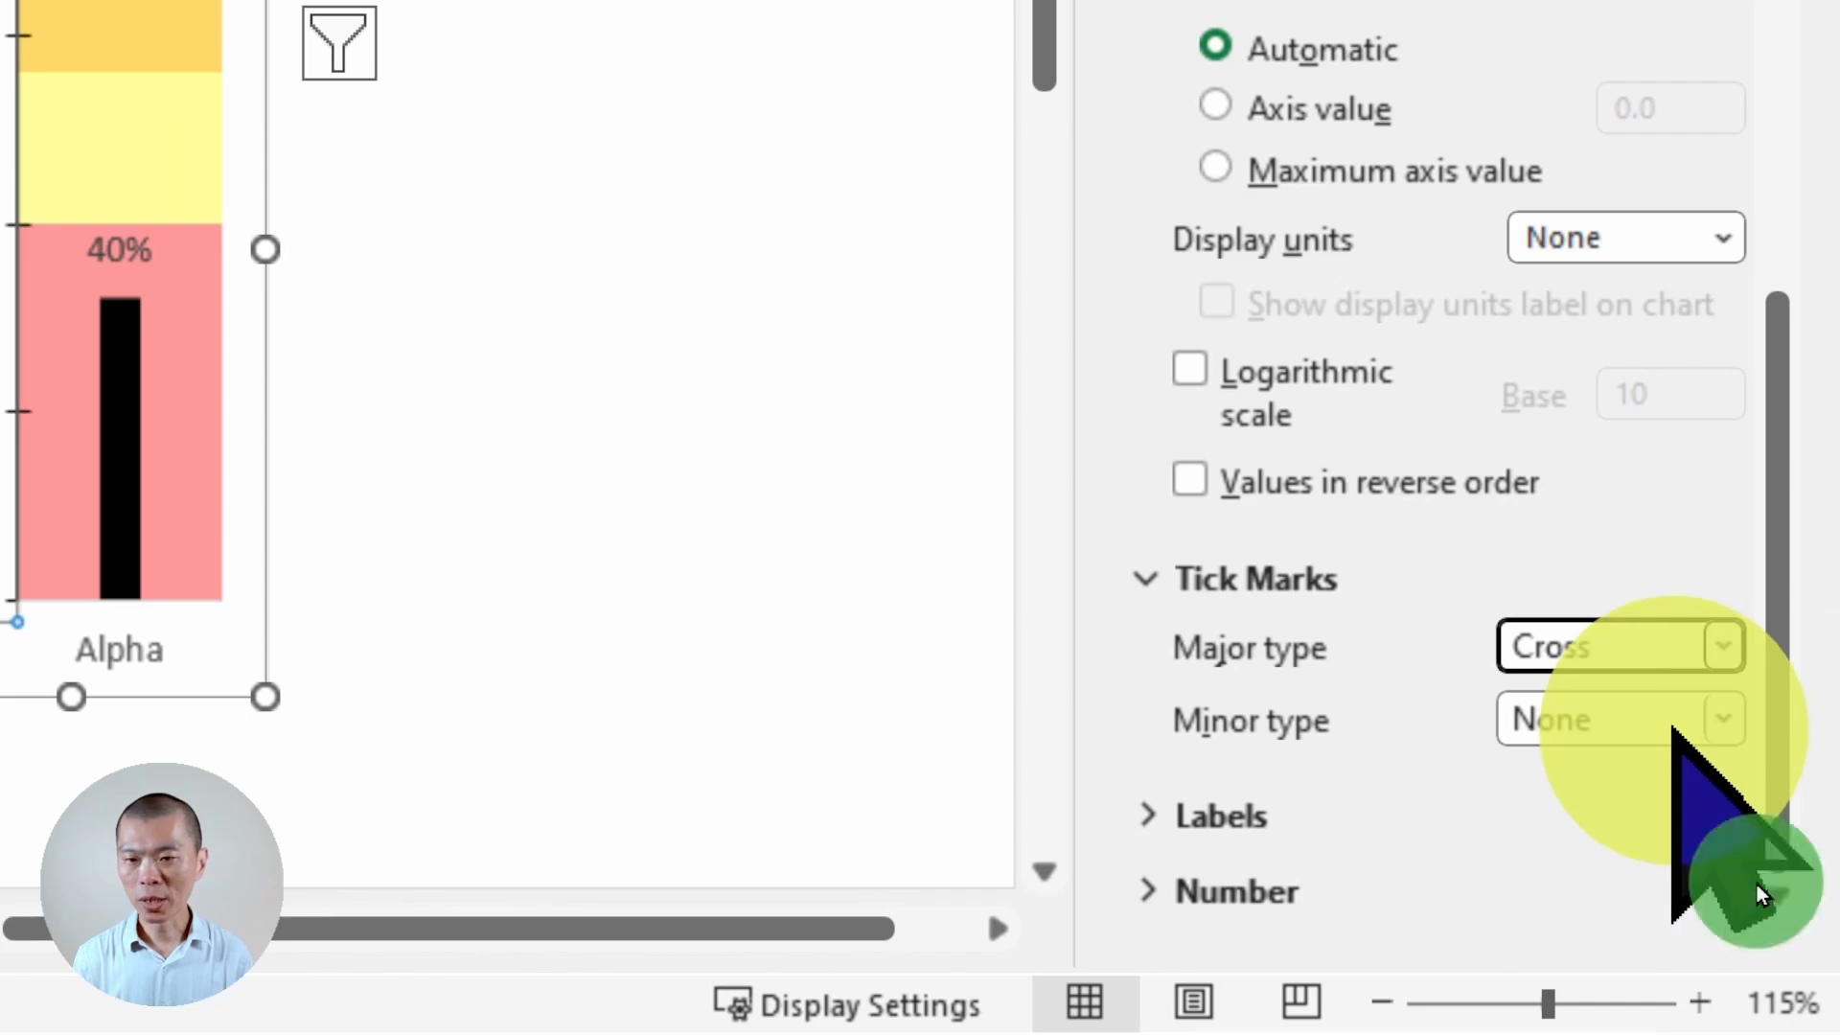
left_click(1676, 724)
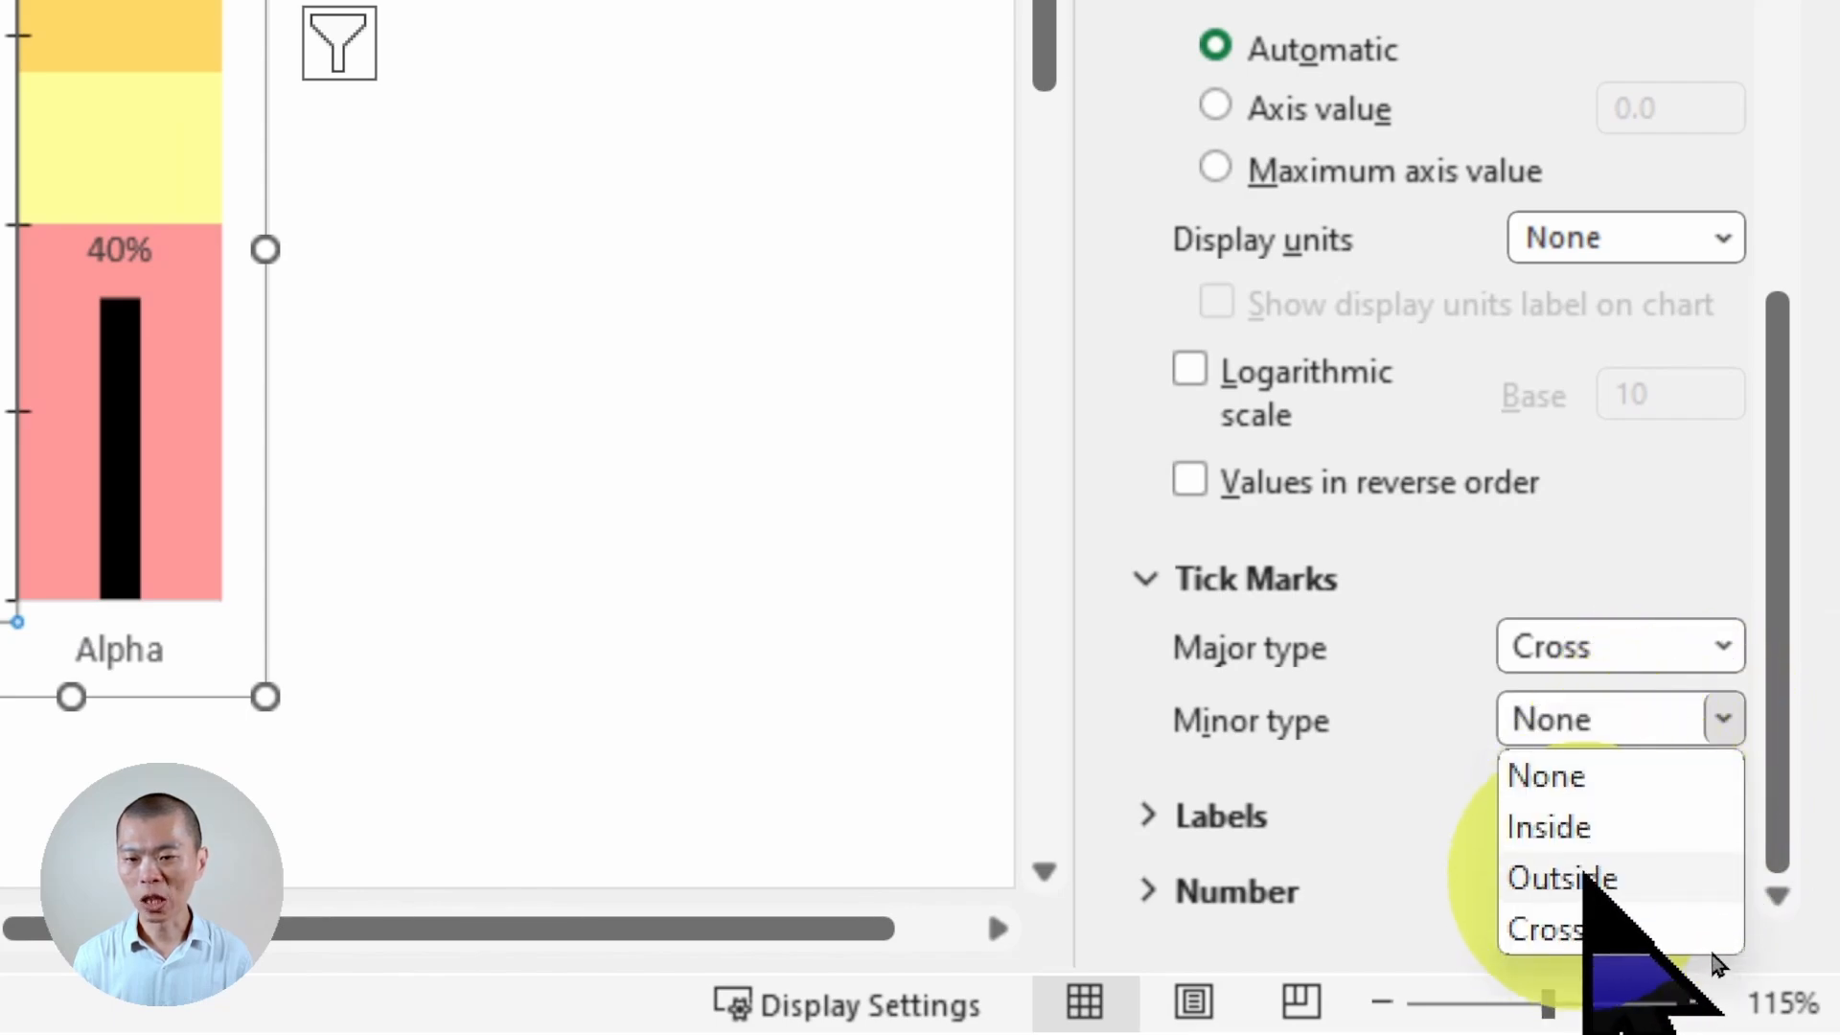
left_click(1591, 875)
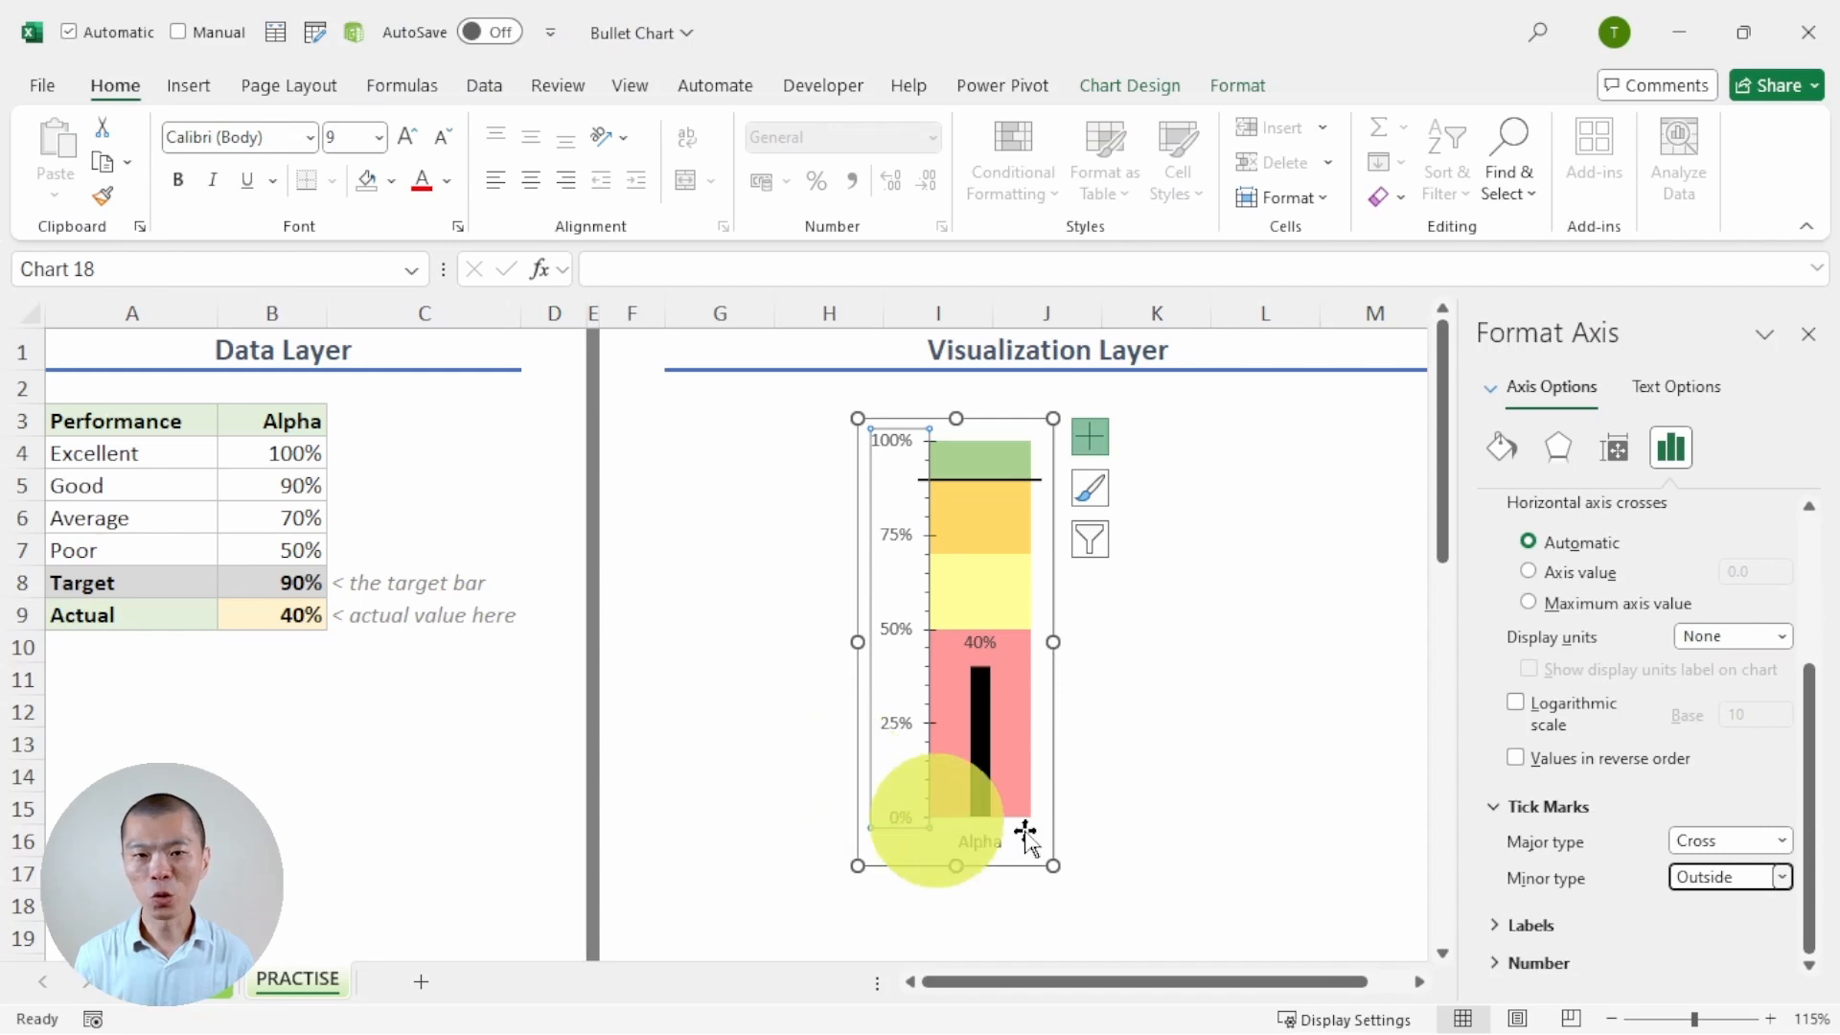
left_click(1809, 334)
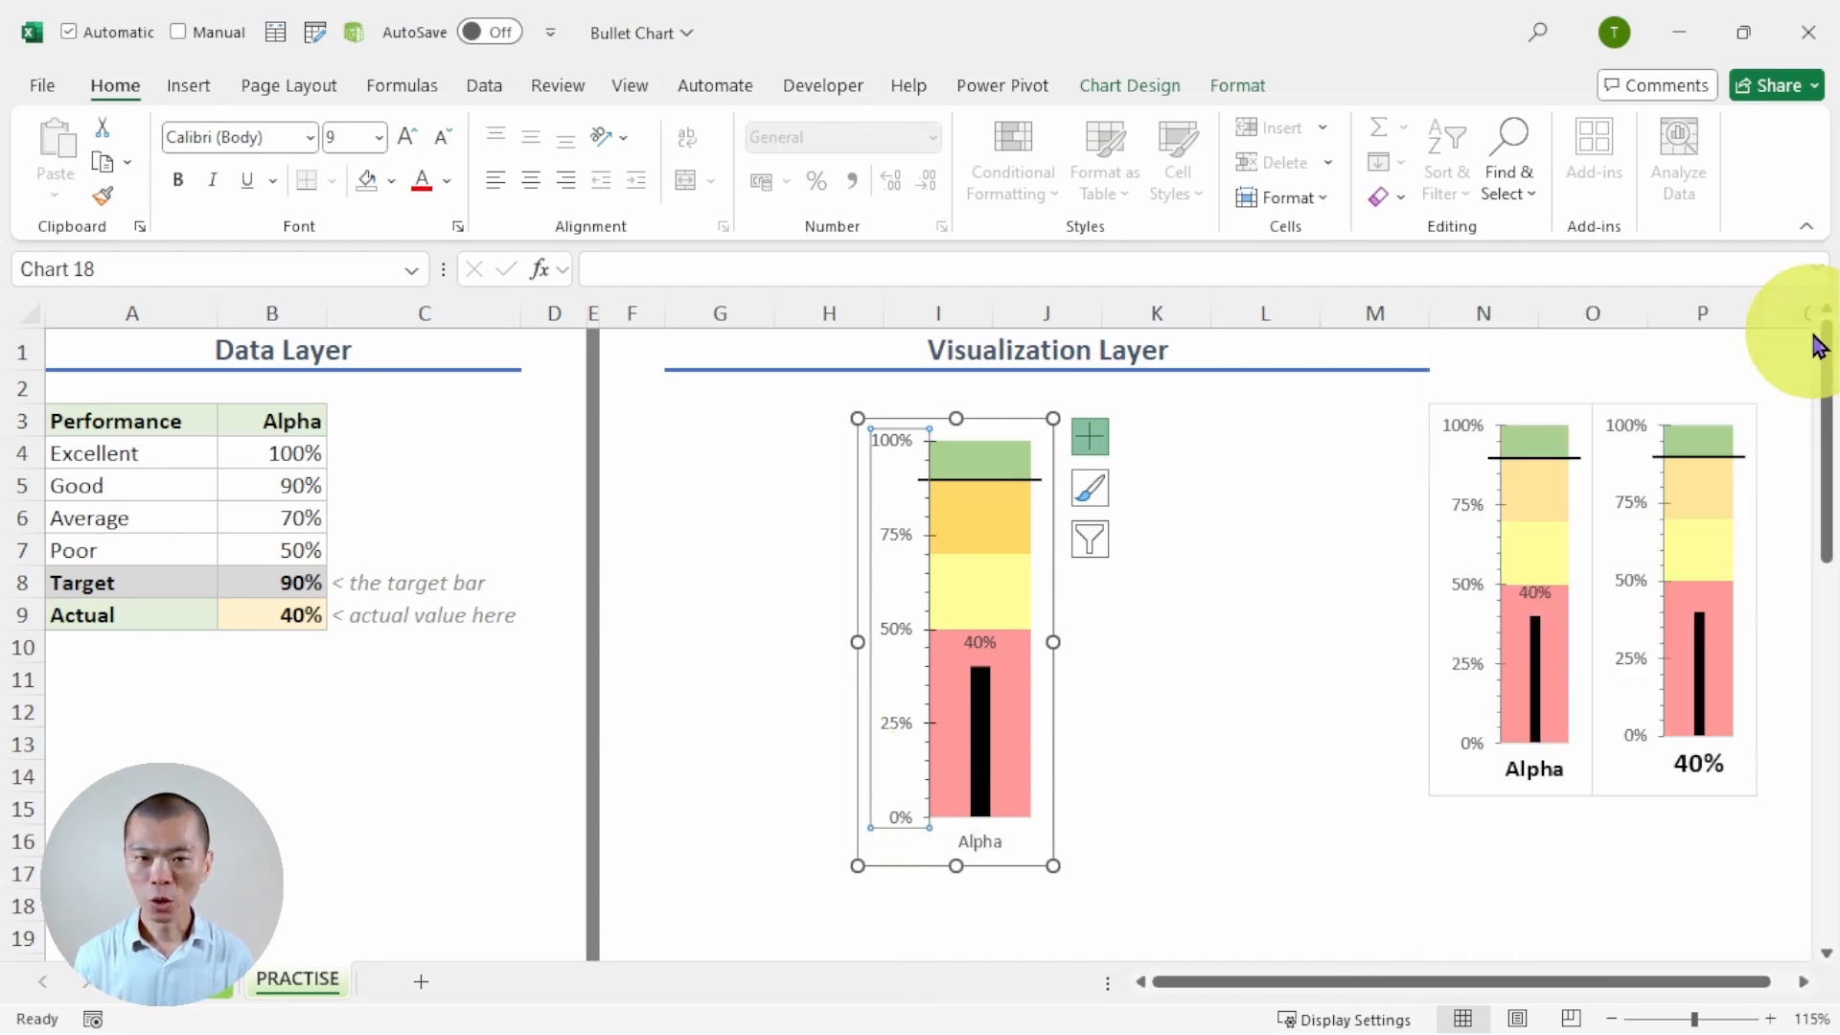
Step: Move the chart to the start of the Visualization Layer so it spans columns G and H
left_click_drag(1035, 433, 838, 415)
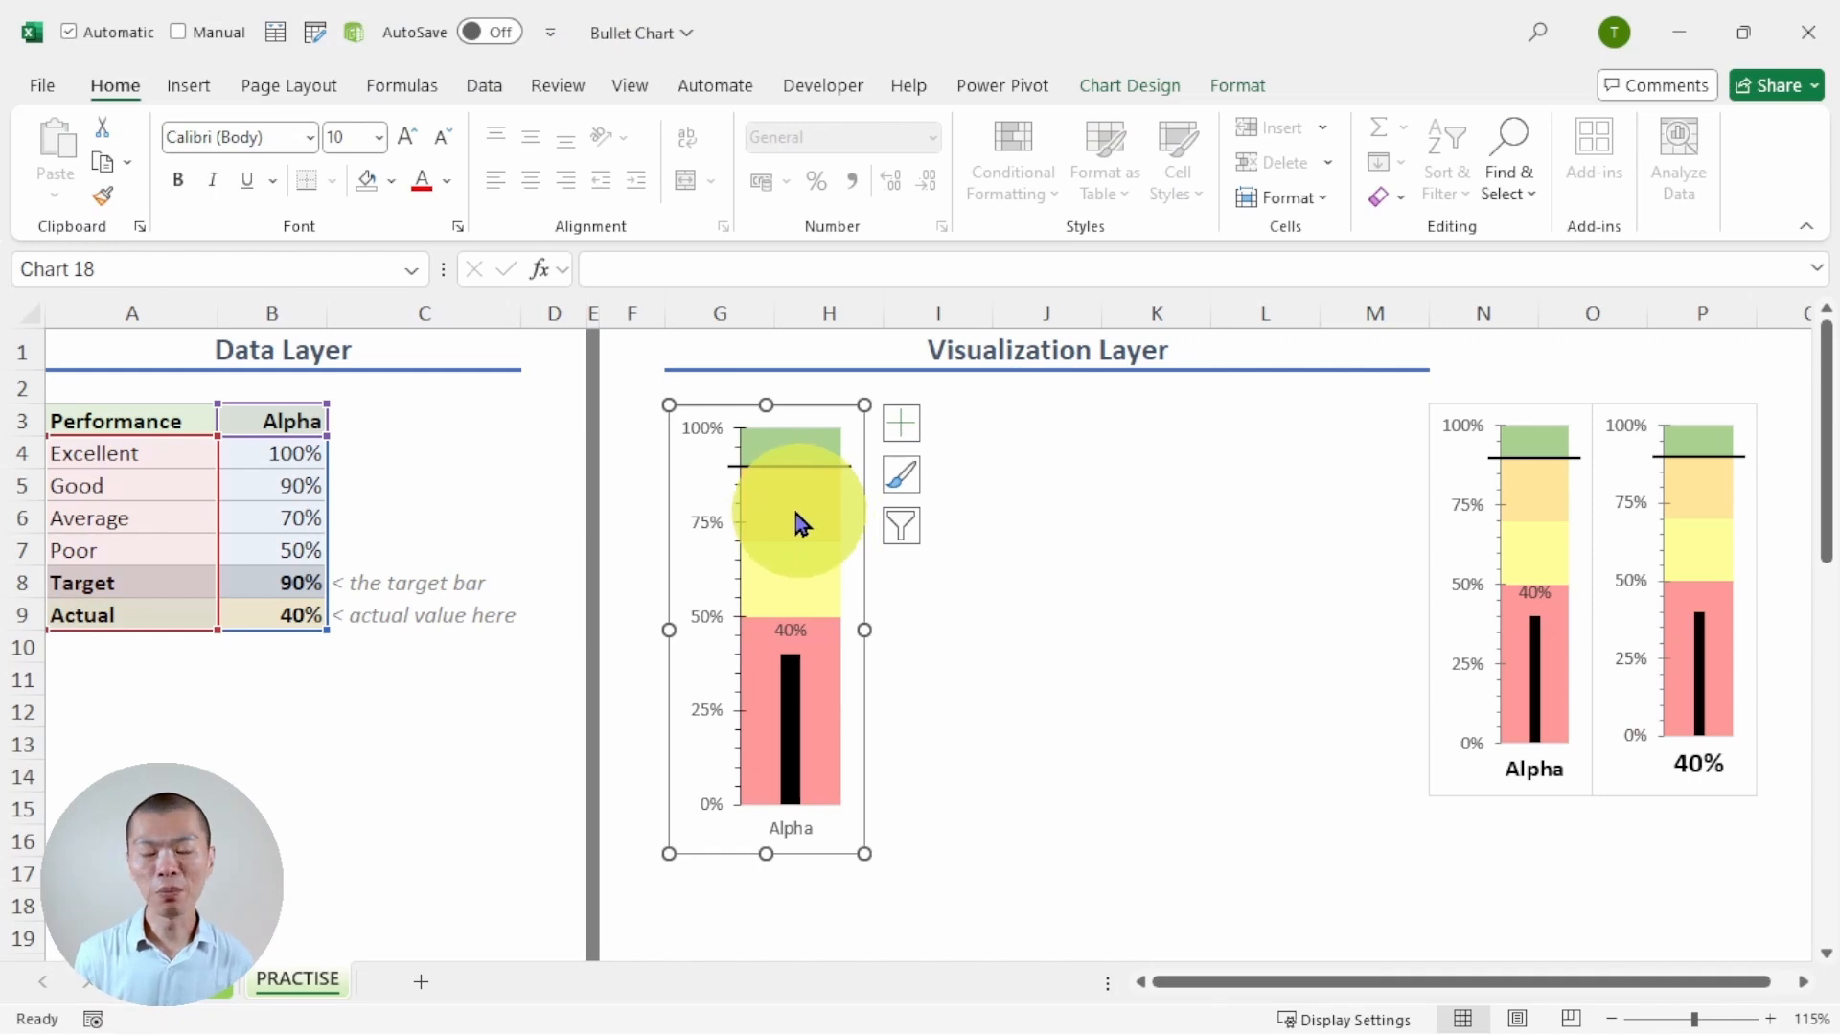
mouse_move(796, 522)
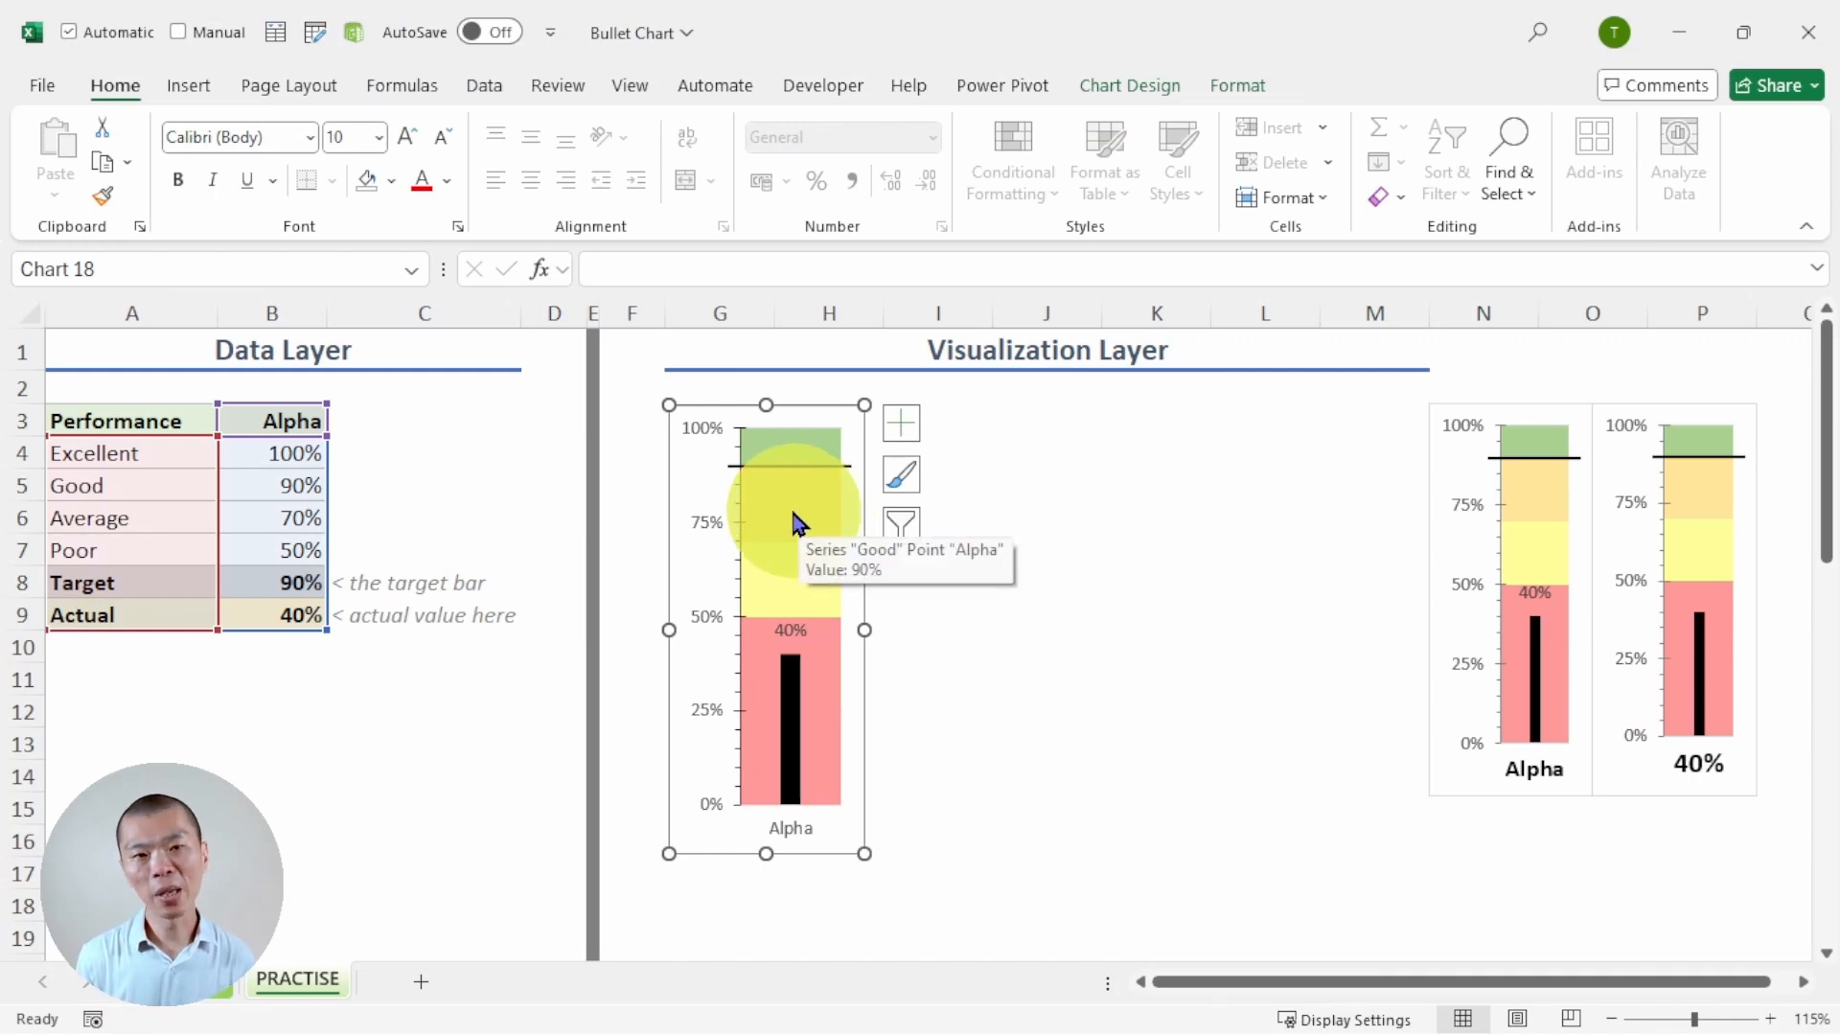
Step: Give the chart's plot area a gray outline using the darkest shade of the white theme color, and close the chart styles gallery
left_click(710, 522)
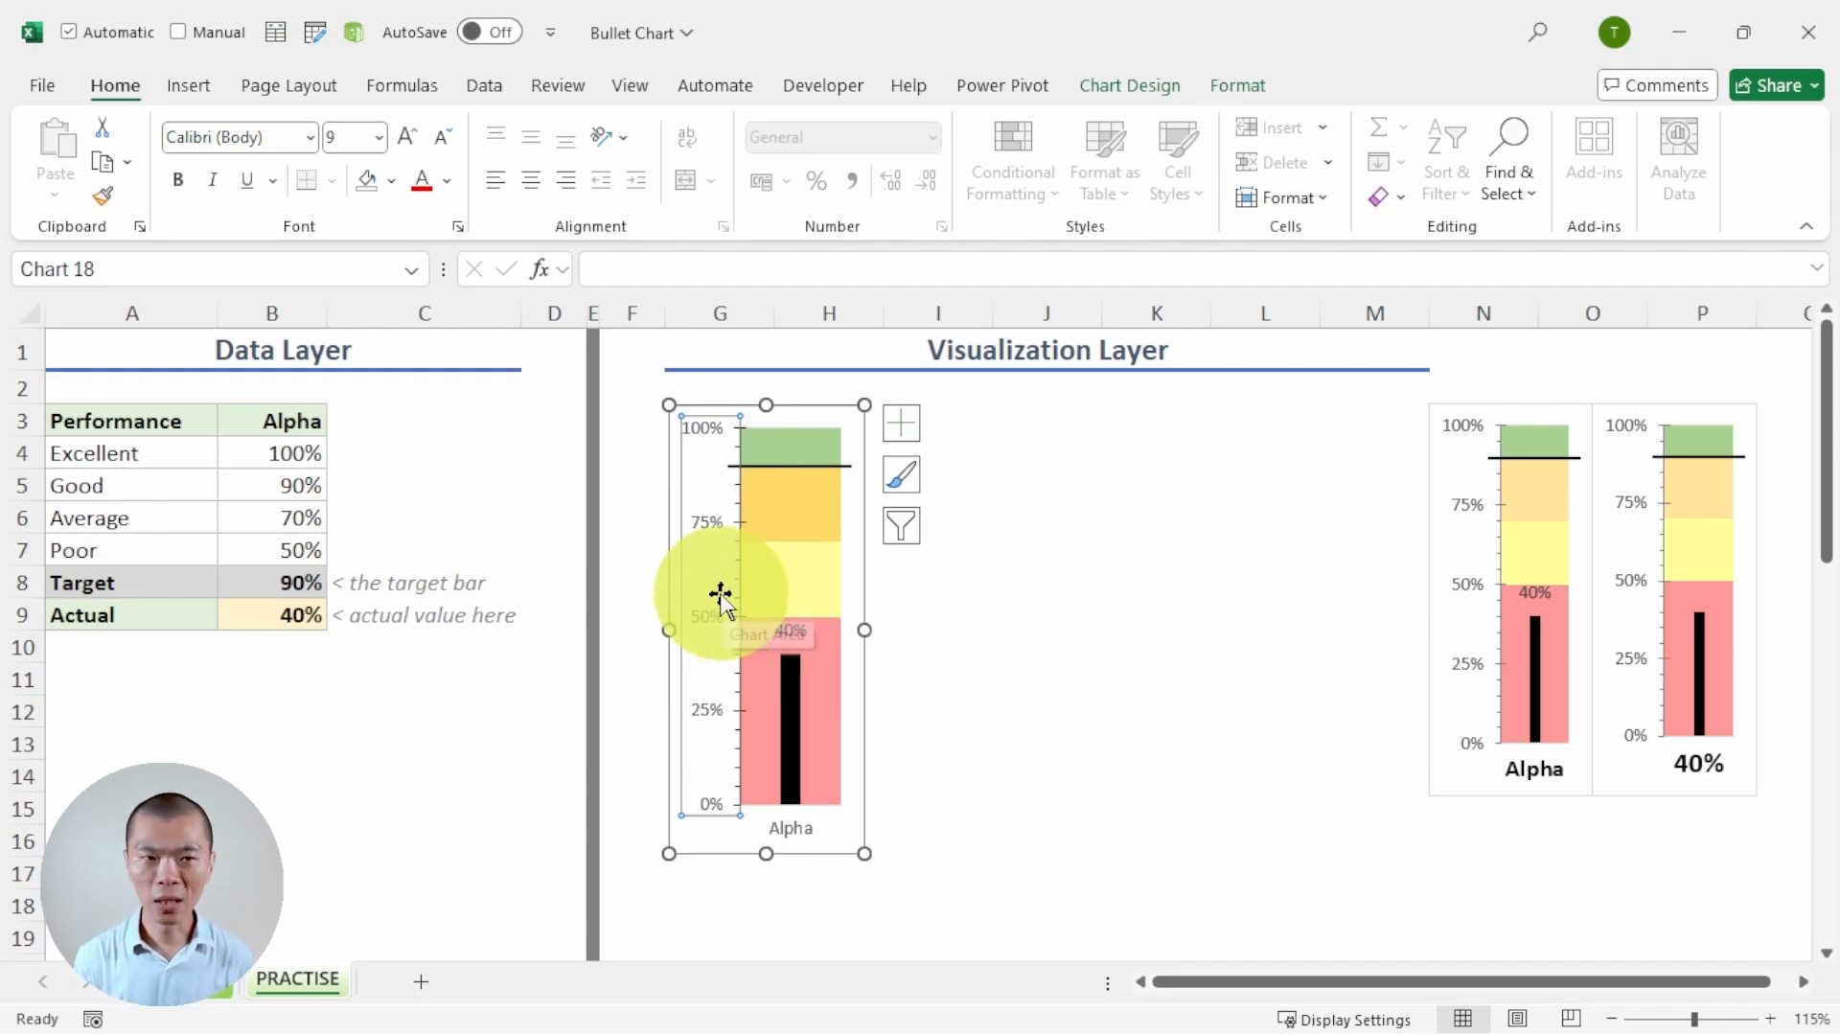
key("alt+shift+F10")
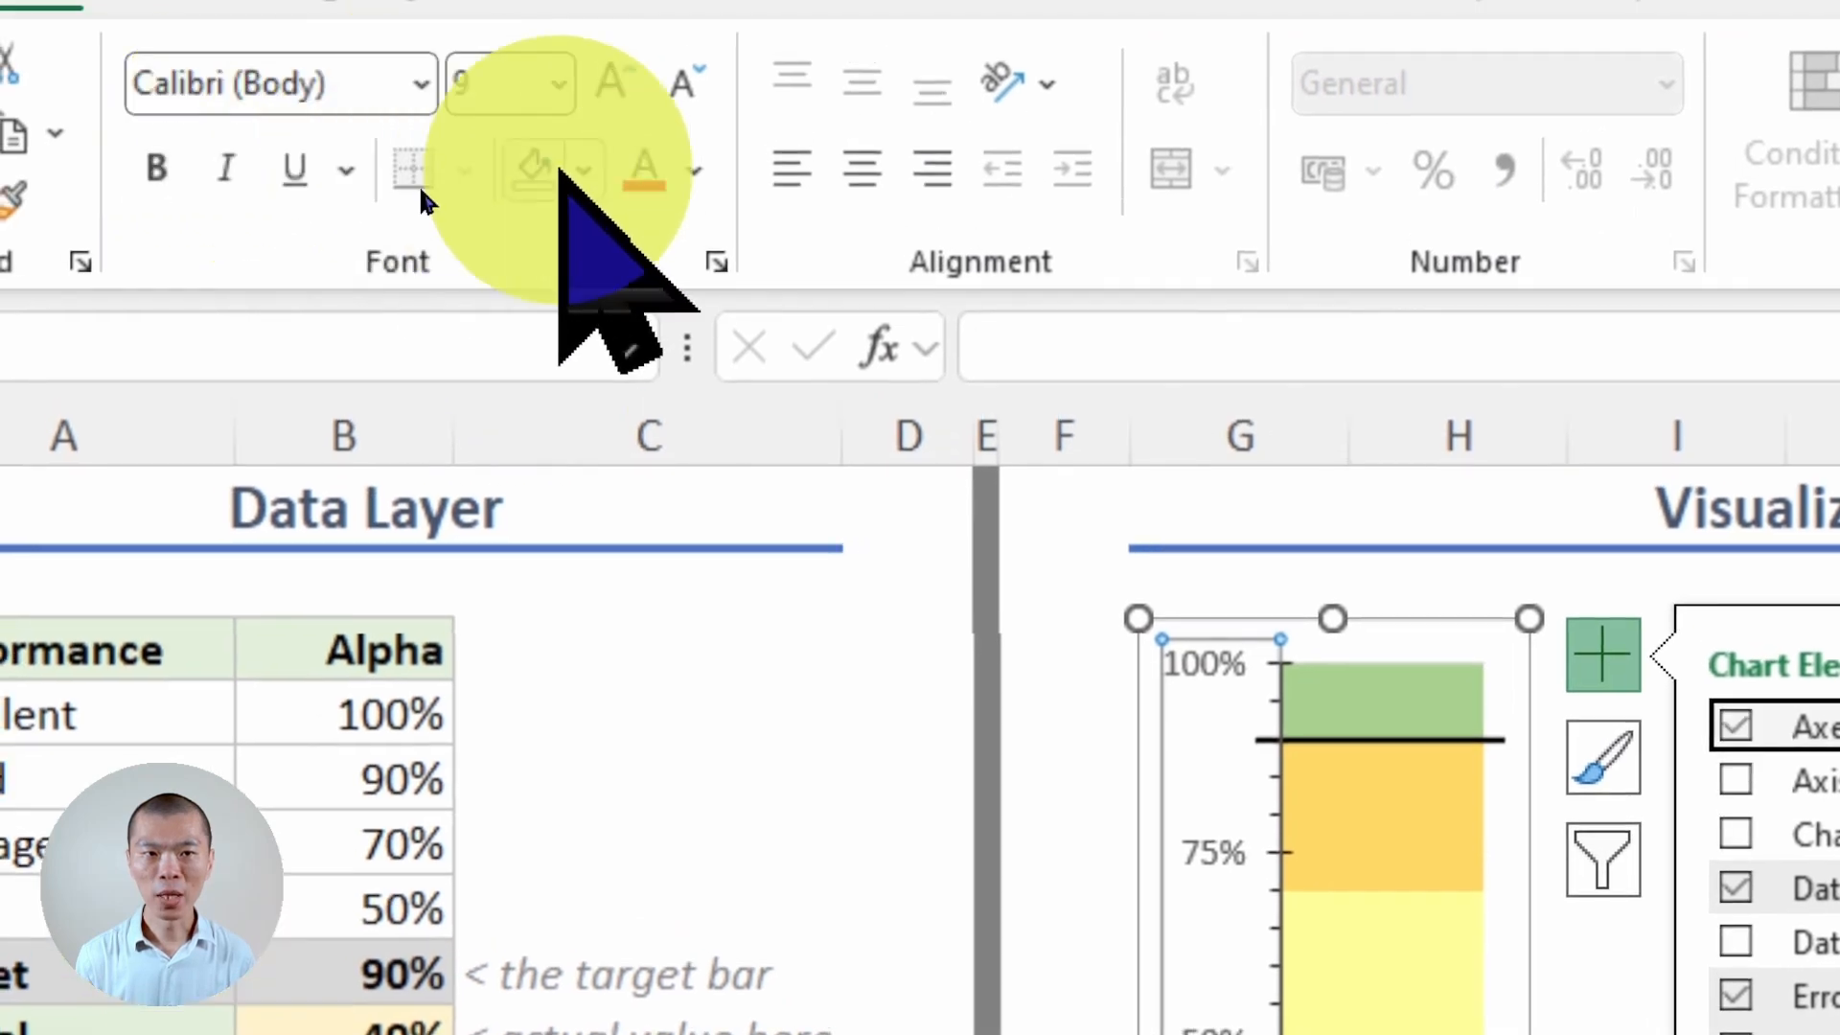
key("ctrl+4")
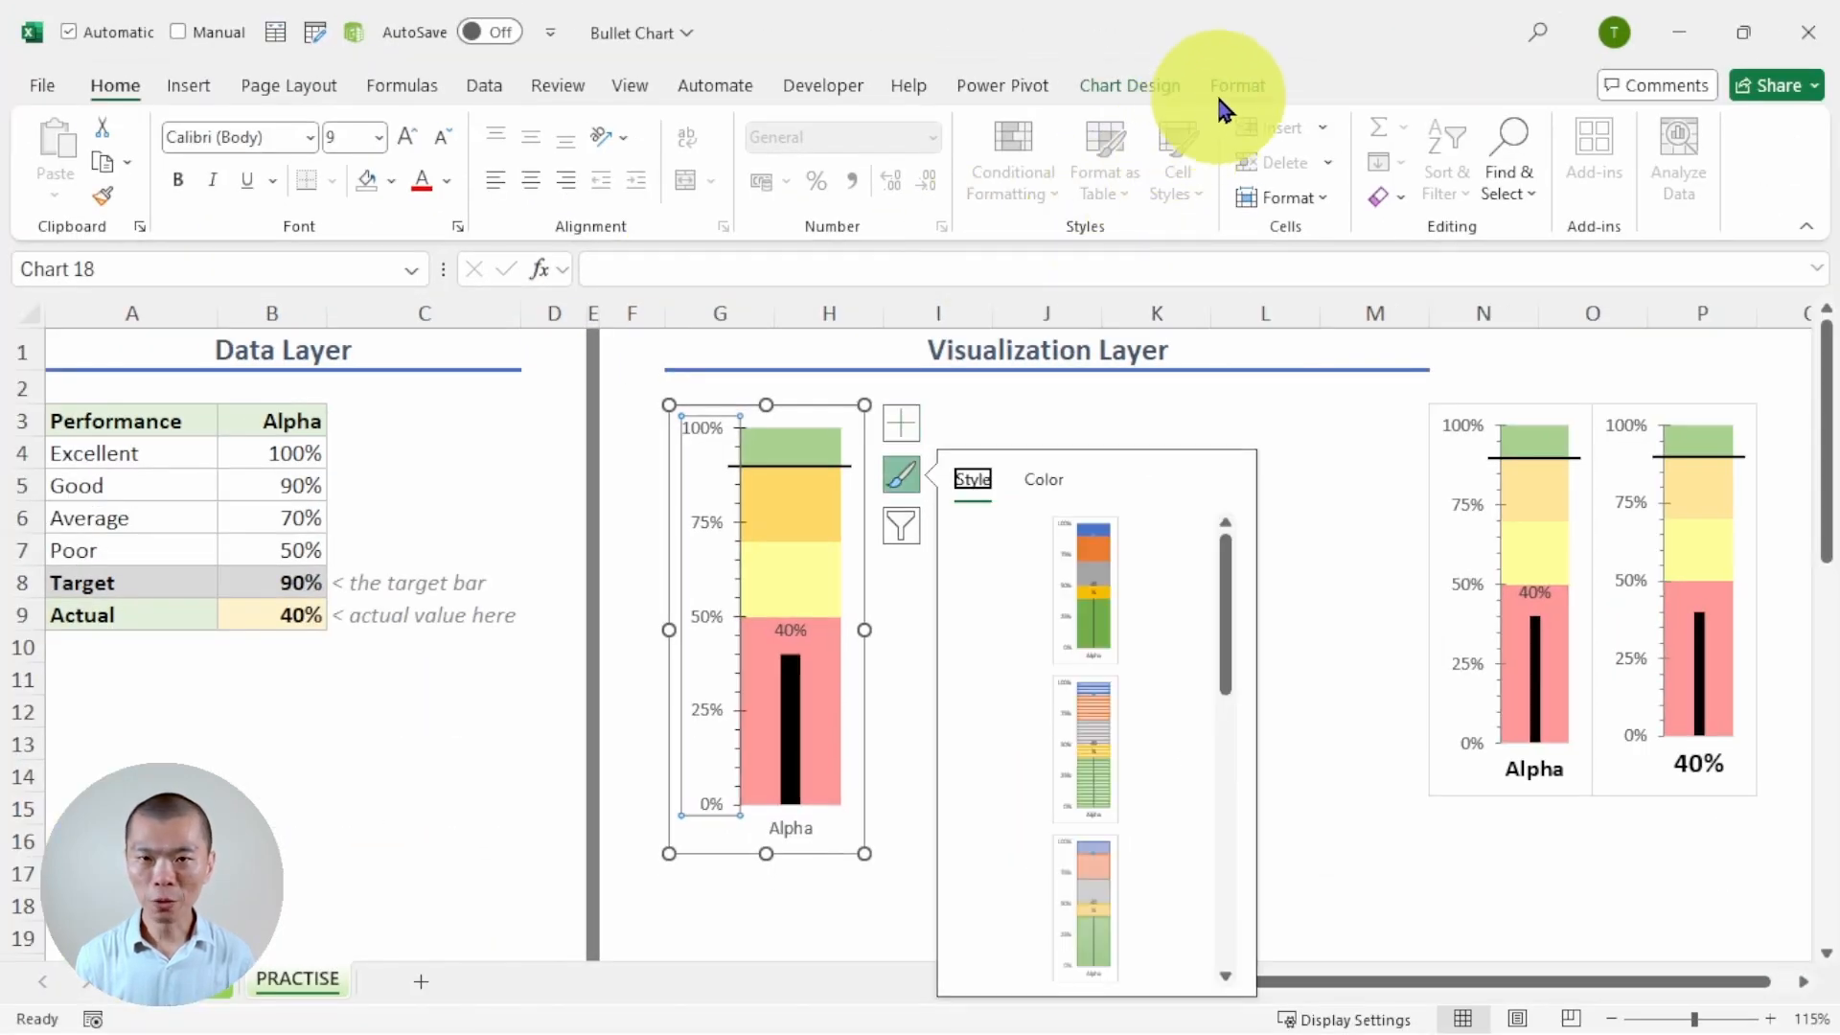
left_click(1223, 96)
key("Down")
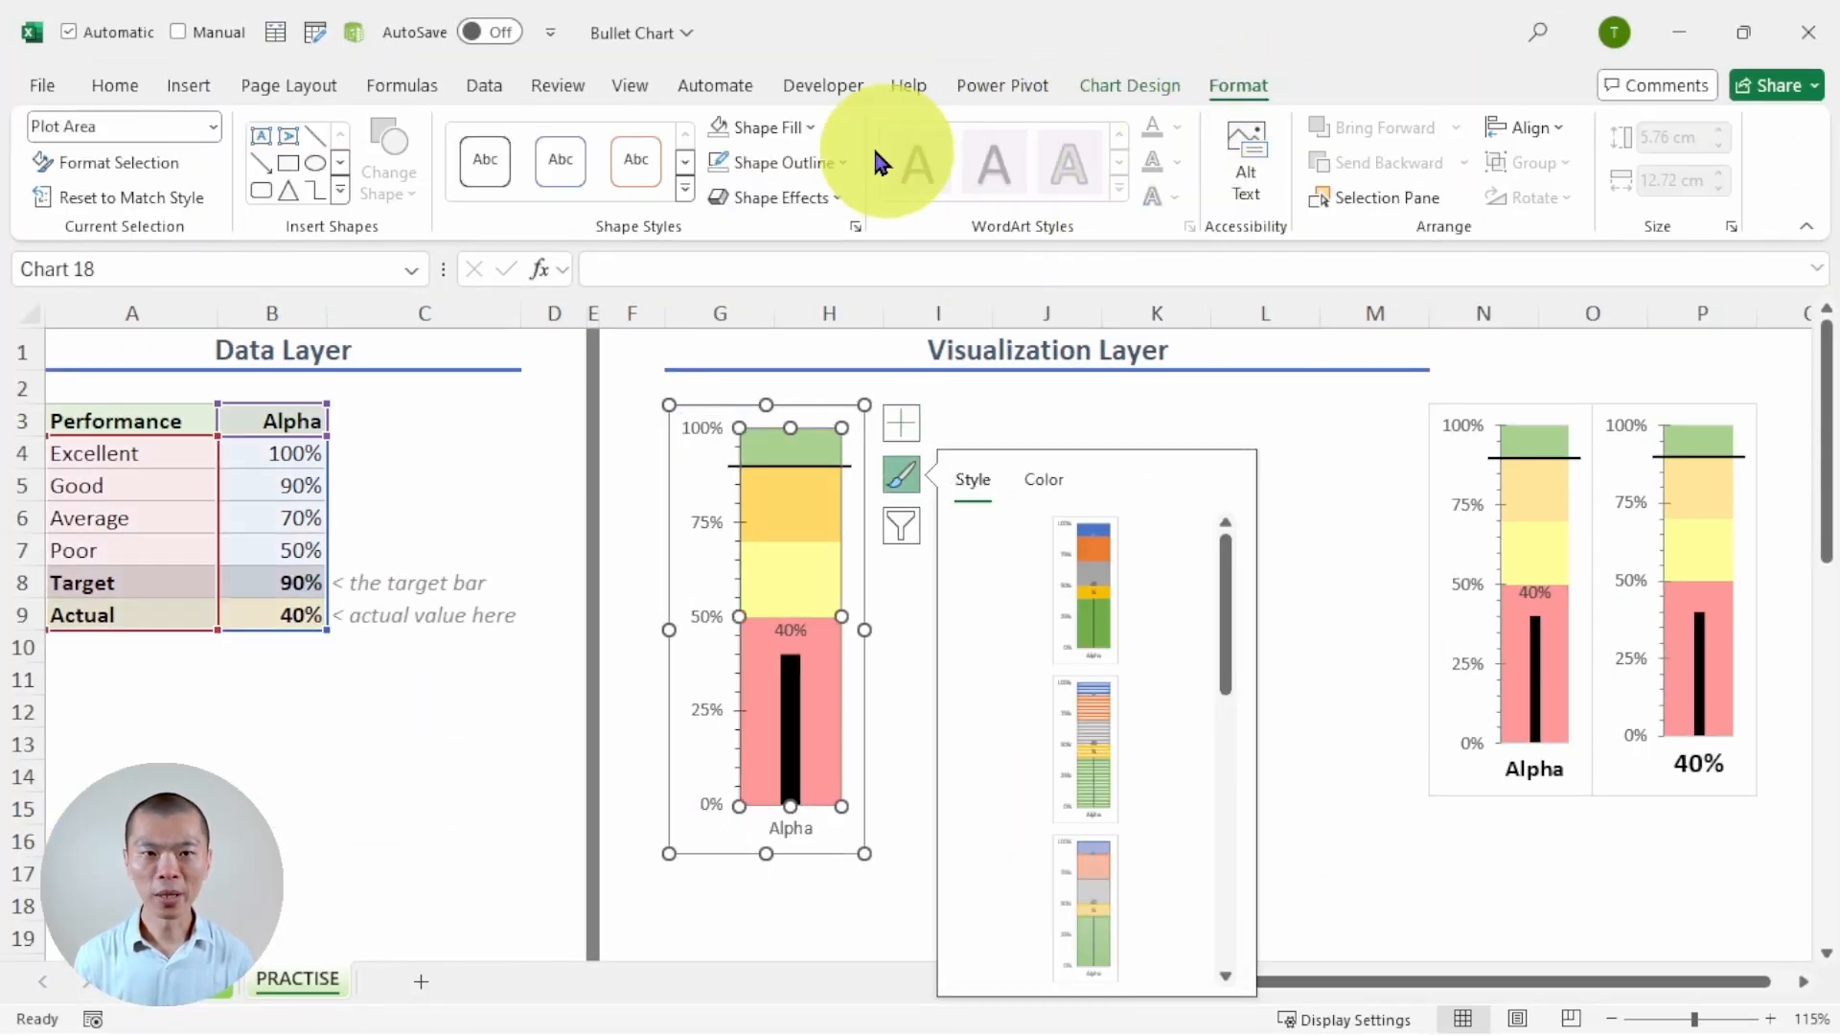
left_click(831, 163)
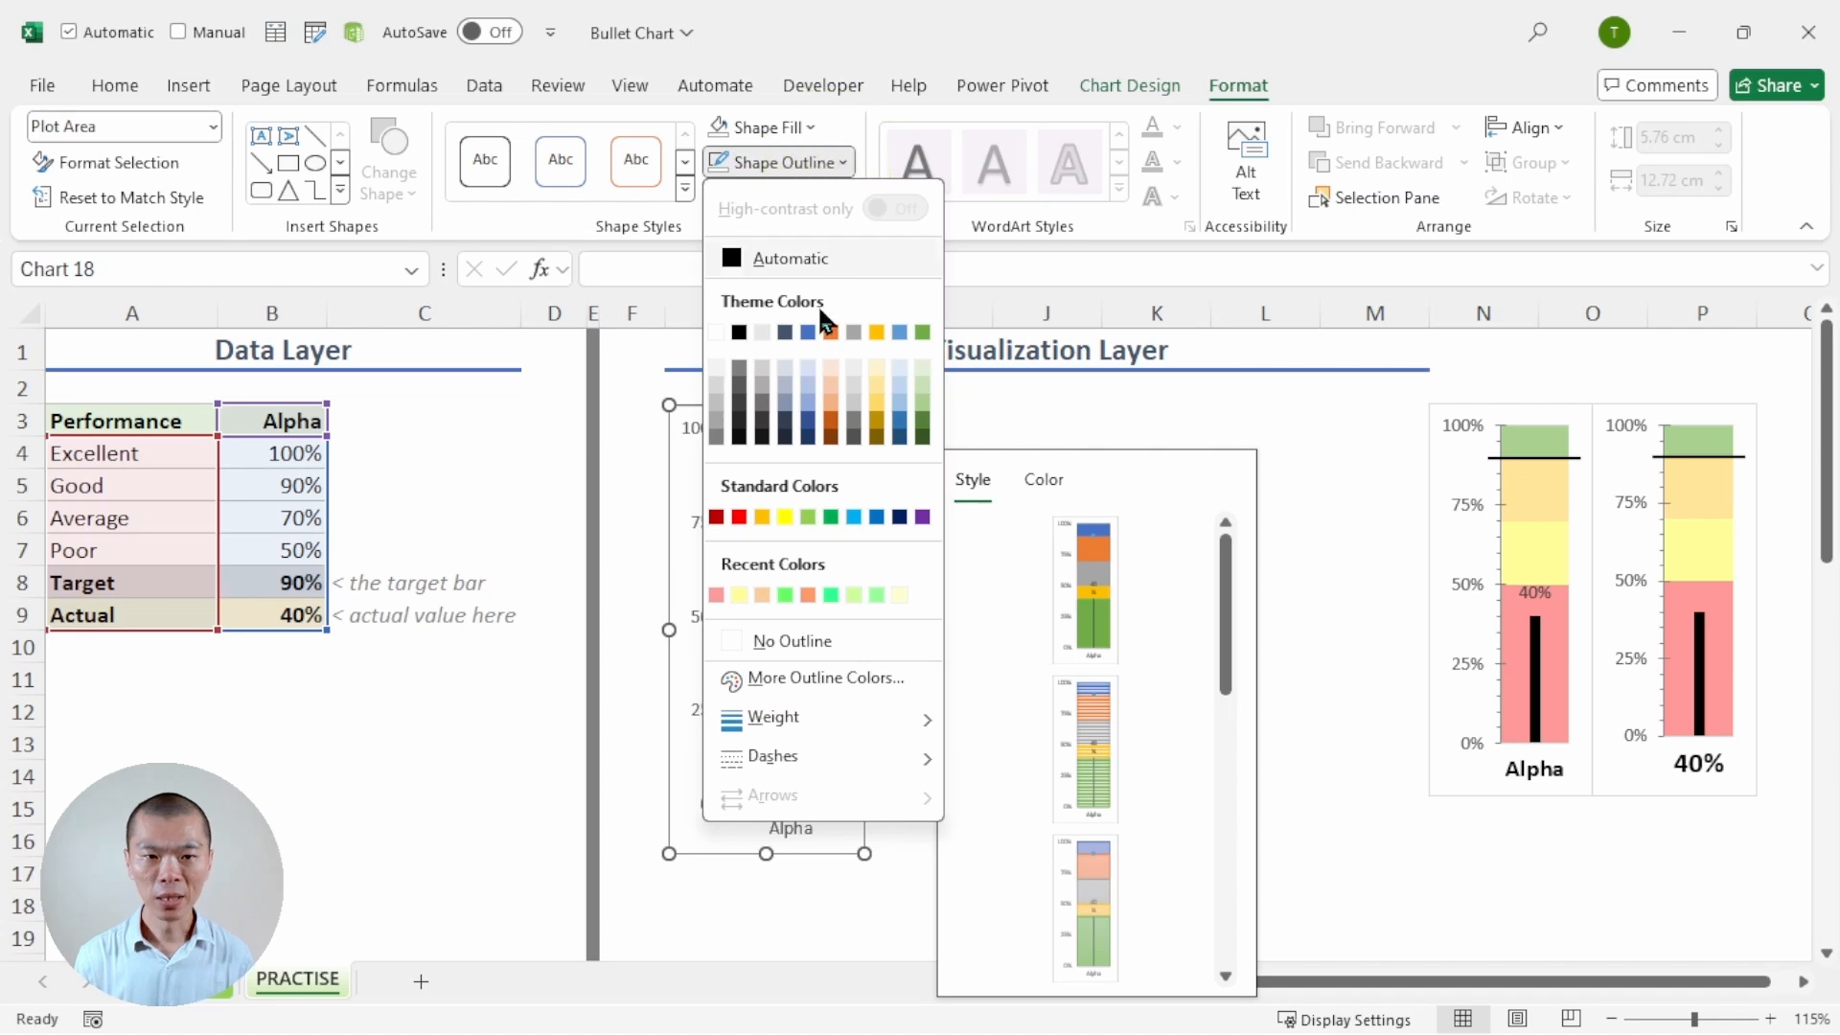
left_click(716, 438)
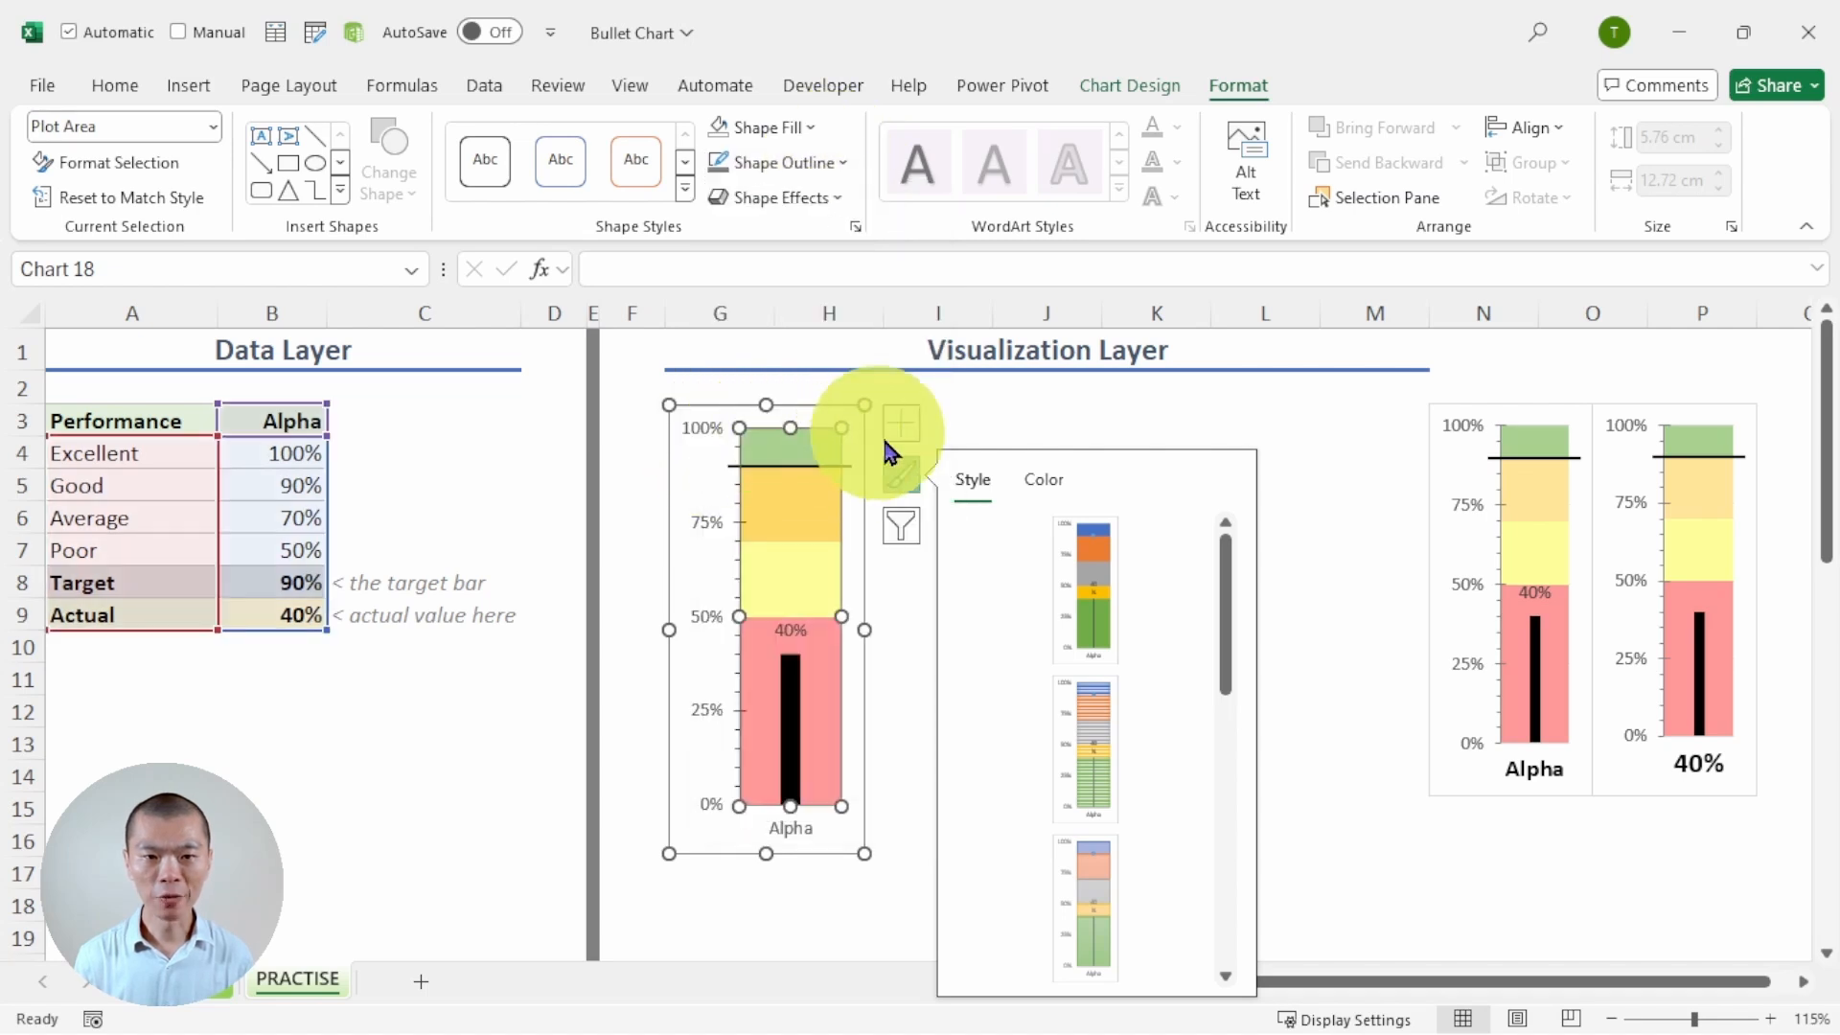
left_click(901, 475)
Step: Color the chart's vertical axis line gray with the second-darkest shade of the white theme color, and deselect the chart
left_click(703, 525)
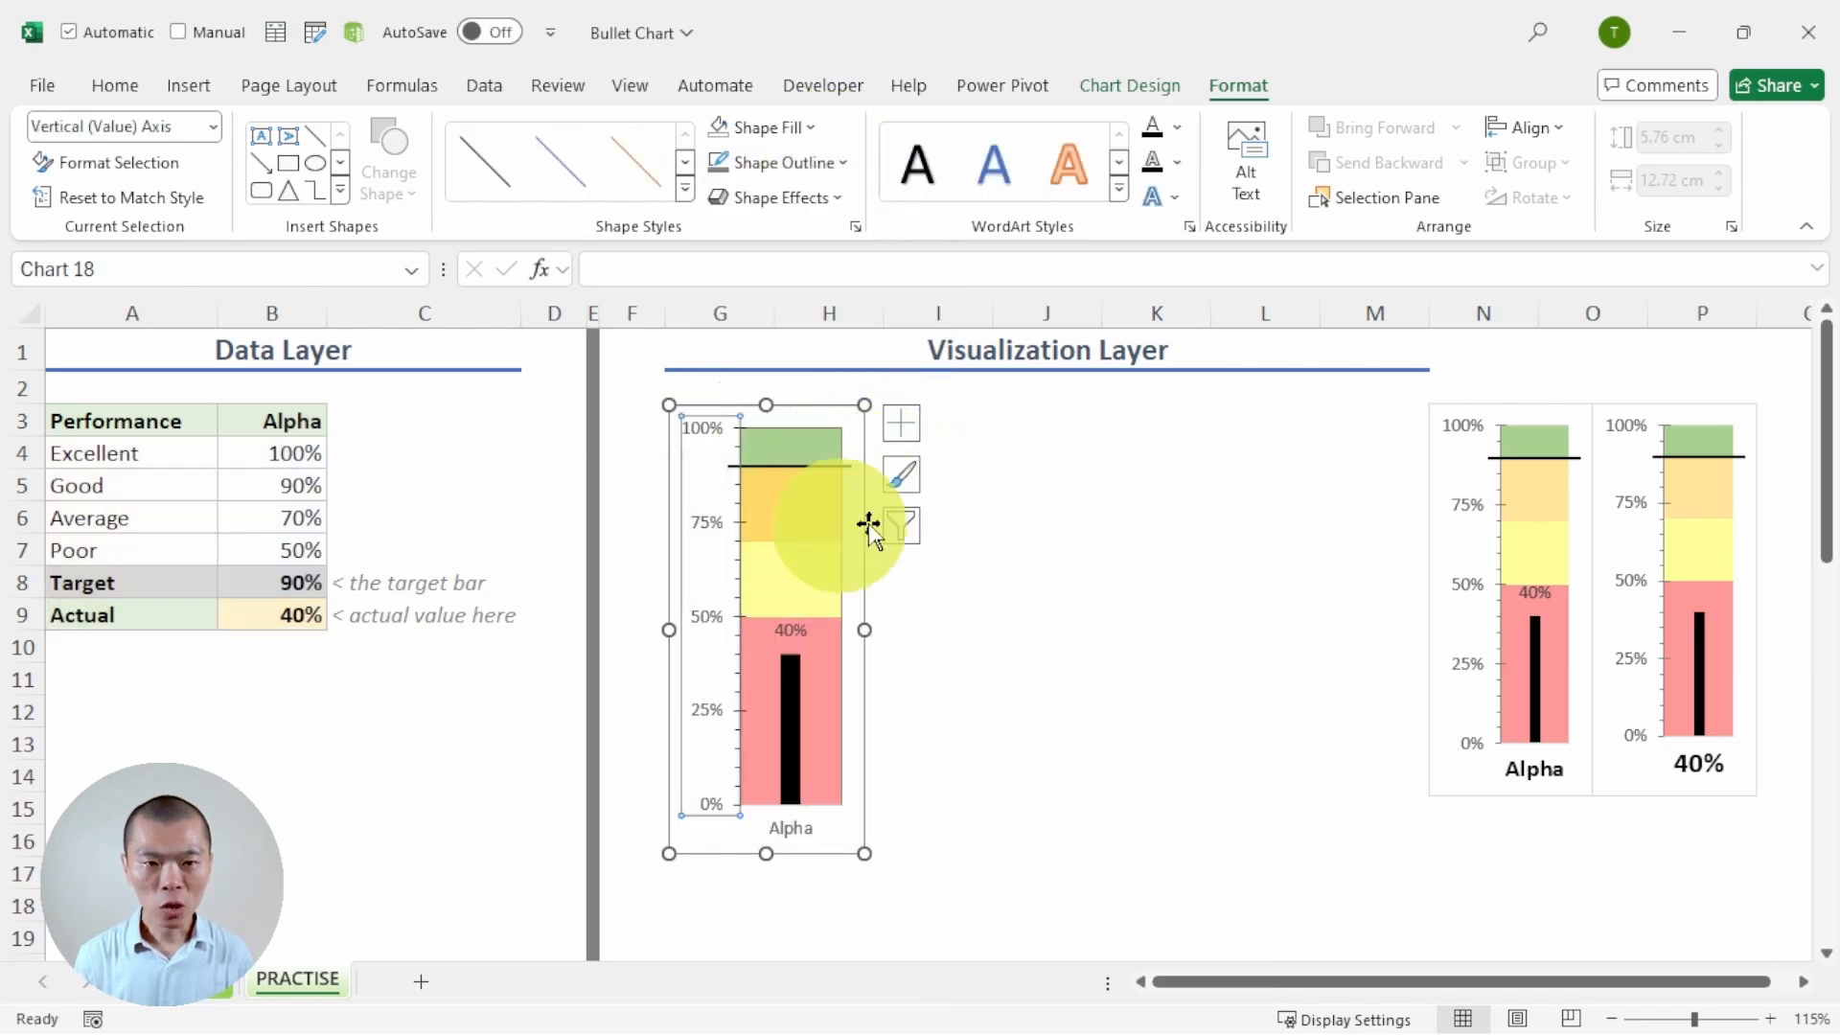
left_click(786, 164)
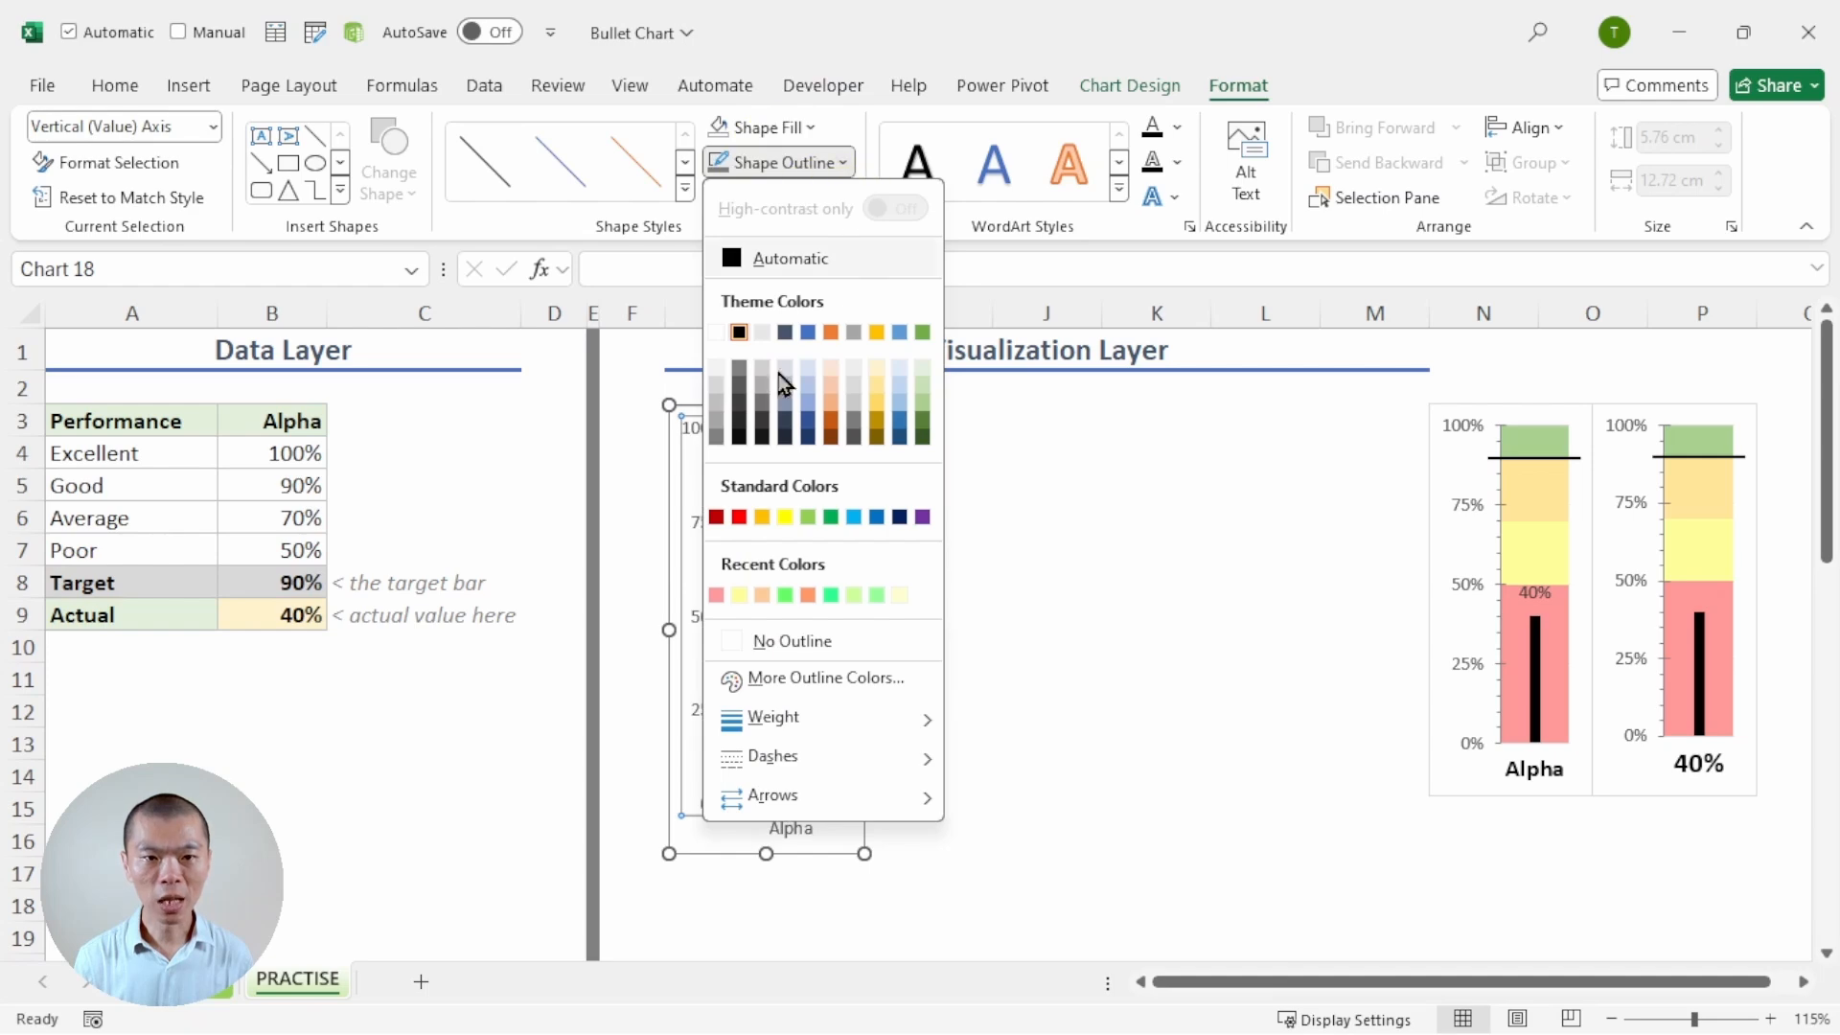
left_click(716, 423)
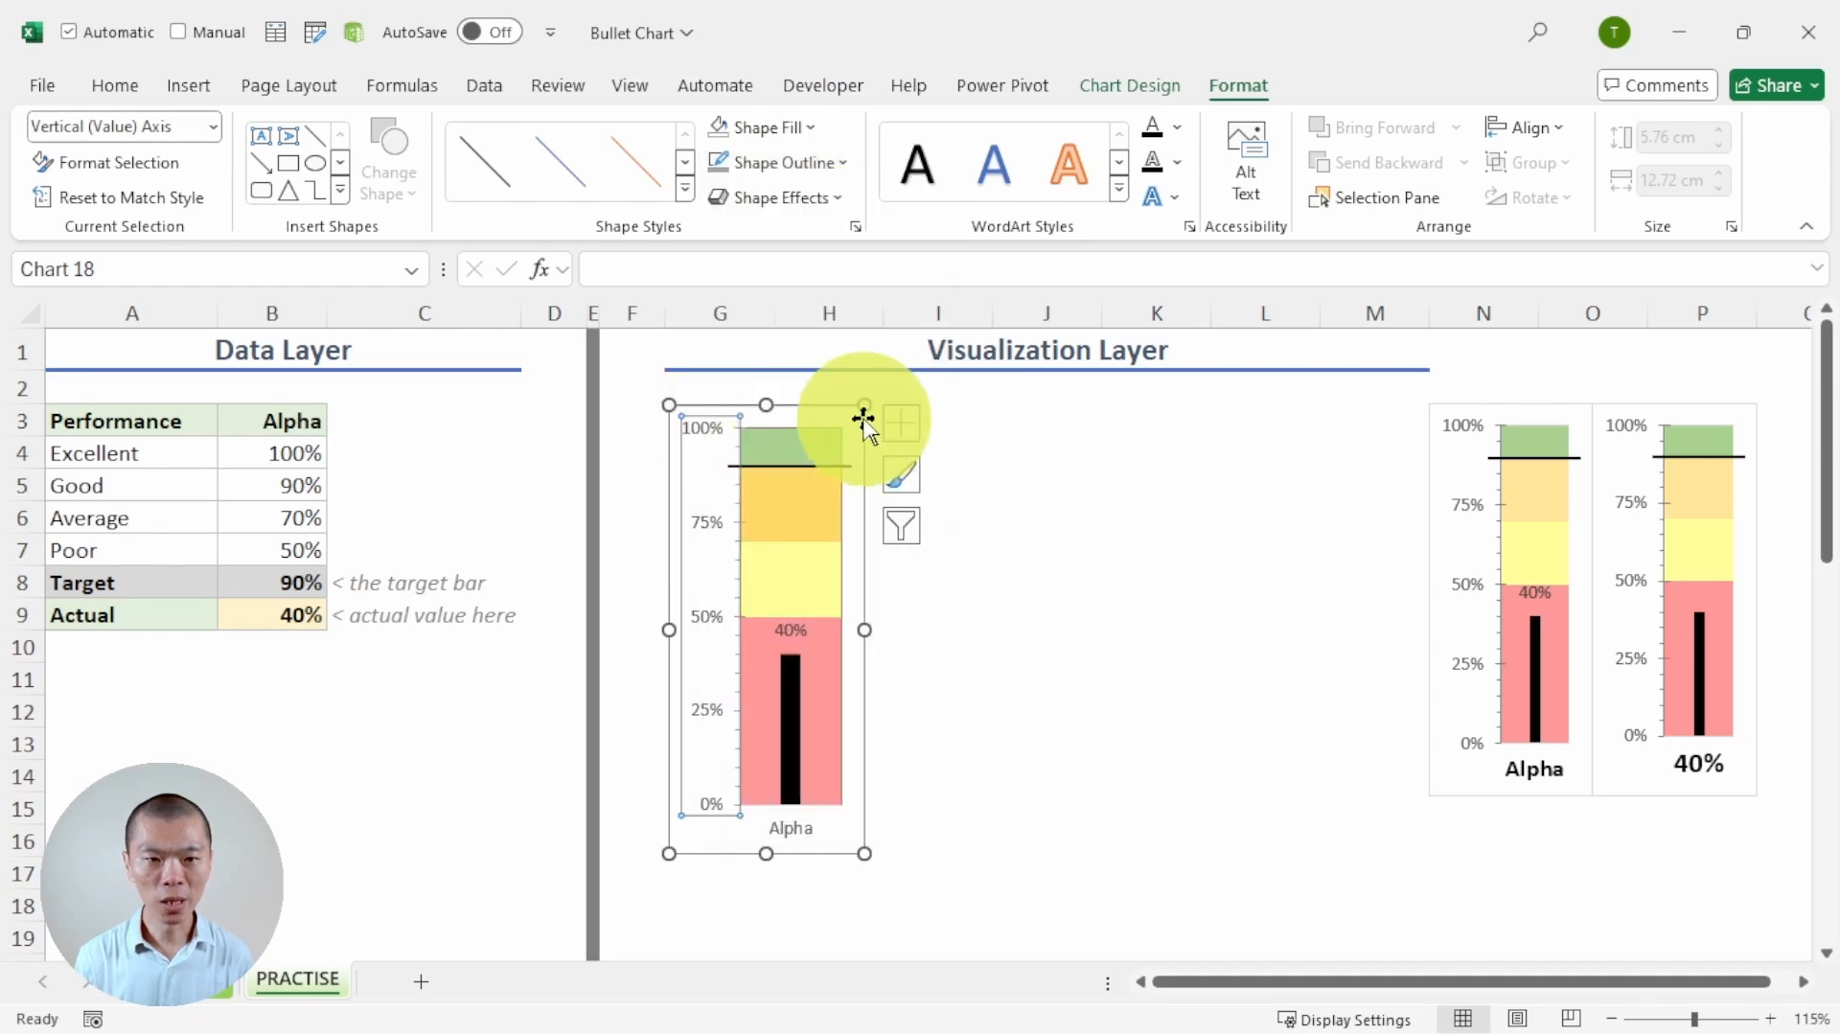
left_click(1035, 427)
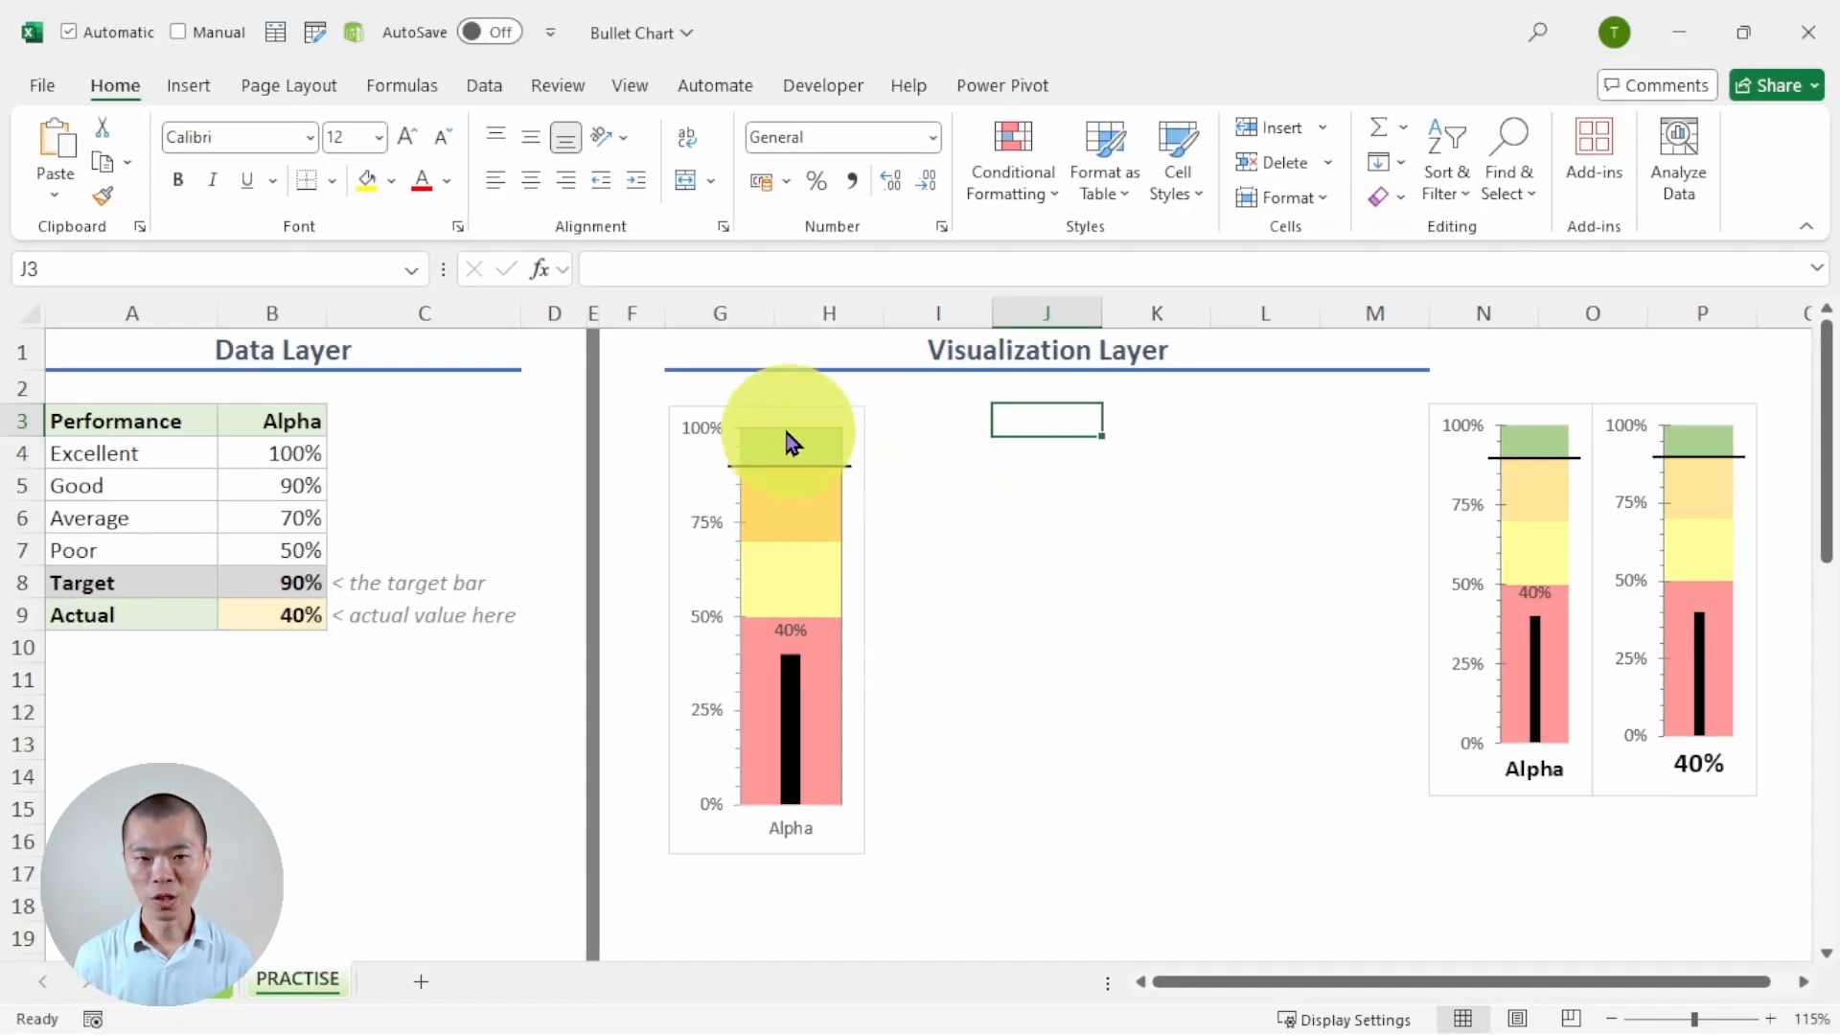
Step: Duplicate the bullet chart beside the original over columns I and J, and delete the Actual data label from the copy
left_click_drag(774, 424, 997, 424)
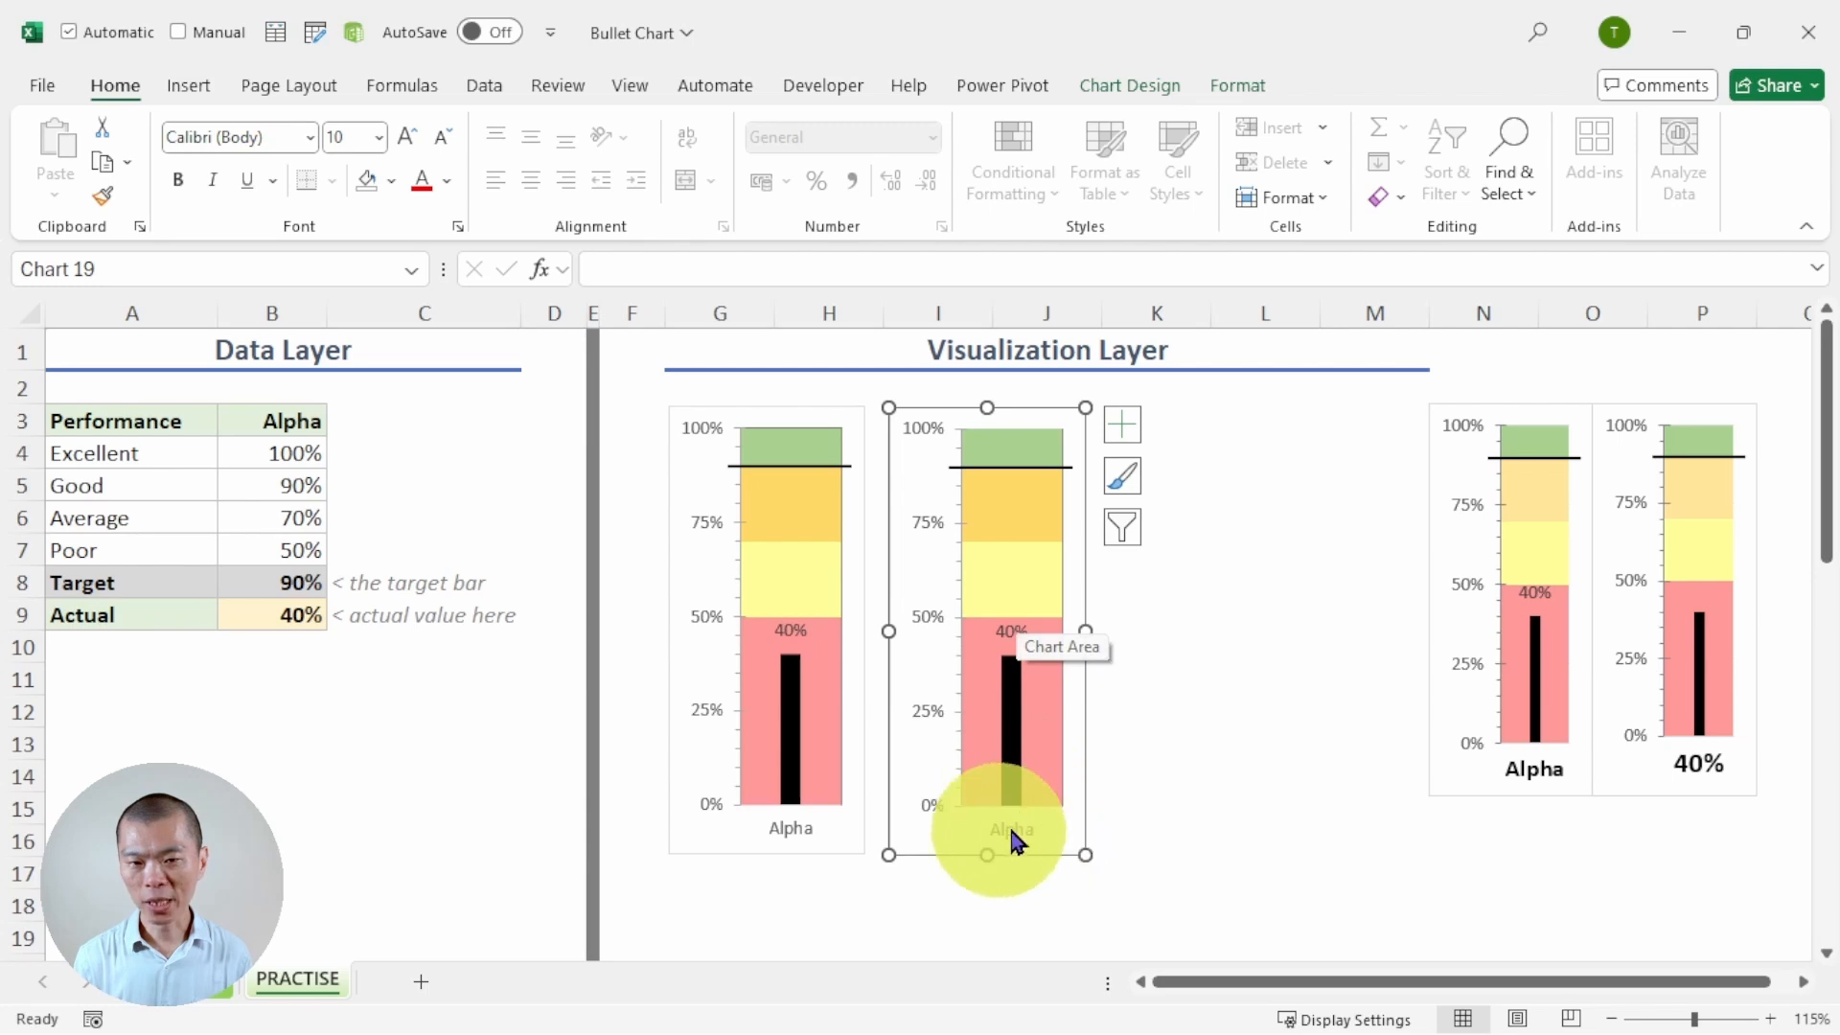
left_click(997, 636)
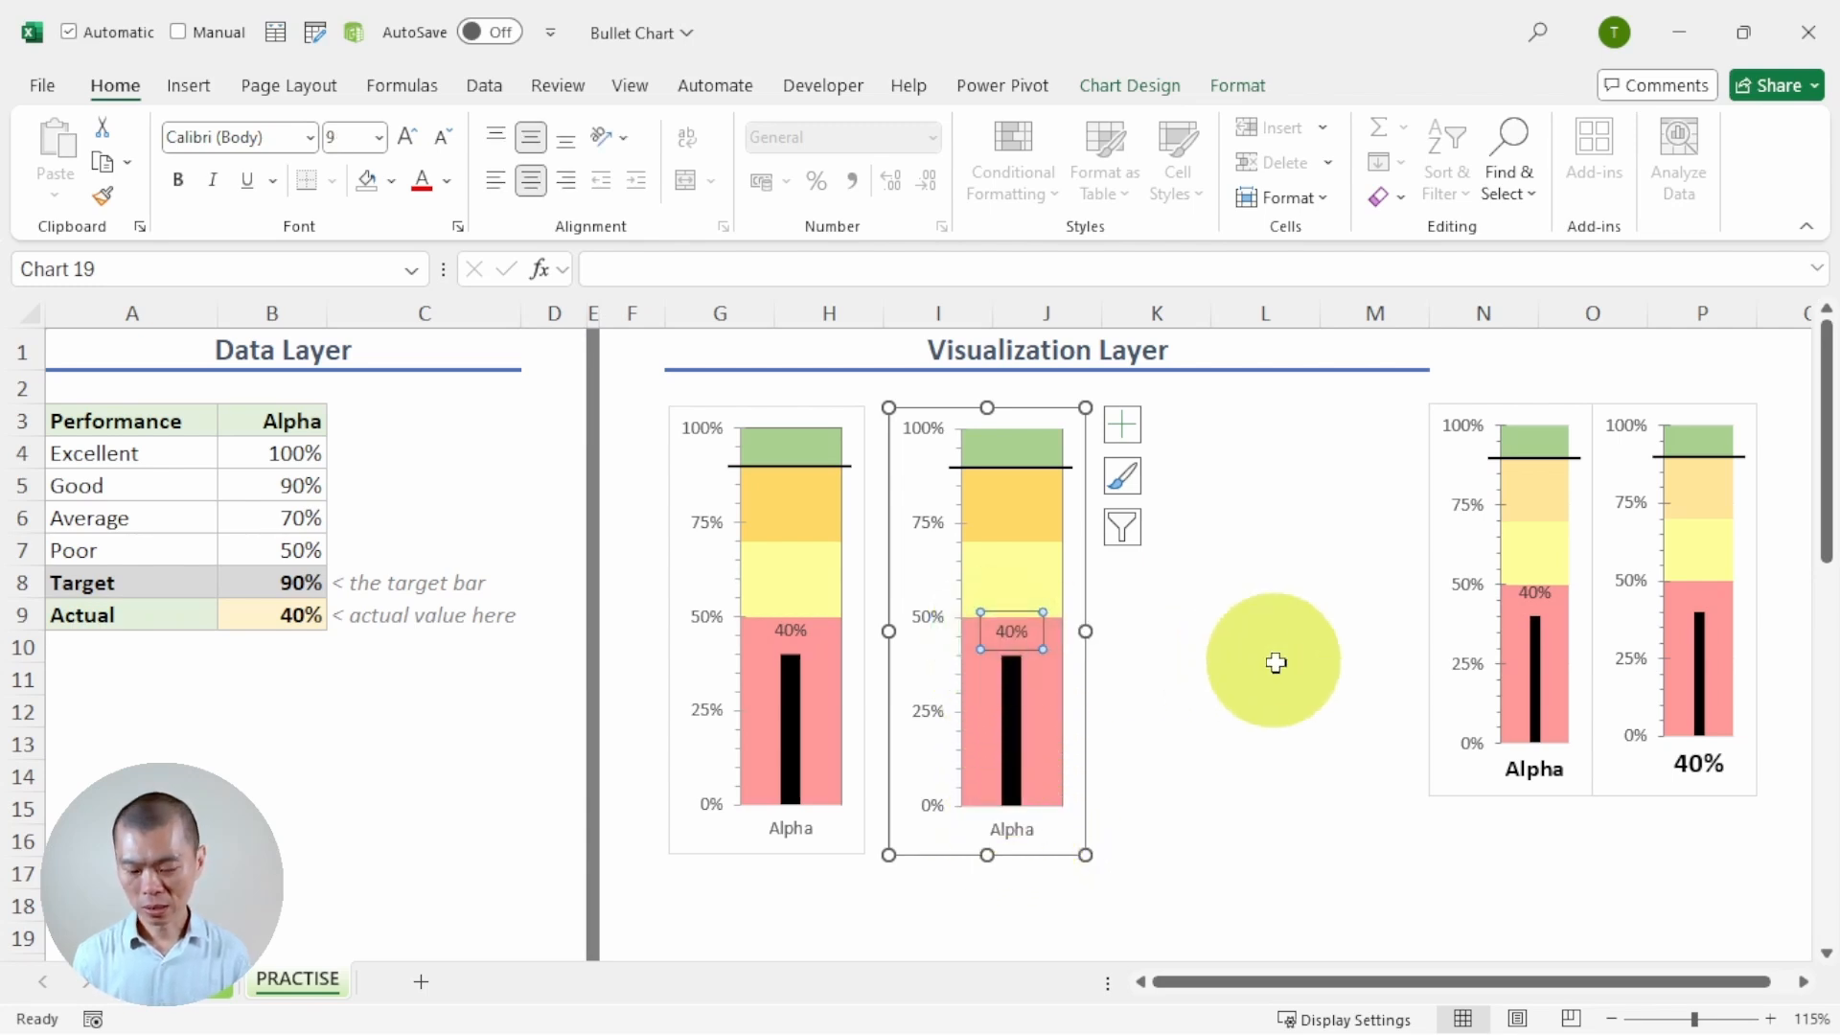
key("Delete")
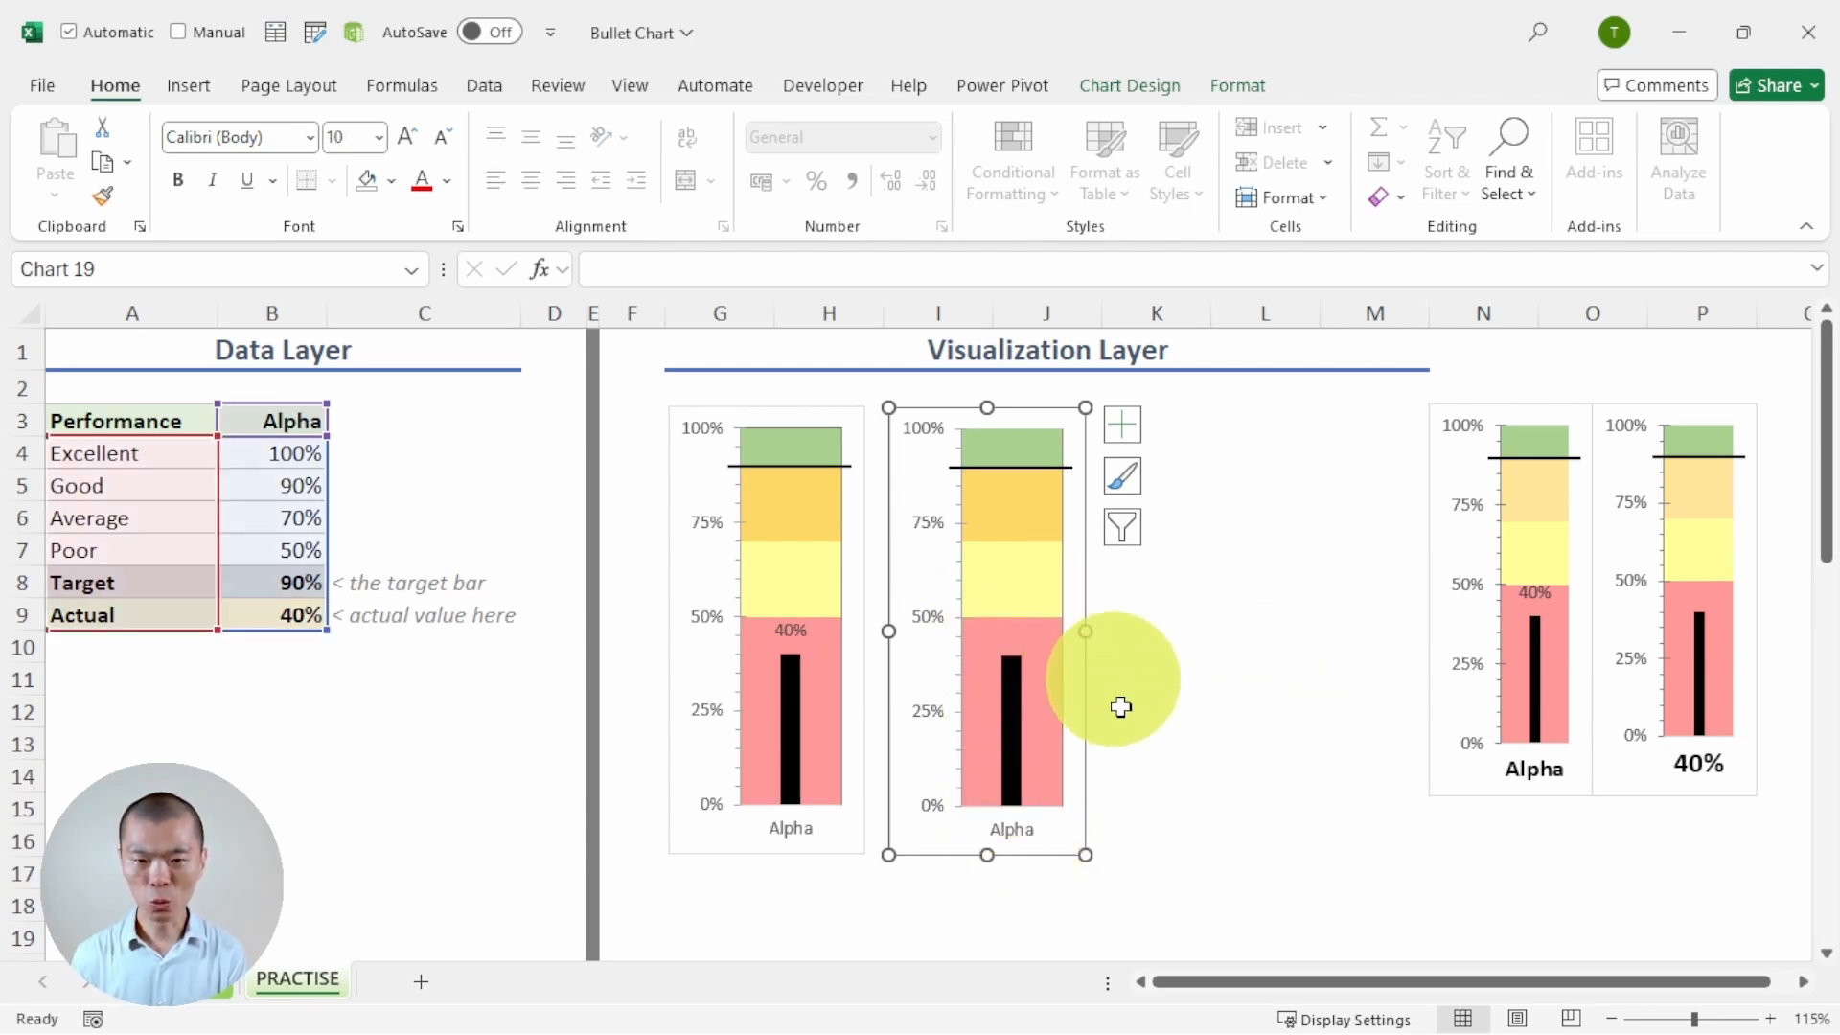
Step: Set the copied chart's horizontal axis label range to =PRACTISE!$B$9, and move the copy slightly closer to the original chart
left_click(1031, 834)
left_click(1109, 85)
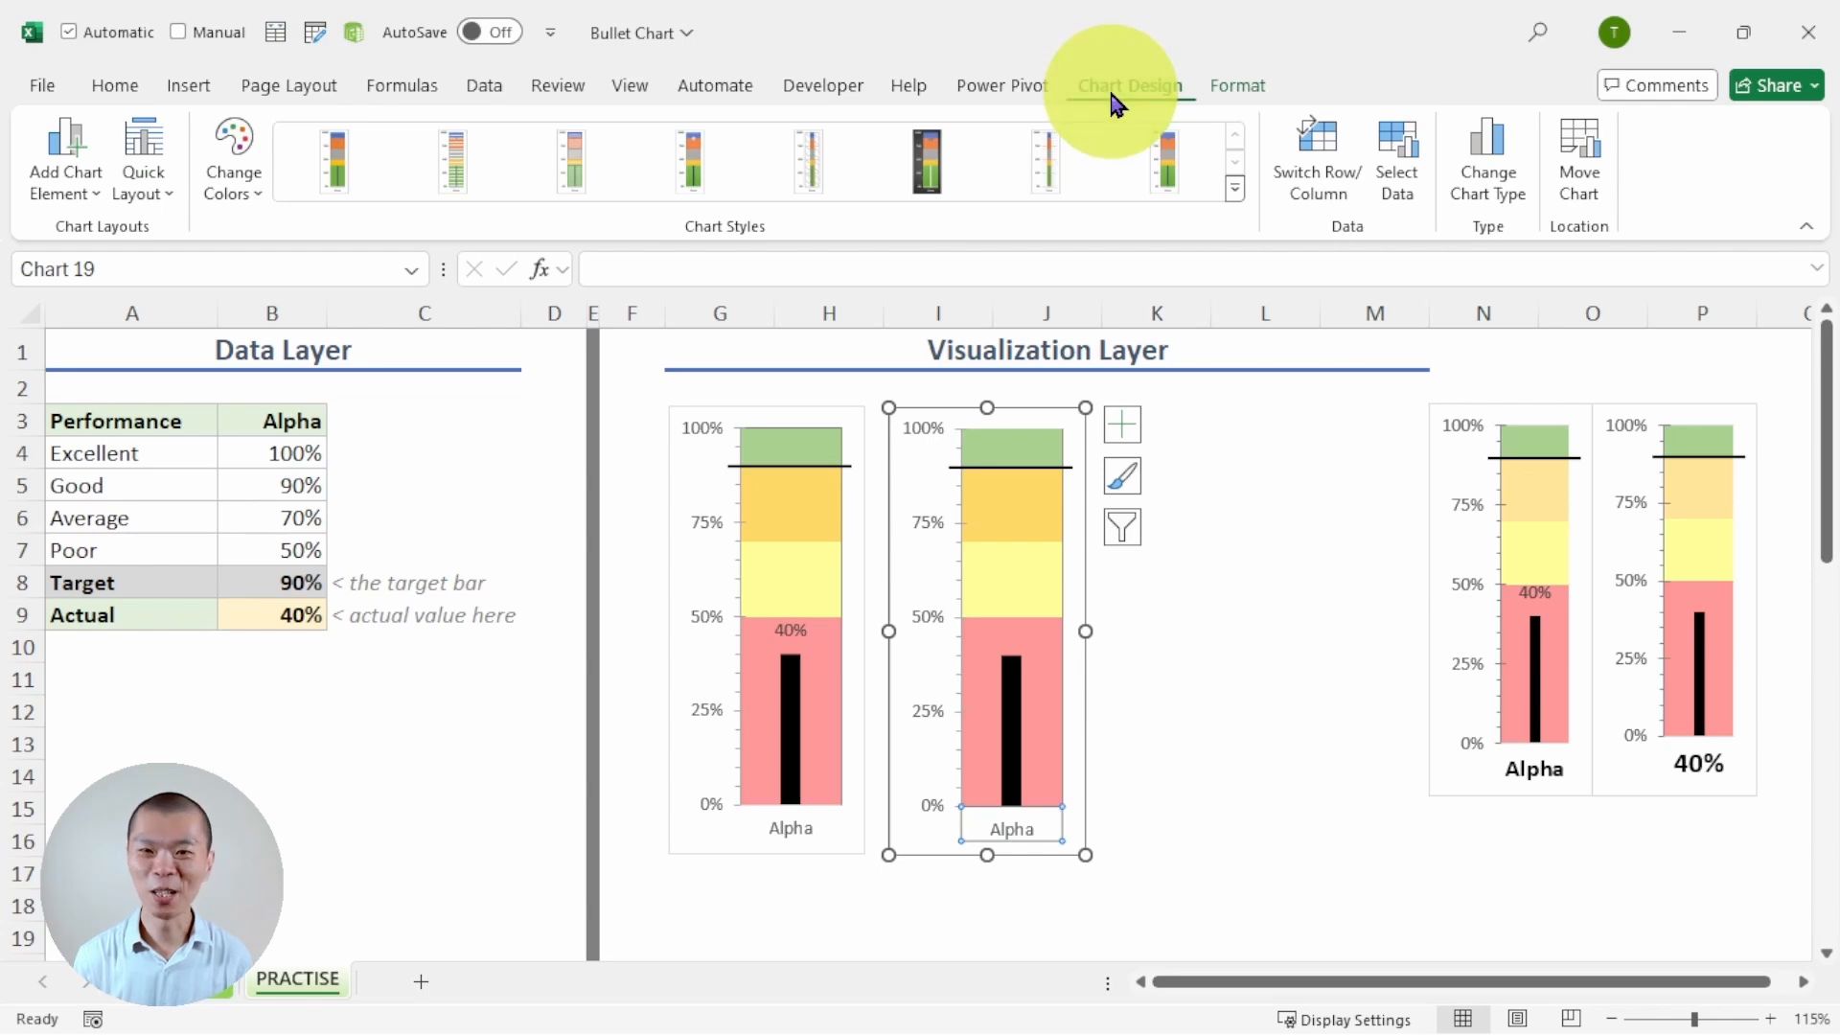
left_click(1392, 154)
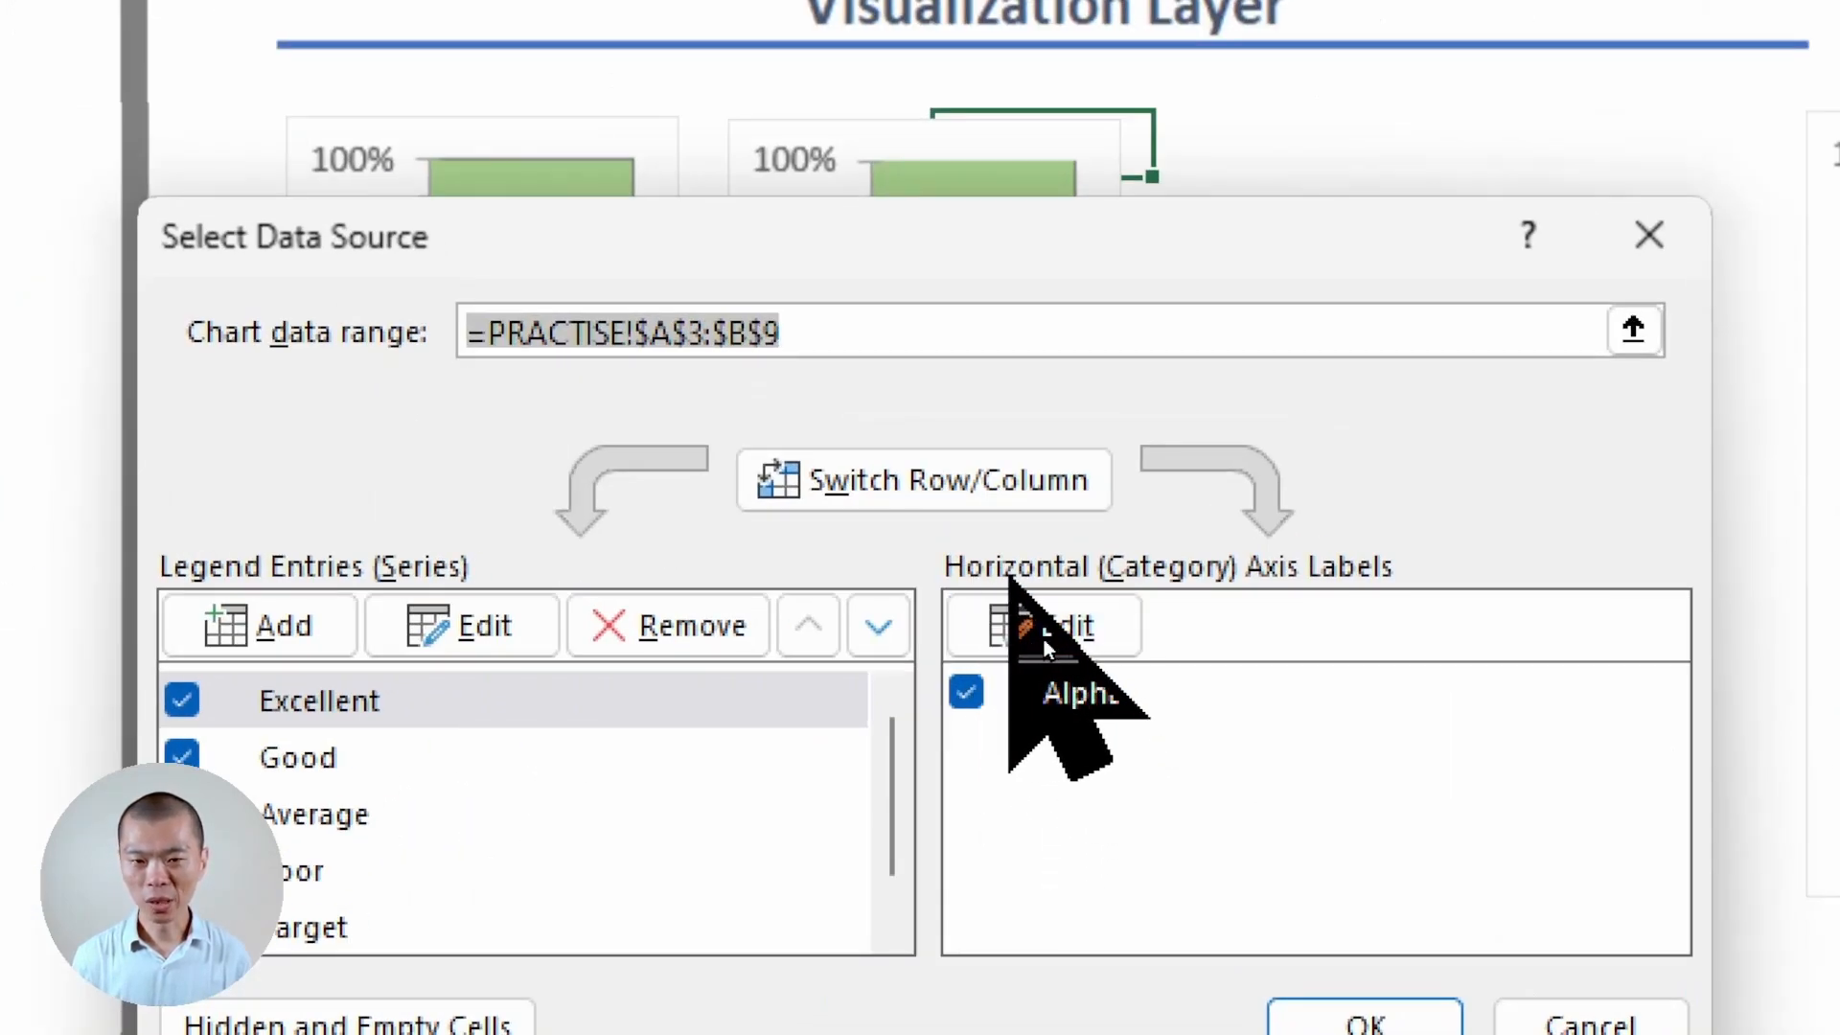
left_click(1041, 640)
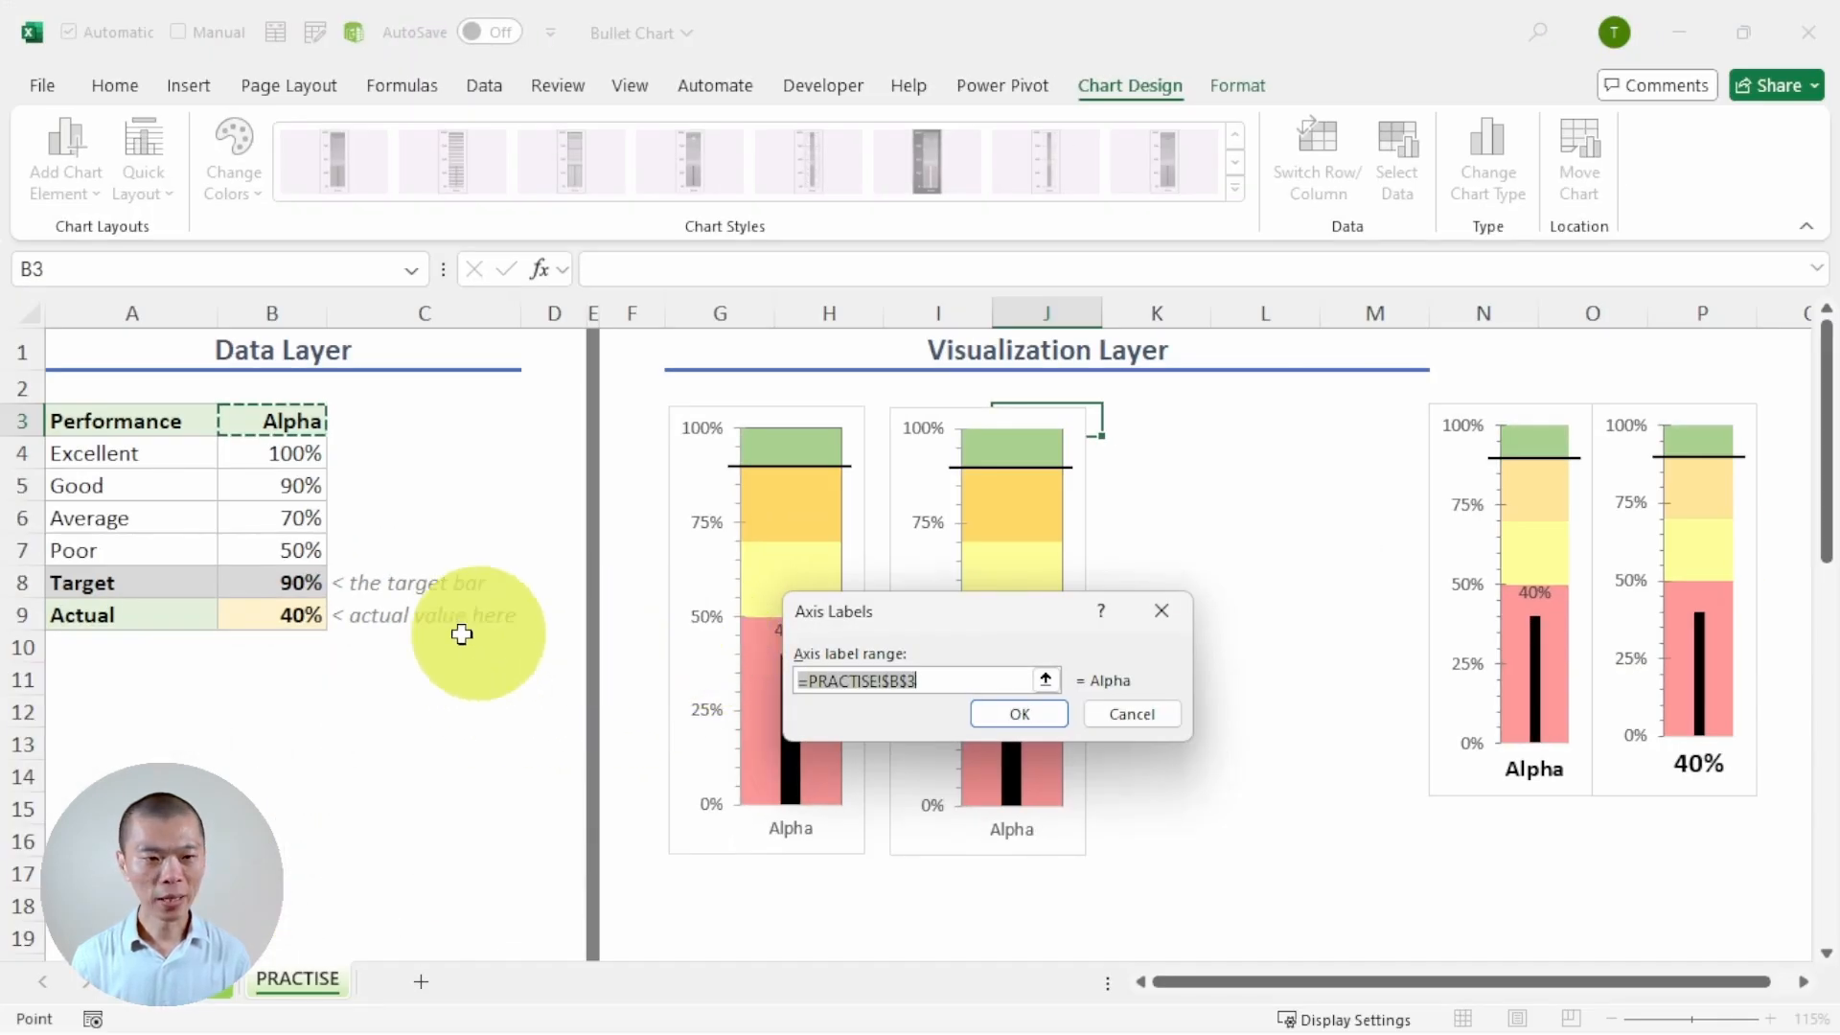
left_click(267, 615)
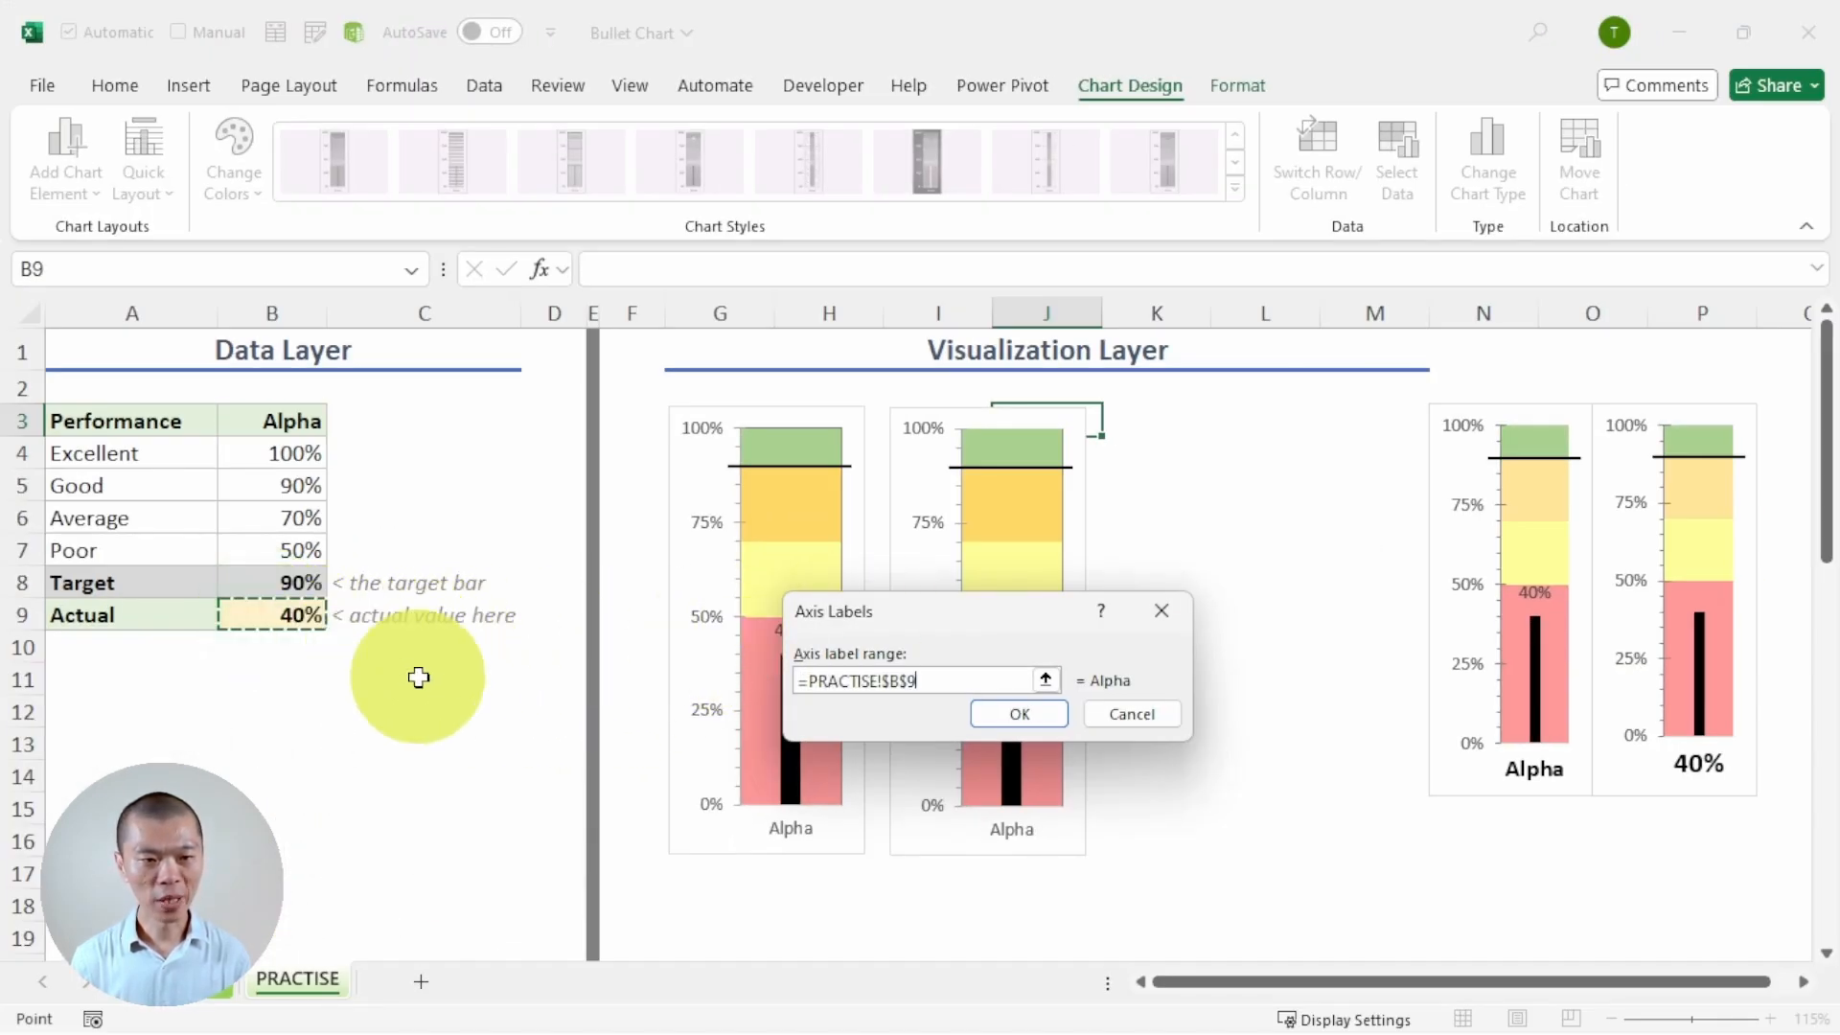
left_click(1002, 715)
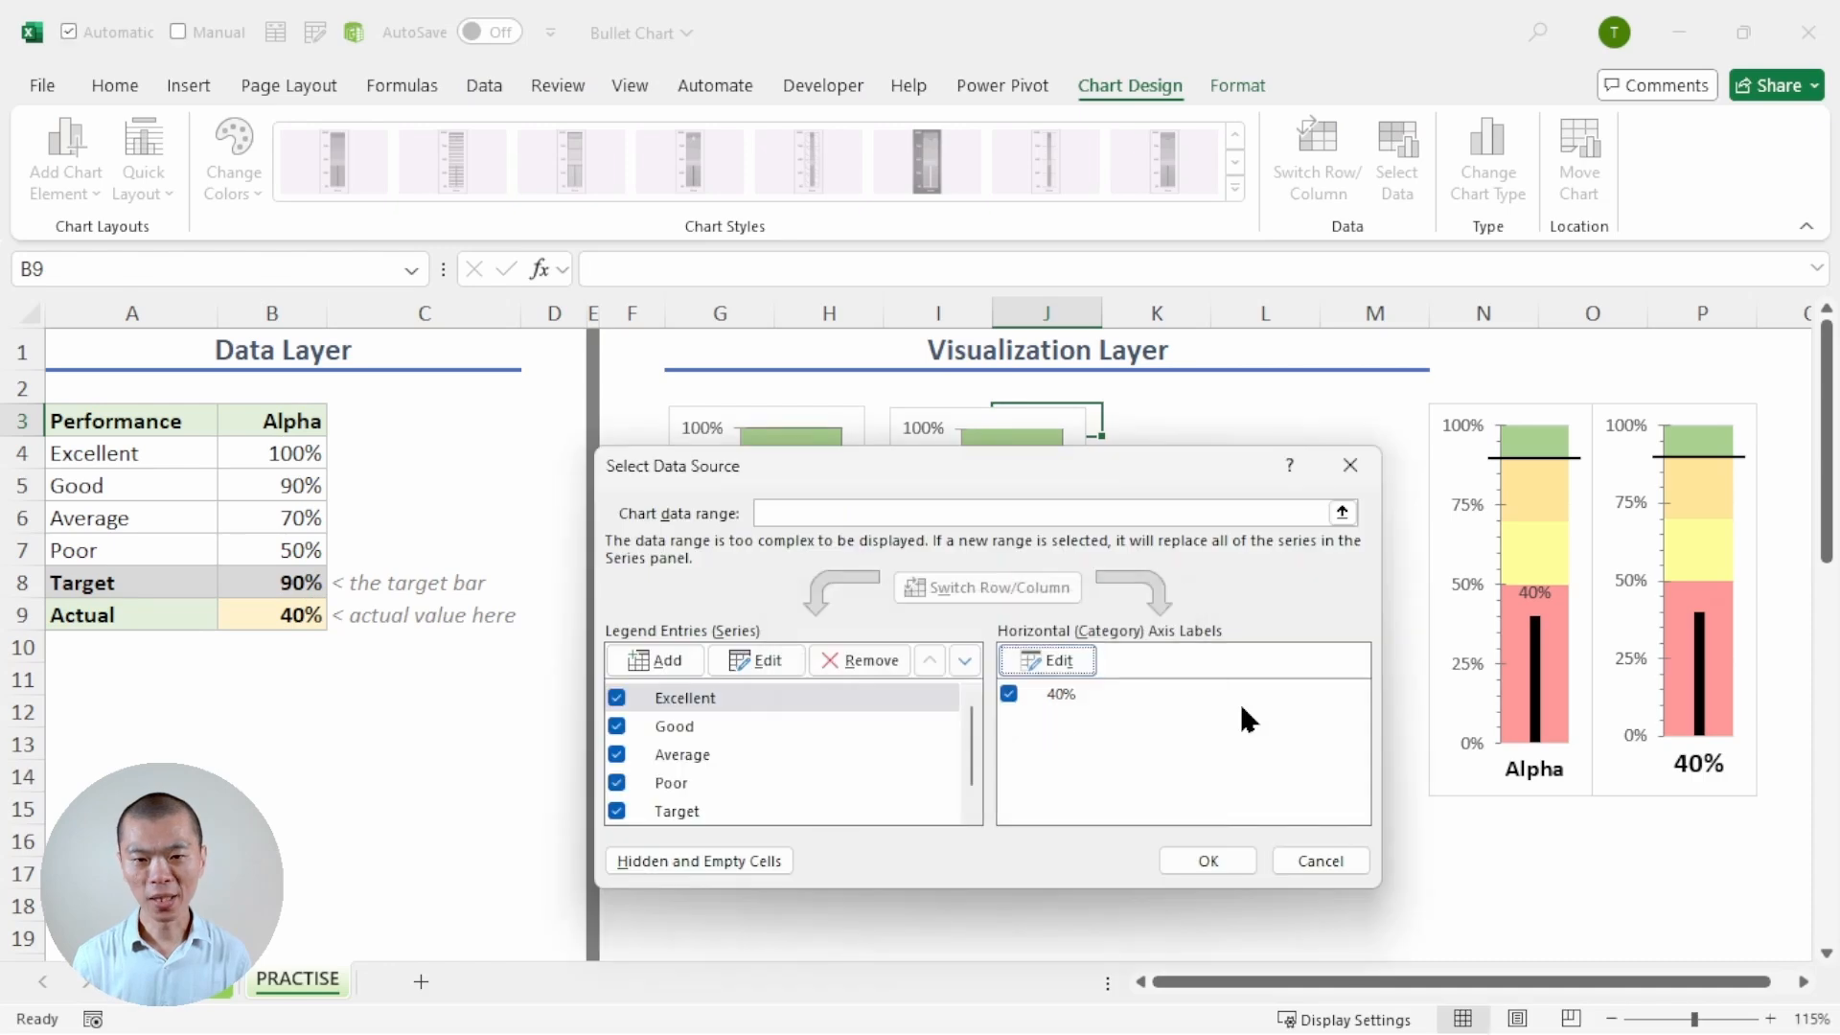
left_click(1209, 856)
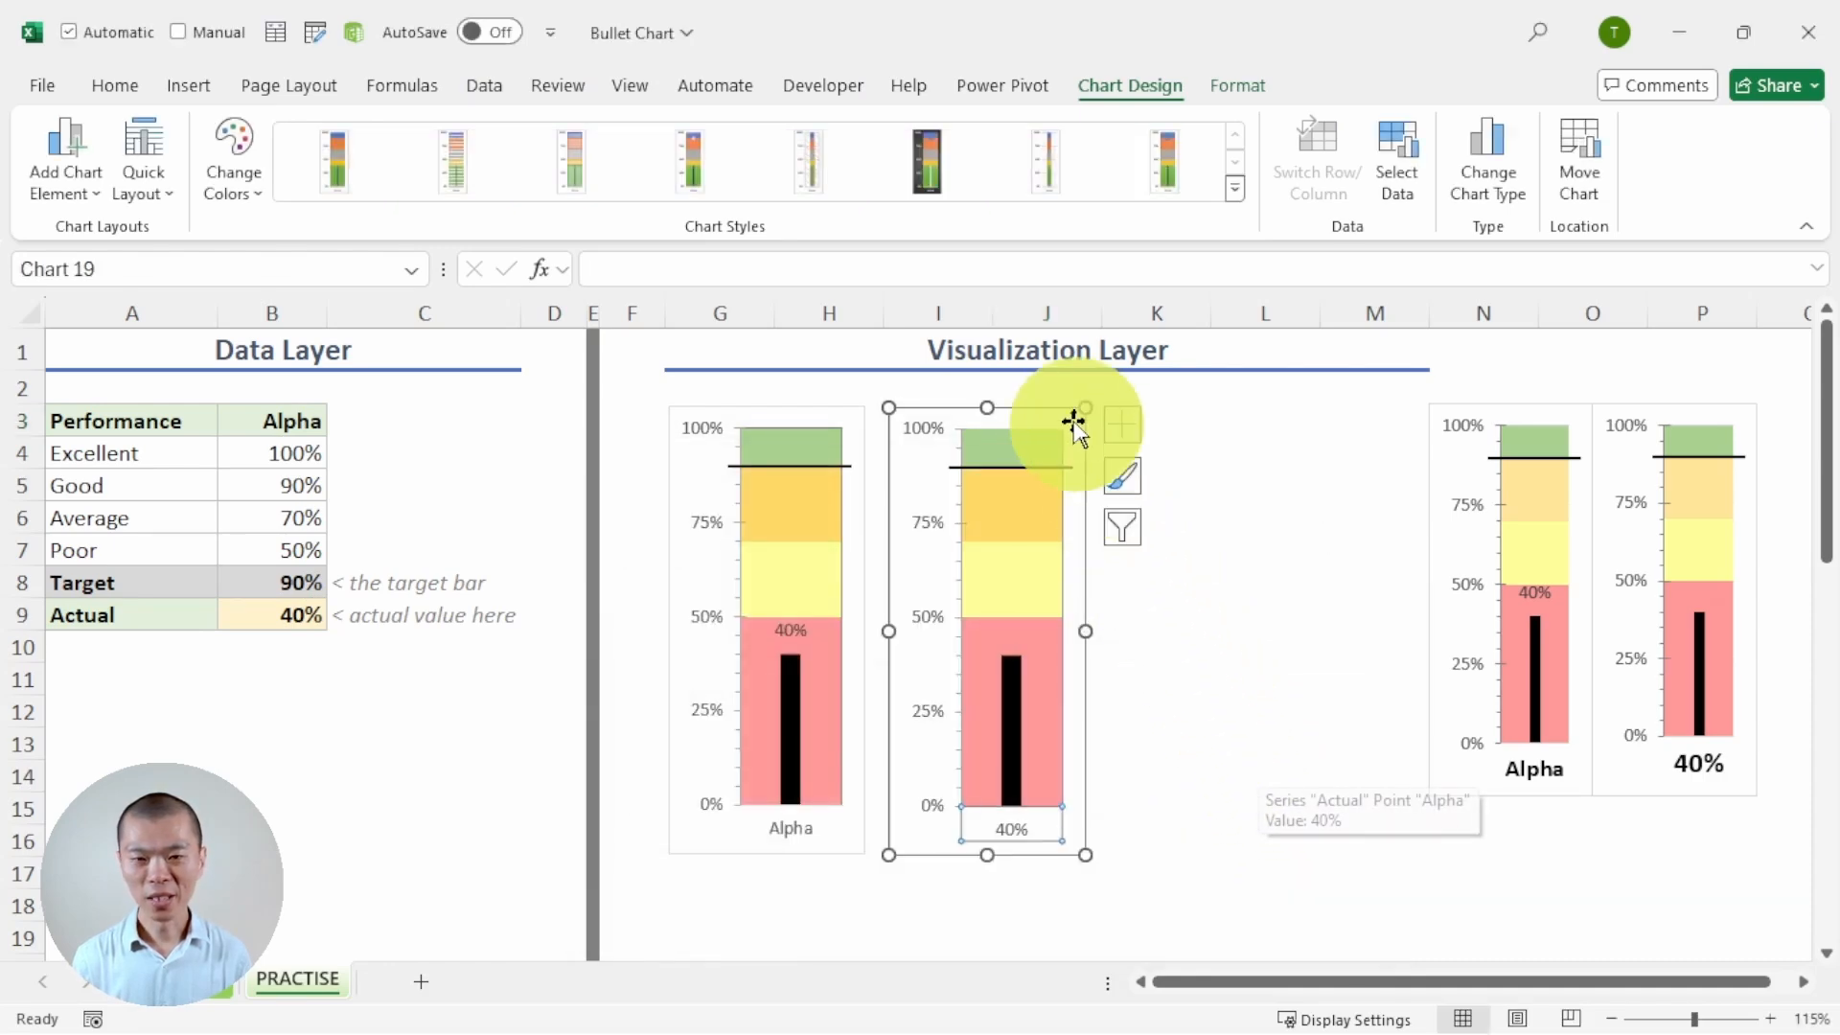
left_click_drag(1052, 404, 1044, 398)
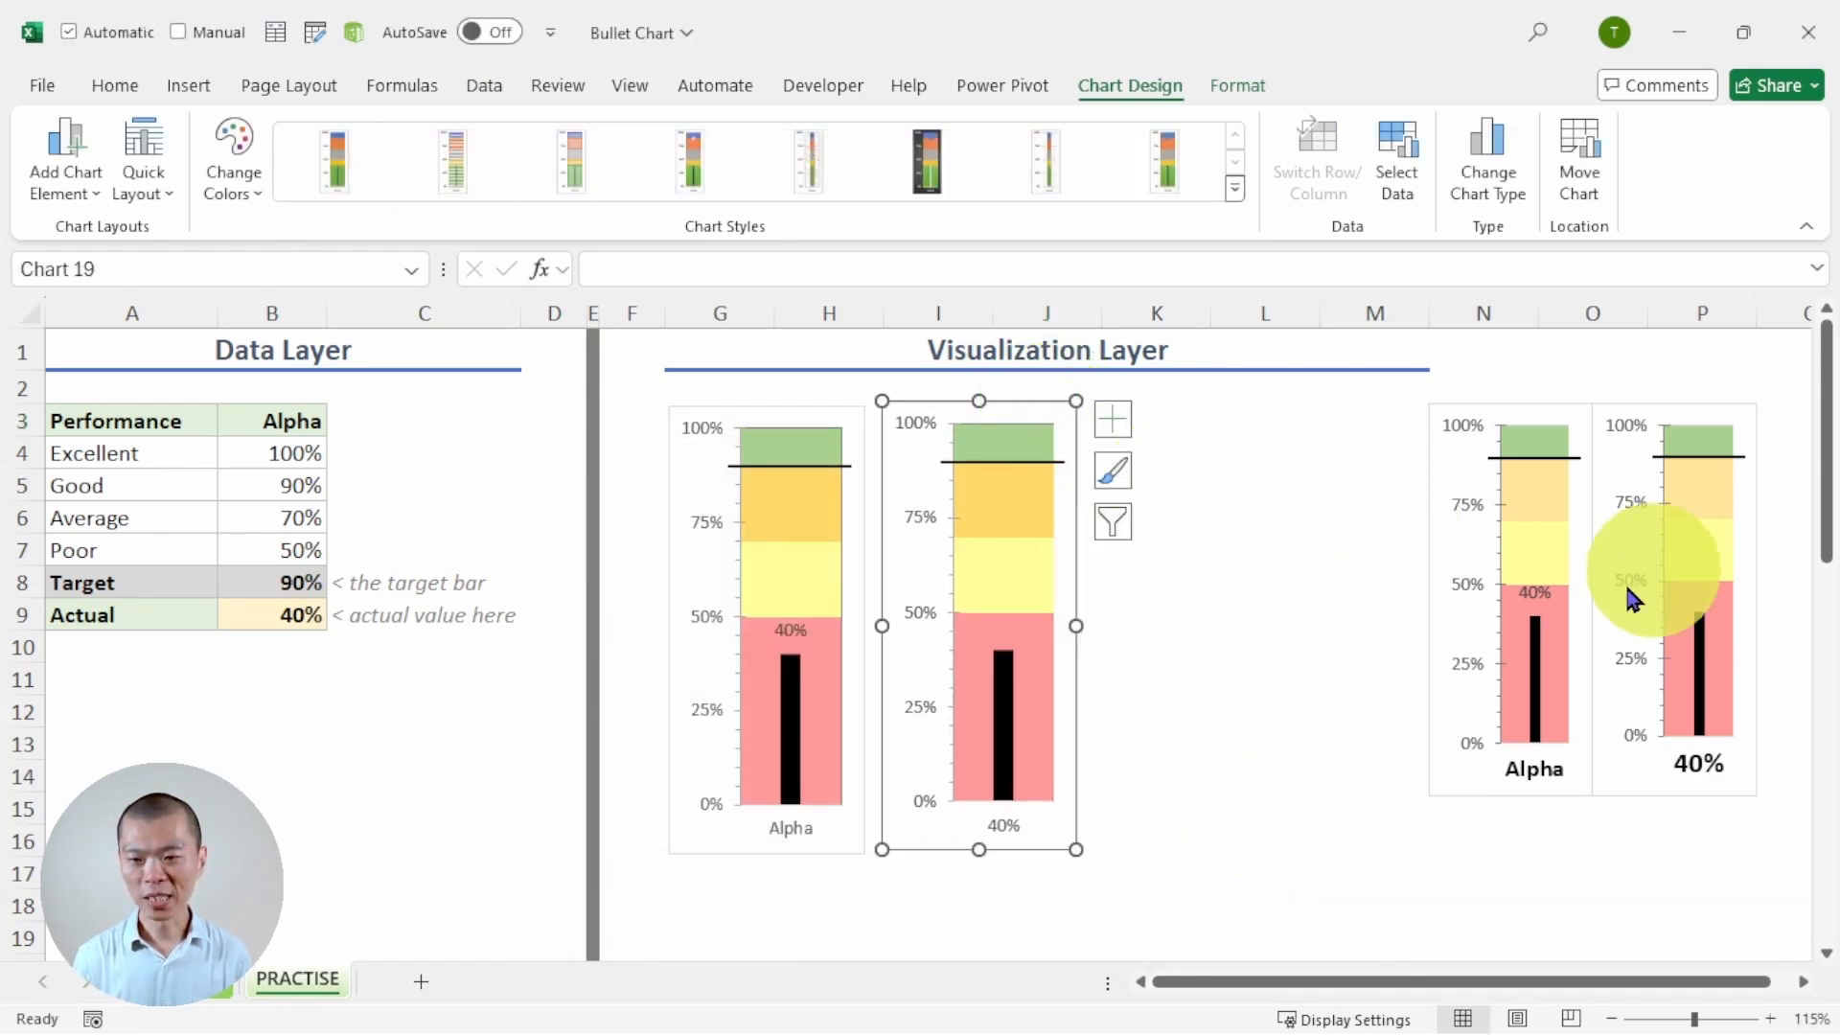
Step: Make the copied chart's horizontal axis label bold at 11 pt
left_click(999, 838)
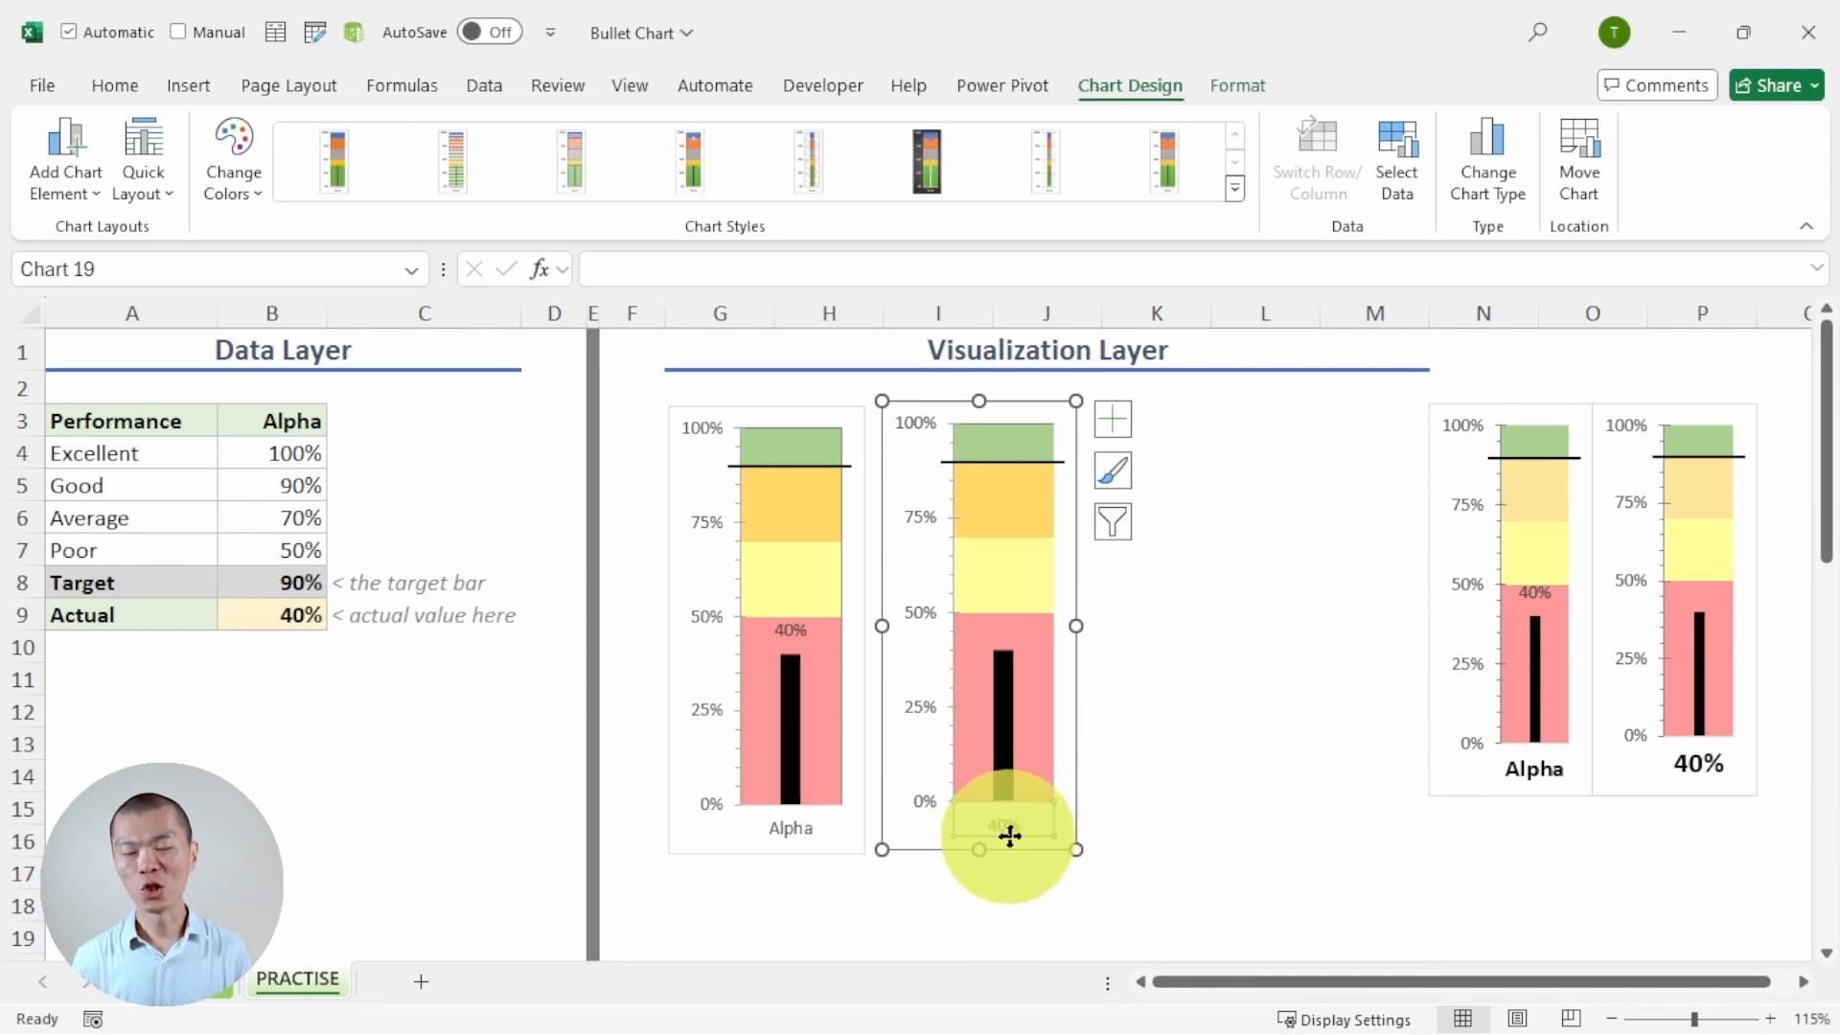
left_click(115, 86)
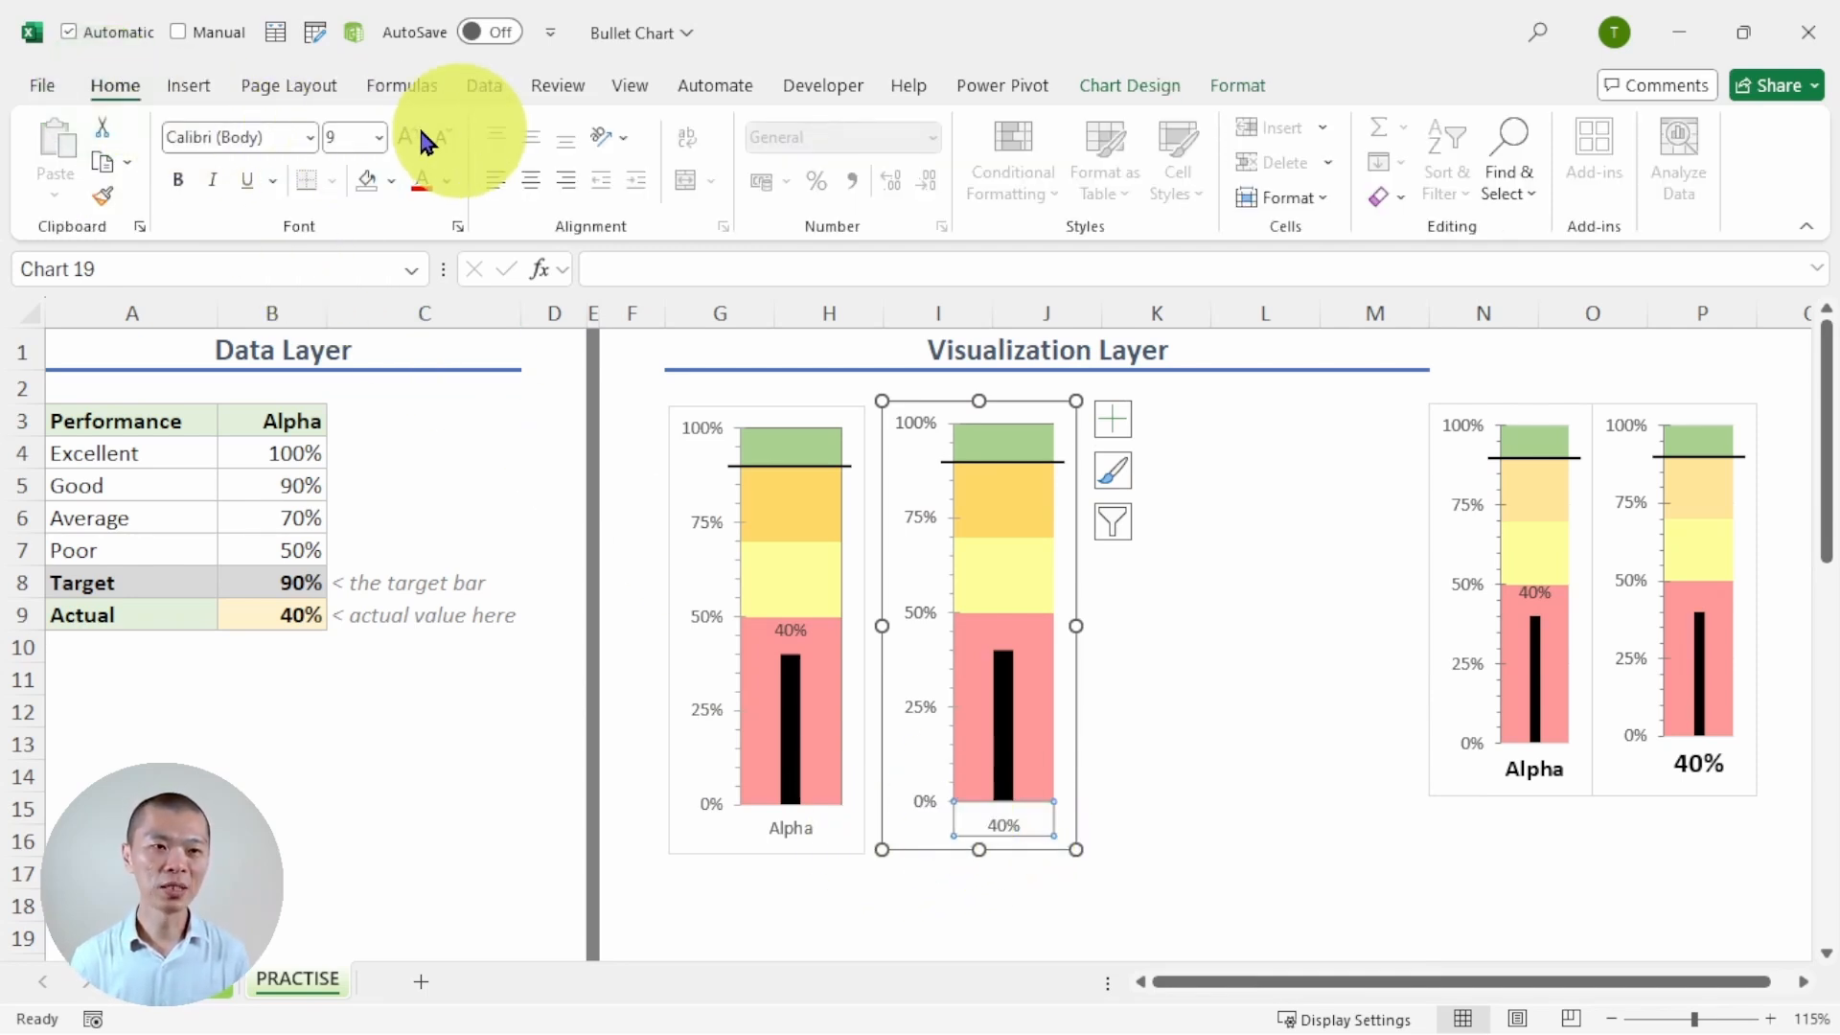
left_click(191, 176)
Step: Make the original chart's Alpha axis label bold at 11 pt, and deselect the chart
left_click(760, 808)
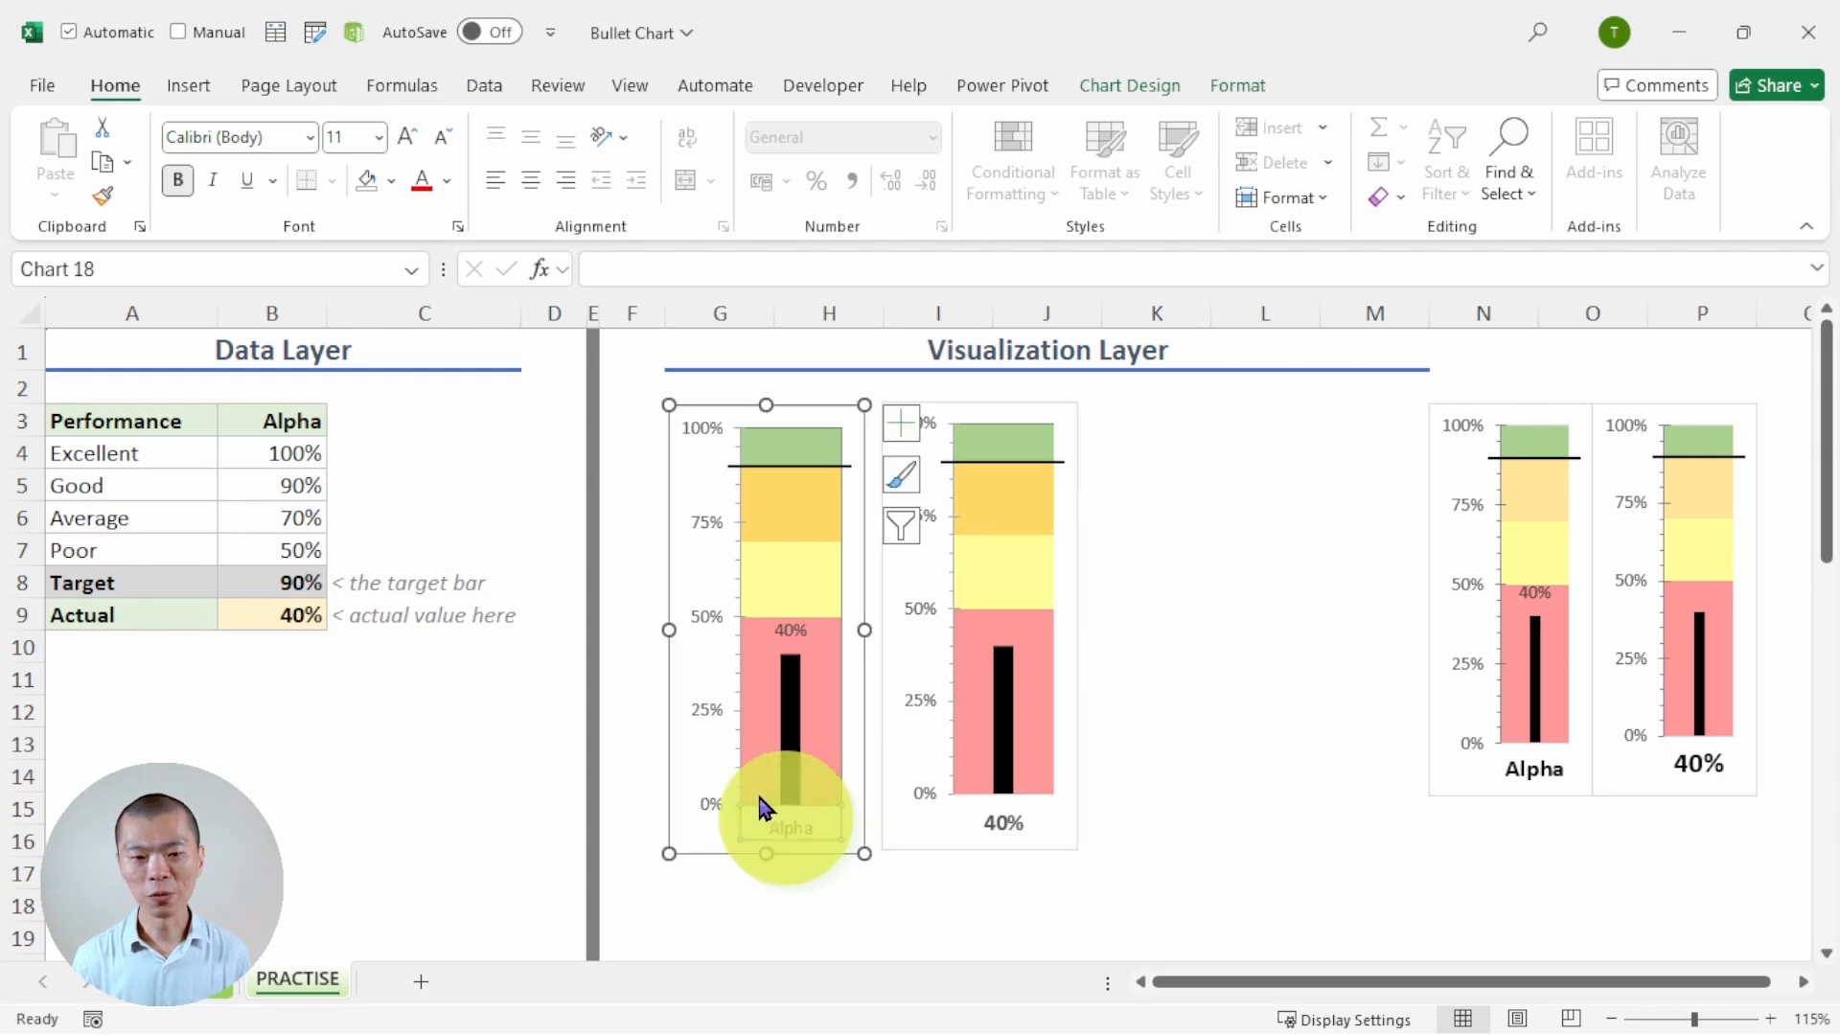
left_click(179, 180)
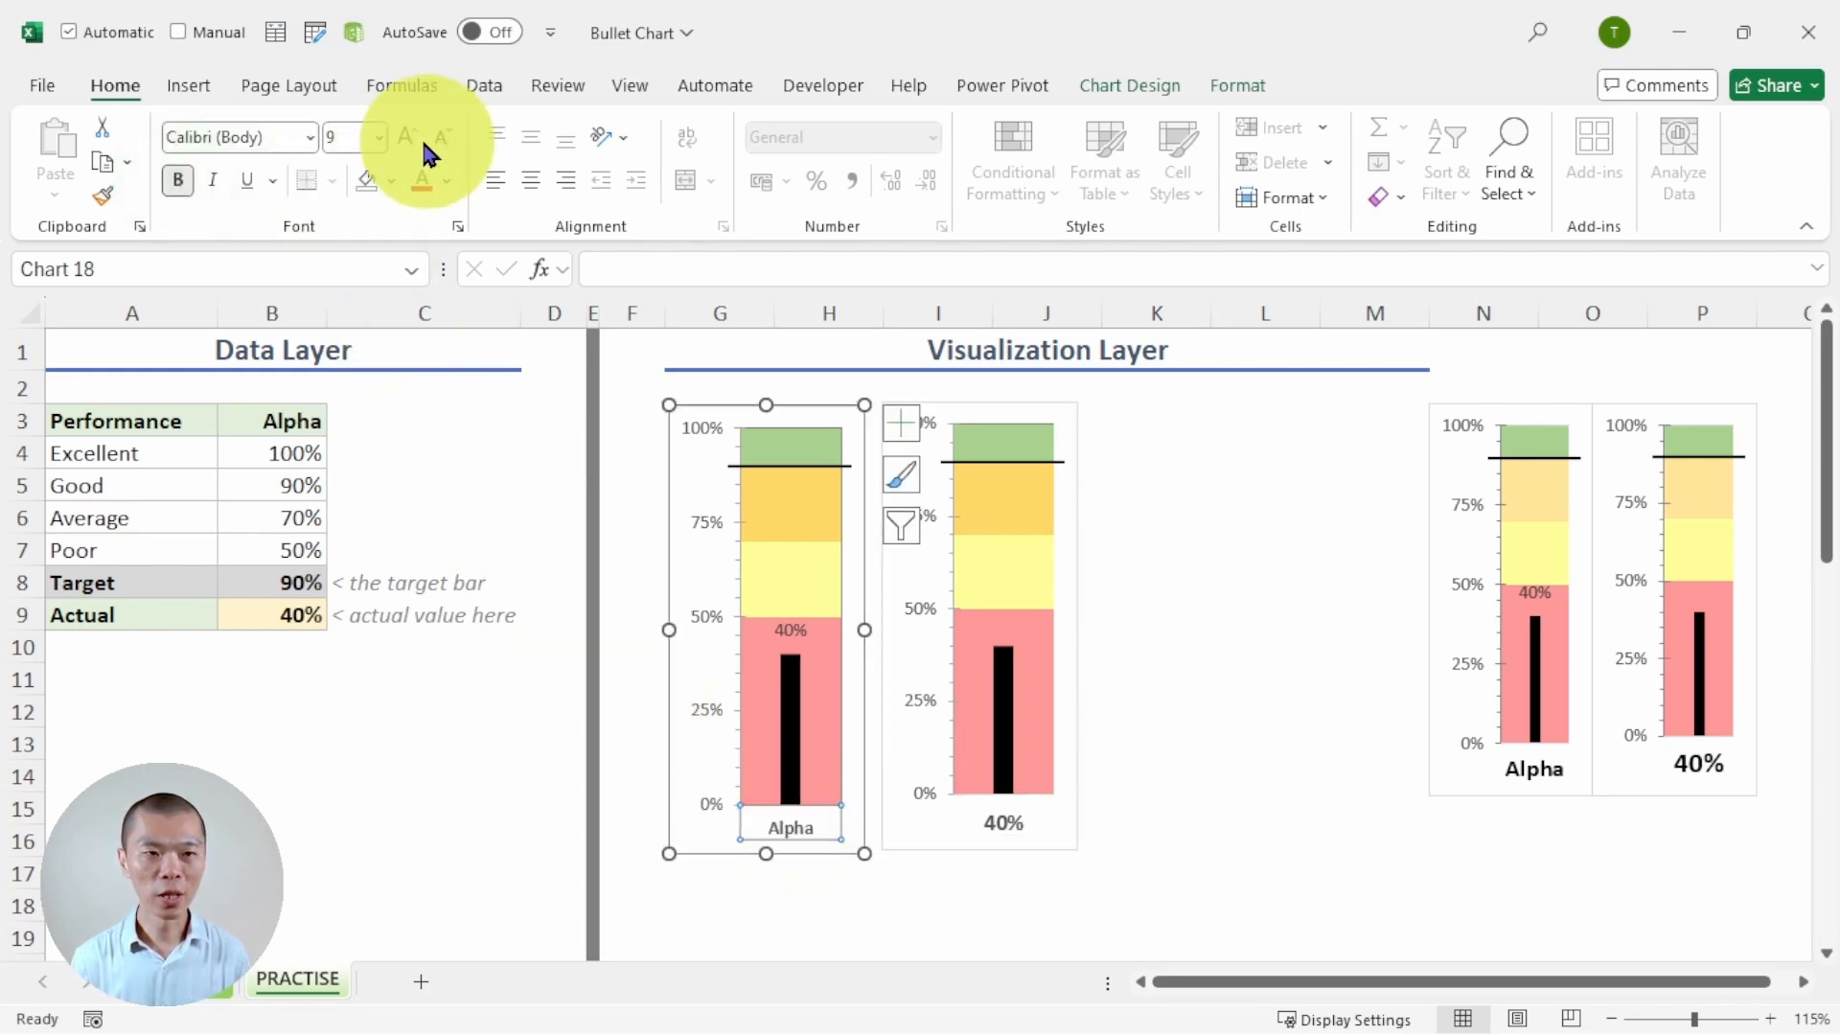
left_click(416, 141)
left_click(415, 143)
left_click(415, 143)
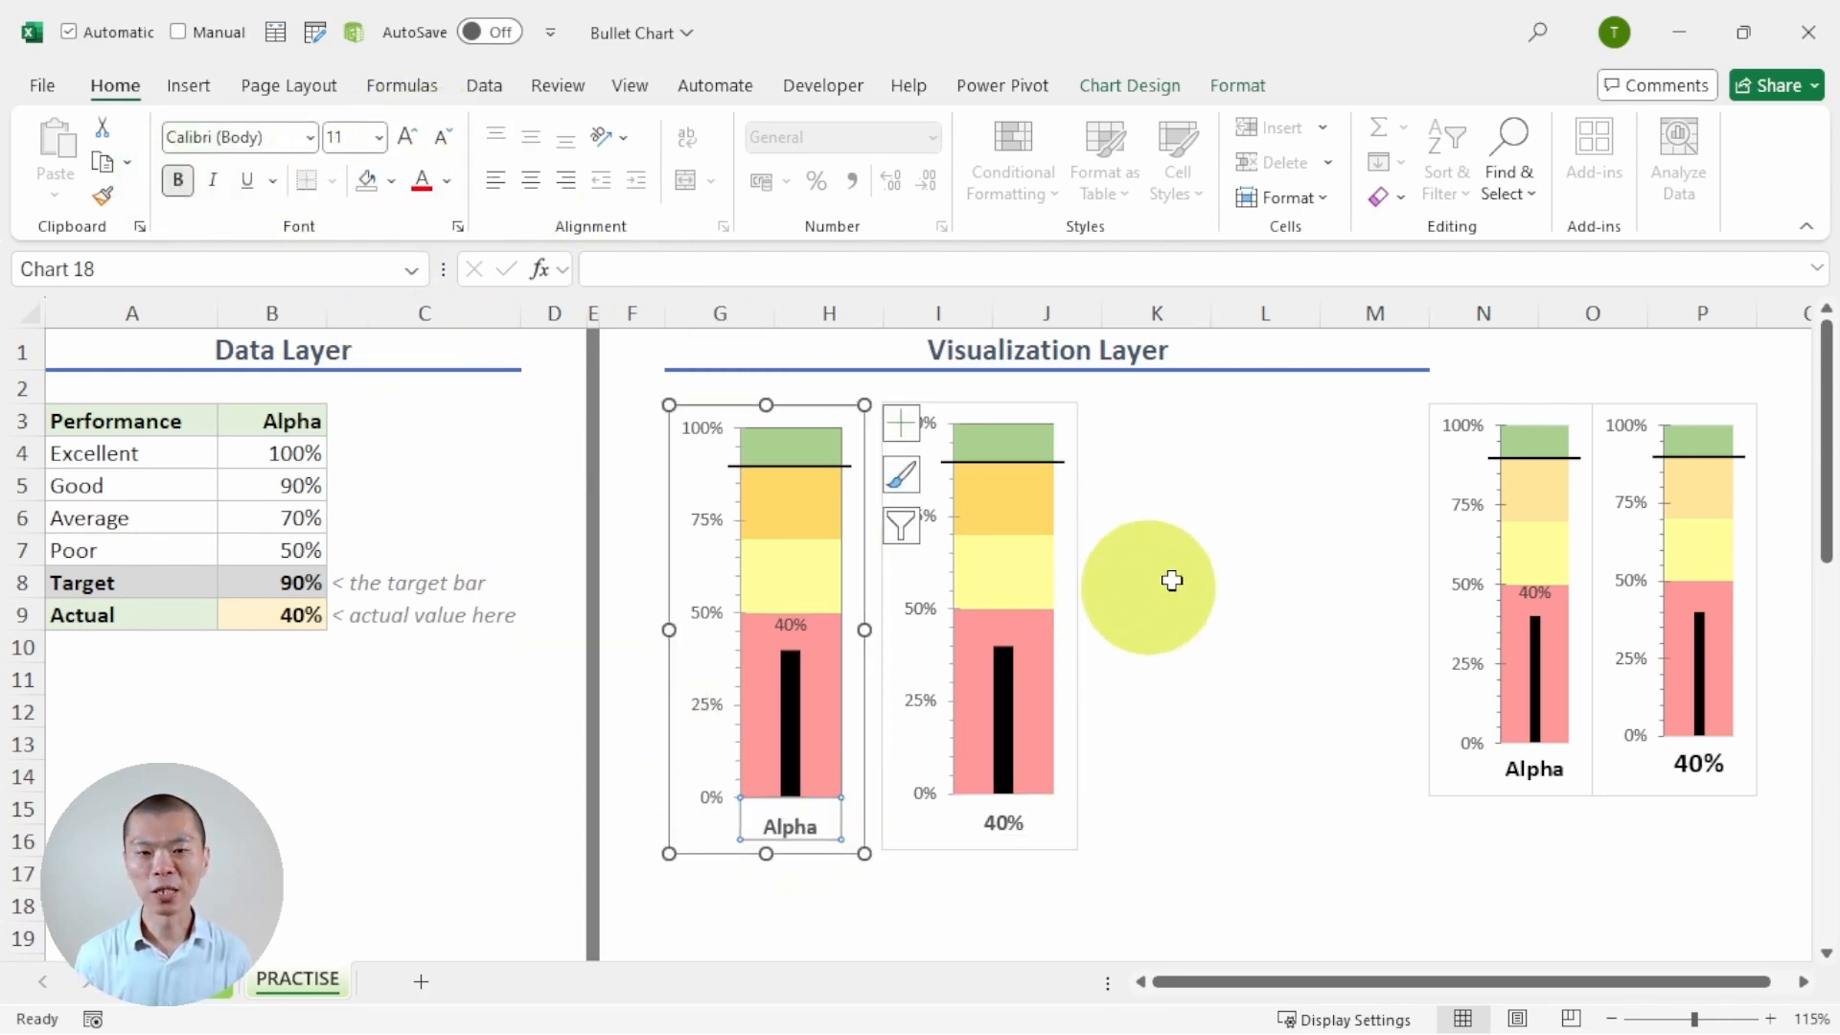
left_click(1171, 579)
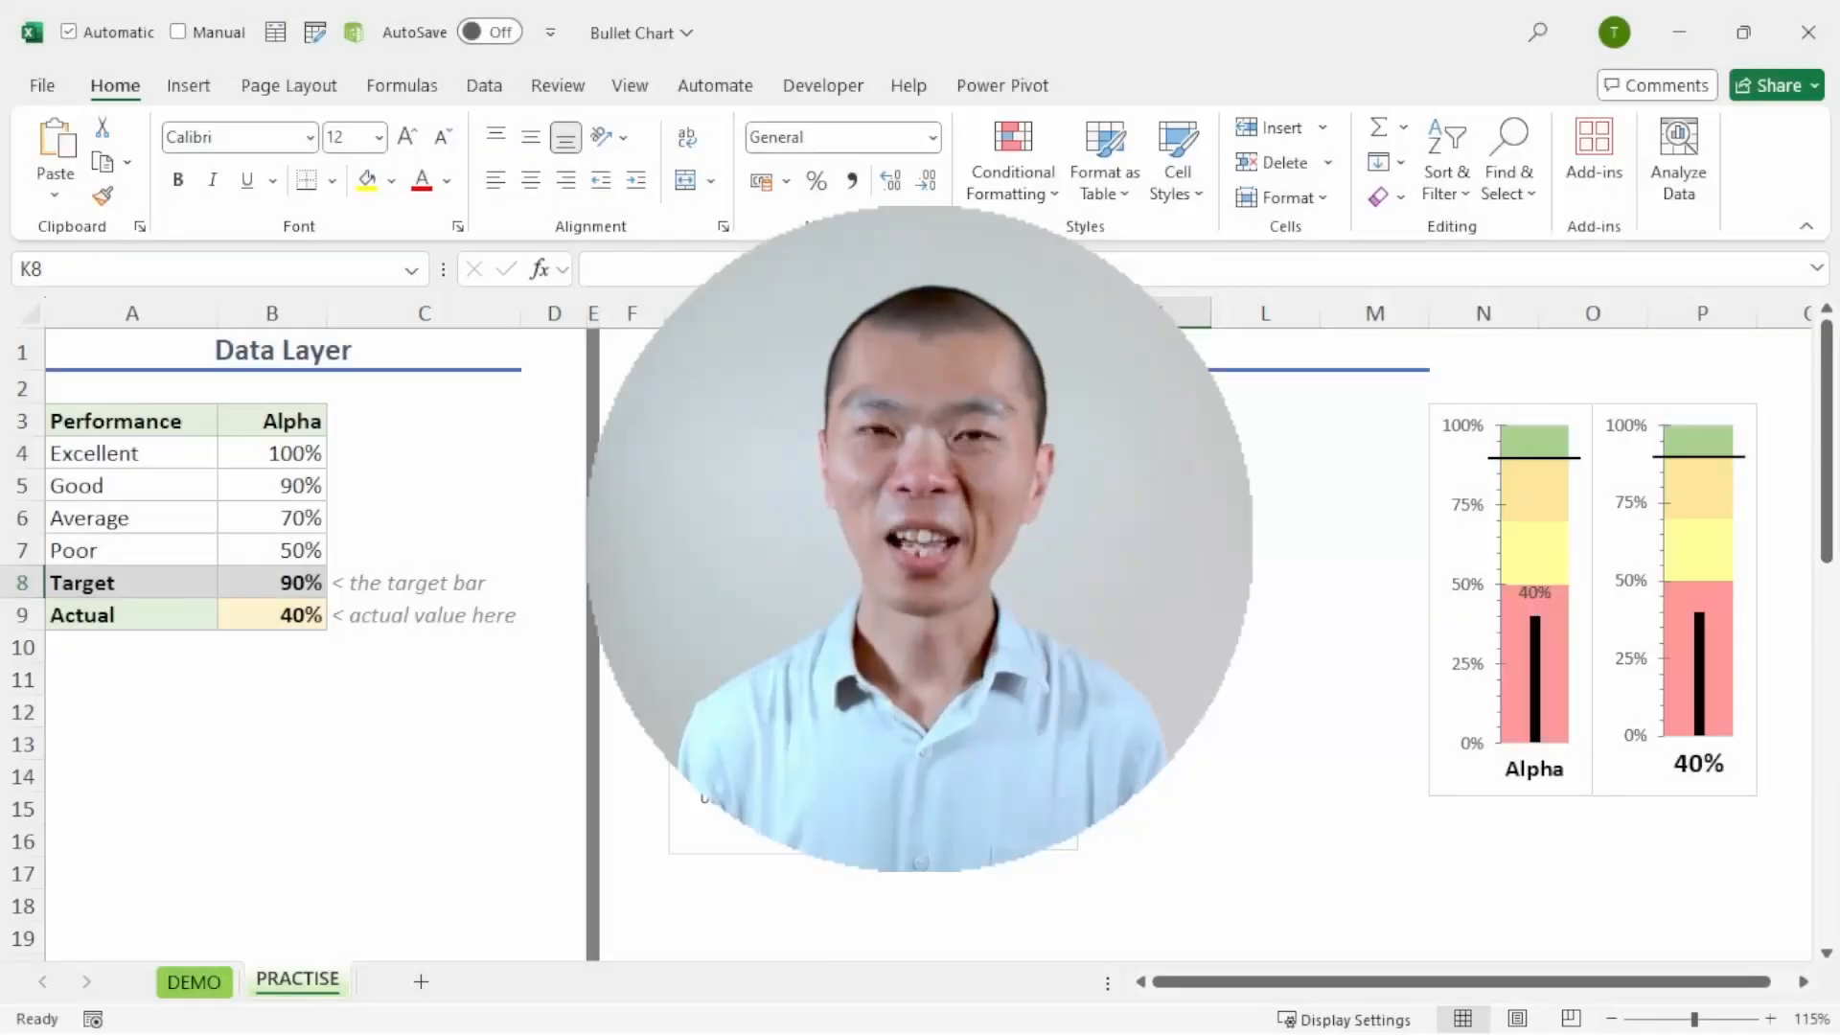